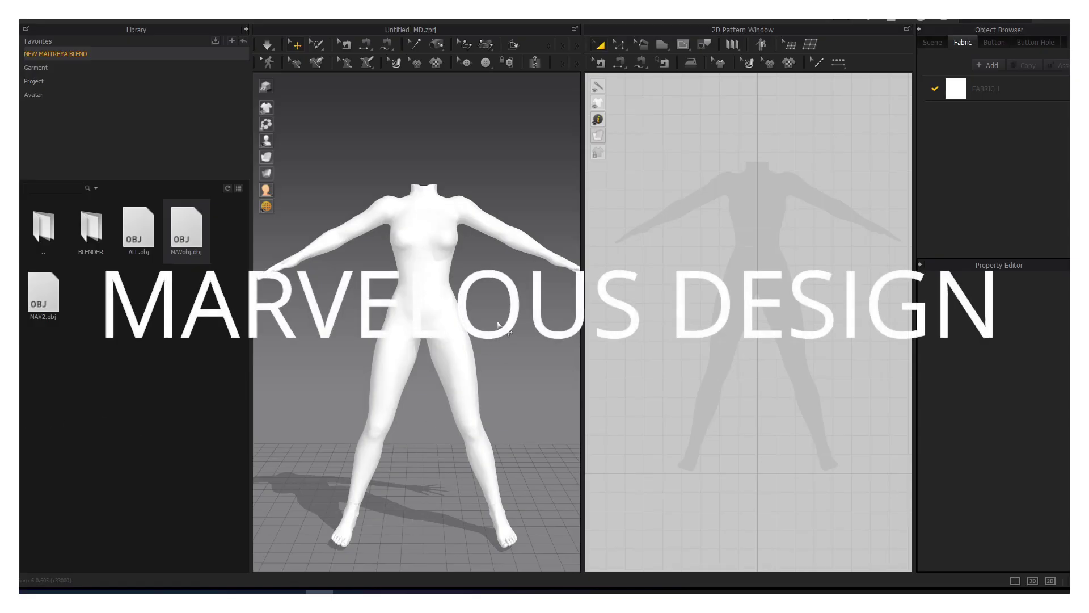
- Recolour the avatar's material with the blue-violet palette swatch, hex 5B5BE7
right_click(442, 306)
left_click(464, 311)
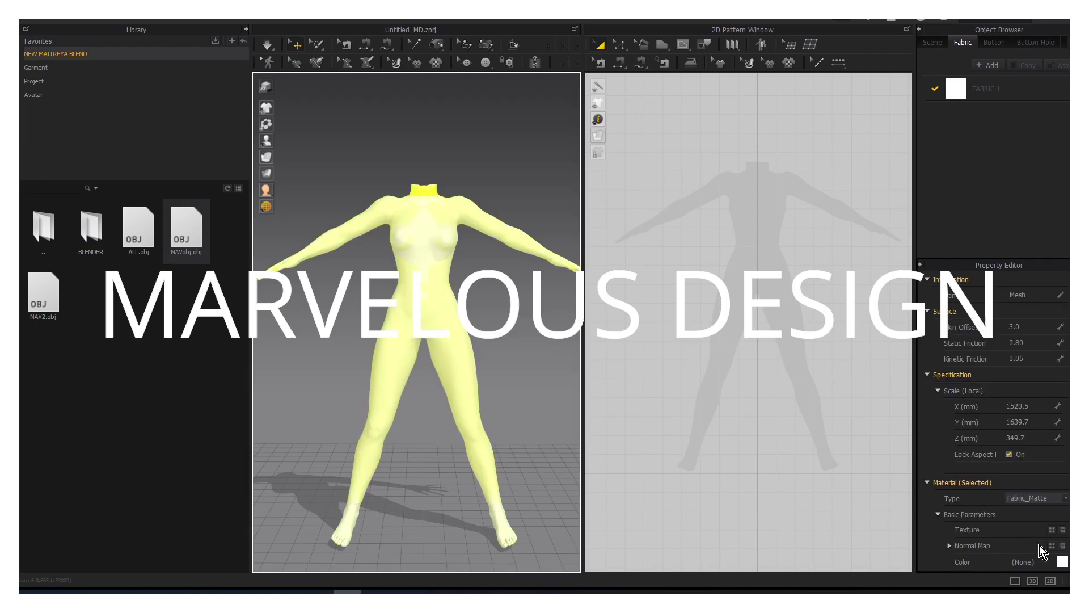
scroll(1058, 560, "down", 2)
left_click(1063, 494)
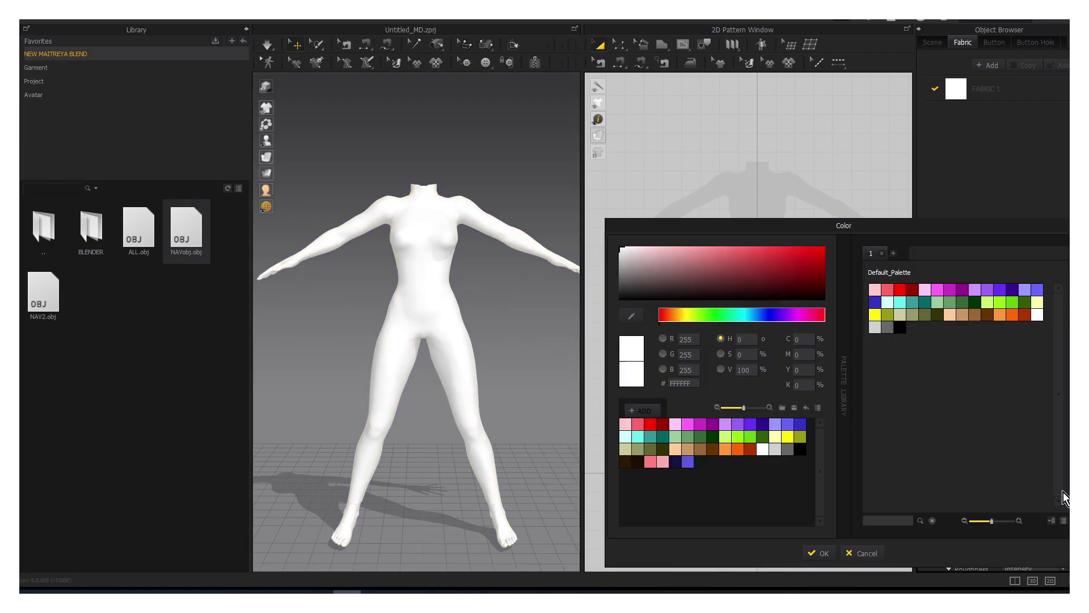
left_click(687, 461)
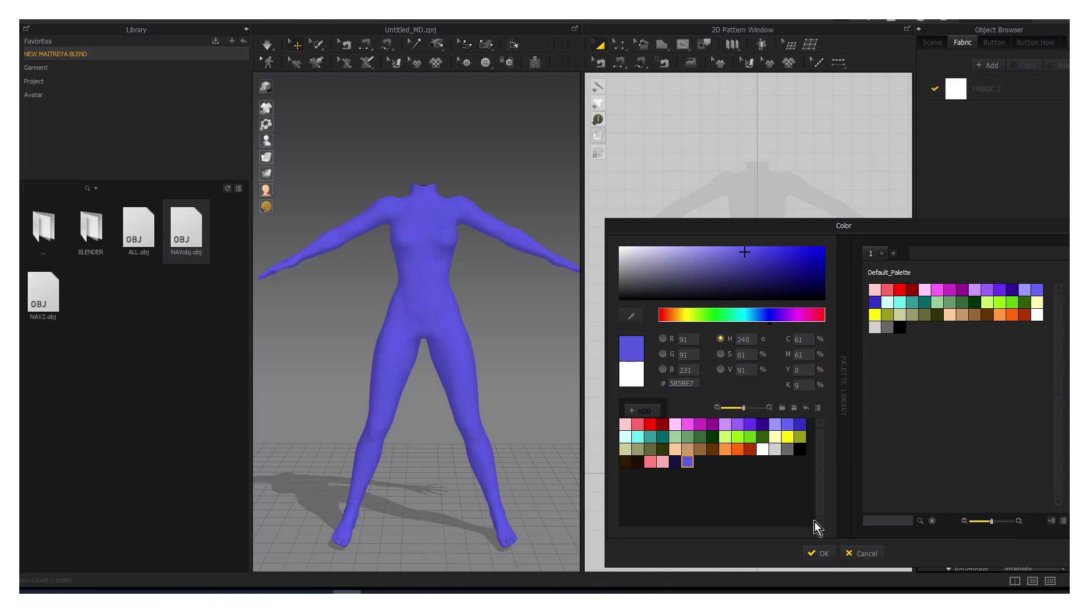
left_click(820, 553)
left_click(504, 315)
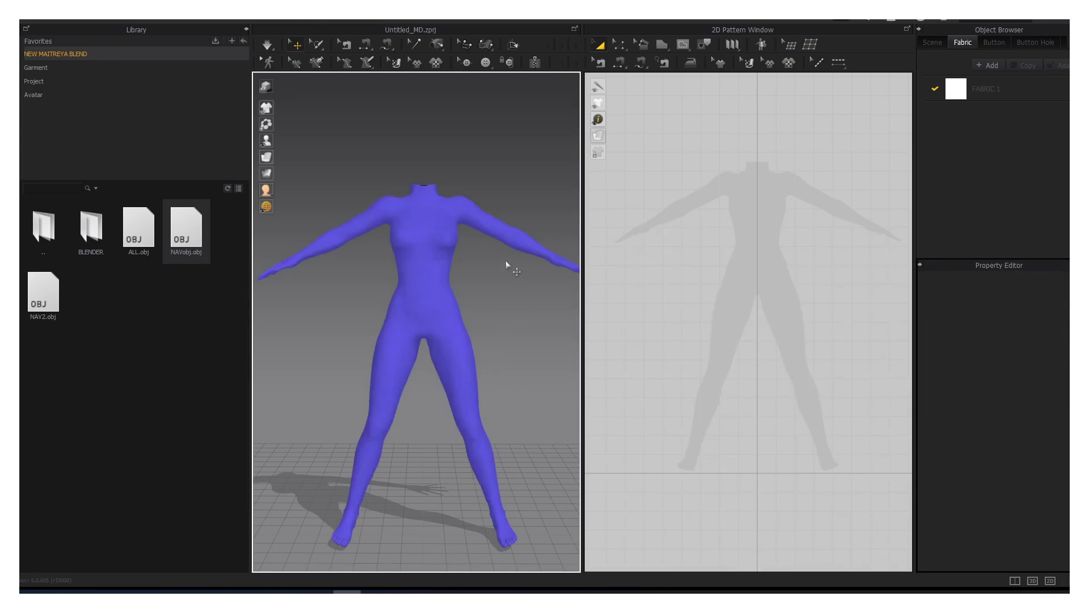
- Change the 3D viewport background from a picture or texture to Solid Fill
right_click(511, 171)
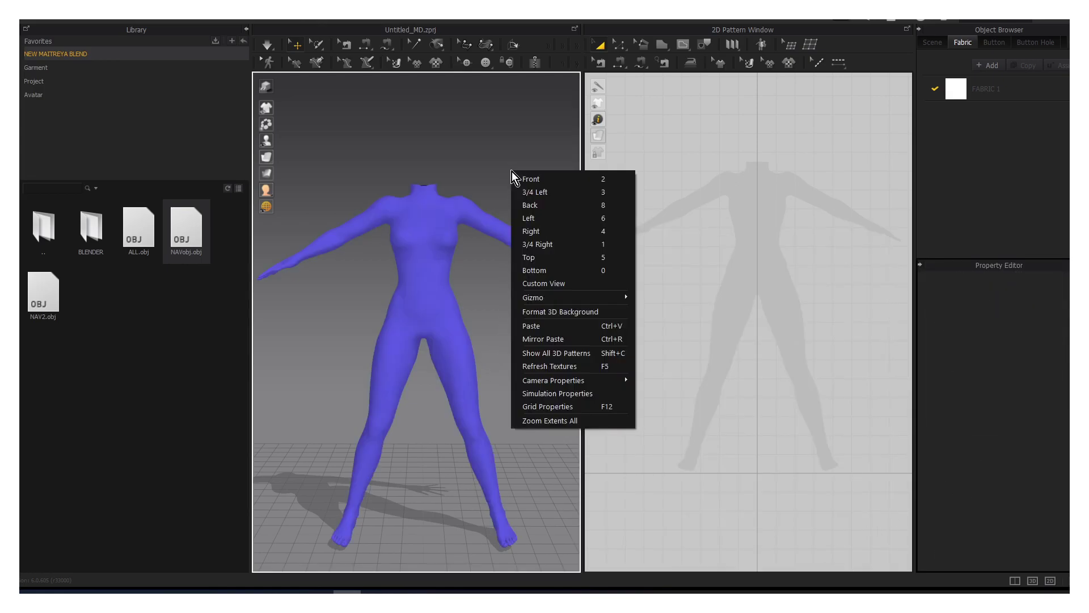
left_click(545, 312)
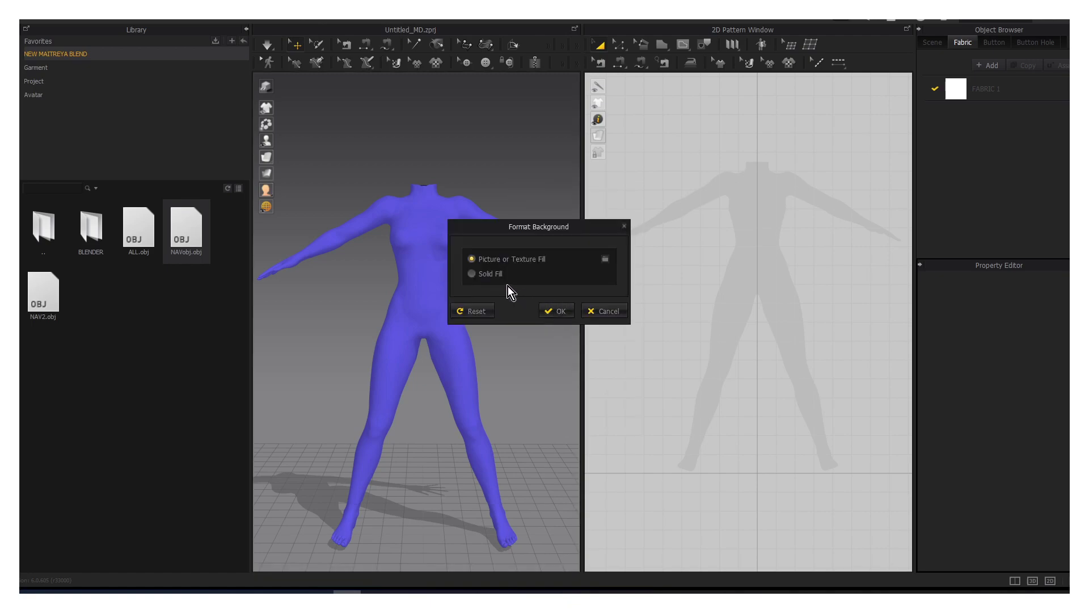
left_click(477, 277)
left_click(565, 312)
- Draw a wide rectangular neckband pattern about 42 mm high over the neck of the 2D avatar silhouette
scroll(497, 340, "down", 3)
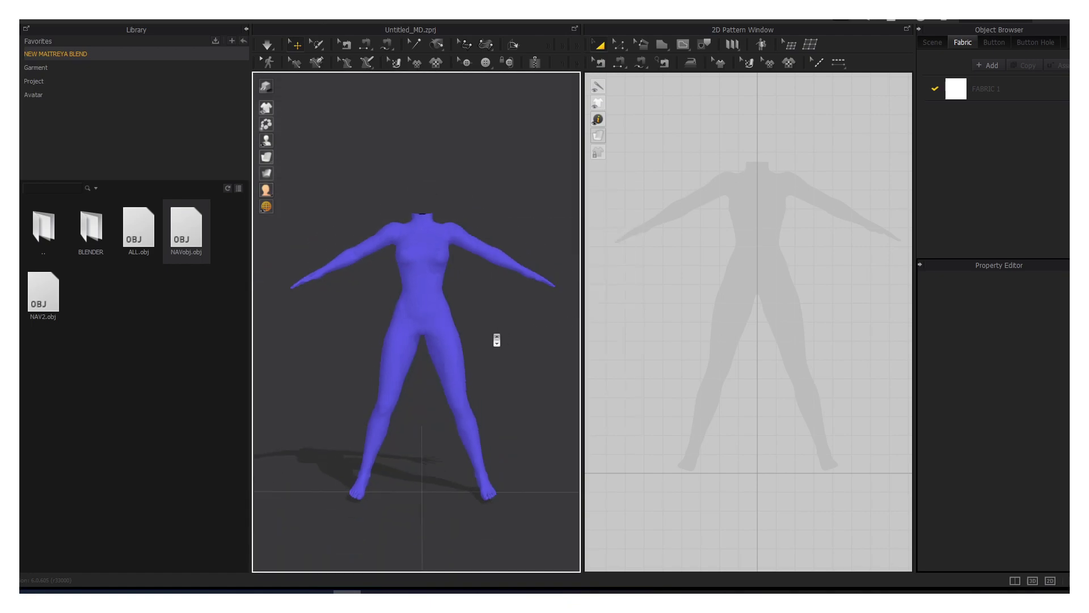
scroll(497, 340, "up", 3)
scroll(784, 360, "up", 3)
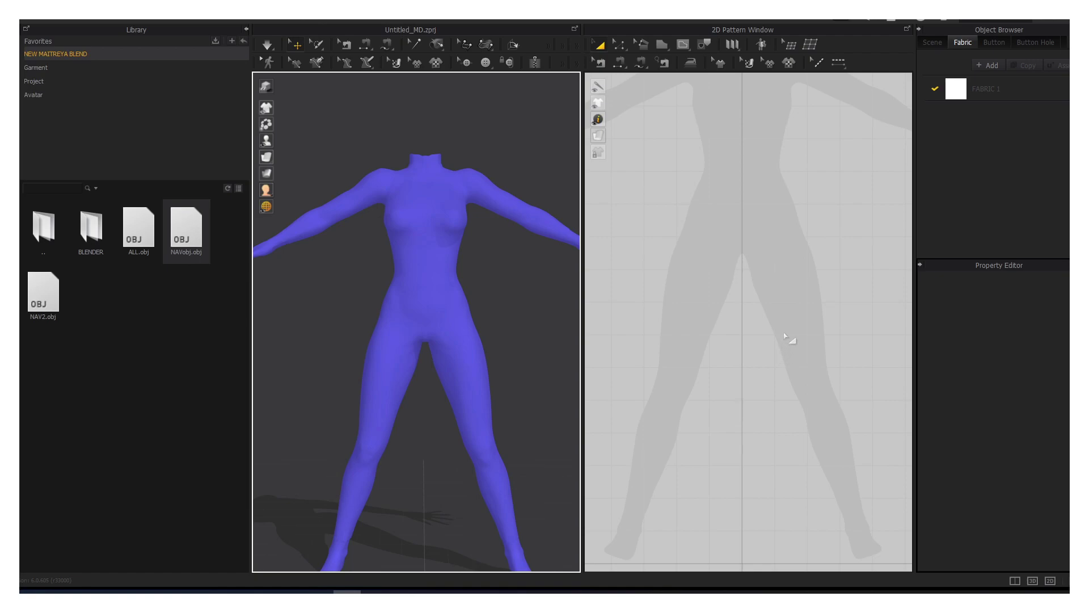
scroll(791, 397, "down", 3)
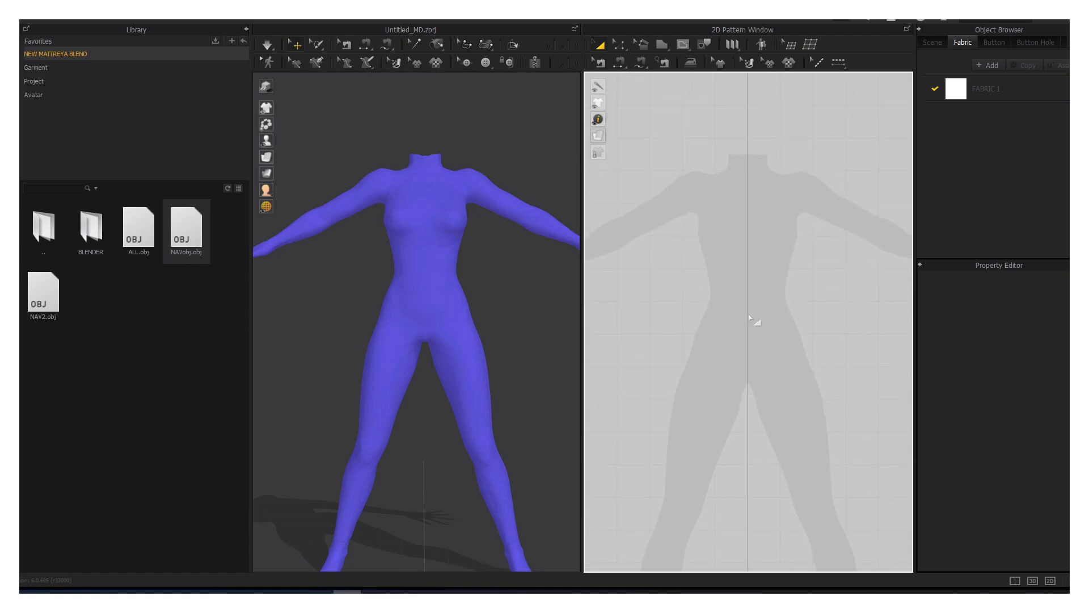
scroll(750, 319, "up", 3)
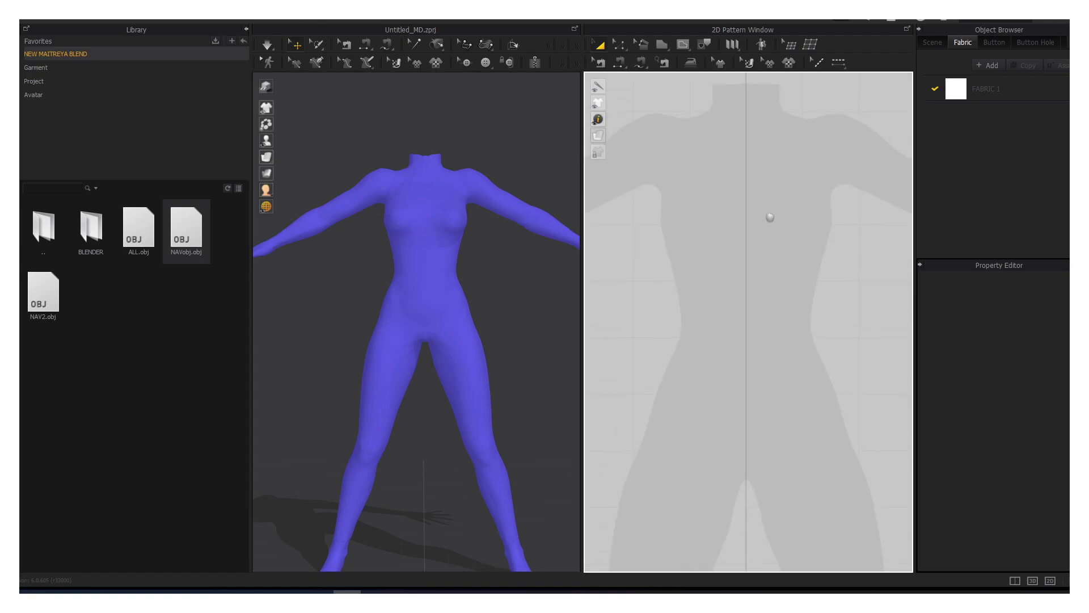
scroll(767, 298, "down", 1)
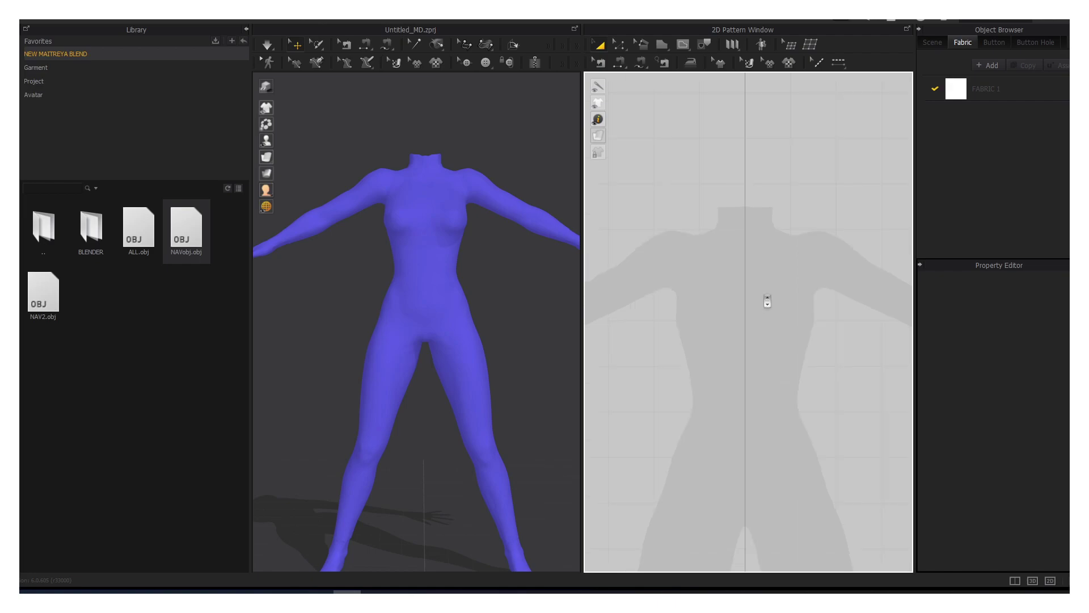
left_click(670, 47)
left_click(672, 75)
left_click_drag(698, 212, 770, 232)
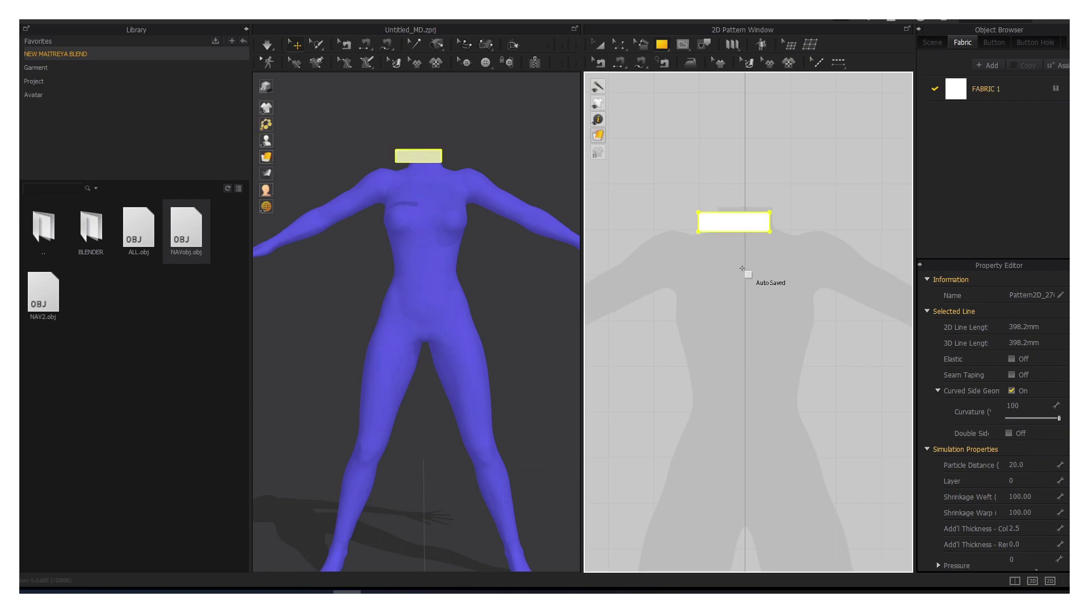
- Move the neckband pattern behind the avatar in 3D and centre it on the back of the neck
left_click(599, 45)
right_click_drag(518, 248, 377, 266)
left_click_drag(376, 164, 460, 164)
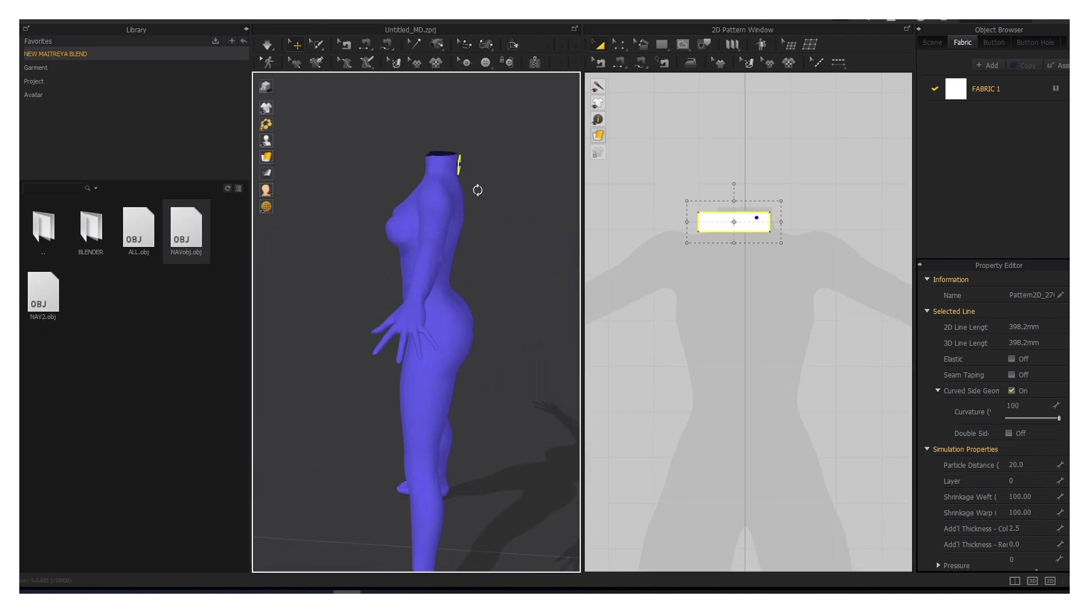
right_click_drag(478, 190, 428, 175)
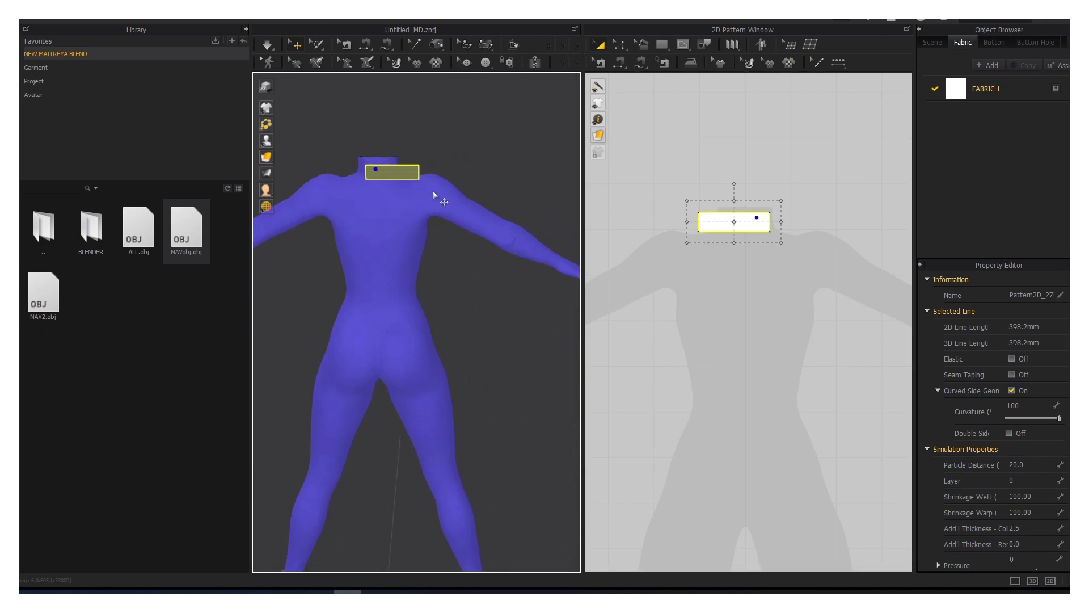
middle_click_drag(434, 195, 492, 216)
scroll(493, 215, "down", 2)
scroll(493, 216, "up", 4)
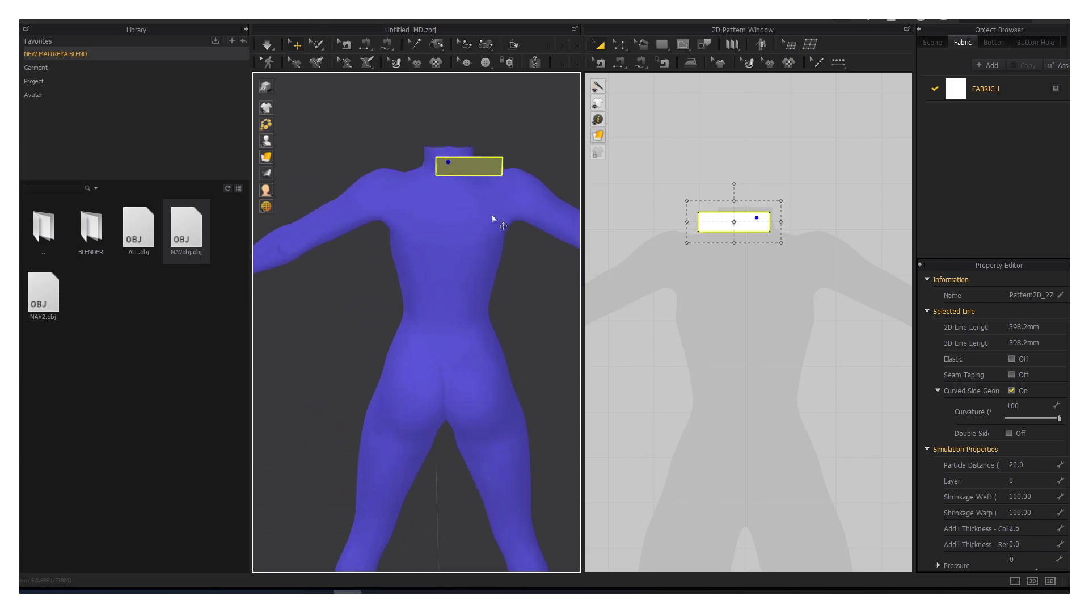
left_click_drag(477, 165, 456, 167)
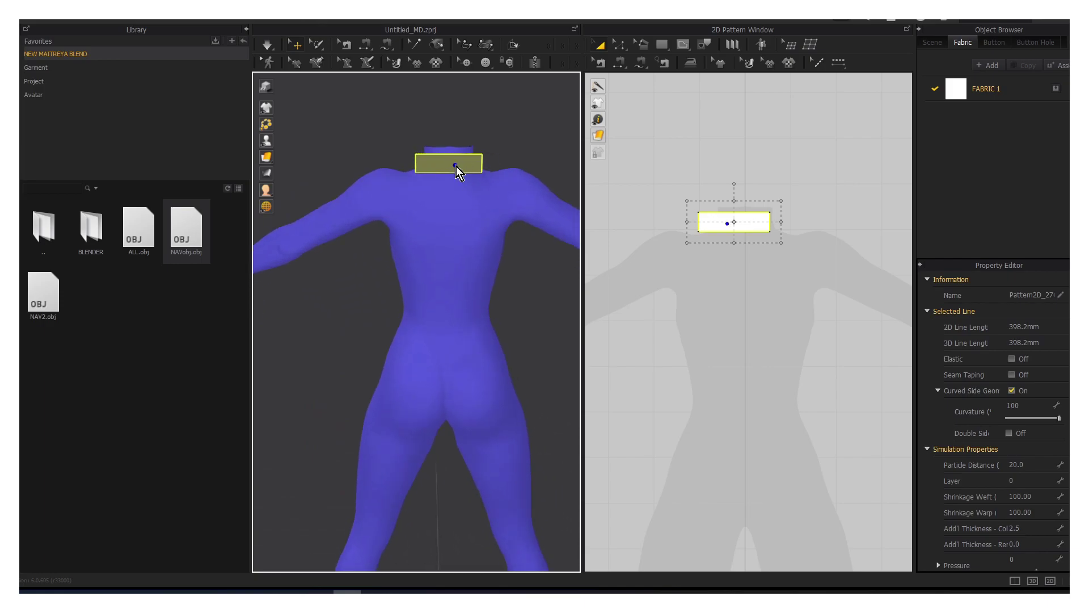
- Flip the neckband horizontally in 3D so its front side faces outward behind the neck
right_click(457, 169)
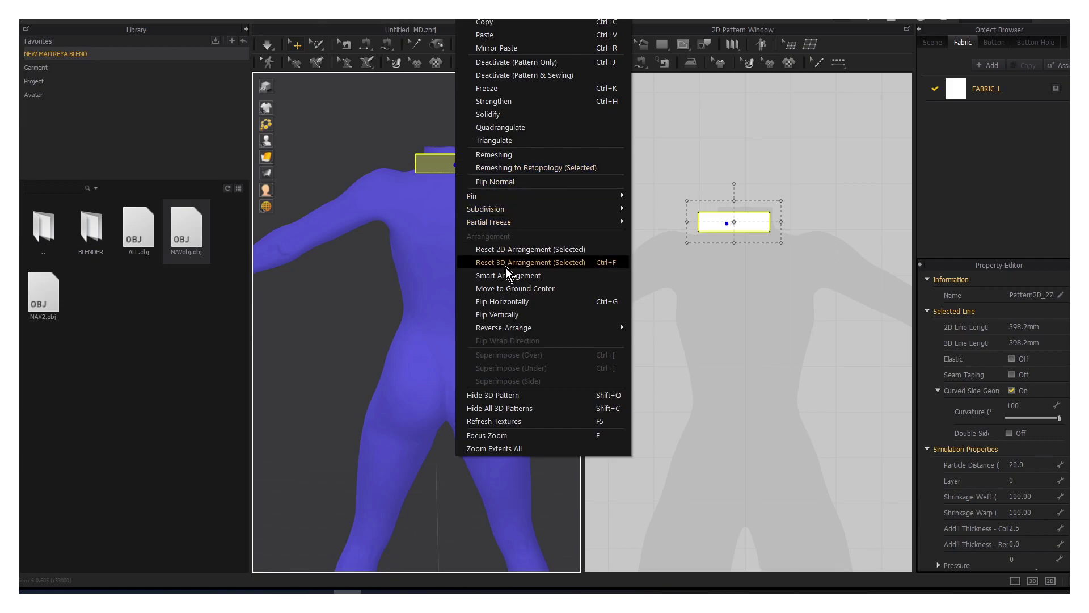
left_click(510, 303)
right_click_drag(485, 241, 568, 244)
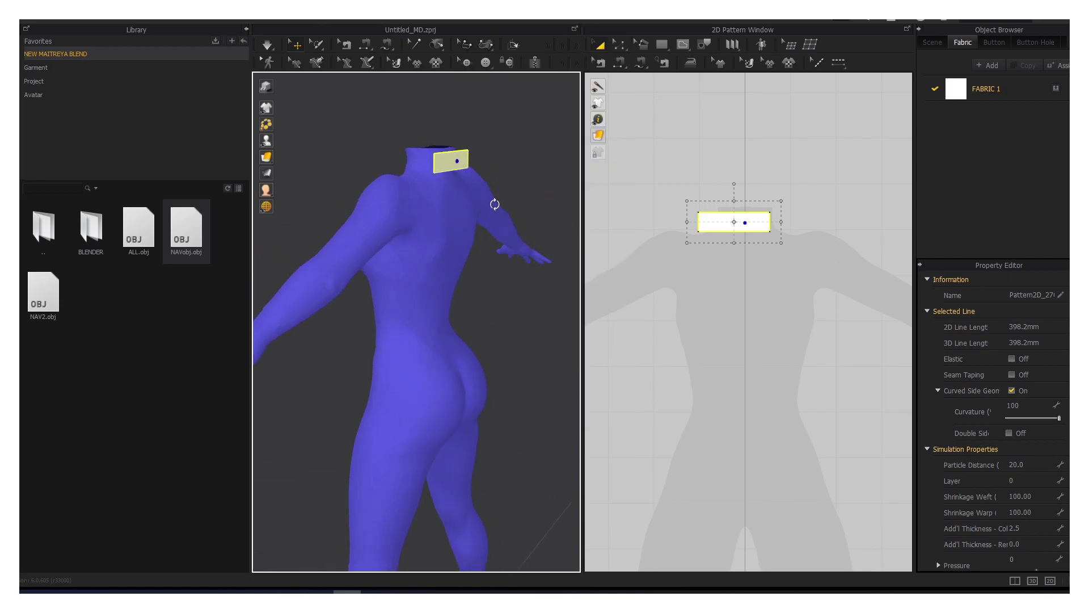
right_click_drag(495, 204, 533, 209)
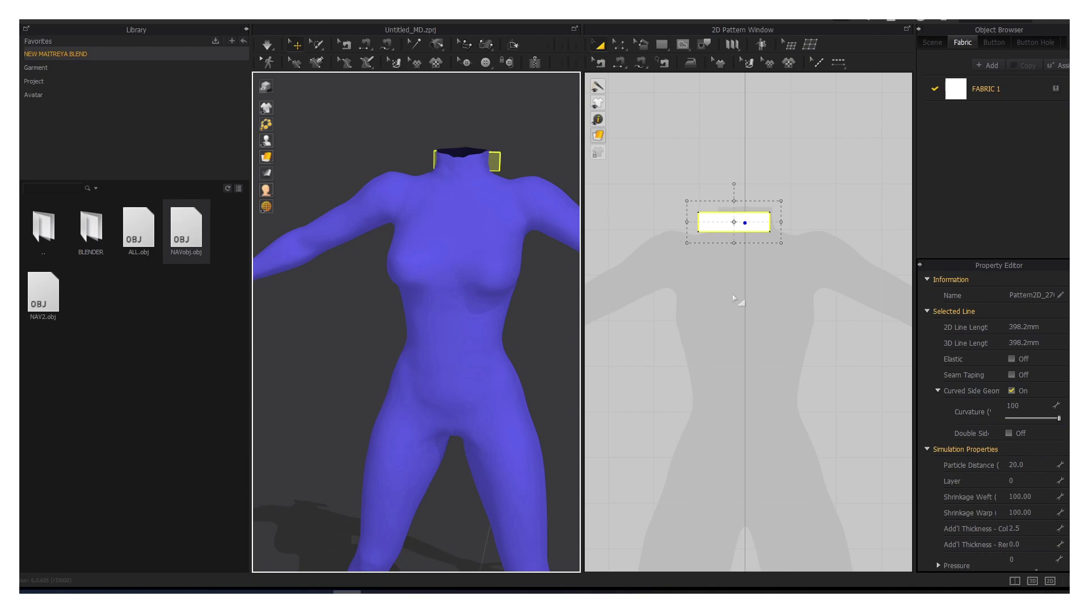
- Move the 2D neckband above the silhouette's neck and draw a tall rectangular panel beside the torso
scroll(734, 299, "down", 3)
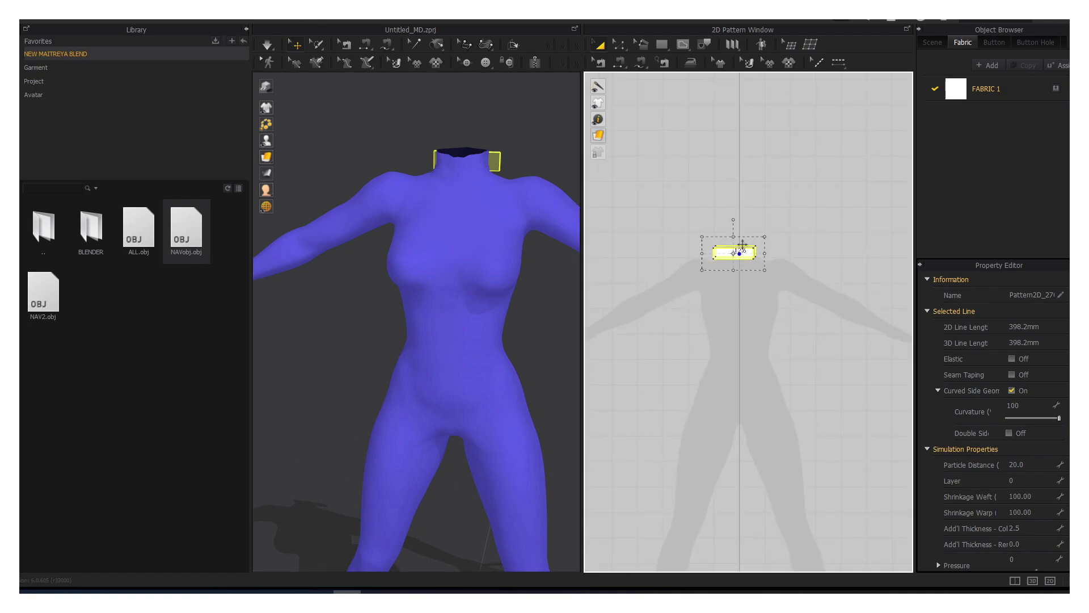
mouse_move(742, 243)
left_mouse_down()
mouse_move(741, 225)
mouse_move(644, 394)
mouse_move(652, 373)
left_mouse_up()
left_click(662, 45)
mouse_move(360, 302)
left_mouse_down()
mouse_move(398, 261)
mouse_move(400, 277)
left_mouse_up()
- Pull the tall panel's two top corners inward to taper it toward the neck
left_click(619, 45)
scroll(665, 280, "up", 3)
left_click_drag(637, 217, 652, 216)
left_click_drag(769, 217, 742, 216)
left_click(653, 217)
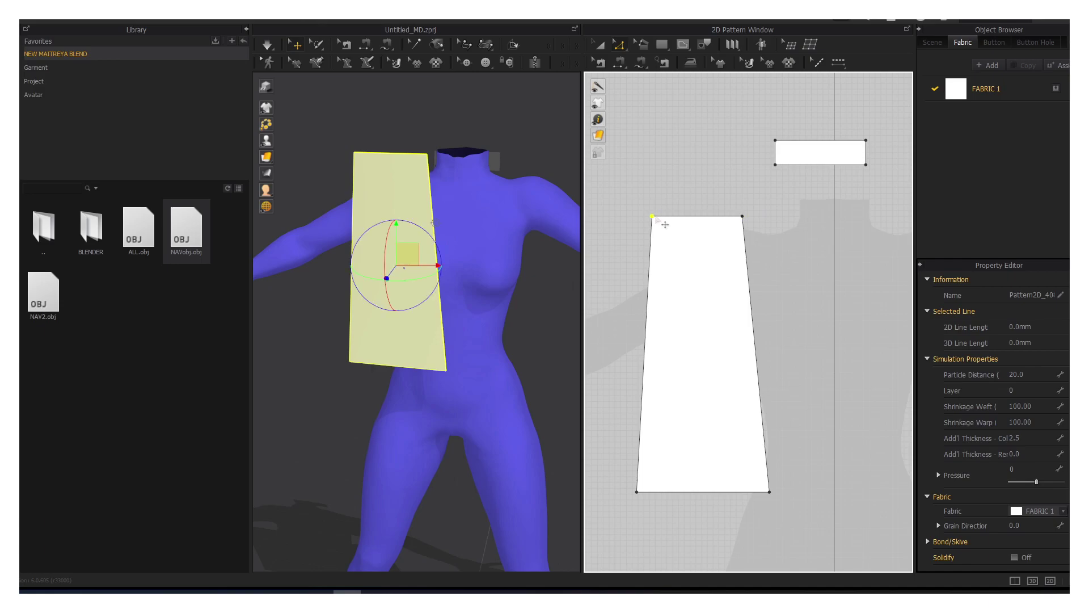
- Narrow the tapered panel further at both ends, making its top edge about 102 mm wide
left_click_drag(653, 217, 663, 216)
left_click_drag(742, 216, 736, 216)
left_click_drag(663, 217, 660, 217)
left_click_drag(737, 216, 736, 222)
left_click_drag(736, 222, 729, 222)
left_click_drag(775, 496, 765, 499)
left_click_drag(643, 498, 650, 499)
- Sew the tapered panel's top edge to the far short end of the neckband
right_click_drag(425, 376, 386, 377)
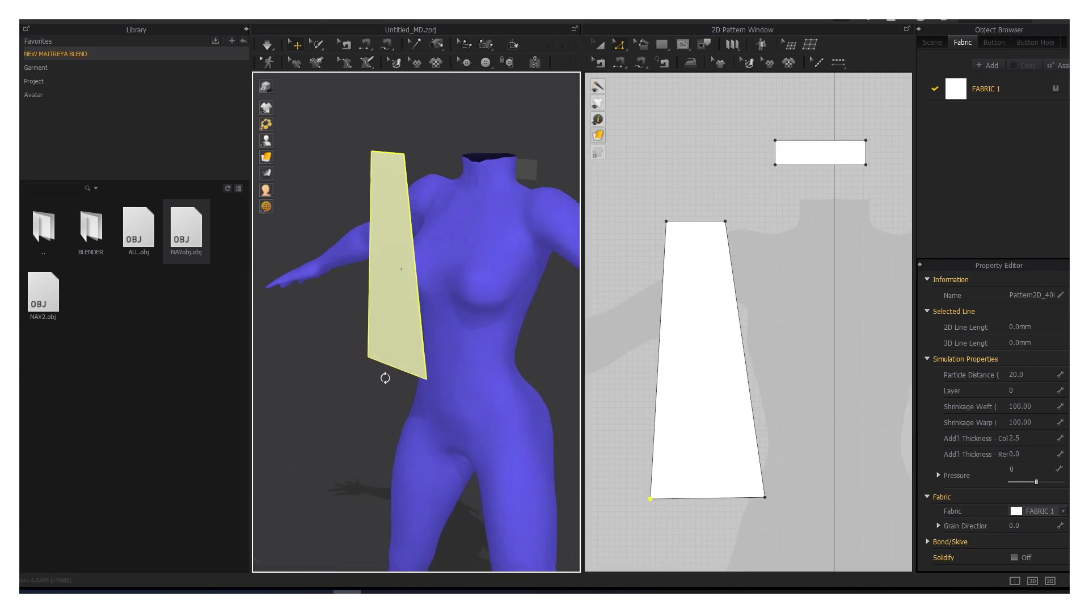
left_click(391, 283)
right_click_drag(393, 287, 480, 301)
left_click(620, 63)
left_click(693, 221)
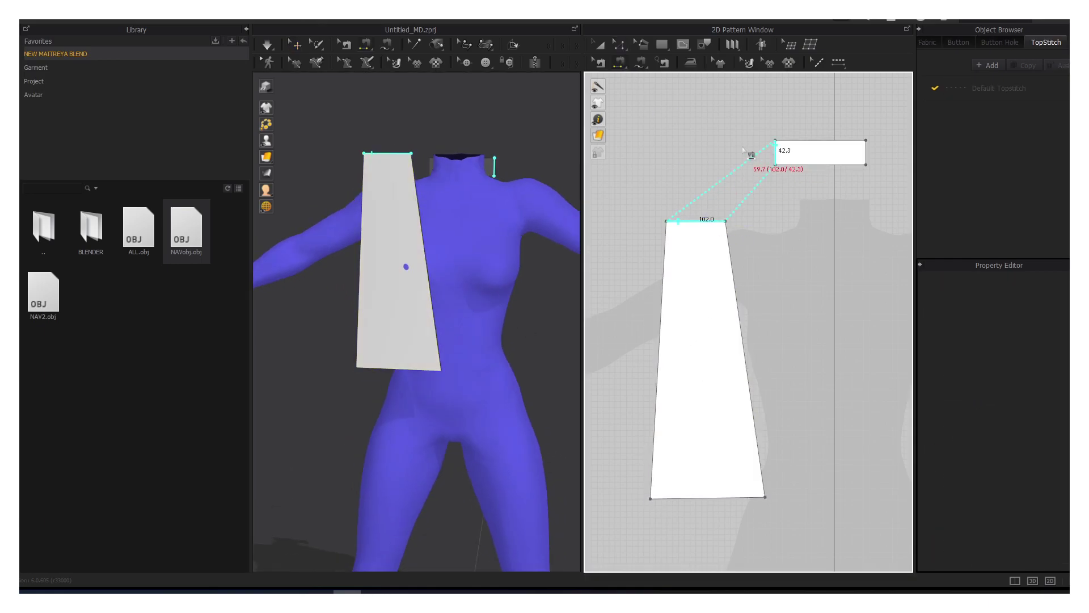
left_click(866, 148)
- Rotate the tapered panel diagonally in 3D and move it in front of the avatar's chest
right_click_drag(480, 220, 435, 219)
left_click(599, 45)
left_click(391, 263)
left_click_drag(432, 237, 414, 226)
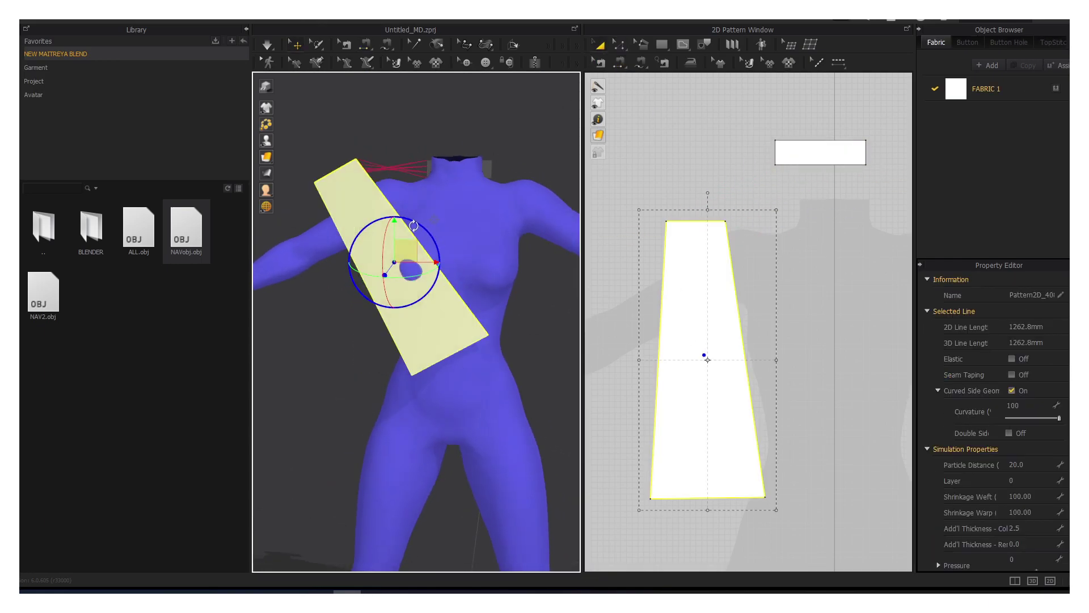
right_click_drag(426, 226, 462, 228)
left_click_drag(392, 277, 413, 276)
left_click_drag(360, 221, 377, 216)
- Reverse the direction of the seam joining the panel's top edge to the neckband
left_click(599, 63)
right_click(700, 222)
left_click(719, 244)
left_click(600, 45)
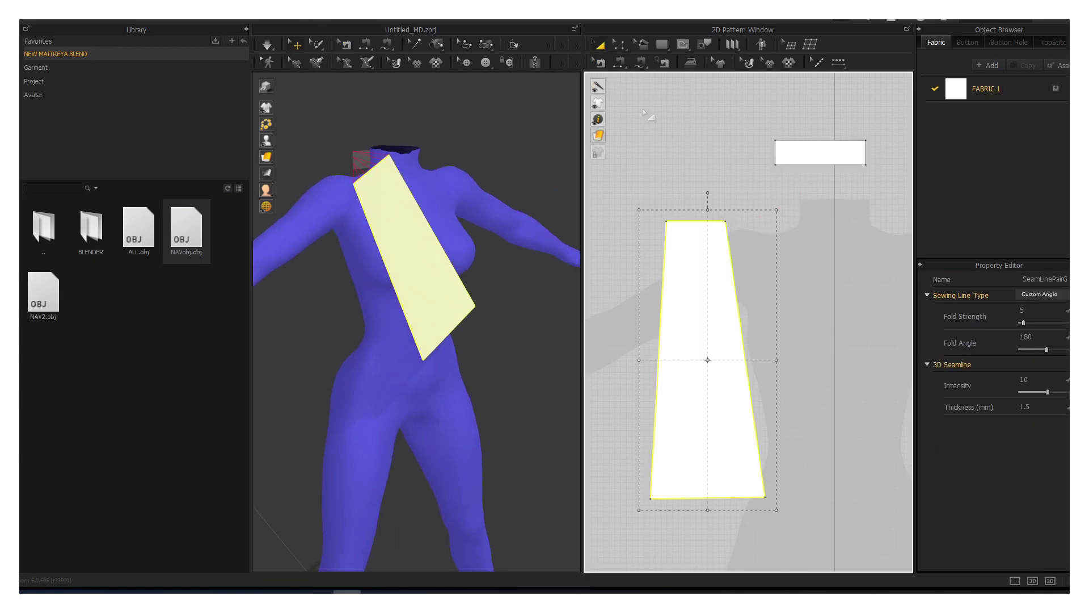
- Copy the tapered panel and mirror-paste it on the opposite side of the 2D silhouette
right_click(698, 313)
left_click(746, 50)
middle_click_drag(870, 294, 777, 269)
scroll(777, 268, "up", 2)
right_click(777, 269)
left_click(807, 289)
left_click(840, 313)
scroll(794, 295, "down", 6)
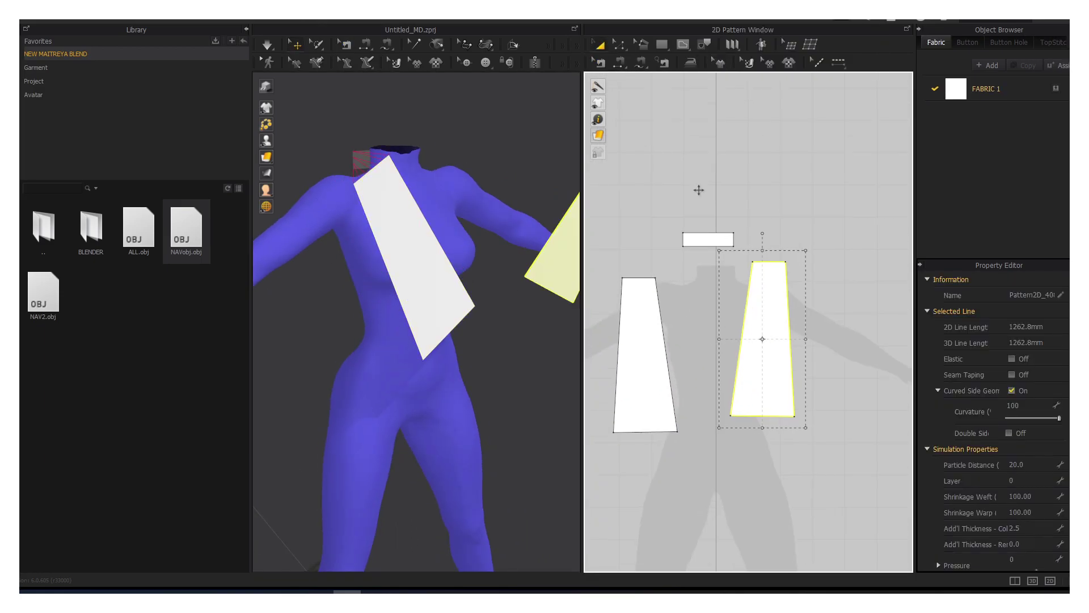
left_click_drag(763, 329, 763, 339)
- Sew the mirrored panel's top edge to the free short end of the neckband
left_click(600, 63)
left_click(759, 272)
left_click(694, 246)
- Position the mirrored panel in front of the chest in 3D and adjust the first panel's rotation beside it
left_click(295, 45)
right_click_drag(462, 221, 493, 223)
left_click_drag(514, 231, 489, 242)
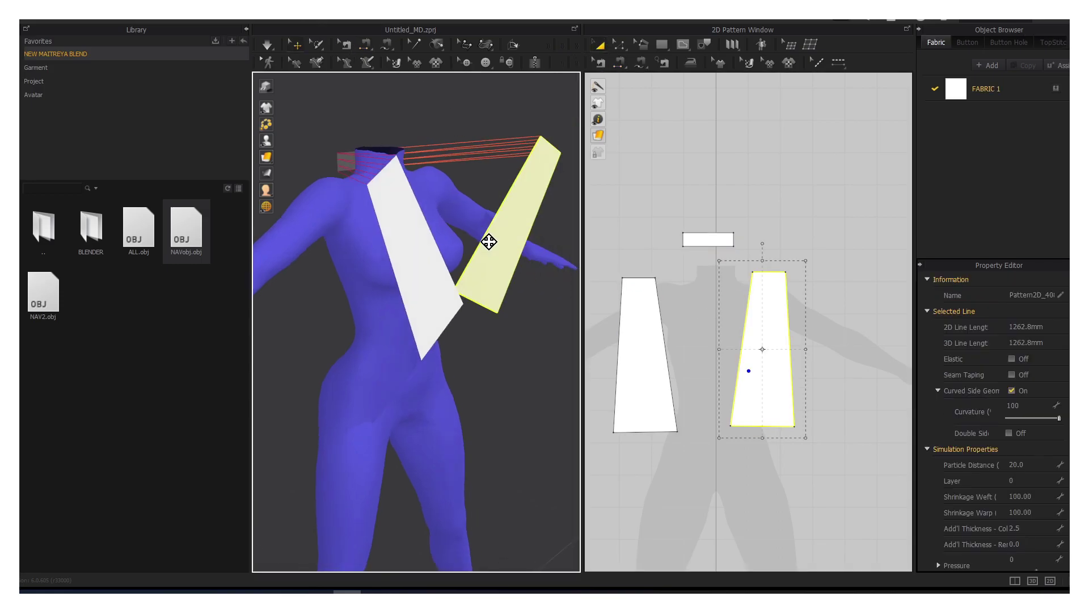
right_click_drag(489, 242, 449, 248)
left_click_drag(498, 241, 481, 242)
right_click_drag(482, 218, 509, 212)
left_click_drag(483, 225, 468, 220)
left_click(374, 230)
left_click_drag(409, 202, 416, 213)
- Narrow the bottoms of both front panels by shifting their inner bottom corners in 2D
left_click(618, 44)
scroll(704, 438, "up", 3)
middle_click_drag(705, 439, 747, 381)
left_click_drag(708, 371, 704, 373)
left_click_drag(784, 367, 793, 370)
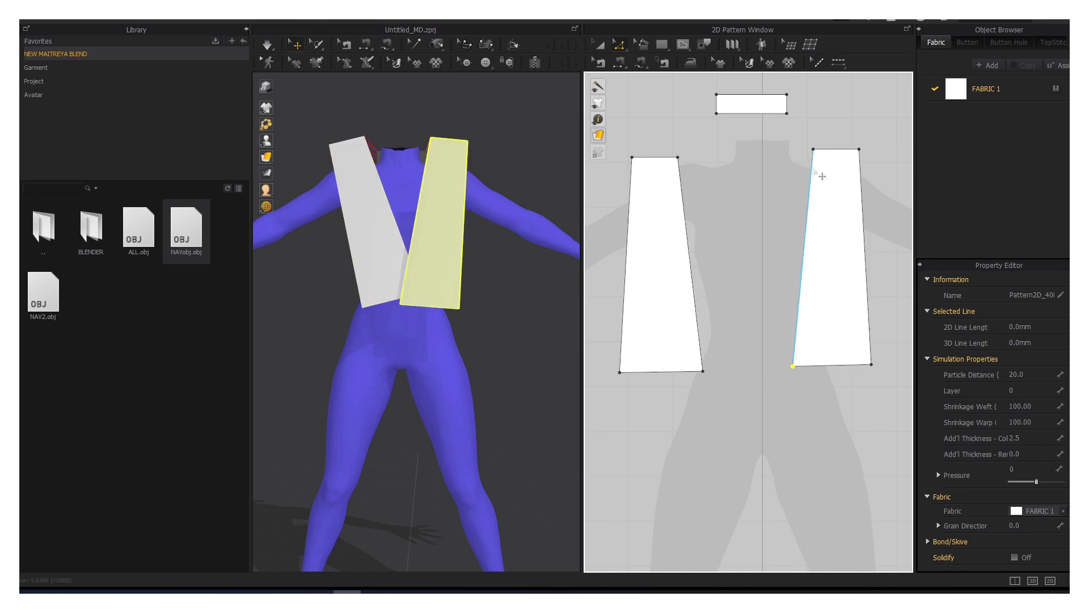
- Shift the mirrored panel's top edge toward the centre and its bottom edge outward, and nudge the first panel's bottom edge
left_click_drag(814, 152, 853, 152)
left_click(858, 151)
left_click_drag(837, 366, 843, 365)
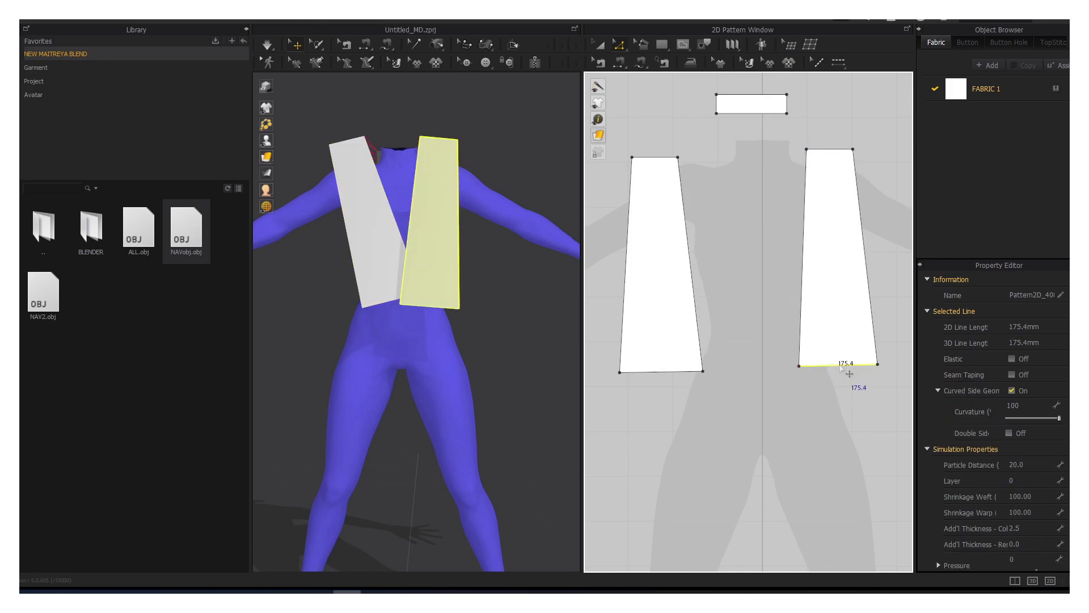
left_click_drag(673, 373, 670, 370)
left_click(799, 366)
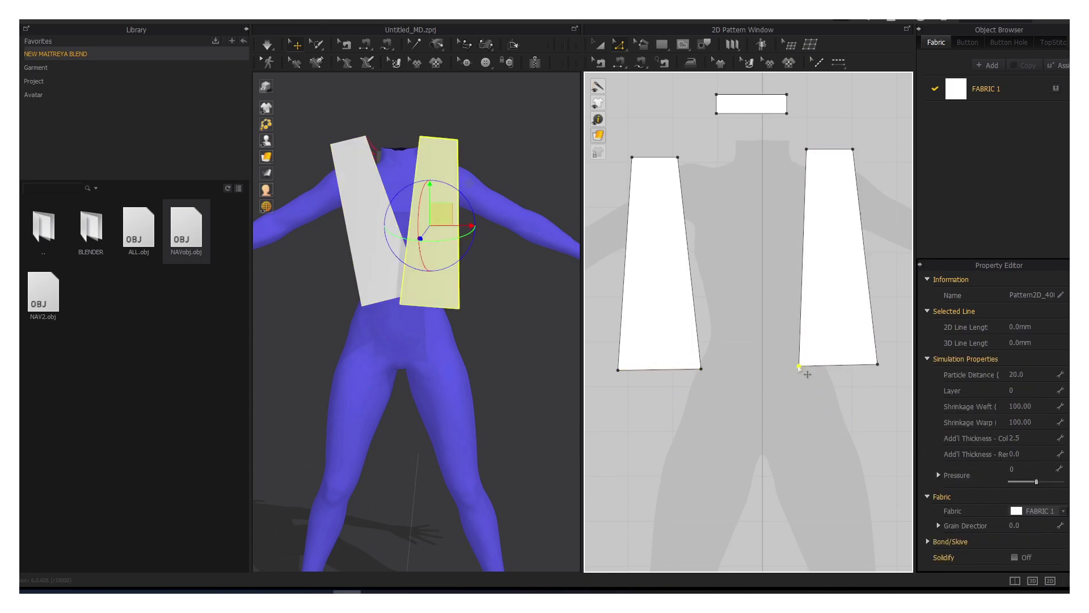
left_click_drag(799, 367, 796, 367)
- Move the first front panel in 2D so its bottom edge lines up with the mirrored panel's
left_click(683, 270)
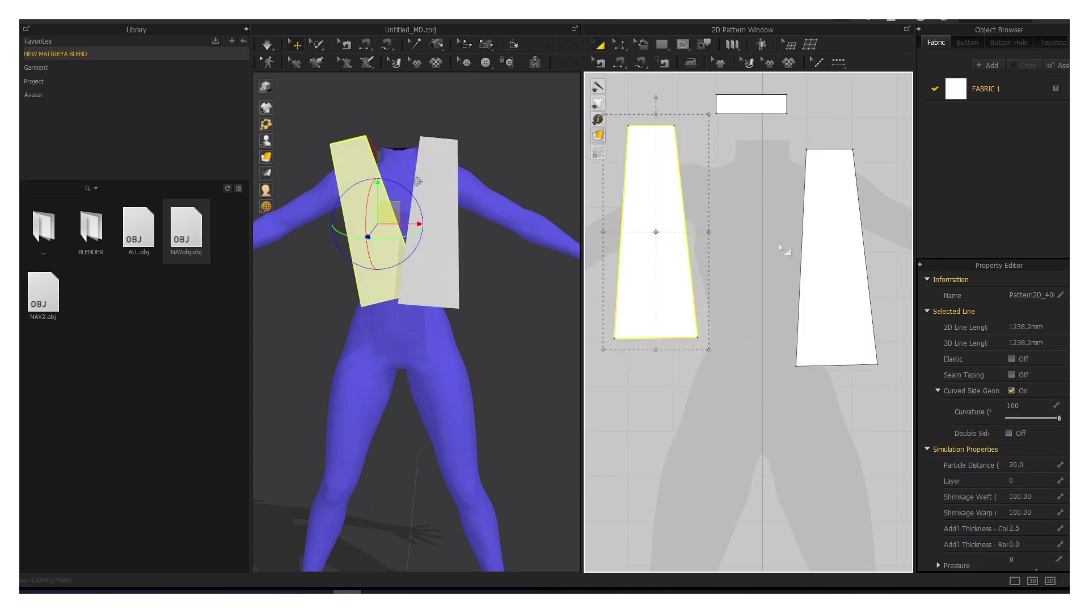
key("s")
scroll(675, 311, "down", 2)
mouse_move(676, 302)
left_mouse_down()
mouse_move(787, 322)
mouse_move(678, 321)
left_mouse_up()
key("ctrl+z")
- Draw a five-sided polygon pattern over one hip of the 2D silhouette, reaching the centre line at the crotch
scroll(681, 273, "up", 3)
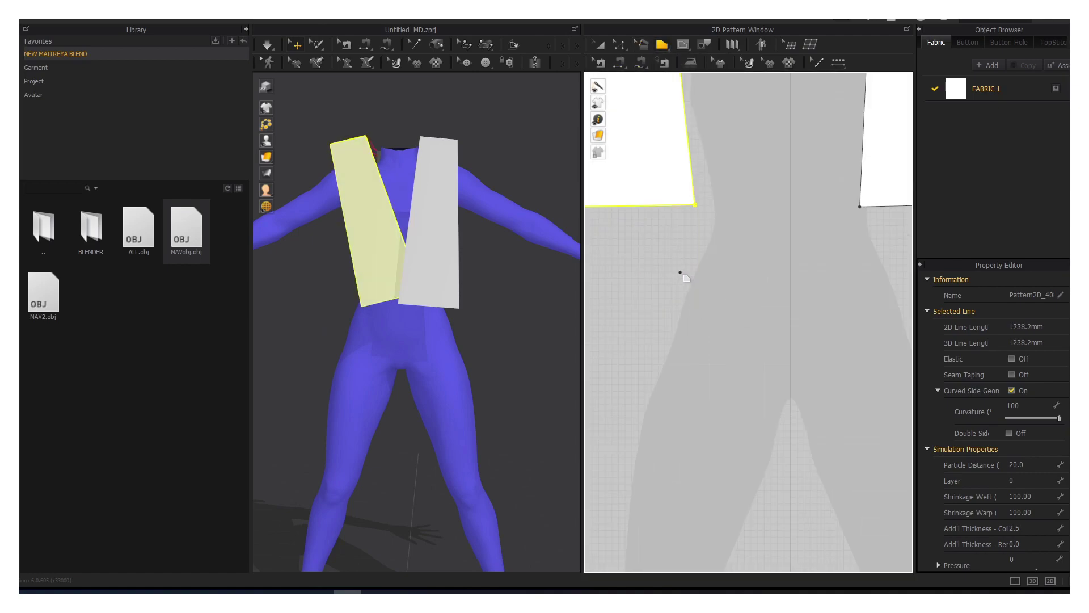
left_click(675, 284)
left_click(761, 305)
left_click(775, 434)
left_click(634, 389)
left_click(675, 283)
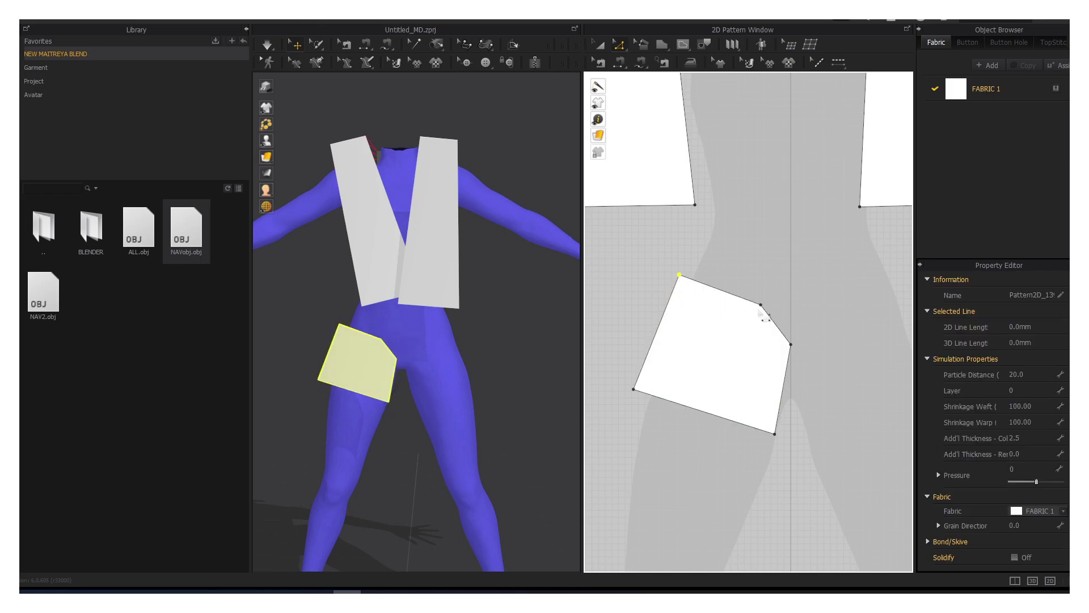
- Widen the hip pattern by moving its two inner upper corners and shifting its outer edge outward
left_click_drag(761, 304, 771, 304)
left_click_drag(791, 344, 791, 362)
left_click_drag(648, 352, 639, 348)
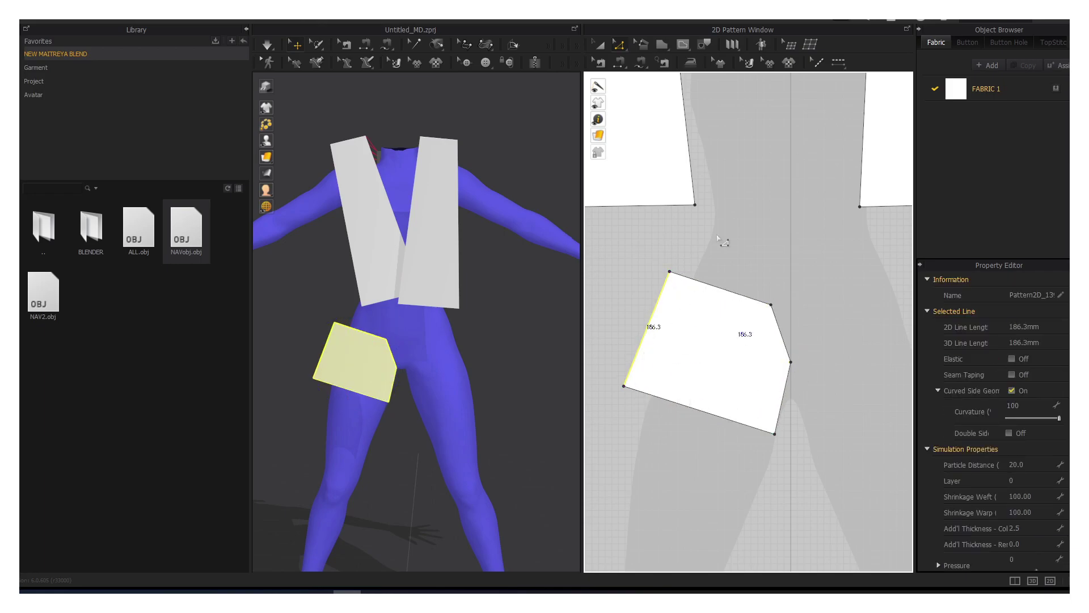
- Copy the hip pattern and mirror-paste it over the opposite hip
left_click(599, 45)
right_click(702, 332)
left_click(722, 49)
scroll(794, 307, "down", 5)
middle_click_drag(817, 306, 715, 306)
right_click(750, 328)
left_click(785, 349)
left_click(755, 346)
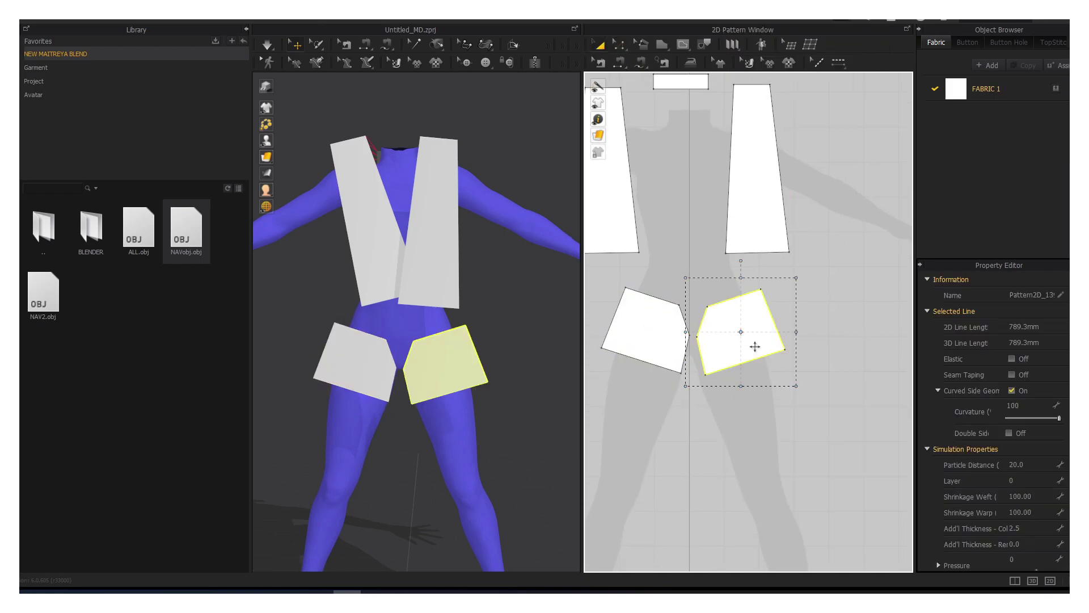
- Delete the mirrored hip piece and curve the remaining hip pattern's inner upper edge inward with Edit Curvature
key("Delete")
scroll(680, 332, "up", 5)
left_click(619, 46)
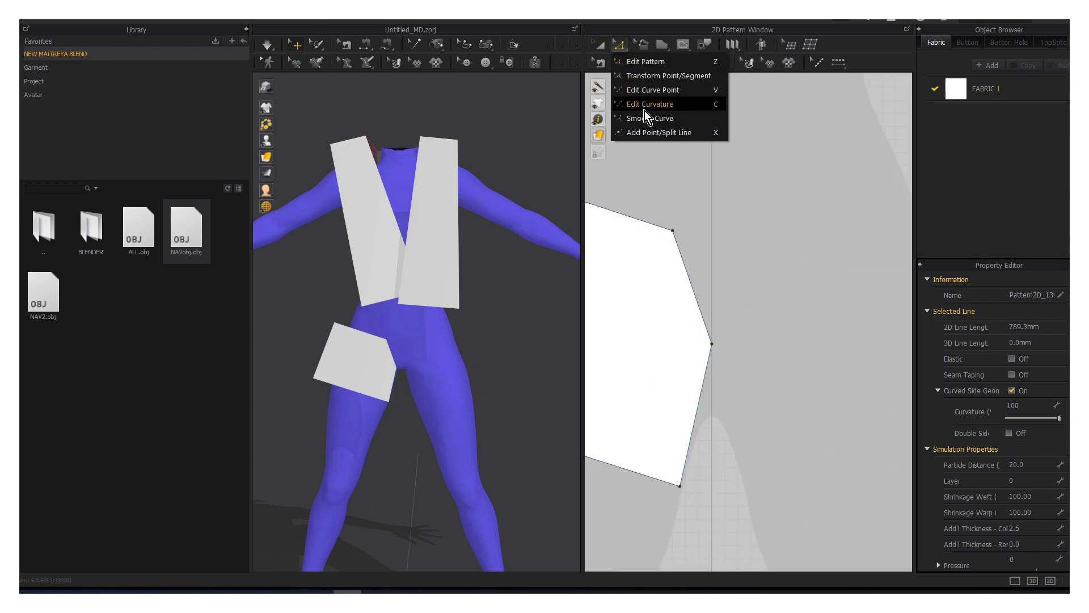
left_click(644, 106)
left_click_drag(692, 286, 648, 303)
middle_click_drag(696, 340, 817, 299)
scroll(818, 300, "down", 4)
- Move the hip pattern's crotch corner slightly away from the centre line
left_click(619, 46)
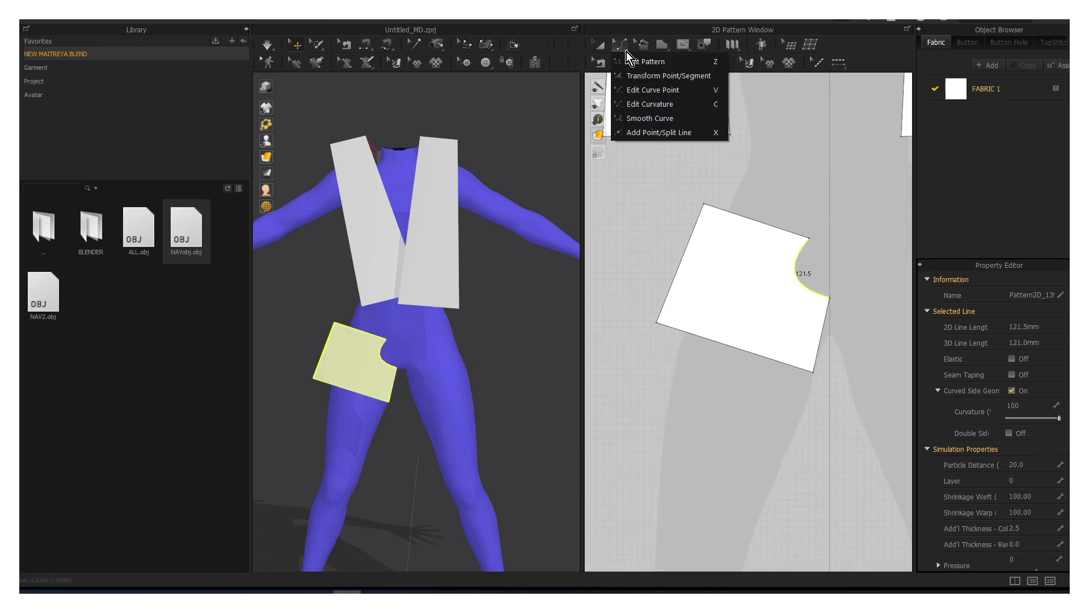
left_click(636, 60)
mouse_move(833, 301)
left_mouse_down()
mouse_move(831, 291)
mouse_move(827, 302)
left_mouse_up()
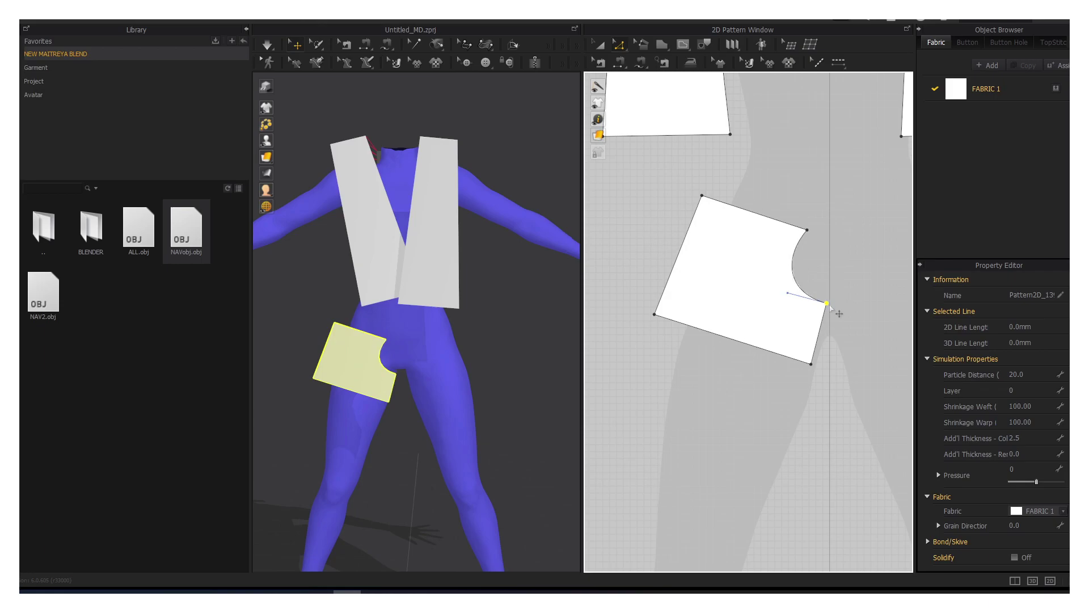
- Mirror-paste the reshaped hip pattern over the opposite hip and sew the two curved inner edges together
left_click(600, 45)
right_click(714, 244)
left_click(743, 76)
left_click(794, 266)
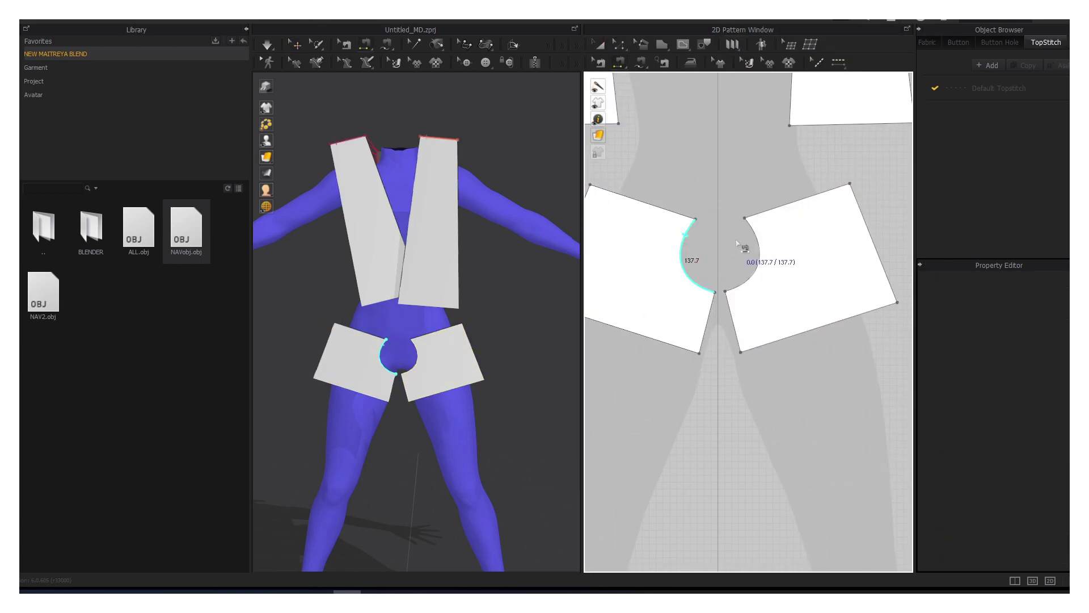
- Copy both front hip pieces and paste the pair beside the silhouette in 2D as the back pieces
scroll(749, 272, "down", 2)
left_click_drag(615, 222, 822, 336)
right_click(766, 299)
left_click(785, 50)
scroll(823, 298, "down", 3)
middle_click_drag(874, 296, 752, 309)
key("ctrl+v")
left_click(778, 294)
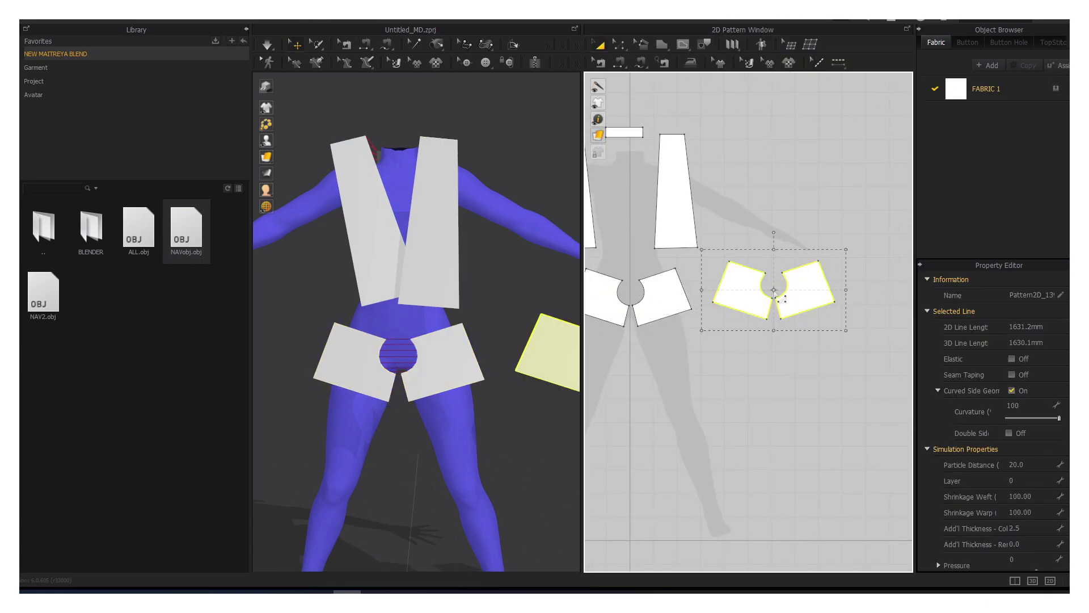
- Move the pasted hip pair in 3D towards the back of the avatar's hips
left_click(437, 366)
left_click(489, 319)
right_click_drag(489, 319, 353, 338)
left_click_drag(703, 247, 851, 339)
scroll(482, 341, "down", 2)
right_click_drag(482, 346, 416, 358)
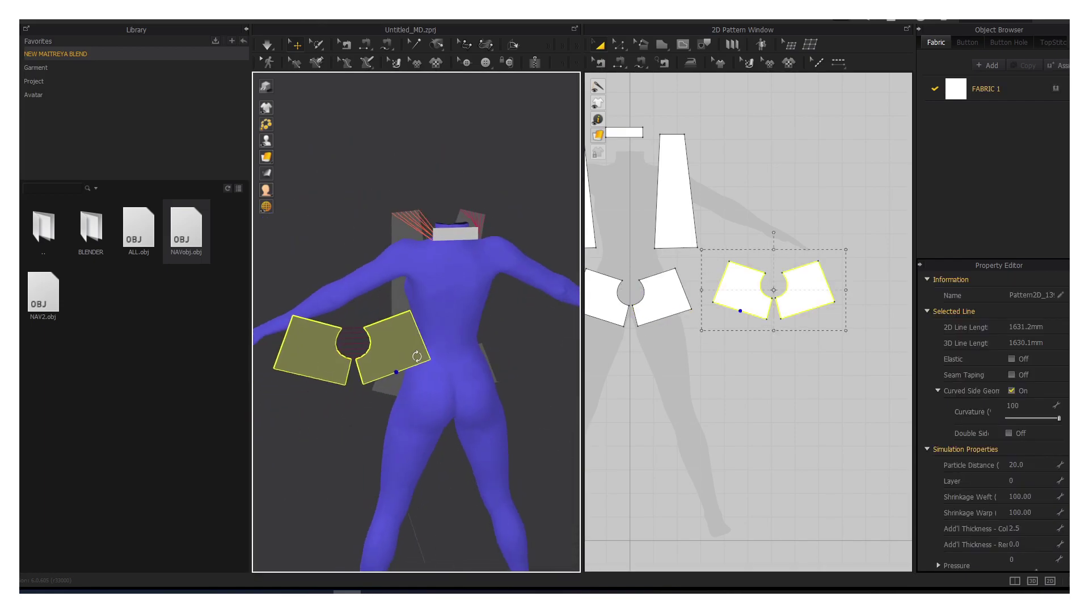
left_click_drag(405, 356, 503, 389)
- Flip the back hip pair so it faces outward and centre it behind the avatar's hips
right_click(499, 387)
left_click(546, 302)
right_click_drag(397, 391, 499, 397)
left_click_drag(509, 424, 488, 423)
right_click_drag(460, 420, 350, 420)
left_click_drag(445, 423, 464, 423)
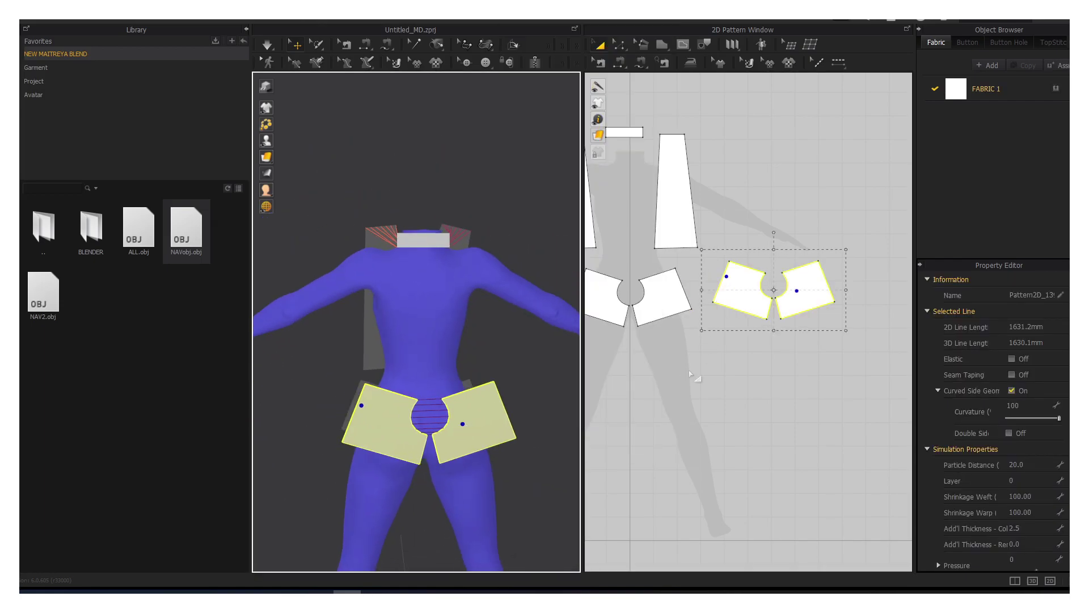
- Sew the side edges and the short crotch edges of the front hip pieces to the matching back hip edges
middle_click_drag(695, 376, 750, 385)
left_click(619, 62)
left_click(735, 289)
left_click(773, 289)
left_click(634, 293)
left_click(880, 288)
left_click(680, 327)
left_click(833, 321)
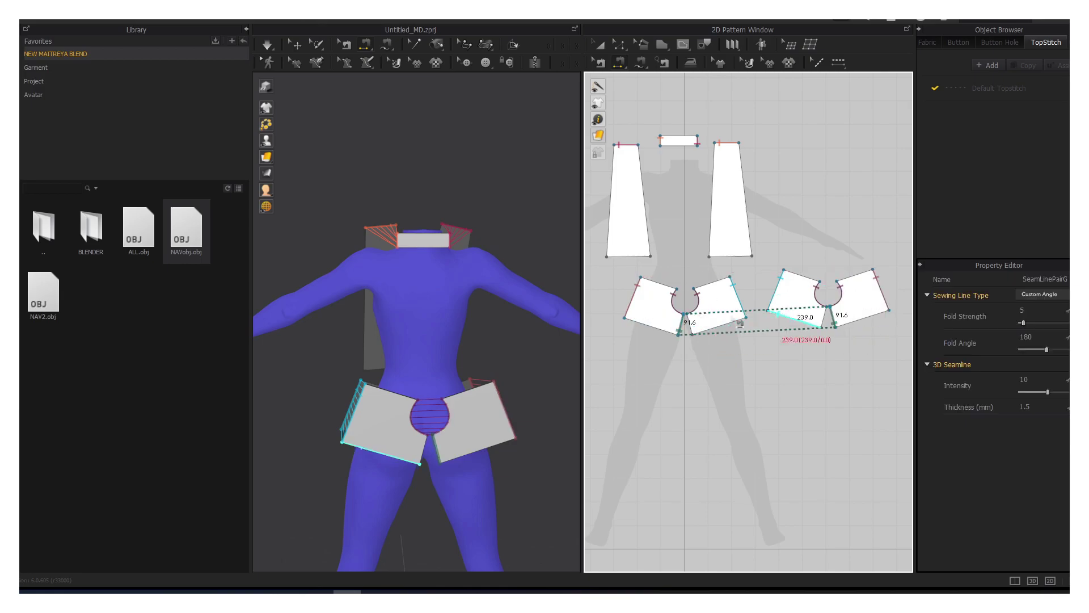
left_click(691, 327)
left_click(823, 323)
- Adjust the front and back hip pairs in 3D so they sit around the avatar's hips
right_click_drag(346, 340, 457, 343)
left_click(598, 45)
left_click_drag(617, 272, 755, 345)
left_click_drag(325, 447, 360, 448)
mouse_move(380, 456)
right_mouse_down()
mouse_move(327, 466)
mouse_move(363, 463)
right_mouse_up()
left_click_drag(759, 350, 901, 258)
left_click_drag(437, 414, 433, 431)
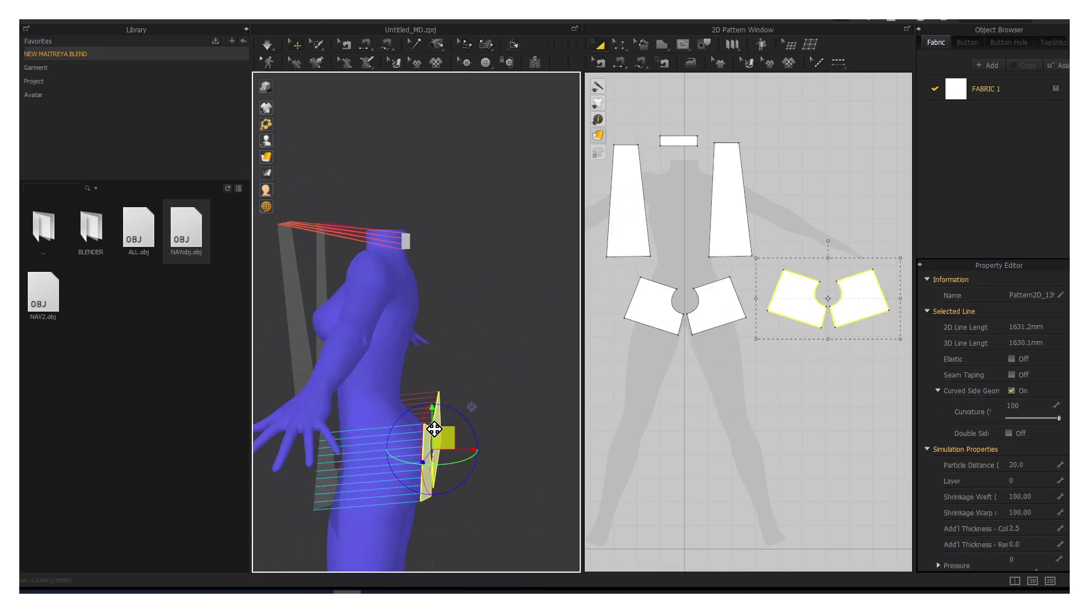
- Sew the bottom edge of each front panel to the top edge of the front hip piece below it
right_click_drag(433, 430, 540, 463)
left_click(619, 62)
left_click(634, 257)
left_click(651, 280)
left_click(730, 256)
left_click(710, 283)
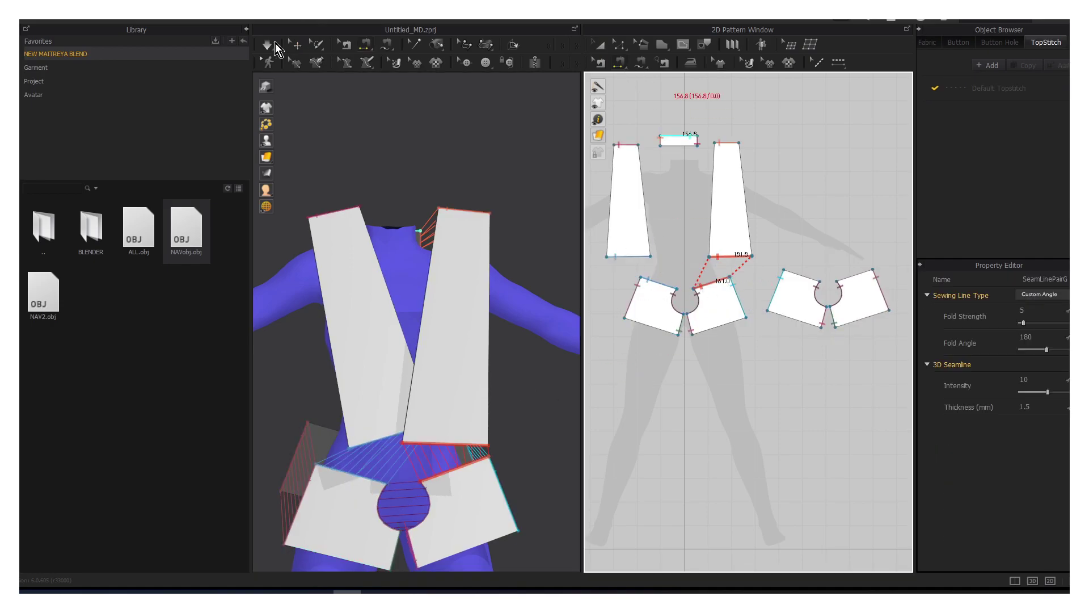
- Simulate the garment and pull both front panels outward over the chest
left_click(268, 46)
left_click_drag(358, 274, 339, 249)
left_click_drag(424, 260, 450, 252)
mouse_move(510, 384)
right_mouse_down()
mouse_move(292, 412)
mouse_move(499, 389)
right_mouse_up()
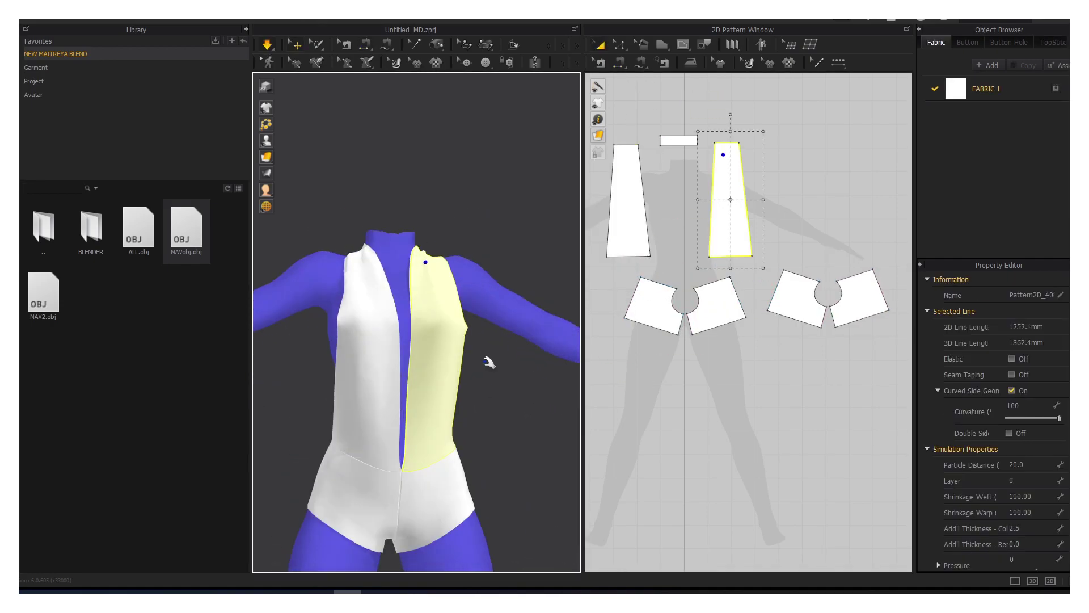
left_click_drag(384, 335, 356, 333)
left_click_drag(441, 333, 467, 331)
- Pull the front hip pieces outward and the back hip pieces down over the buttocks while simulating
right_click_drag(476, 369, 479, 397)
middle_click_drag(397, 443, 443, 351)
left_click_drag(381, 399, 363, 413)
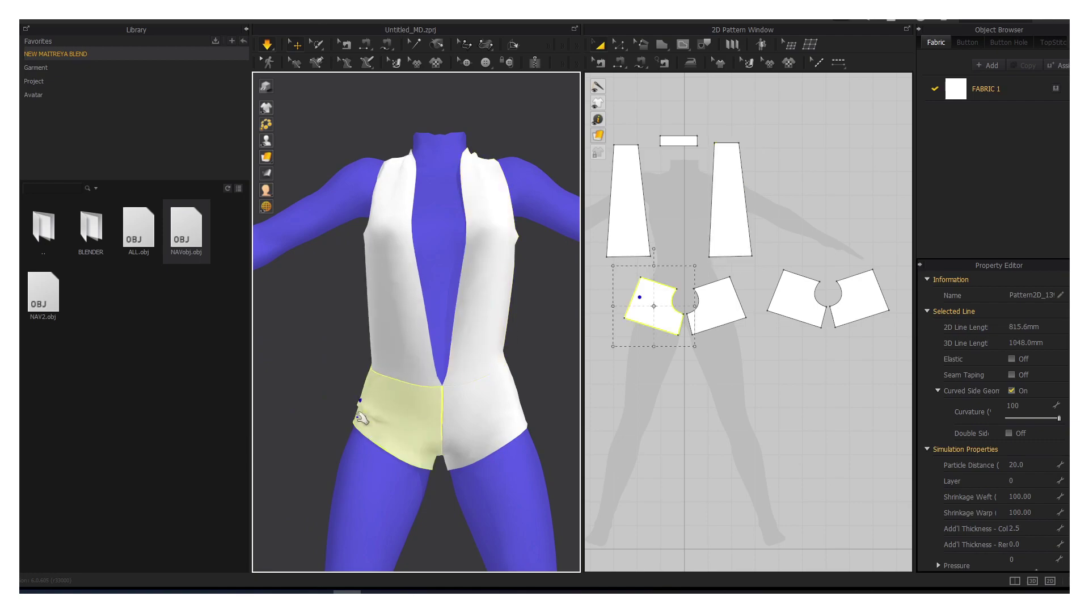
left_click_drag(502, 383, 527, 402)
right_click_drag(484, 440, 270, 428)
left_click_drag(477, 462, 475, 498)
left_click_drag(499, 462, 503, 504)
middle_click_drag(545, 482, 478, 384)
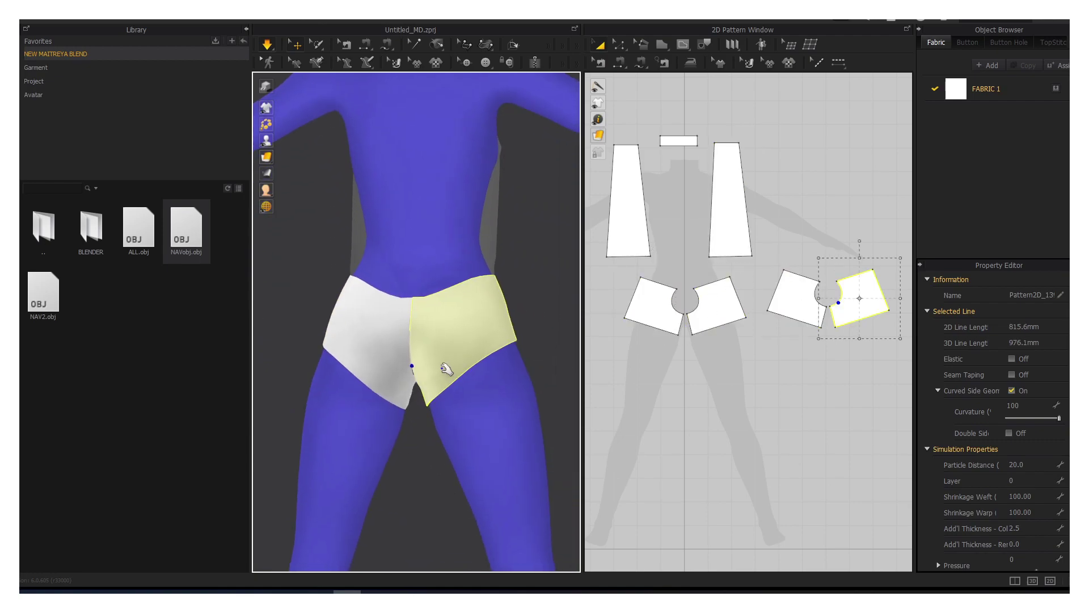
left_click_drag(498, 325, 527, 342)
left_click(409, 379)
- Move the lower crotch corners of the front and back hip pieces in 2D and simulate the change
right_click_drag(525, 340, 311, 323)
middle_click_drag(311, 323, 314, 298)
scroll(731, 368, "up", 3)
scroll(730, 368, "down", 2)
left_click(618, 45)
left_click_drag(682, 330, 696, 324)
middle_click_drag(732, 327, 659, 323)
left_click_drag(770, 315, 791, 308)
scroll(771, 324, "up", 3)
key("space")
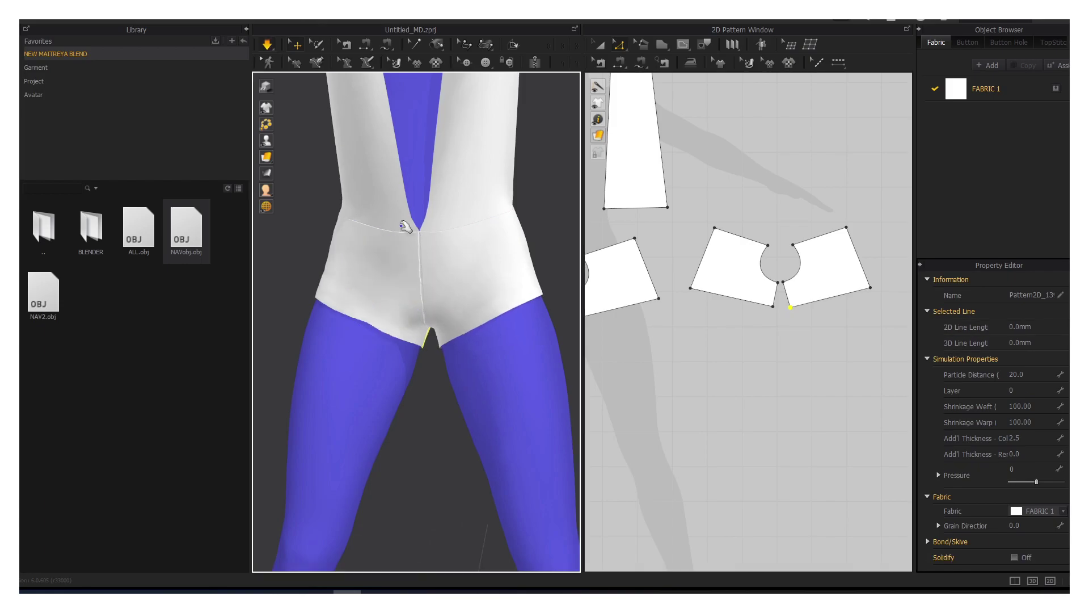
- Tug the hip pieces in 3D, pulling the back piece upward over the buttock
left_click(474, 295)
scroll(482, 292, "down", 2)
right_click_drag(488, 291, 292, 286)
left_click_drag(470, 310, 482, 238)
scroll(660, 338, "down", 5)
right_click_drag(450, 349, 473, 345)
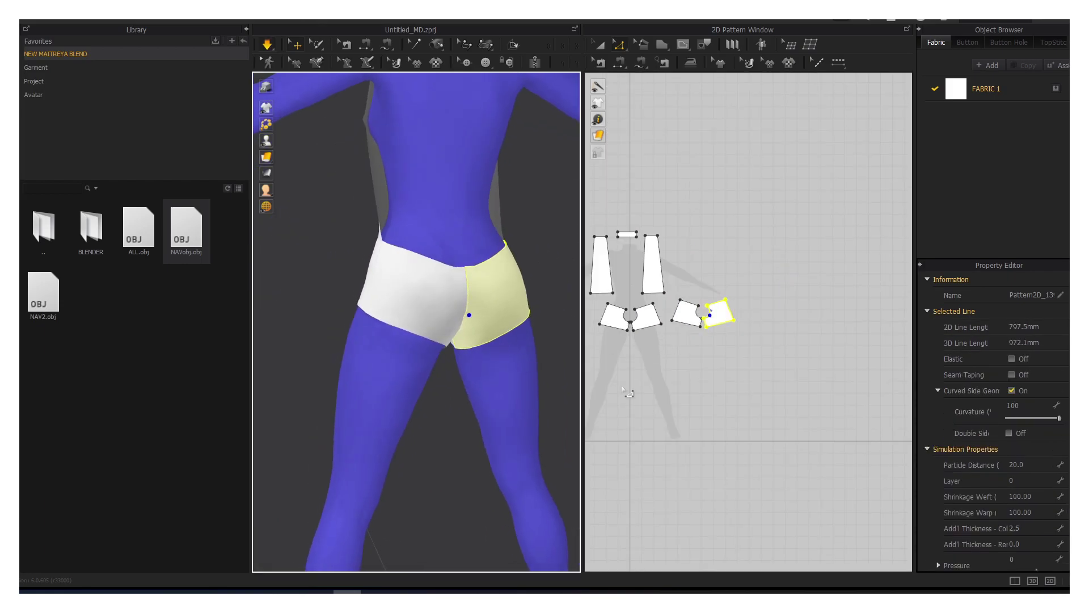
- Set the particle distance of all patterns to 15 and tug the back hip piece
middle_click_drag(630, 393, 706, 386)
key("ctrl+a")
left_click(1026, 465)
type("15")
key("Return")
left_click_drag(426, 283, 450, 304)
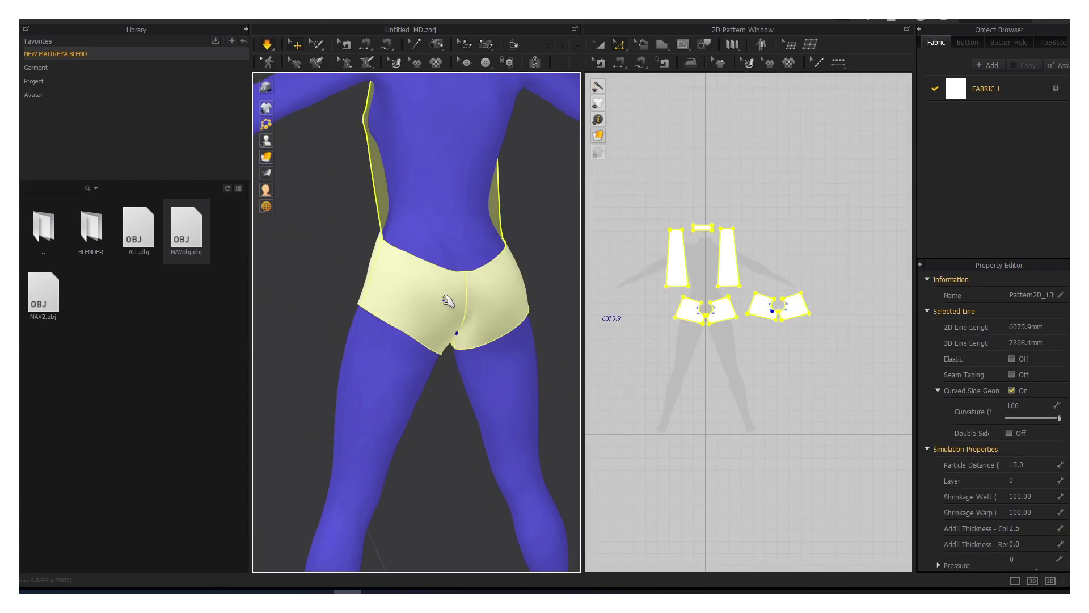
- Move the neckband pattern up in 2D, clear of the front panels
right_click_drag(450, 304, 615, 304)
left_click(702, 227)
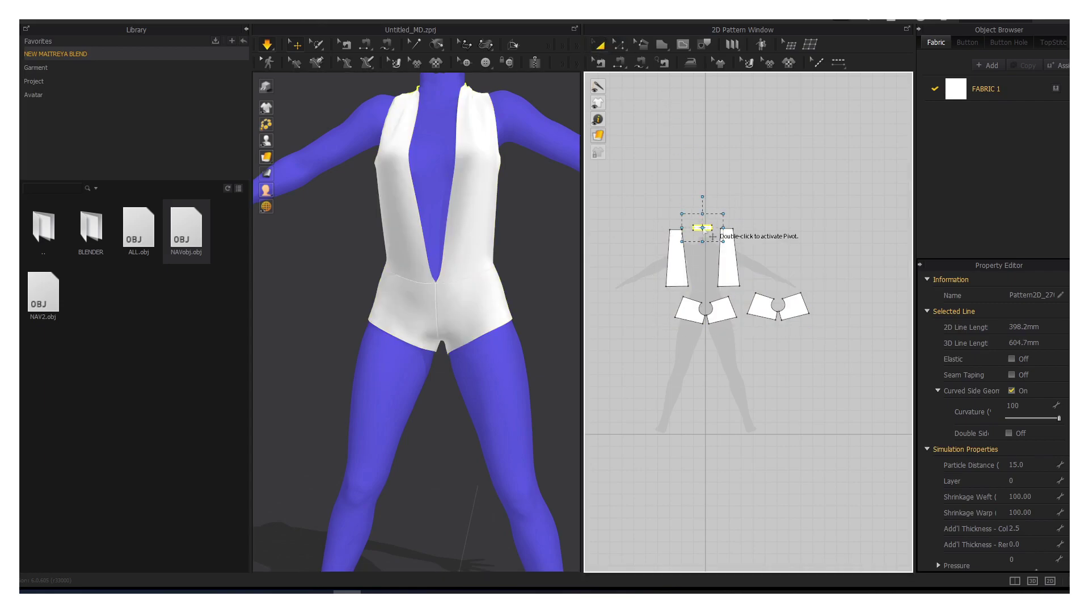
scroll(712, 227, "up", 3)
scroll(715, 238, "down", 3)
- Lengthen both front panels downward in 2D and settle the front and back hip pieces in 3D
left_click(669, 286)
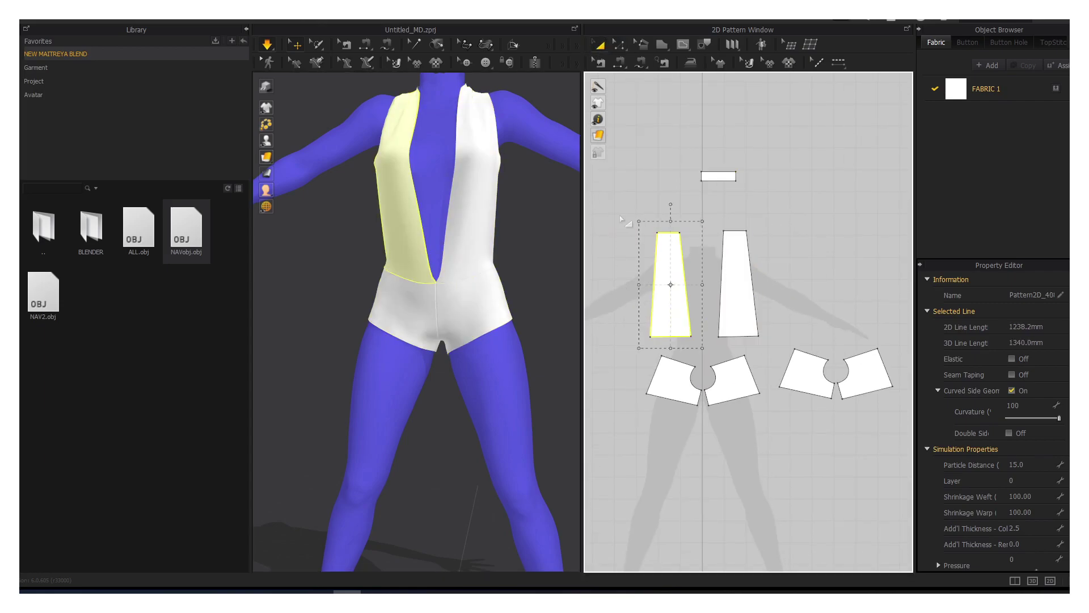
left_click(738, 278, "shift")
left_click(426, 316)
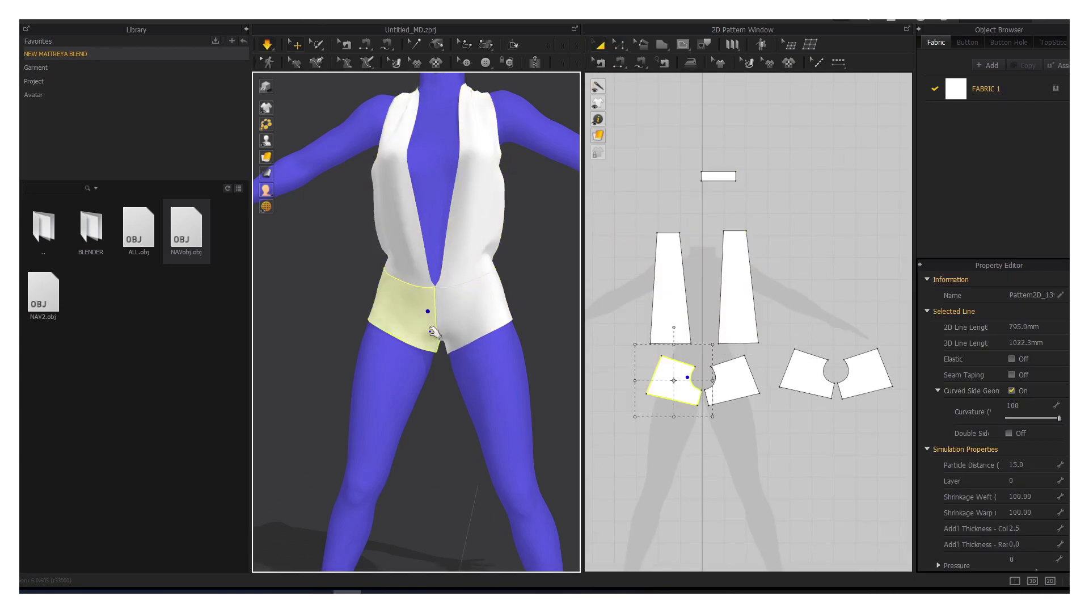
key("8")
left_click(457, 325)
right_click_drag(513, 319, 678, 371)
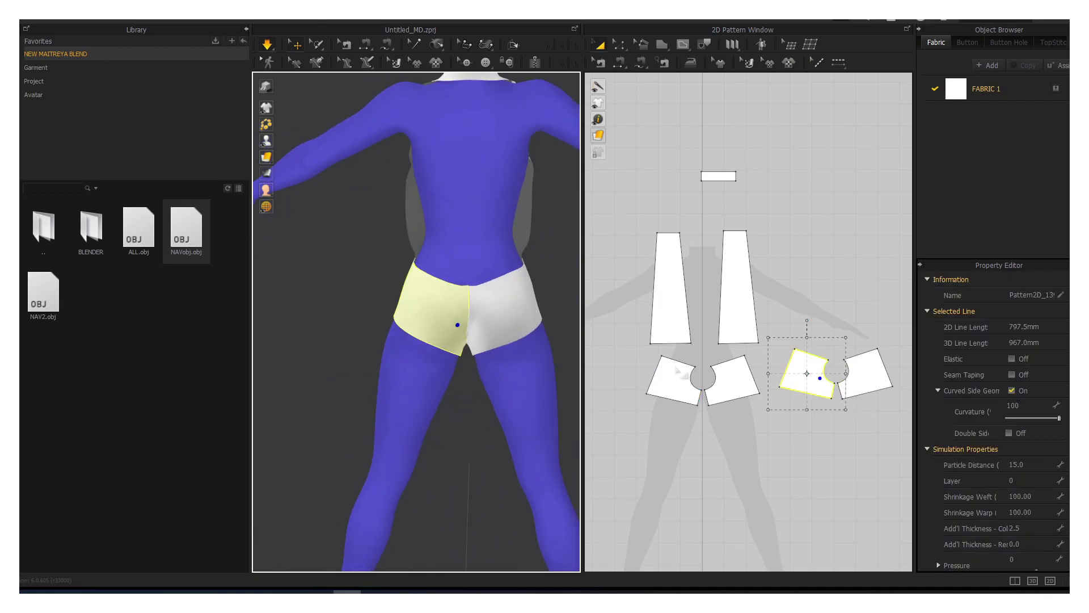
- Shorten both front panels slightly and raise the top edges of all four hip pieces in 2D
left_click_drag(640, 227, 705, 351)
left_click_drag(637, 363, 763, 407)
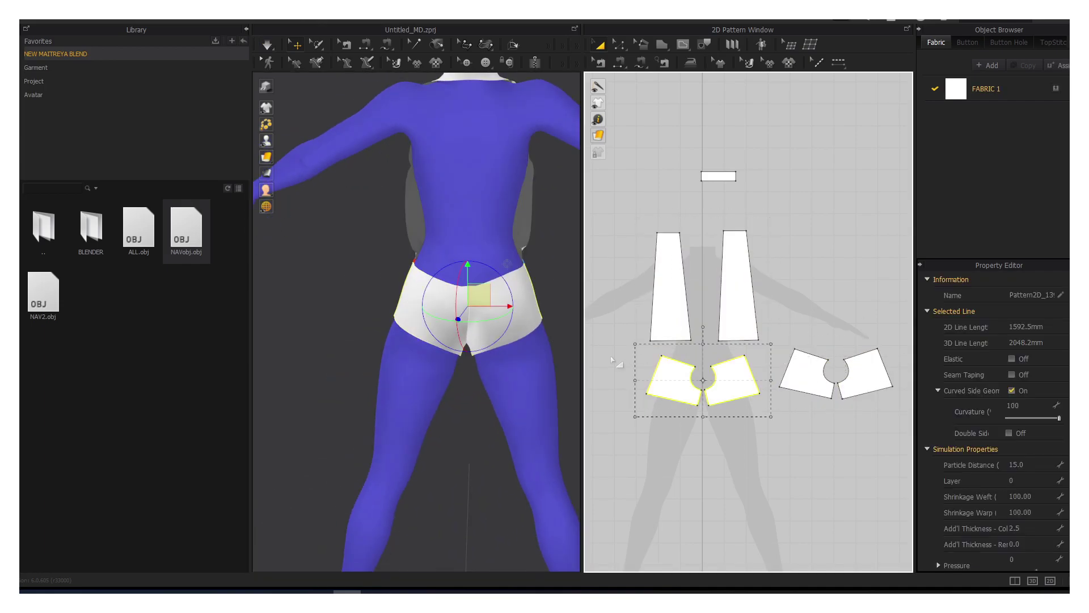
left_click(620, 364)
left_click(621, 45)
left_click(678, 362)
left_click(728, 361, "shift")
left_click(812, 354, "shift")
left_click(865, 352, "shift")
left_click_drag(865, 352, 864, 350)
- Resume the simulation and tug the front panels and hip pieces into place from the front and back
left_click(475, 349)
key("2")
left_click(515, 160)
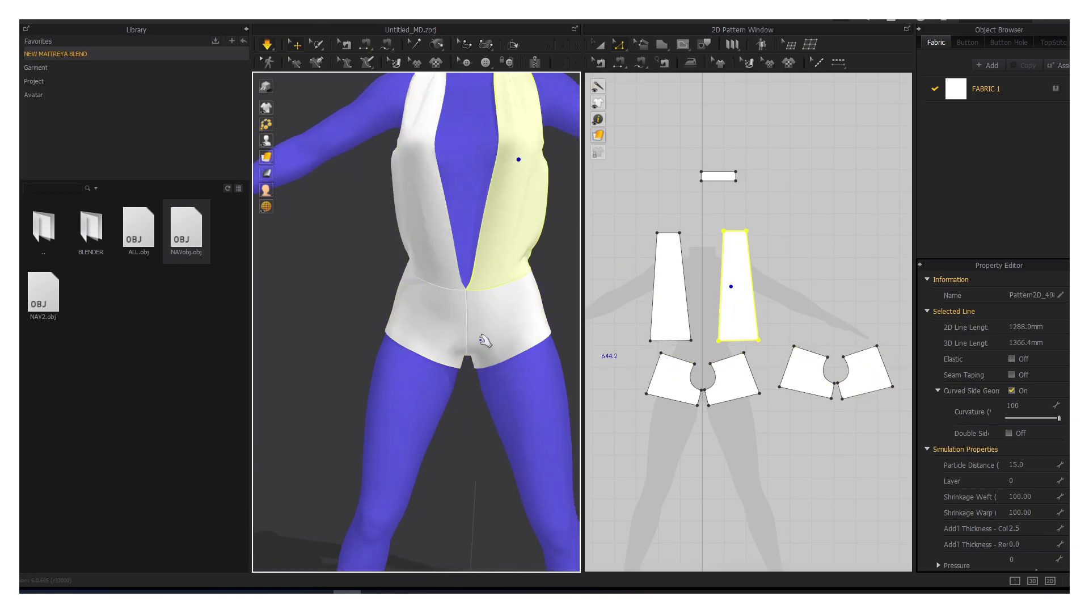
scroll(549, 271, "down", 1)
left_click(549, 270)
right_click_drag(552, 273, 283, 278)
left_click(472, 368)
left_click(542, 315)
right_click_drag(542, 314, 251, 316)
scroll(616, 353, "down", 5)
- Set the particle distance of all patterns to 10 and simulate the garment again
left_click_drag(591, 229, 780, 397)
left_click(1028, 463)
type("10")
key("Return")
left_click(272, 47)
left_click(323, 268)
right_click_drag(323, 268, 370, 257)
- Change the fabric settings of FABRIC 1 and pull the garment into shape in the simulation
left_click(1055, 83)
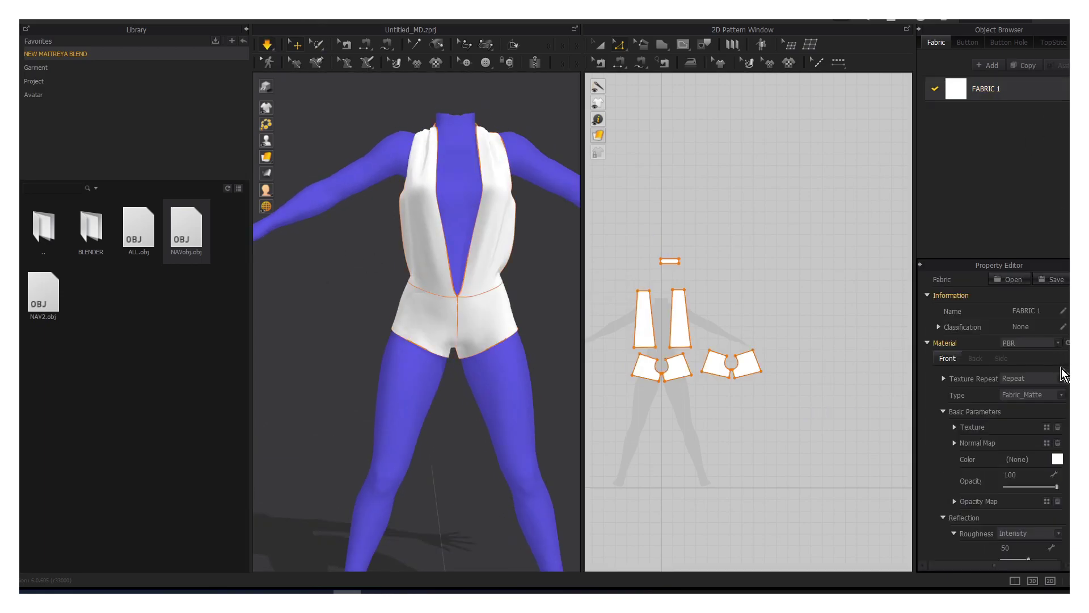
scroll(1063, 372, "down", 4)
left_click(1039, 521)
left_click(531, 254)
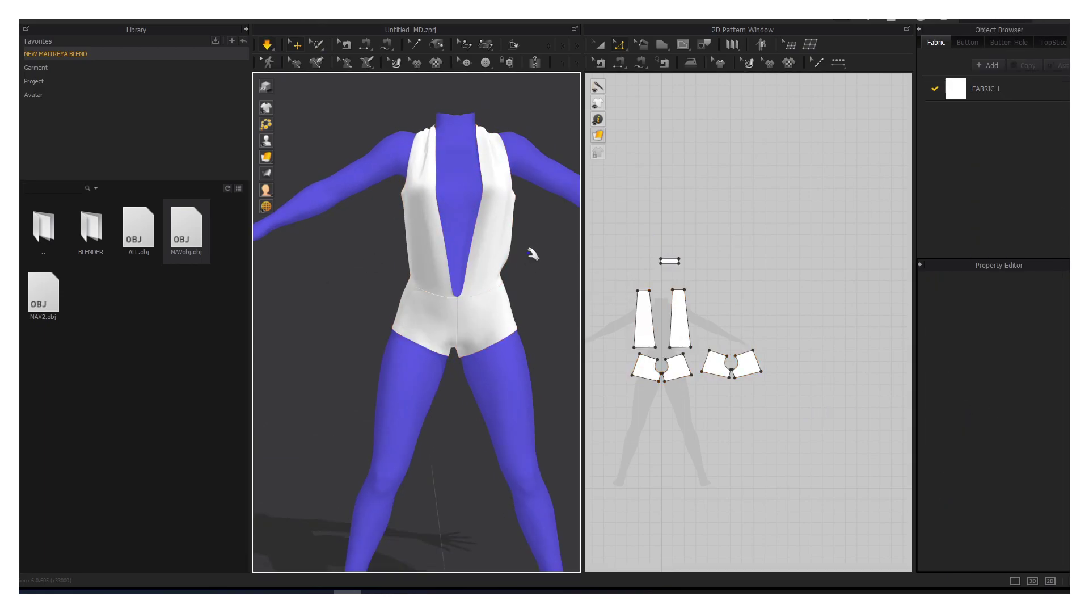
right_click_drag(531, 256, 511, 258)
scroll(471, 340, "up", 3)
left_click_drag(470, 402, 450, 397)
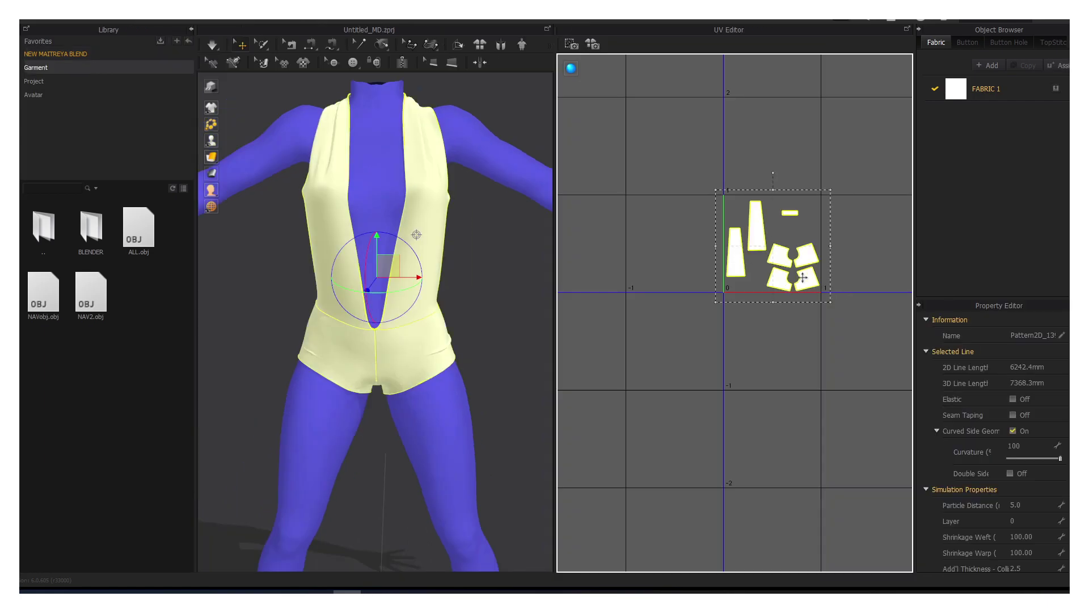
- Open the Bake Textures settings for the garment's UV layout and browse for a saving path
scroll(680, 223, "down", 5)
scroll(675, 166, "up", 4)
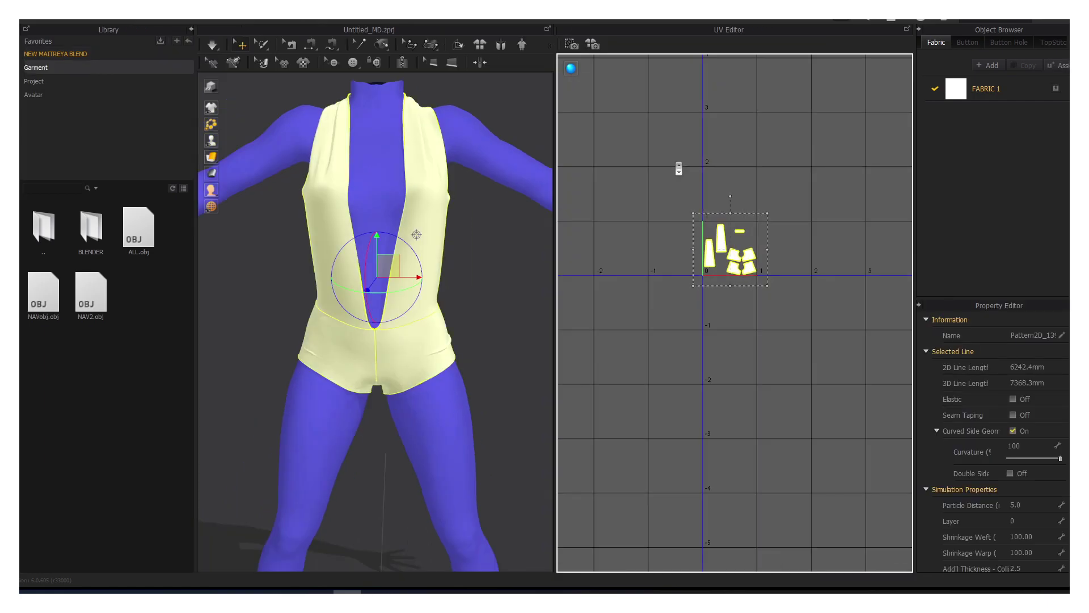
left_click(593, 43)
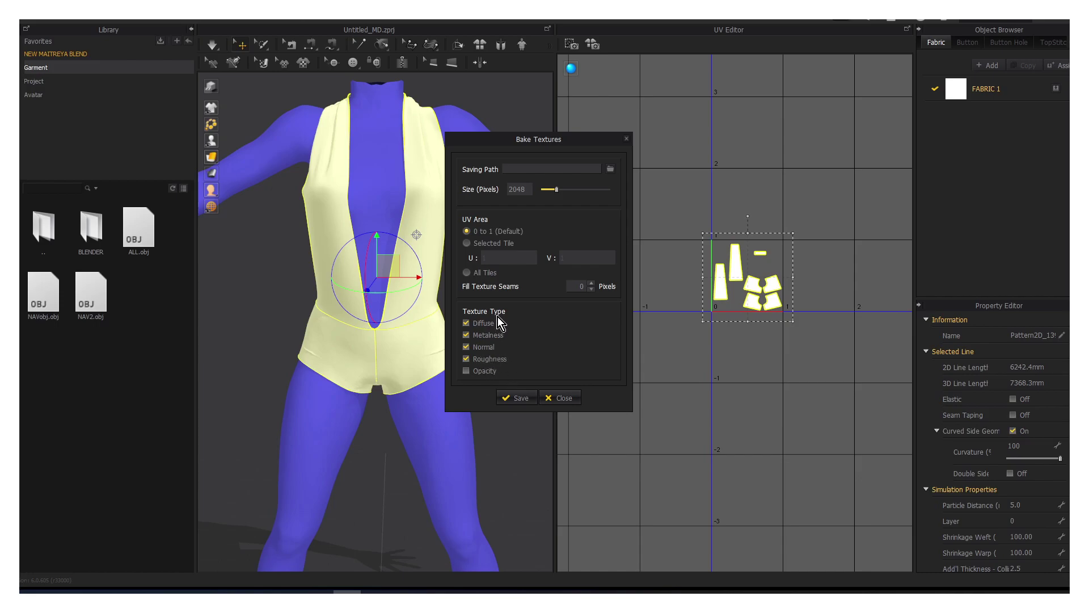
left_click(610, 170)
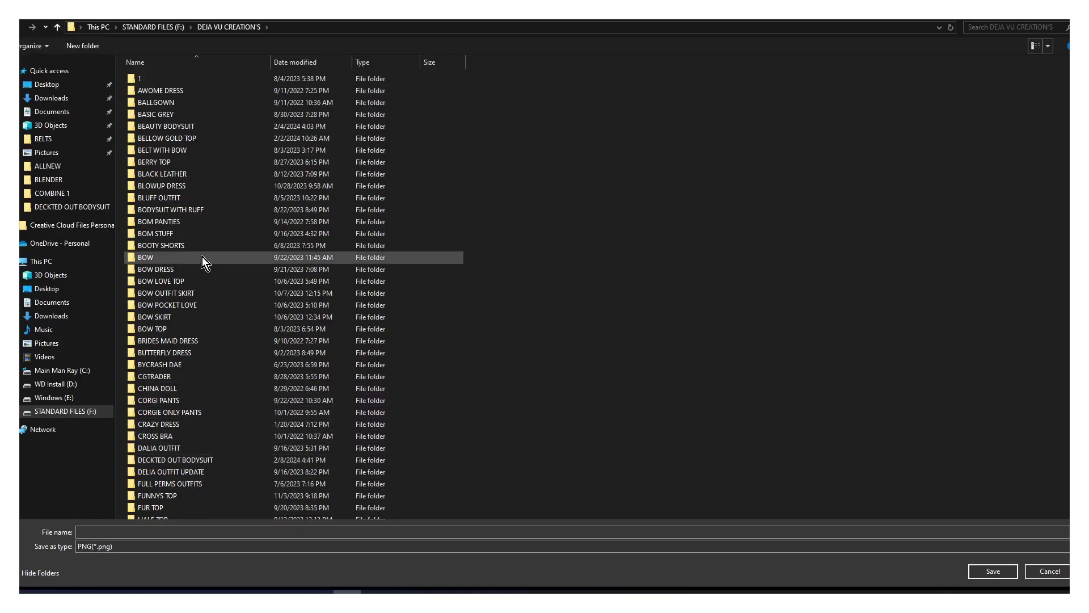
- Check the contents of New folder (2) inside the DEJA VU CREATION'S folder
scroll(206, 274, "down", 10)
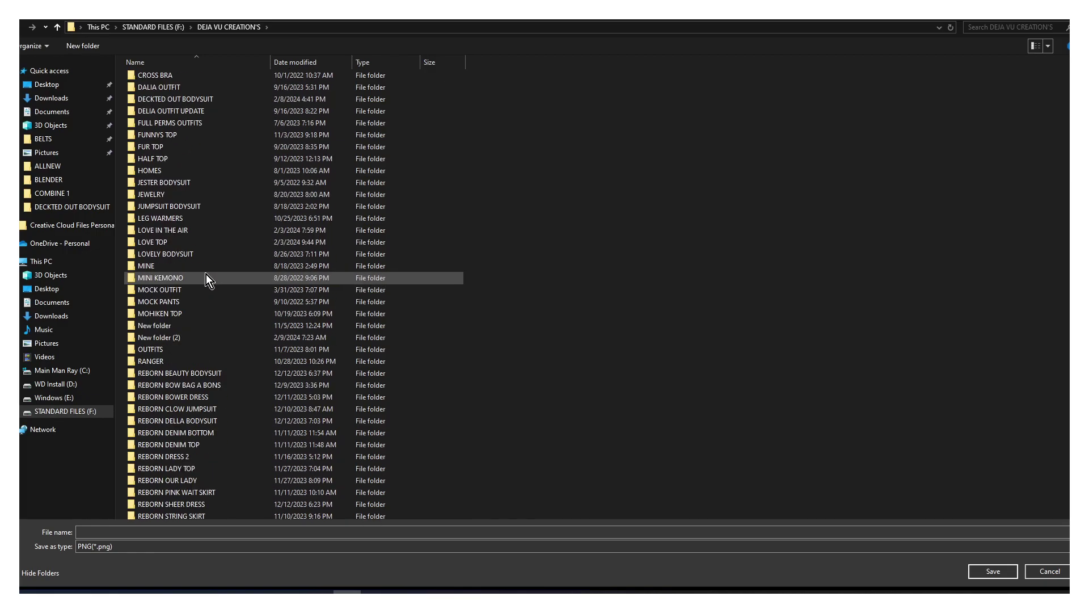
scroll(206, 274, "up", 3)
scroll(205, 274, "down", 3)
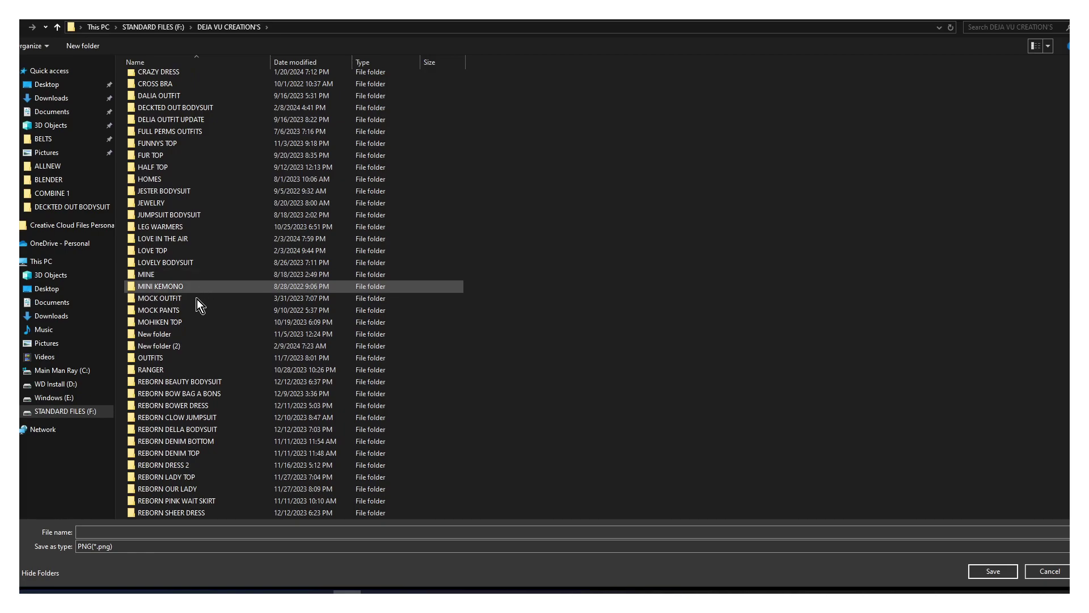
double_click(166, 347)
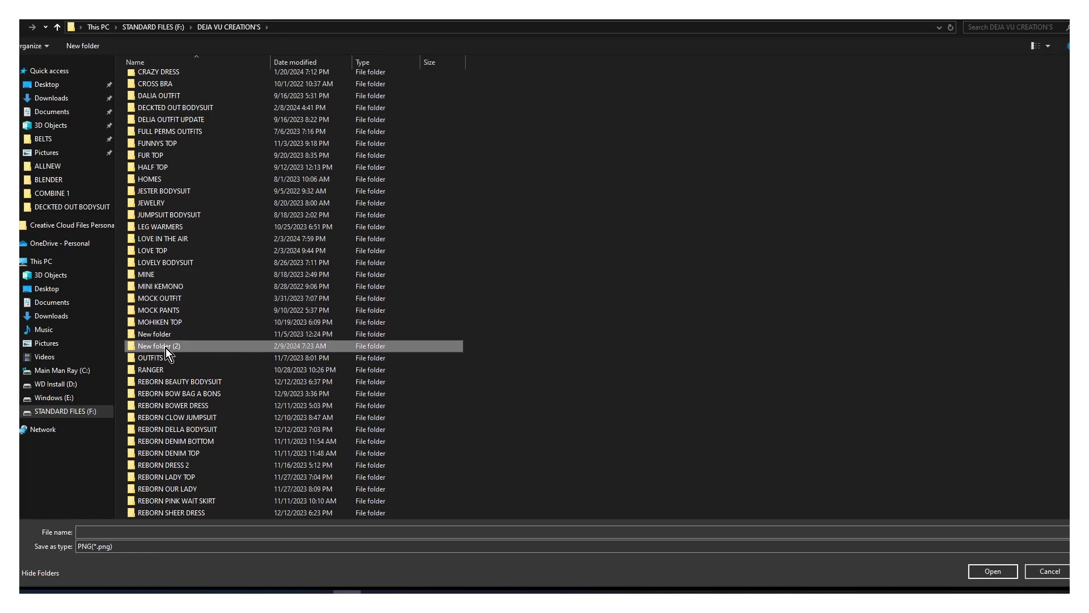
left_click(57, 28)
- Rename New folder (2) in the DEJA VU CREATION'S folder as MONROE MADEE BODYSUIT and copy the new name
scroll(218, 349, "down", 10)
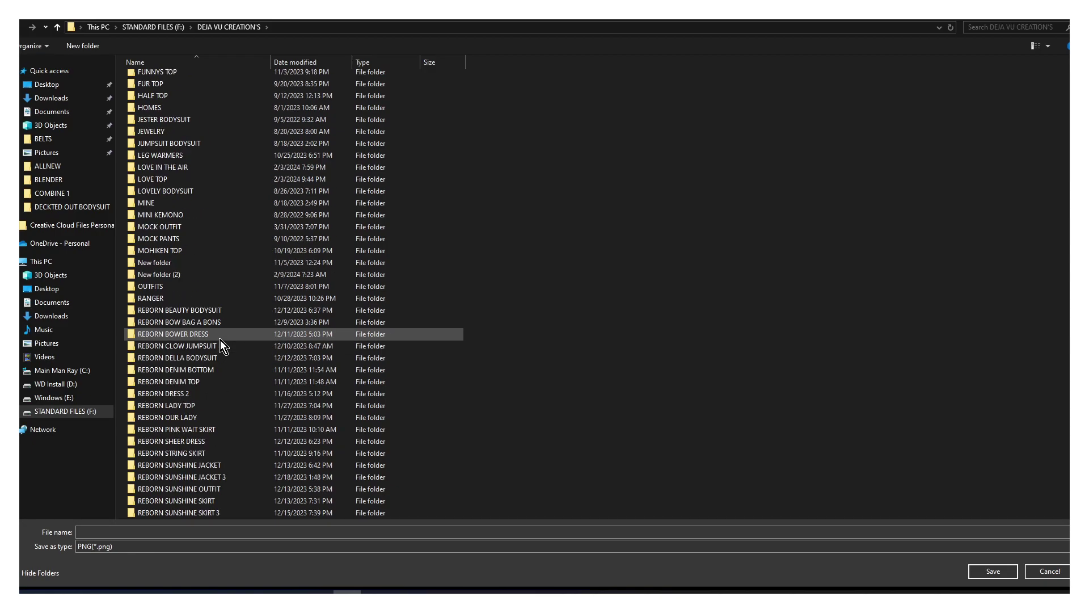
right_click(167, 278)
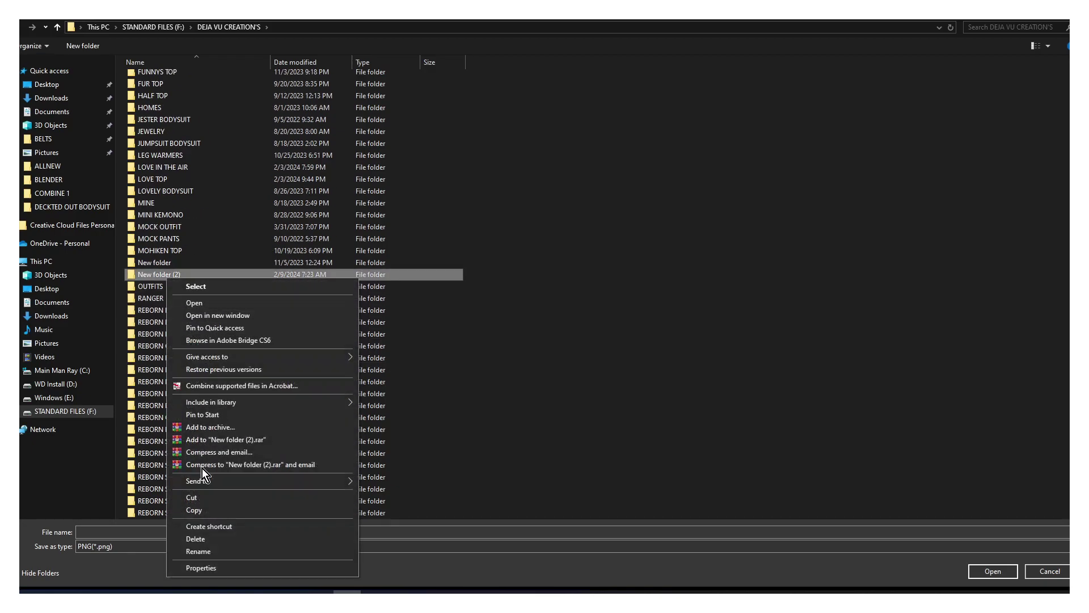
left_click(203, 552)
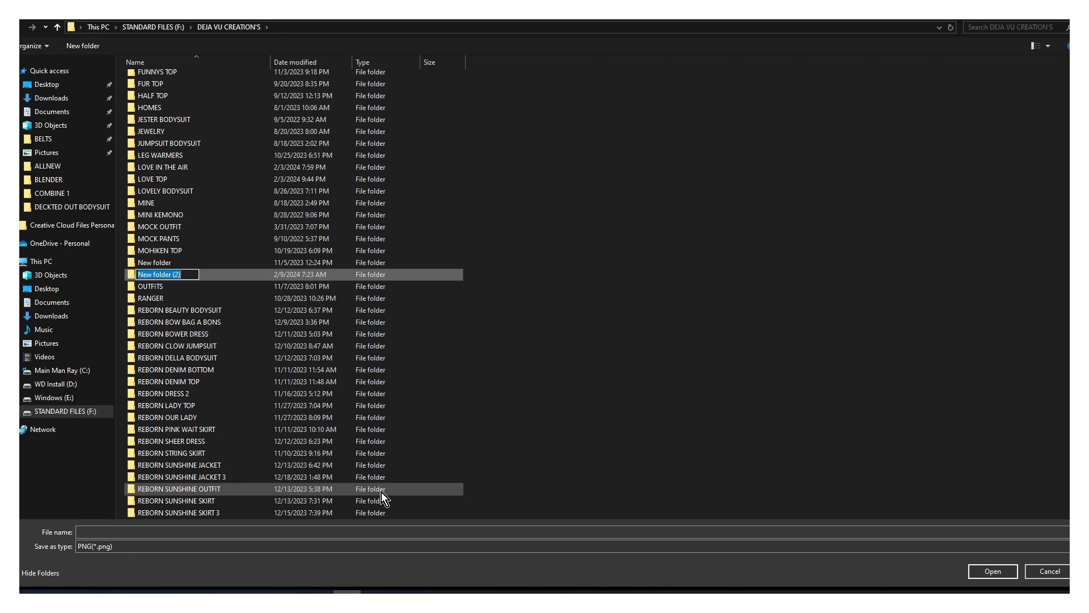
type("MONROE MADEE BODYSUIT")
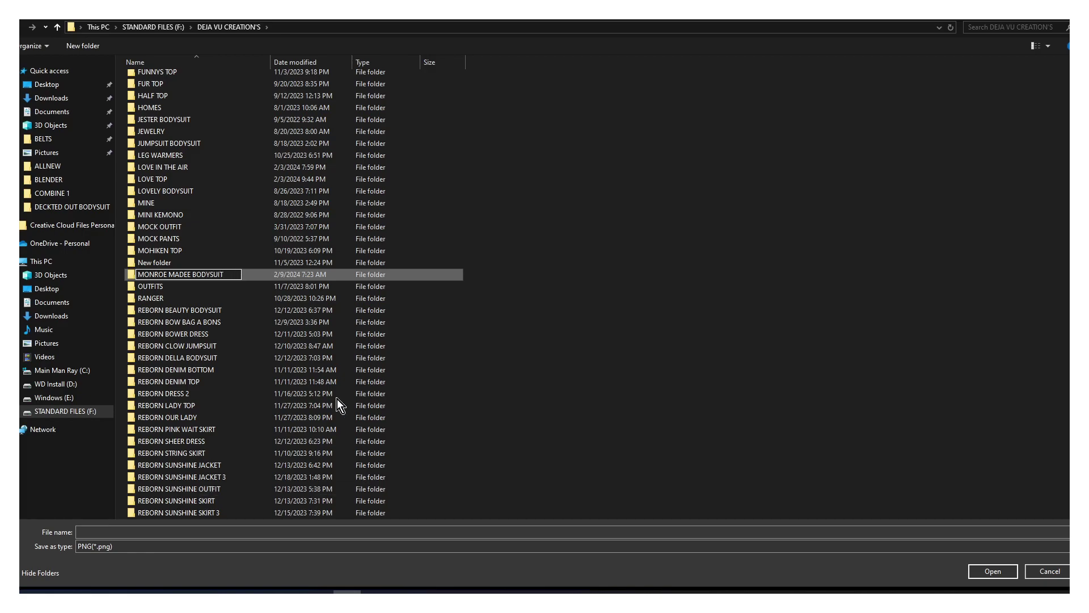
left_click_drag(196, 275, 135, 275)
right_click(151, 275)
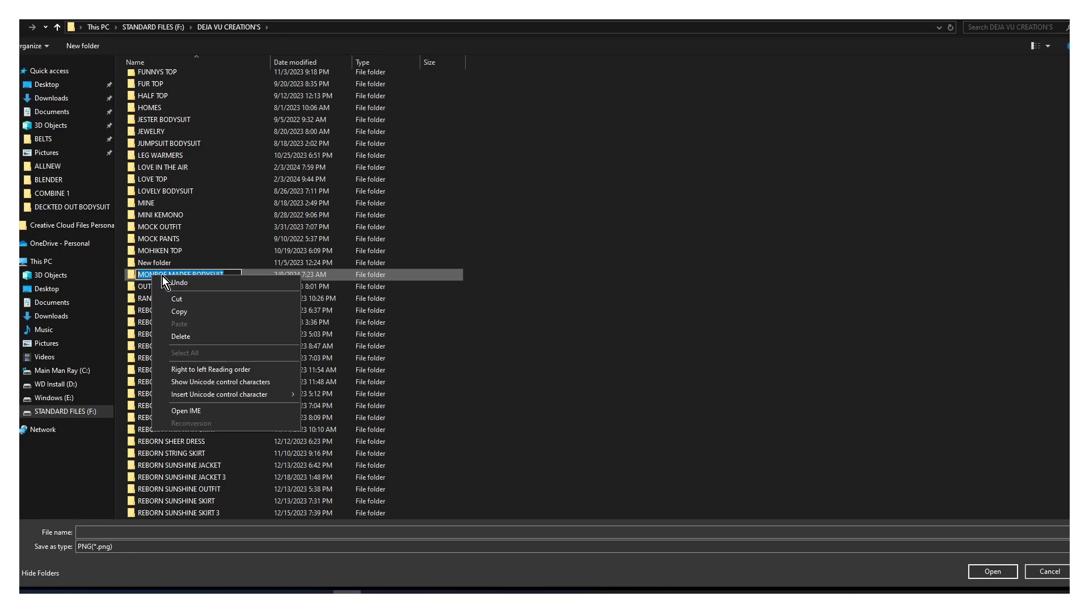
left_click(178, 315)
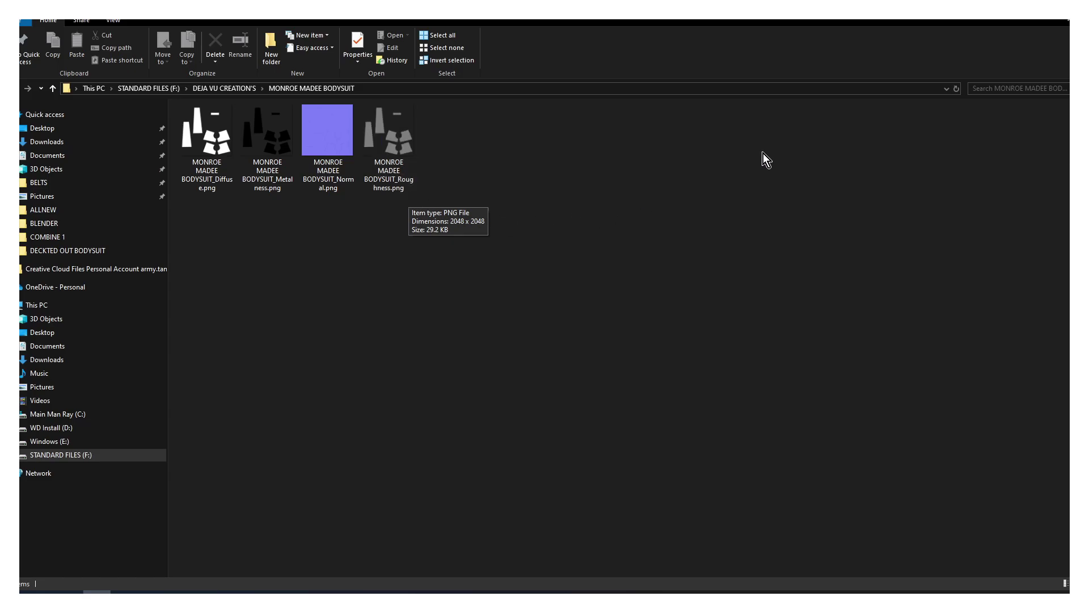
- Leave the baked texture folder, close the Bake Textures settings and return from the UV Editor to the 2D Pattern Window
left_click_drag(862, 9, 1070, 34)
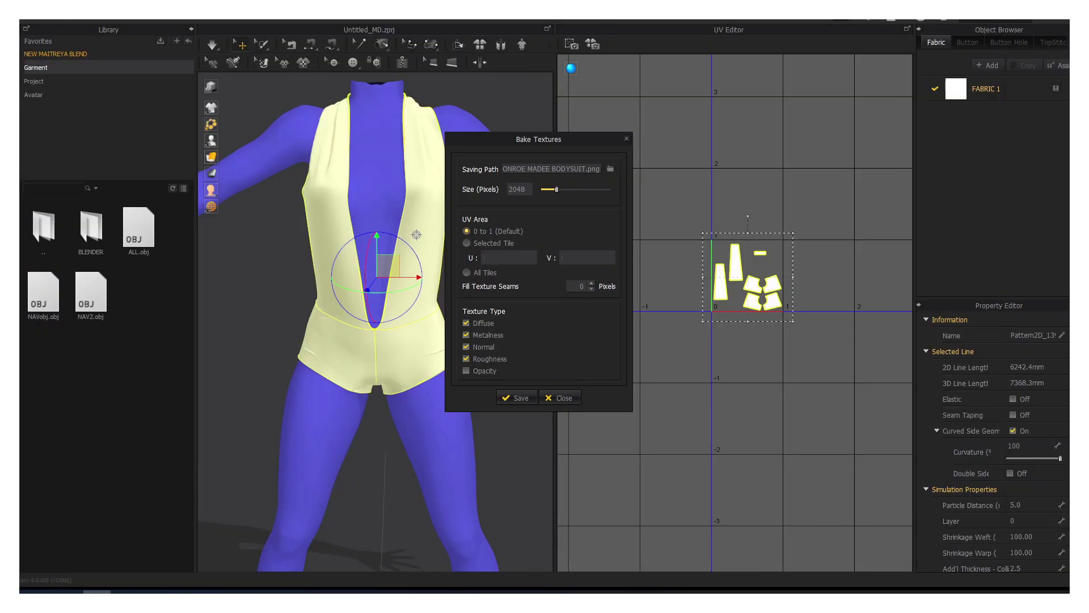
left_click(560, 397)
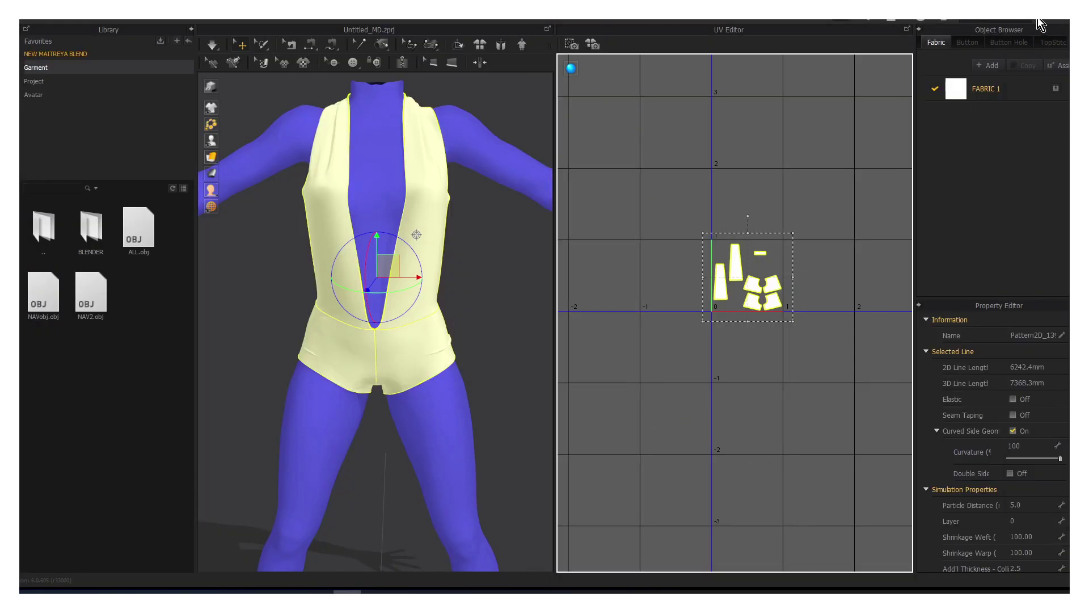
left_click(1026, 24)
left_click(1003, 30)
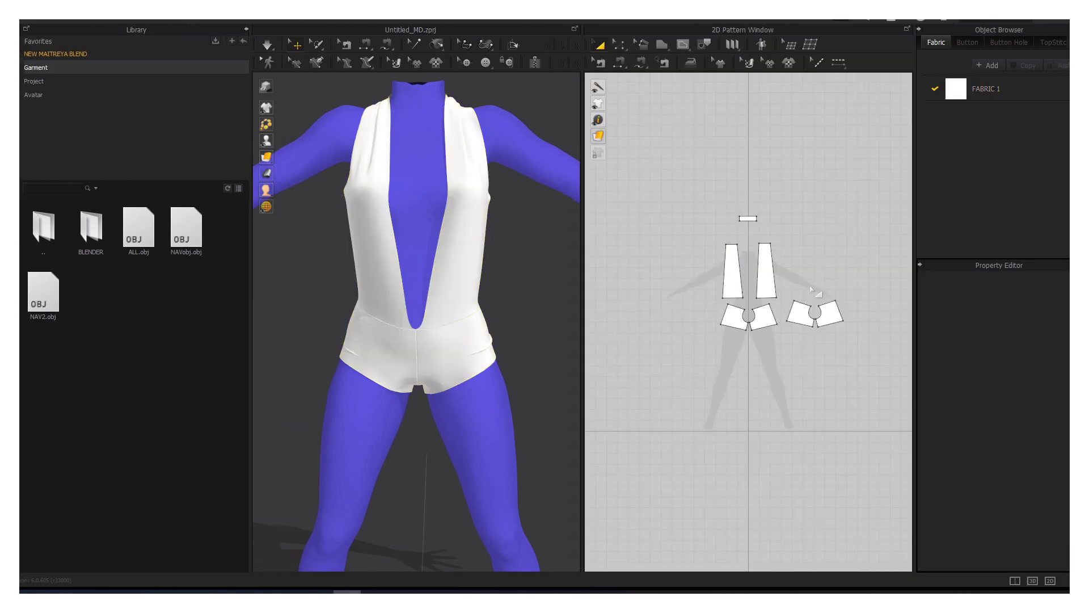
- Select all the bodysuit patterns and save the project under the copied name MONROE MADEE BODYSUIT
left_click_drag(698, 194, 732, 276)
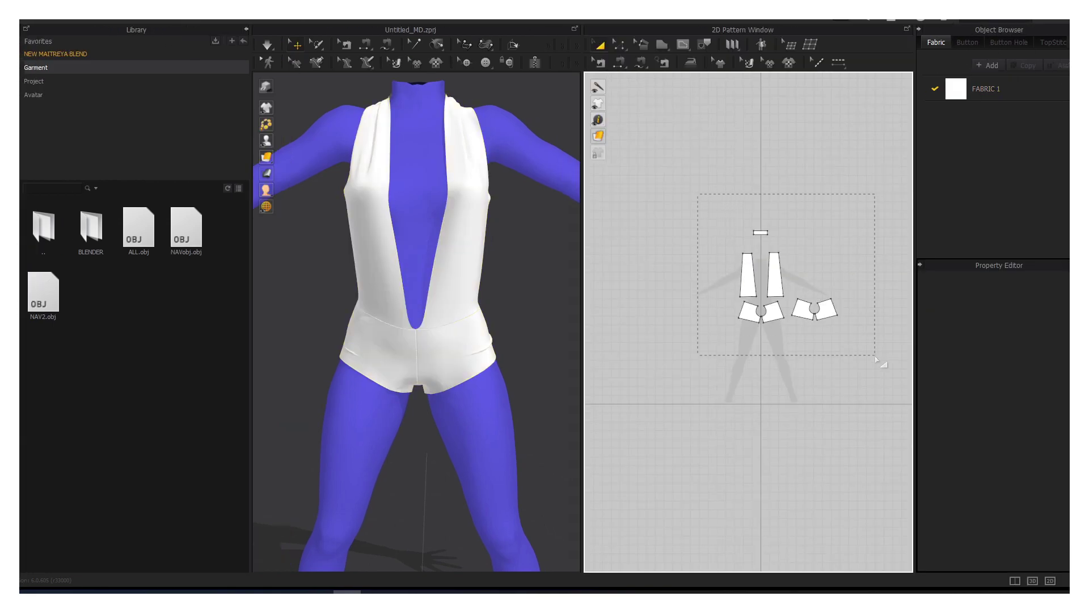
left_click_drag(876, 359, 877, 359)
left_click(35, 23)
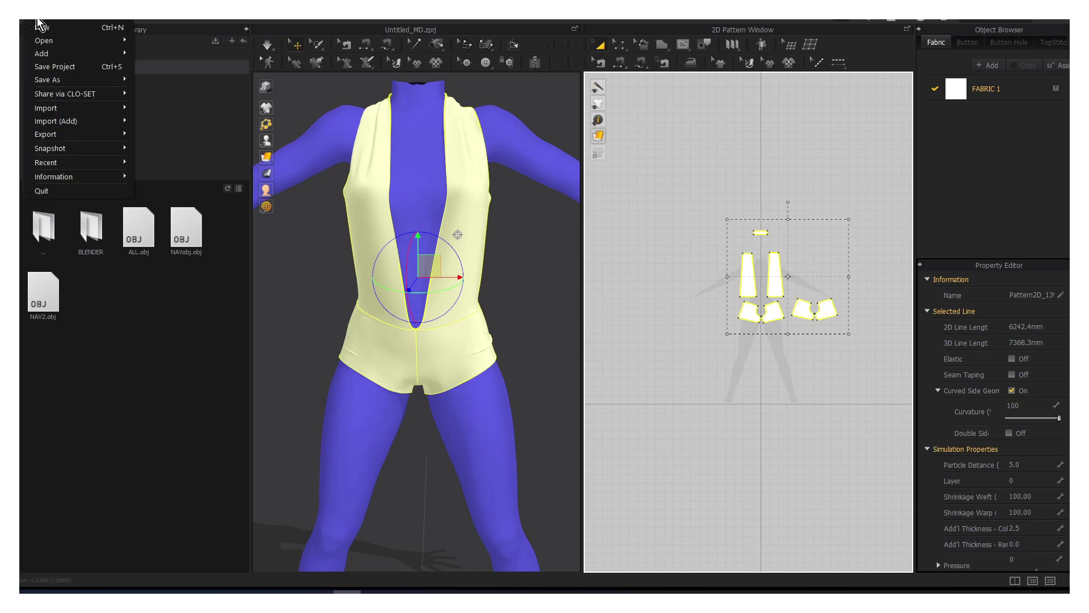
mouse_move(42, 80)
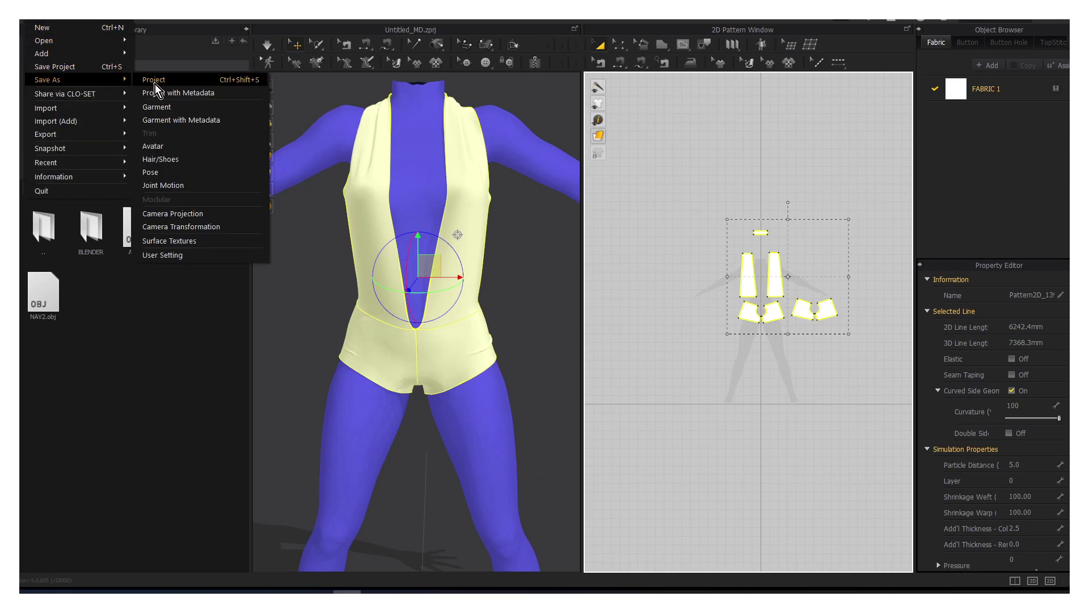
left_click(155, 84)
right_click(104, 531)
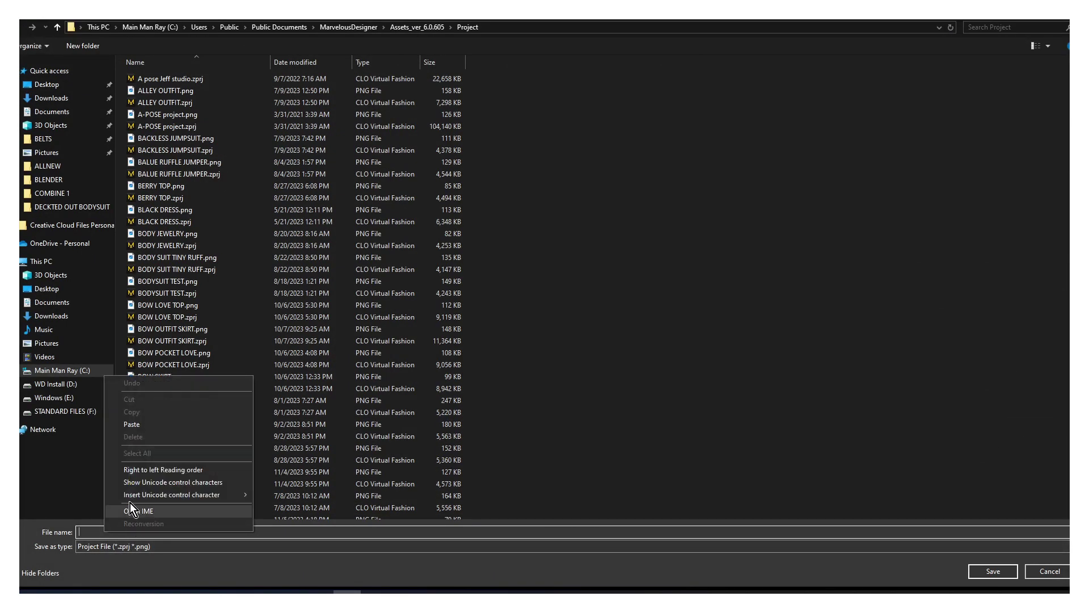
left_click(126, 424)
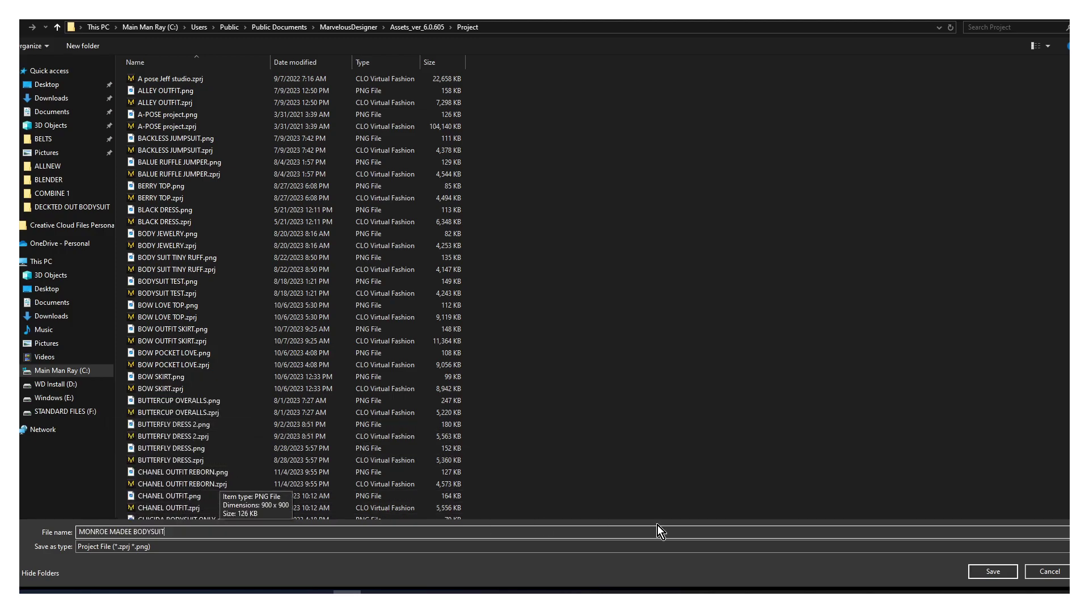
left_click(996, 571)
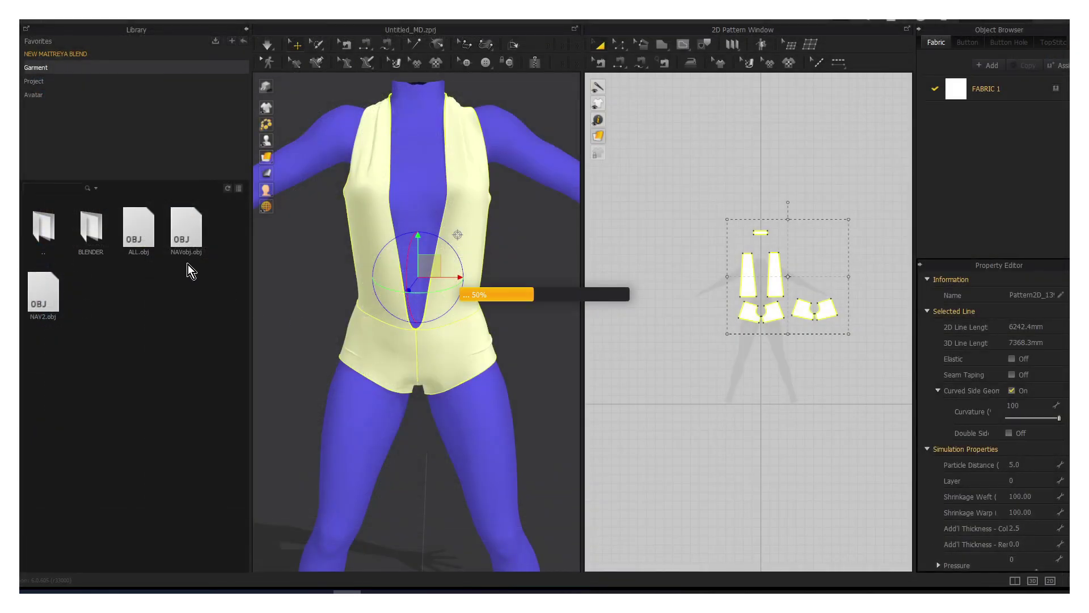
- Save the garment file as MONROE MADEE BODYSUIT and export the garment as a single, unwelded, thin OBJ with unified UV coordinates
left_click(44, 25)
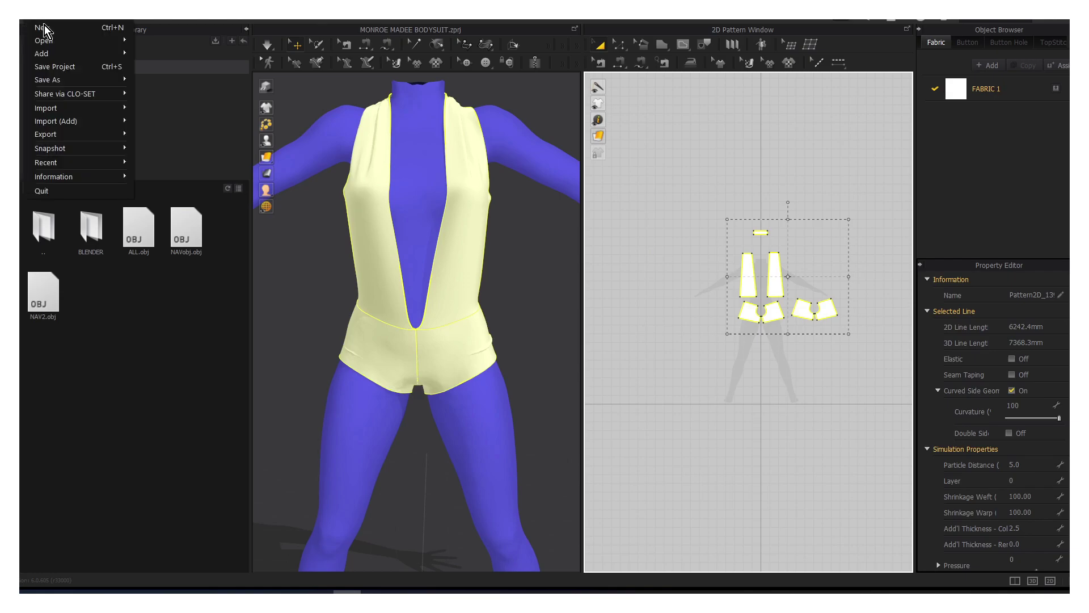
mouse_move(43, 81)
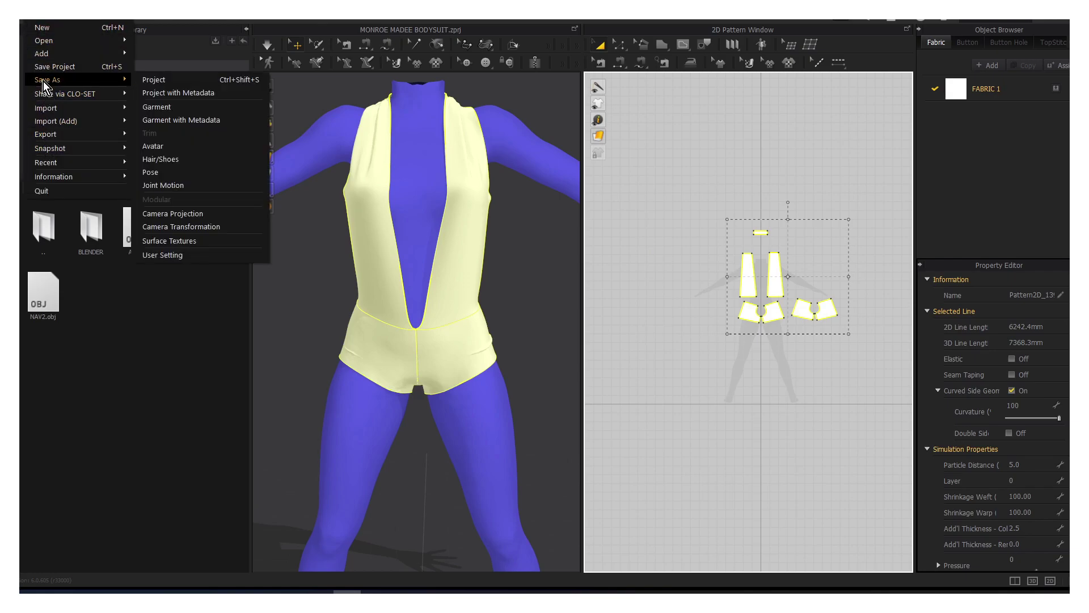
left_click(152, 107)
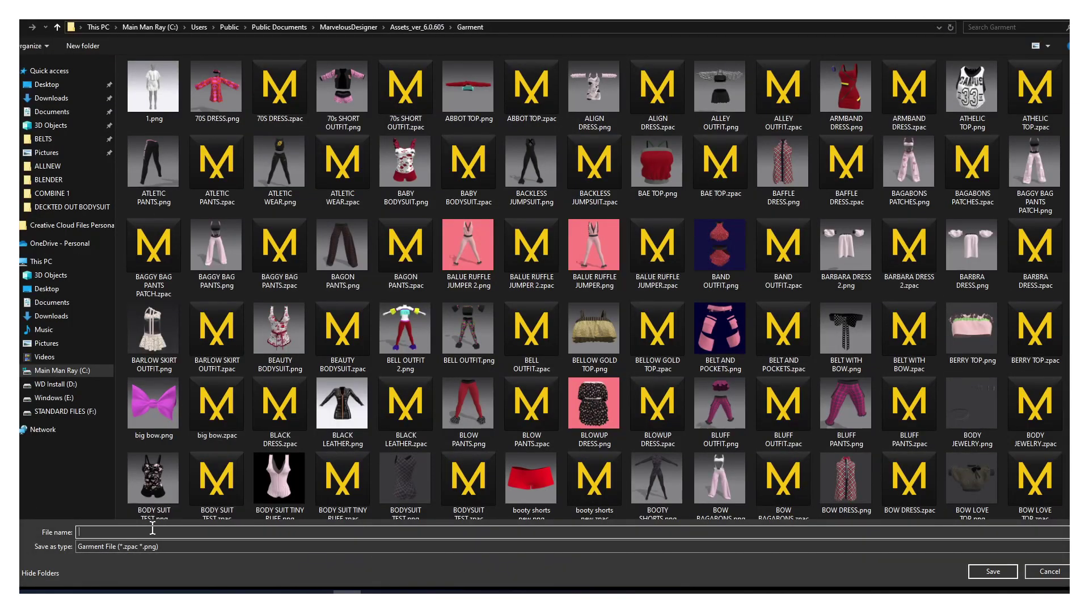
right_click(135, 533)
left_click(157, 427)
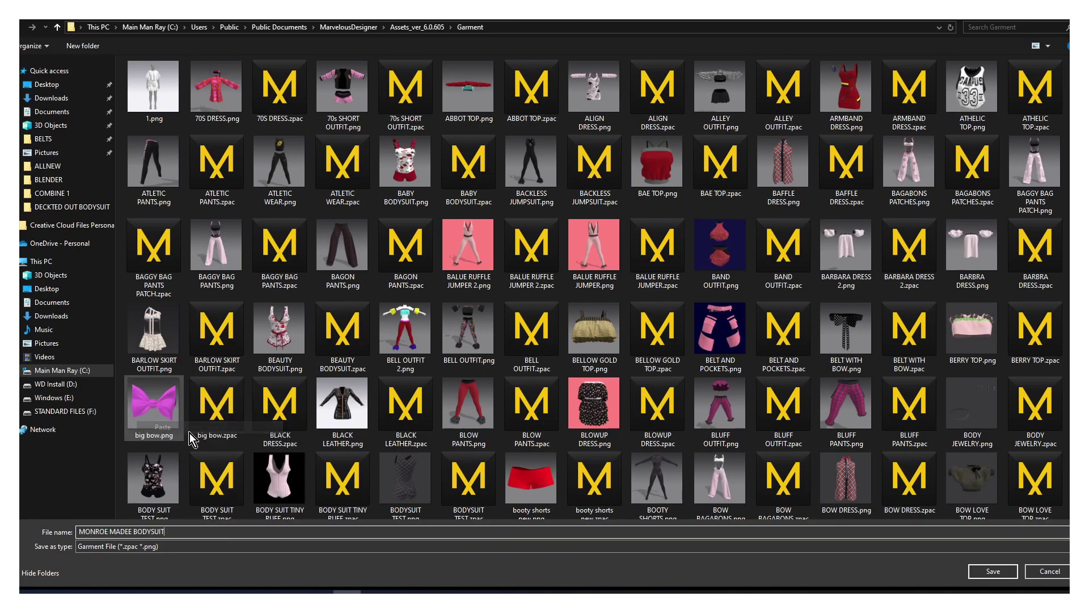
left_click(990, 573)
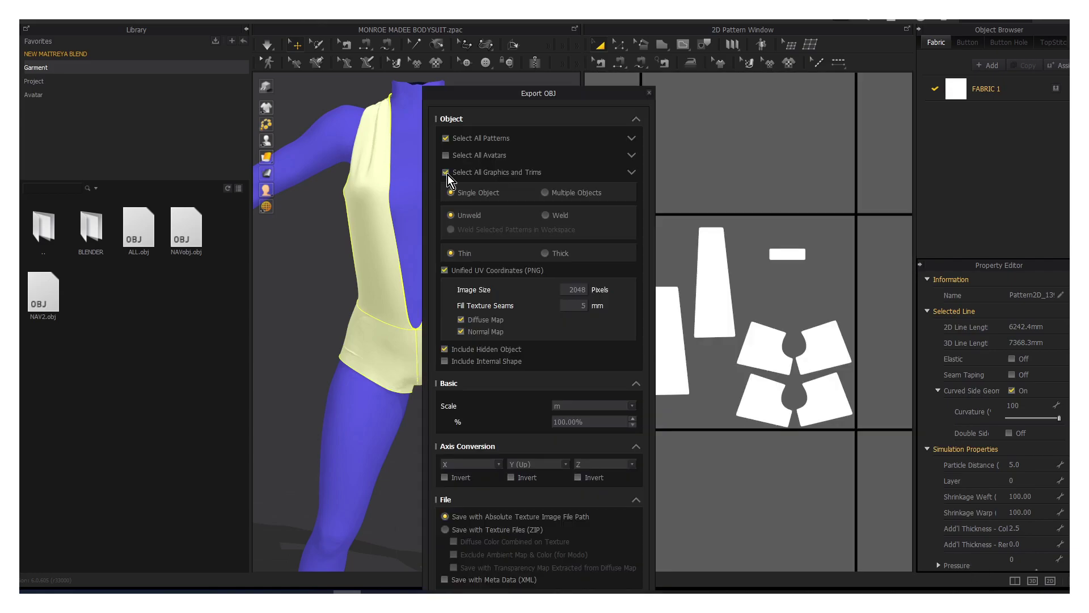
left_click_drag(542, 96, 573, 28)
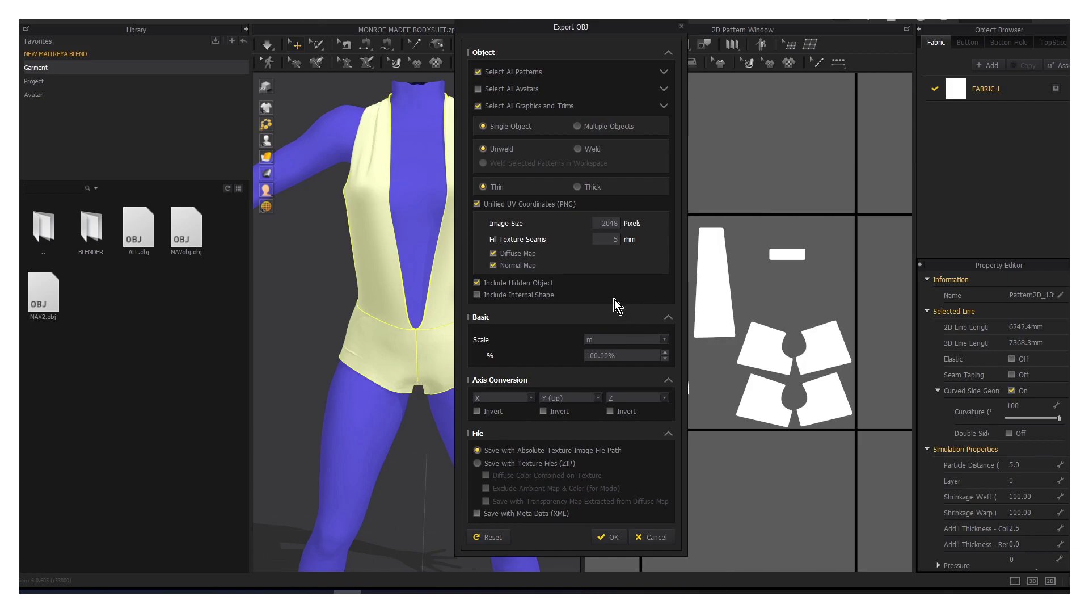
left_click(611, 539)
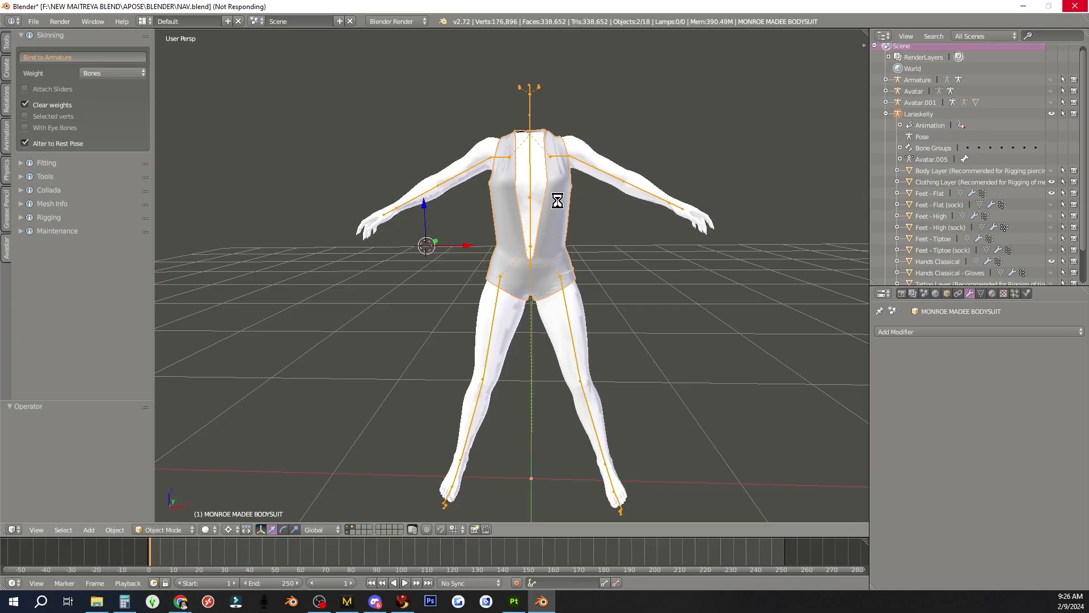
- In Blender, join the bound bodysuit, the body's clothing layer, the classical hands and the flat feet into one mesh
left_click(557, 202)
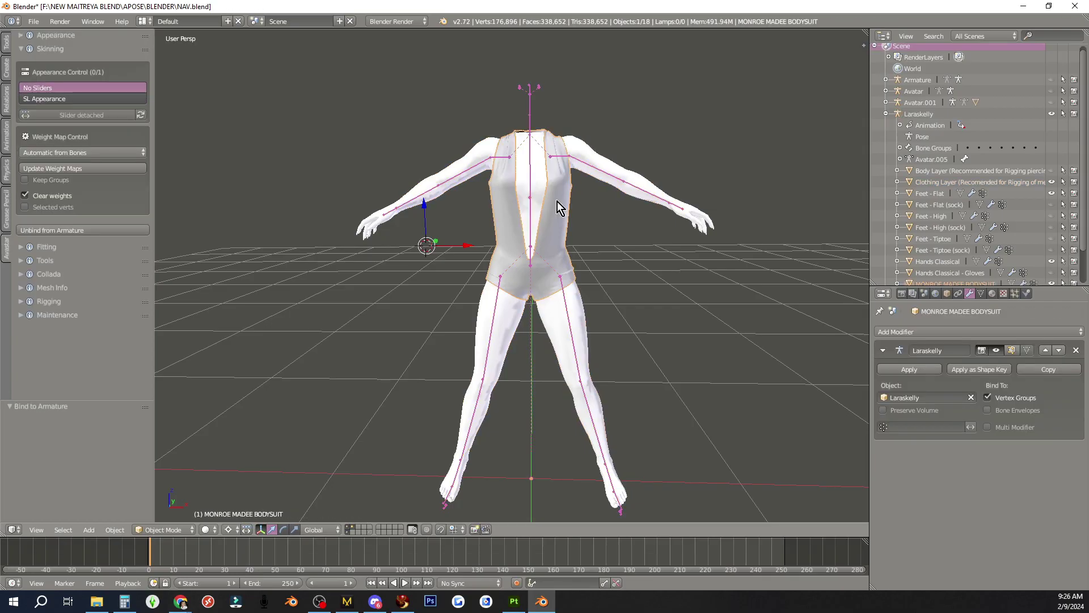
right_click(705, 227, "shift")
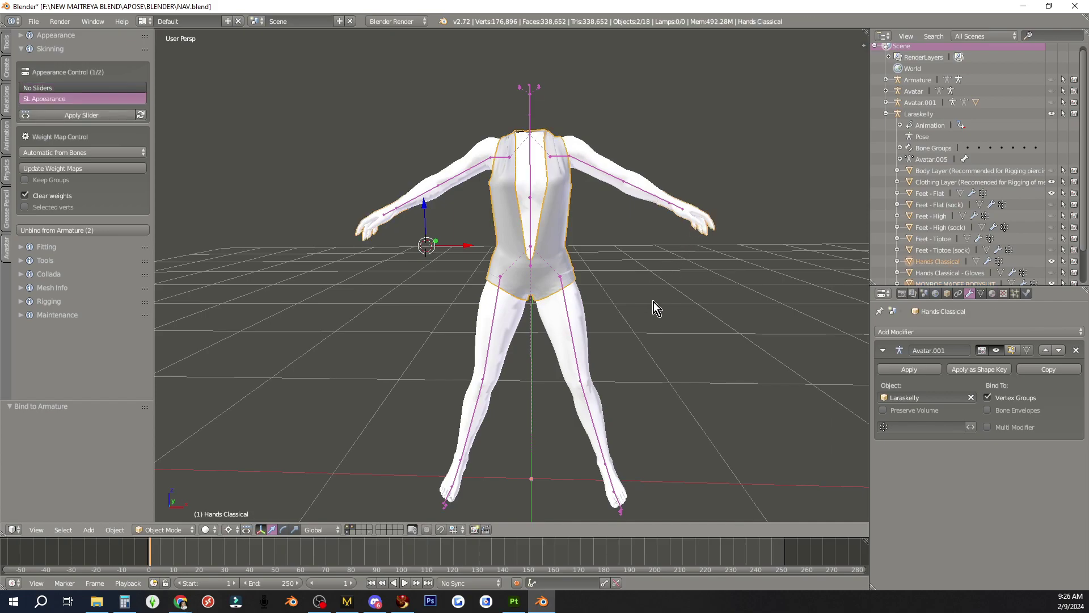
right_click(564, 218)
right_click(559, 212)
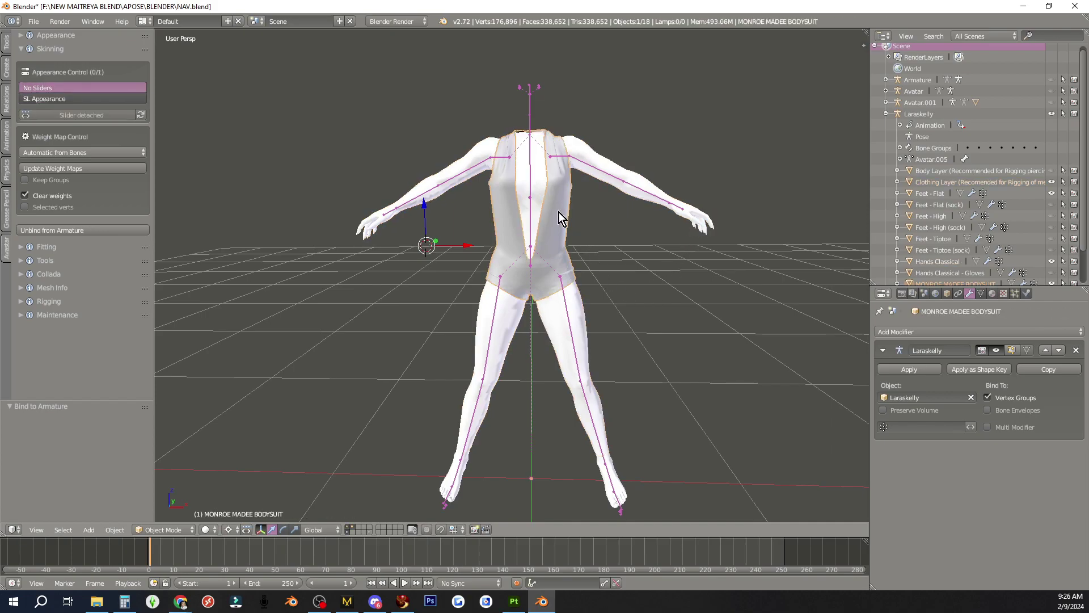
right_click(591, 145, "shift")
right_click(701, 223, "shift")
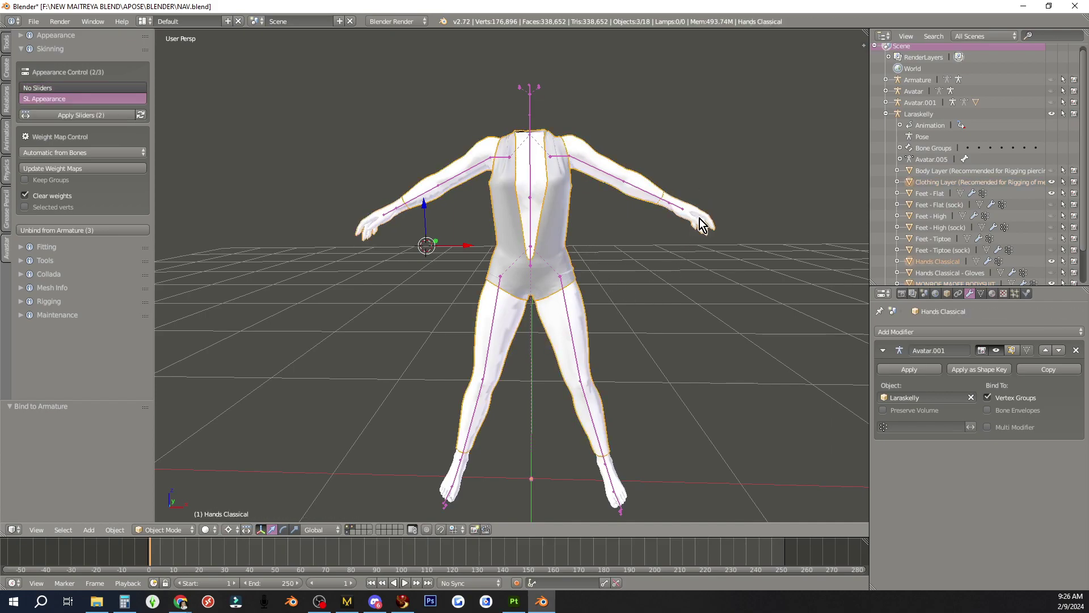
middle_click_drag(665, 298, 603, 390)
scroll(645, 379, "up", 2)
right_click(546, 465, "shift")
scroll(602, 391, "up", 3)
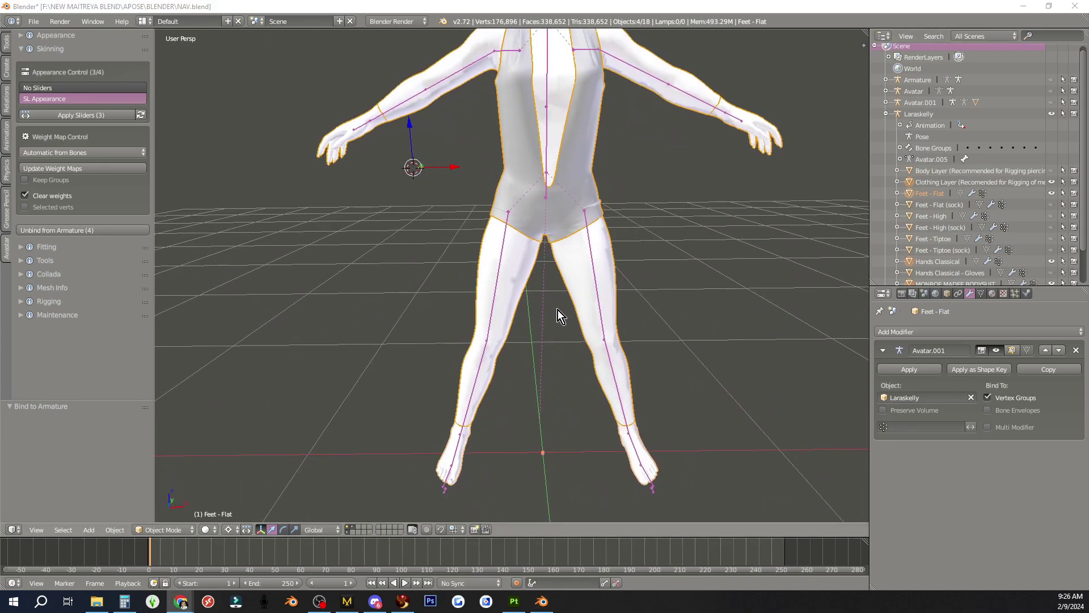
left_click(6, 45)
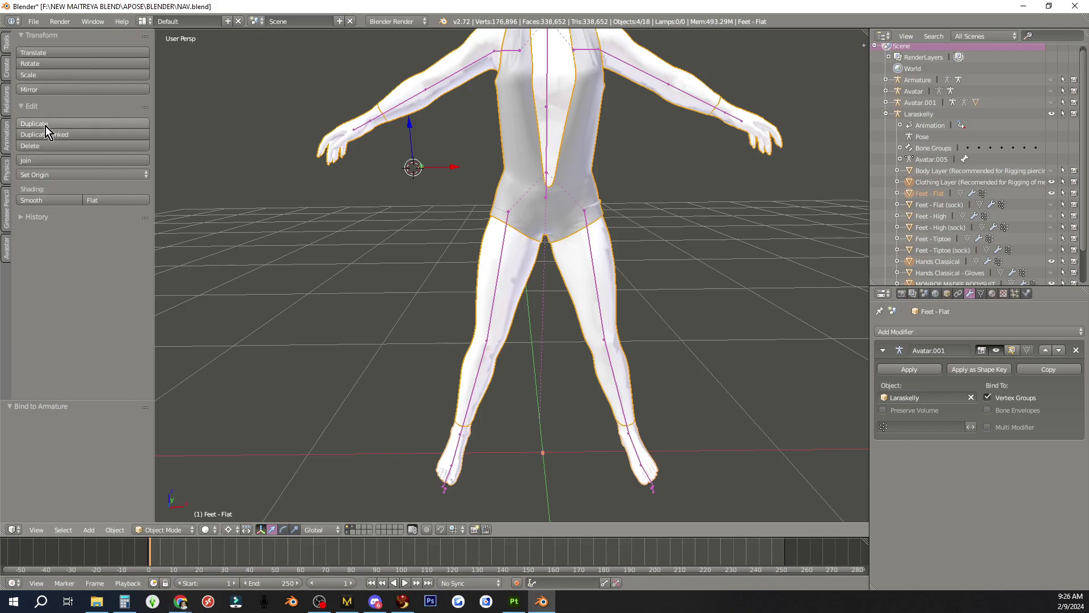
left_click(42, 160)
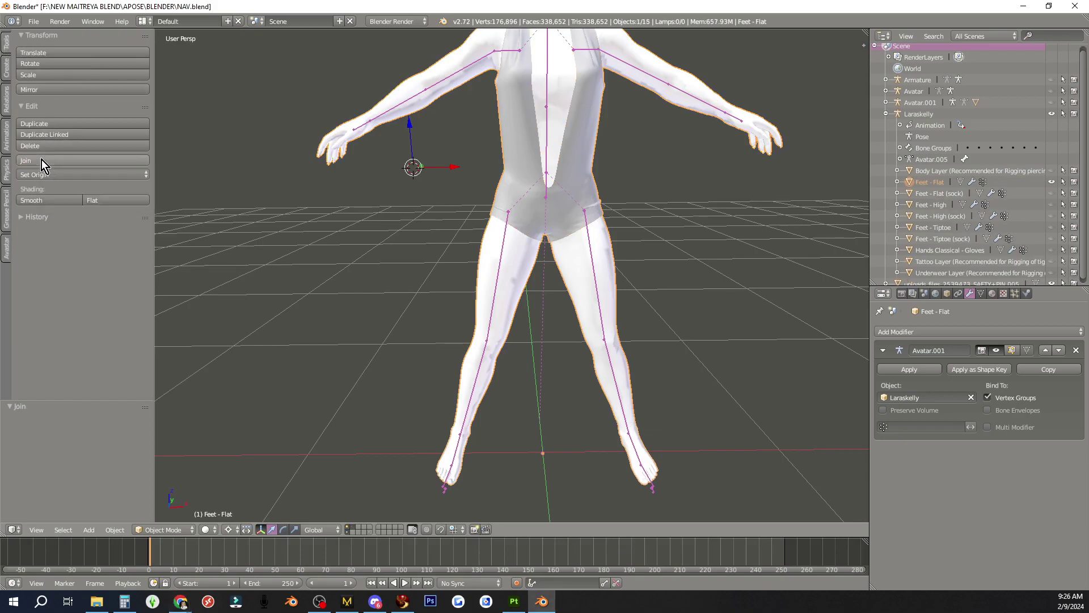
- Copy the joined mesh's Avatar.001 armature modifier and apply the original one
middle_click_drag(540, 243, 495, 338, "shift")
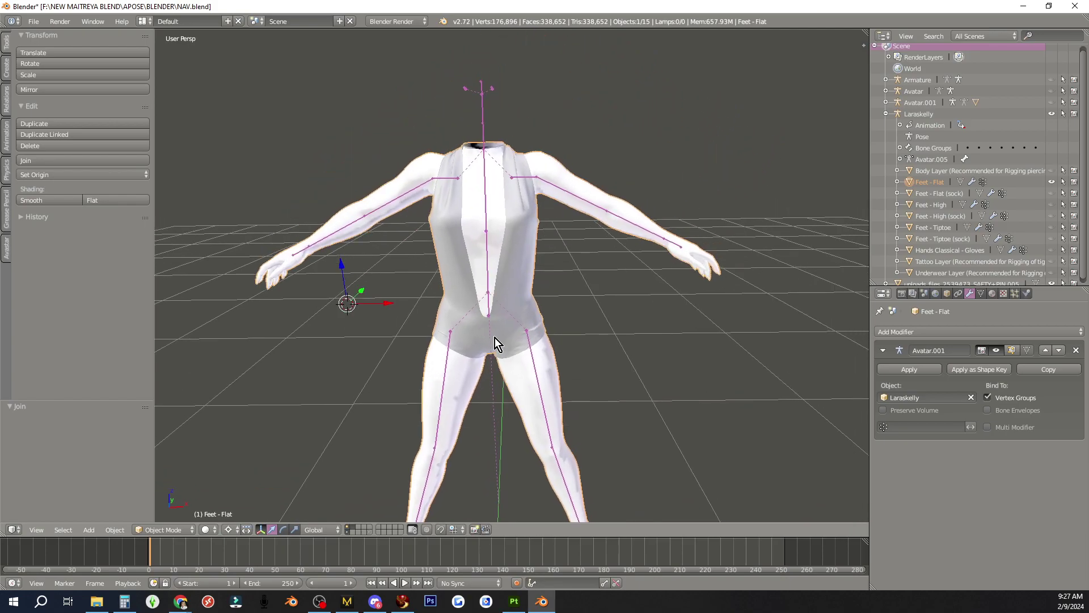
mouse_move(517, 291)
middle_mouse_down("shift")
mouse_move(536, 252)
mouse_move(535, 281)
middle_mouse_up("shift")
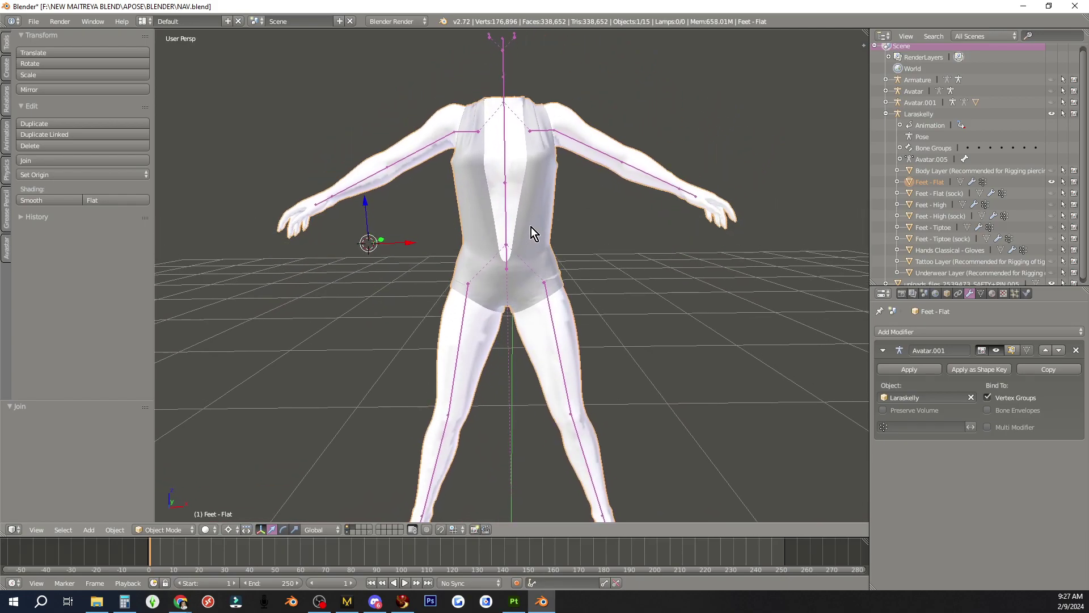
left_click(1049, 369)
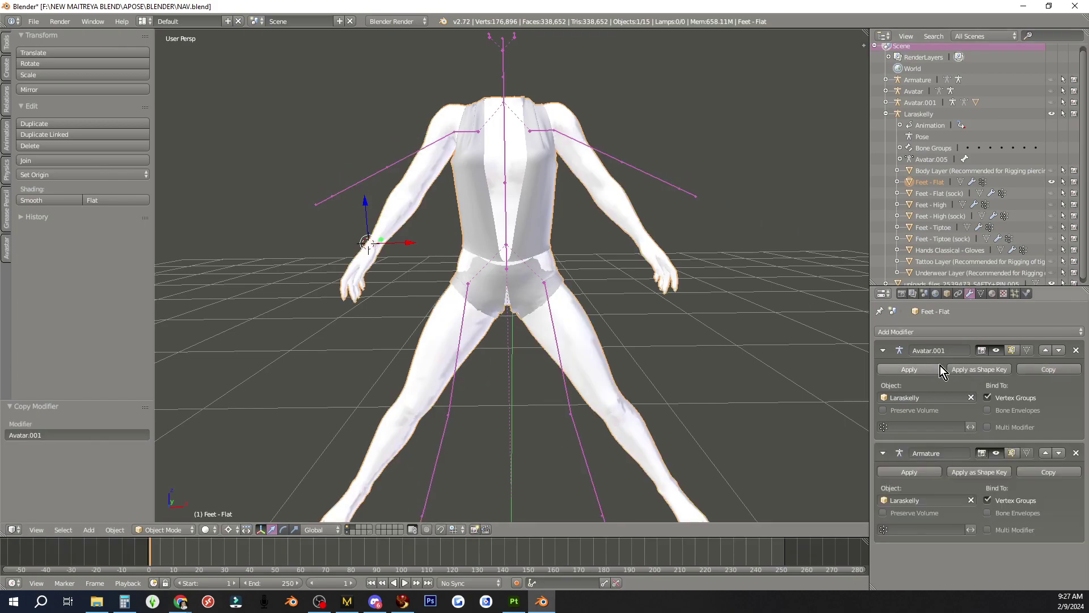
left_click(936, 368)
- Apply the avatar armature's current pose as its rest pose and return to Object Mode
right_click(502, 66)
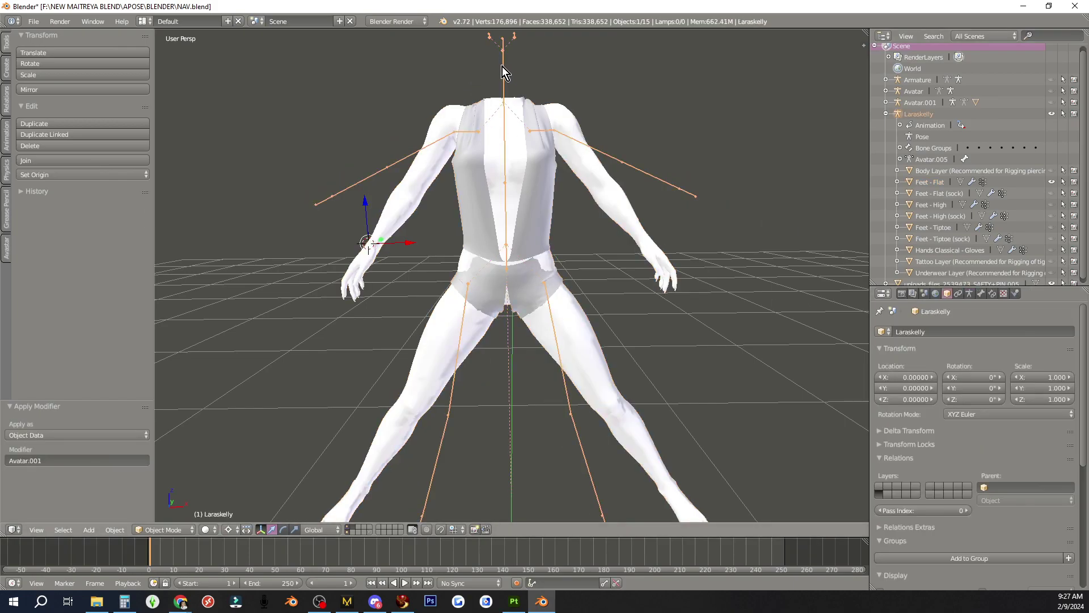
left_click(172, 531)
left_click(164, 489)
left_click(90, 530)
mouse_move(103, 456)
left_click(243, 457)
left_click(134, 530)
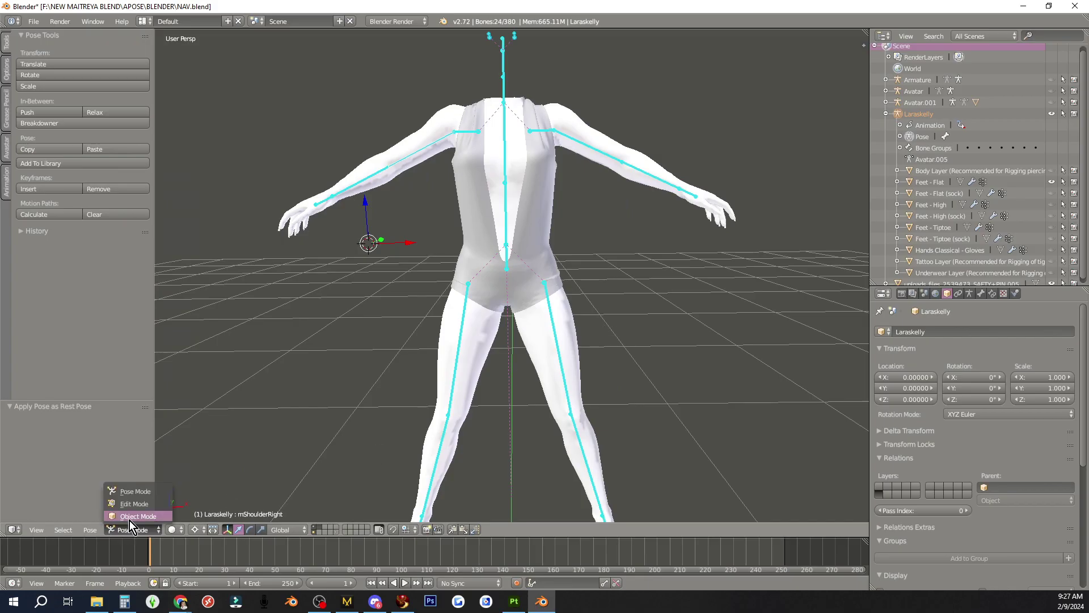
left_click(133, 516)
- Separate all linked parts of the bodysuit from the joined mesh into their own object and return to Object Mode
right_click(546, 220)
key("Tab")
key("a")
key("l")
key("l")
key("l")
key("l")
scroll(545, 267, "up", 4)
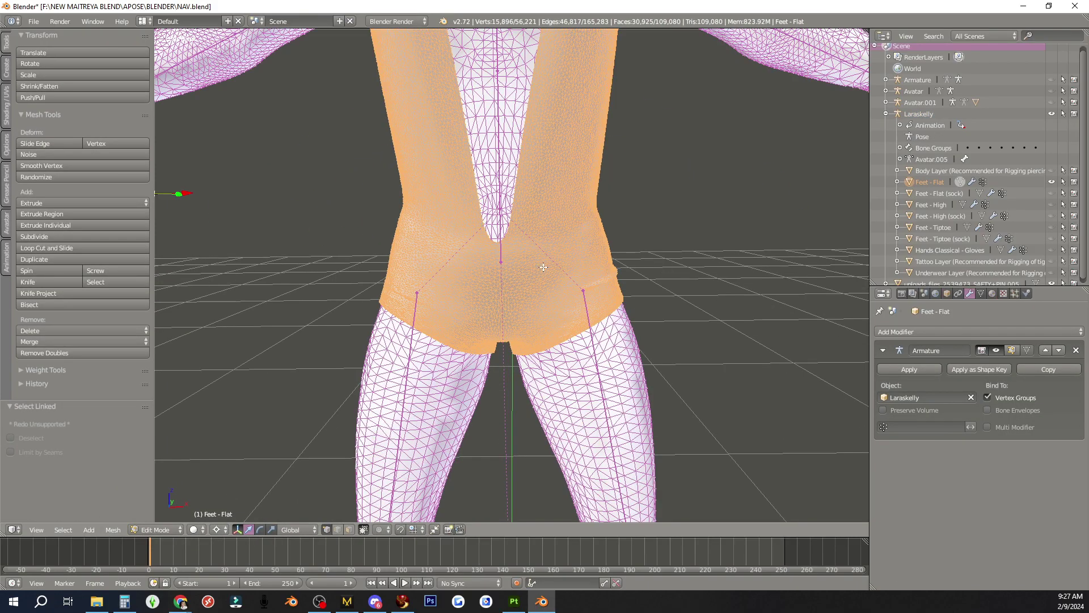
scroll(545, 268, "down", 4)
middle_click_drag(544, 268, 274, 252)
scroll(274, 252, "up", 3)
middle_click_drag(587, 264, 596, 234)
scroll(594, 266, "down", 3)
key("l")
key("l")
key("l")
scroll(601, 245, "up", 3)
scroll(596, 233, "down", 5)
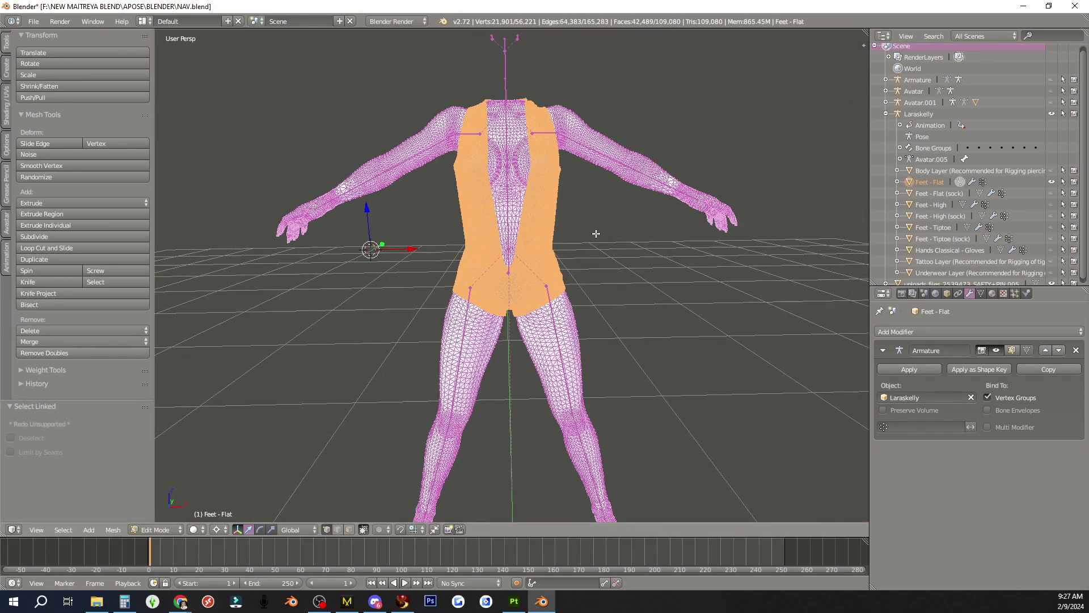
key("p")
left_click(502, 244)
key("Tab")
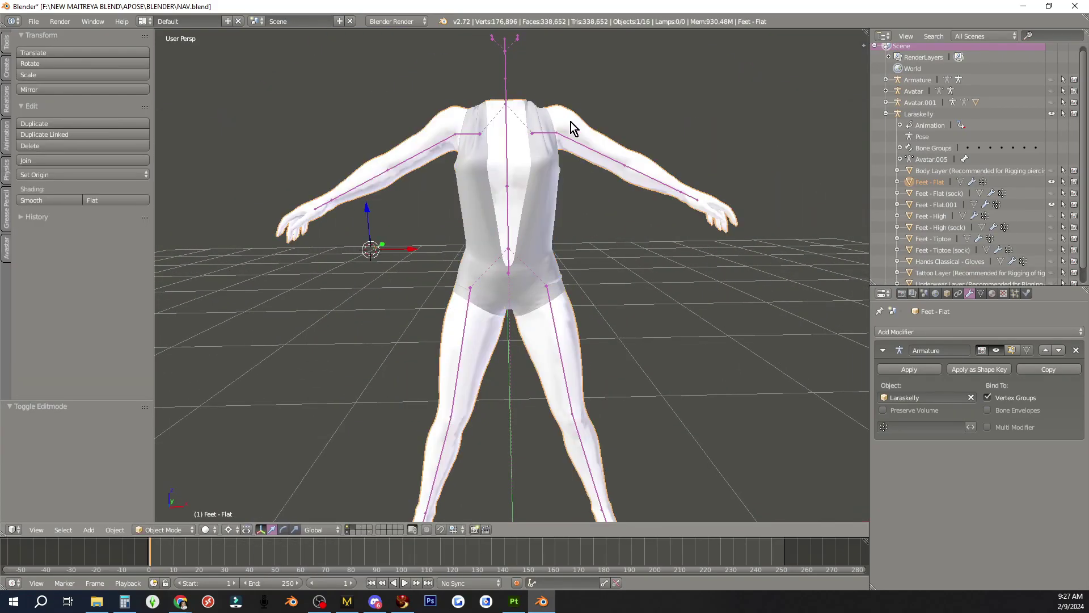
- View the separated bodysuit in Weight Paint mode with the body mesh also selected, and return to Object Mode
right_click(562, 148, "shift")
left_click(164, 530)
left_click(162, 499)
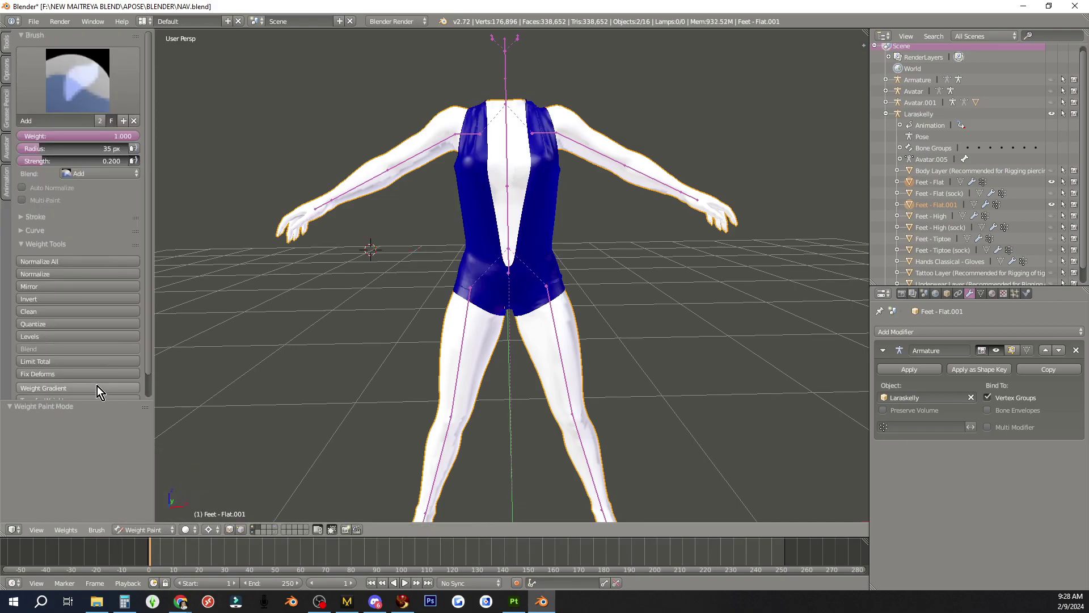
left_click(149, 530)
left_click(156, 512)
- Join the separated bodysuit back into the body mesh, keeping the body mesh as the active object
right_click(547, 228)
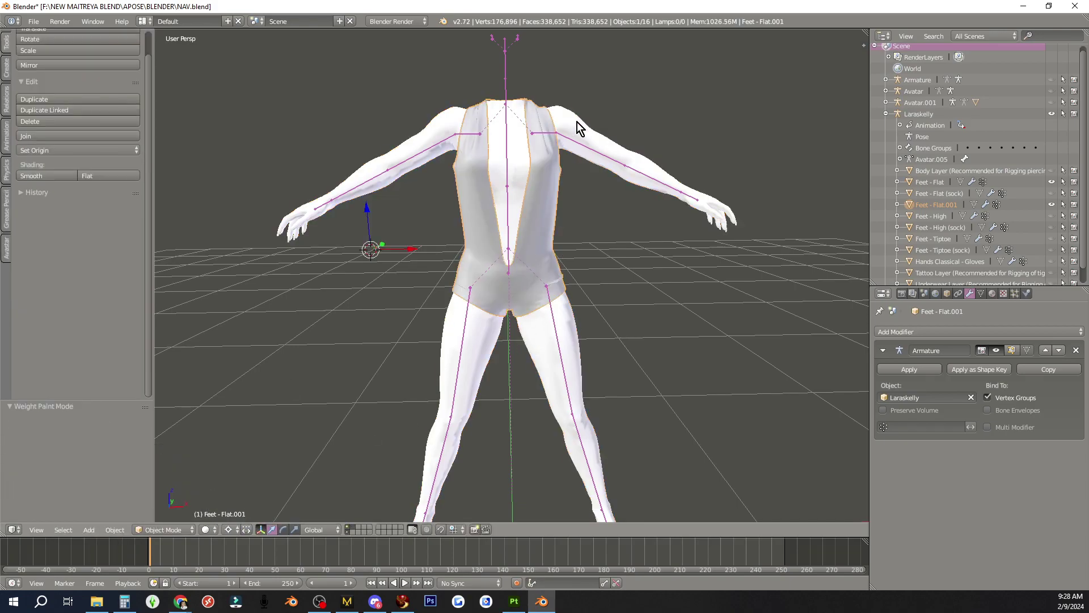
right_click(578, 125, "shift")
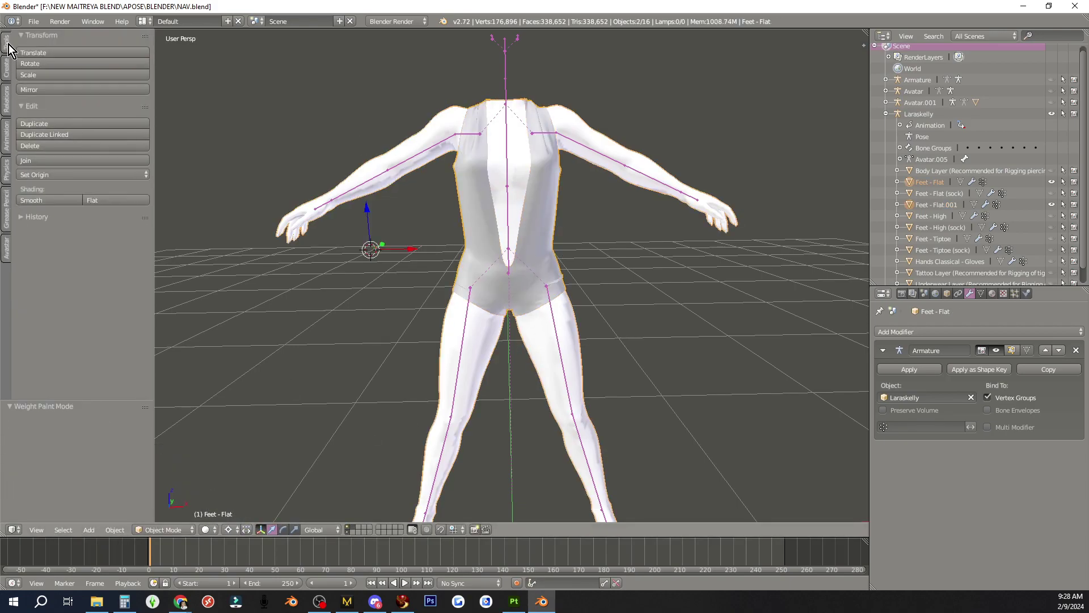
left_click(69, 161)
- Add an Avastar avatar with triangles on an empty layer as a pose reference and move its armature to layer 5
left_click(358, 527)
left_click(37, 21)
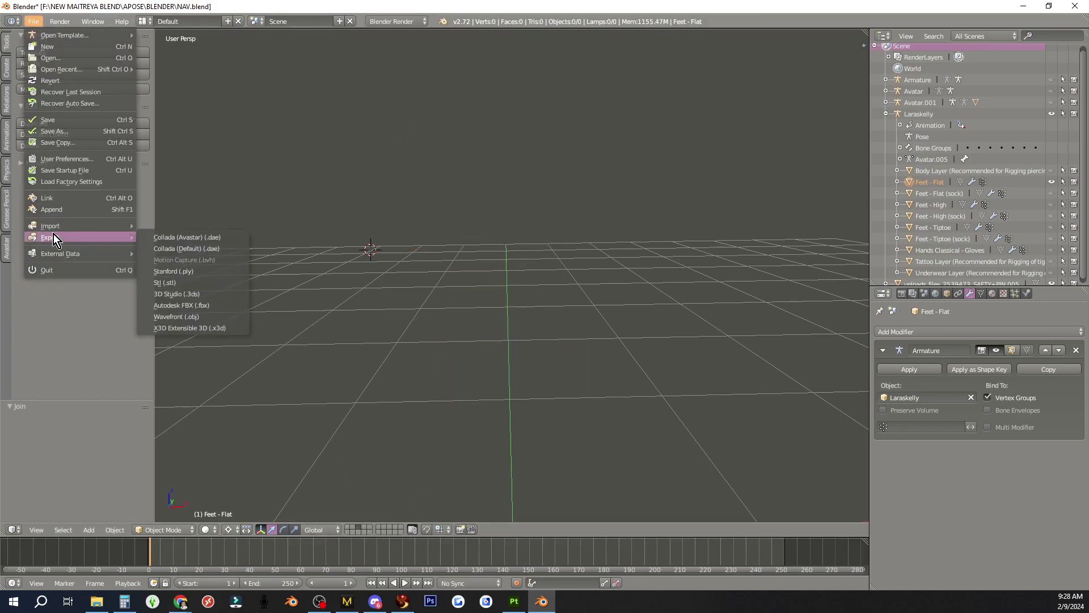
left_click(282, 422)
left_click(89, 529)
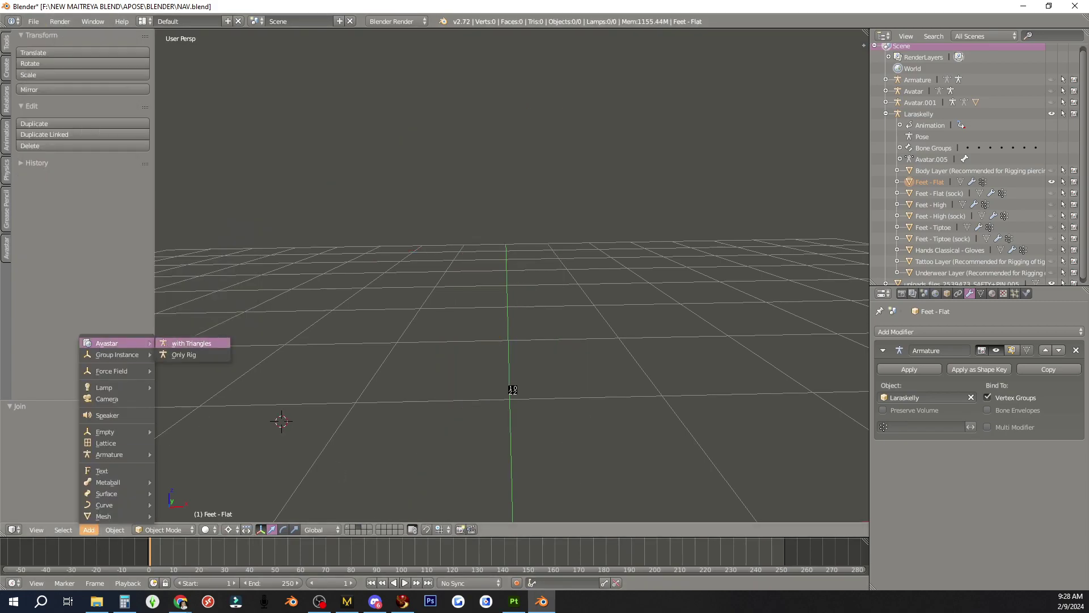
left_click(187, 341)
key("m")
left_click(709, 401)
- Show the rigged mesh beside the reference avatar and rotate both shoulder bones up to match its horizontal arms, the left by about -26.7°
left_click(348, 533, "shift")
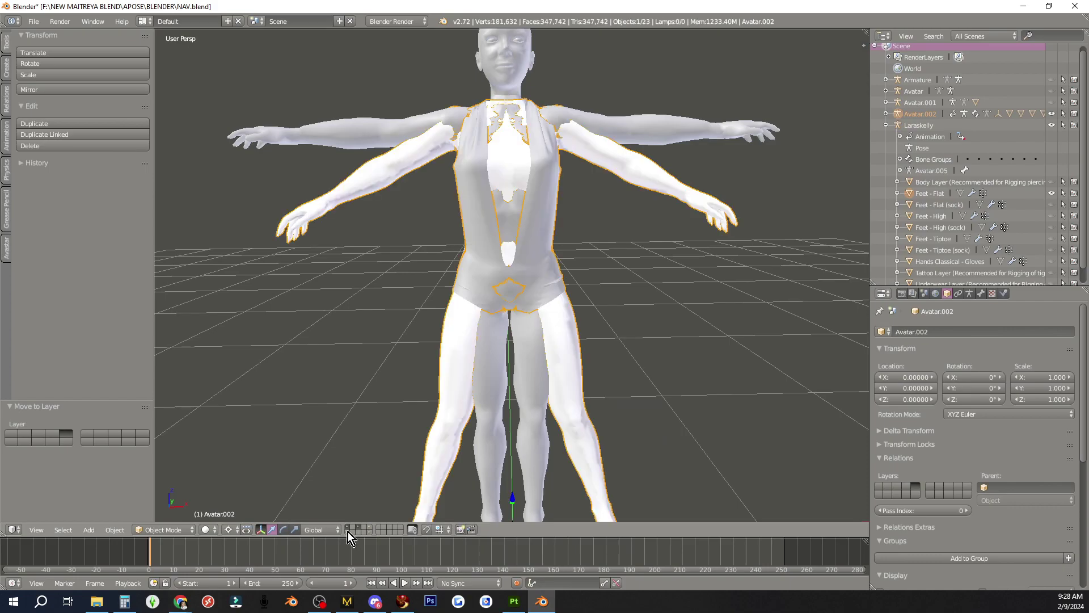
right_click(602, 155)
key("ctrl+Tab")
right_click(603, 156)
middle_click_drag(604, 157, 592, 222, "shift")
left_click(592, 223)
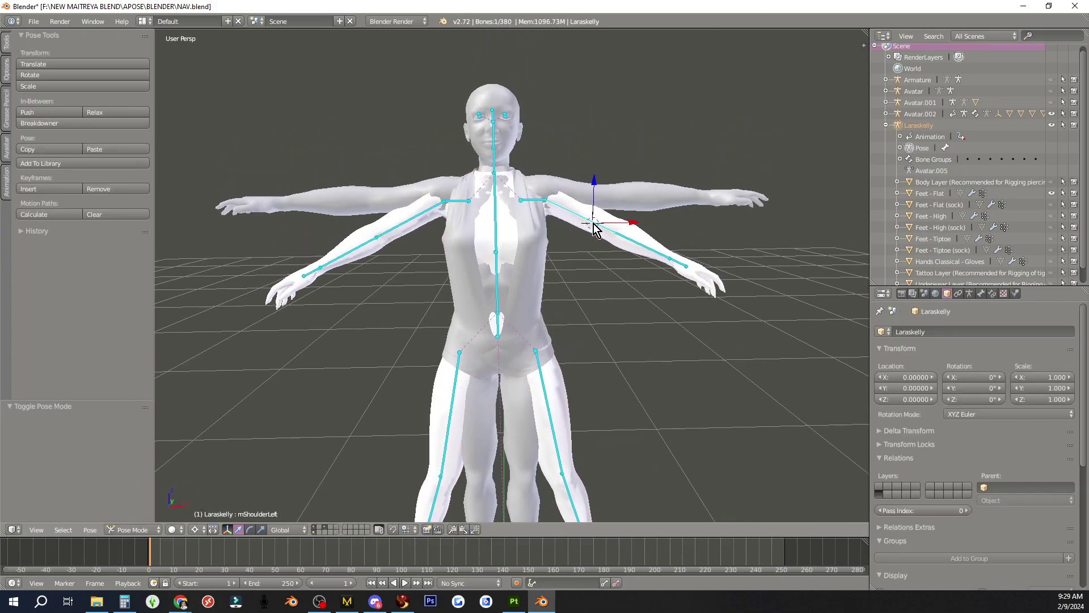
left_click(250, 529)
left_click_drag(644, 211, 633, 188)
right_click(399, 224)
left_click(399, 224)
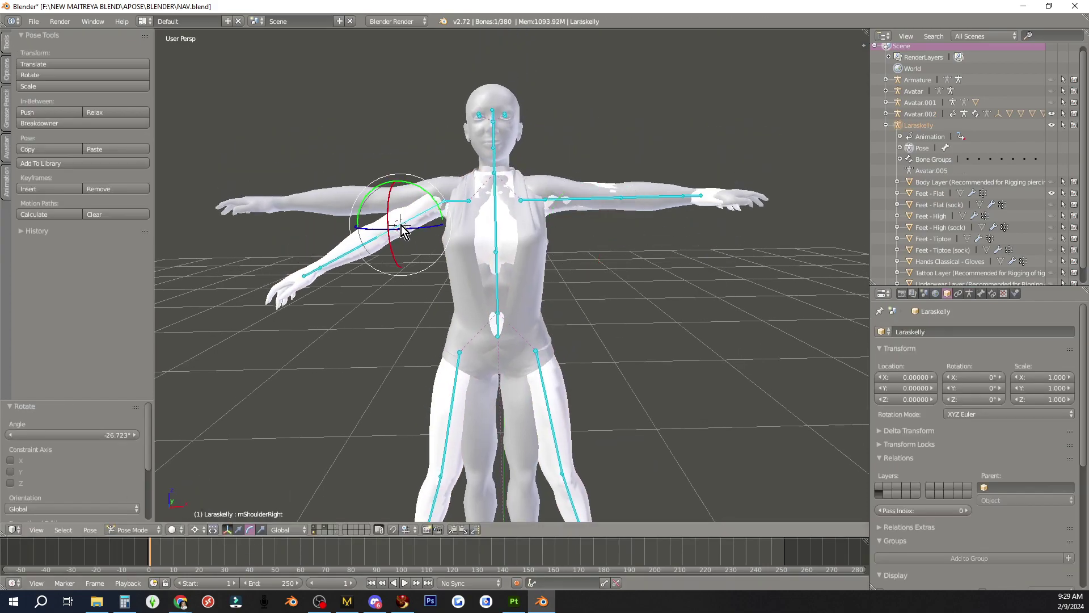
left_click_drag(356, 215, 367, 196)
middle_click_drag(368, 199, 500, 273)
left_click_drag(643, 265, 644, 269)
middle_click_drag(658, 272, 552, 164)
- Rotate the left and right hip bones inward to match the reference avatar's legs, the right by about -16.2° around Y
right_click(549, 302)
left_click(549, 302)
left_click_drag(588, 285, 591, 299)
mouse_move(591, 301)
middle_mouse_down()
mouse_move(525, 322)
mouse_move(415, 303)
mouse_move(586, 306)
middle_mouse_up()
right_click(451, 298)
left_click(449, 297)
left_click_drag(408, 282, 416, 297)
middle_click_drag(499, 323, 608, 320)
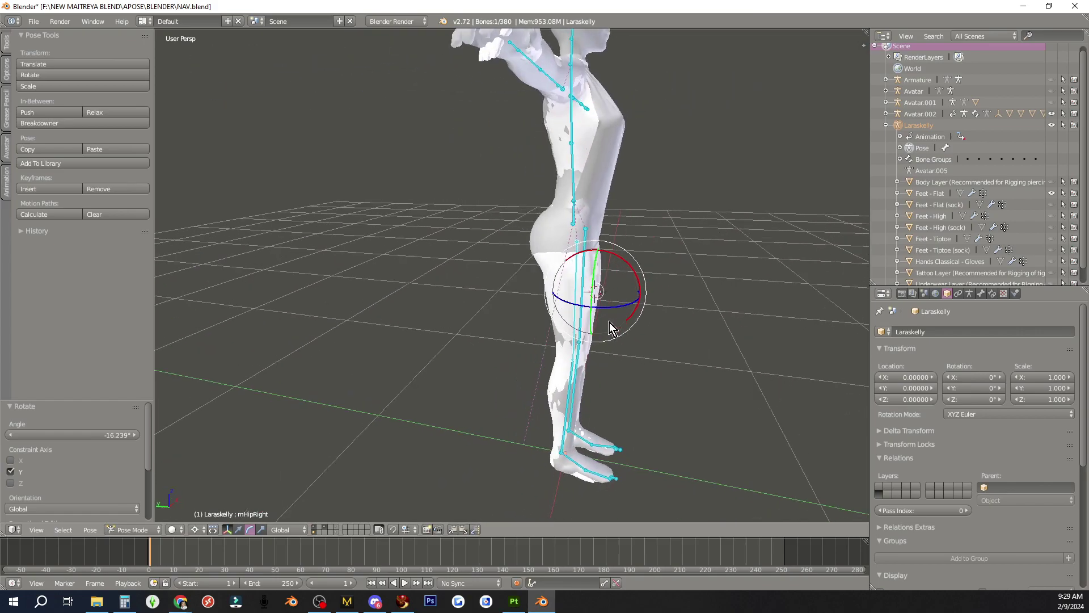
left_click_drag(635, 276, 635, 278)
middle_click_drag(634, 340, 528, 350)
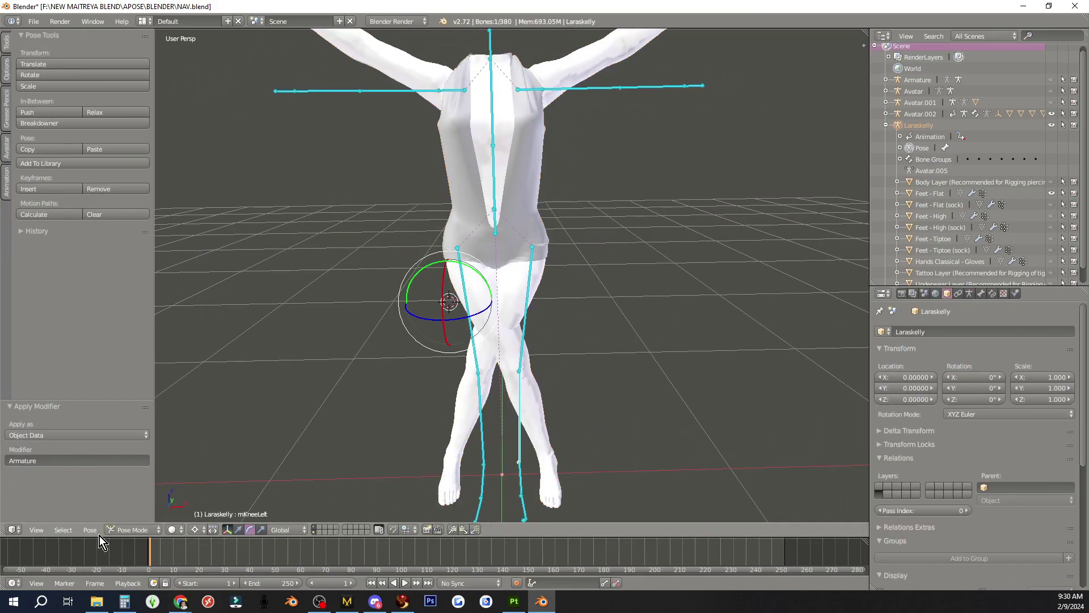
- Apply the T-pose as the armature's new rest pose and return to Object Mode
left_click(91, 530)
left_click(255, 460)
middle_click_drag(553, 329, 558, 313)
left_click(134, 530)
left_click(146, 516)
- Separate the bodysuit's linked parts from the T-posed body mesh into their own object and leave Edit Mode
right_click(526, 197)
key("Tab")
key("l")
key("l")
key("l")
middle_click_drag(527, 241, 290, 247)
key("l")
key("l")
middle_click_drag(539, 190, 536, 387, "shift")
key("l")
key("p")
left_click(525, 220)
middle_click_drag(499, 266, 731, 273)
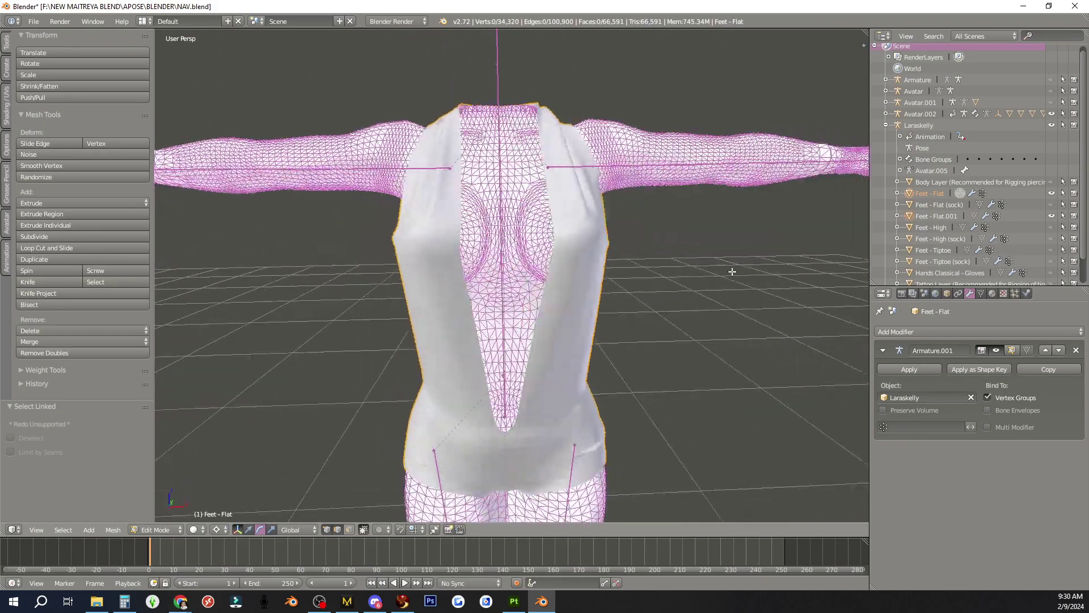
scroll(732, 272, "down", 5)
middle_click_drag(628, 445, 627, 372, "shift")
key("Tab")
- Add a Solidify modifier to the separated bodysuit and apply it
right_click(541, 303)
left_click(927, 332)
left_click(921, 485)
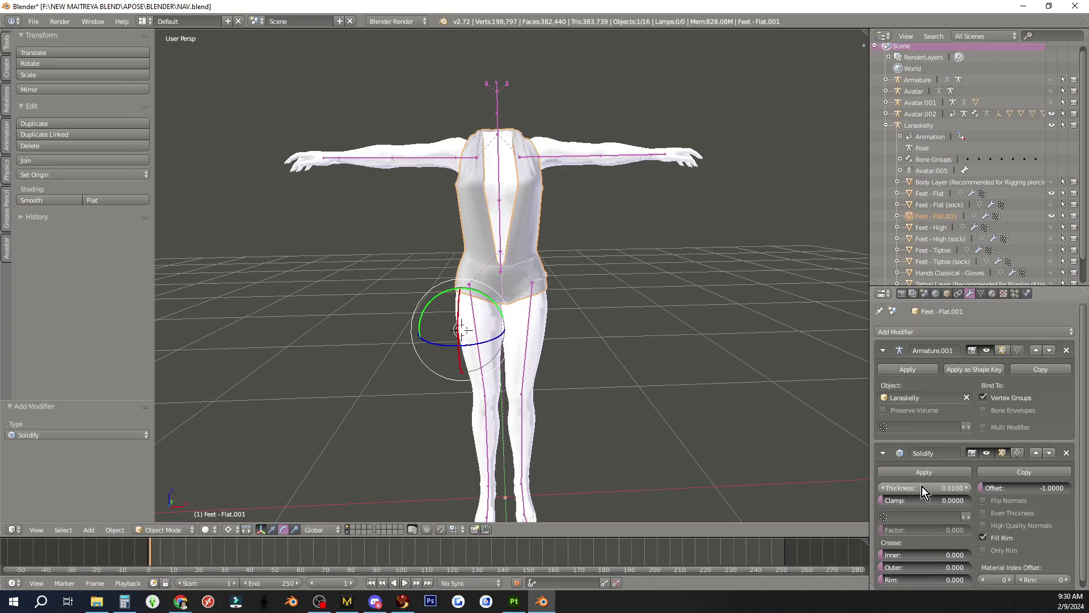
left_click(907, 471)
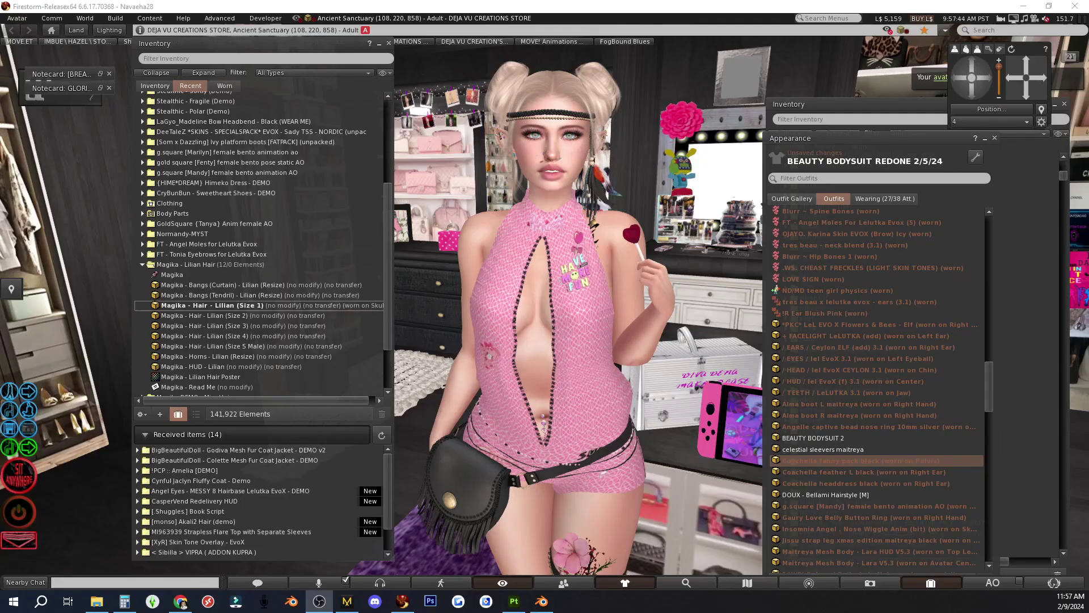
- In Firestorm, minimise the Appearance window and both Inventory windows
left_click(988, 140)
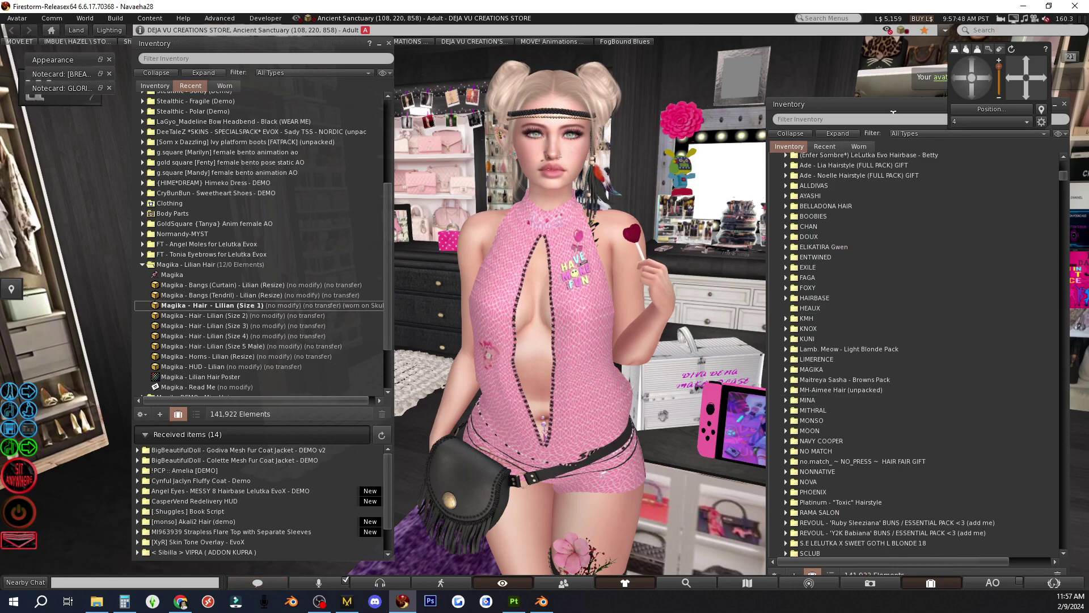
mouse_move(894, 111)
left_mouse_down()
mouse_move(883, 109)
mouse_move(898, 106)
left_mouse_up()
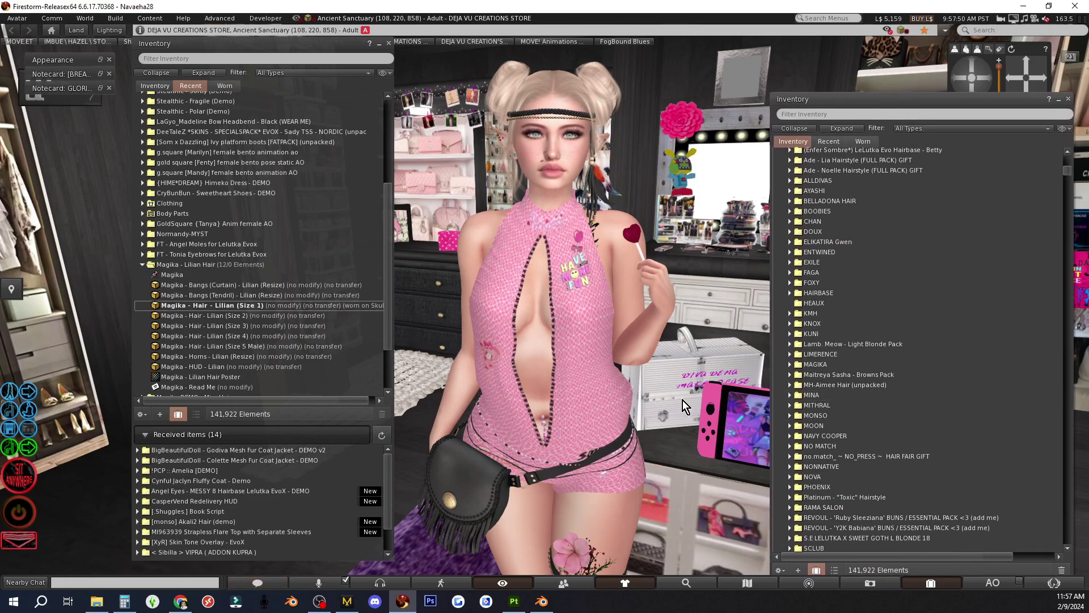
left_click(1063, 100)
left_click(379, 44)
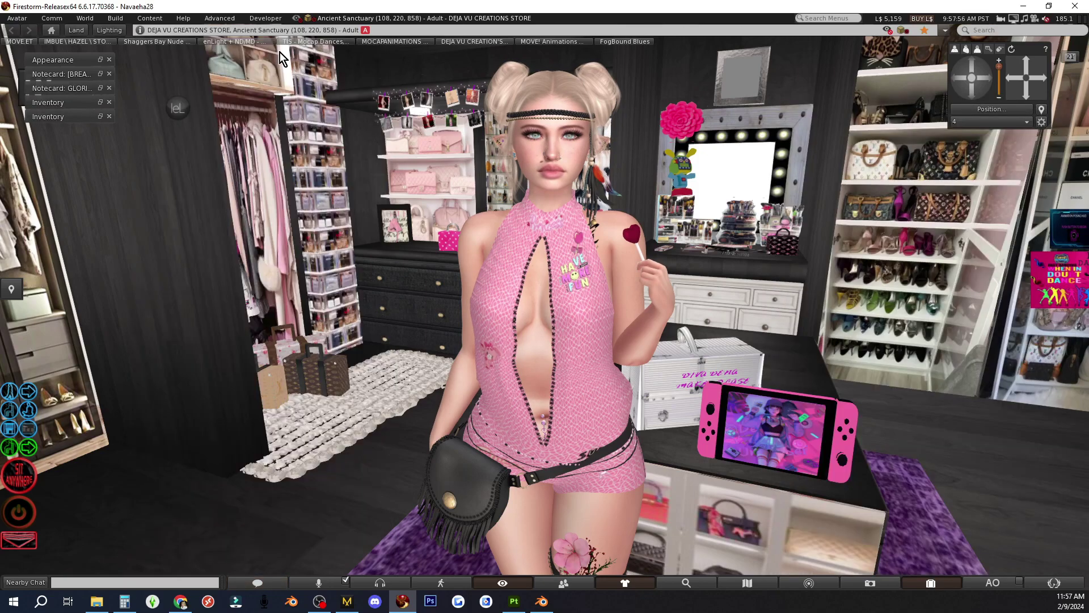
- Start a mesh model upload and load the bodysuit's Collada file from the MONROE MADEE BODYSUIT folder
left_click(121, 22)
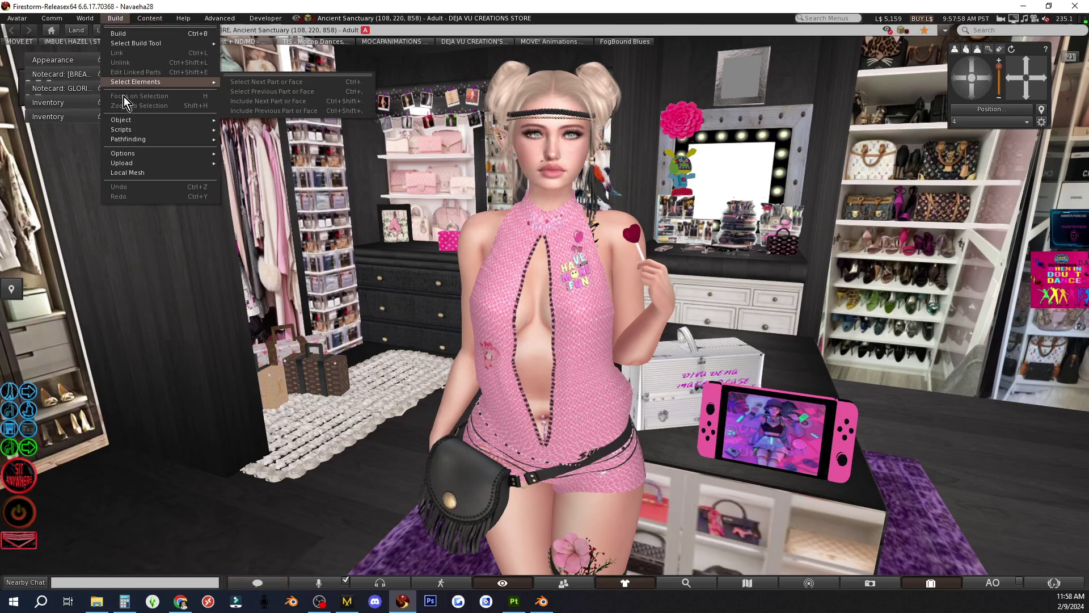
mouse_move(123, 162)
left_click(243, 193)
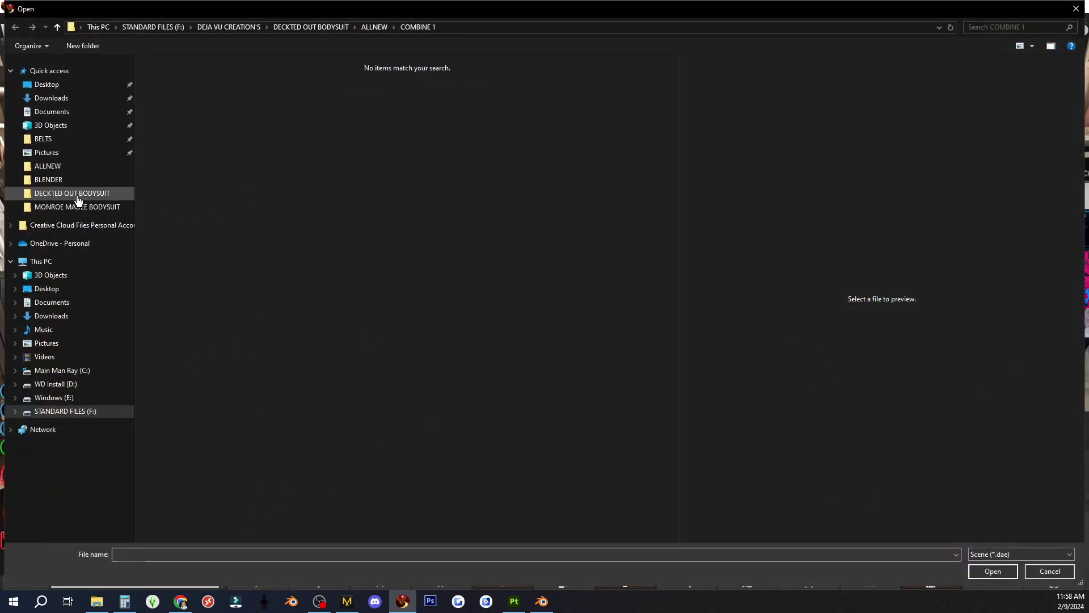
left_click(79, 206)
double_click(173, 112)
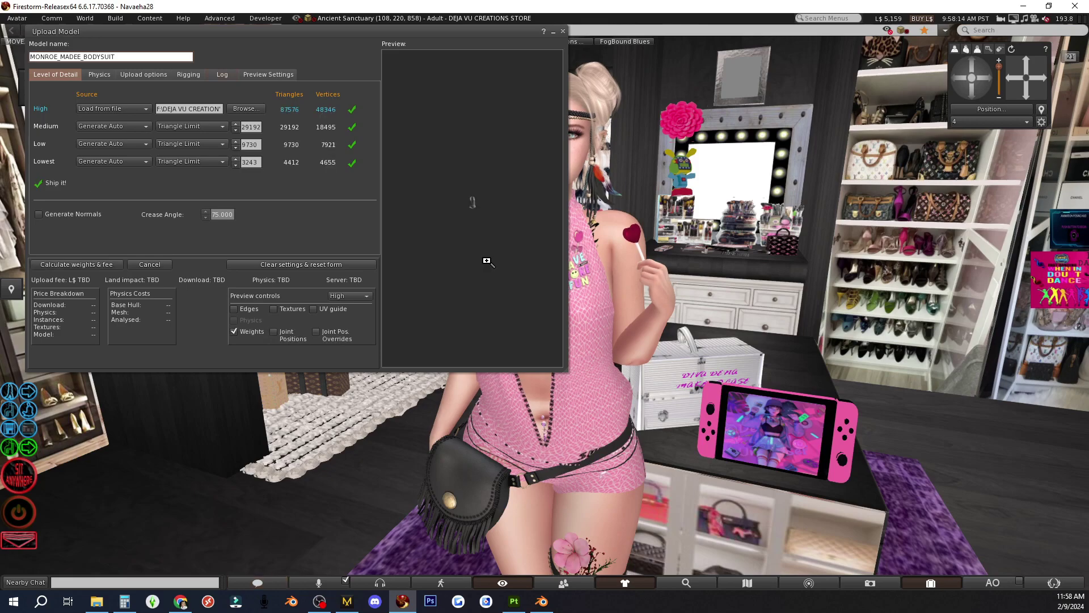
- Set the Low and Lowest detail levels' triangle limits to 0 and calculate the upload's weights and fee
scroll(482, 232, "up", 2)
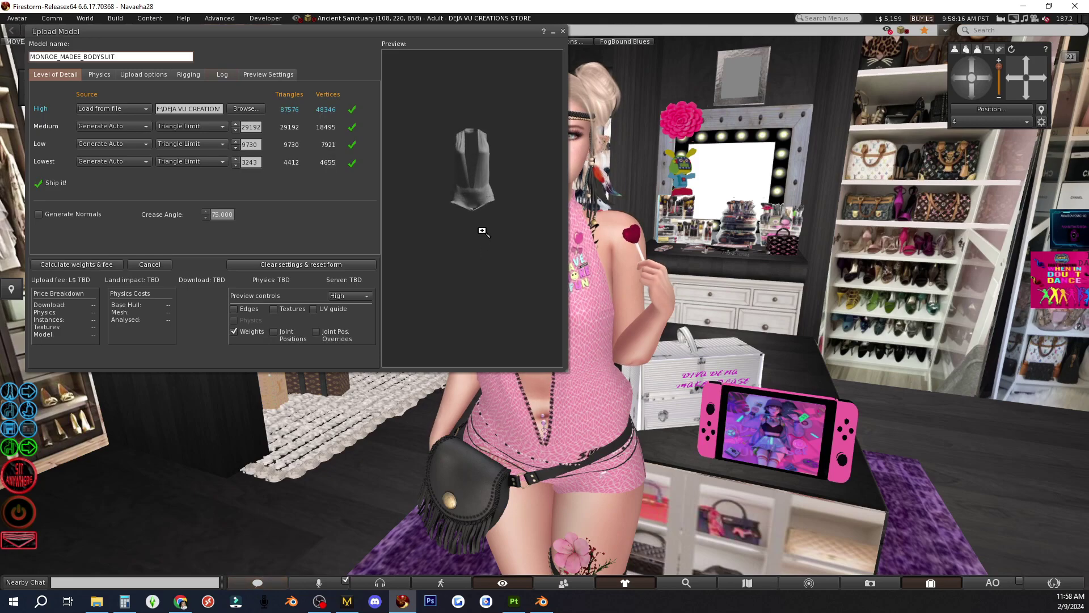
mouse_move(482, 230)
left_mouse_down()
mouse_move(559, 231)
mouse_move(484, 231)
left_mouse_up()
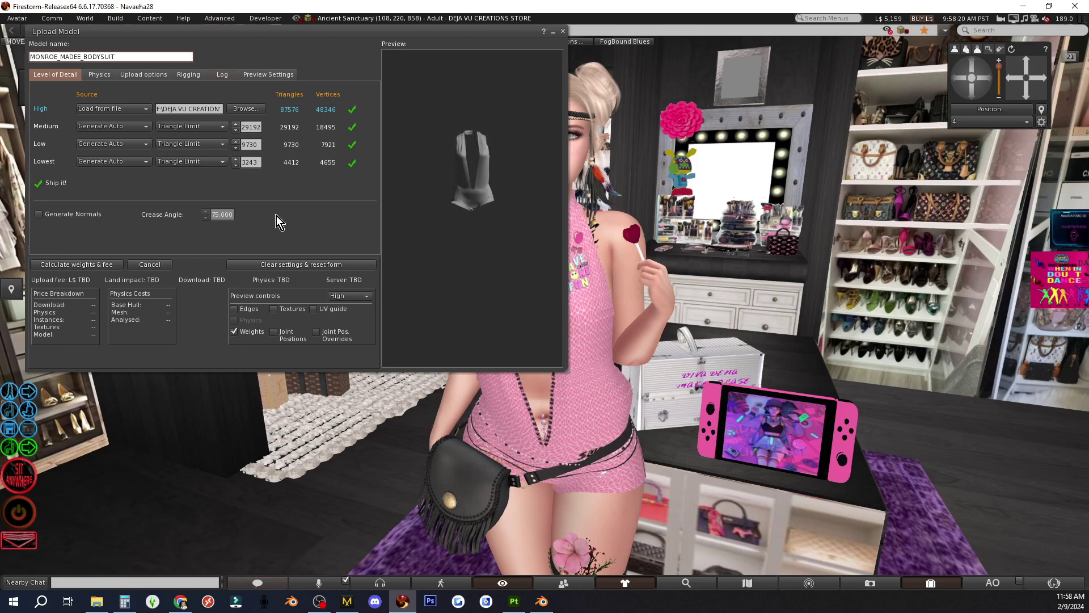
left_click(236, 165)
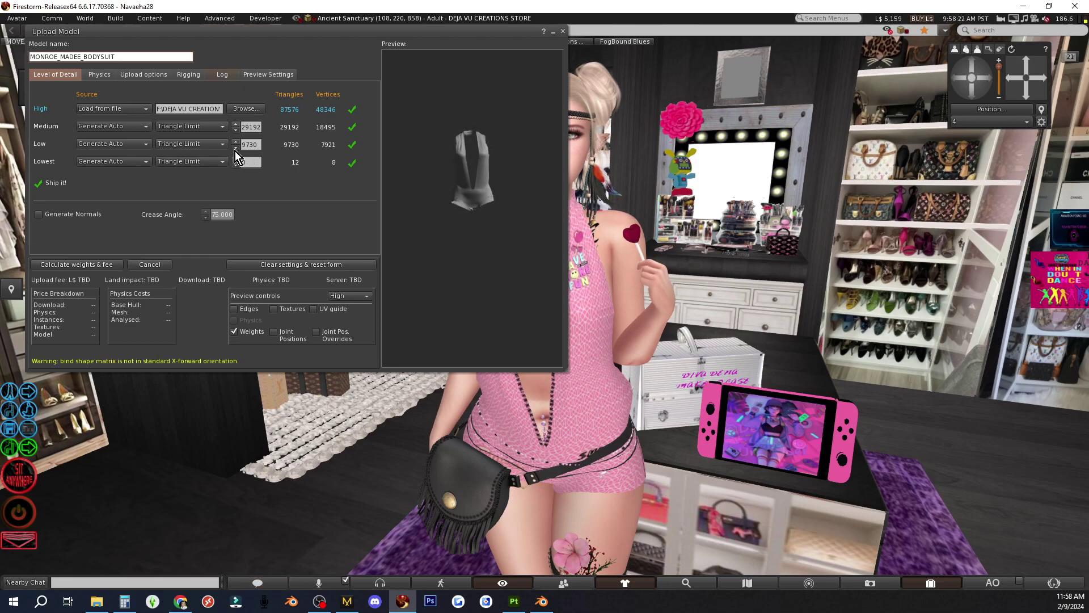
left_click(80, 262)
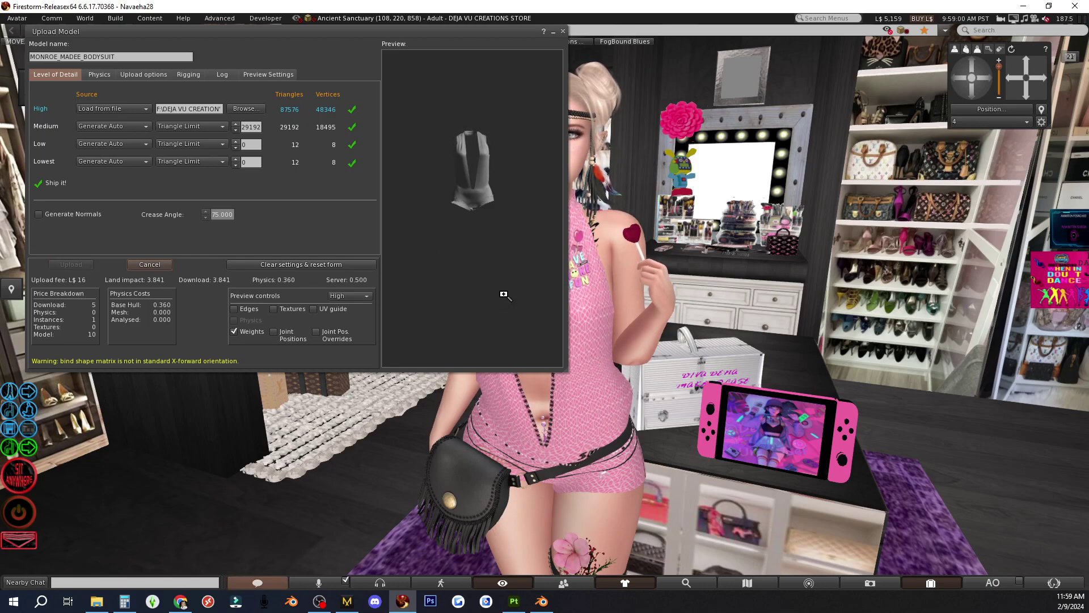
- Take the pink bodysuit off the avatar and wear the uploaded MONROE_MADEE_BODYSUIT in its place
left_click_drag(221, 44, 304, 185)
right_click(503, 371)
left_click(503, 366)
right_click(501, 362)
left_click(523, 311)
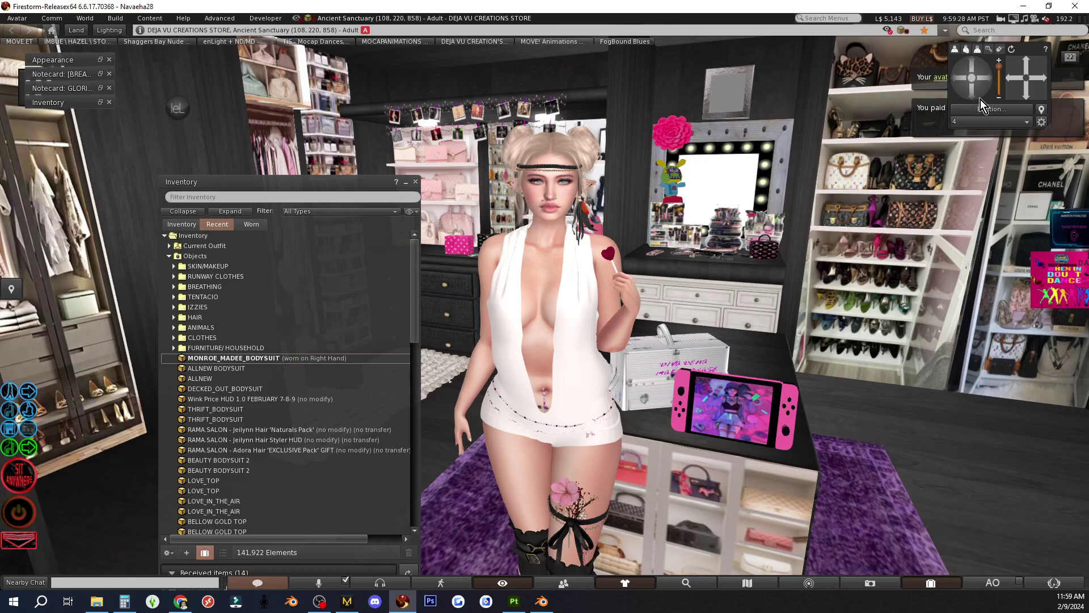
- Examine the fit of the worn white bodysuit from the front, side and back of the avatar
left_click(1026, 97)
left_click(955, 80)
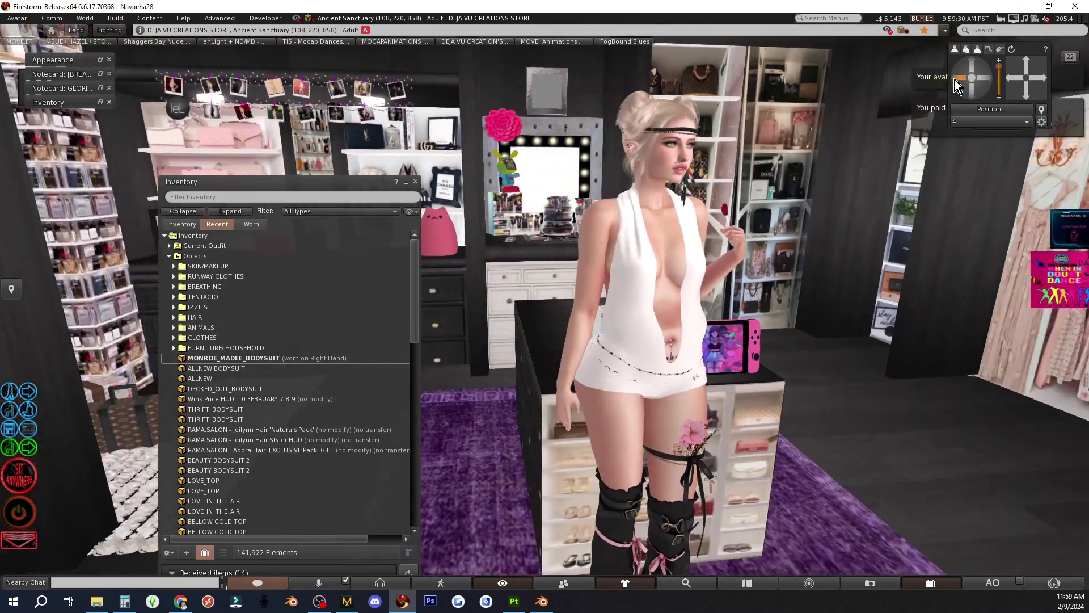
scroll(835, 227, "up", 3)
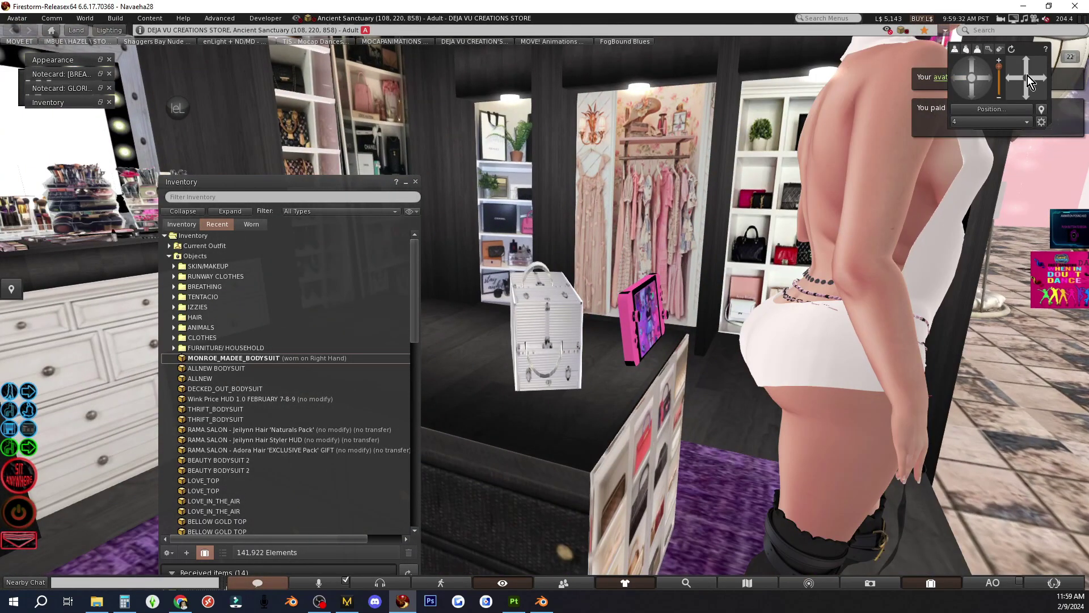
left_click_drag(1026, 76, 1025, 69)
left_click_drag(958, 79, 955, 79)
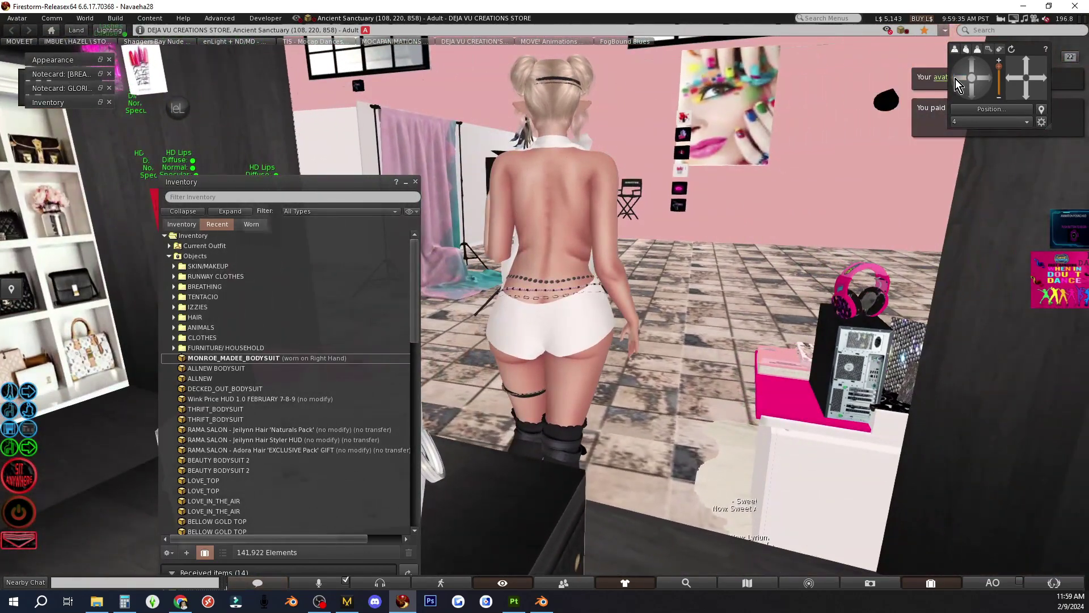
- Minimise the Inventory window, turn on the avatar's animation overrider and walk the avatar around to check the bodysuit in motion
left_click(408, 182)
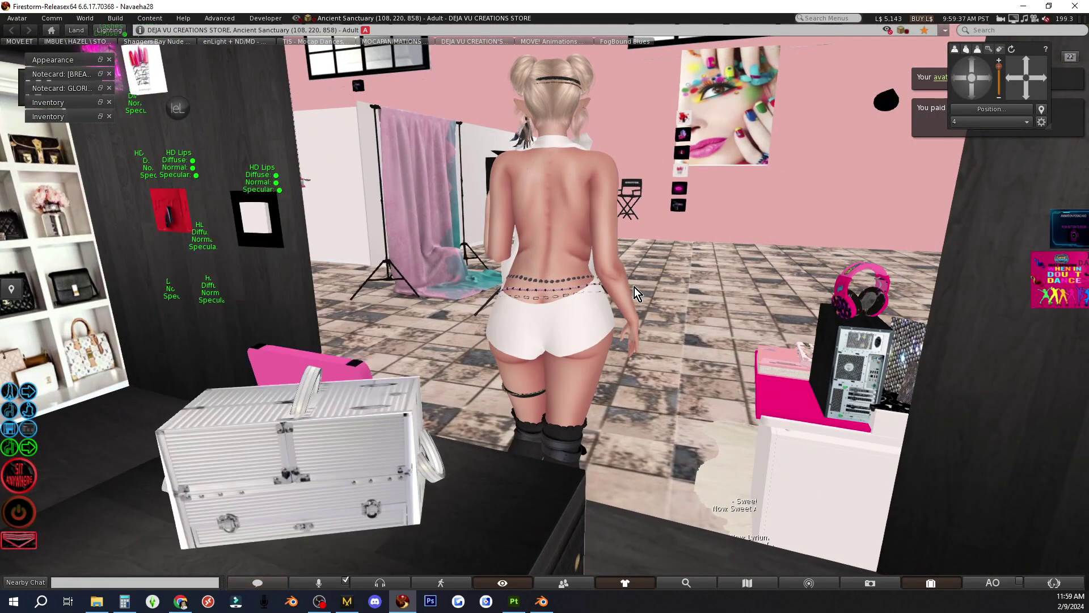
left_click(29, 514)
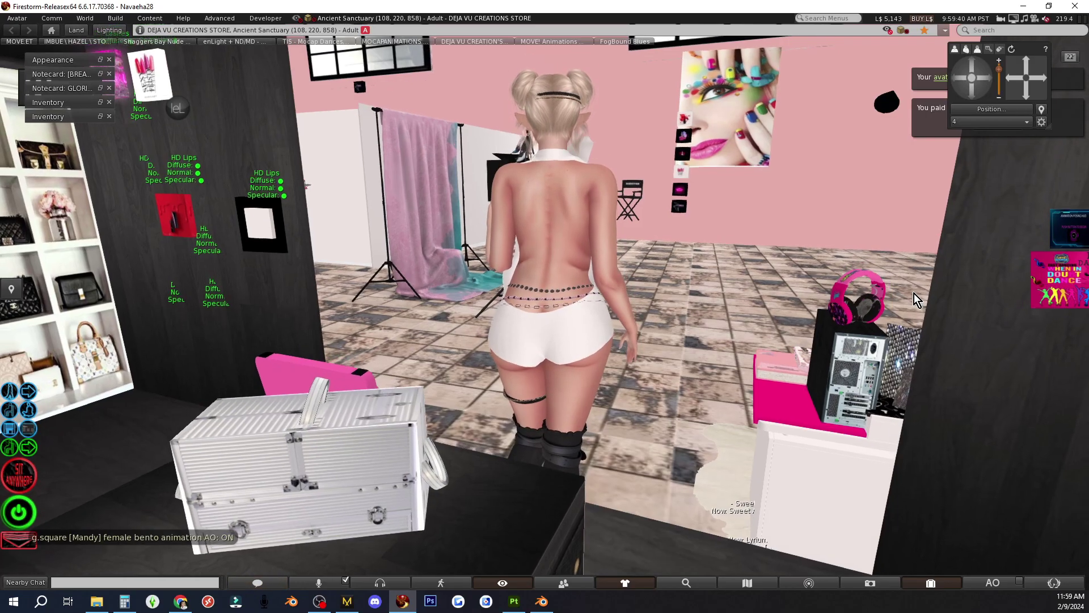
key("Up")
key("Right")
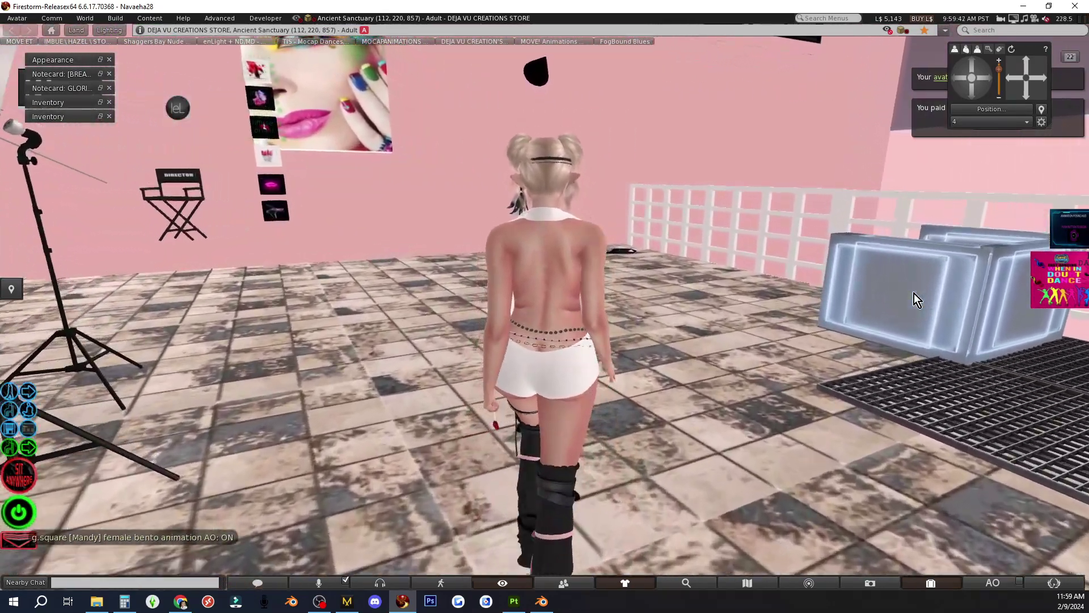
key("Up")
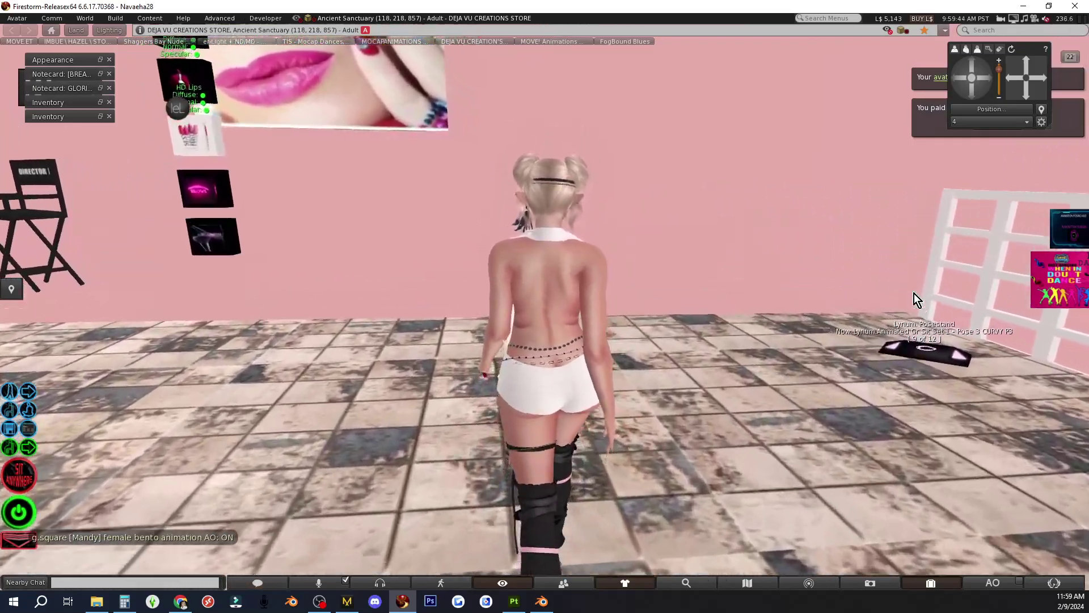
key("Down")
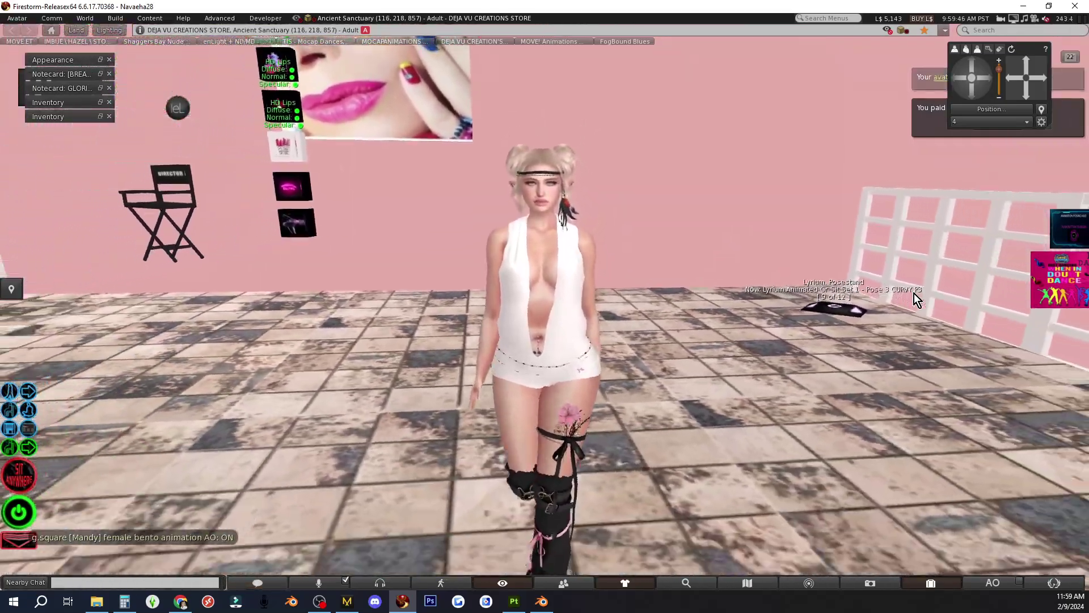
- Walk and turn the avatar to check the worn white bodysuit from behind and in close-up from the front
key("Left")
key("Up")
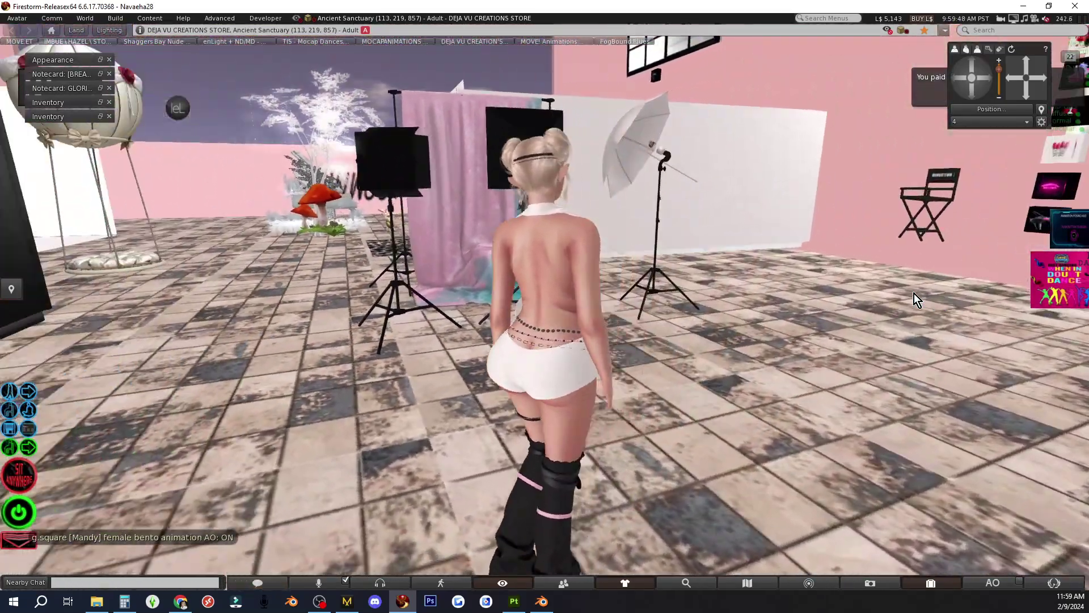
key("Left")
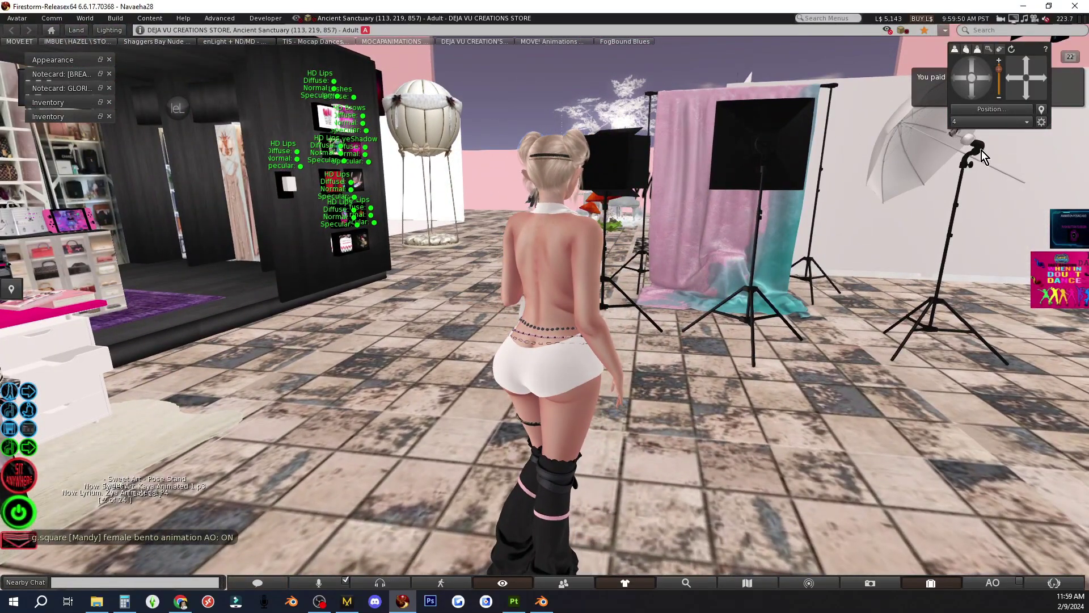
left_click_drag(988, 81, 989, 79)
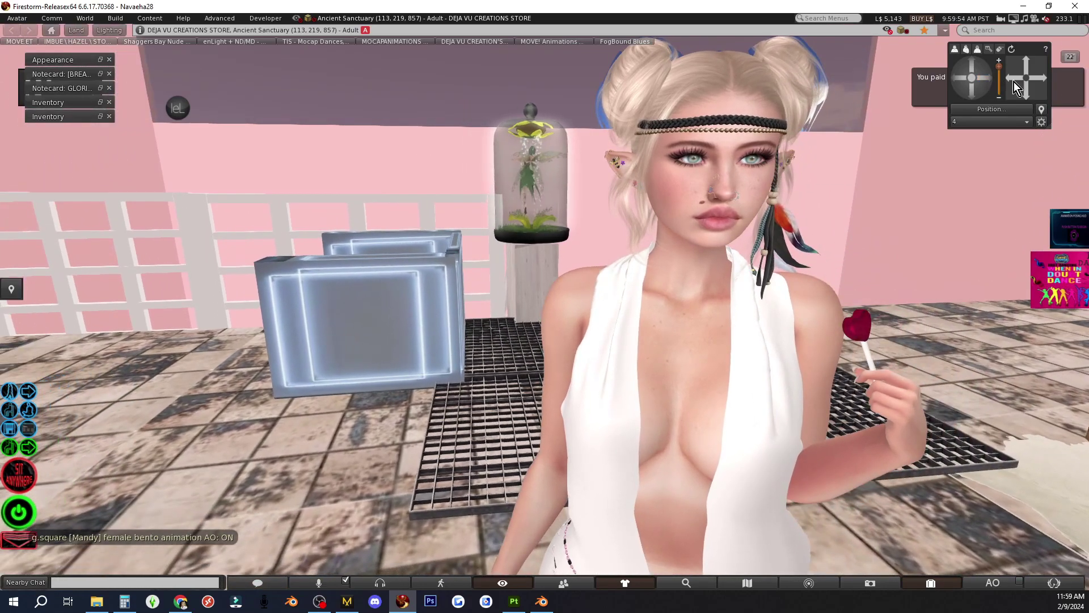
left_click(1023, 87)
scroll(940, 155, "down", 3)
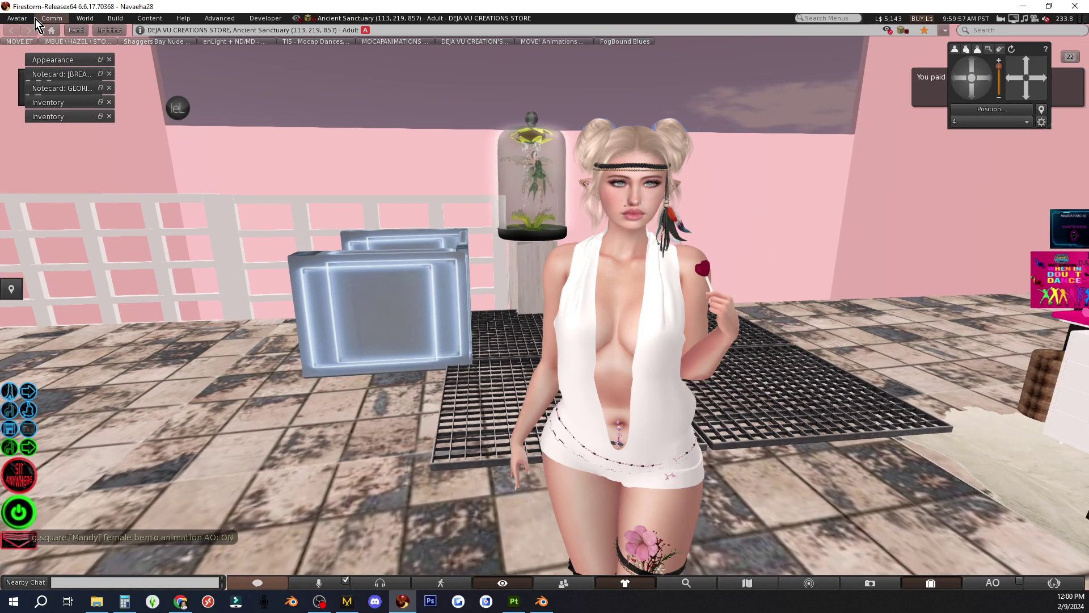
- Put the avatar on the Pose Stand with arms upward and legs apart to inspect the bodysuit's fit, and end the pose
left_click(26, 19)
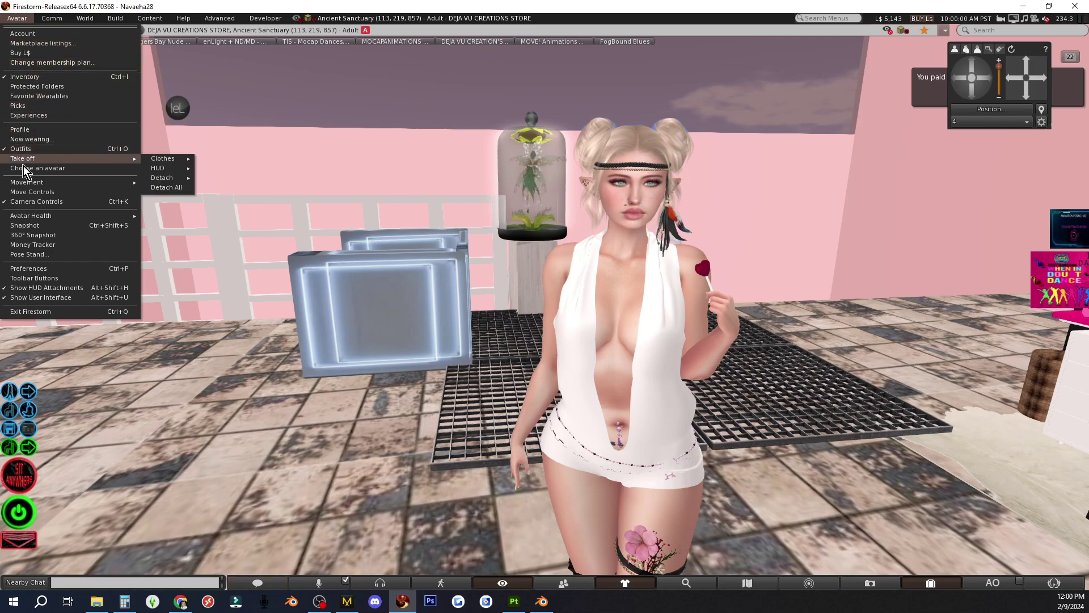
mouse_move(28, 216)
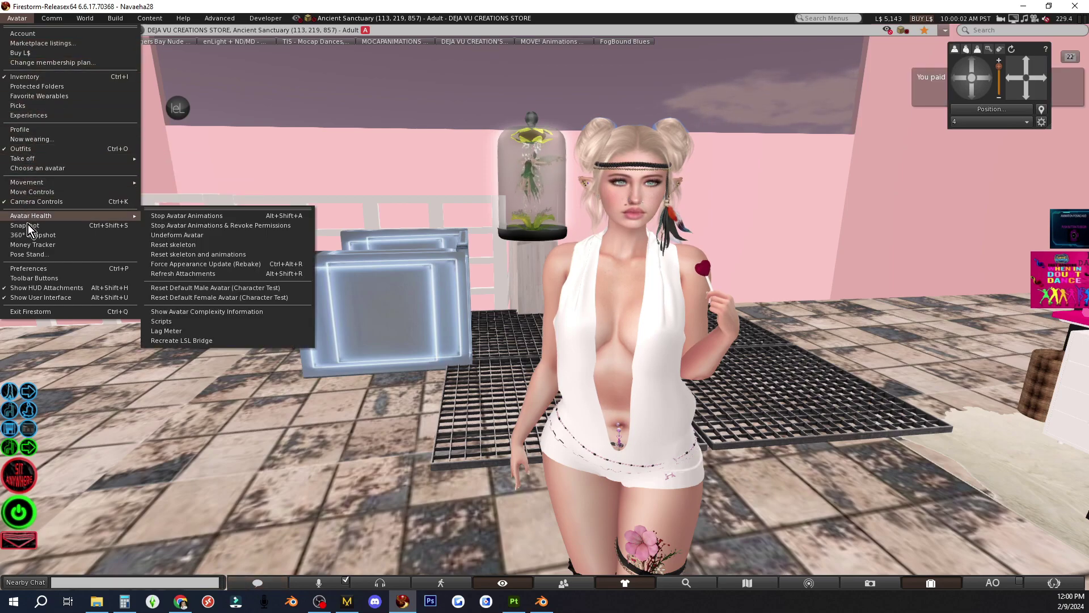
left_click(26, 255)
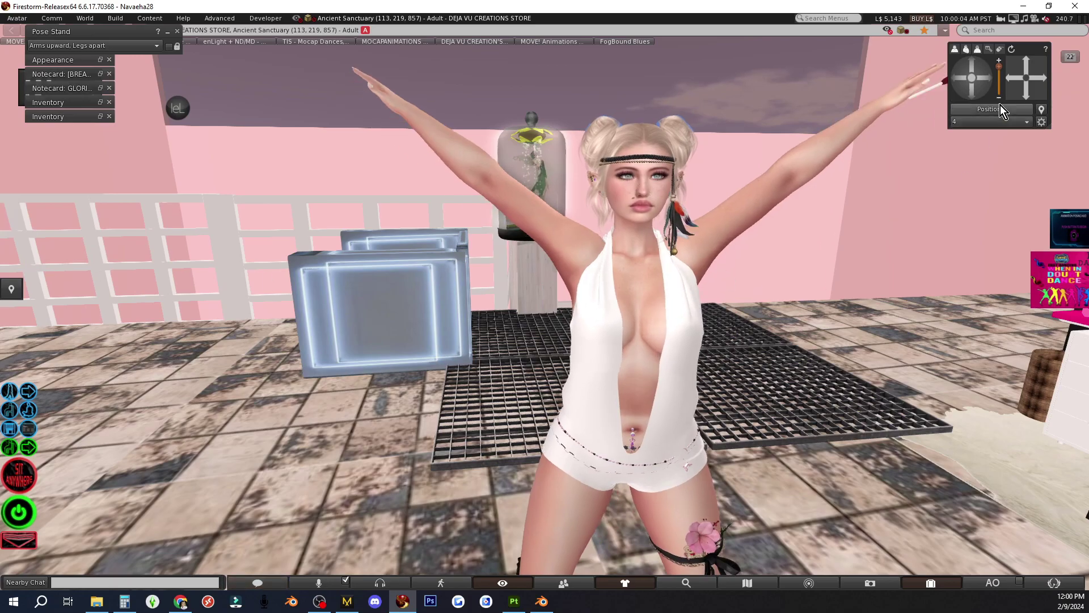
left_click_drag(978, 95, 967, 66)
left_click(169, 34)
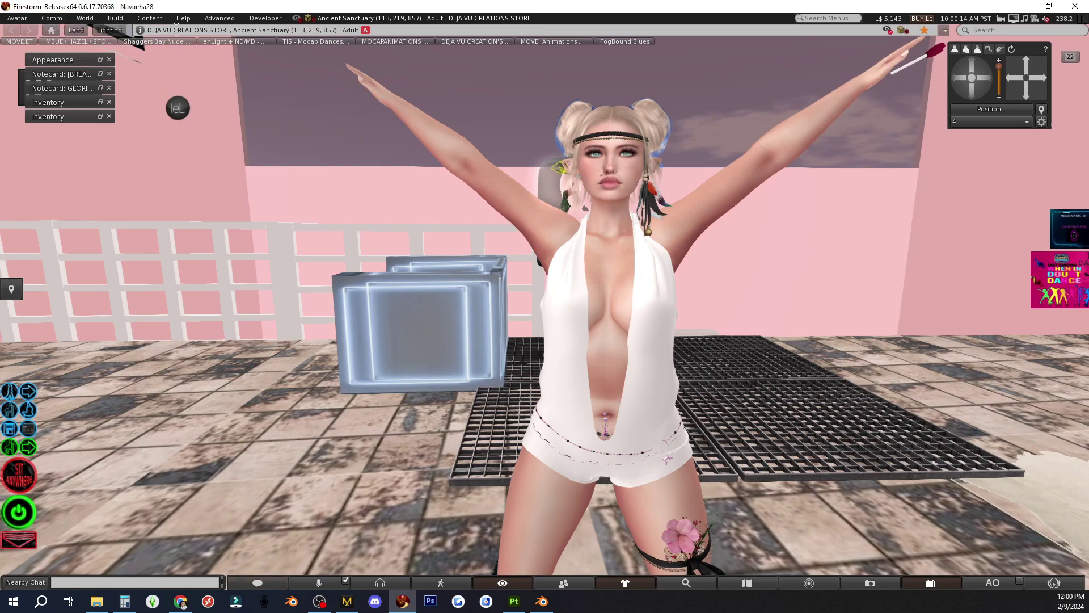
left_click(19, 512)
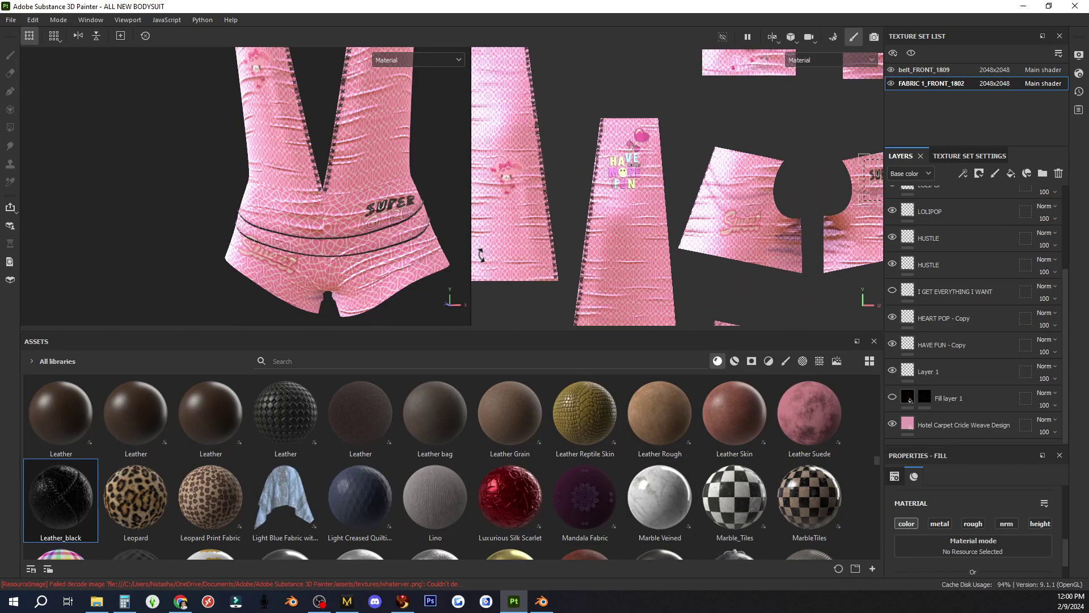
- Switch to Substance 3D Painter and create a new project from MONROE MADEE BODYSUIT.obj in the MONROE MADEE BODYSUIT folder
scroll(480, 256, "down", 5)
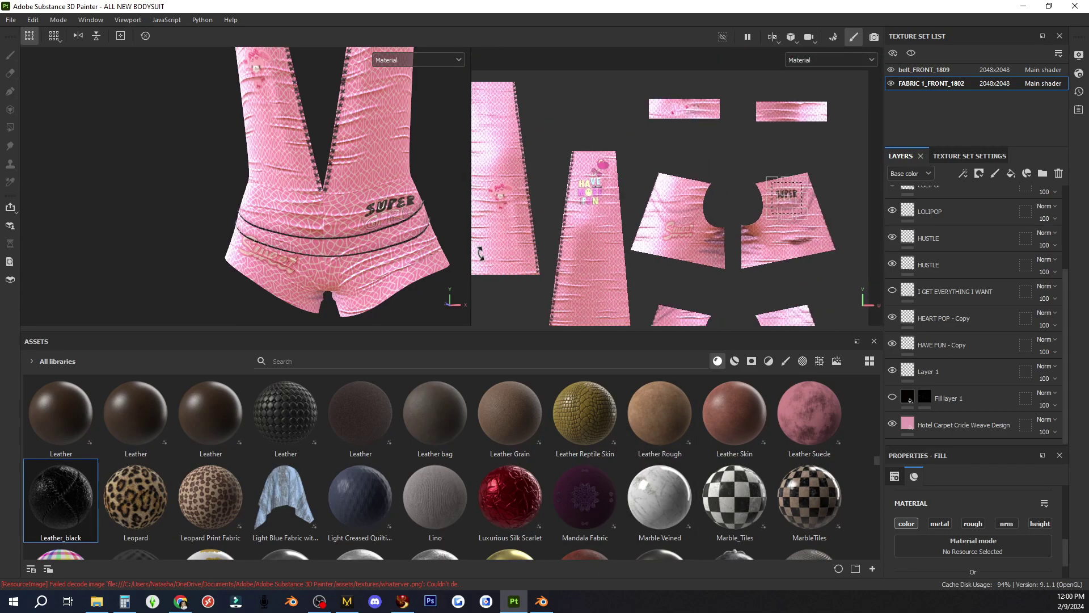
scroll(363, 244, "down", 4)
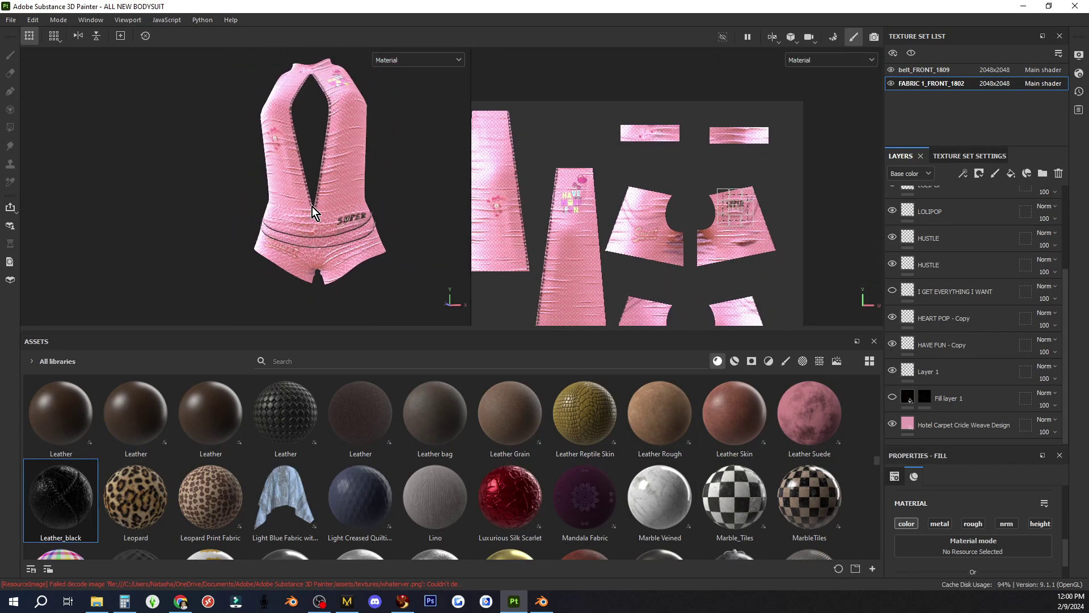
mouse_move(310, 226)
left_mouse_down("alt")
mouse_move(324, 202)
mouse_move(297, 219)
mouse_move(304, 233)
left_mouse_up("alt")
left_click(11, 19)
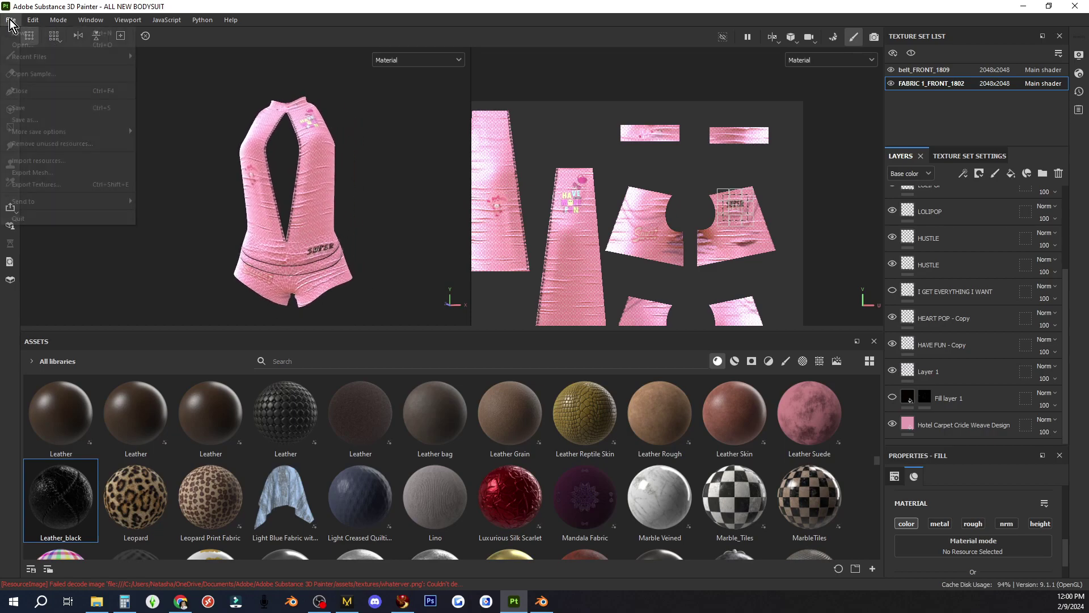
left_click(25, 34)
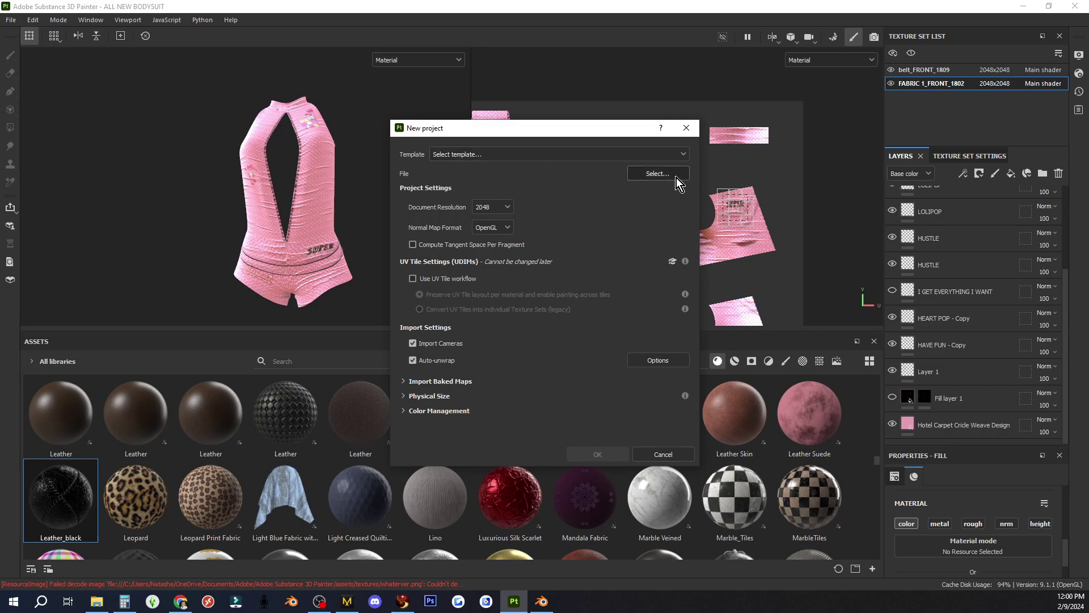
left_click(658, 173)
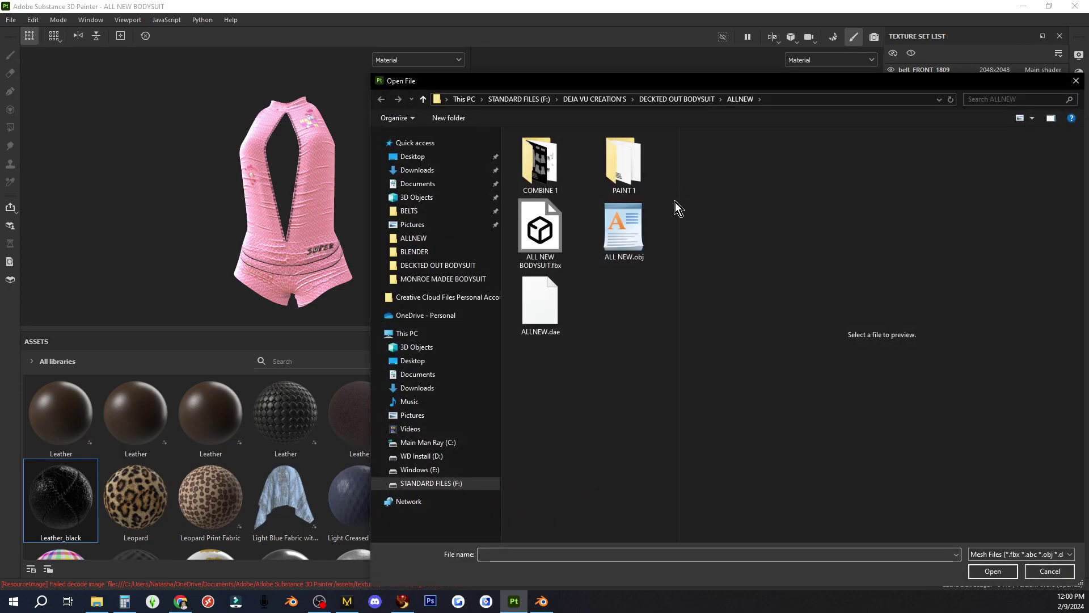
left_click(421, 98)
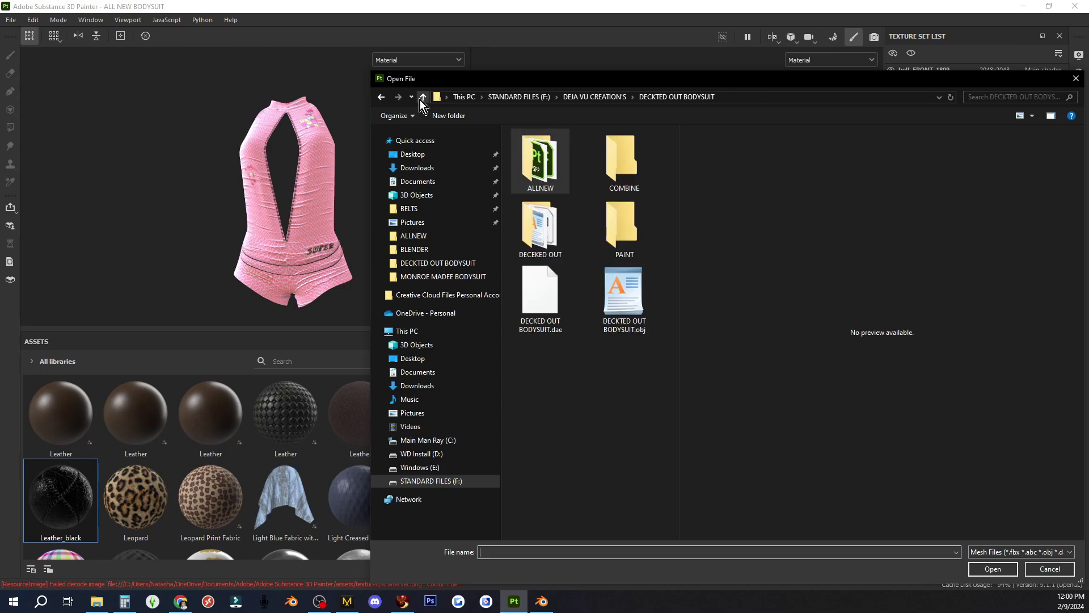
left_click(487, 277)
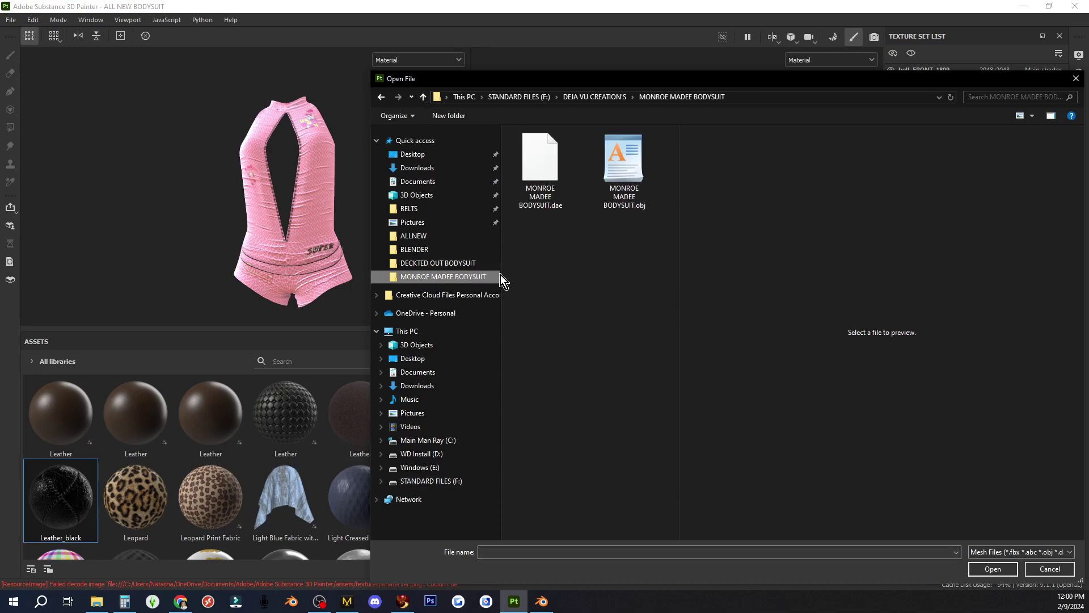
double_click(634, 183)
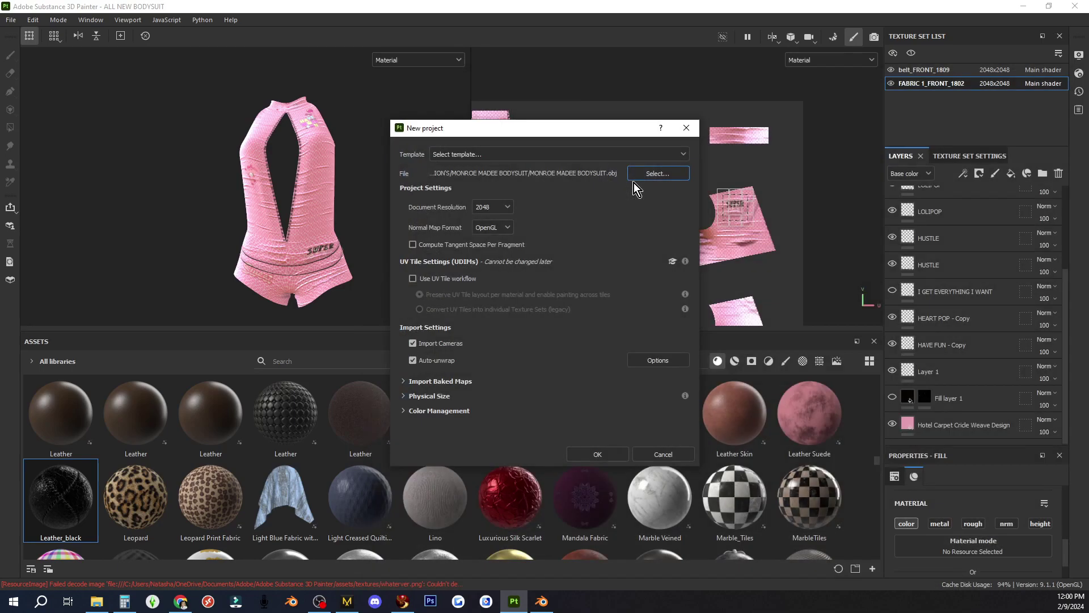
left_click(605, 155)
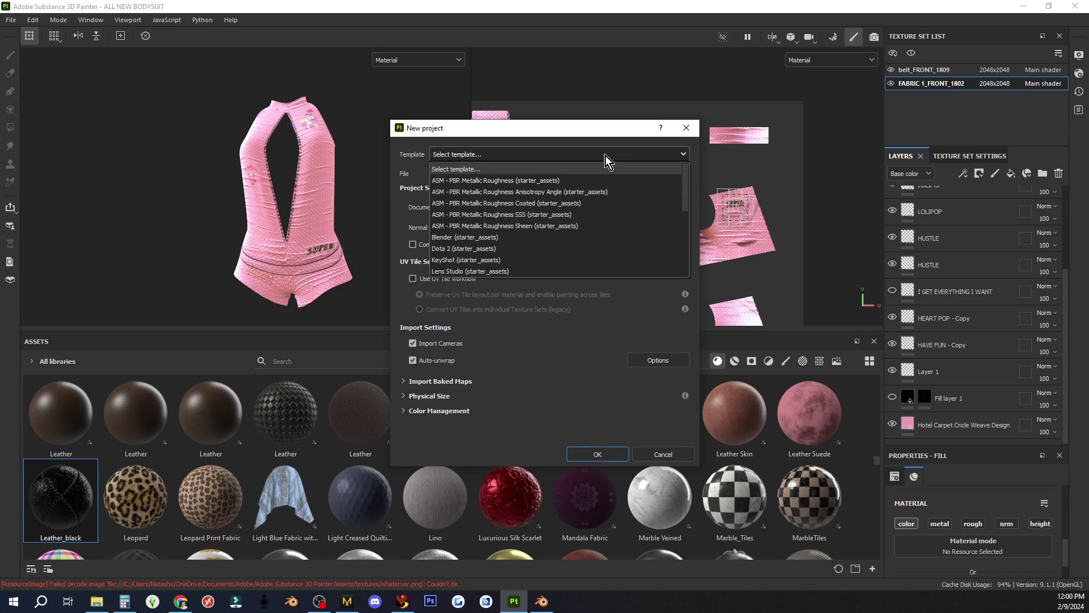
left_click(604, 156)
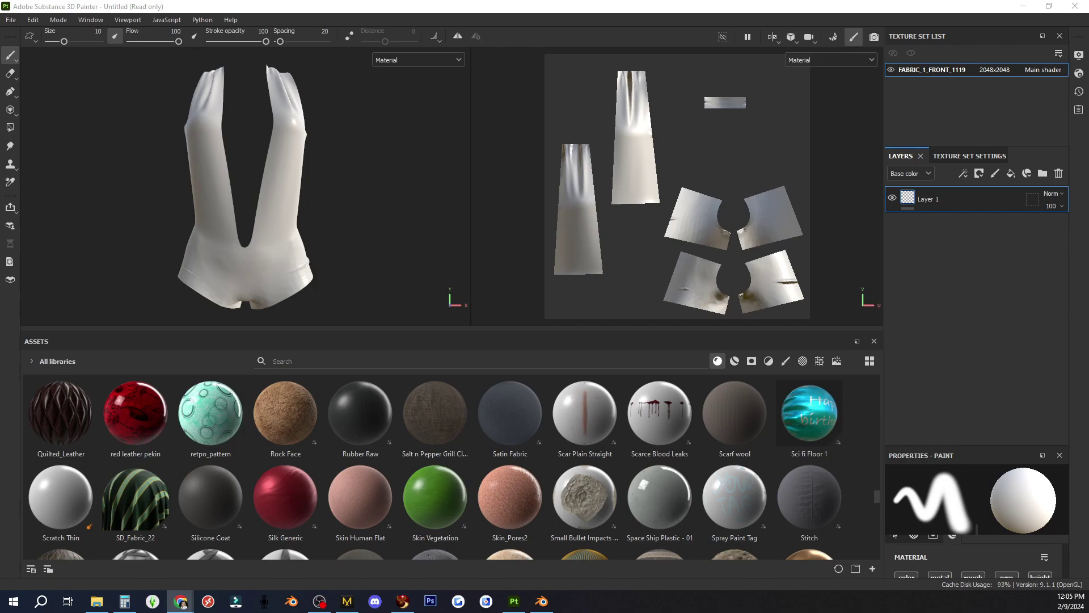
- From the MONROE MADEE BODYSUIT folder, assign MONROE MADEE BODYSUIT_Normal.png as the normal map and MONROE MADEE BODYSUIT_Diffuse.png as the ambient occlusion map
left_click(962, 155)
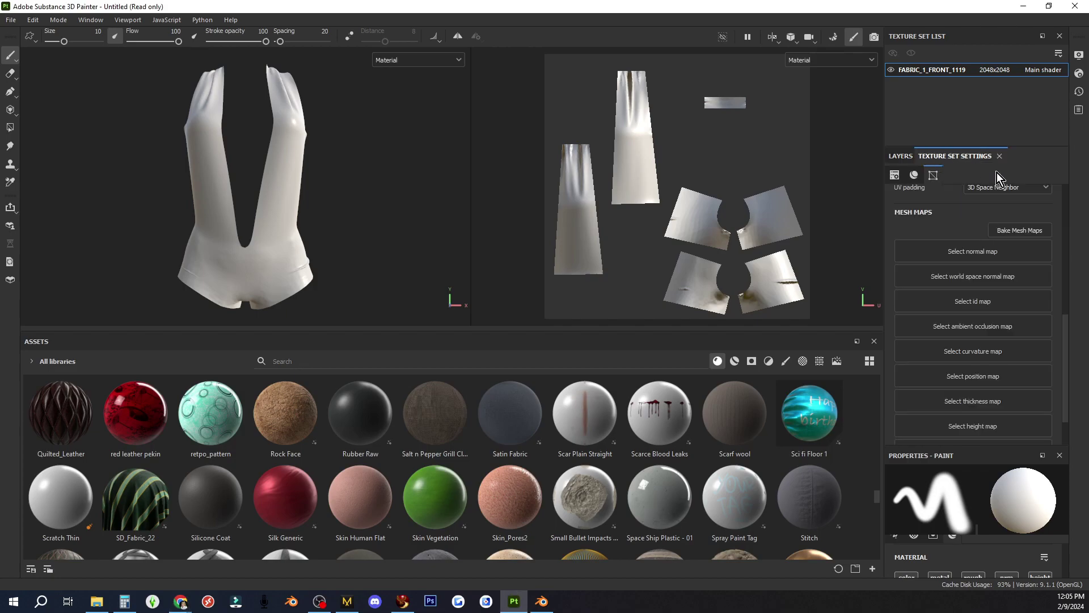
left_click(899, 158)
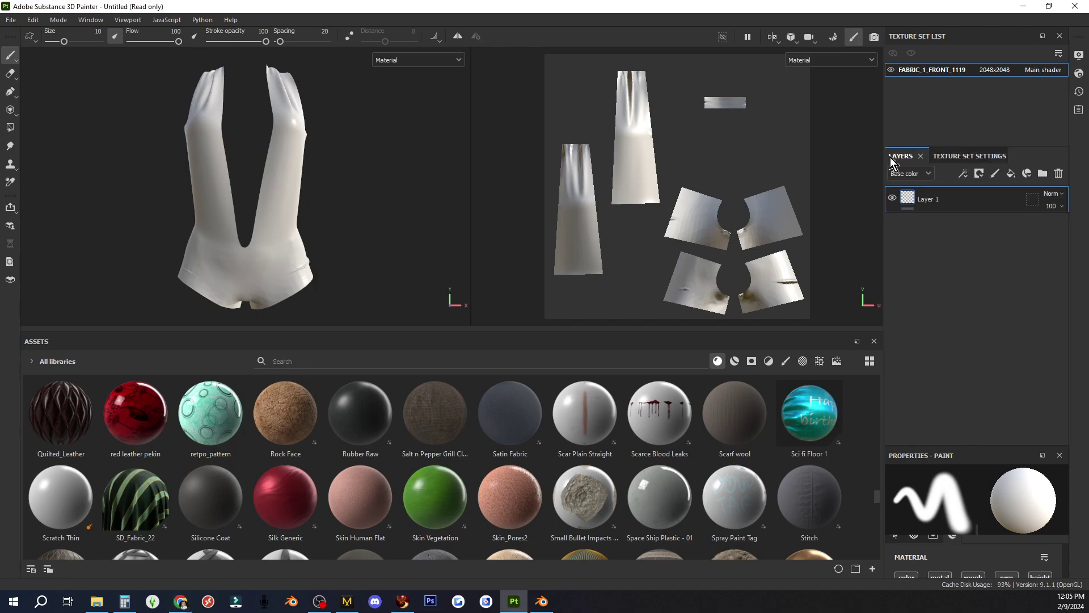
left_click(960, 155)
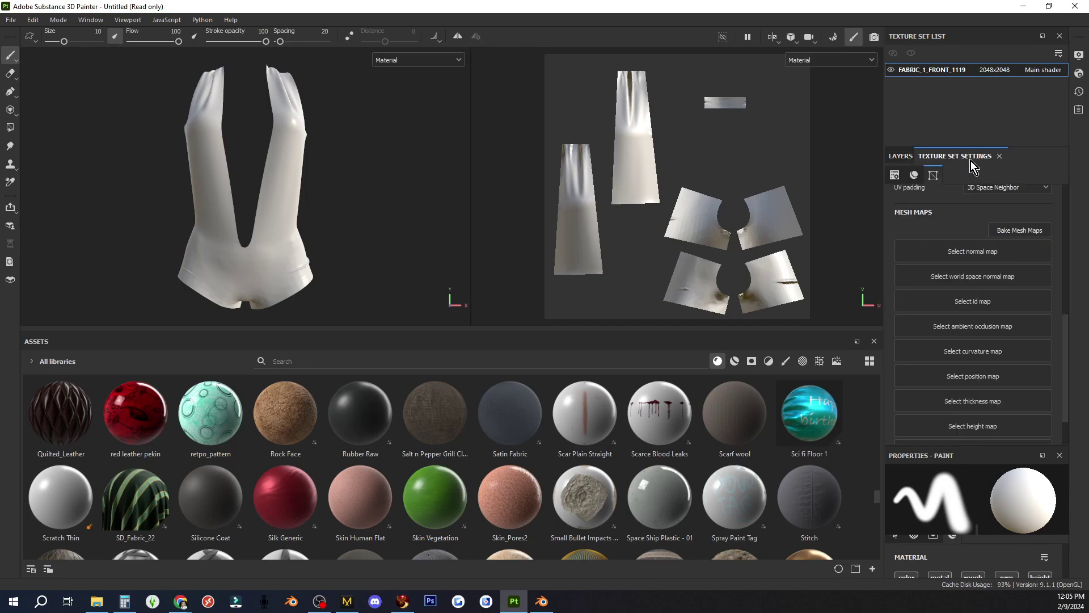
scroll(1027, 262, "up", 1)
scroll(1028, 262, "down", 1)
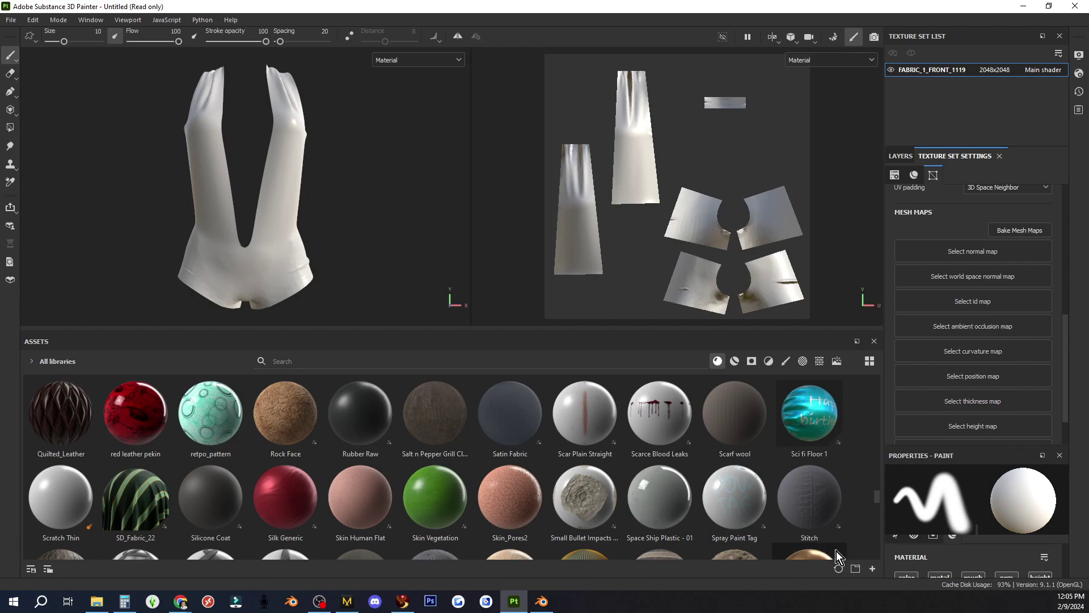
left_click(99, 602)
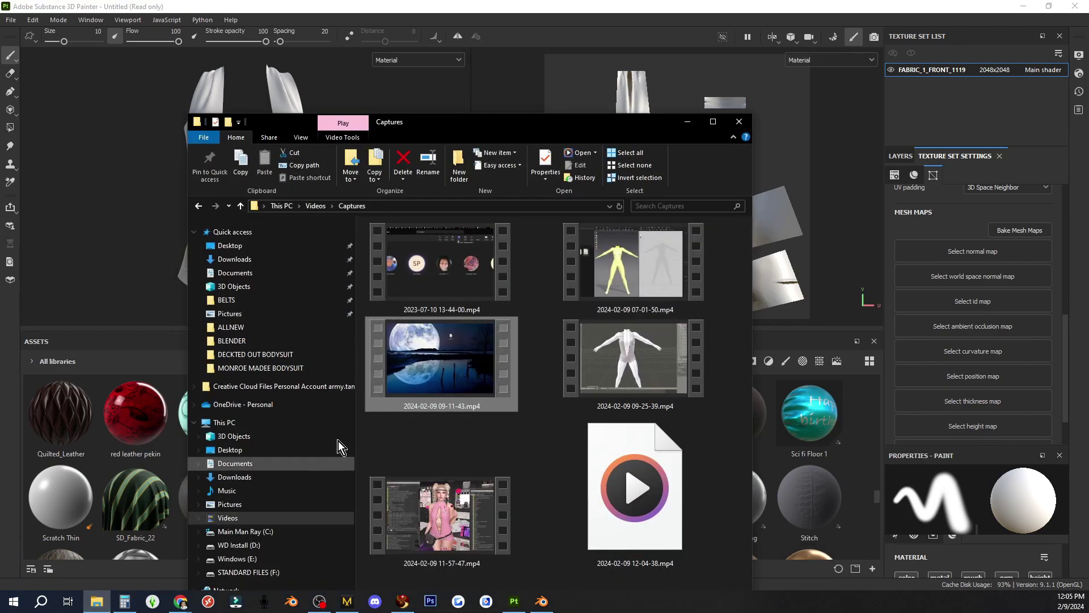
left_click(318, 368)
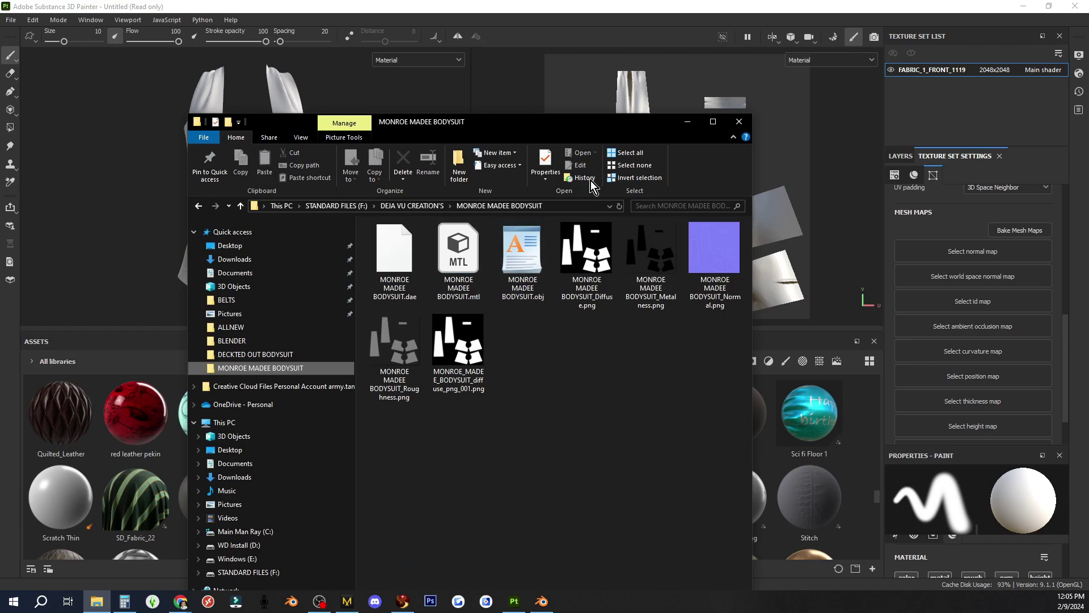
left_click_drag(584, 136, 486, 92)
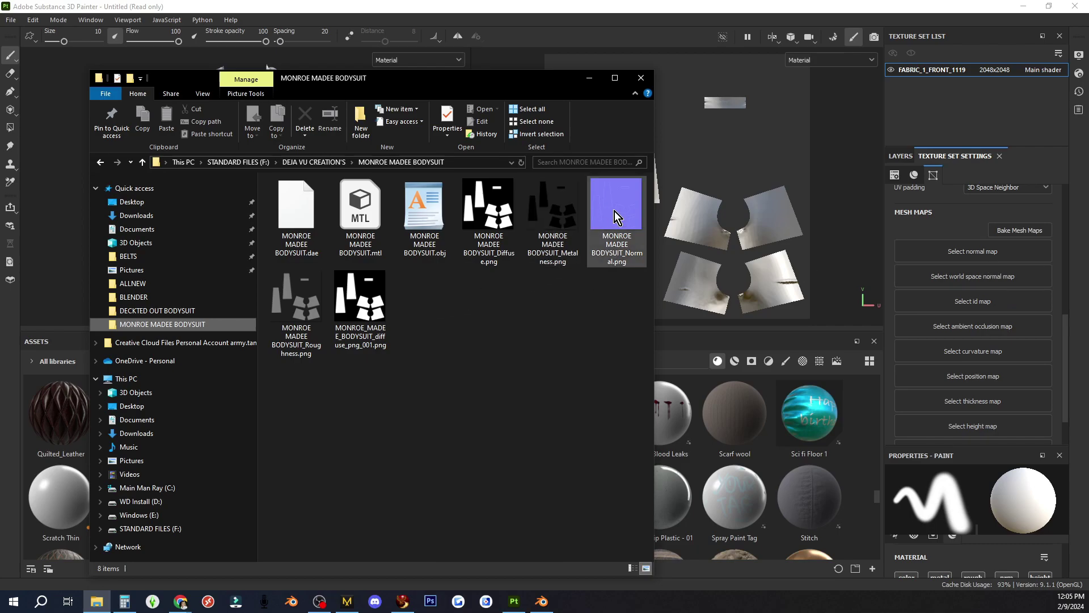
mouse_move(615, 210)
left_mouse_down()
mouse_move(925, 237)
mouse_move(974, 254)
left_mouse_up()
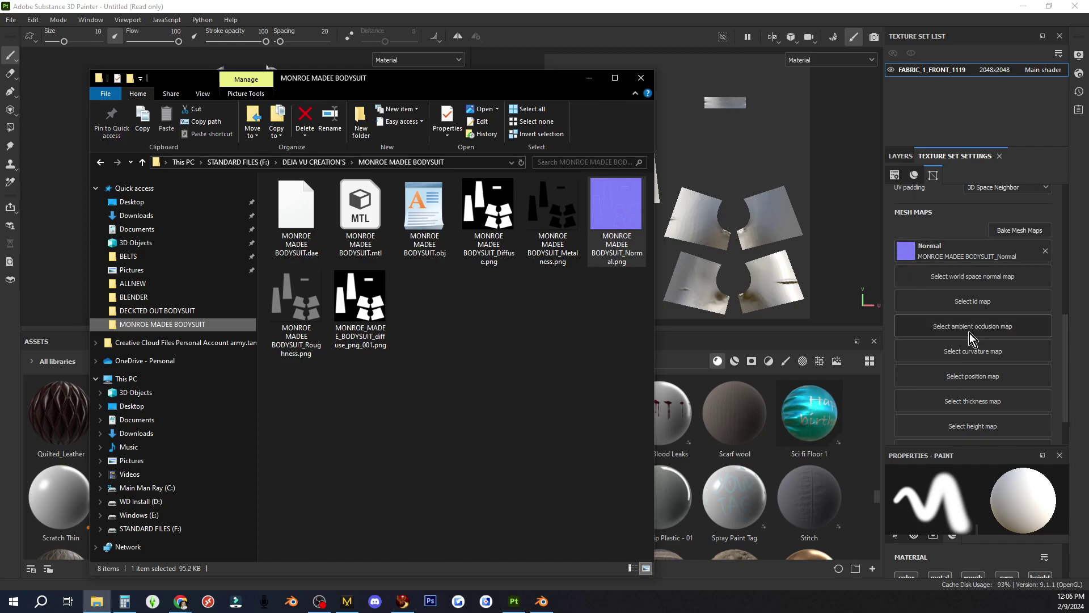
left_click(492, 198)
mouse_move(492, 222)
left_mouse_down()
mouse_move(603, 291)
mouse_move(952, 335)
mouse_move(918, 325)
mouse_move(1005, 329)
mouse_move(994, 327)
left_mouse_up()
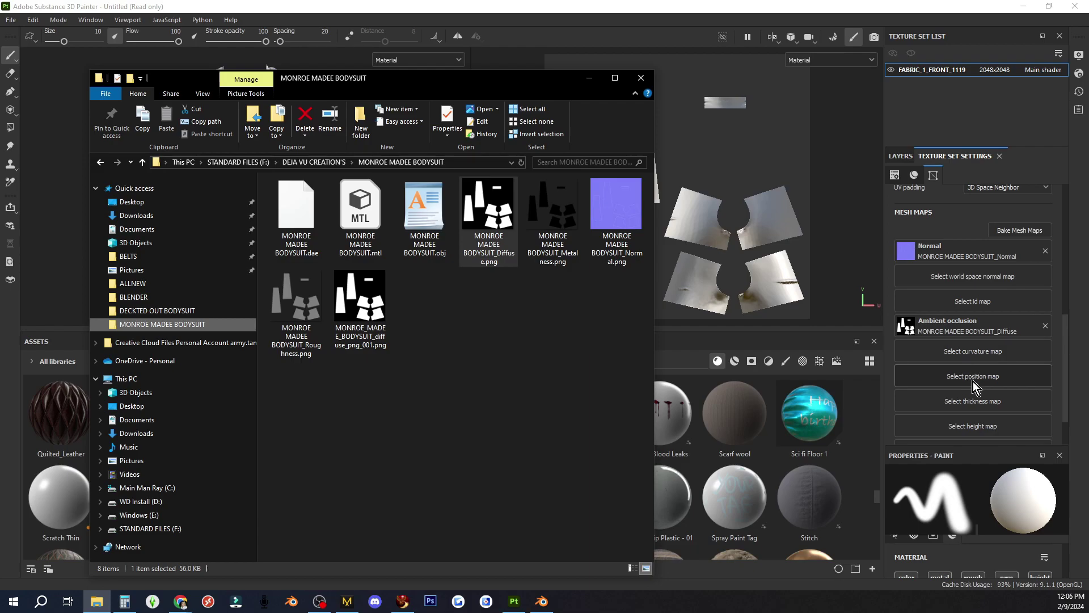
- Bake the bodysuit's selected mesh maps using the low poly mesh as high poly mesh and Supersampling 4x antialiasing
left_click(972, 431)
left_click(1015, 229)
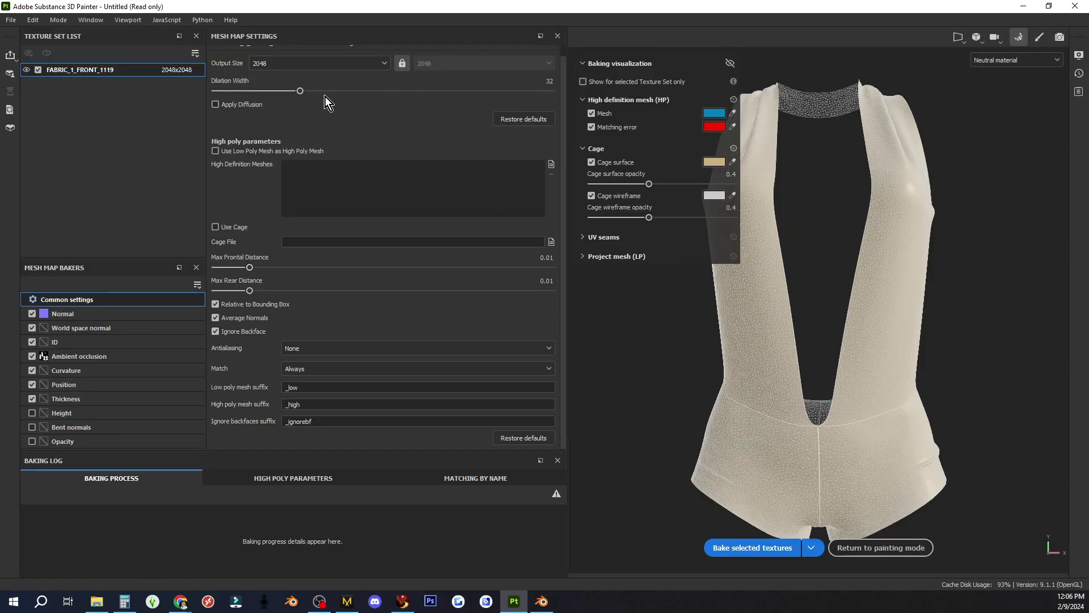
scroll(344, 224, "up", 1)
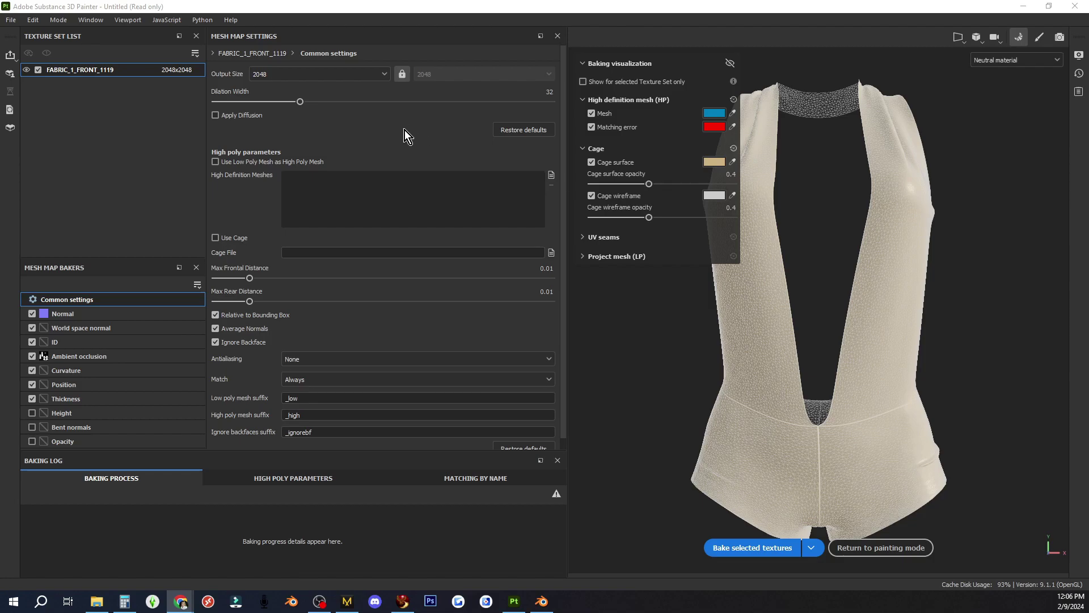
left_click(215, 162)
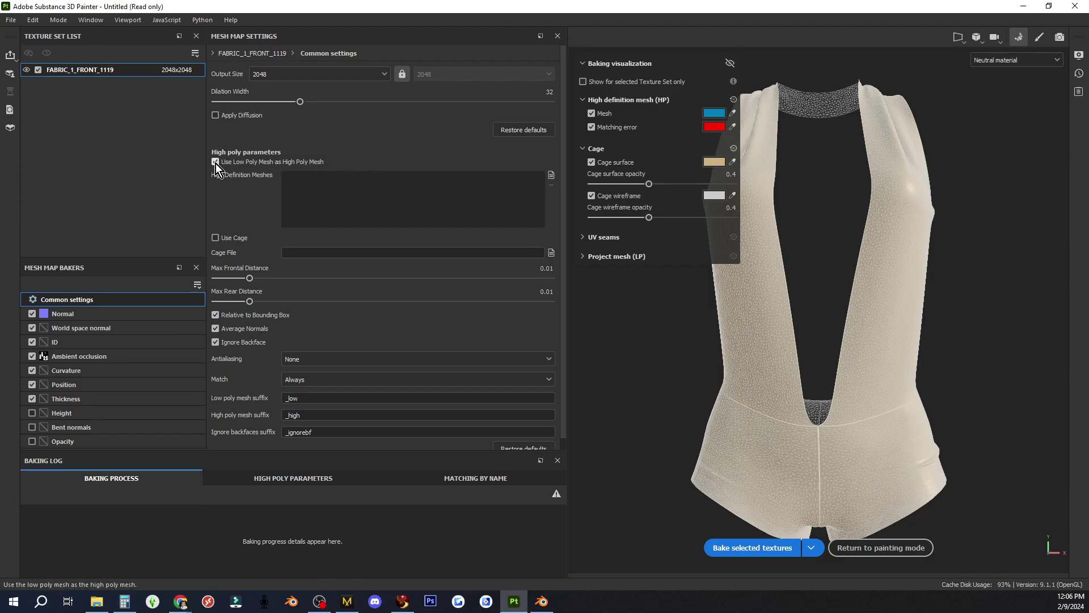
left_click(312, 359)
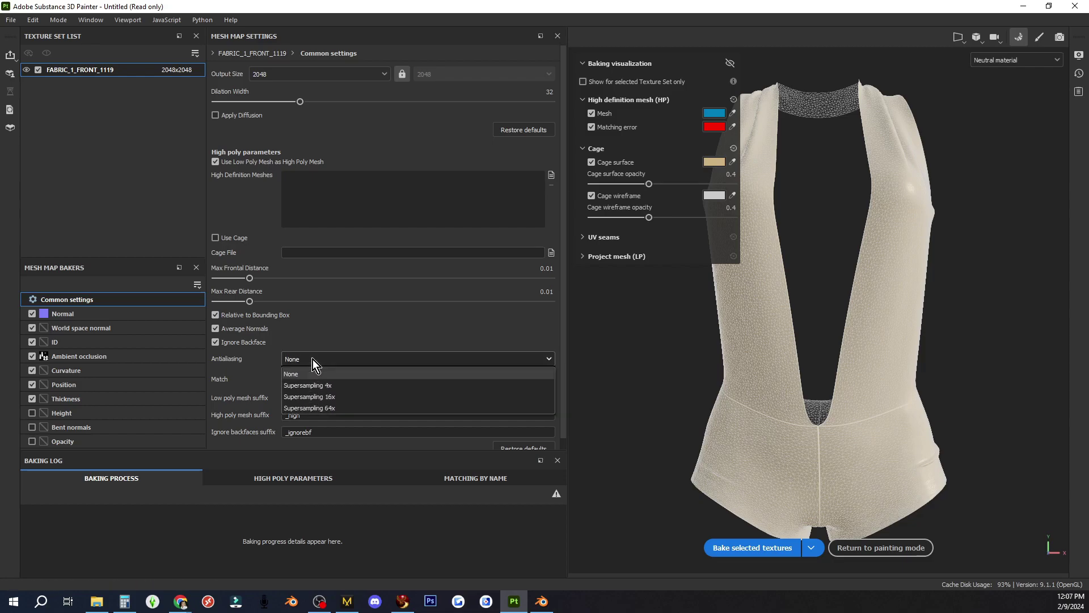
left_click(331, 388)
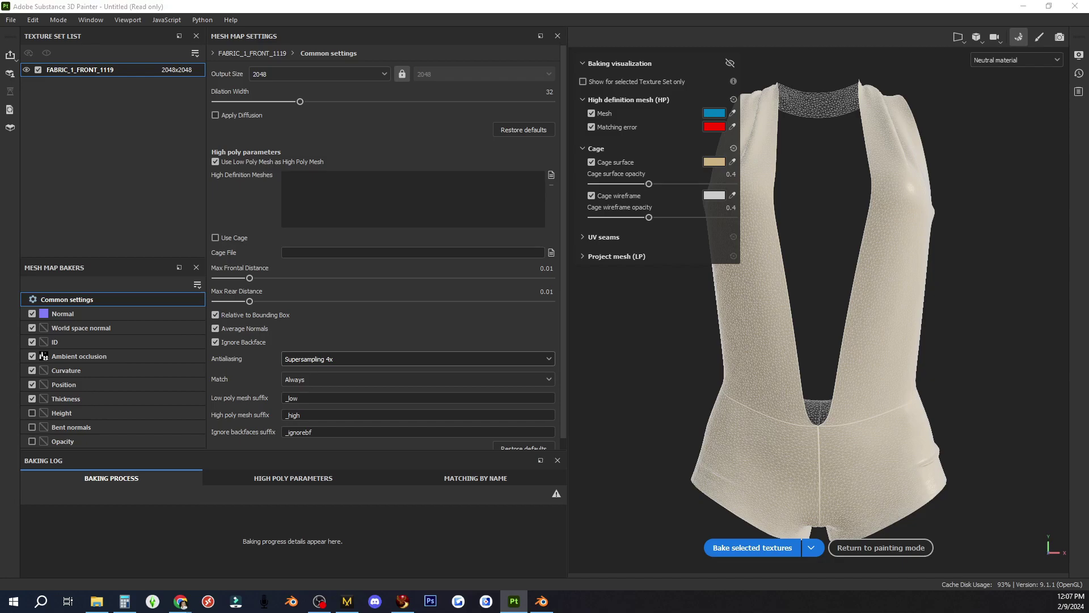
key("alt+Tab")
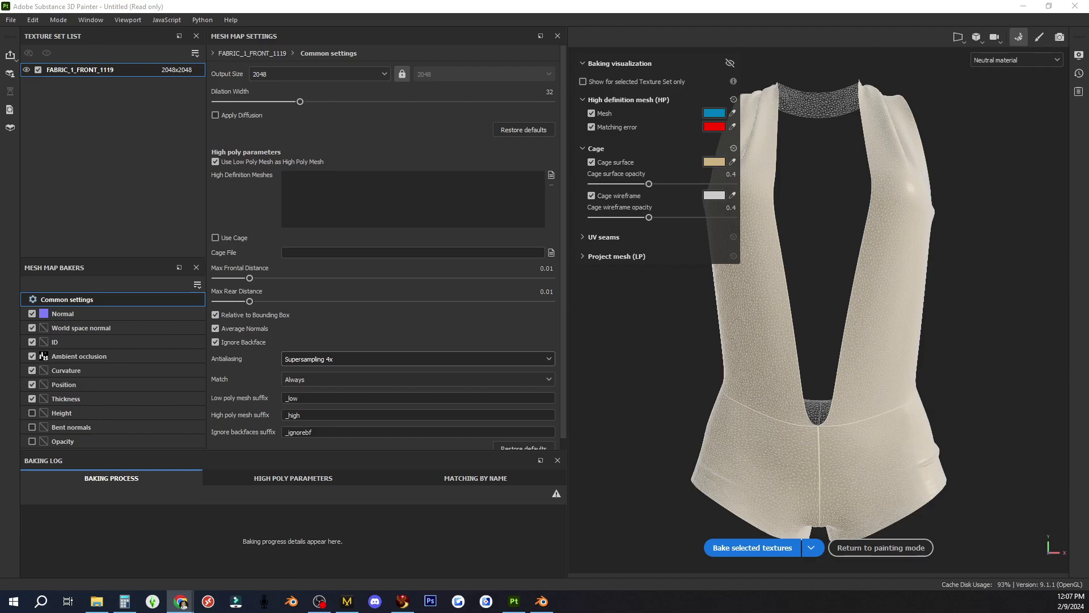
left_click(732, 549)
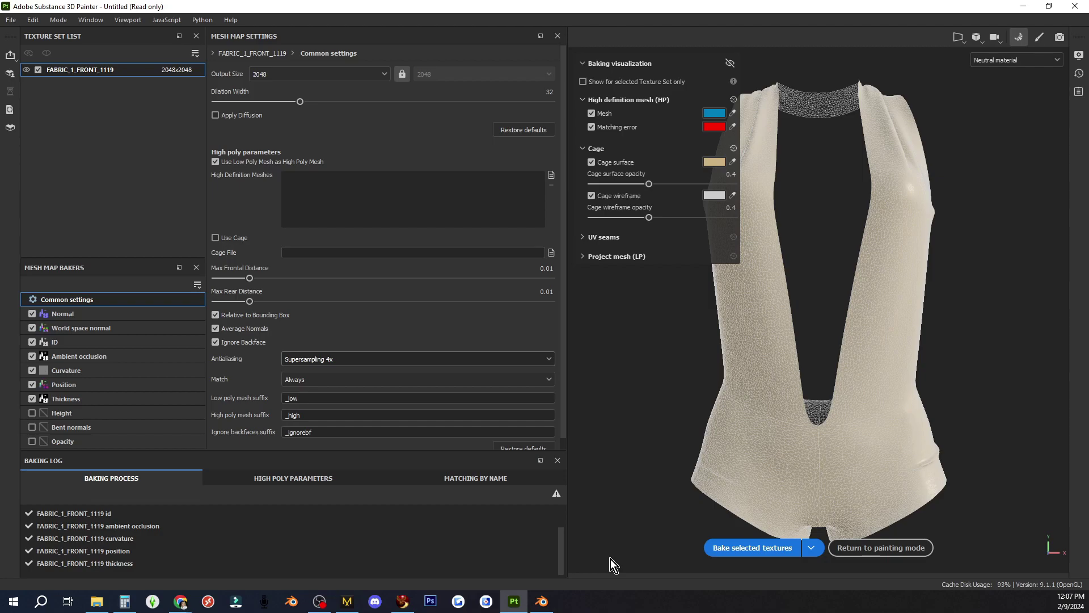
- Return to painting mode and save the project as MONROE MADEE BODYSUIT in the MONROE MADEE BODYSUIT folder
left_click(883, 545)
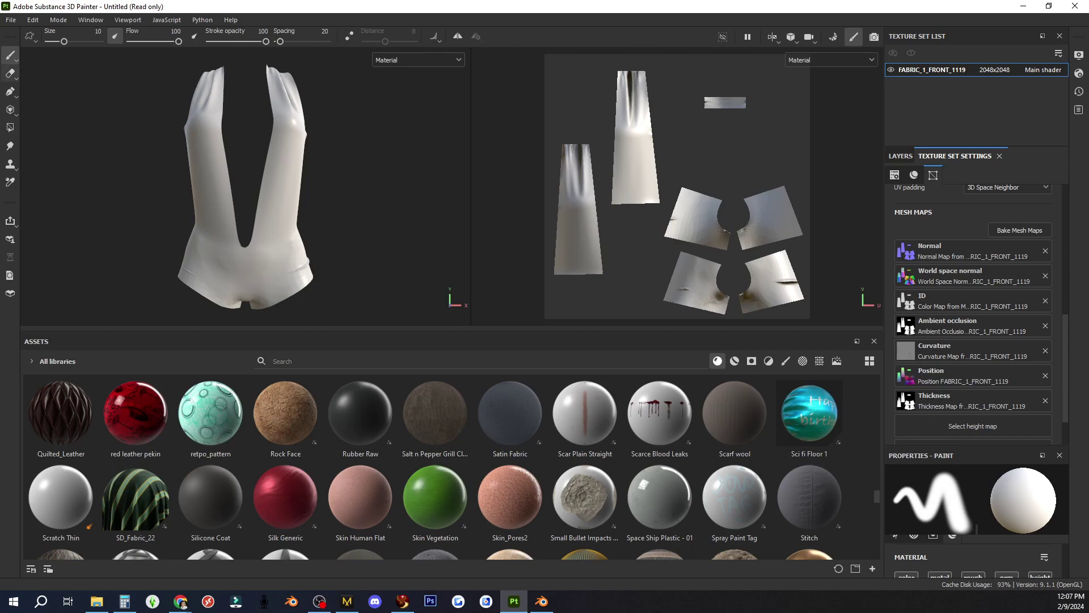
left_click(11, 20)
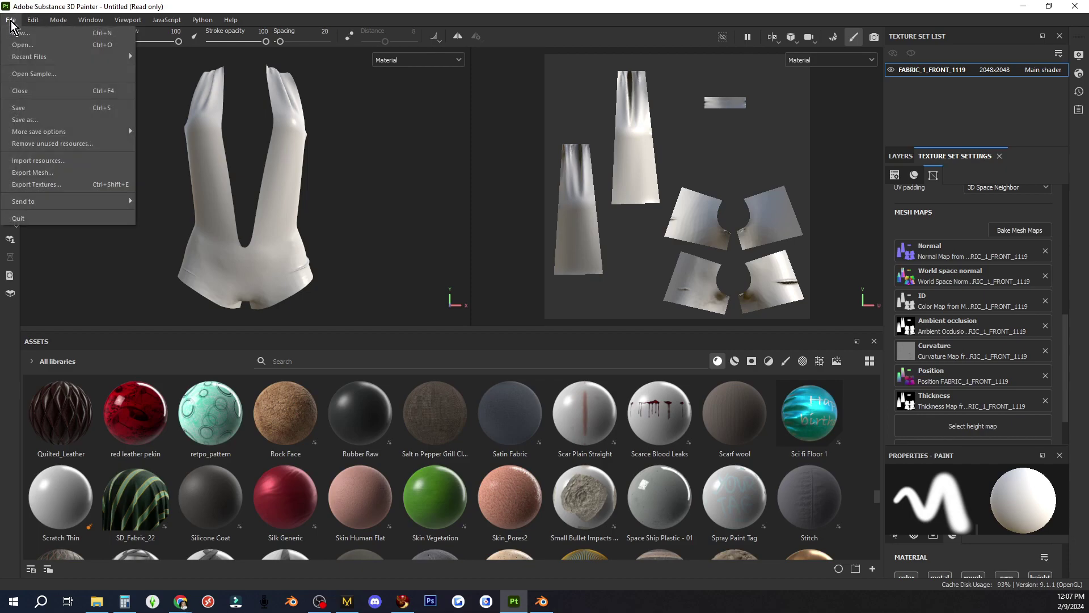
left_click(23, 120)
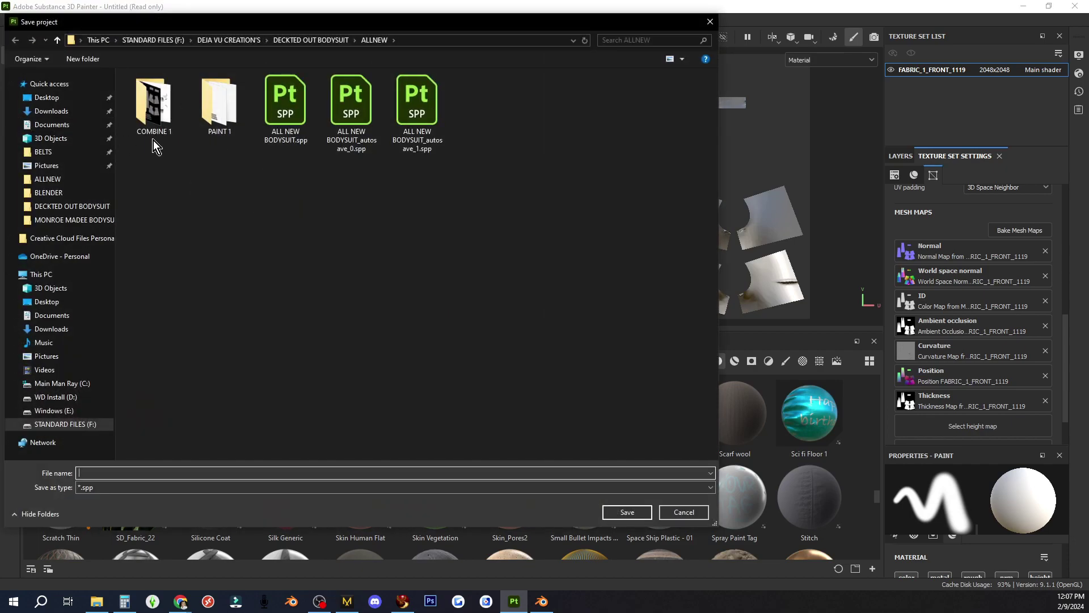
left_click(68, 222)
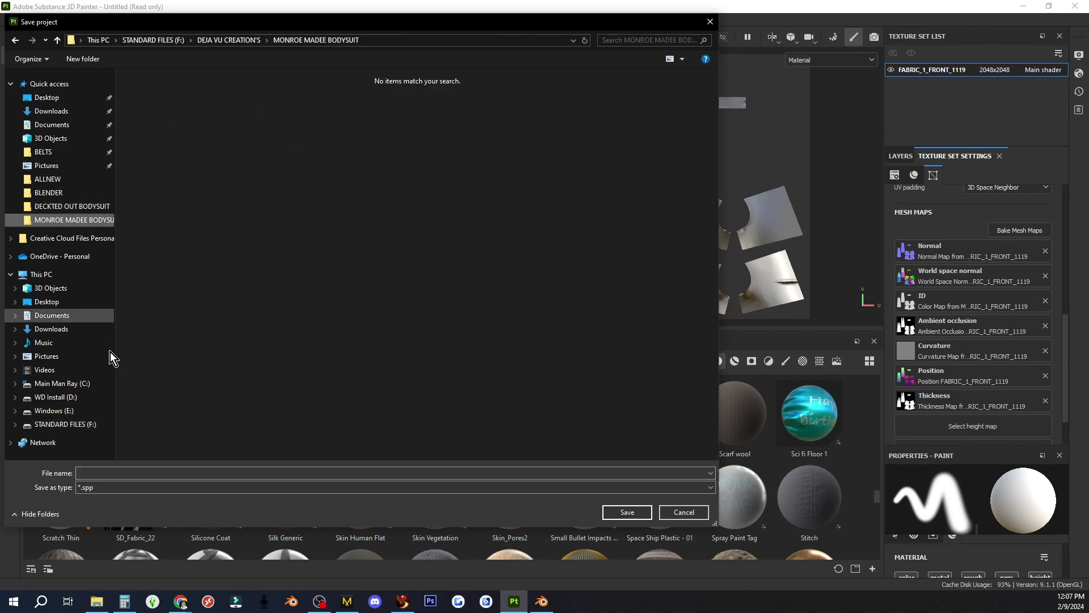
- Set the environment map in the display settings to Studio White Soft and view the bodysuit under it
left_click(1078, 55)
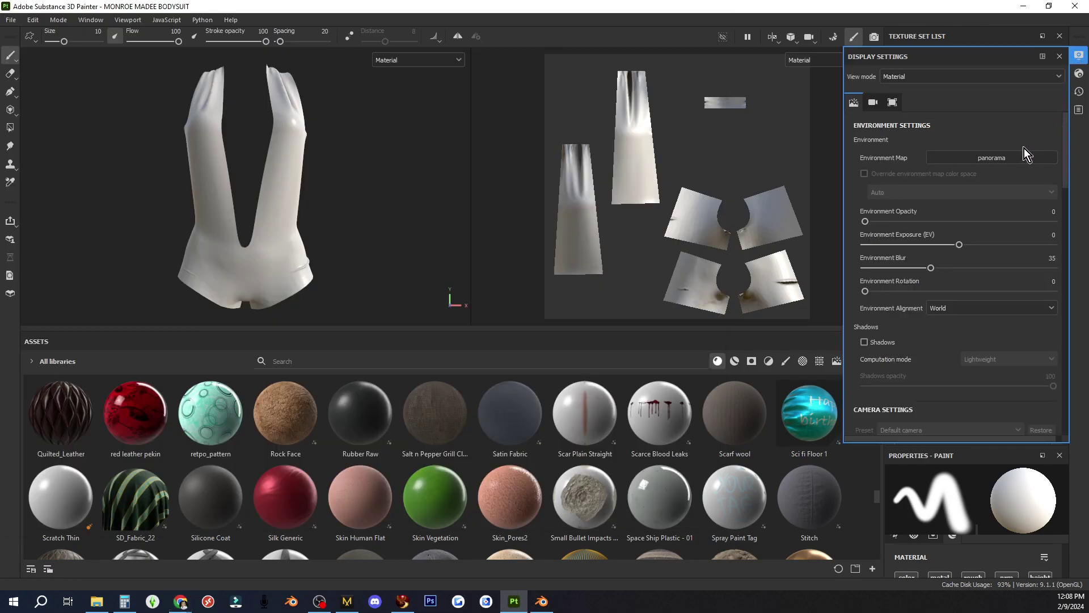
left_click(995, 158)
scroll(1027, 232, "down", 5)
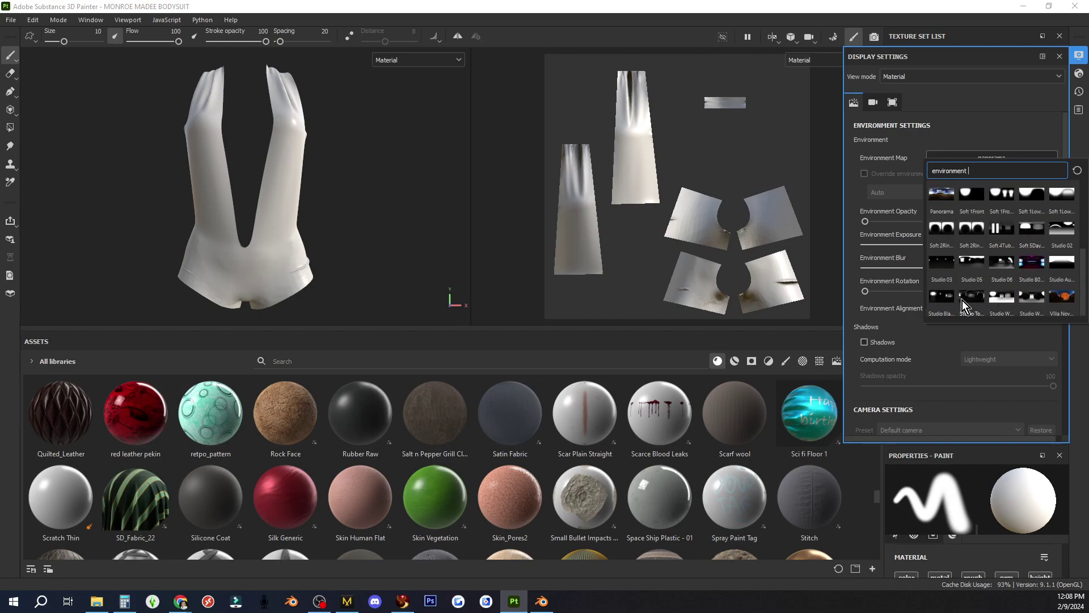
scroll(987, 298, "up", 3)
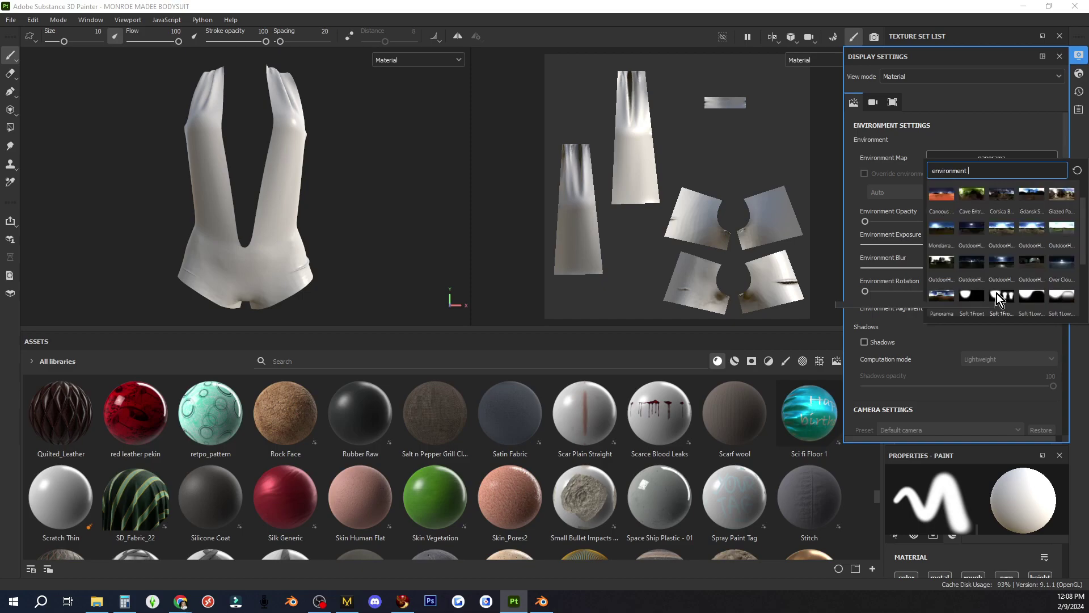
scroll(996, 294, "down", 3)
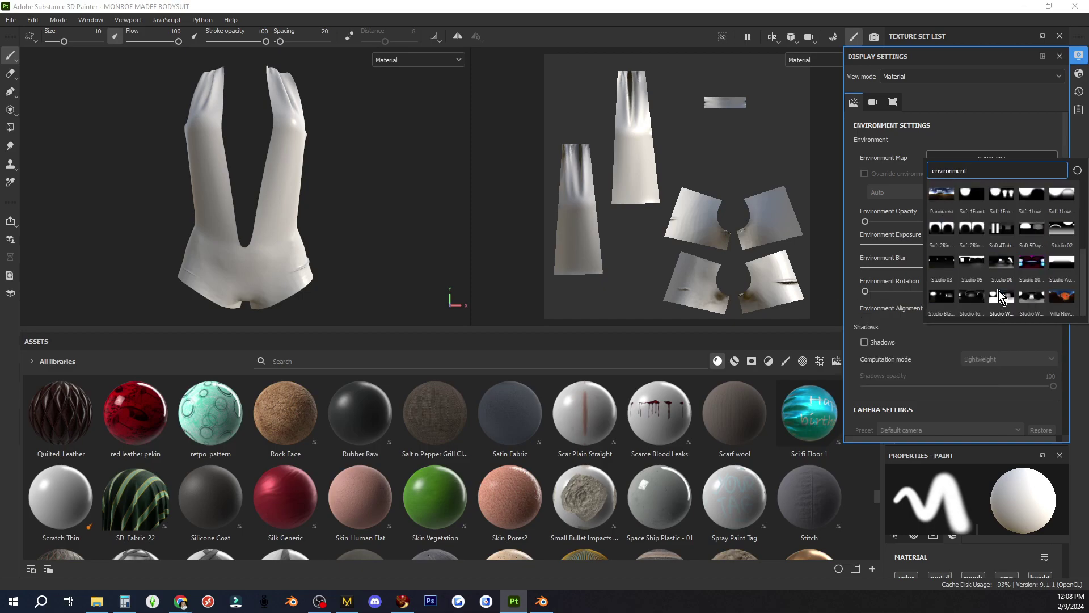
scroll(1005, 291, "up", 3)
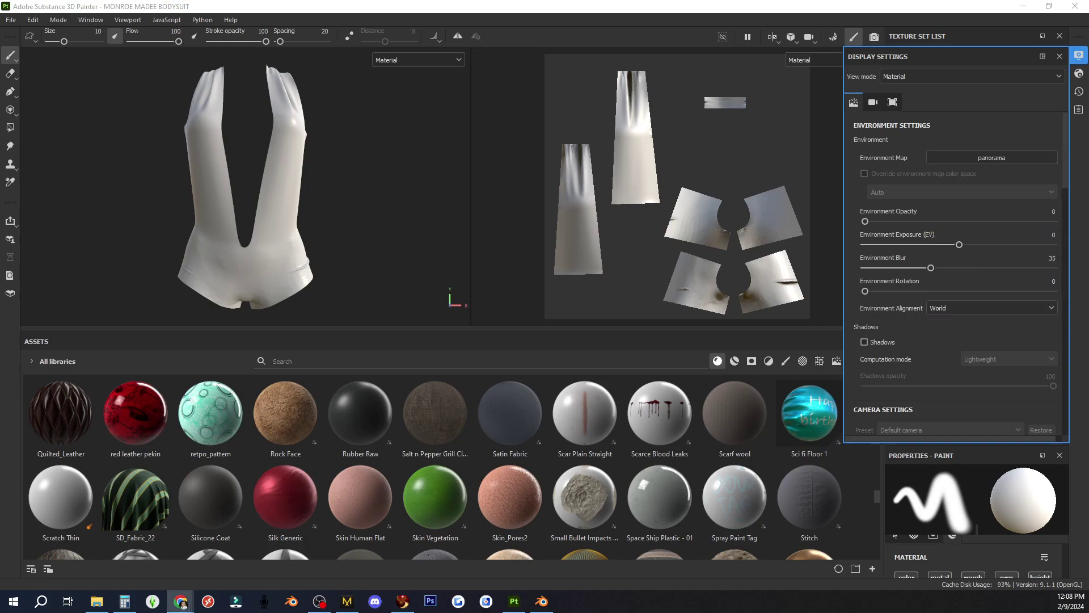
scroll(1003, 158, "up", 1)
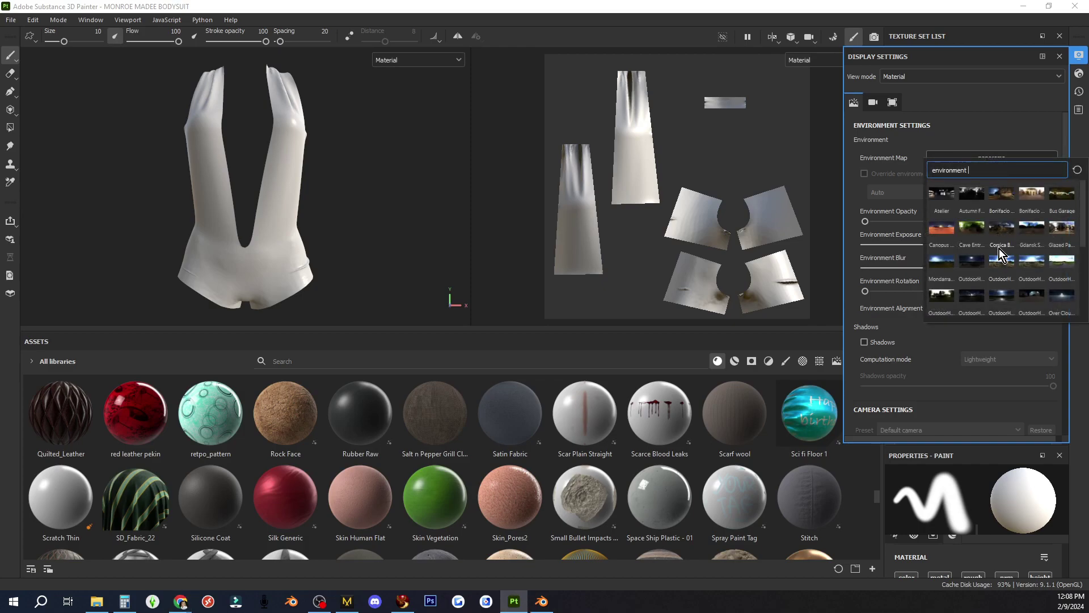
scroll(1002, 258, "down", 4)
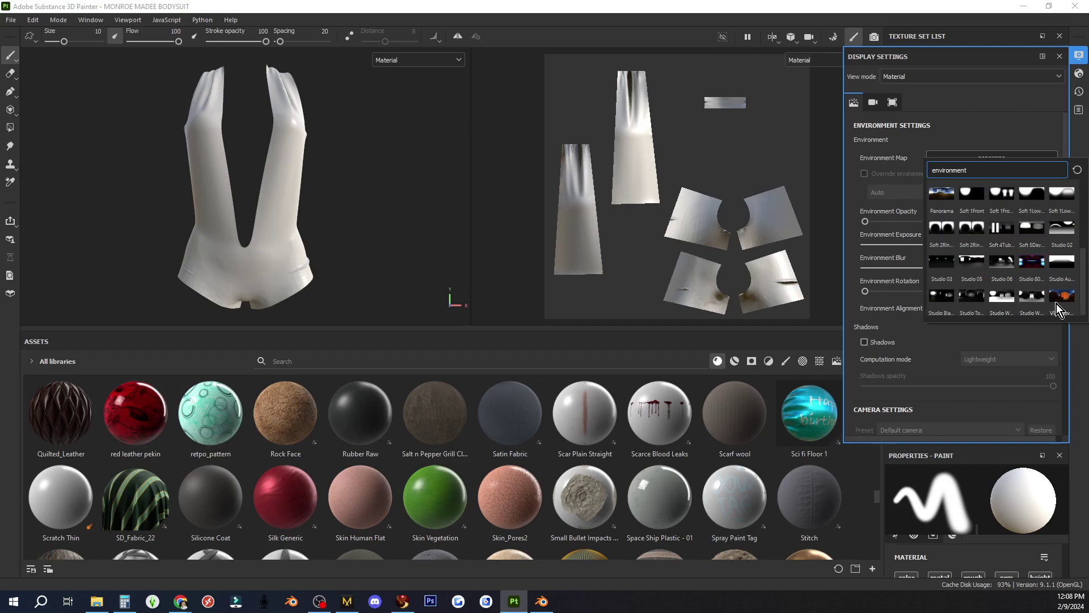
left_click(992, 296)
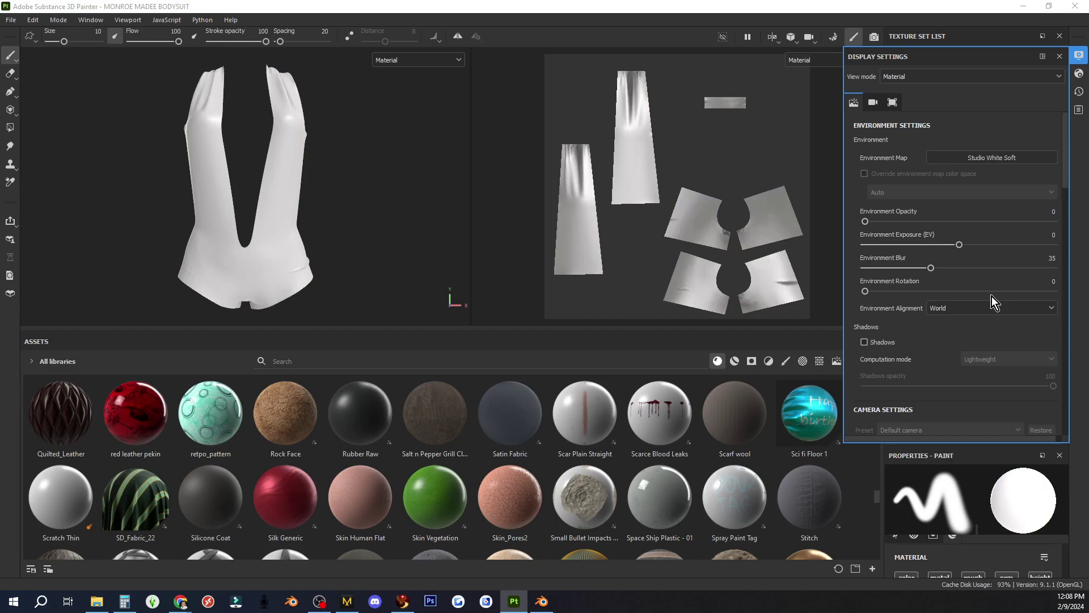
left_click_drag(462, 208, 385, 219, "alt")
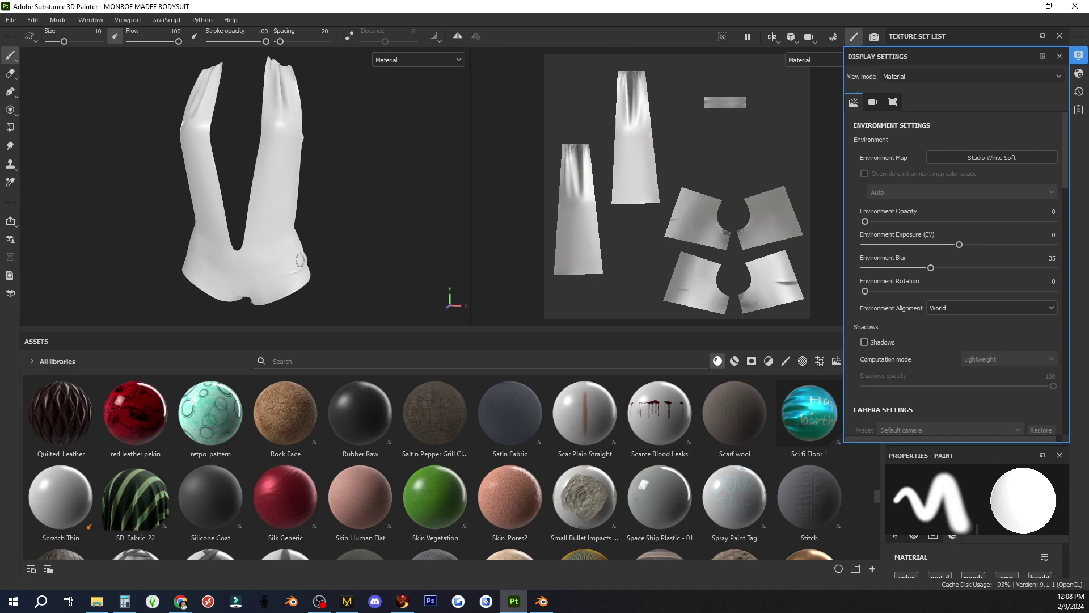
left_click_drag(300, 259, 324, 259, "alt")
- Filter the asset library to environment maps and look through the available ones
scroll(560, 486, "down", 3)
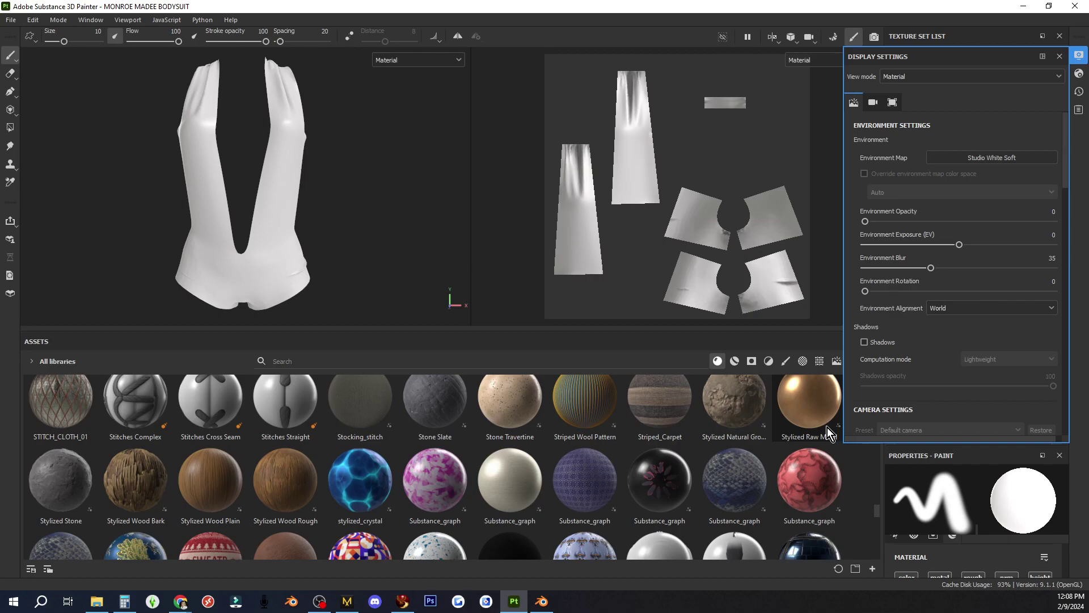
scroll(798, 445, "down", 3)
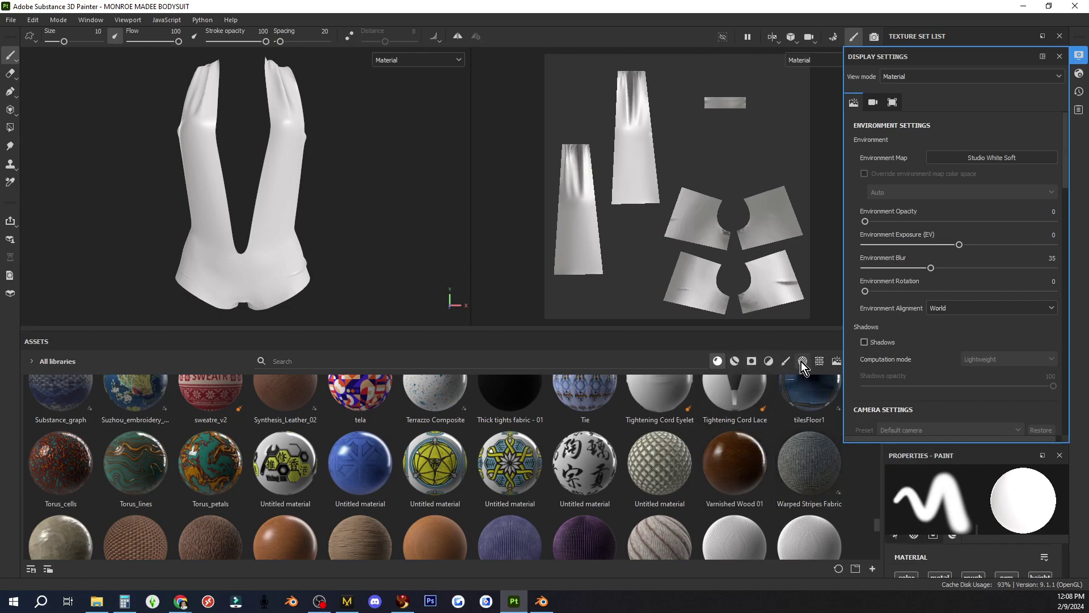
left_click(835, 363)
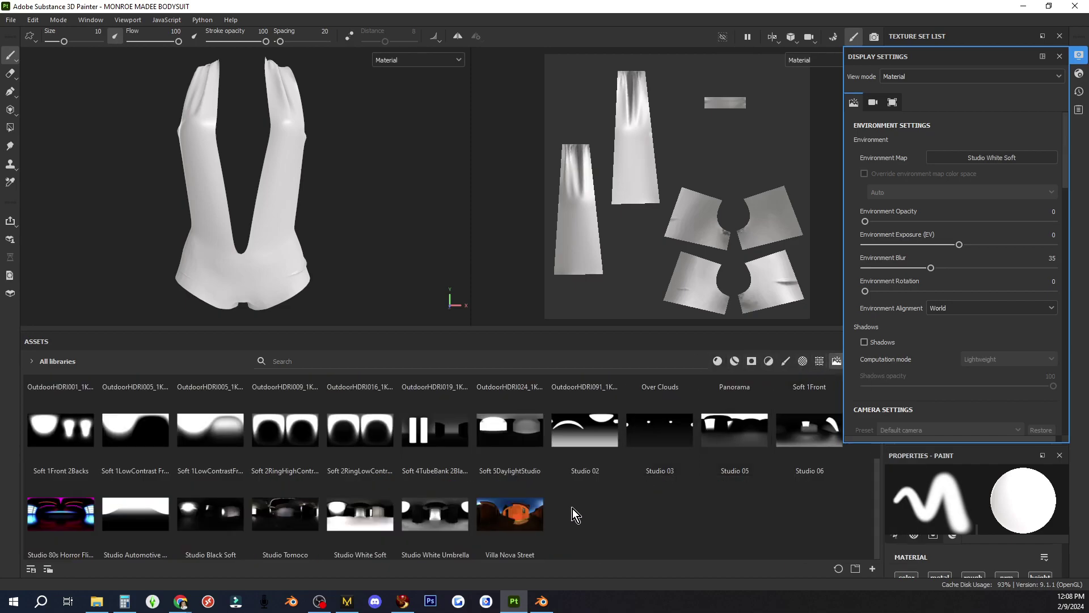
scroll(573, 510, "up", 2)
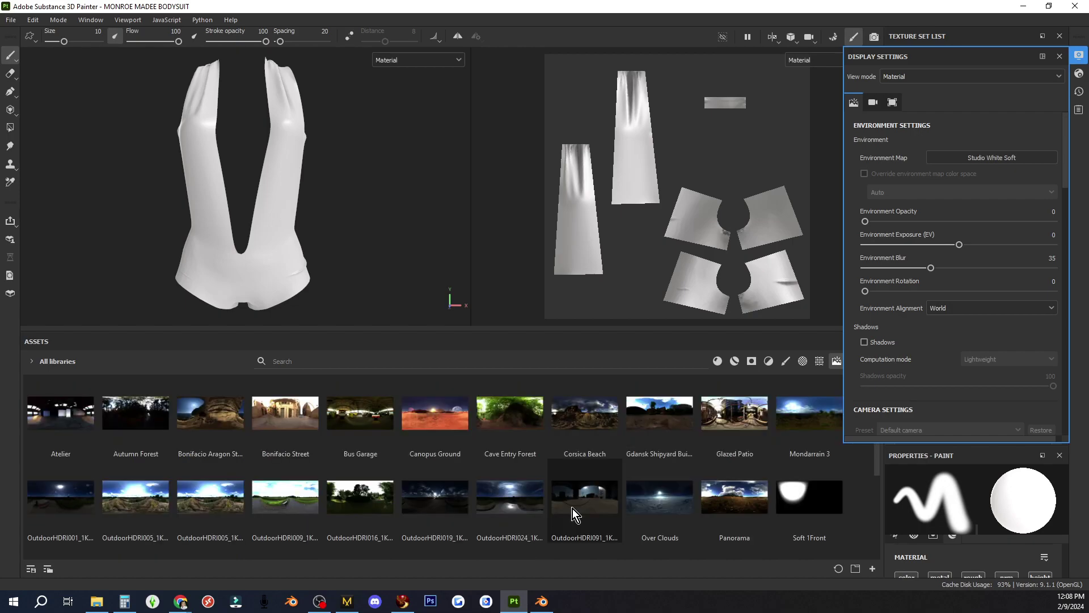
scroll(573, 508, "down", 2)
- Add all five EXR files from folder 1 inside the Desktop's ENVIROMENT LIGHTNG folder to a new resource import
left_click(873, 568)
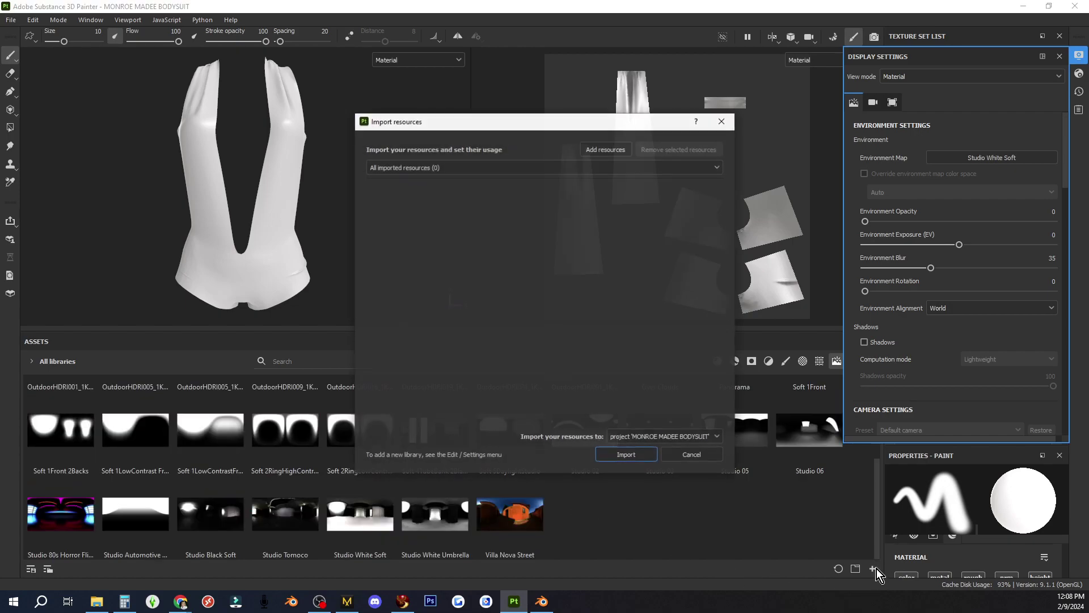
left_click(599, 151)
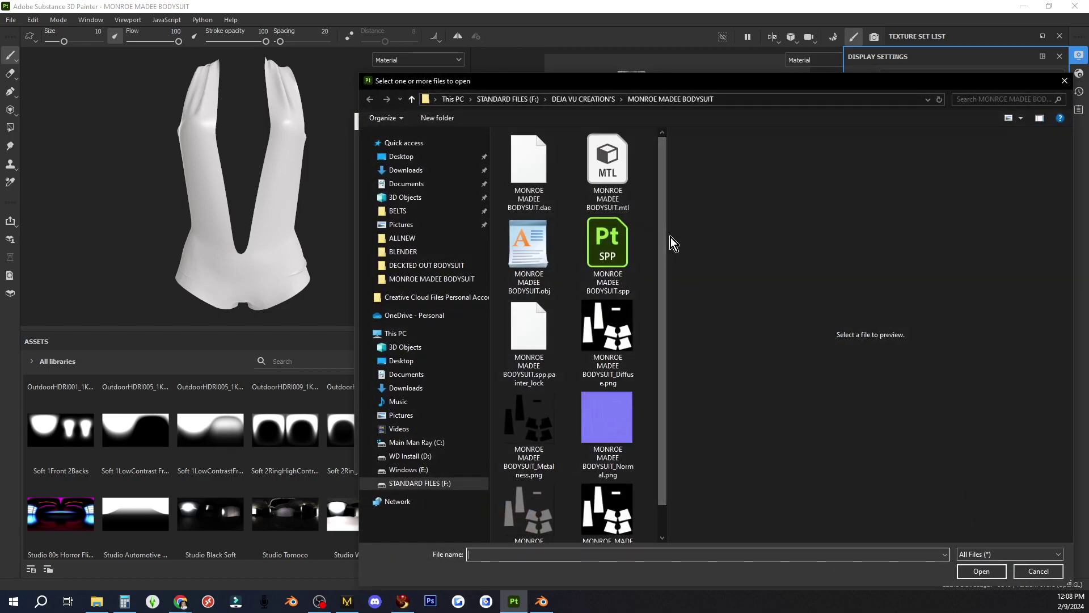
left_click_drag(667, 236, 1030, 249)
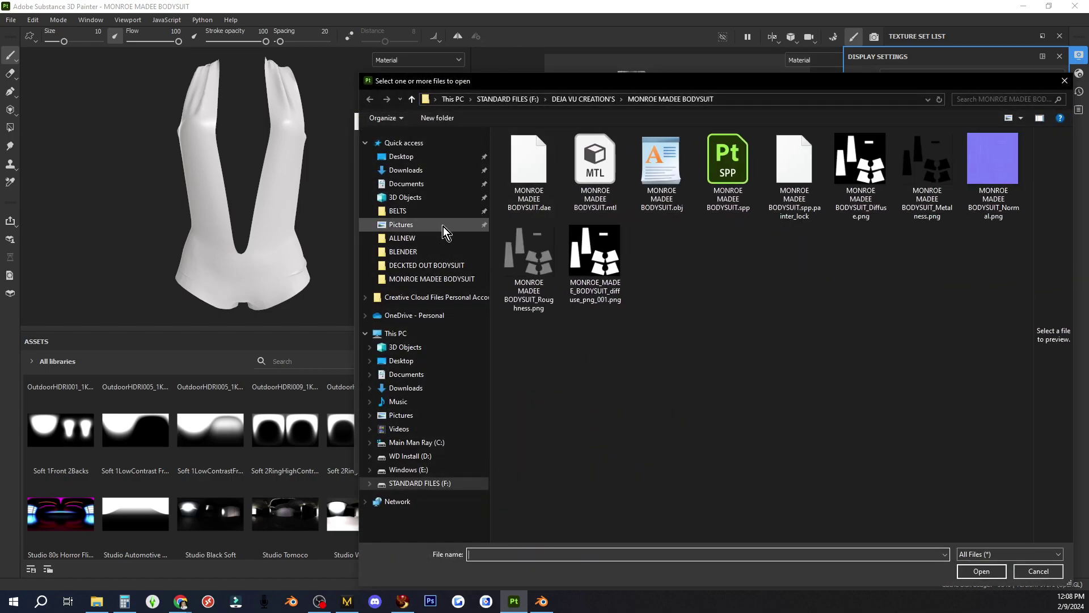
left_click(402, 157)
scroll(869, 388, "down", 3)
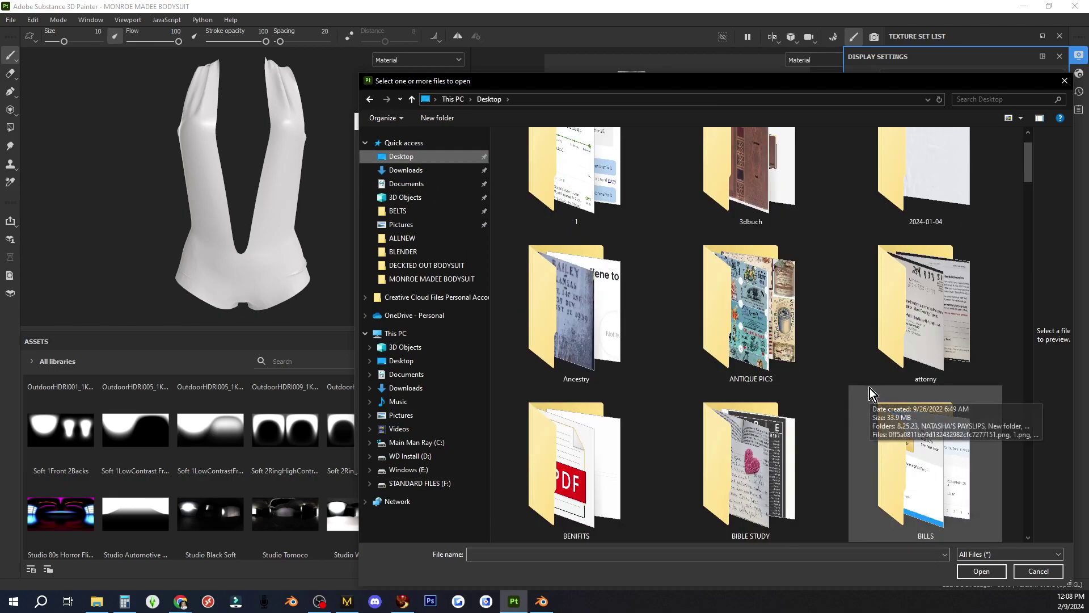
scroll(869, 388, "down", 2)
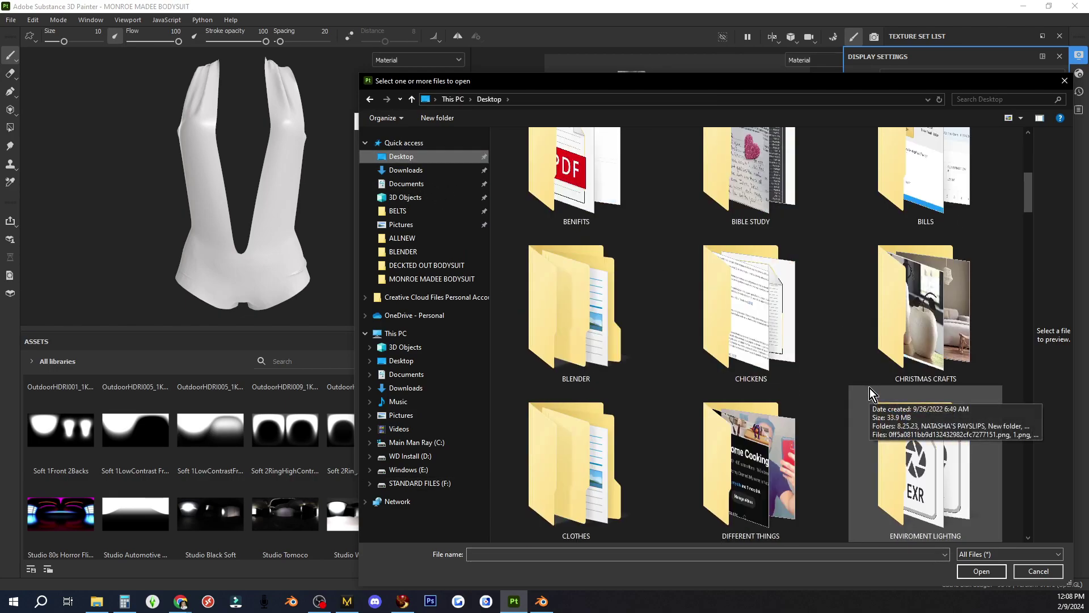
double_click(894, 458)
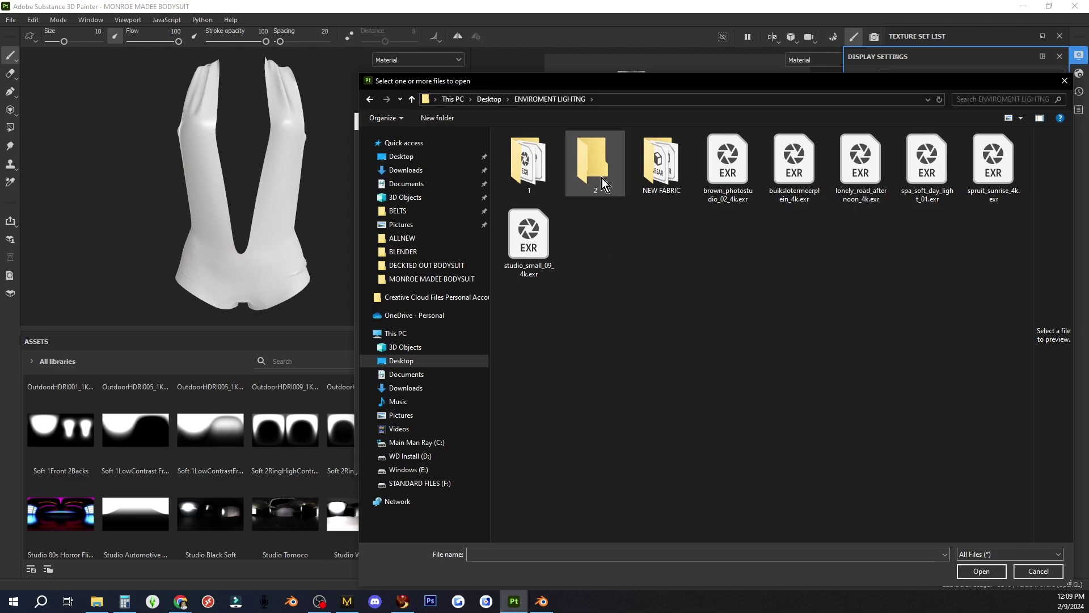
double_click(525, 168)
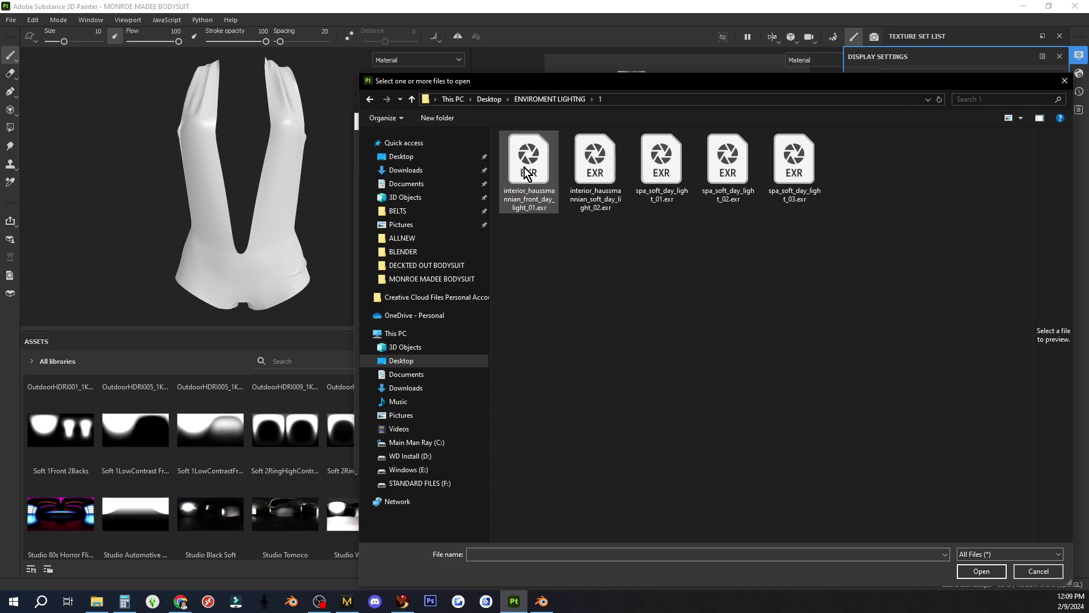
left_click(524, 168)
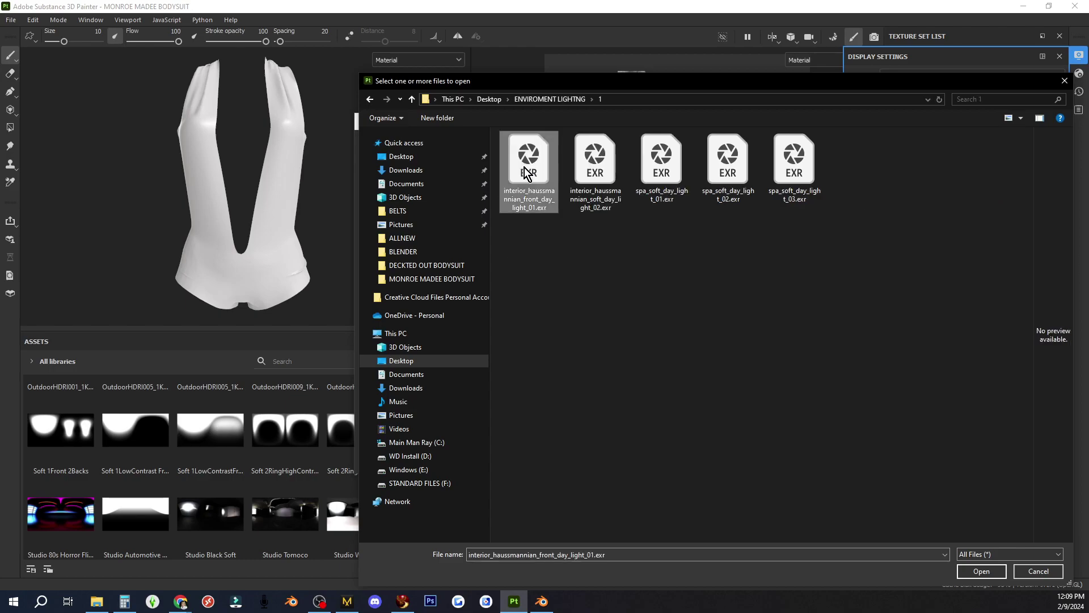
left_click(798, 175, "shift")
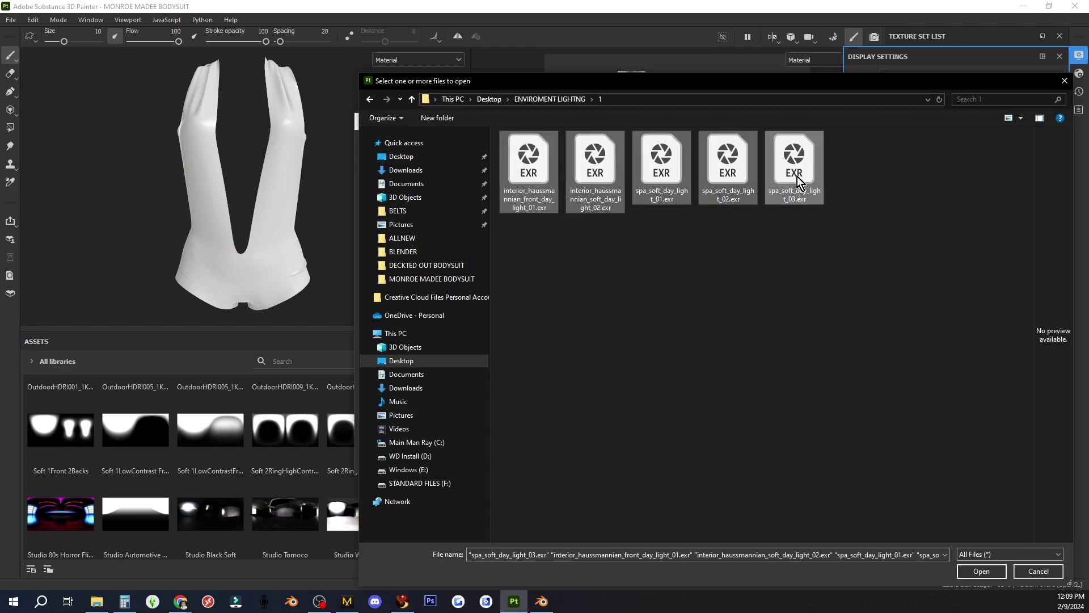
left_click(986, 573)
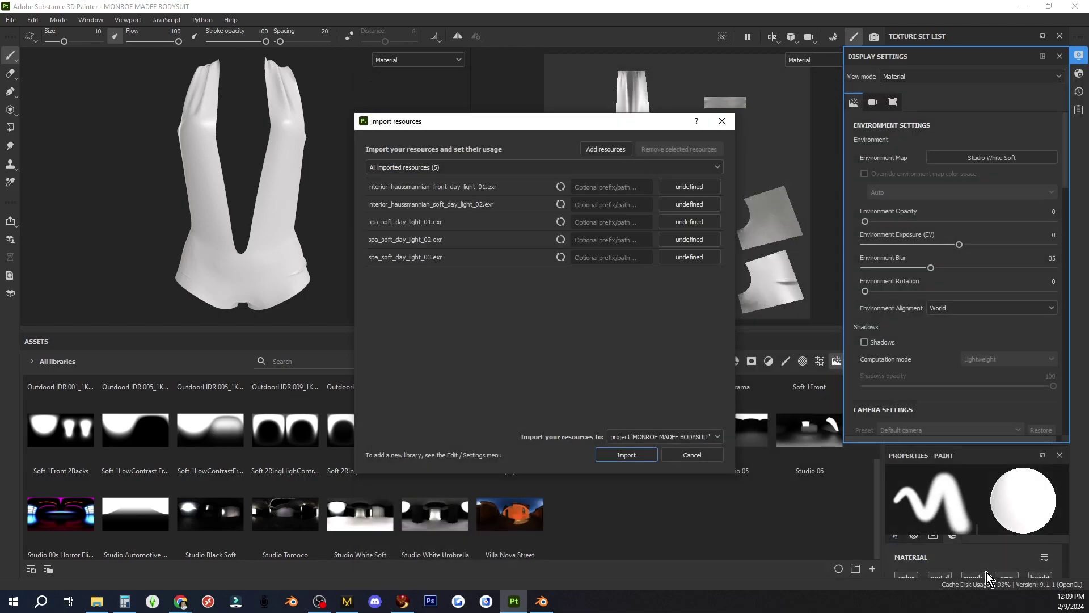
- Set the usage of all five EXR files to environment and import them into the project 'MONROE MADEE BODYSUIT'
left_click(695, 186)
left_click(734, 210)
left_click(716, 205)
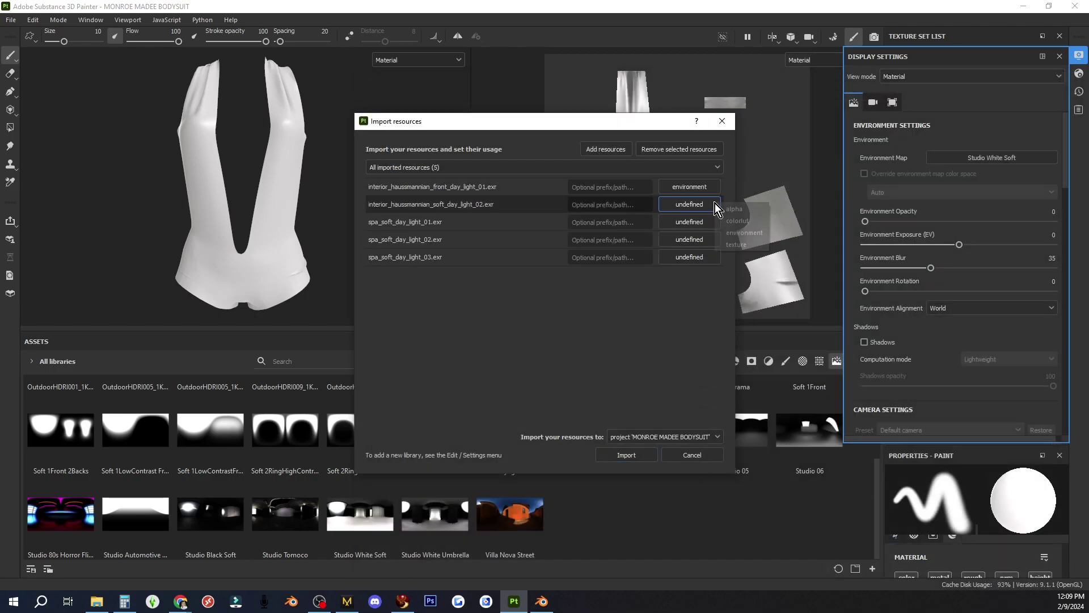
left_click(742, 228)
left_click(695, 221)
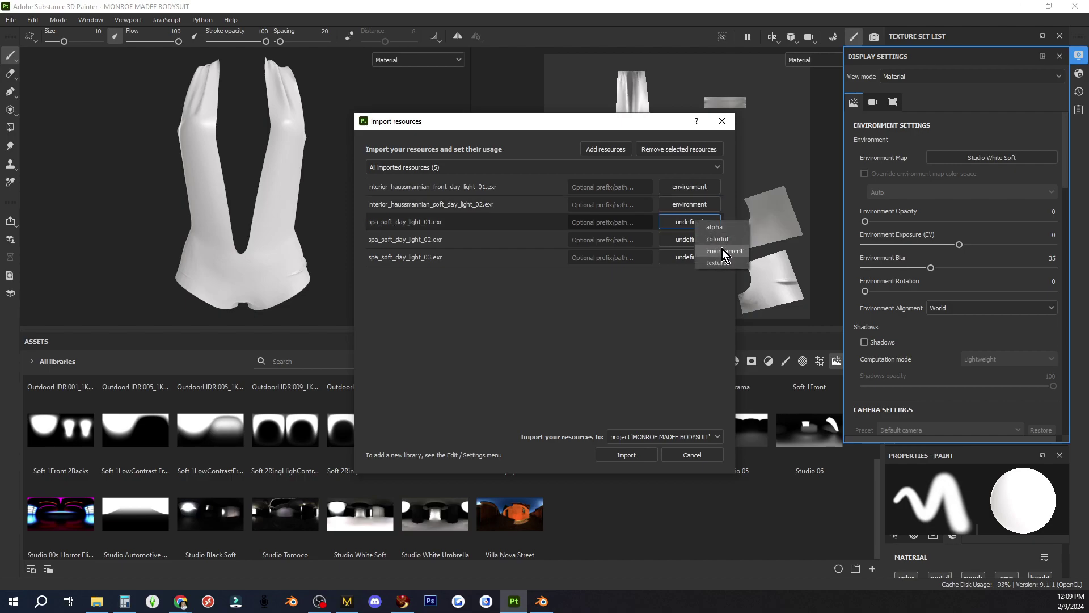
left_click(722, 253)
left_click(699, 241)
left_click(720, 273)
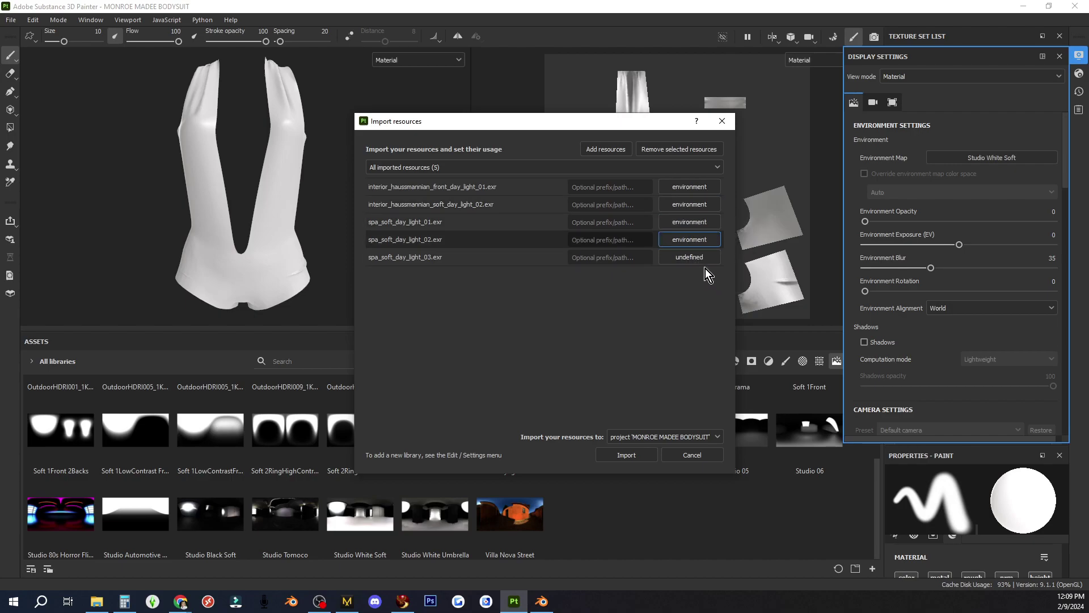
left_click(706, 261)
left_click(718, 287)
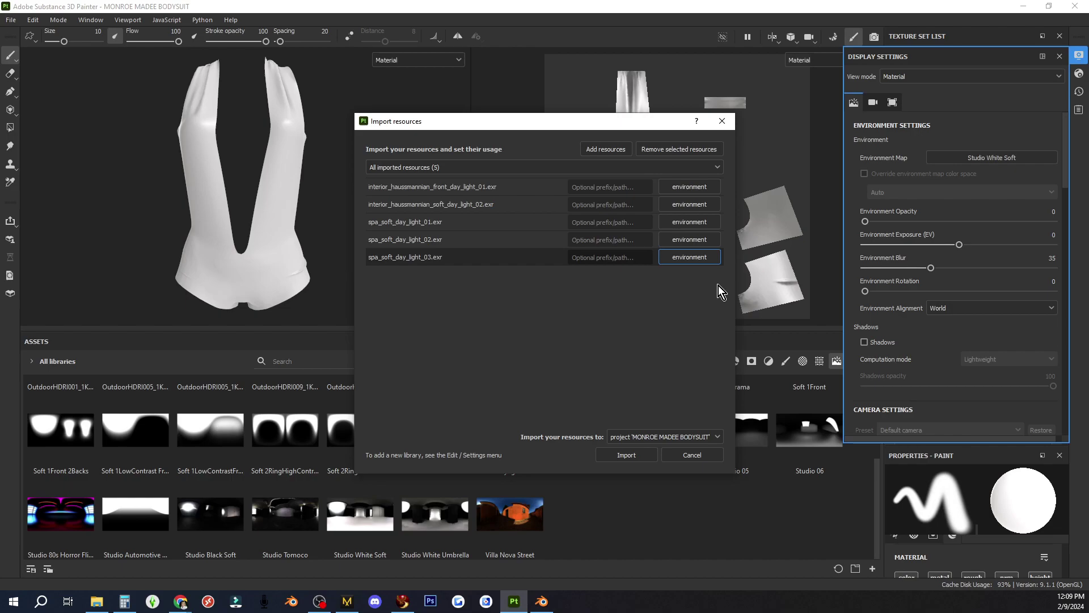
left_click(644, 456)
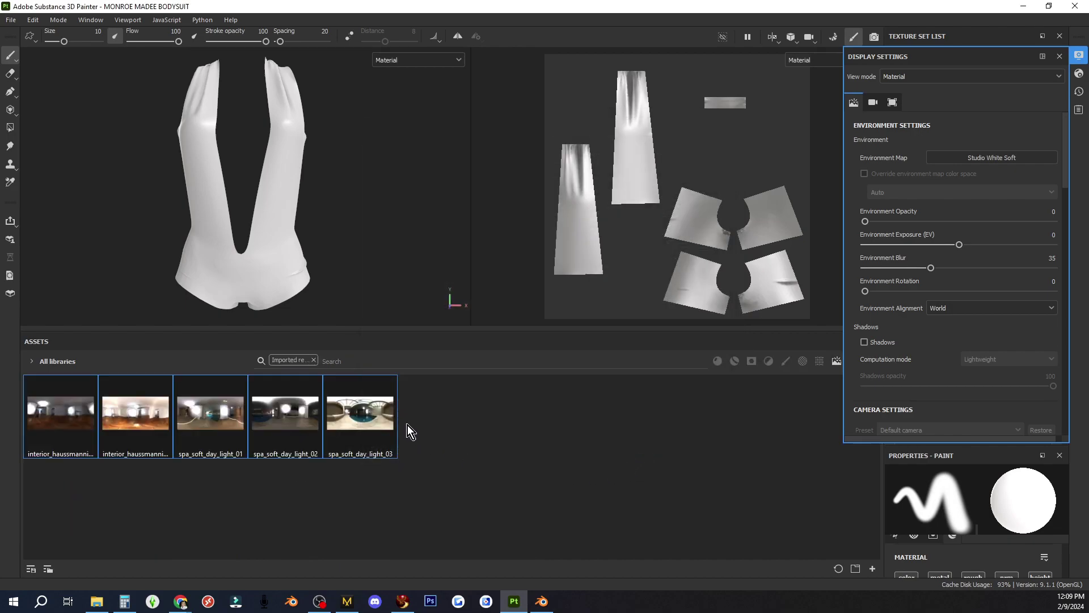
- Set the environment map to the imported interior_haussmannian_soft_day_light_02
left_click(382, 420)
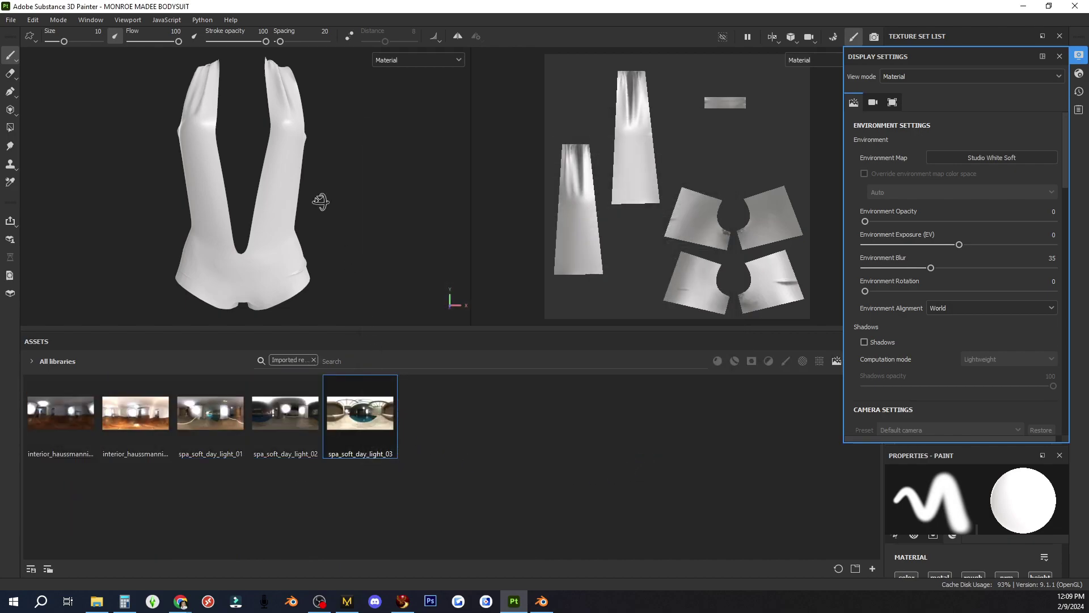
mouse_move(320, 202)
left_mouse_down("alt")
mouse_move(194, 187)
mouse_move(147, 209)
mouse_move(316, 212)
left_mouse_up("alt")
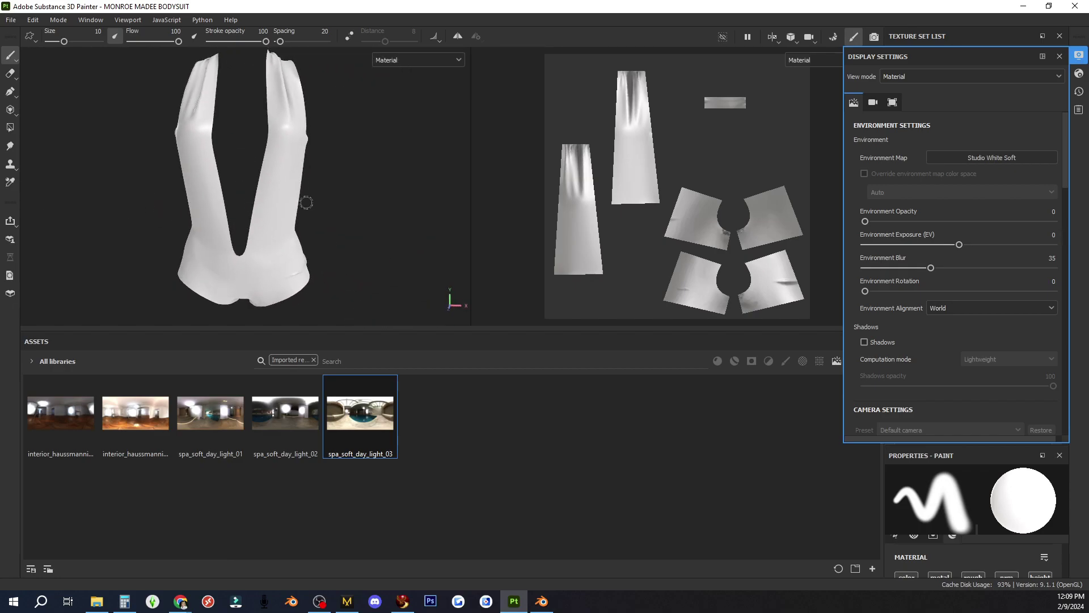
middle_click_drag(306, 202, 337, 206, "alt")
left_click(155, 421)
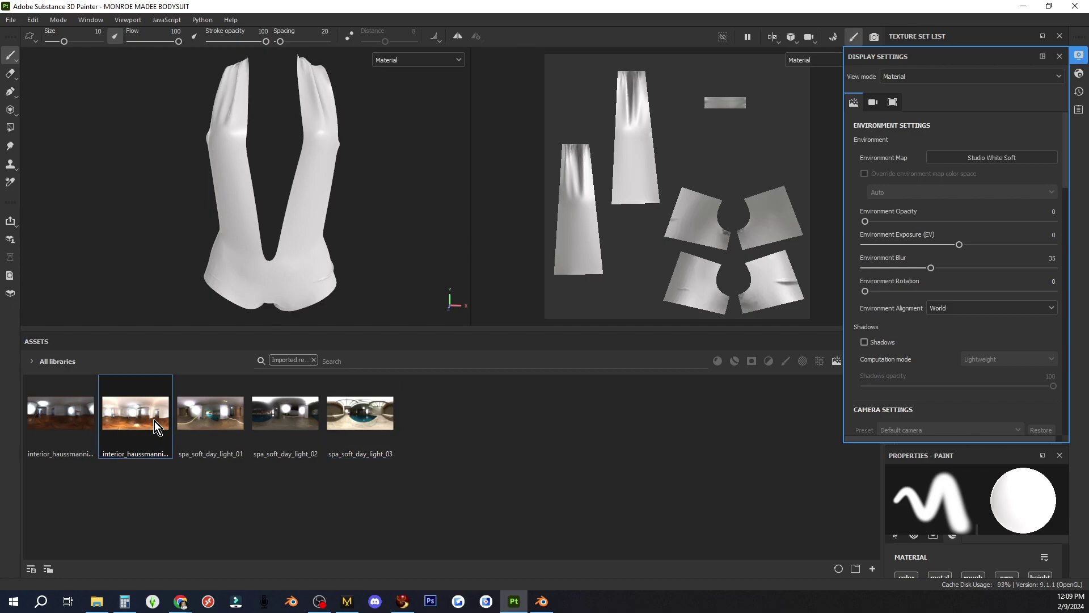
left_click(988, 157)
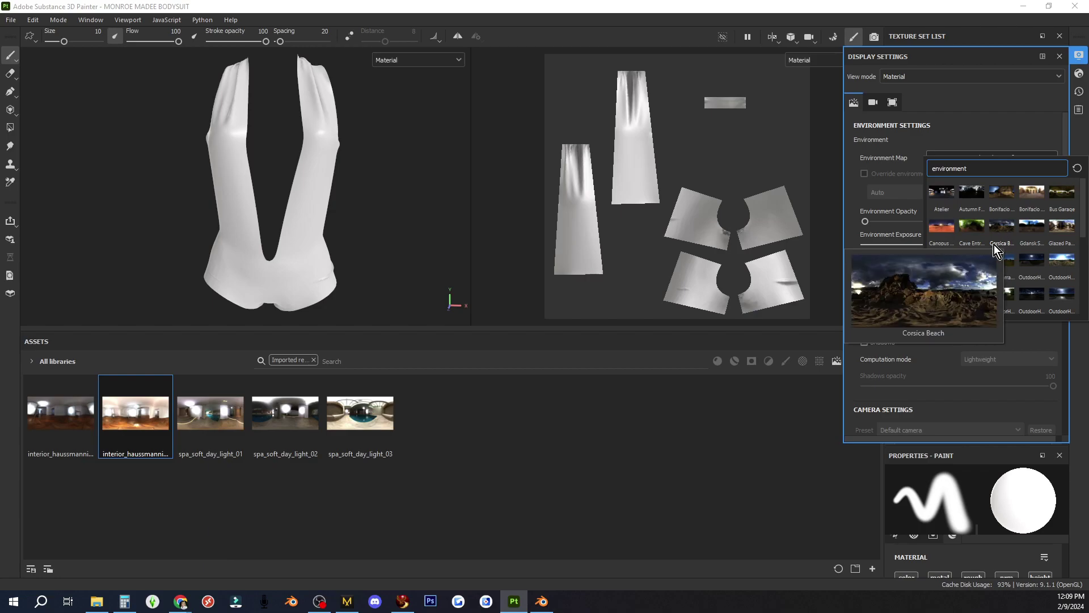
left_click(972, 259)
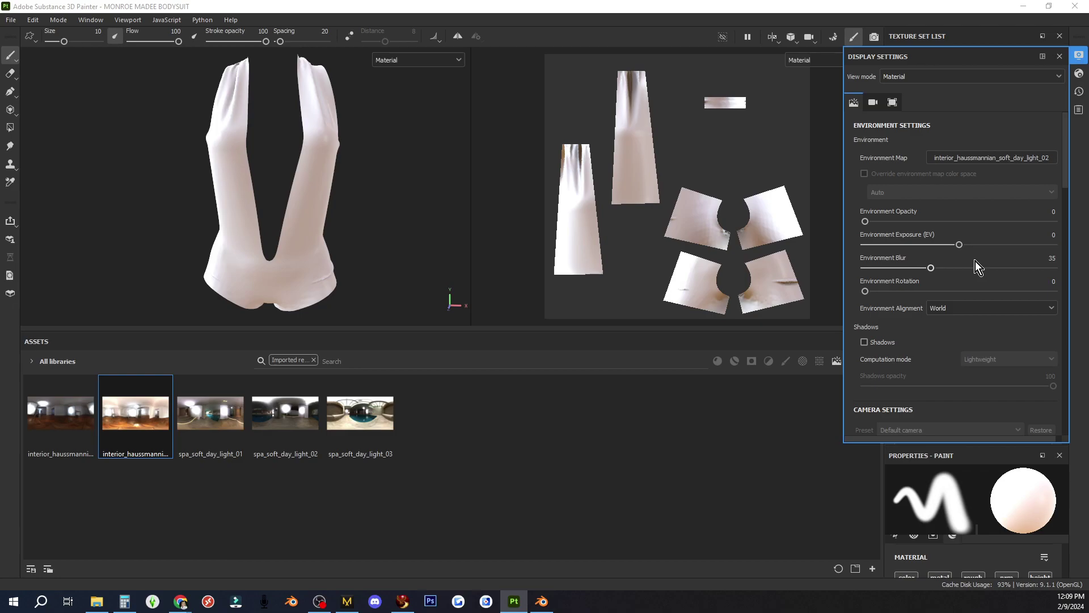
- Set the environment map to spa_soft_day_light_03, view the bodysuit under it, and close the display settings
left_click(1011, 158)
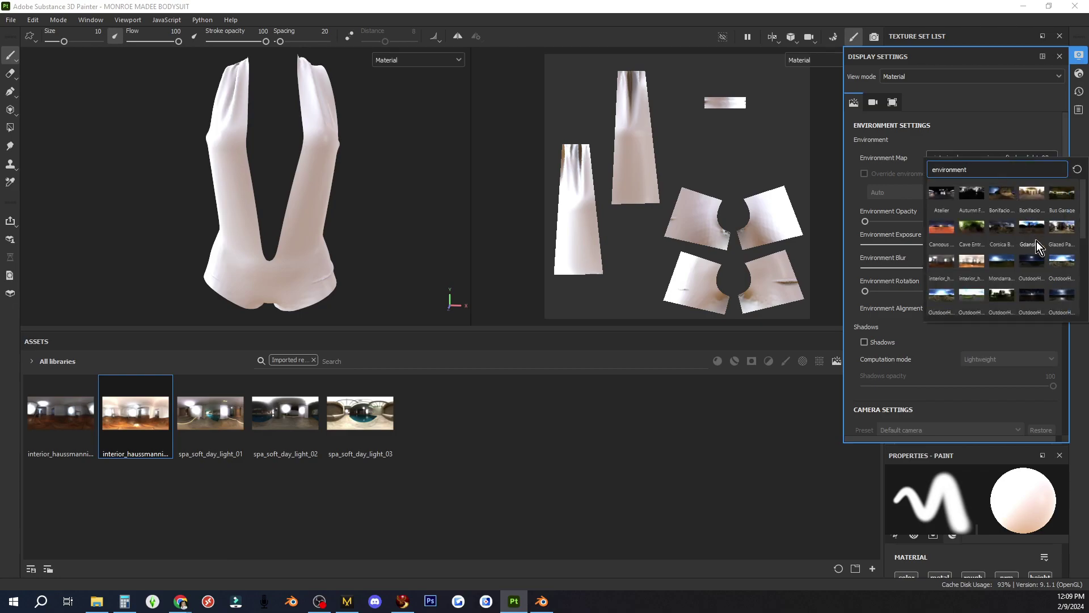
scroll(1041, 250, "down", 3)
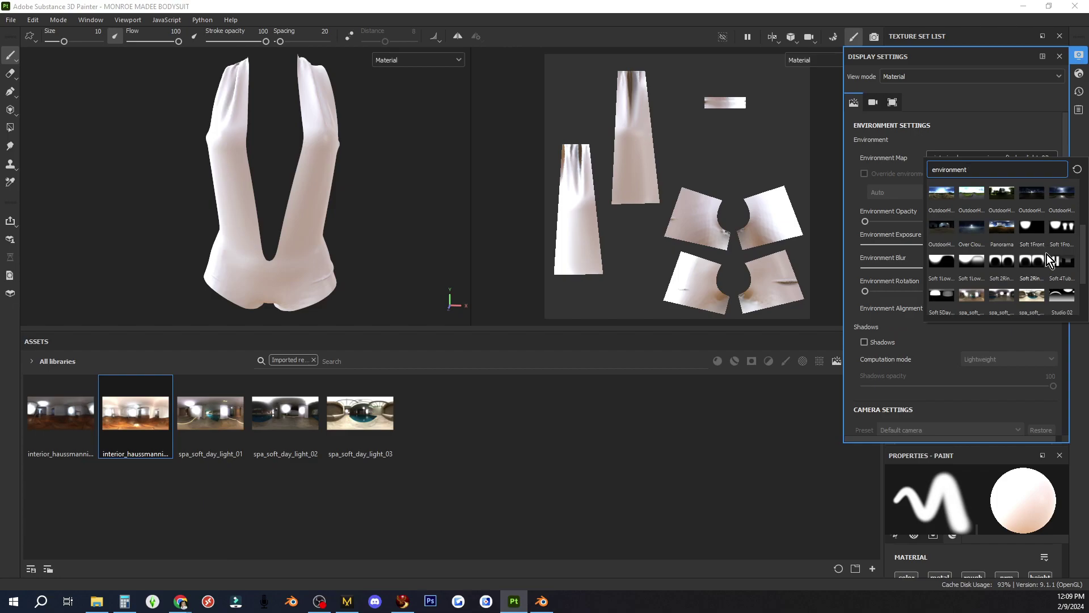
left_click(1037, 294)
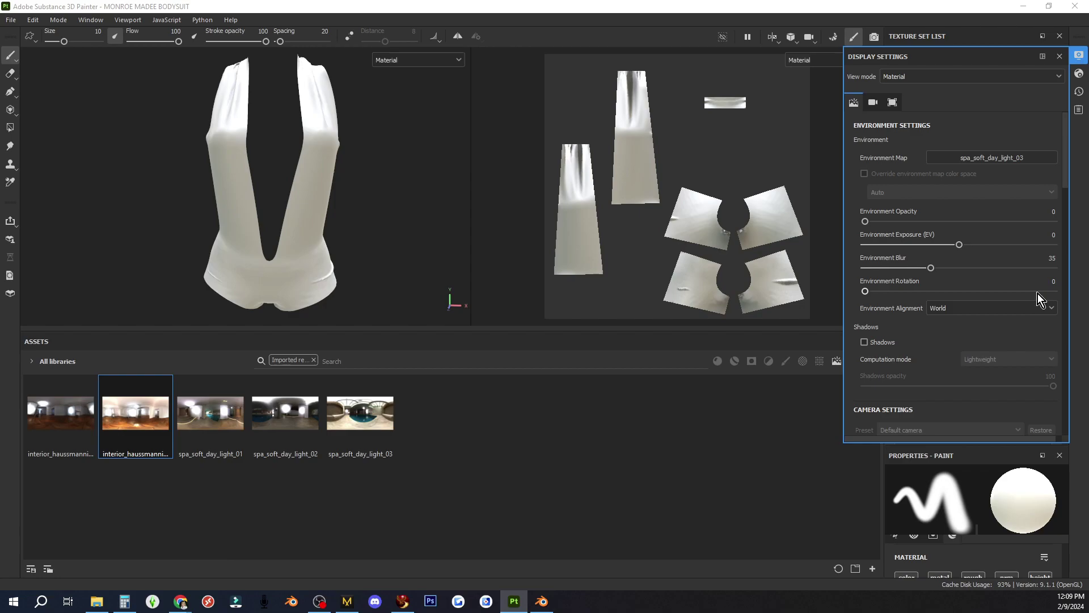
mouse_move(425, 237)
left_mouse_down("alt")
mouse_move(151, 214)
mouse_move(418, 219)
left_mouse_up("alt")
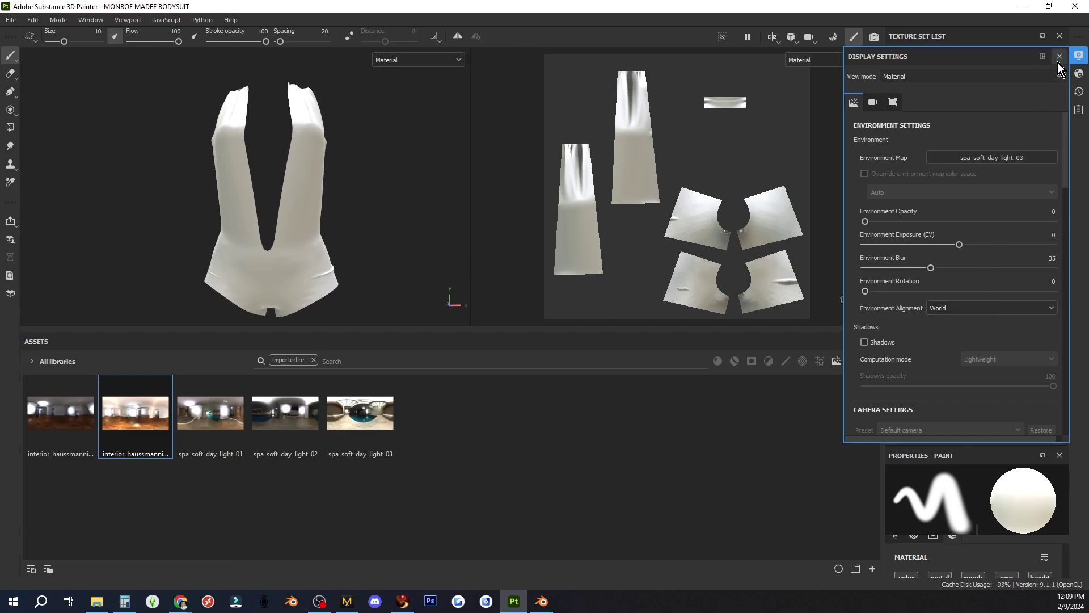
left_click(1059, 57)
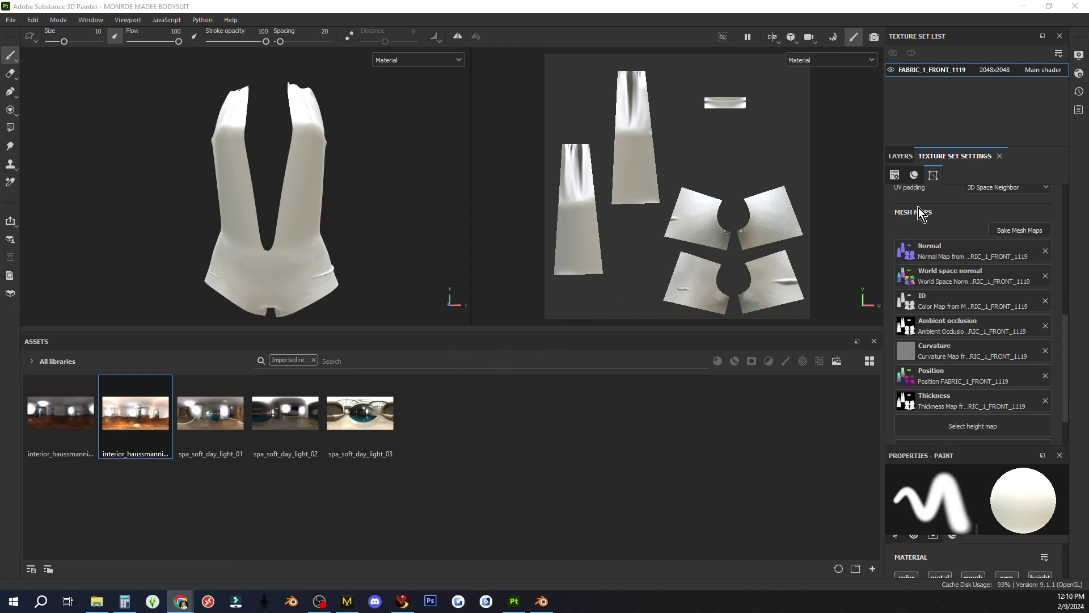
- Show the layer stack and list all materials in the asset library without the imported resources filter
left_click(906, 158)
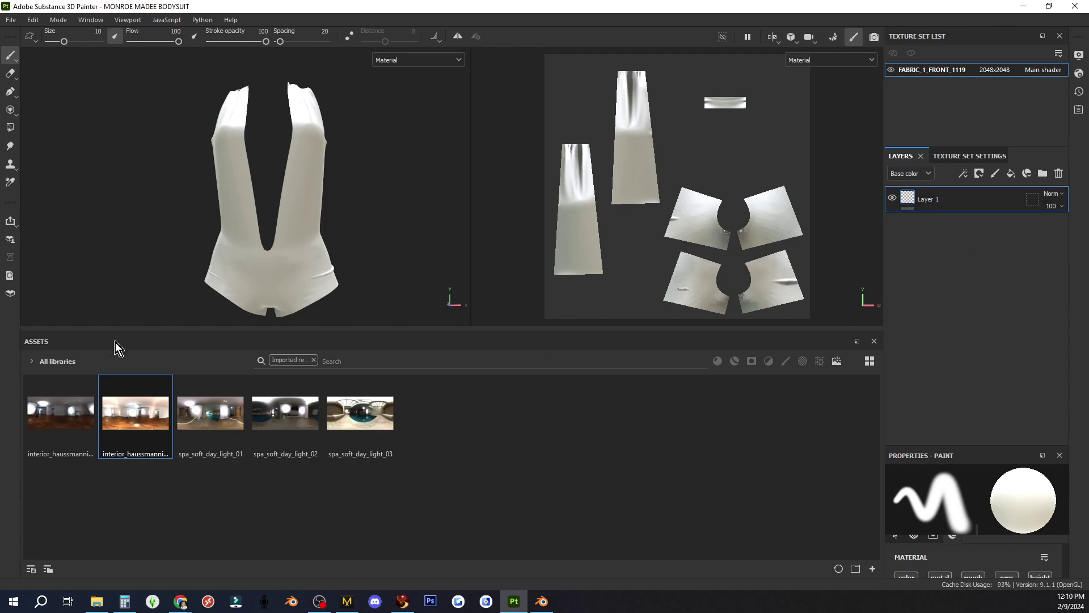
left_click(721, 362)
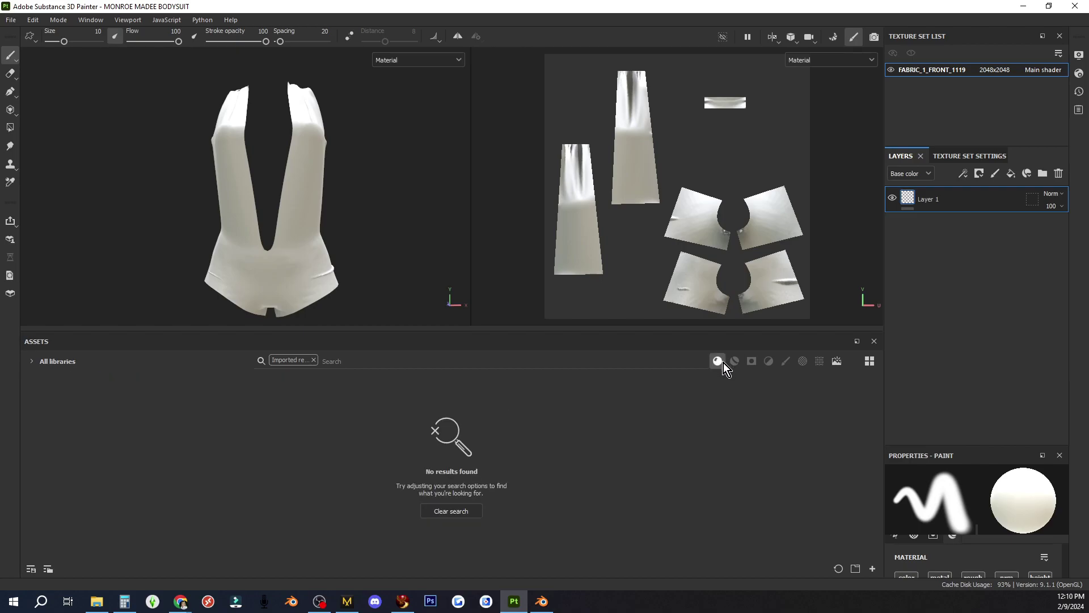
left_click(314, 360)
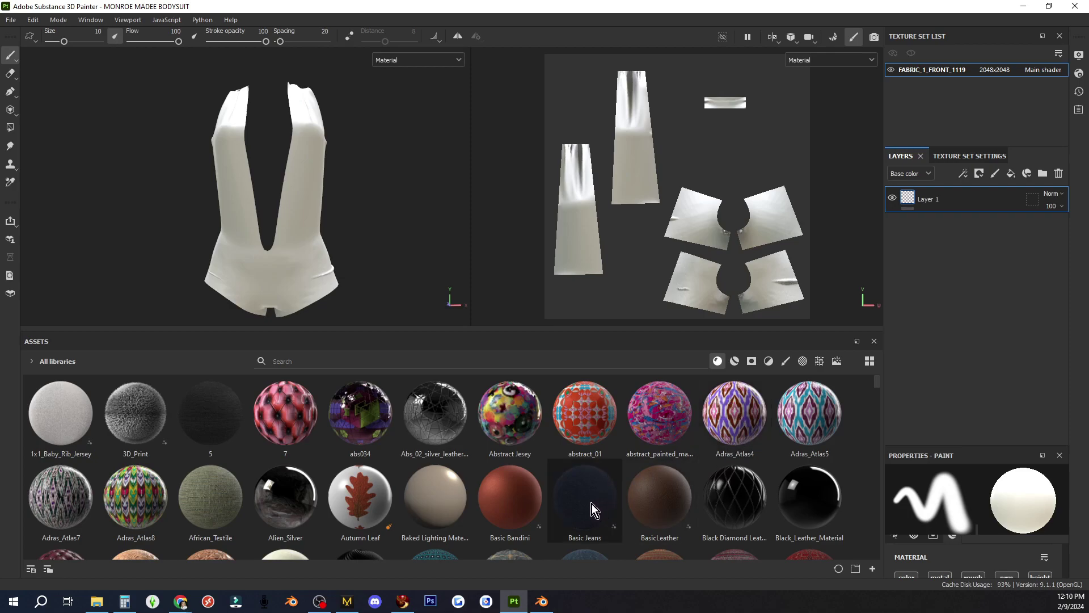
mouse_move(402, 504)
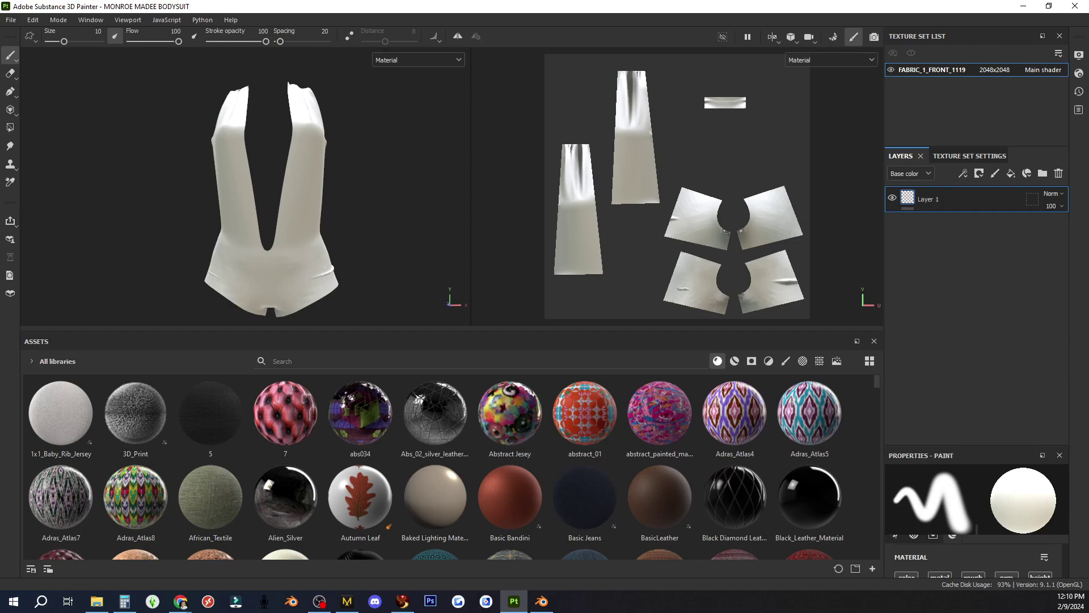
key("alt+Tab")
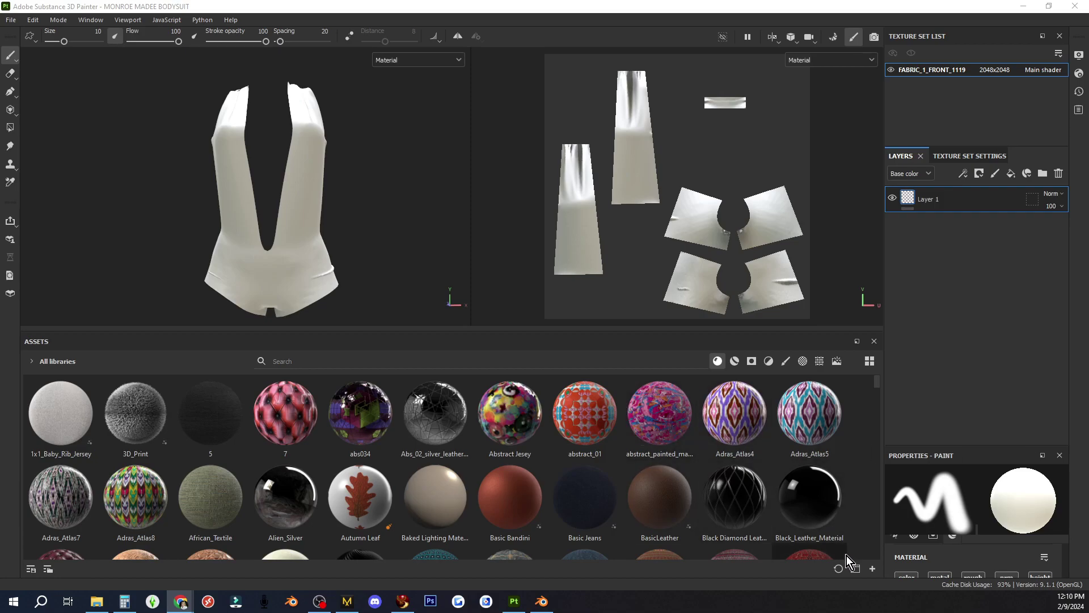
- Start a new resource import and browse the files in the NEW FABRIC folder inside ENVIROMENT LIGHTNG
left_click(874, 570)
left_click(873, 569)
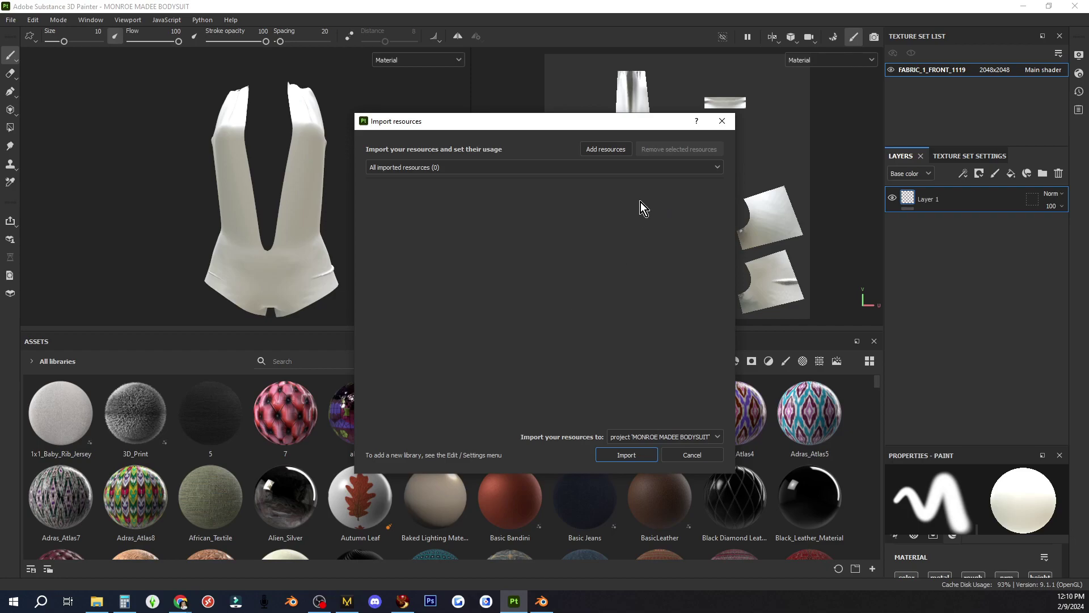
left_click(606, 148)
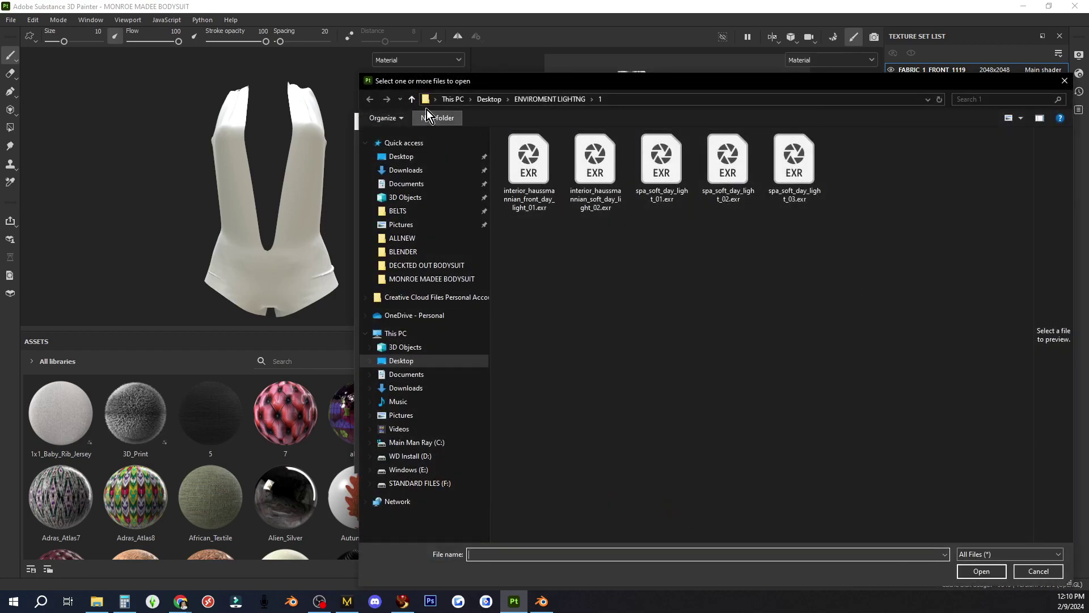
left_click(411, 99)
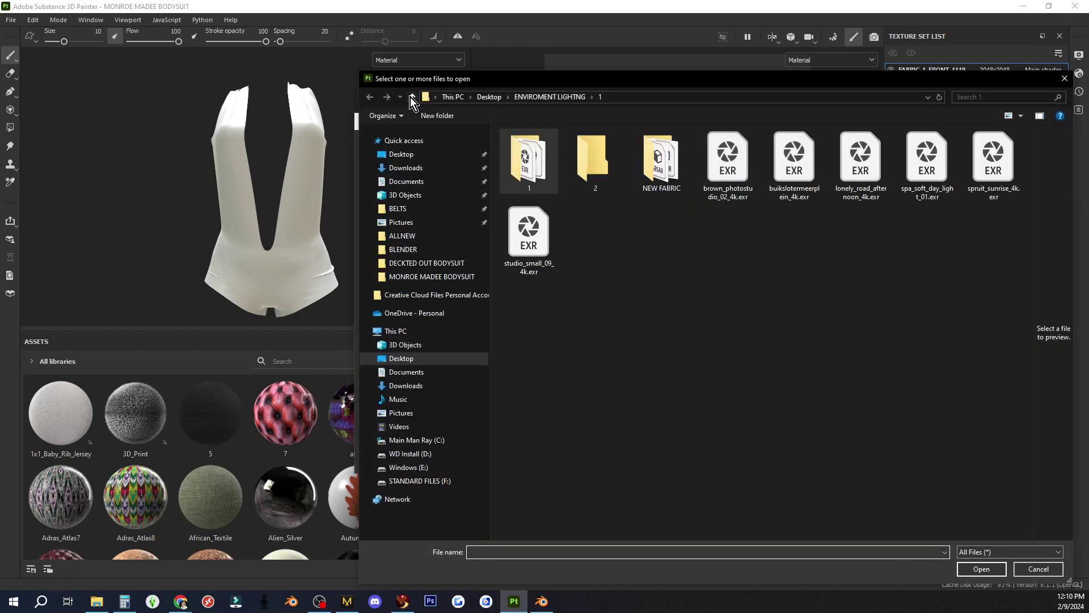
double_click(664, 176)
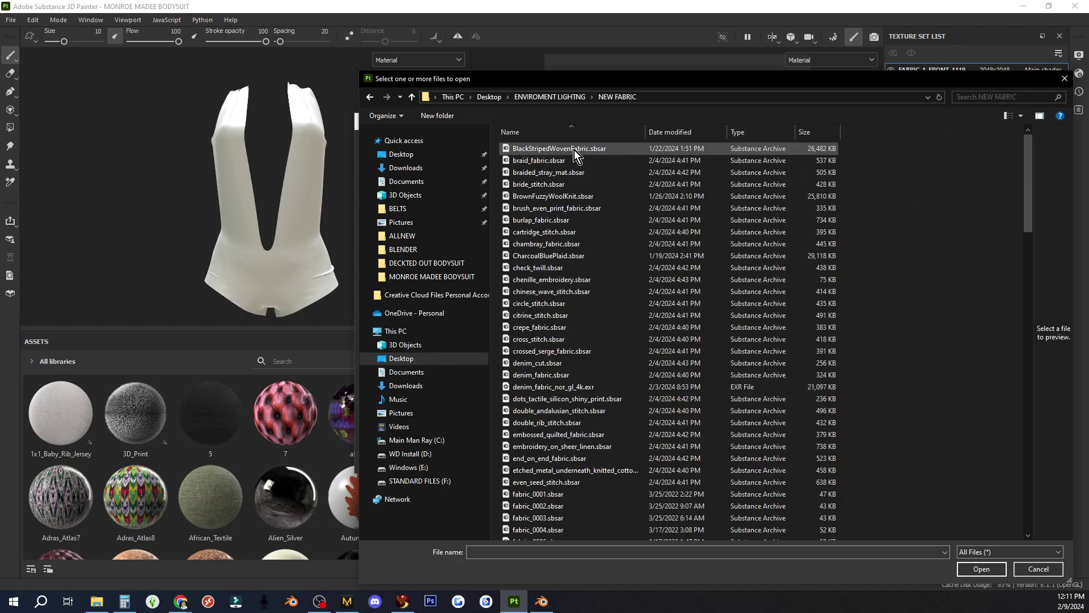
left_click(574, 150)
scroll(580, 187, "down", 7)
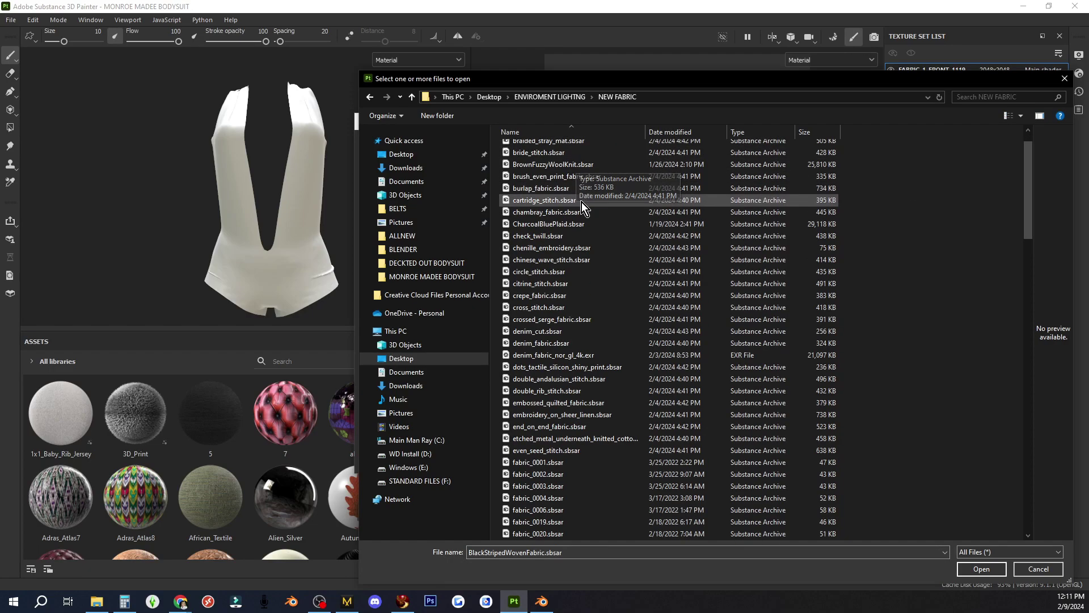
scroll(579, 267, "up", 7)
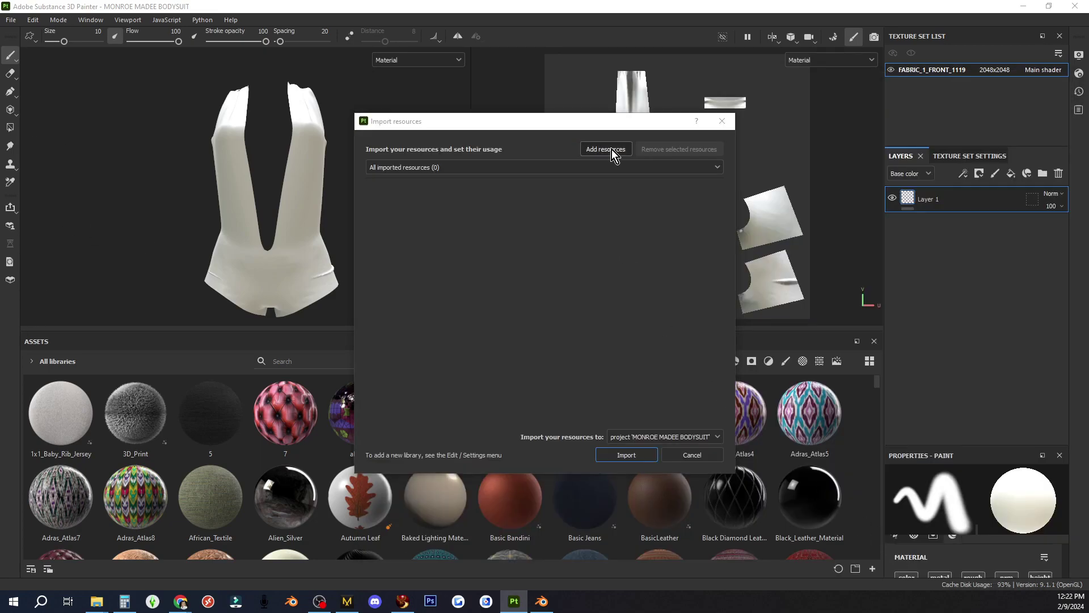
- Add all files in the NEW FABRIC folder, from BlackStripedWovenFabric.sbsar to wool_with_wisps.sbsar, to the resource import
left_click(606, 149)
mouse_move(951, 101)
left_mouse_down()
mouse_move(803, 60)
mouse_move(936, 85)
left_mouse_up()
left_click(571, 149)
scroll(601, 500, "down", 20)
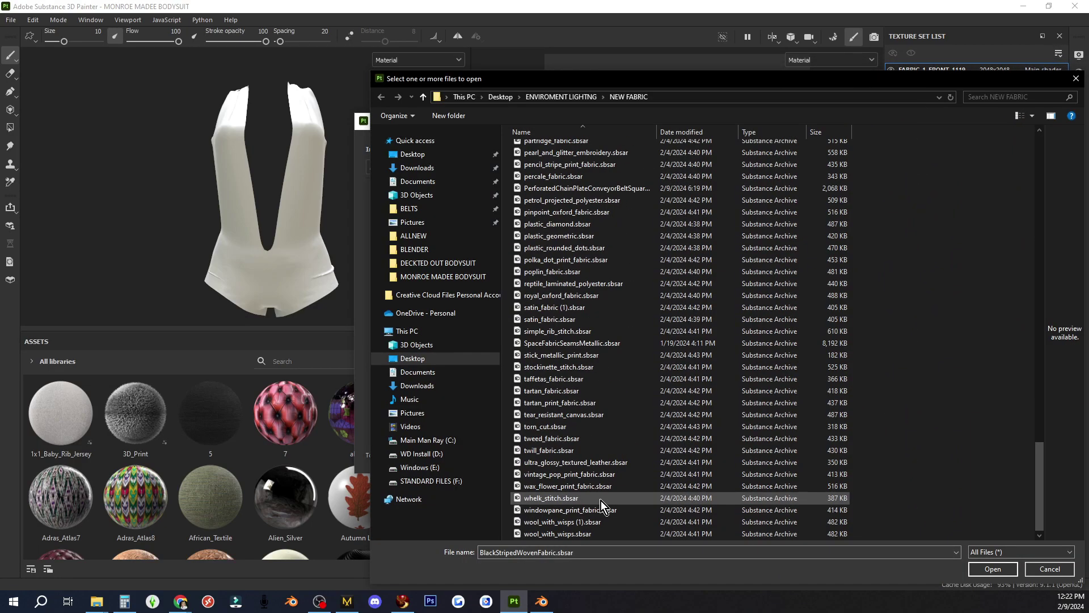
left_click(600, 533, "shift")
left_click(991, 570)
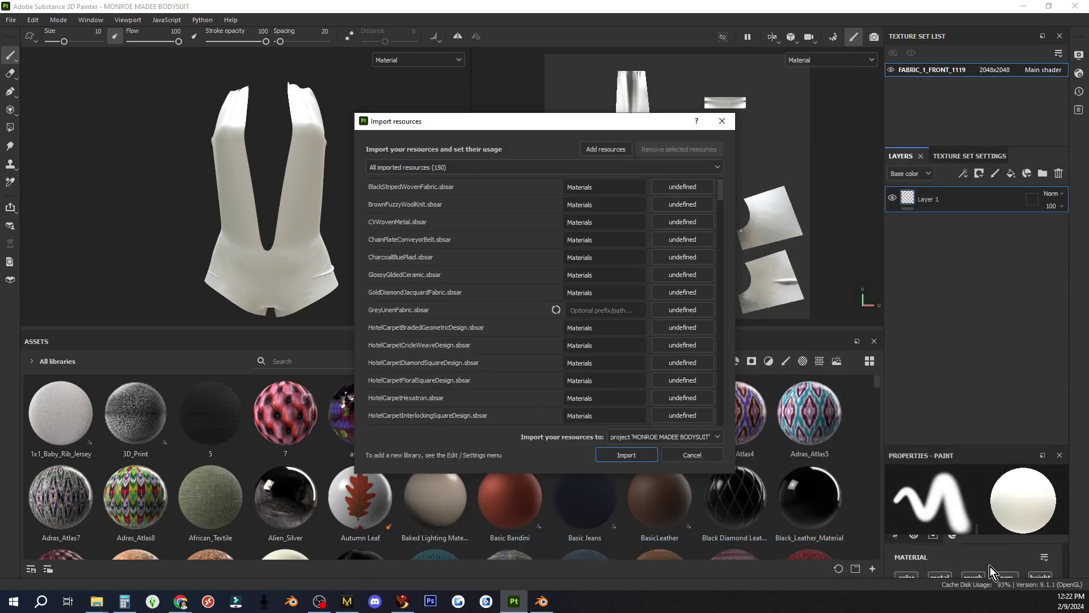
- Set the usage of the first eight resources, BlackStripedWovenFabric.sbsar through GreyLinenFabric.sbsar, to basematerial
left_click(699, 189)
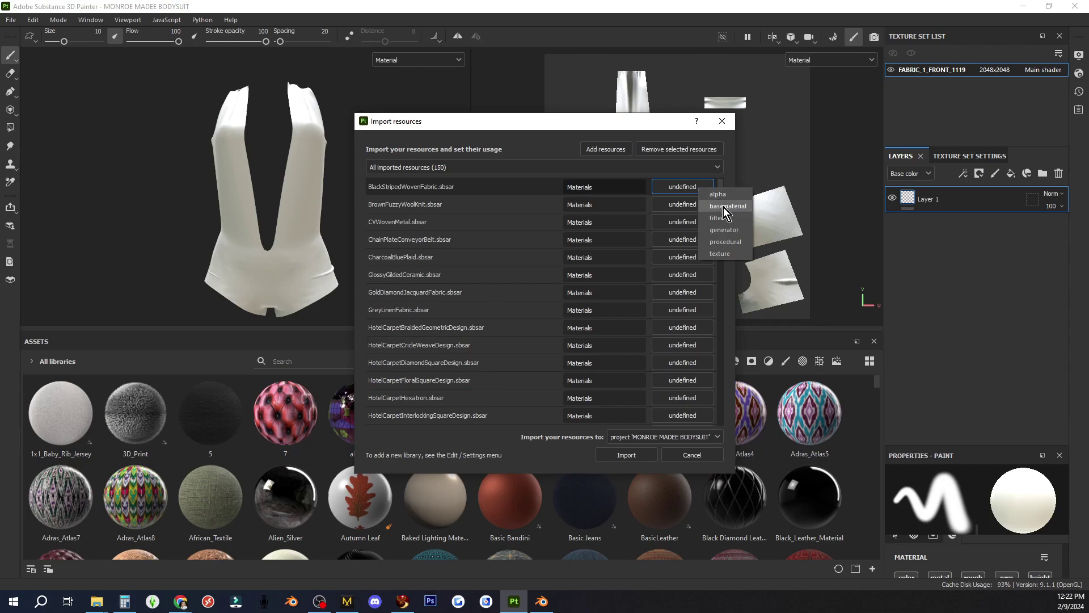
left_click(724, 207)
left_click(696, 203)
left_click(711, 223)
left_click(686, 221)
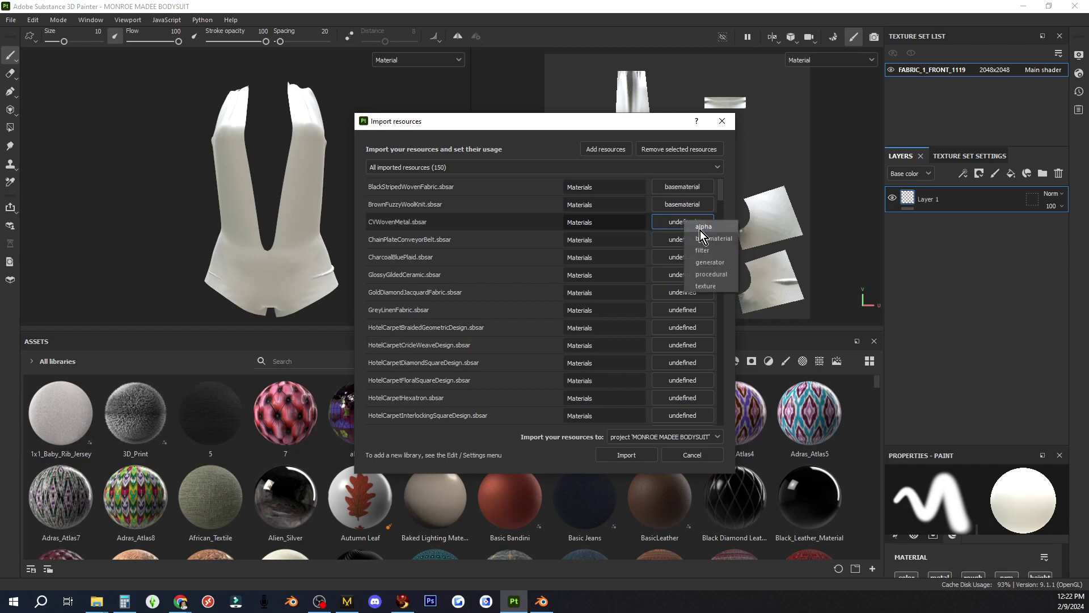
left_click(710, 242)
left_click(692, 241)
left_click(701, 262)
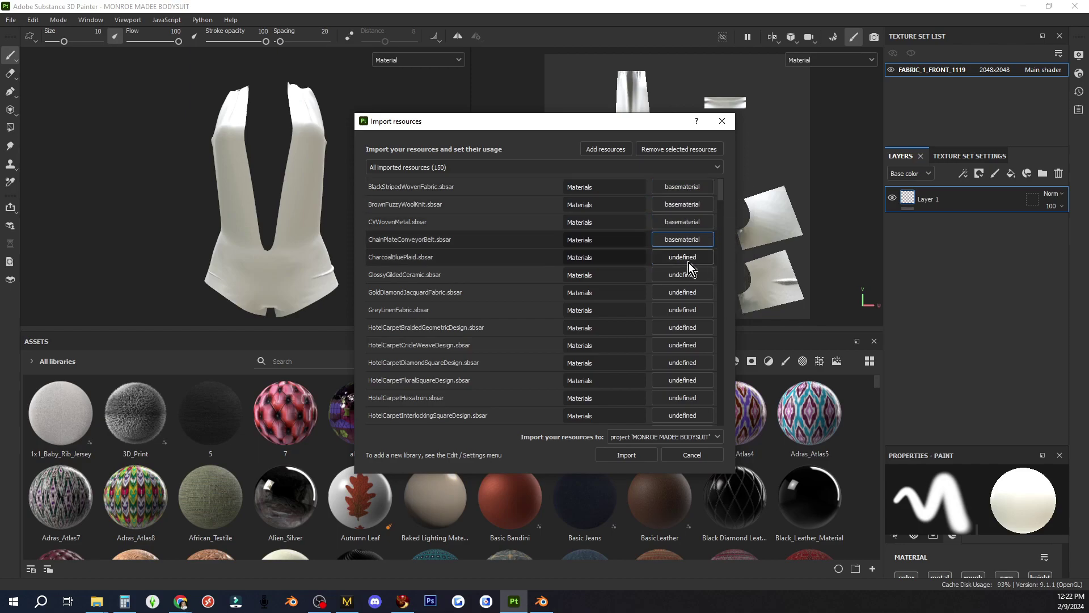
left_click(689, 259)
left_click(700, 280)
left_click(686, 280)
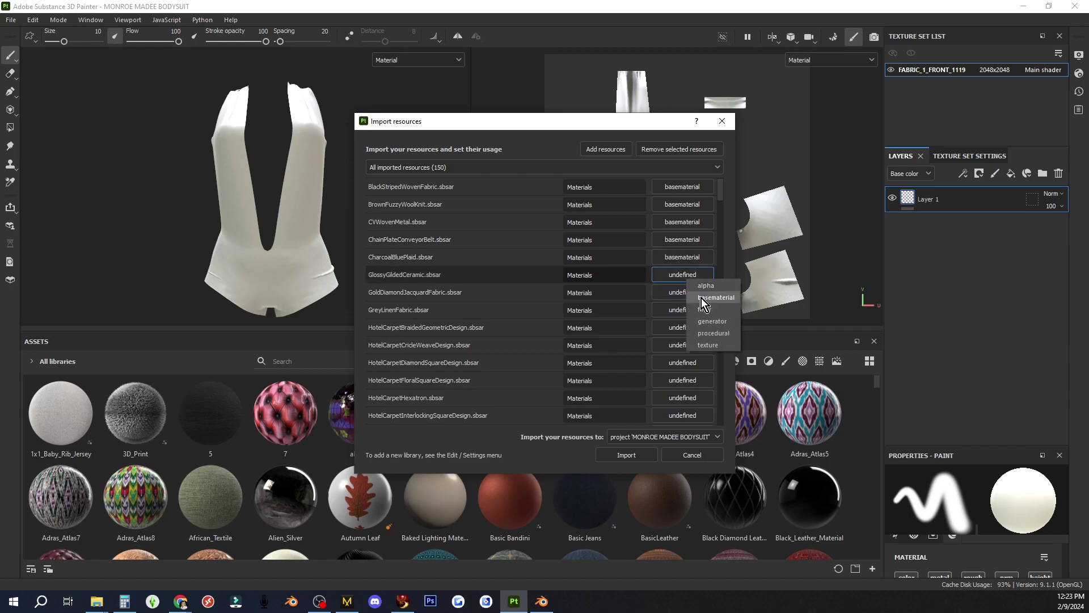
left_click(710, 296)
left_click(692, 293)
left_click(717, 314)
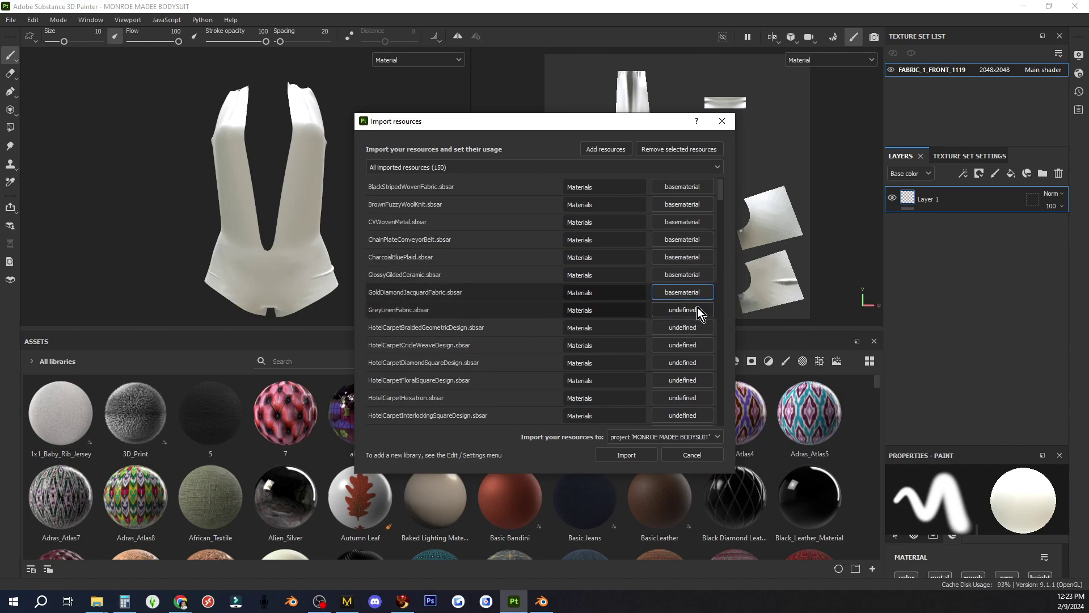
left_click(697, 309)
left_click(712, 332)
- Set the usage of the six resources from HotelCarpetBraidedGeometricDesign.sbsar through HotelCarpetInterlockingSquareDesign.sbsar to basematerial
left_click(684, 329)
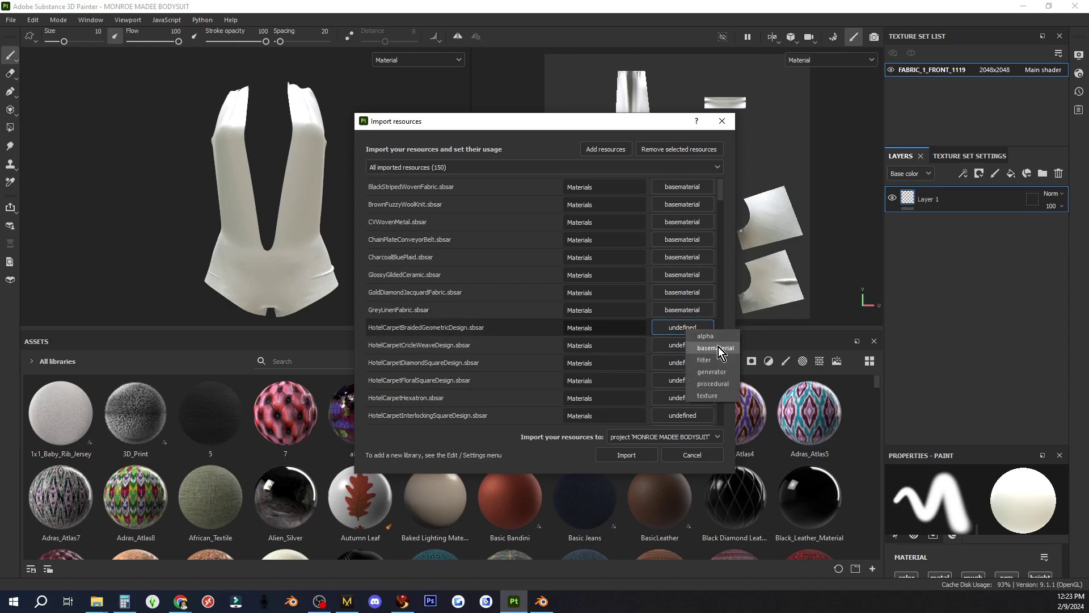
left_click(716, 344)
left_click(695, 345)
left_click(717, 362)
left_click(719, 363)
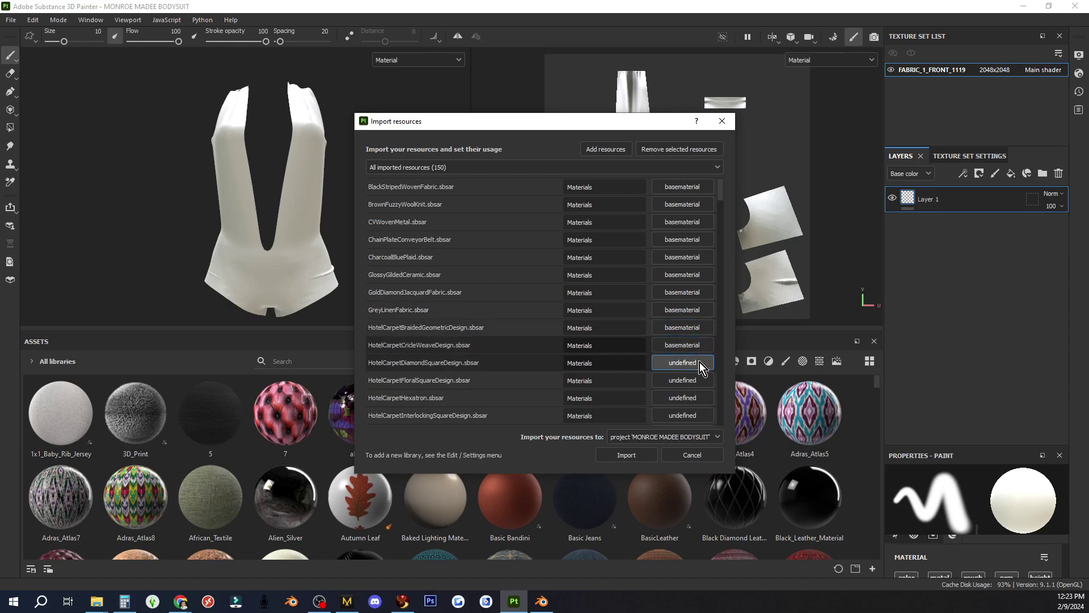
left_click(730, 379)
left_click(692, 381)
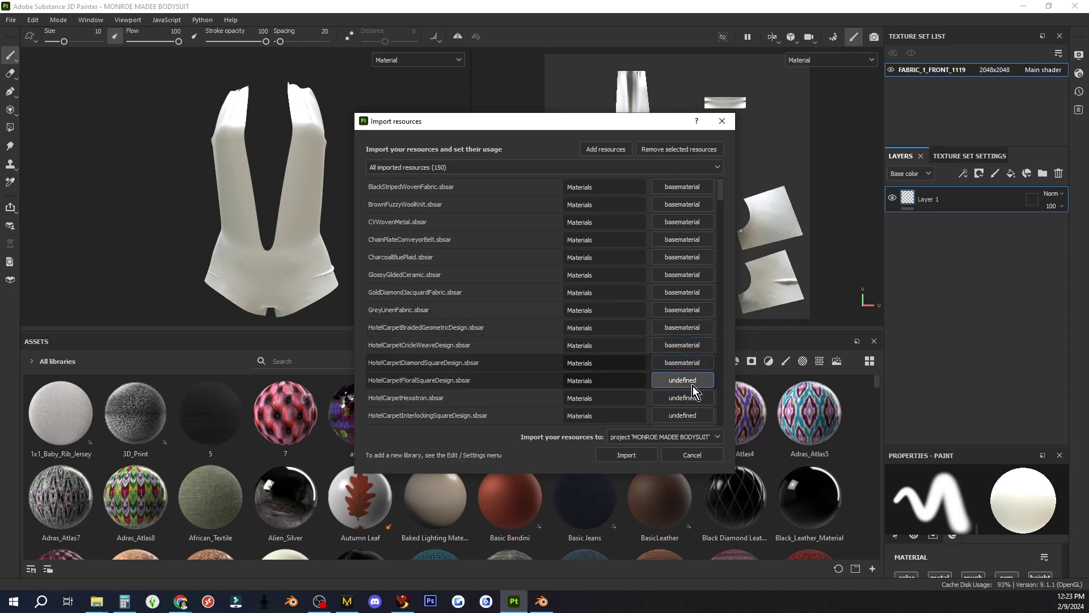
left_click(723, 397)
left_click(703, 397)
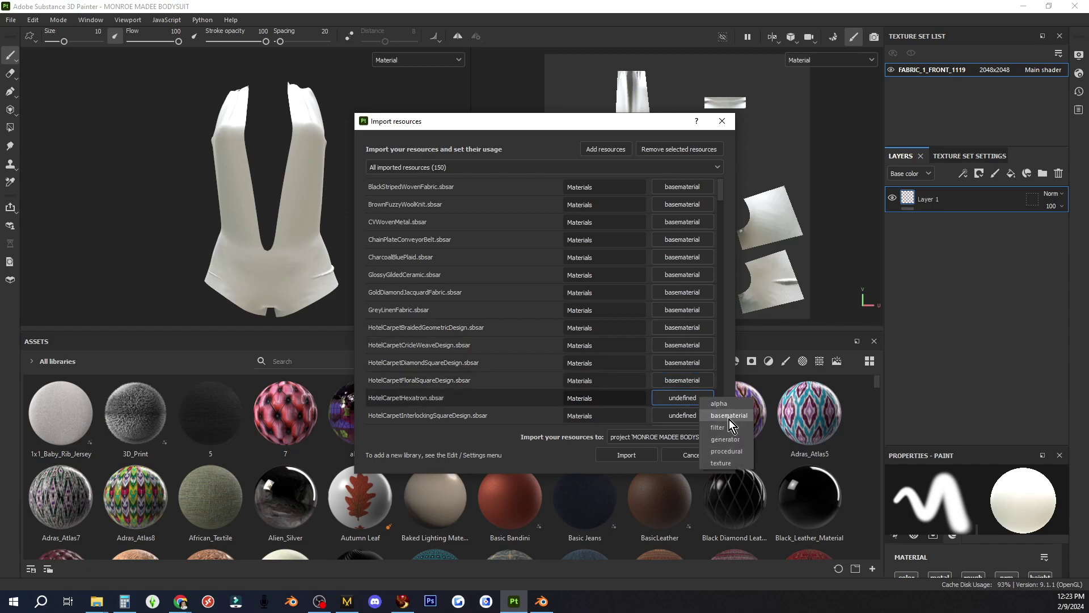
left_click(729, 418)
left_click(706, 414)
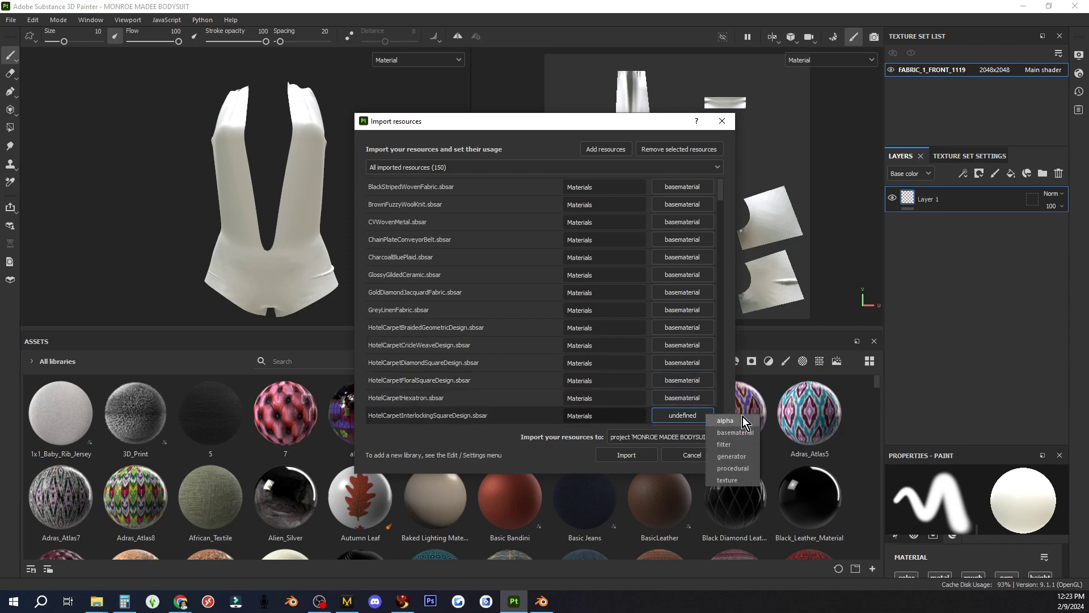
left_click(741, 431)
- Set the usage of the four resources from HotelCarpetLinesCosmicSquare.sbsar through HotelCarpetRopedSquareDesign.sbsar to basematerial
scroll(692, 387, "down", 4)
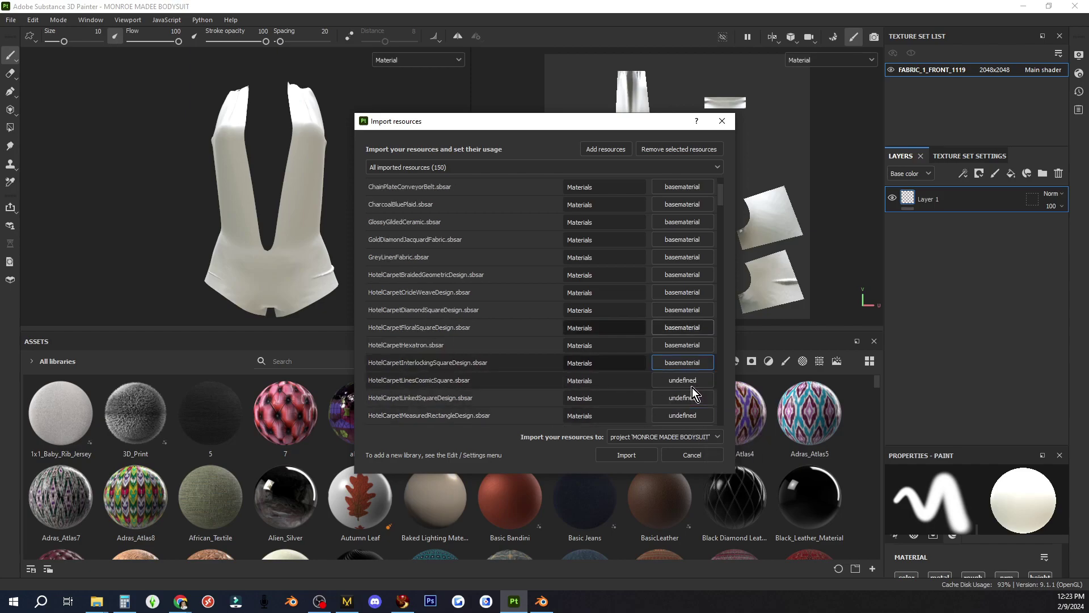
left_click(700, 223)
left_click(708, 249)
left_click(698, 243)
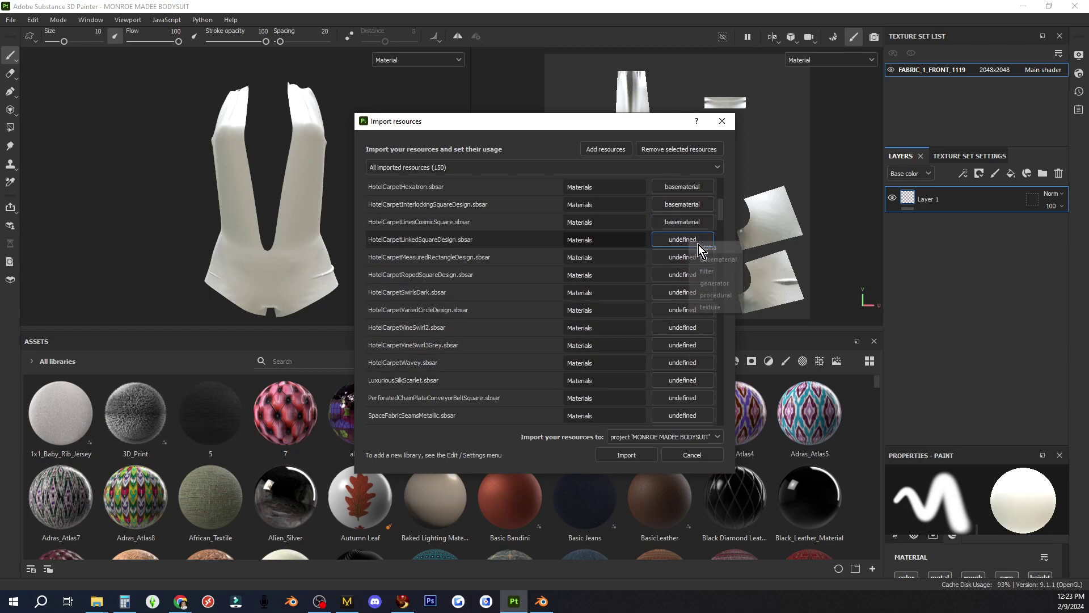
left_click(711, 259)
left_click(692, 255)
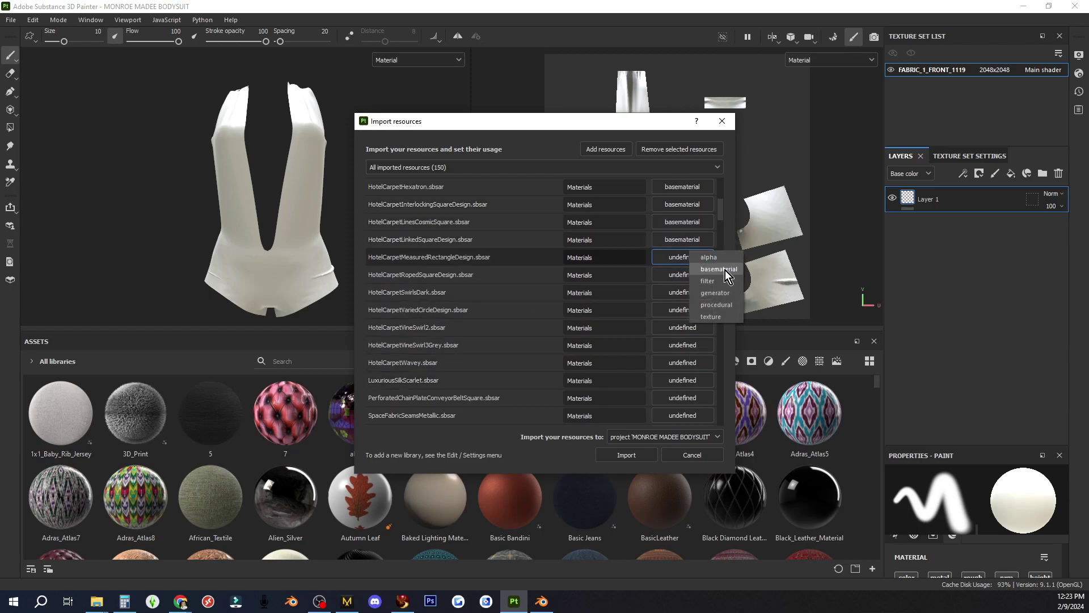
left_click(725, 270)
left_click(683, 272)
left_click(730, 287)
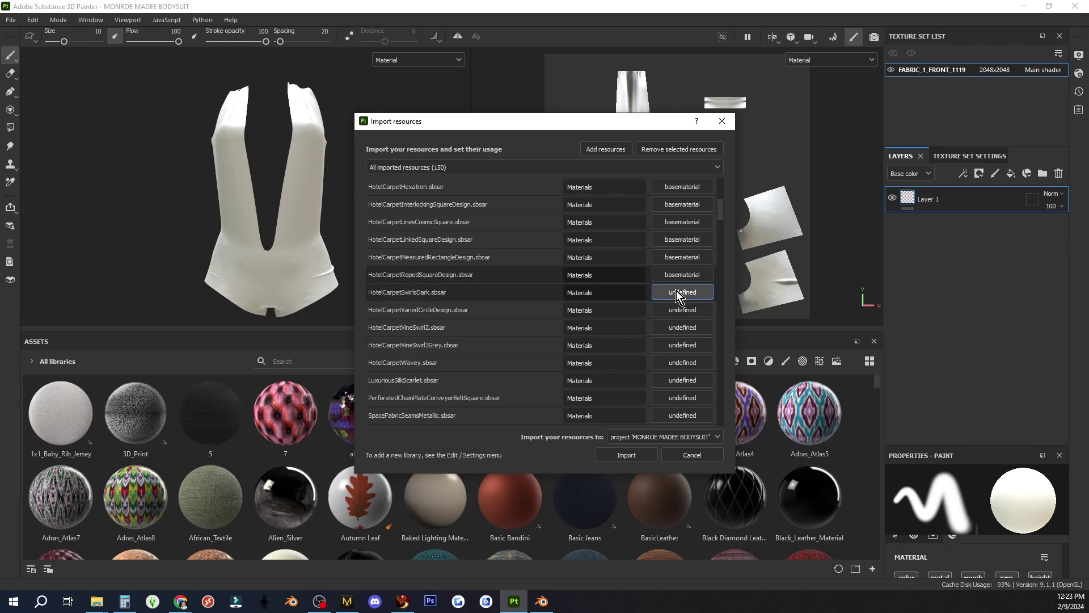
- Set the usage of the five resources from HotelCarpetSwirlsDark.sbsar through HotelCarpetWavey.sbsar to basematerial
left_click(677, 292)
left_click(725, 306)
left_click(689, 309)
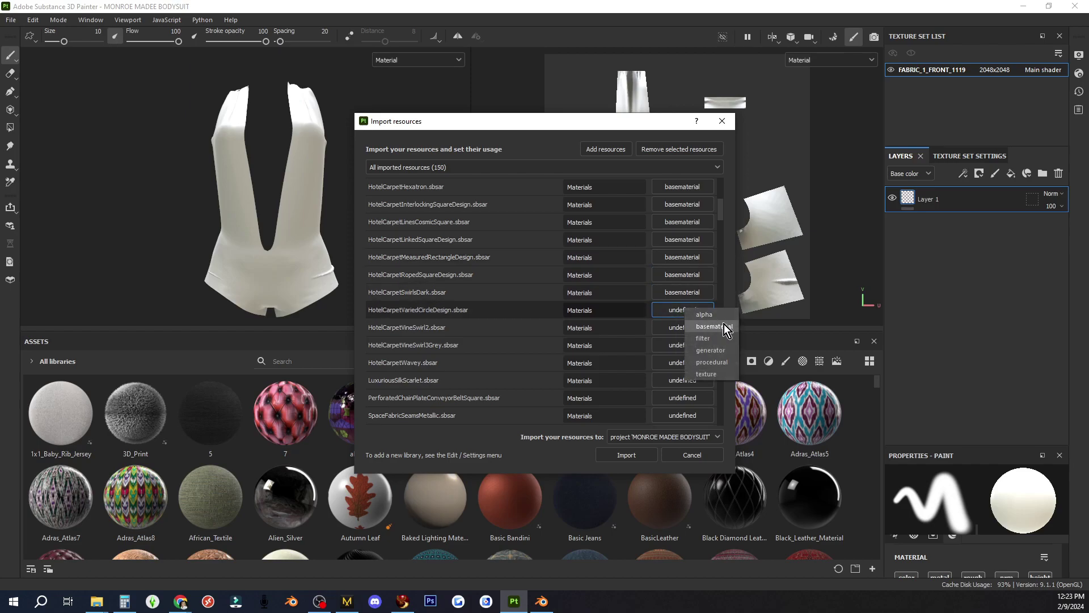
left_click(724, 325)
left_click(679, 328)
left_click(710, 345)
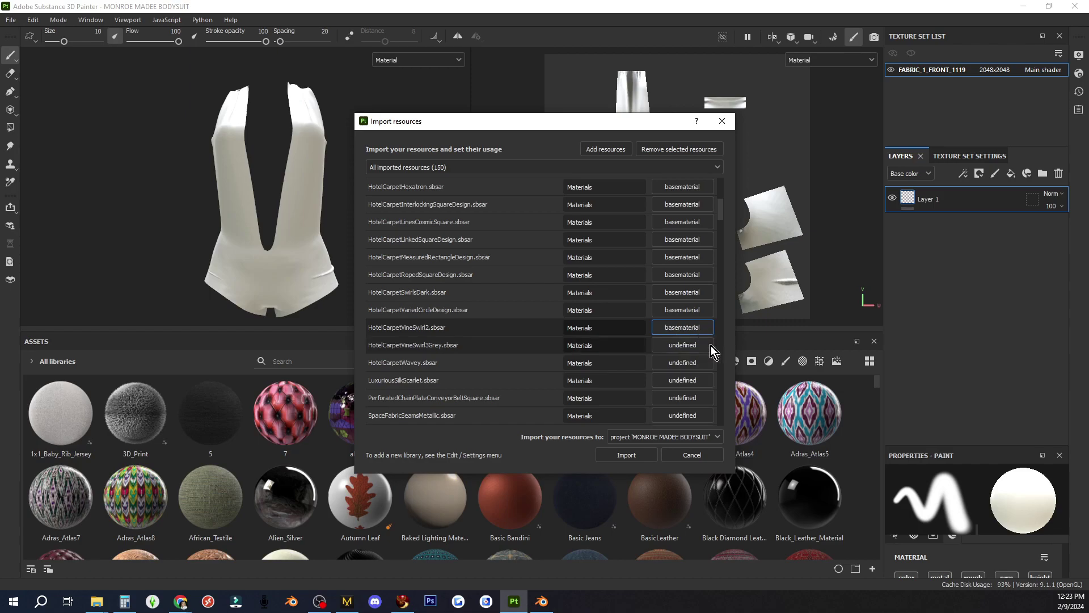
left_click(702, 347)
left_click(706, 363)
left_click(706, 366)
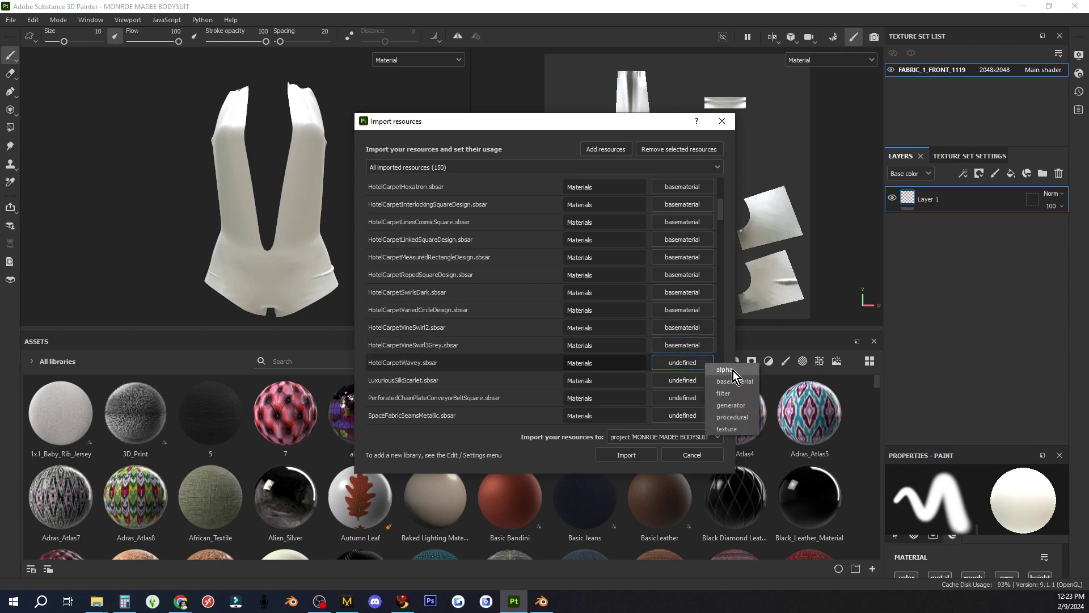
left_click(735, 379)
- Set the usage of LuxuriousSilkScarlet.sbsar and PerforatedChainPlateConveyorBeltSquare.sbsar to basematerial and import the listed resources
left_click(700, 380)
left_click(730, 396)
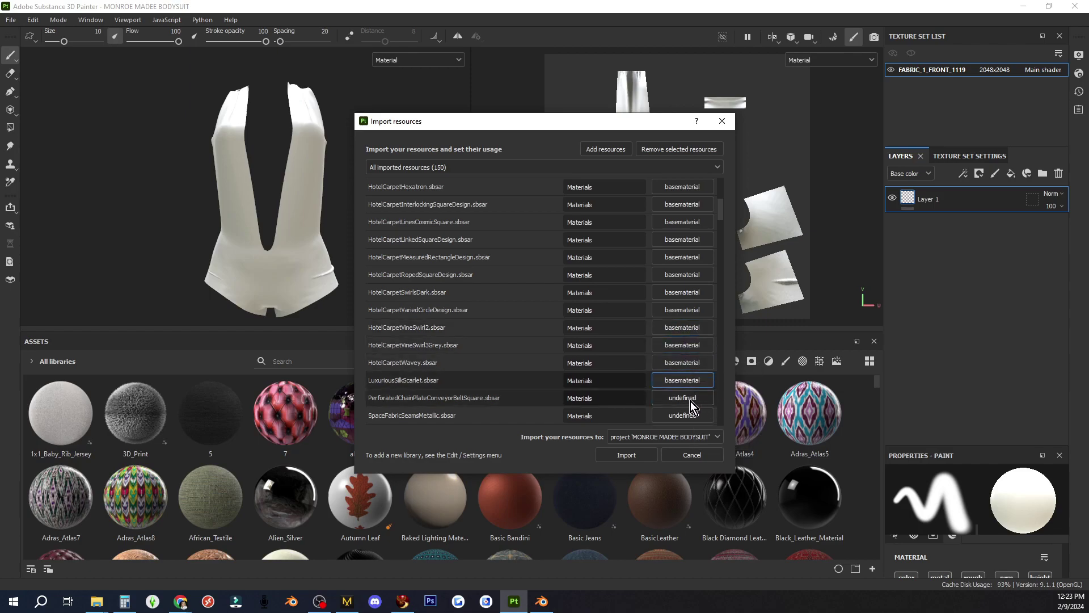
left_click(690, 400)
left_click(720, 413)
left_click(626, 454)
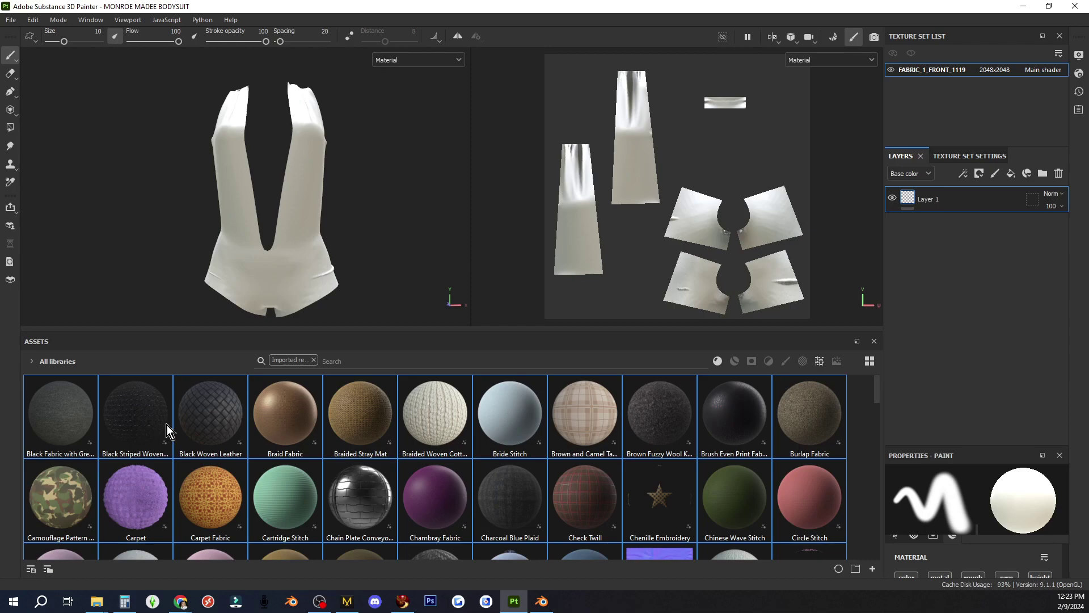
- Apply the imported Circle Stitch material to the bodysuit as a fill layer below Layer 1 and inspect the garment
mouse_move(166, 424)
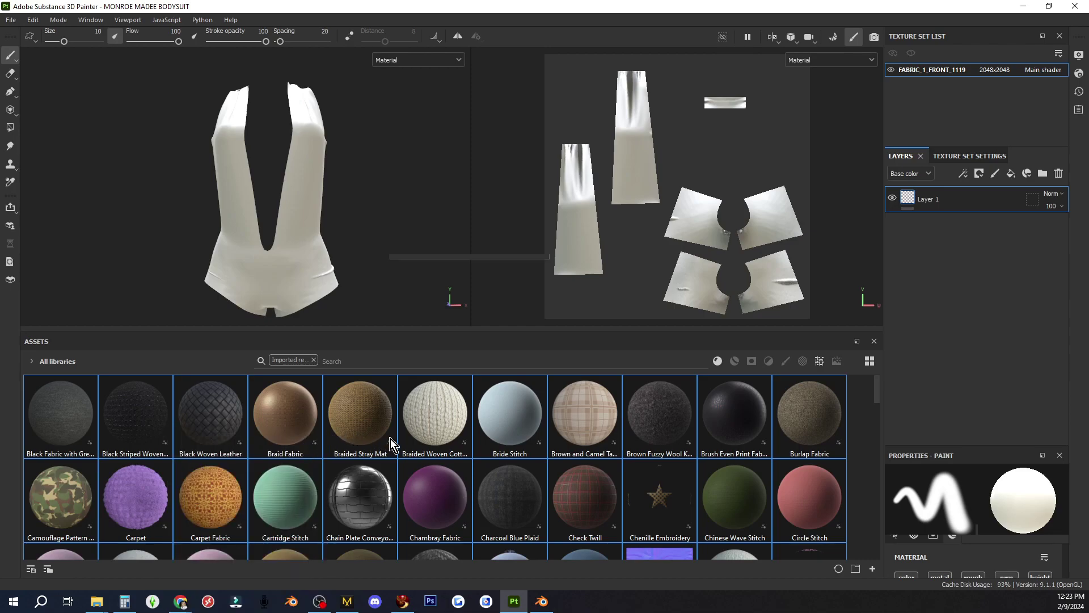
mouse_move(444, 433)
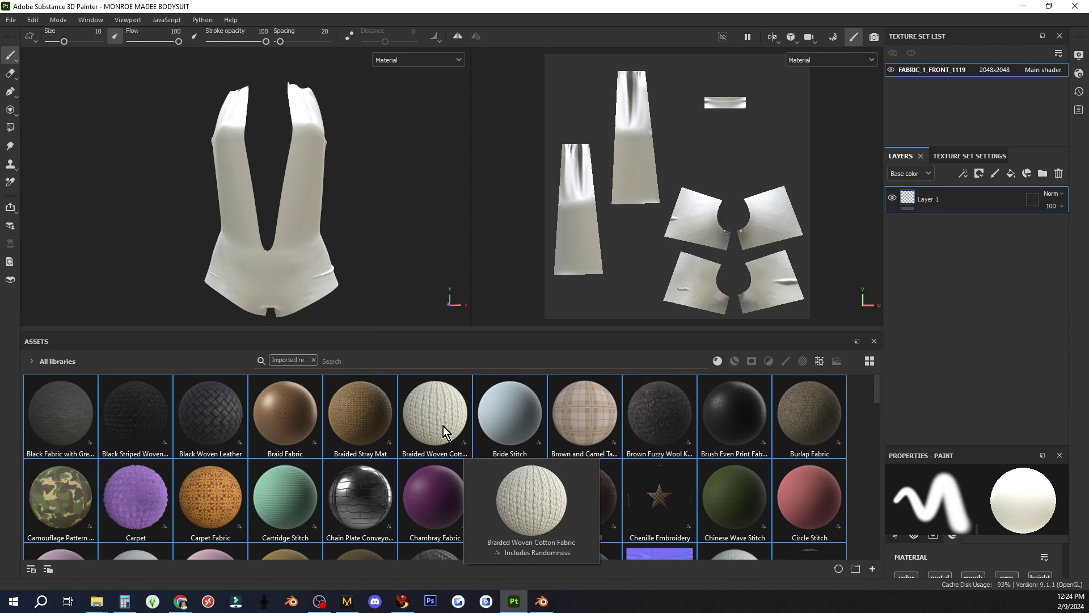
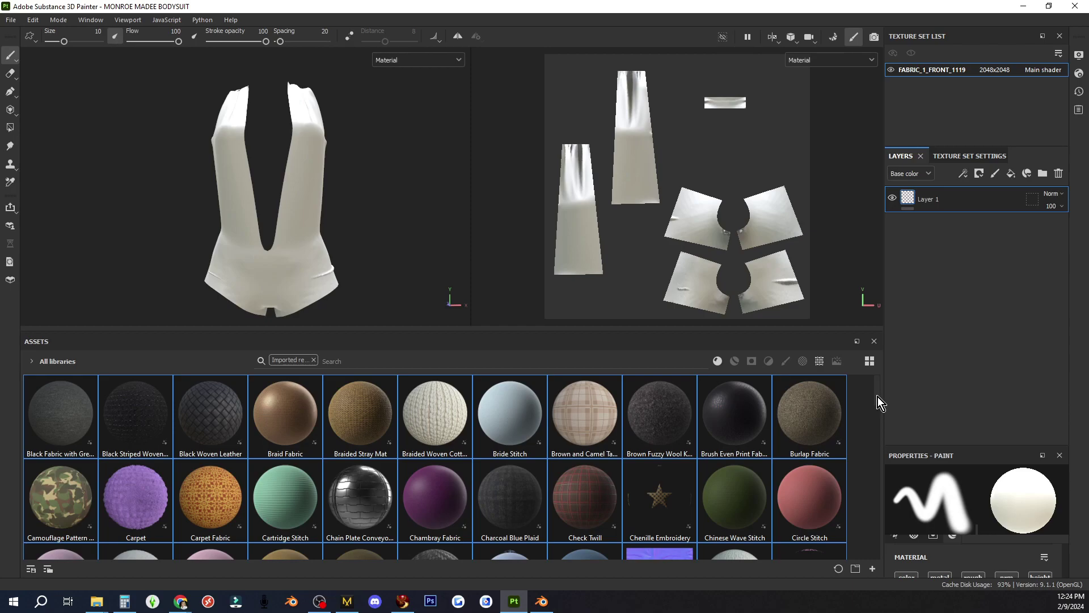
left_click_drag(876, 396, 879, 404)
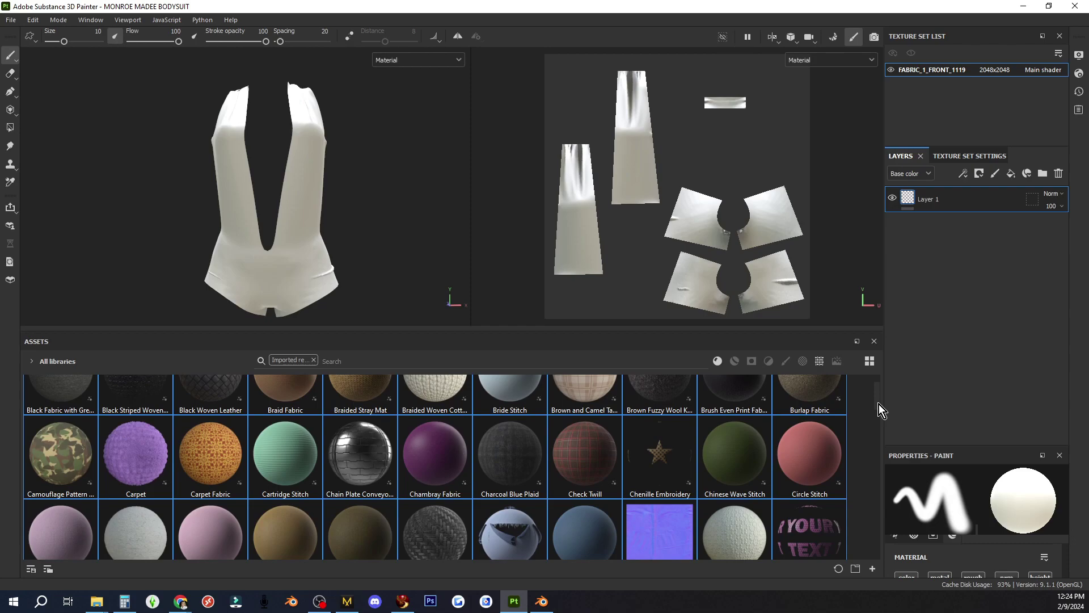
left_click_drag(879, 404, 879, 410)
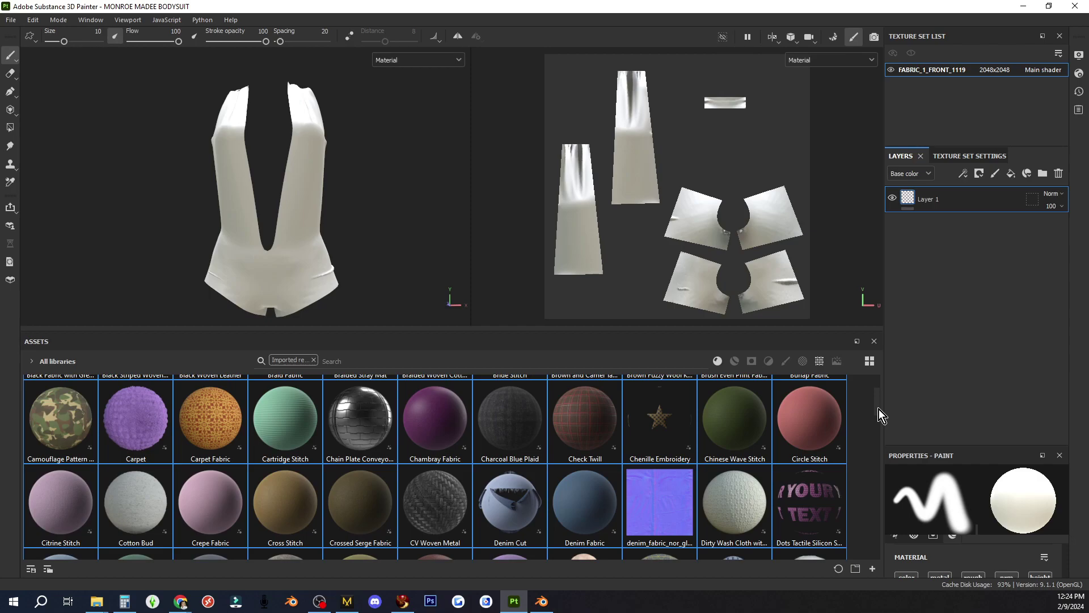
left_click_drag(880, 410, 879, 413)
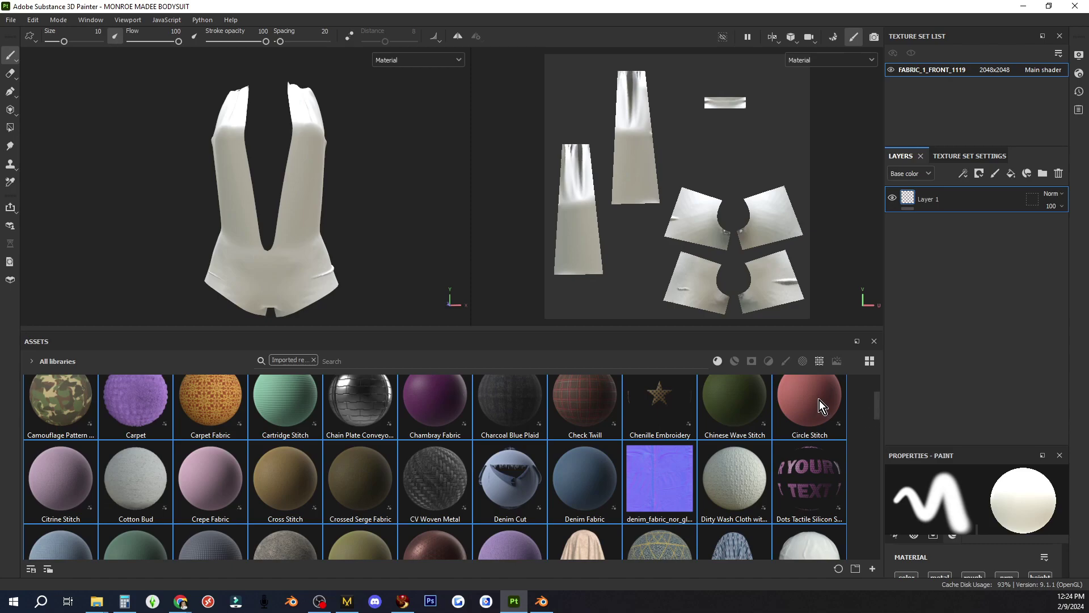
left_click_drag(819, 400, 969, 357)
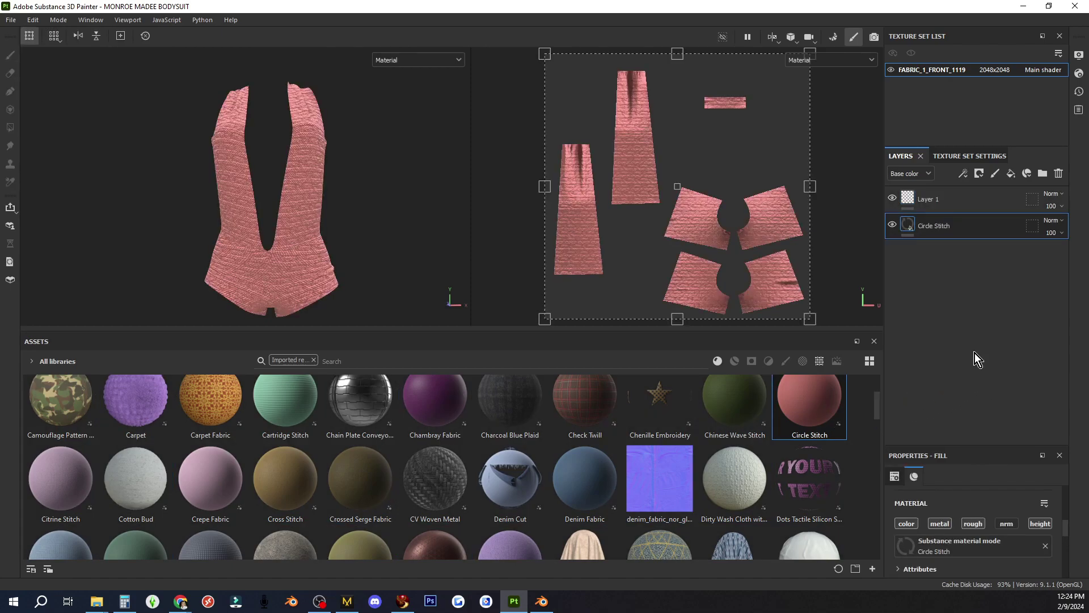
scroll(321, 172, "up", 5)
scroll(321, 173, "down", 8)
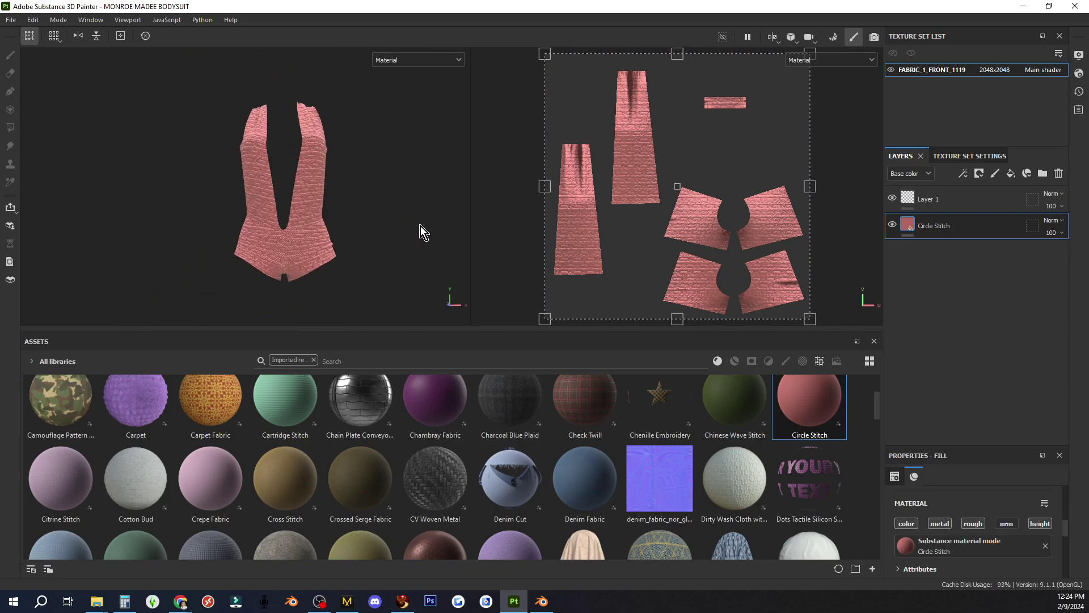
left_click_drag(421, 226, 379, 231, "alt")
scroll(364, 233, "up", 3)
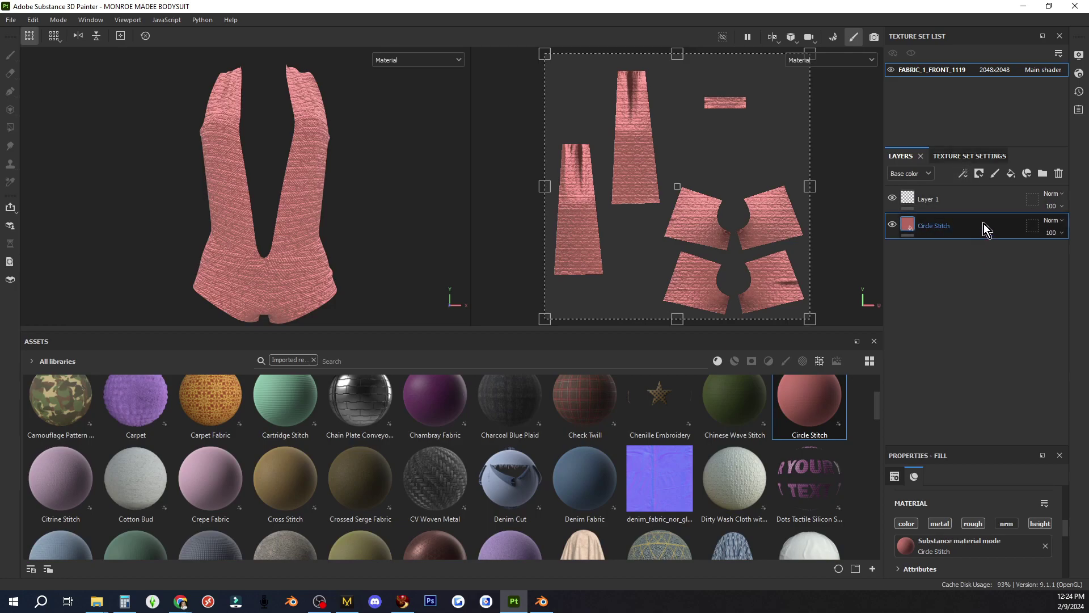
- Set the UV tiling of the Circle Stitch layer to about 2.84
scroll(1065, 518, "down", 3)
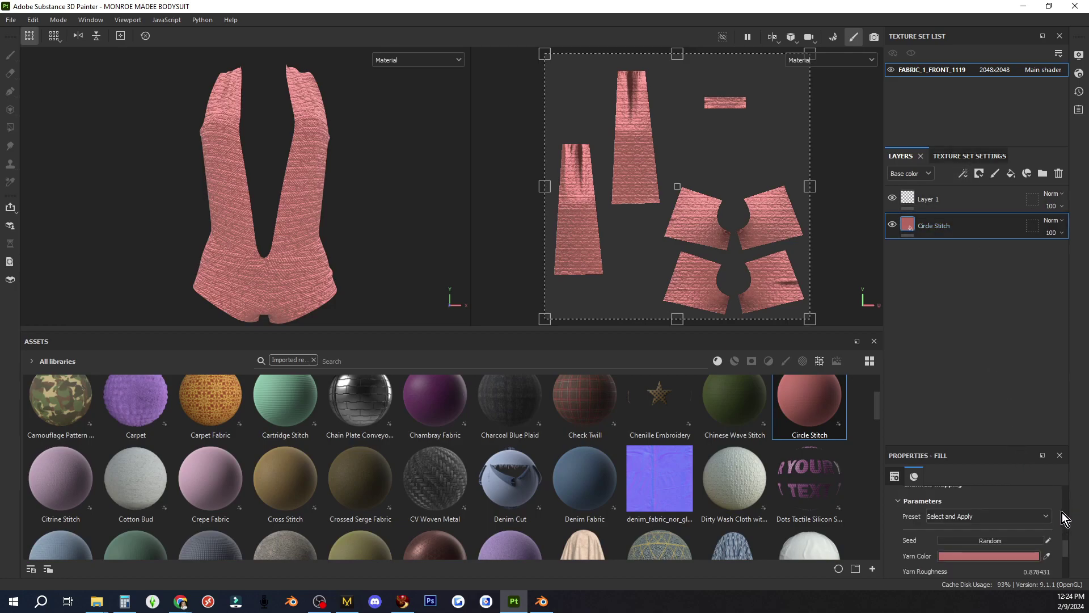
scroll(1061, 512, "up", 5)
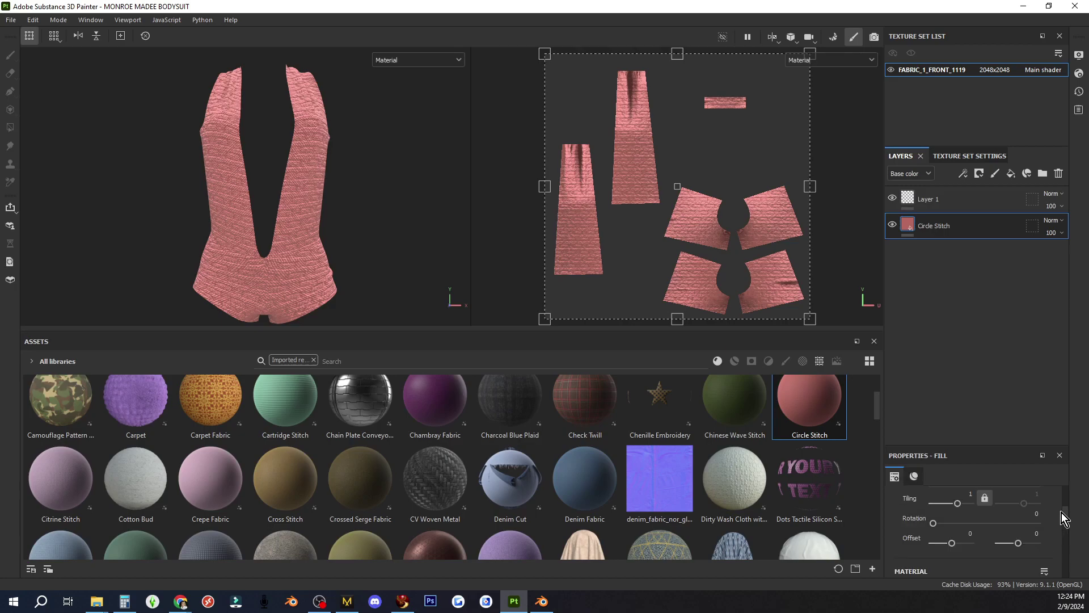
scroll(1060, 512, "up", 2)
scroll(1047, 498, "up", 1)
scroll(1047, 498, "down", 2)
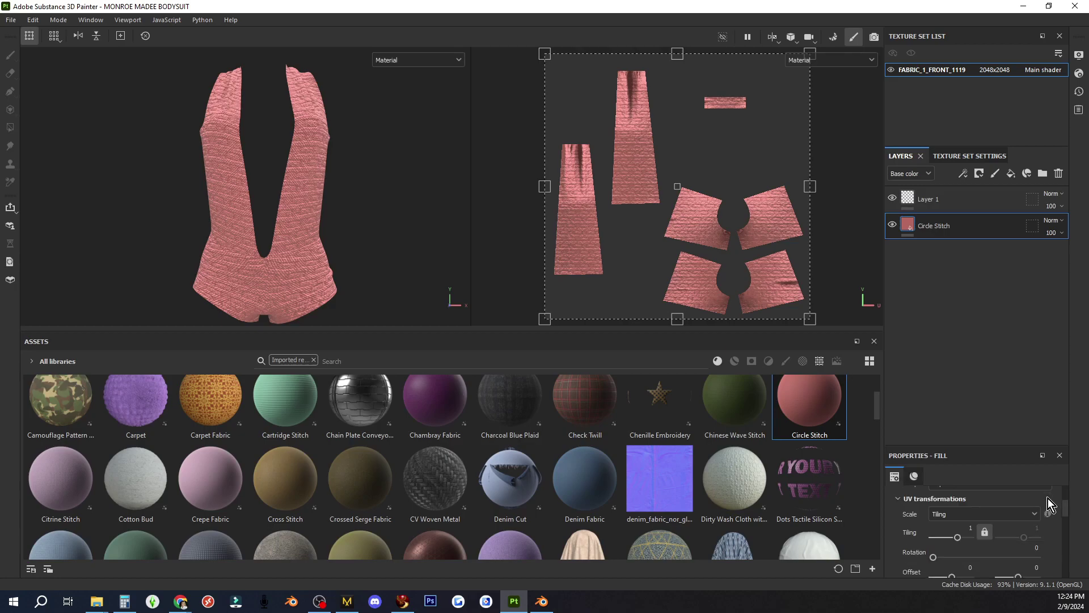
left_click_drag(955, 542, 960, 540)
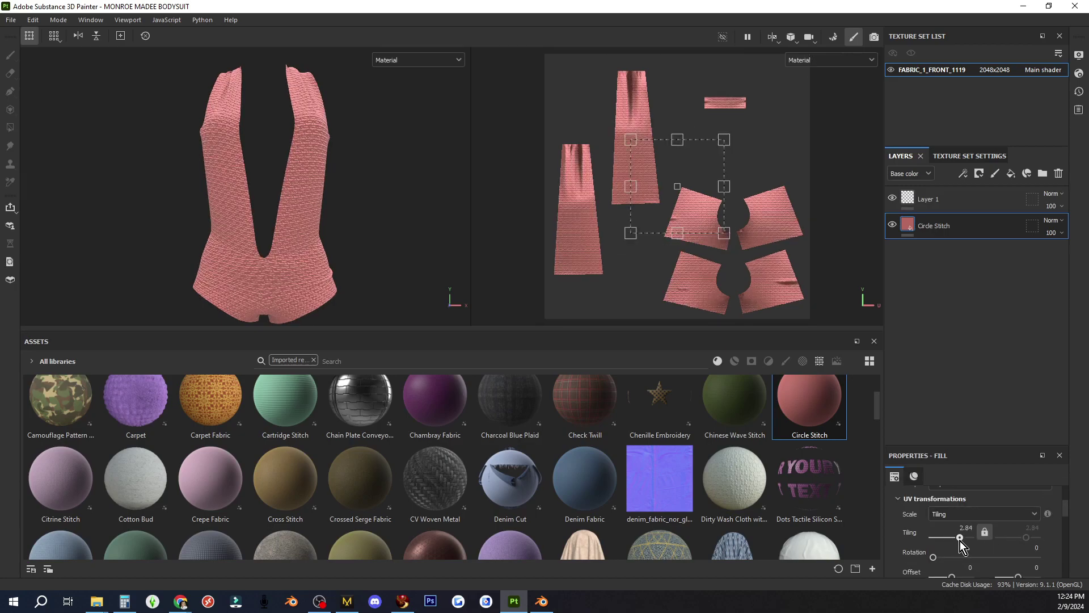
mouse_move(396, 250)
left_mouse_down("alt")
mouse_move(137, 236)
mouse_move(340, 236)
mouse_move(391, 248)
mouse_move(378, 249)
left_mouse_up("alt")
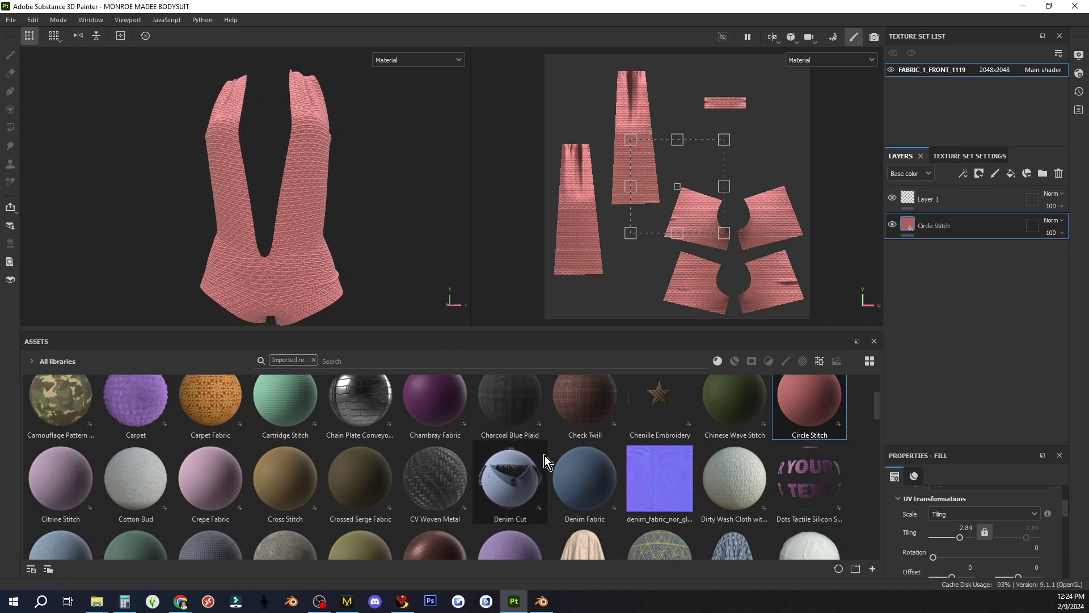
- Replace the Circle Stitch layer with the Cotton Bud material and delete that layer too
left_click(1059, 173)
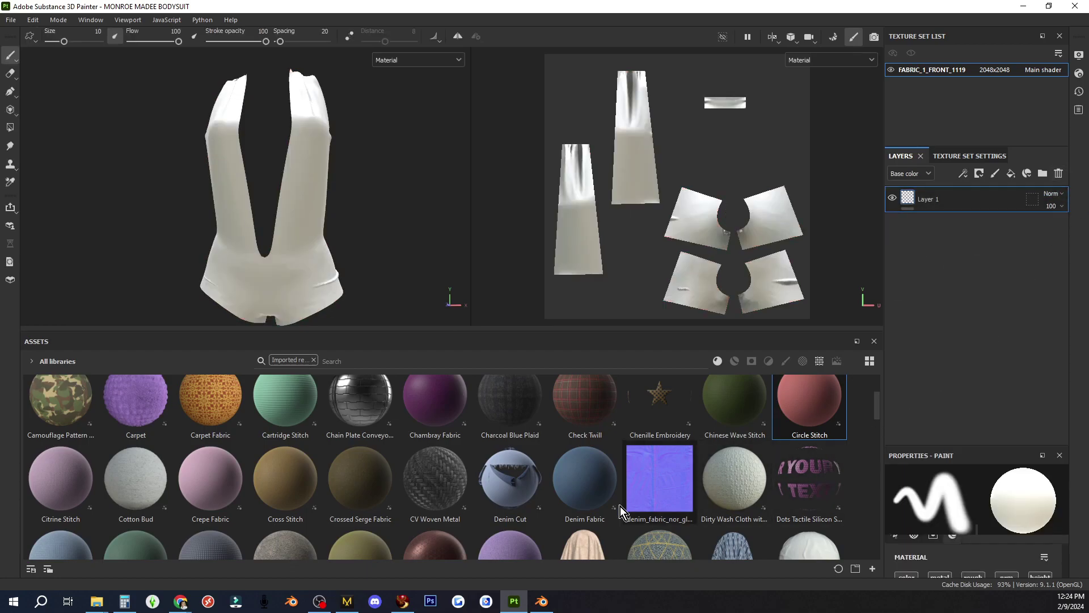
left_click_drag(137, 499, 948, 351)
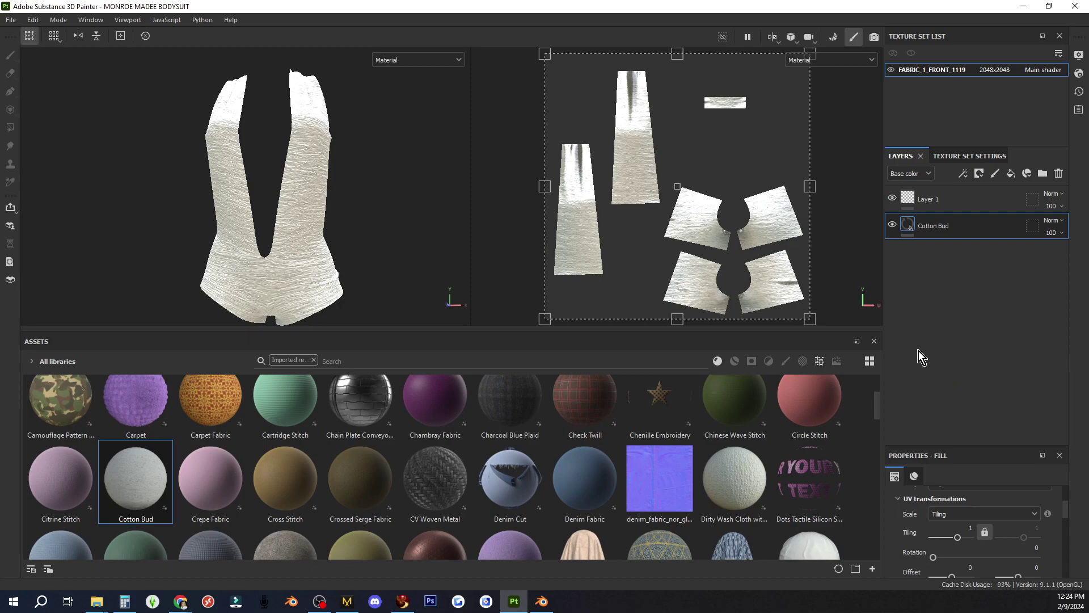
left_click(1057, 174)
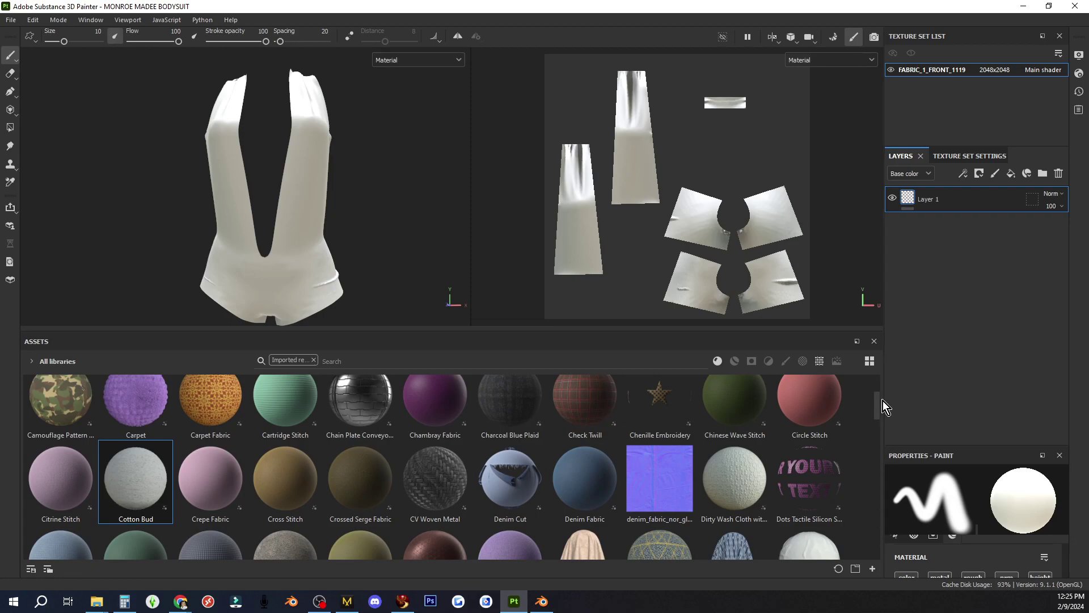
- Apply the imported Denim Fabric material to the bodysuit as a fill layer with a UV tiling of about 1.08
scroll(879, 405, "up", 1)
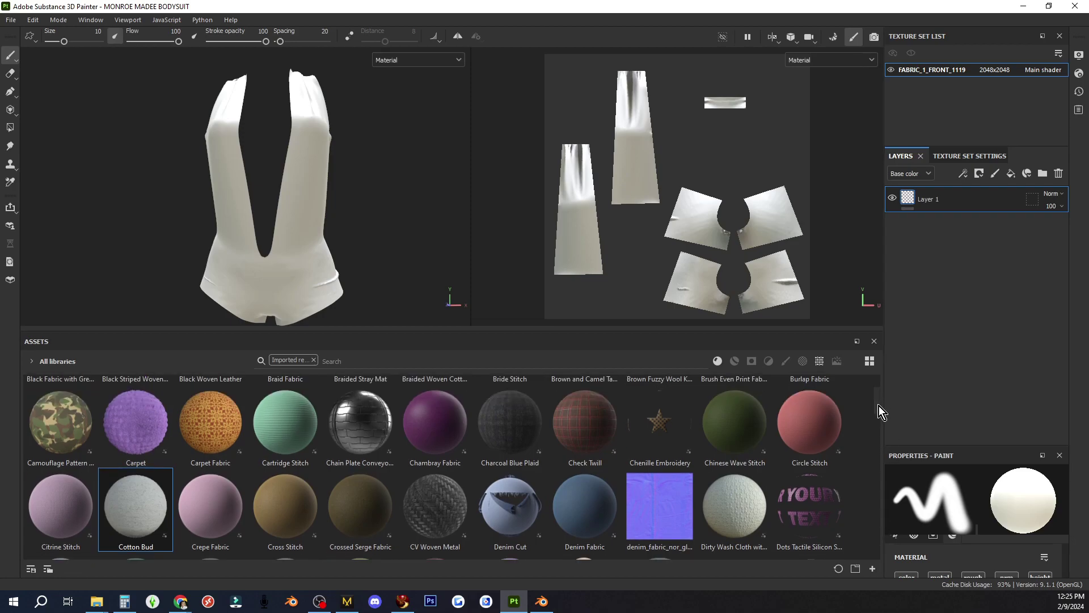
scroll(880, 406, "down", 1)
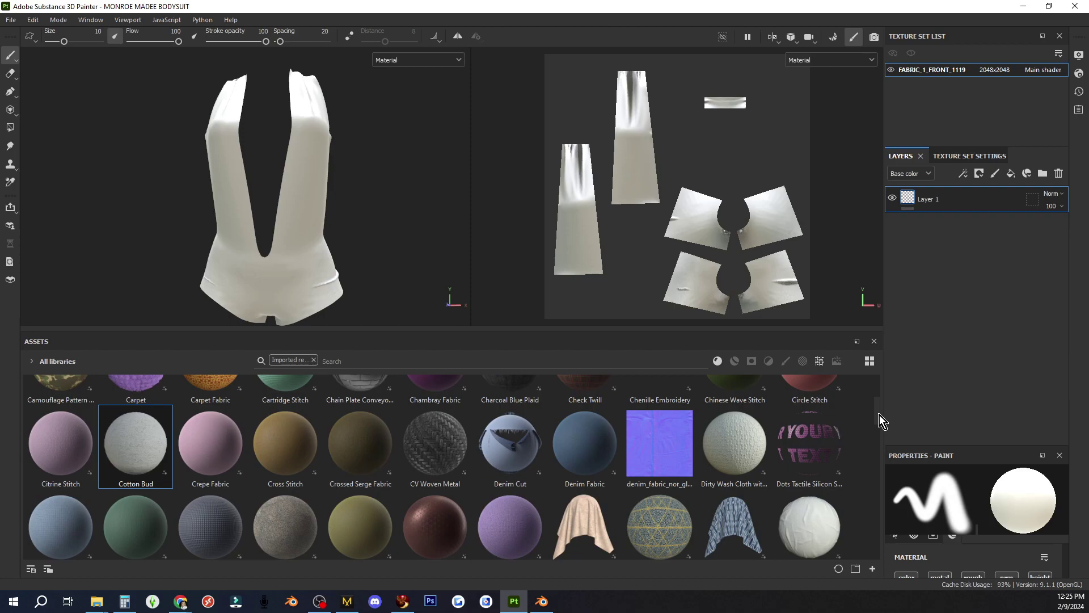
left_click_drag(585, 443, 961, 320)
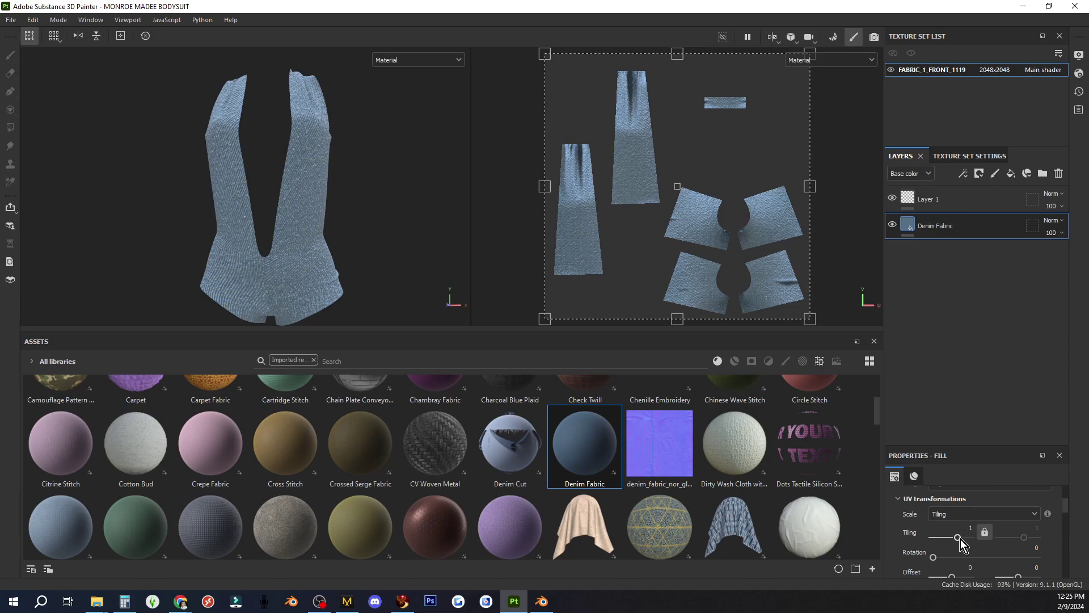
left_click_drag(958, 537, 958, 540)
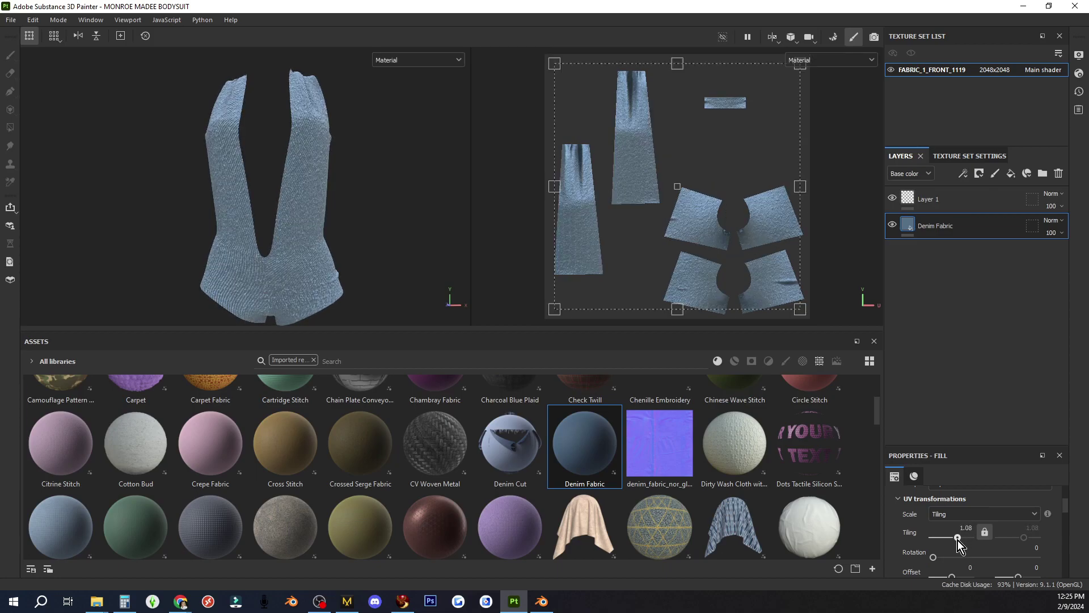
mouse_move(374, 263)
left_mouse_down("alt")
mouse_move(87, 261)
mouse_move(380, 258)
left_mouse_up("alt")
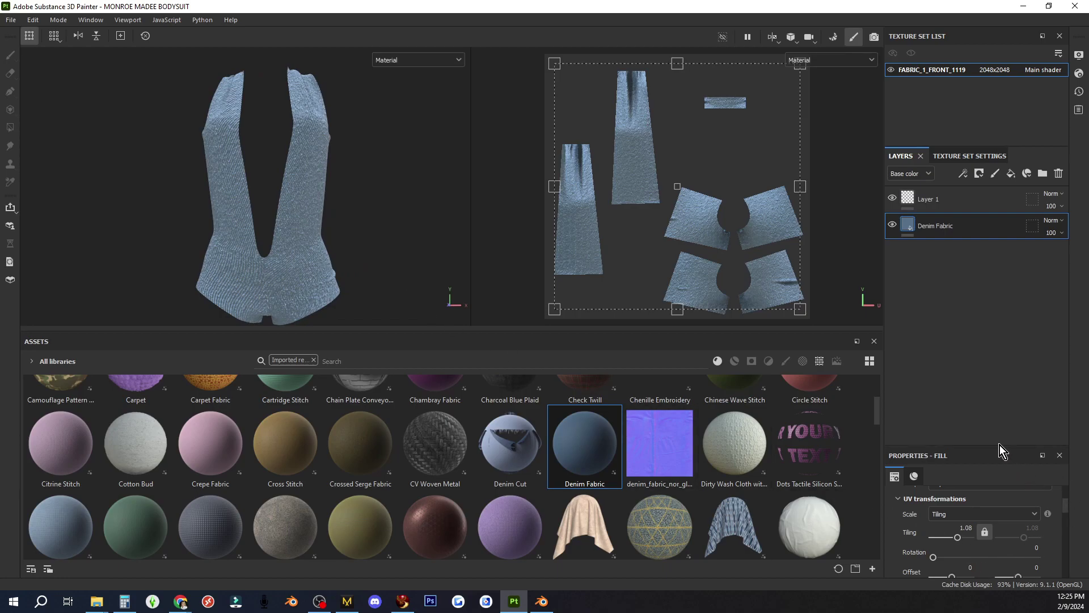
- Enlarge the fill properties area and set the Denim Fabric's warp yarn color to dark navy 051524
left_click_drag(999, 445, 982, 306)
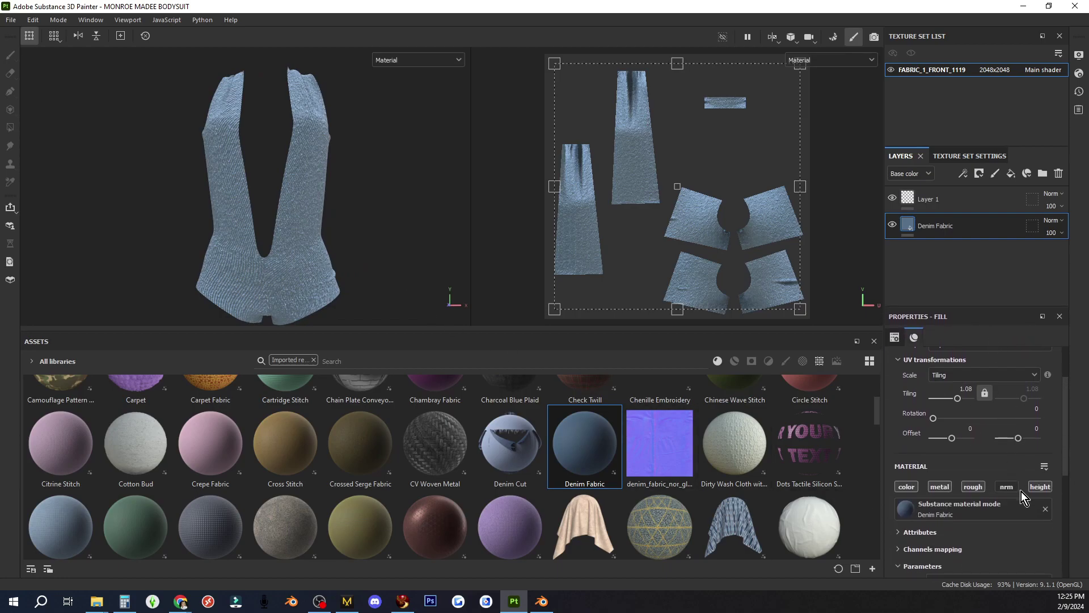
scroll(1021, 491, "down", 3)
scroll(1008, 537, "down", 1)
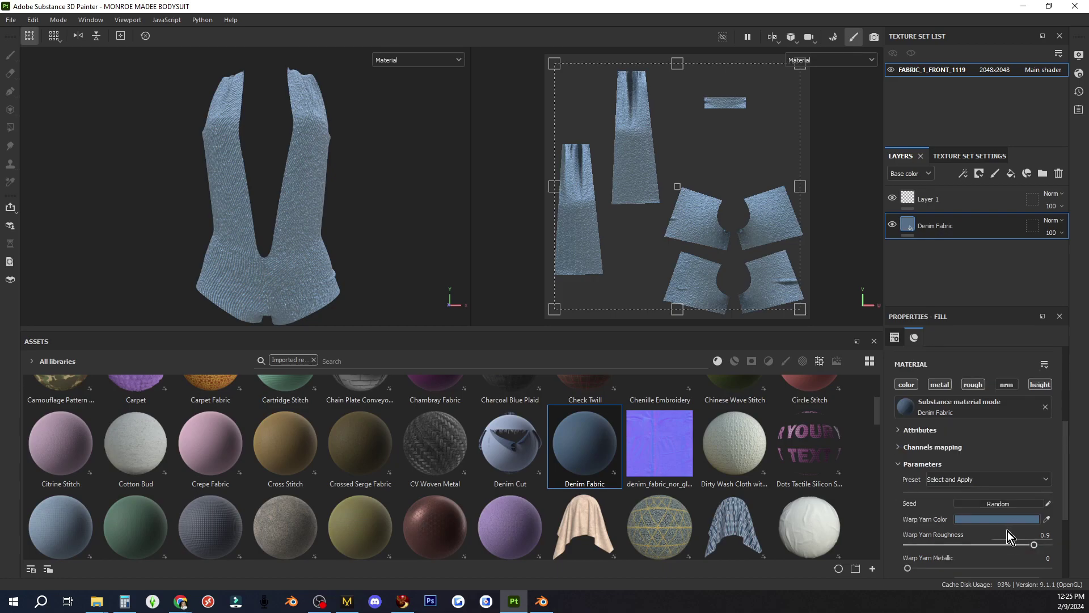
left_click(1013, 521)
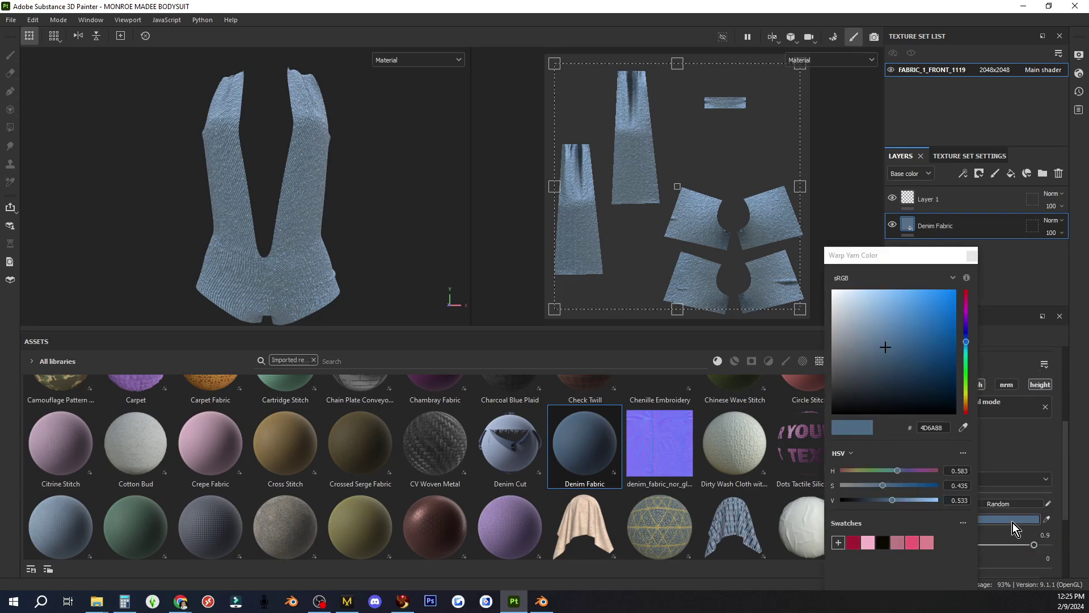
left_click(938, 397)
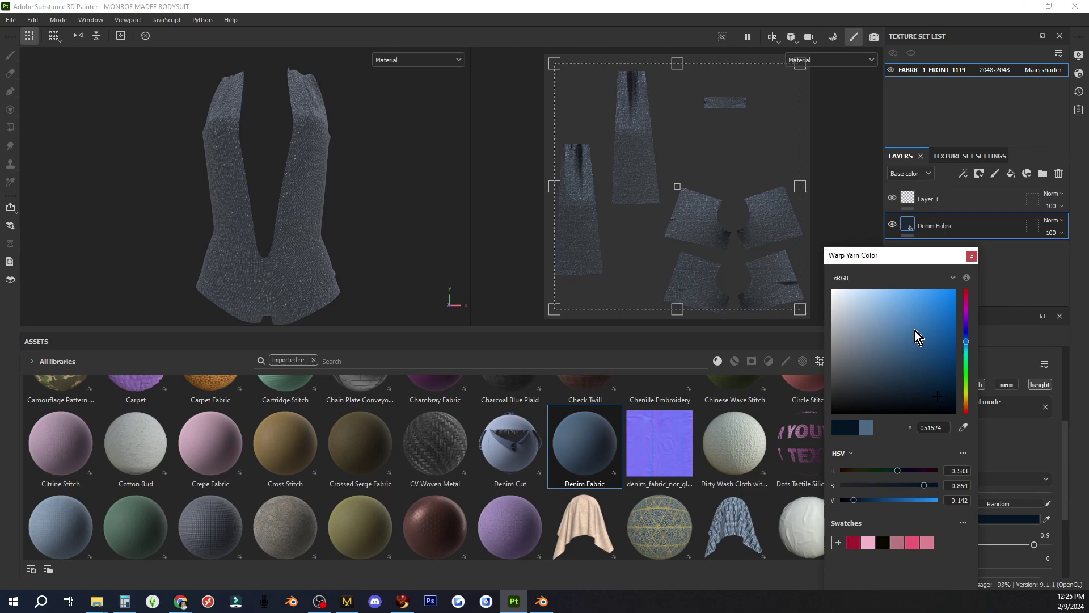
- Change the Denim Fabric's warp yarn color to light periwinkle blue 93A0F2
left_click_drag(914, 331, 842, 312)
left_click(967, 308)
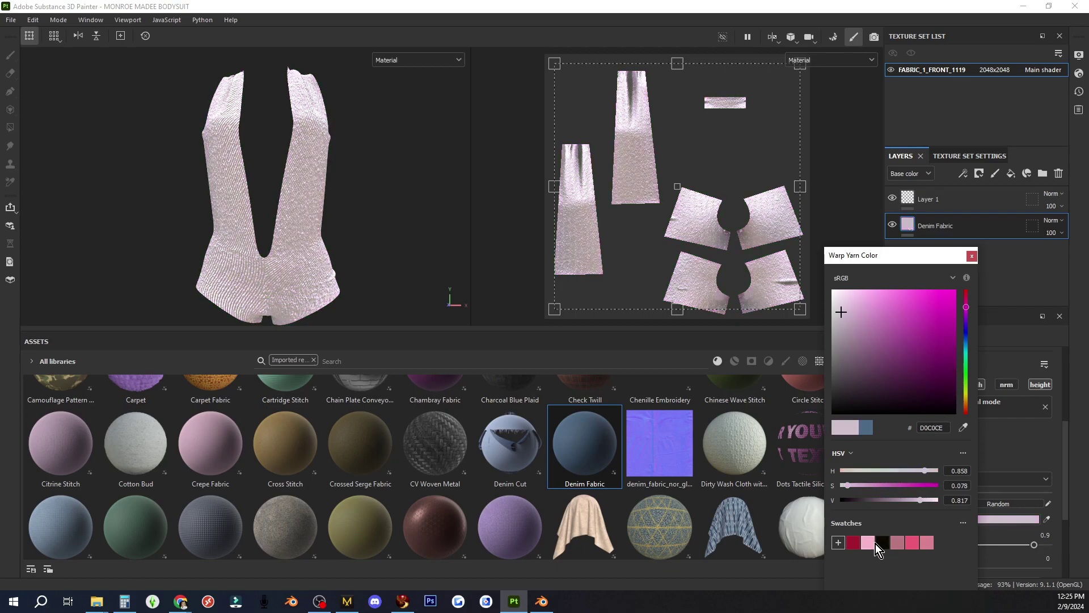
left_click(966, 335)
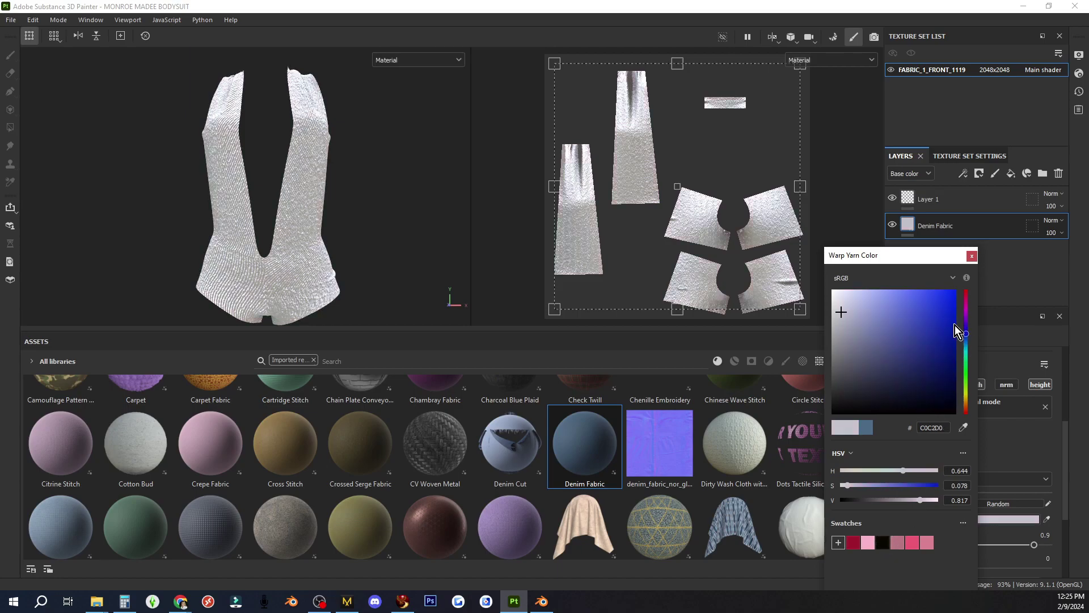
left_click_drag(955, 325, 881, 296)
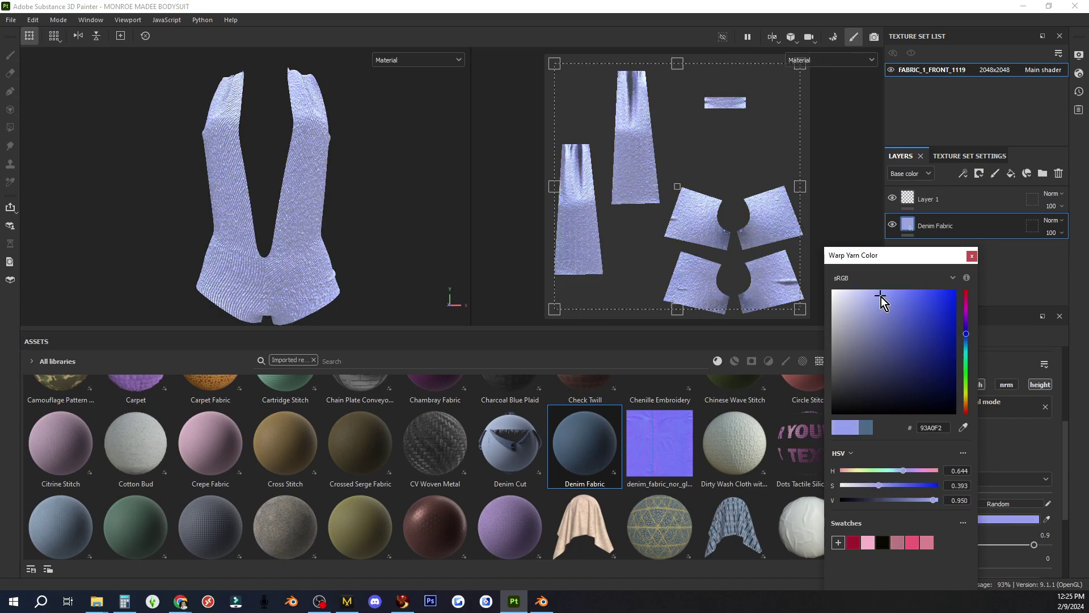
left_click(972, 256)
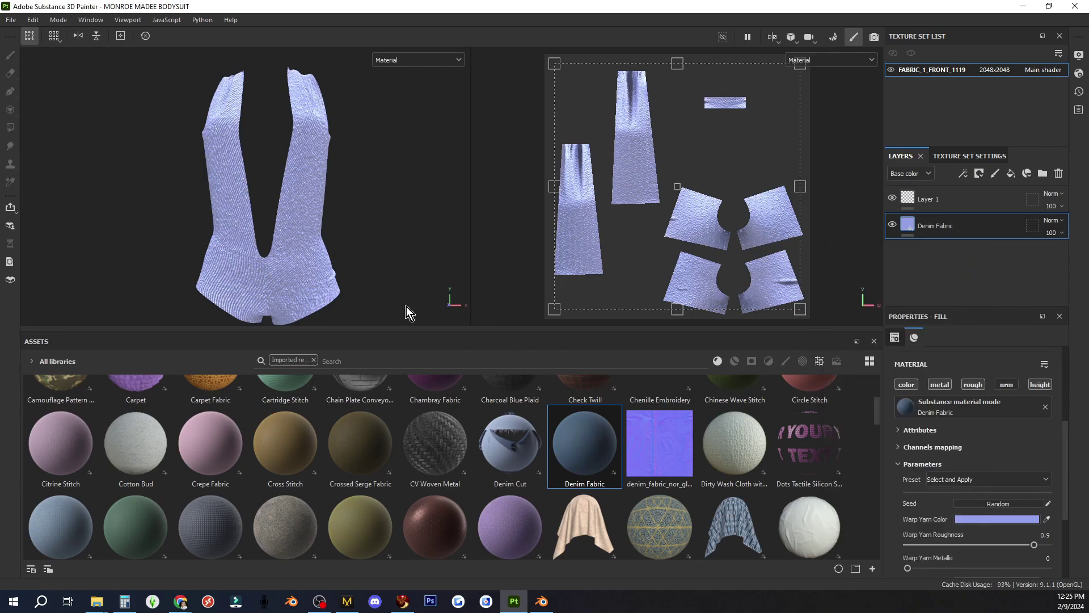
- Replace the Denim Fabric layer with the imported Fabric with Wrinkles and Creases material at a UV tiling of about 1.82
left_click(1058, 173)
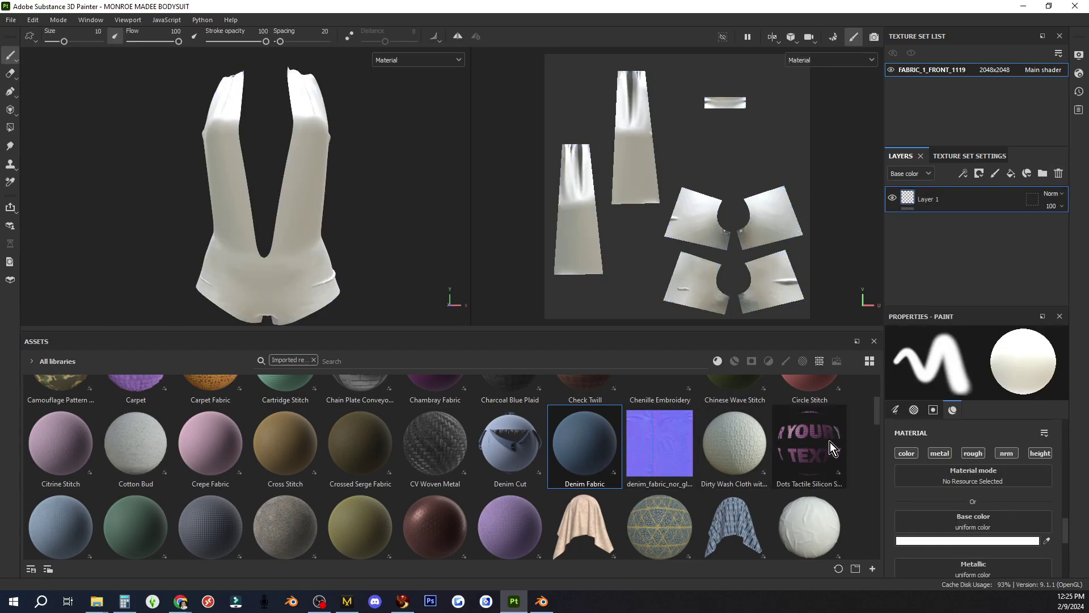
scroll(878, 415, "up", 1)
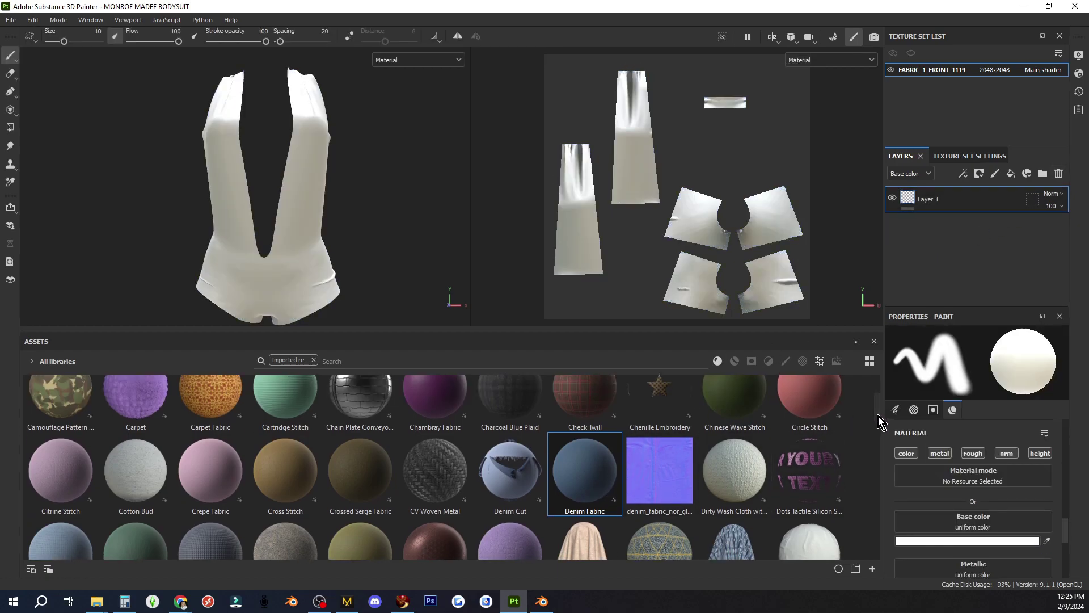
left_click_drag(878, 417, 942, 241)
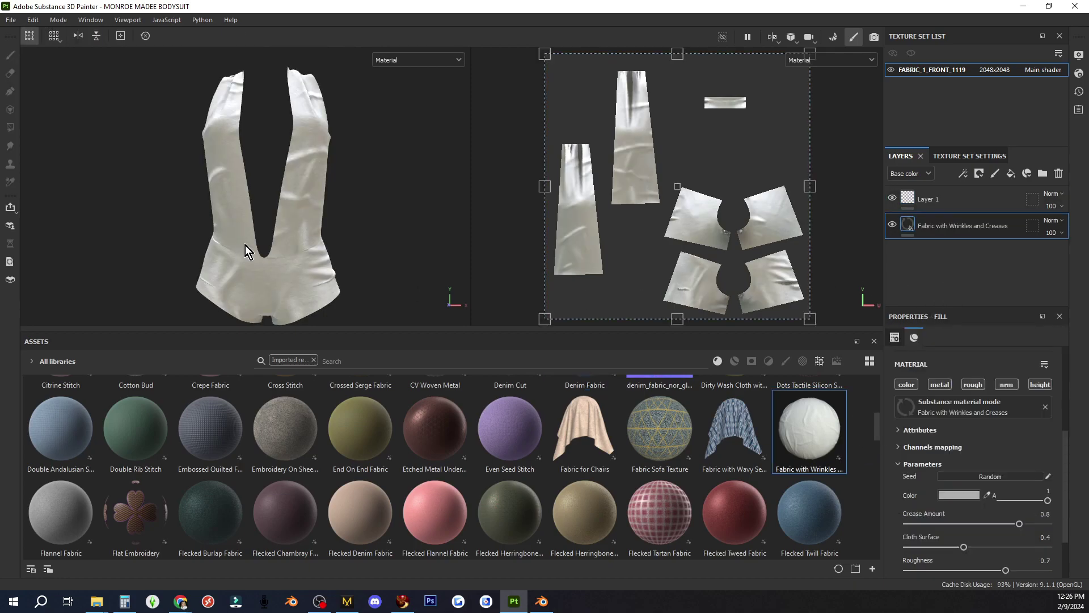
scroll(954, 482, "up", 5)
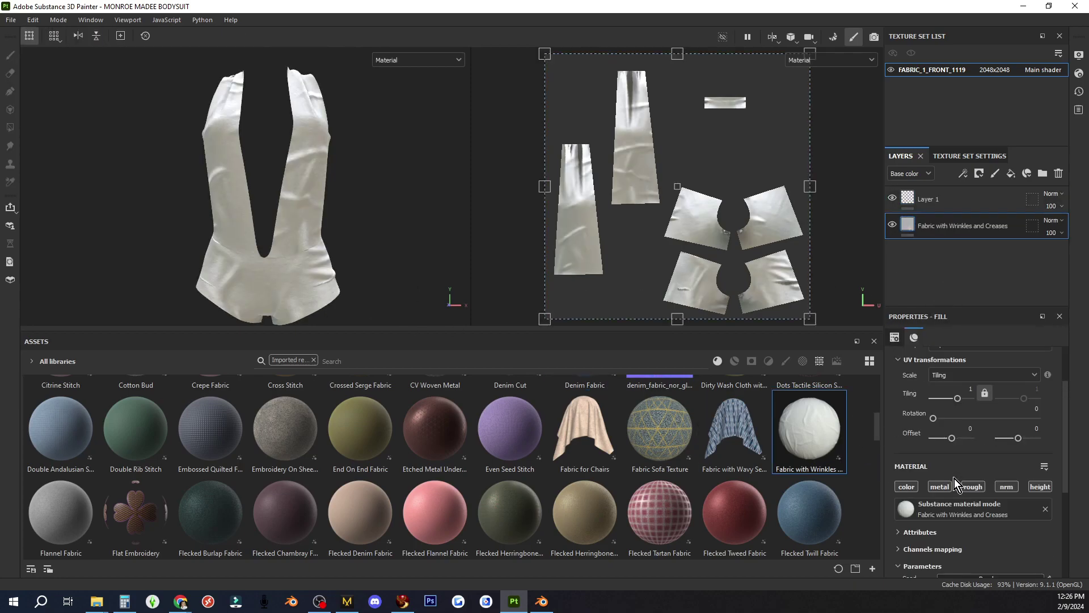
left_click_drag(966, 468, 958, 469)
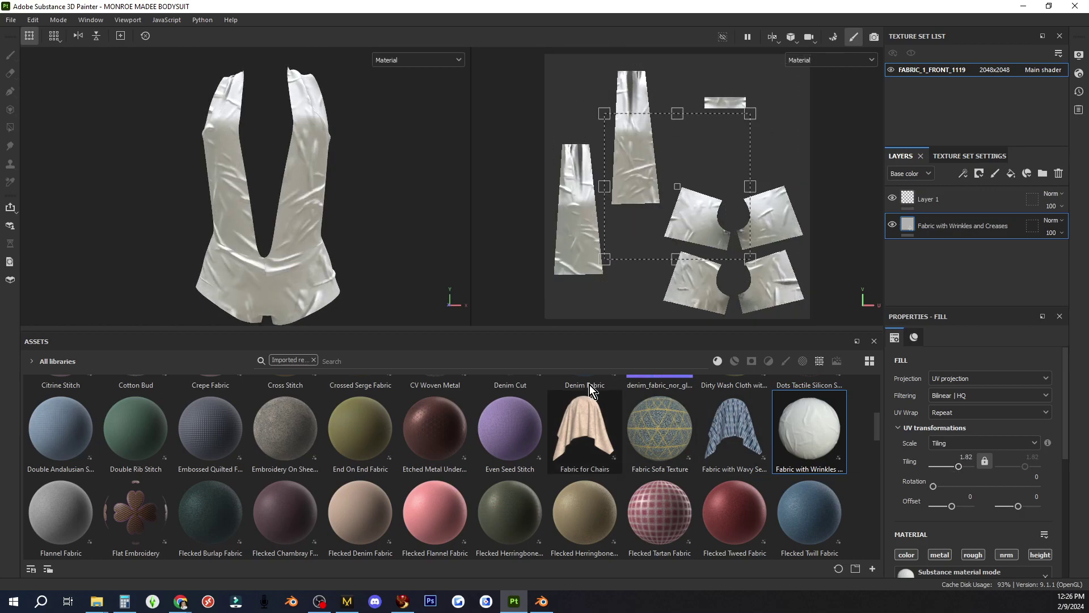
left_click_drag(414, 258, 181, 256, "alt")
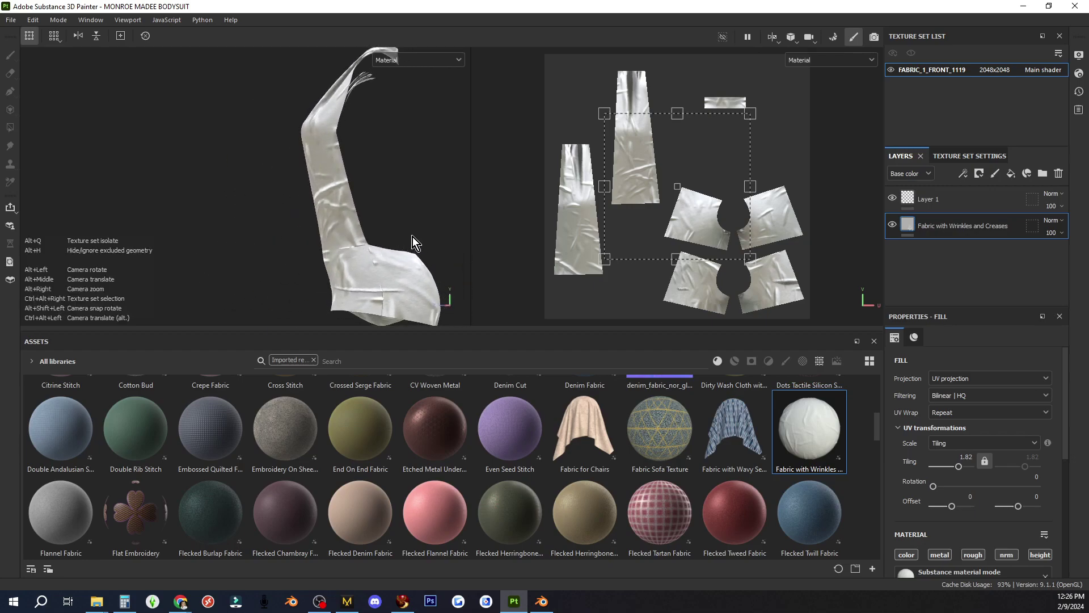
left_click_drag(414, 243, 360, 254, "alt")
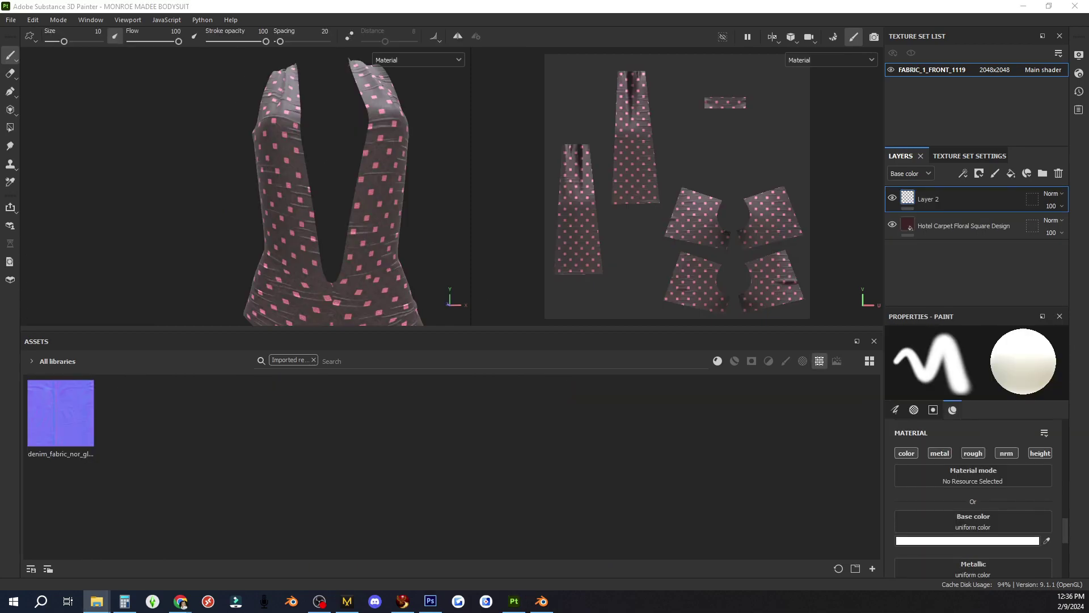
- Switch to Photoshop and place the black cat MEOW image on the transparent SHINE COPY canvas
key("alt+Tab")
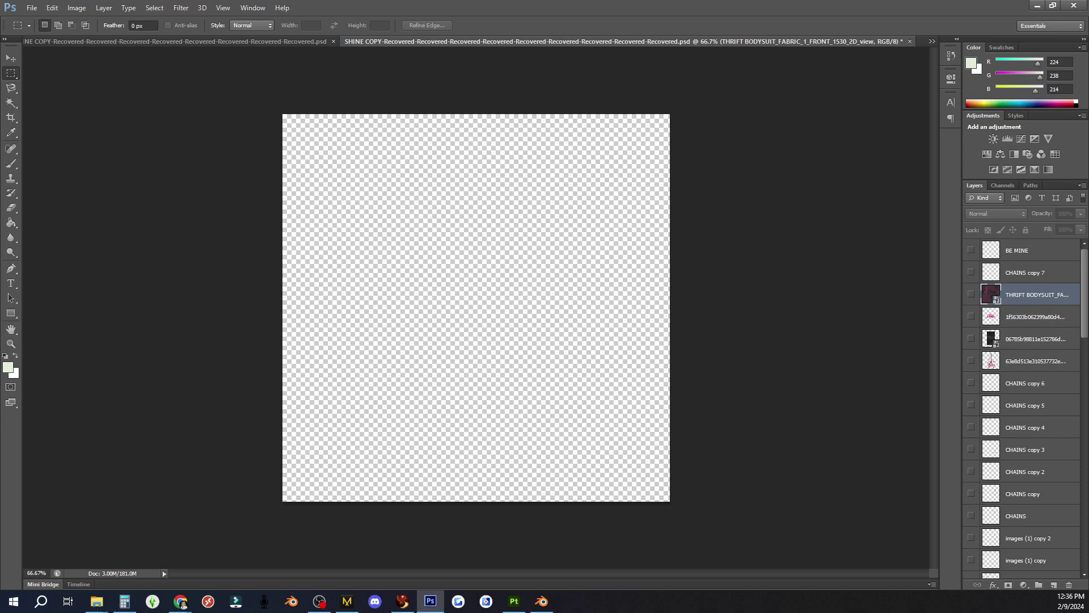
left_click_drag(502, 422, 455, 411)
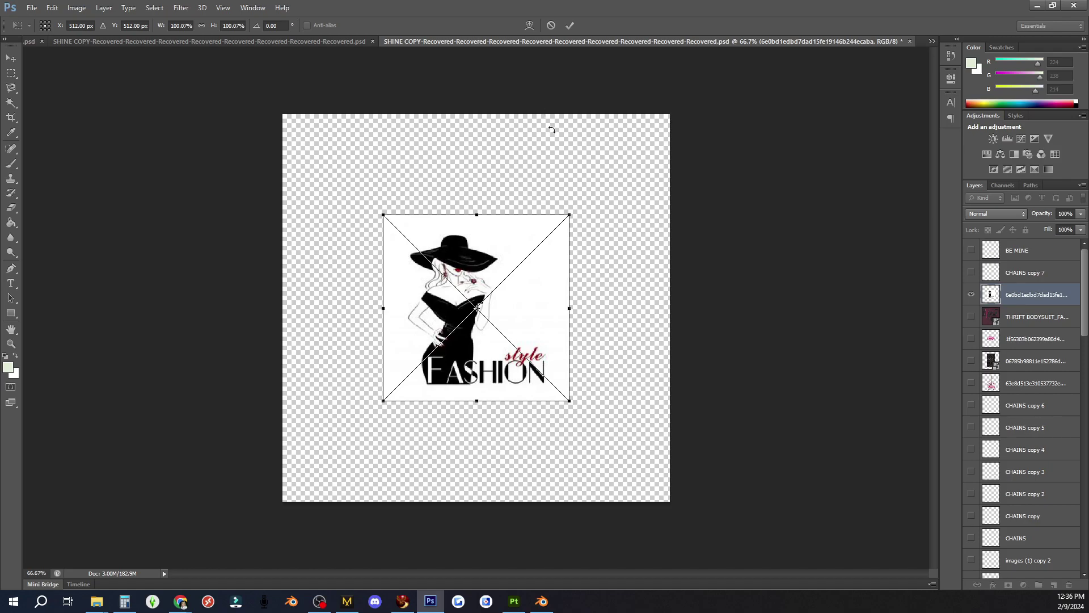
left_click(550, 25)
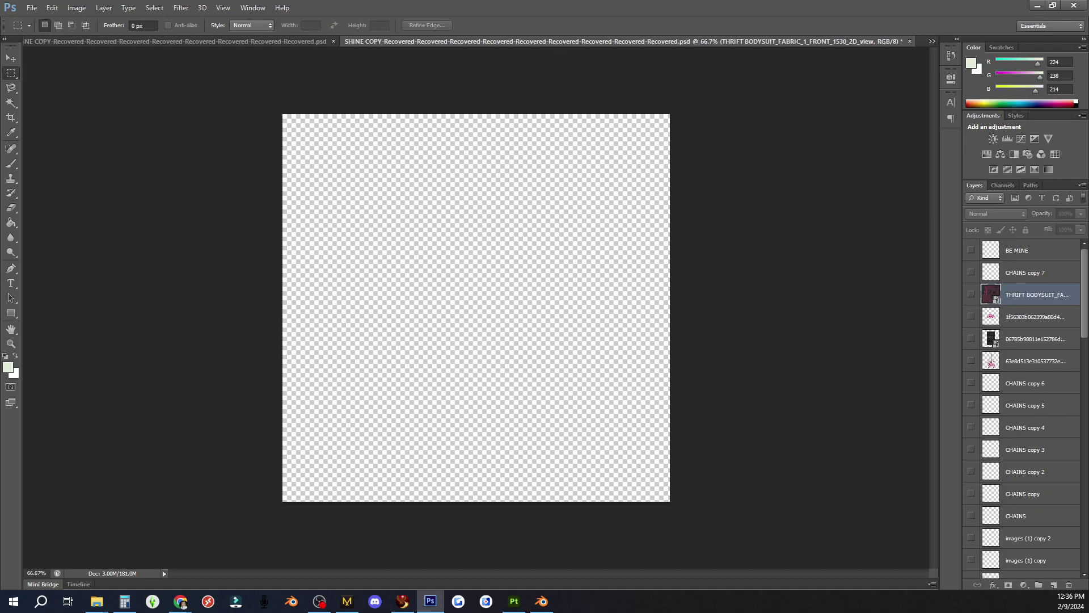
left_click_drag(627, 334, 527, 343)
left_click(569, 25)
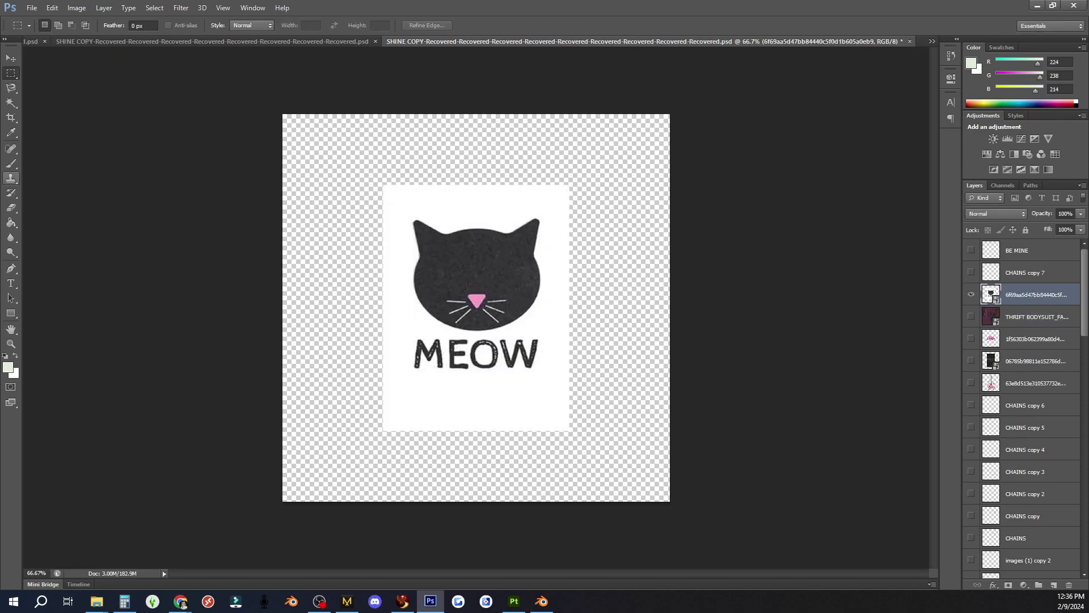
- Select the white background around the cat and lettering with the Magic Wand, rasterize the image, and erase the selection with a 308 px eraser
left_click(11, 104)
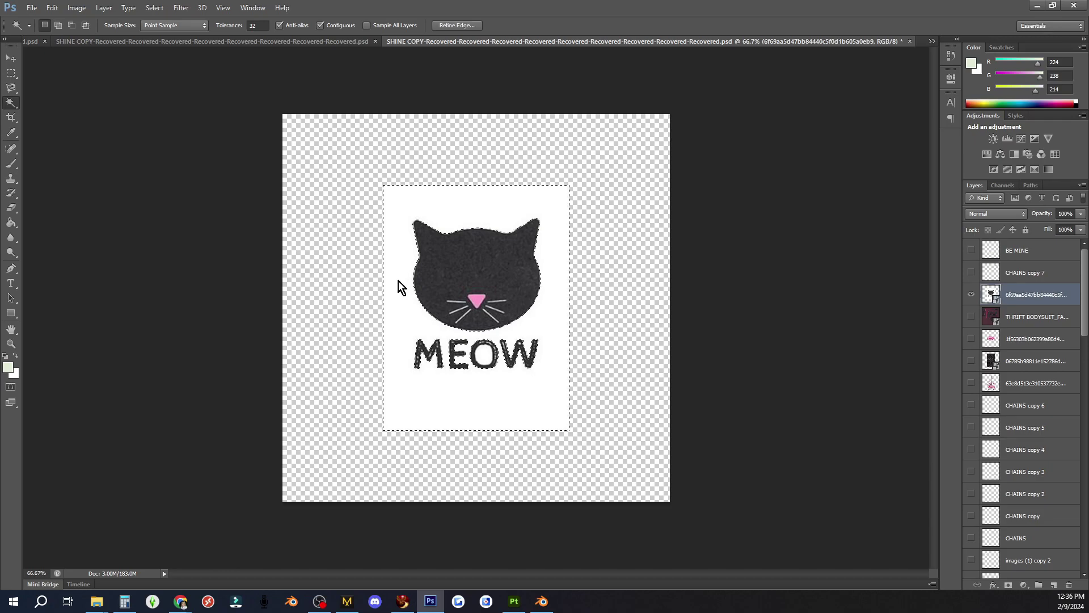
left_click(397, 285)
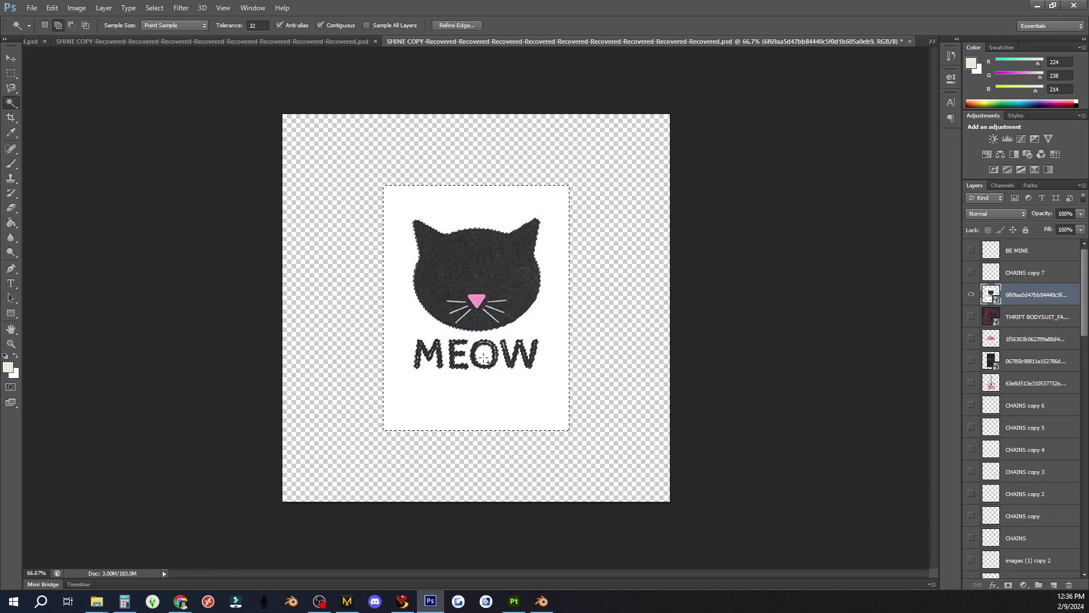
left_click(11, 207)
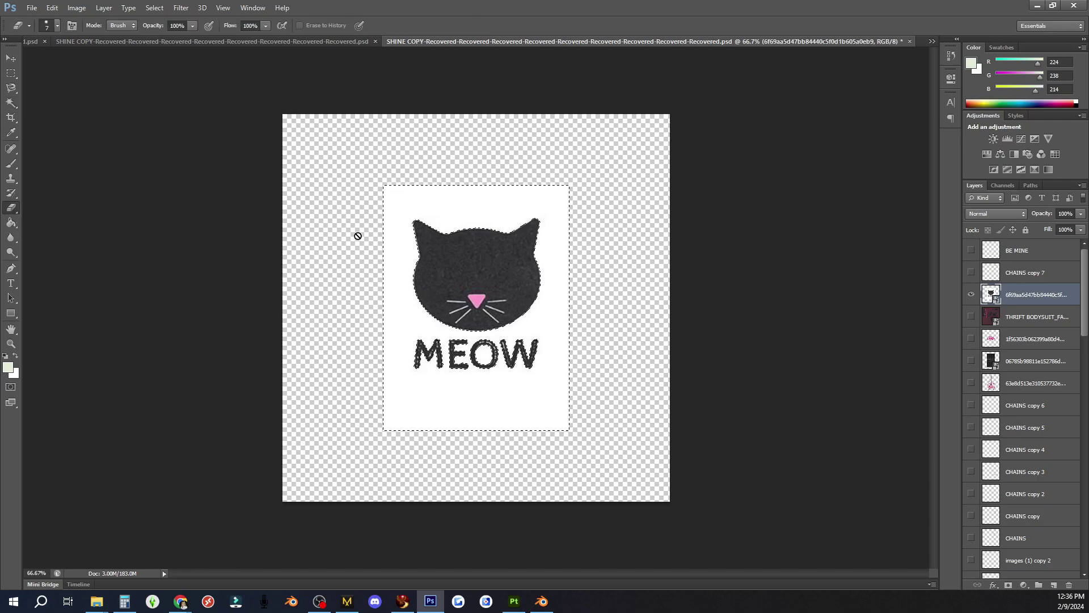
left_click(467, 232)
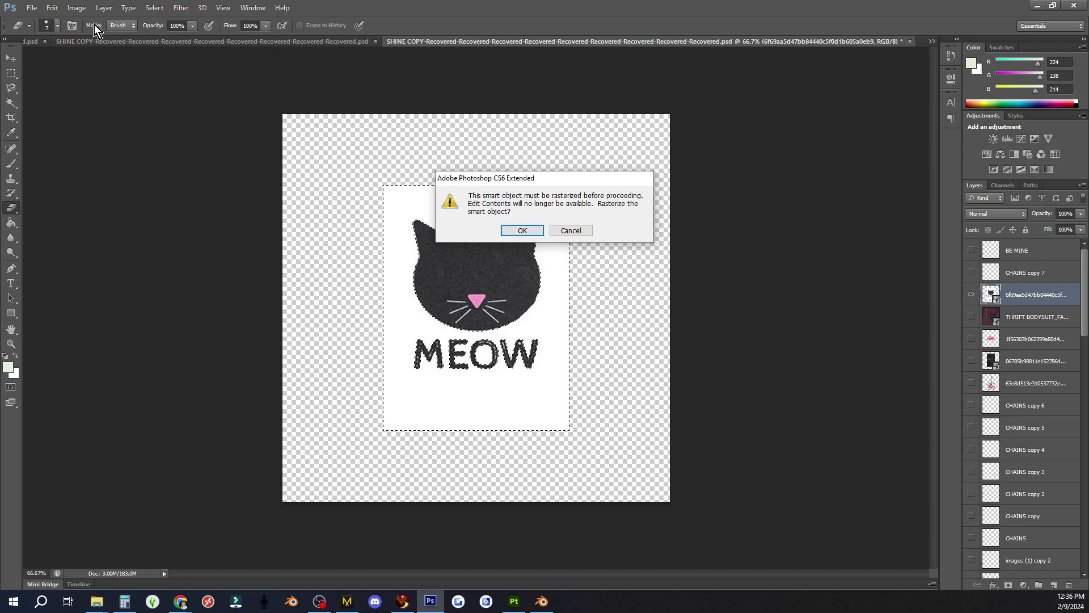
left_click(538, 234)
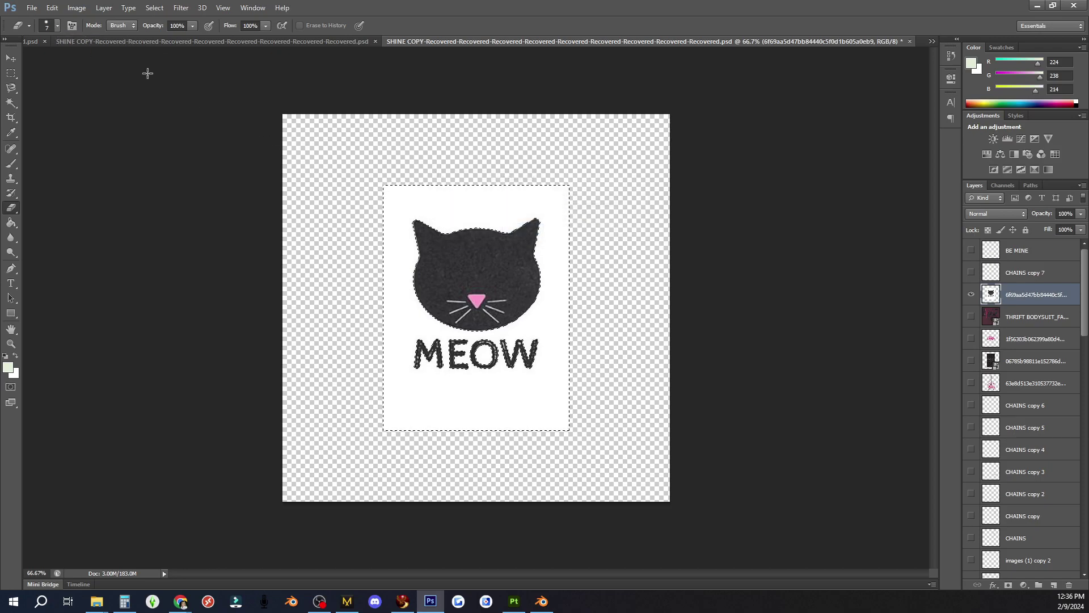
left_click(56, 25)
left_click(106, 61)
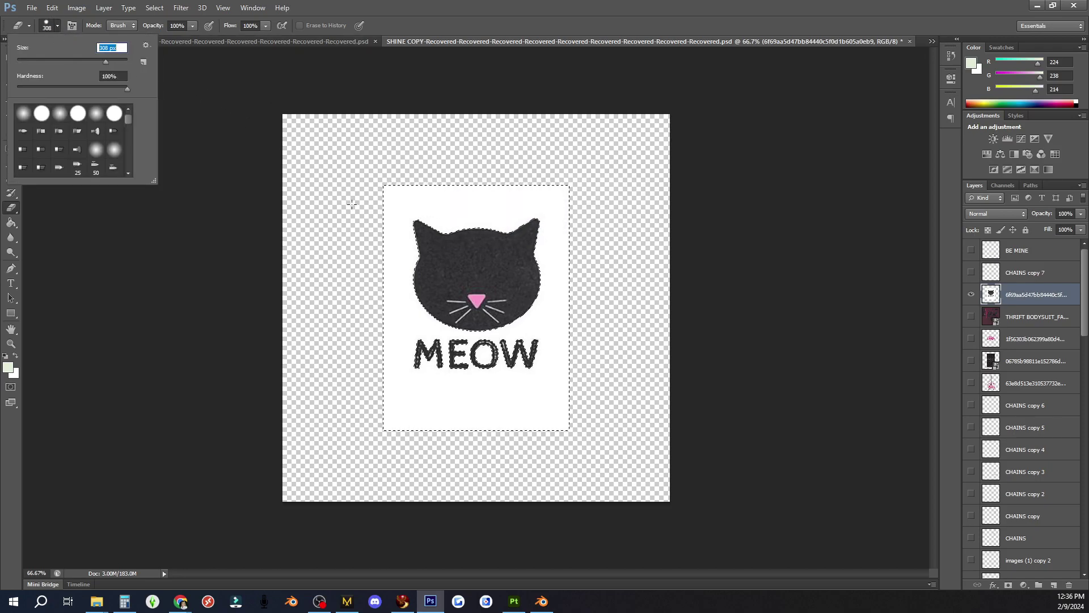
left_click_drag(347, 194, 390, 285)
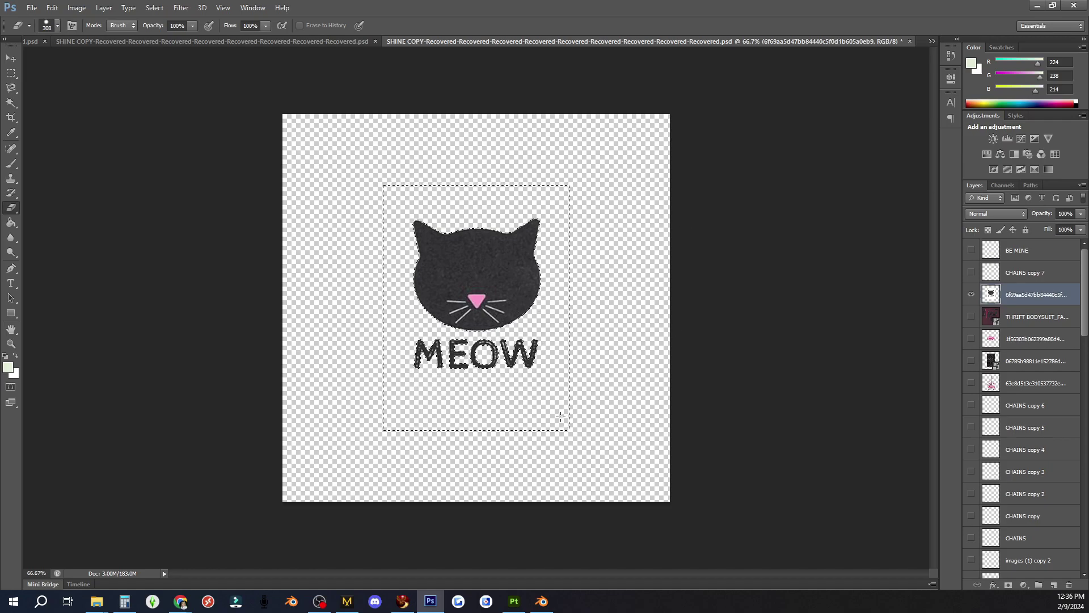
left_click(11, 57)
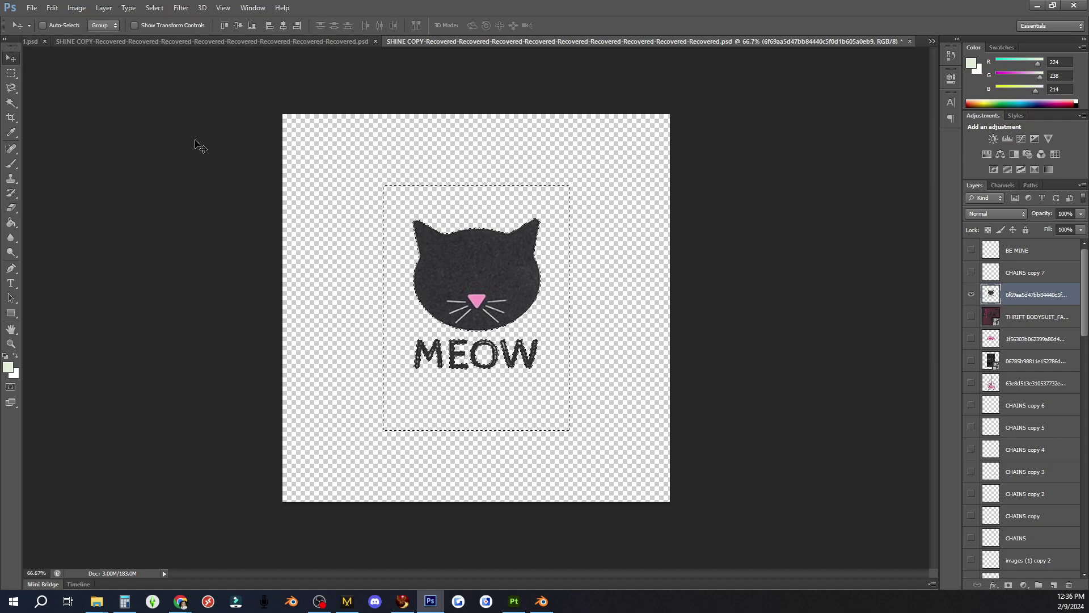
left_click(10, 105)
left_click(182, 174)
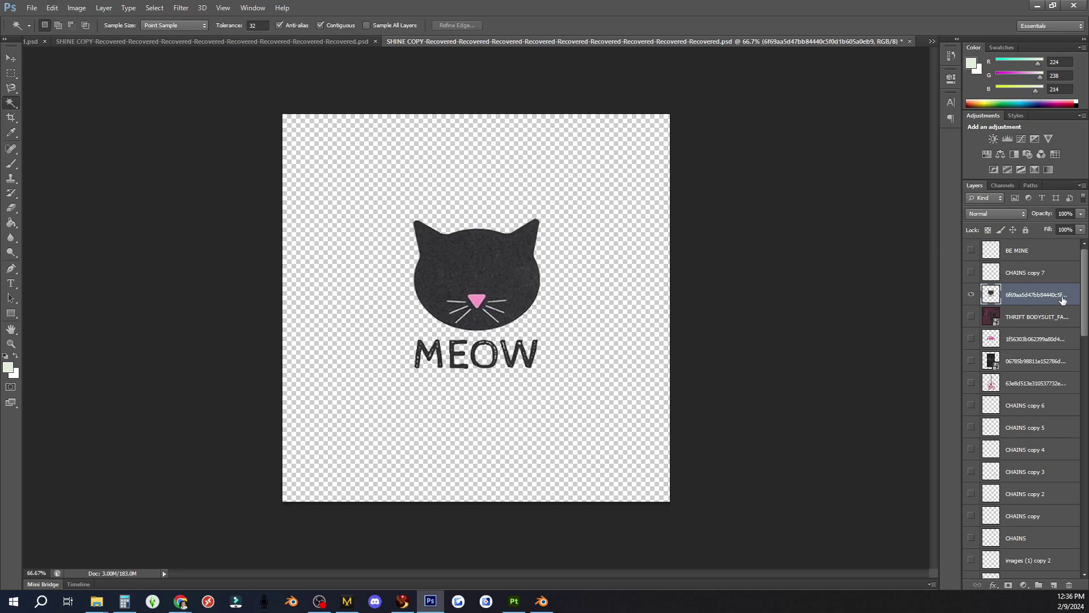
- Duplicate the cat layer and apply a High Pass filter with a low radius to the copy
left_click_drag(1063, 300, 1053, 585)
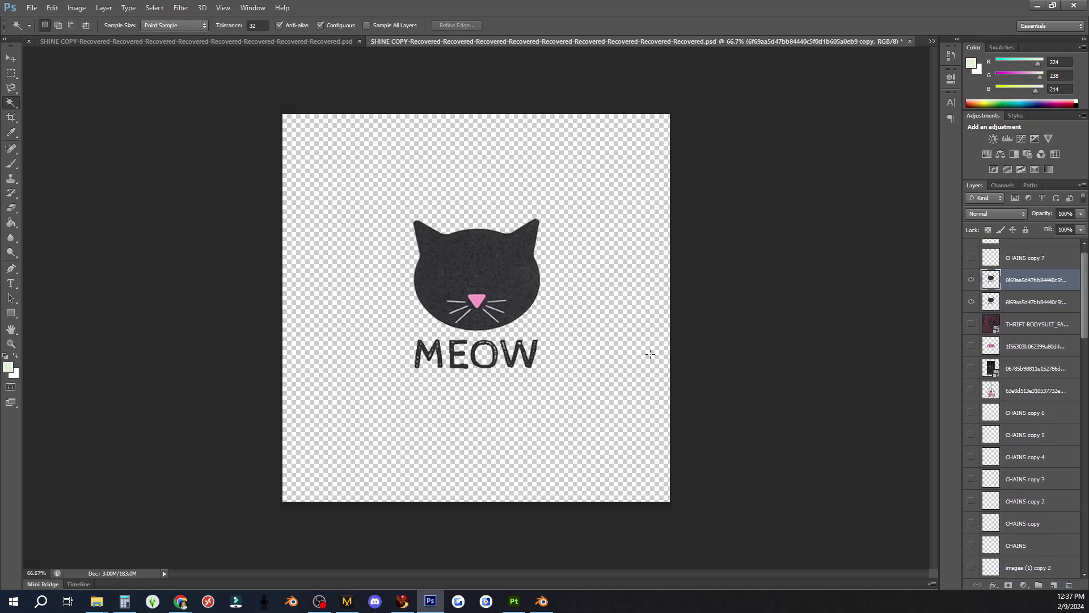
left_click(181, 7)
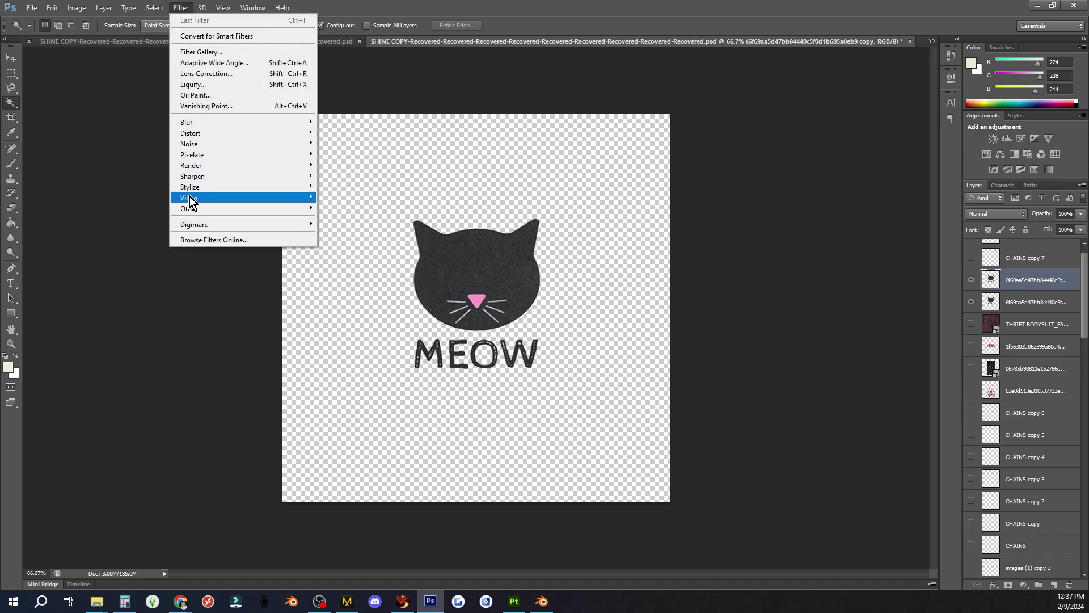
mouse_move(196, 212)
left_click(326, 219)
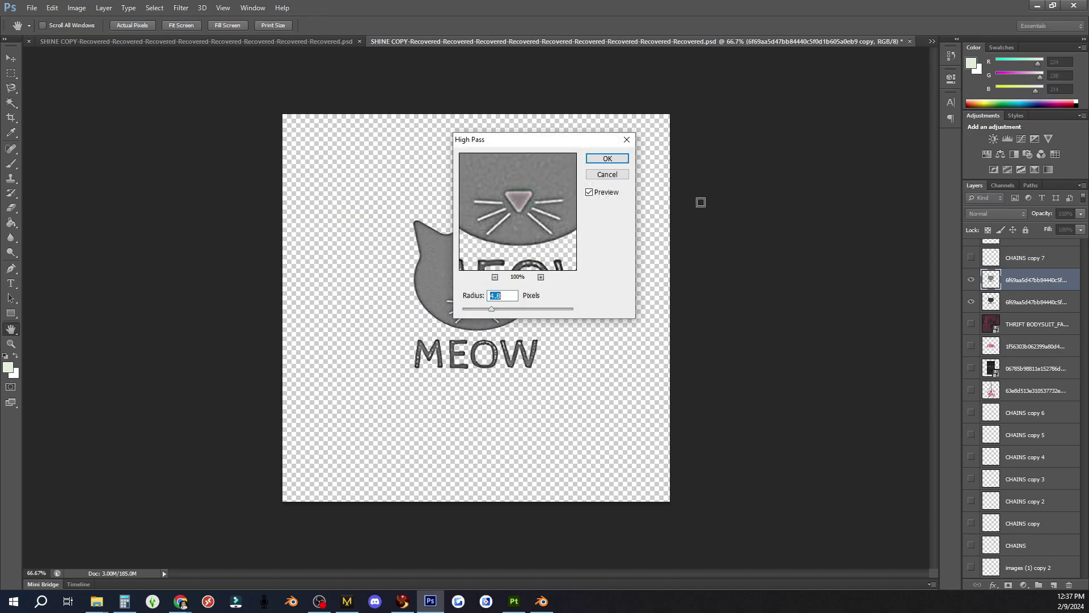
left_click(484, 309)
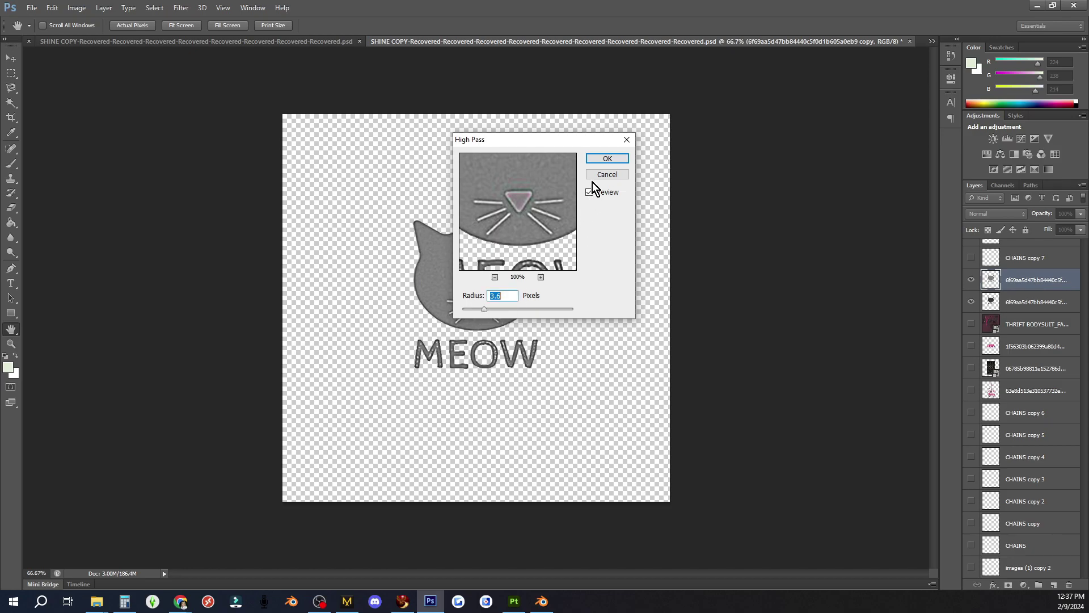
left_click(606, 159)
- Blend the High Pass copy as Soft Light and merge it with the original cat layer
left_click(997, 214)
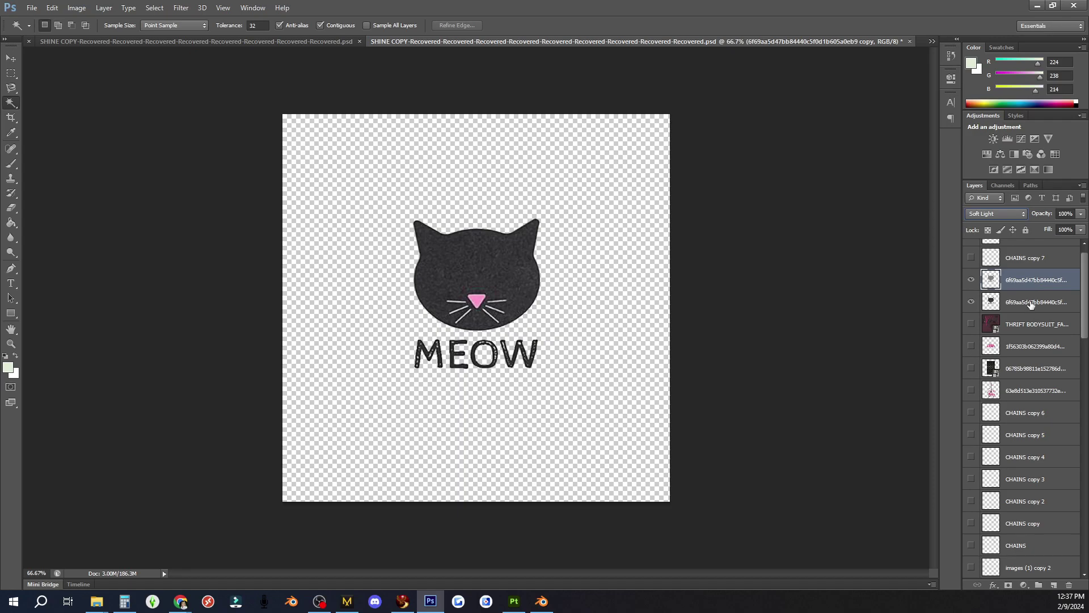
left_click(1031, 305, "ctrl")
right_click(1031, 305)
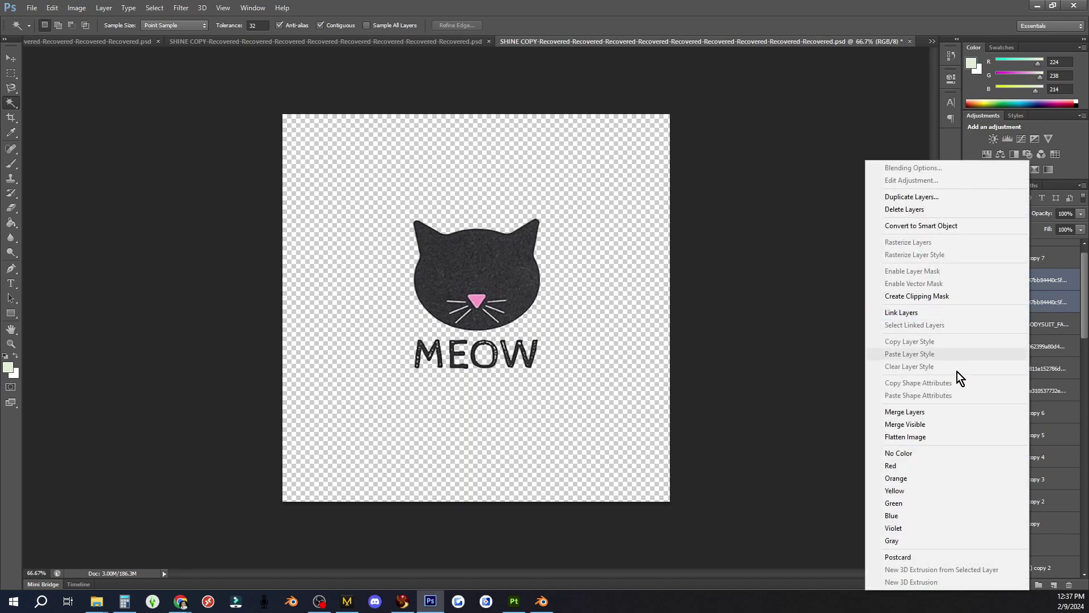
left_click(922, 414)
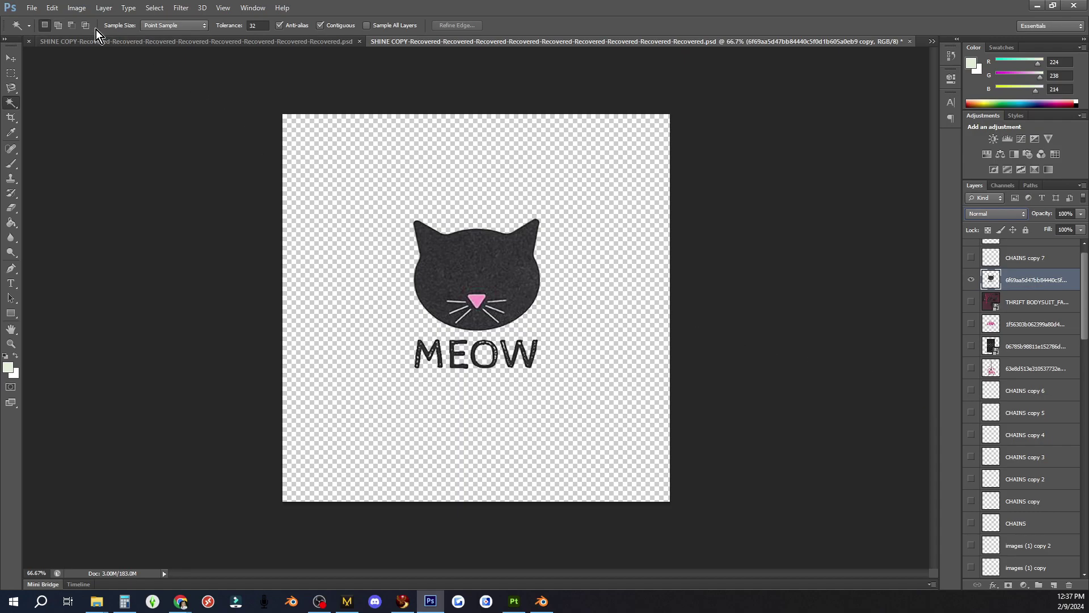
- Set the merged cat layer's brightness to -26 and contrast to 21
left_click(51, 8)
mouse_move(66, 12)
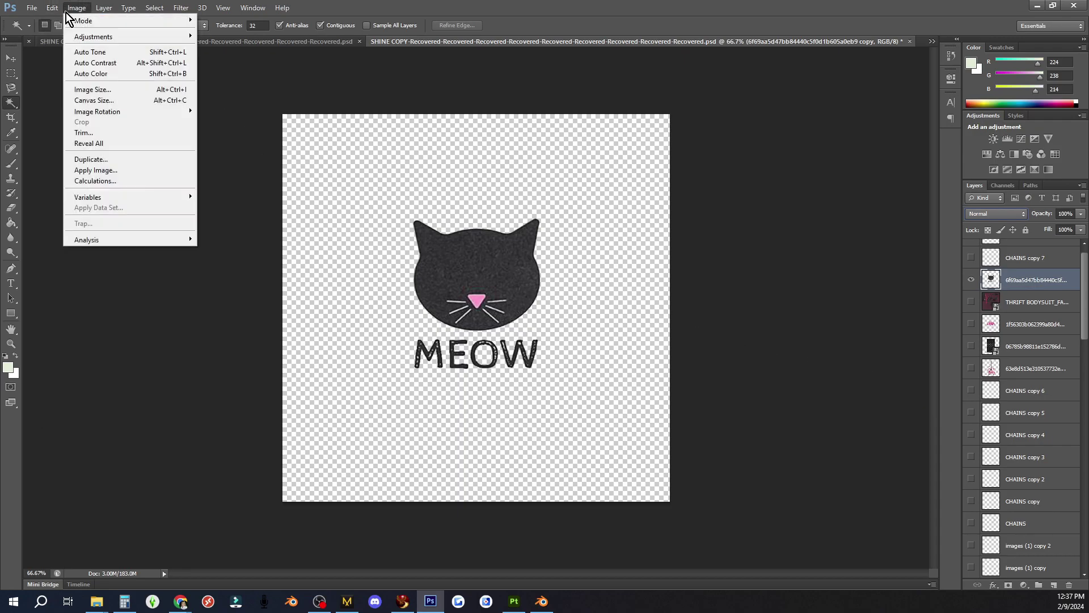
mouse_move(113, 36)
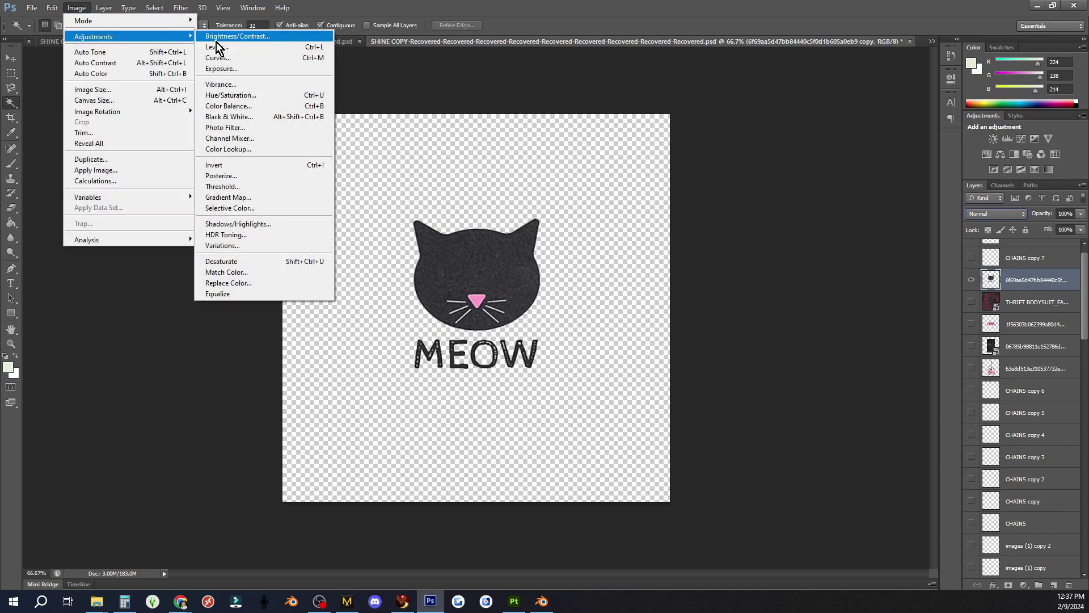
left_click(227, 36)
left_click_drag(780, 401, 793, 426)
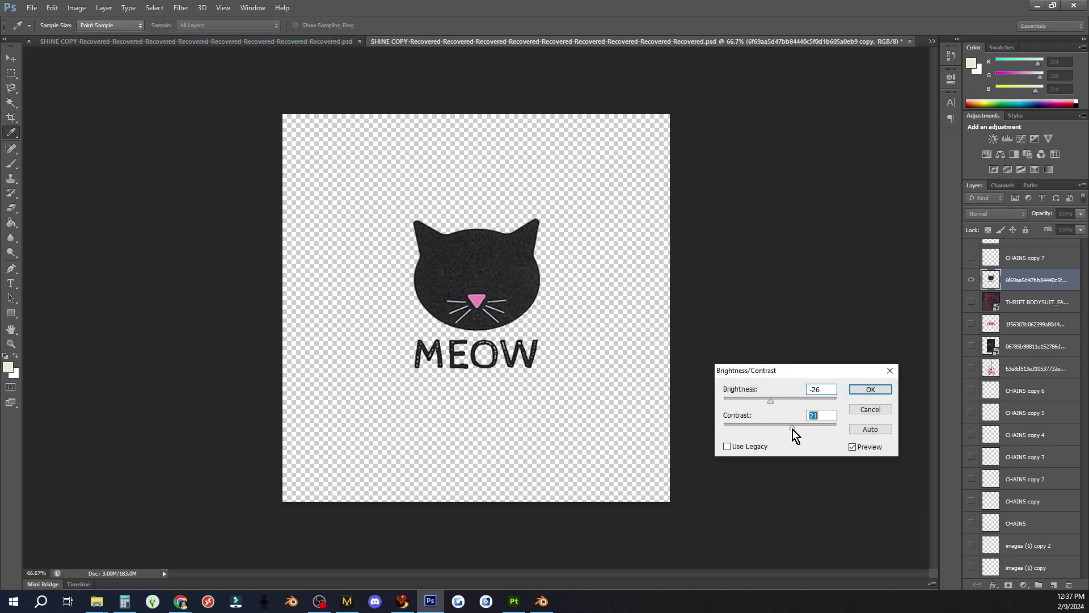
left_click(870, 389)
- Apply a Vibrance adjustment to the merged cat layer to make its pink nose more vivid
left_click(77, 9)
mouse_move(114, 37)
left_click(215, 87)
left_click_drag(708, 166, 713, 197)
left_click(797, 150)
scroll(488, 291, "up", 4, "alt")
scroll(278, 368, "up", 5, "alt")
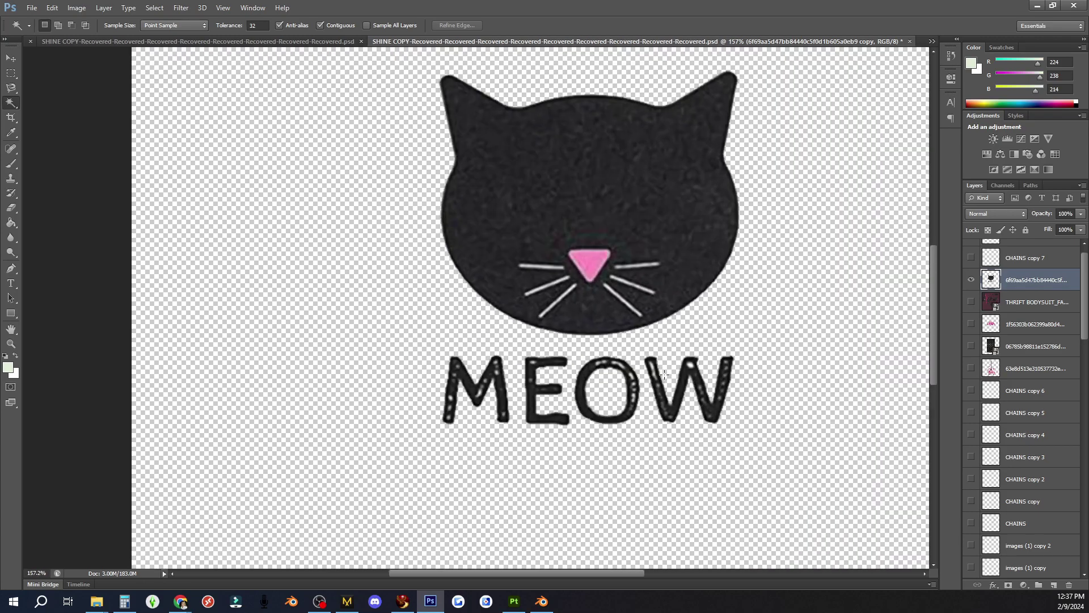
- Sample the cat's pink nose as the foreground colour and choose a small round brush
scroll(664, 374, "down", 9, "alt")
scroll(493, 397, "up", 9, "alt")
left_click(11, 164)
left_click(11, 133)
left_click(533, 217)
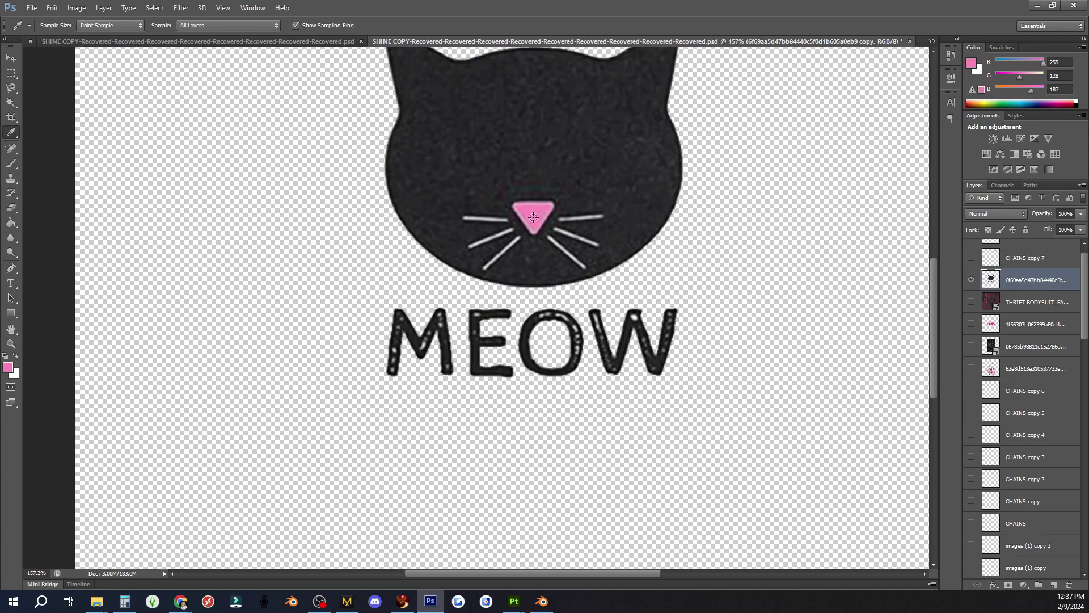
left_click(11, 165)
left_click(58, 26)
left_click(20, 61)
- Paint pink dots over the light specks in the letter M of MEOW
left_click(396, 356)
scroll(396, 358, "up", 3, "alt")
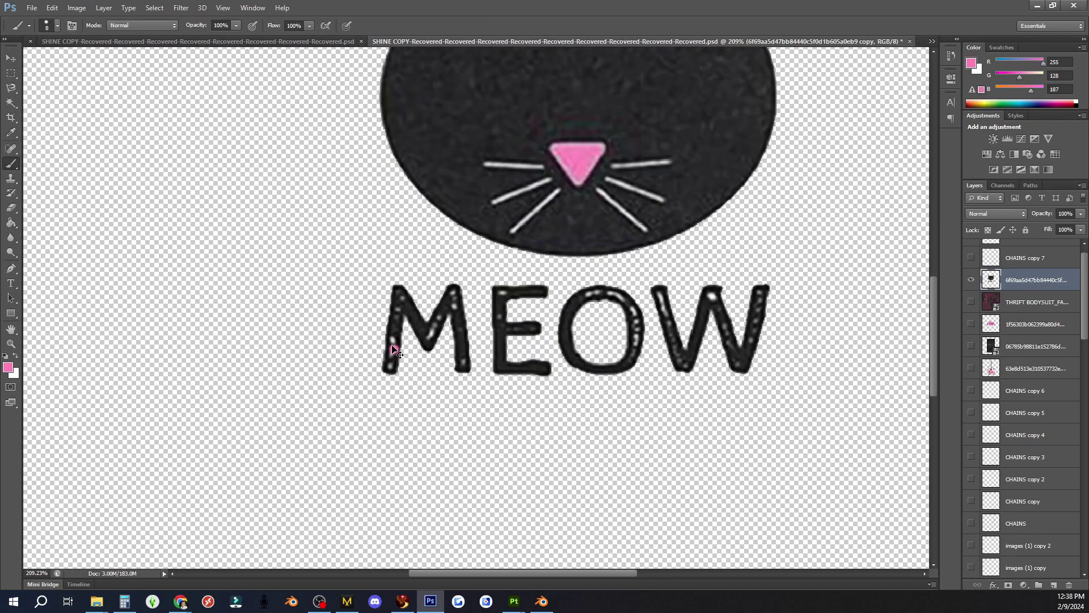
scroll(395, 352, "up", 2, "alt")
left_click(387, 322)
left_click(395, 277)
left_click(402, 257)
left_click(448, 315)
left_click(463, 289)
left_click(486, 250)
left_click(488, 271)
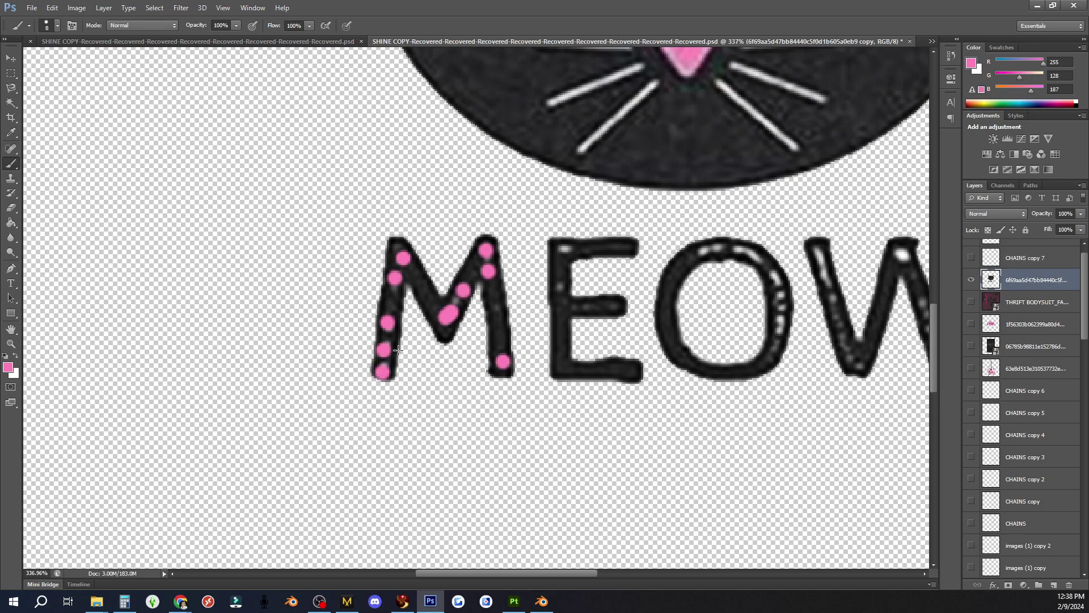
- Paint pink dots over the light specks in the upper E and around the O
left_click(566, 248)
left_click(563, 286)
left_click(704, 250)
left_click(739, 247)
left_click(775, 274)
left_click(783, 305)
left_click(683, 359)
left_click(667, 316)
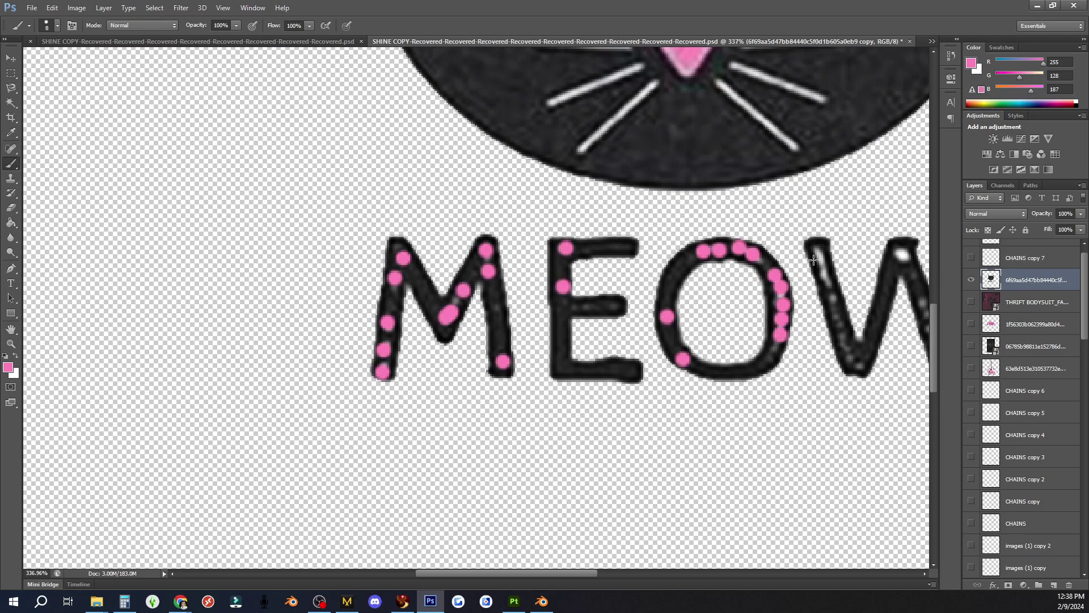
- Paint pink dots over the specks in the first half of the W, up to its middle peak
left_click(816, 252)
left_click(828, 274)
left_click(836, 306)
left_click(902, 254)
left_click(862, 368)
left_click(851, 353)
left_click(882, 314)
scroll(605, 365, "right", 5, "ctrl")
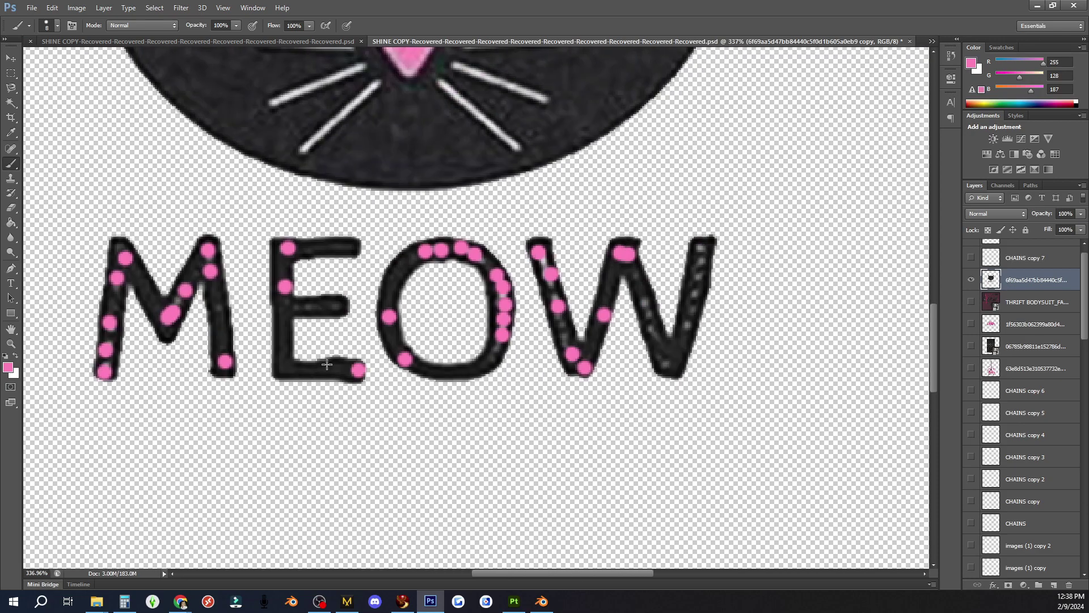
- Dot the remaining specks pink at the base of the E and O and along the W's last strokes
left_click(291, 365)
left_click(479, 370)
left_click(703, 253)
left_click(670, 369)
left_click(646, 304)
left_click(691, 295)
scroll(526, 374, "down", 6, "alt")
- Begin saving the cat graphic as a PNG in the STICKERS folder on the F: drive
left_click(11, 58)
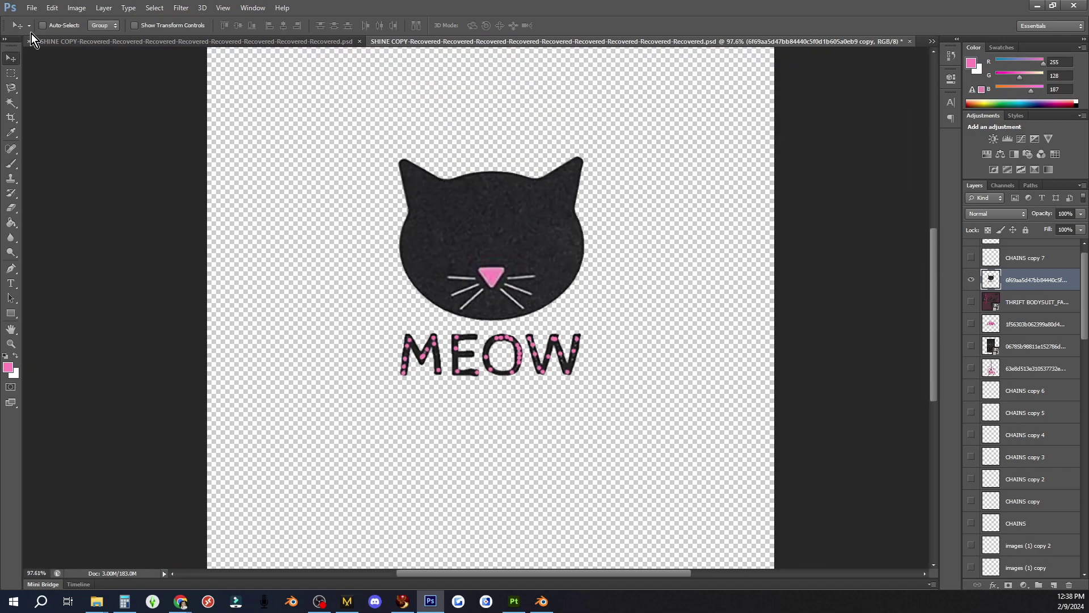
left_click(32, 9)
left_click(48, 146)
left_click(558, 449)
left_click(553, 378)
left_click(414, 233)
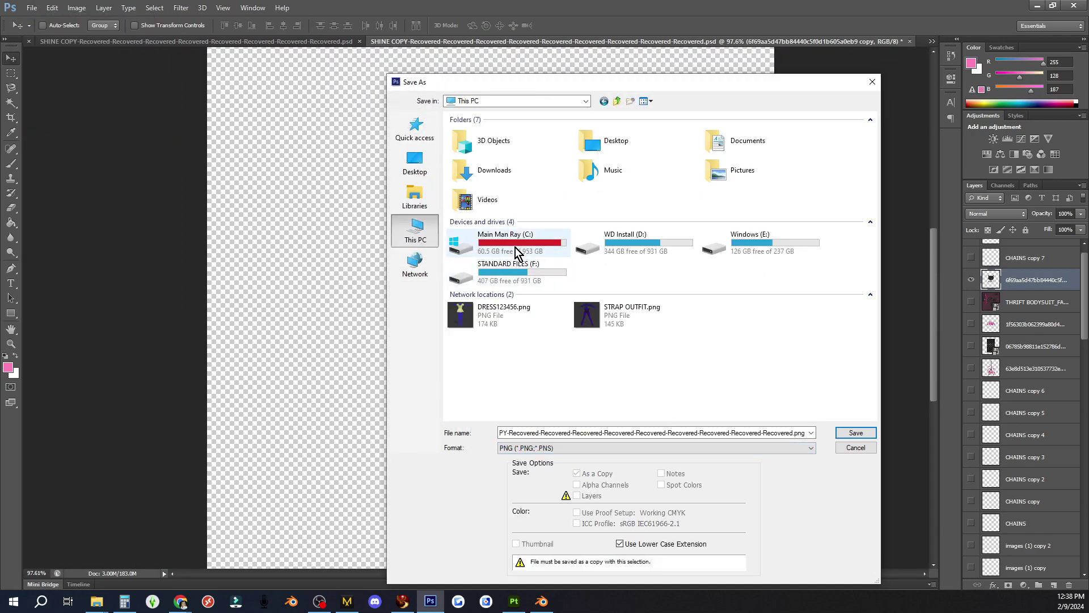
double_click(508, 271)
scroll(771, 356, "down", 5)
double_click(583, 357)
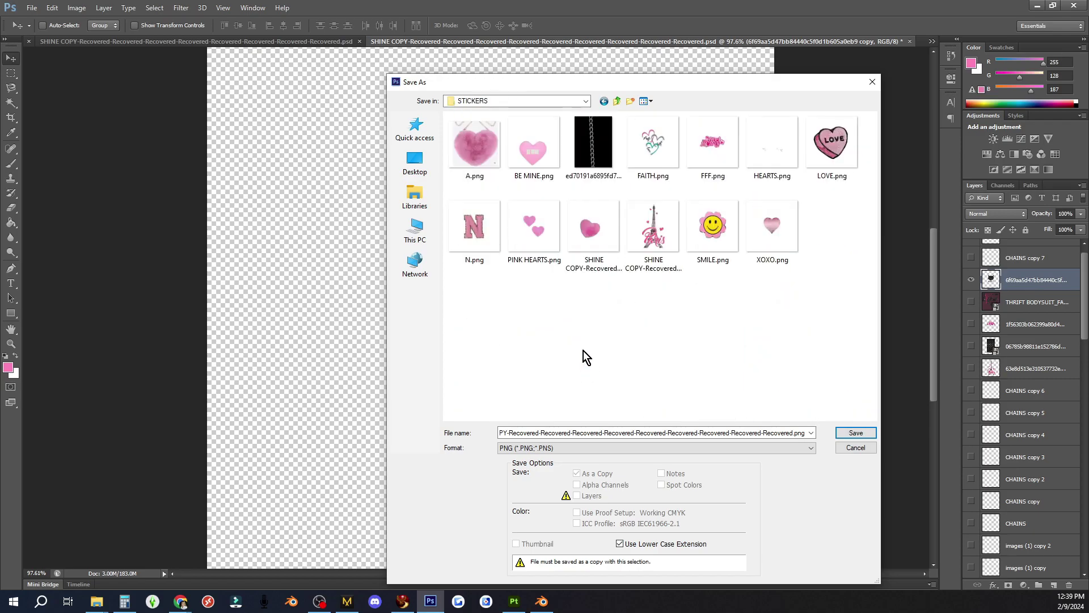
- Save the PNG as MEOW and hide the cat layer
left_click(624, 433)
type("MEOW")
left_click(856, 433)
left_click(488, 409)
left_click(971, 280)
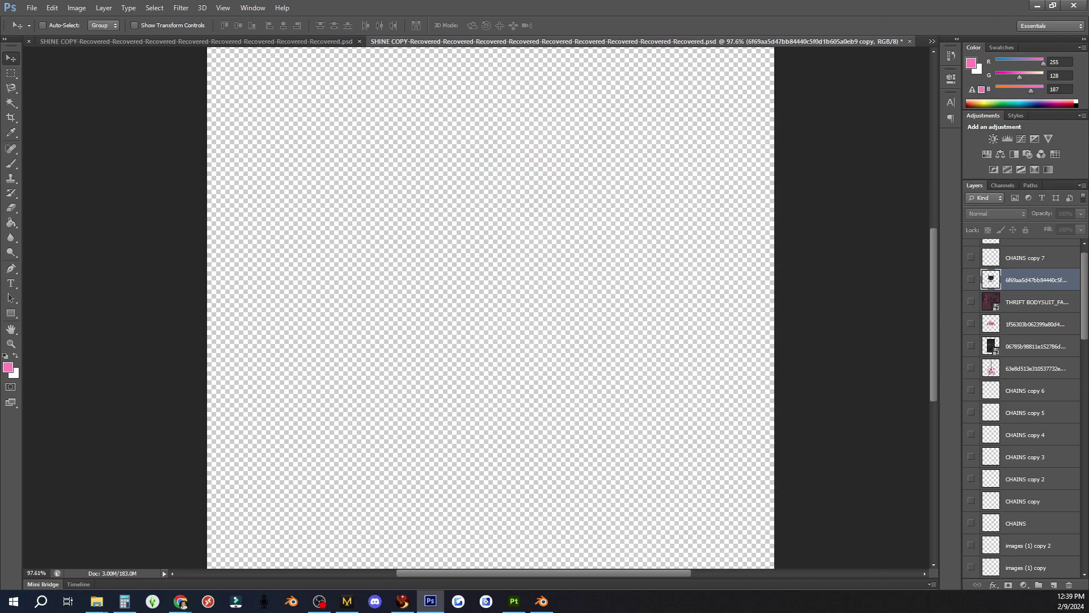
- Return to Photoshop, shift the placed XOXO glitter image slightly upward and commit its placement
left_click(514, 601)
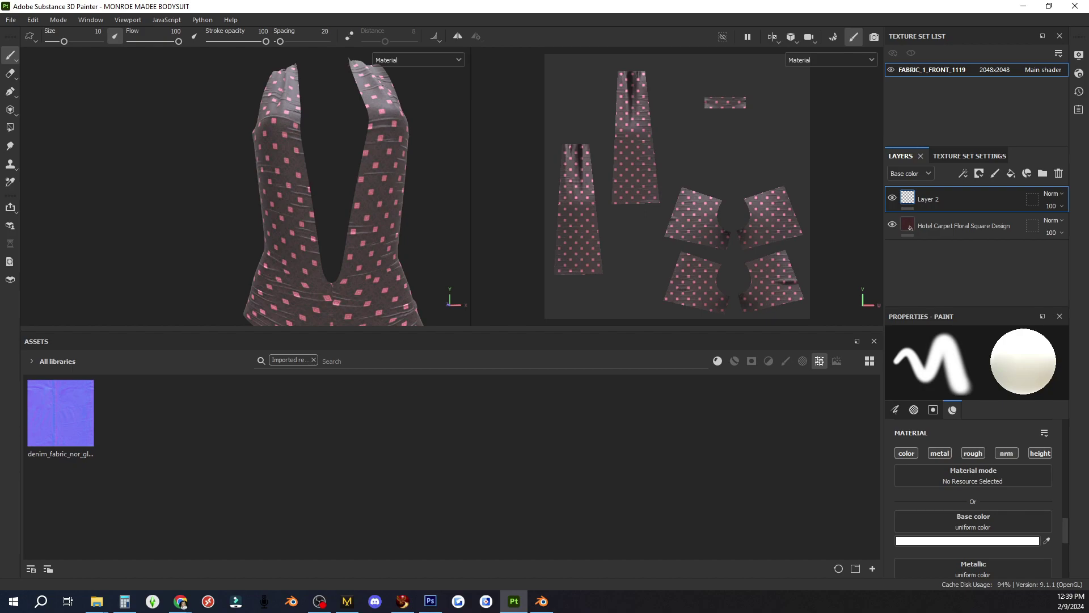
left_click(431, 601)
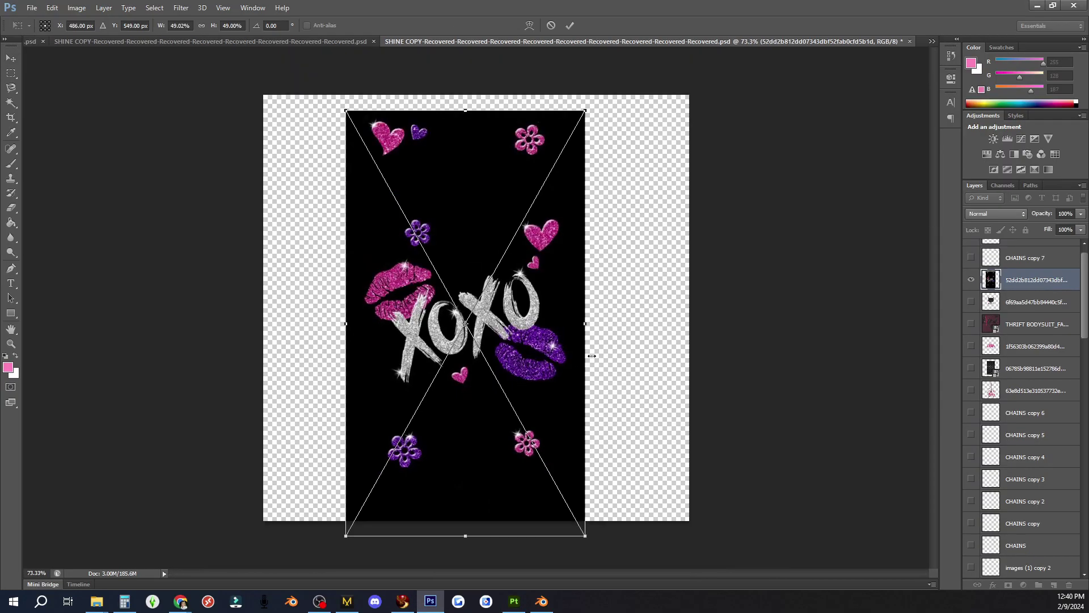
left_click_drag(570, 329, 569, 318)
key("Return")
- Select the XOXO image's black background with the Magic Wand, erase it and clear the selection
left_click(10, 103)
left_click(461, 219)
left_click(518, 291, "shift")
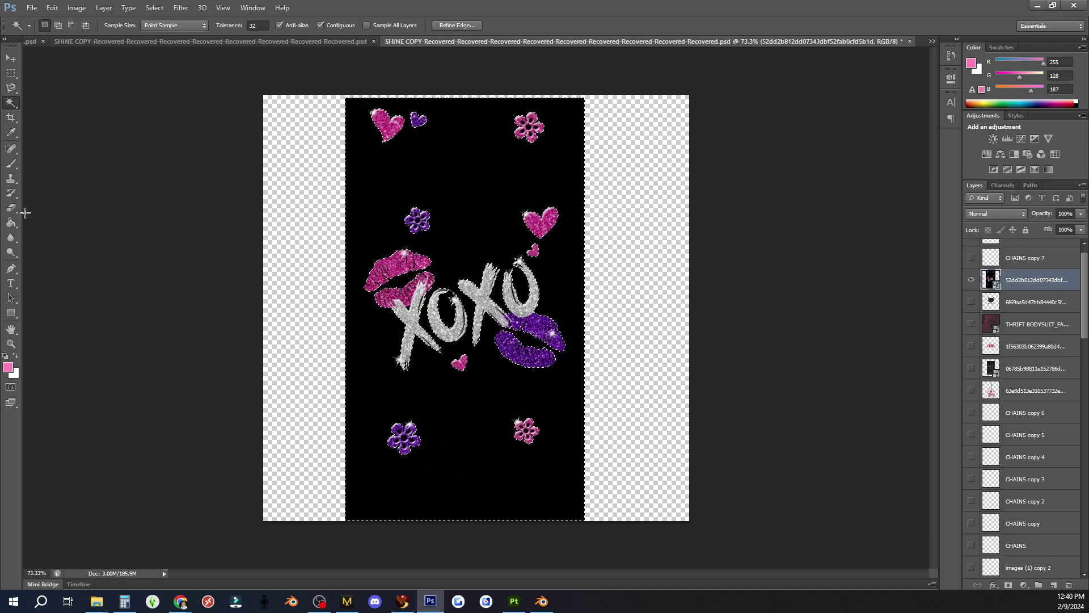
left_click(11, 208)
mouse_move(491, 209)
left_mouse_down()
mouse_move(617, 148)
mouse_move(603, 250)
left_mouse_up()
left_click(11, 104)
left_click(698, 257)
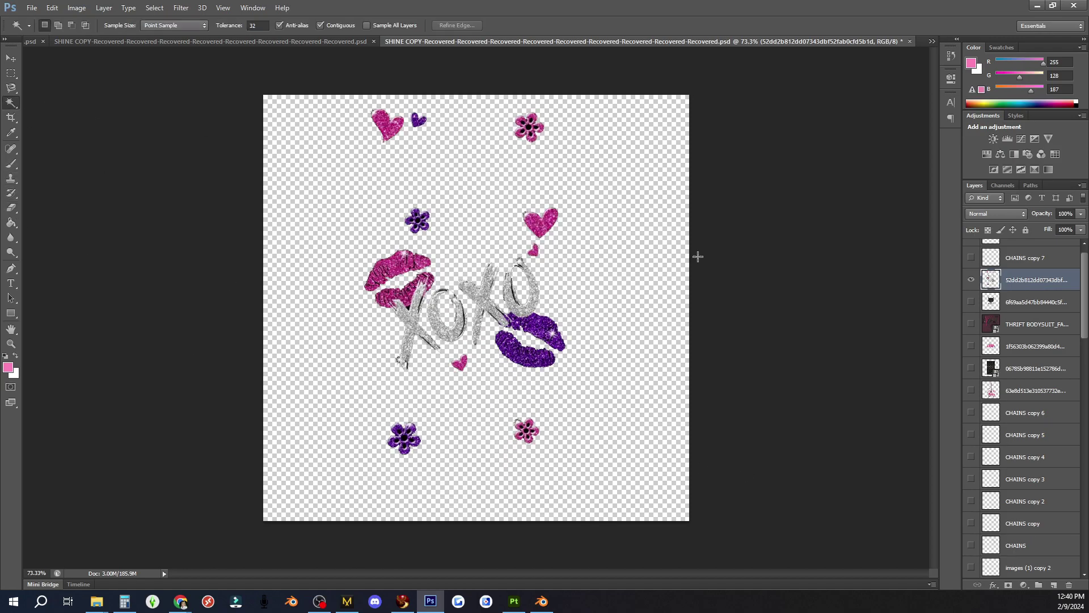
- Erase the leftover strip below the XOXO artwork and reposition the artwork fully inside the canvas
left_click(11, 59)
left_click_drag(411, 271, 429, 231)
left_click(11, 209)
left_click_drag(363, 482, 609, 481)
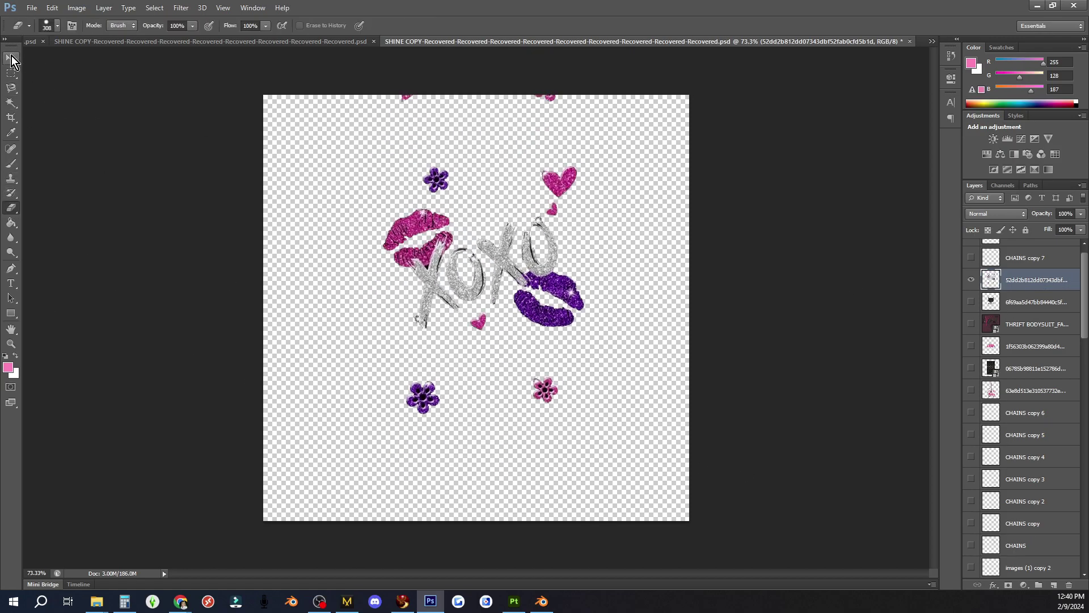
left_click(11, 58)
left_click_drag(516, 248, 521, 295)
- Sharpen the XOXO artwork by blending a High Pass duplicate over it and merging the two layers
key("ctrl+j")
left_click(997, 213)
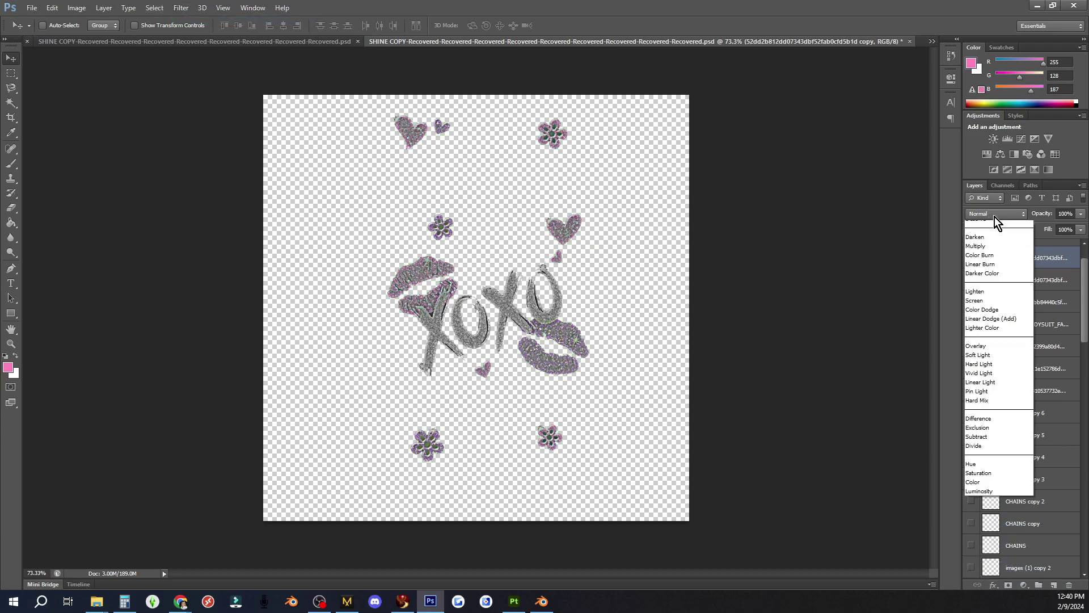
left_click(992, 369)
left_click(1044, 278, "shift")
right_click(1044, 278)
left_click(919, 411)
- Show the black Layer 2 as a backdrop and brighten the XOXO artwork with Brightness/Contrast
scroll(1045, 482, "down", 12)
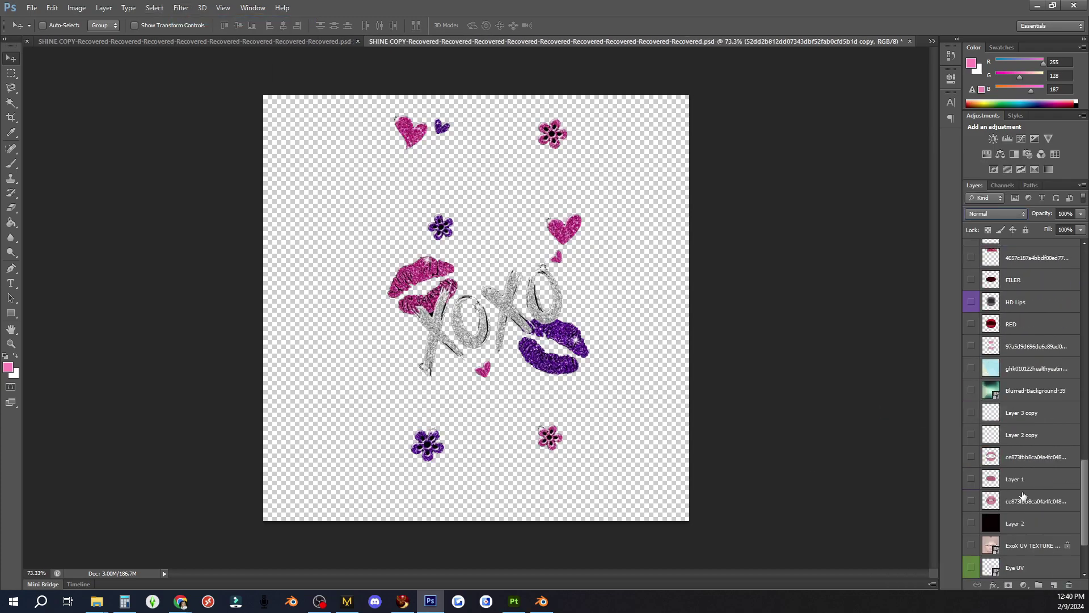
left_click(971, 523)
scroll(1021, 397, "up", 1)
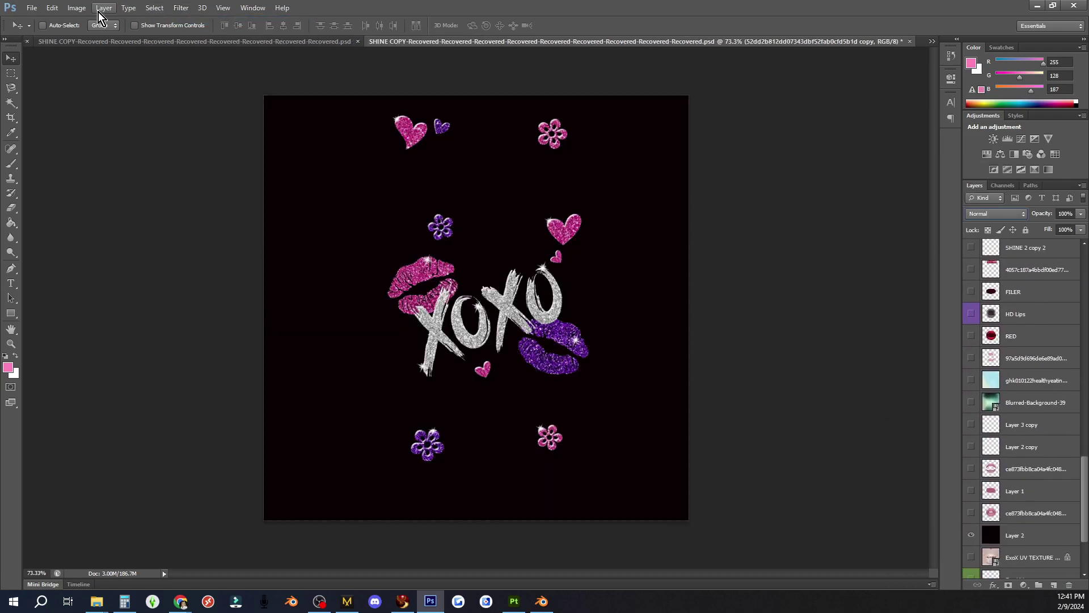
left_click(76, 8)
mouse_move(113, 37)
left_click(224, 37)
left_click_drag(780, 402, 791, 430)
left_click(860, 391)
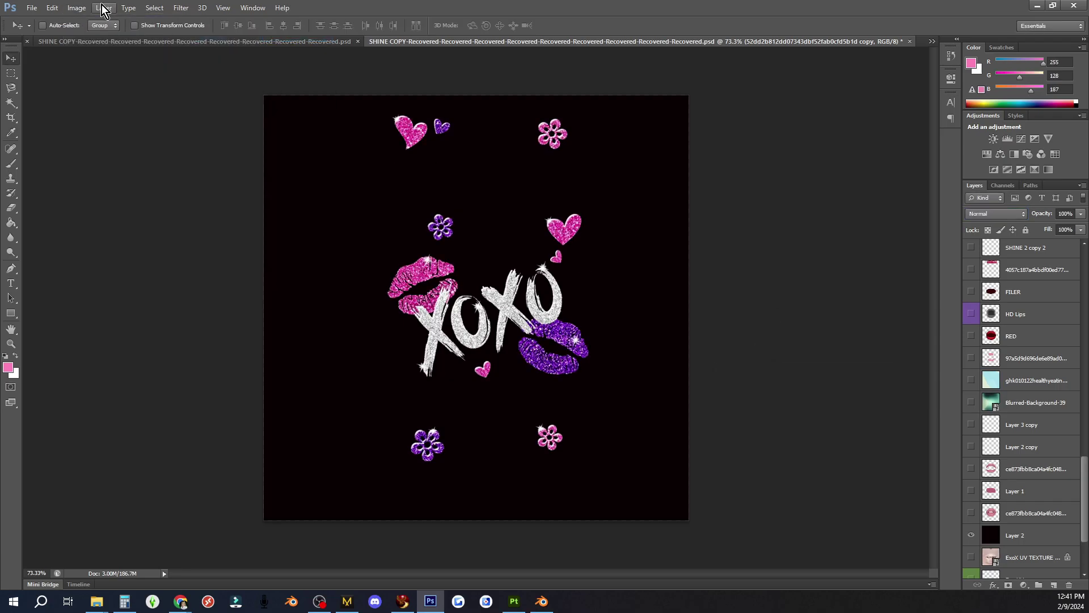
- Apply a Vibrance adjustment to the XOXO artwork to intensify its pinks and purples
left_click(78, 8)
left_click(222, 85)
key("Tab")
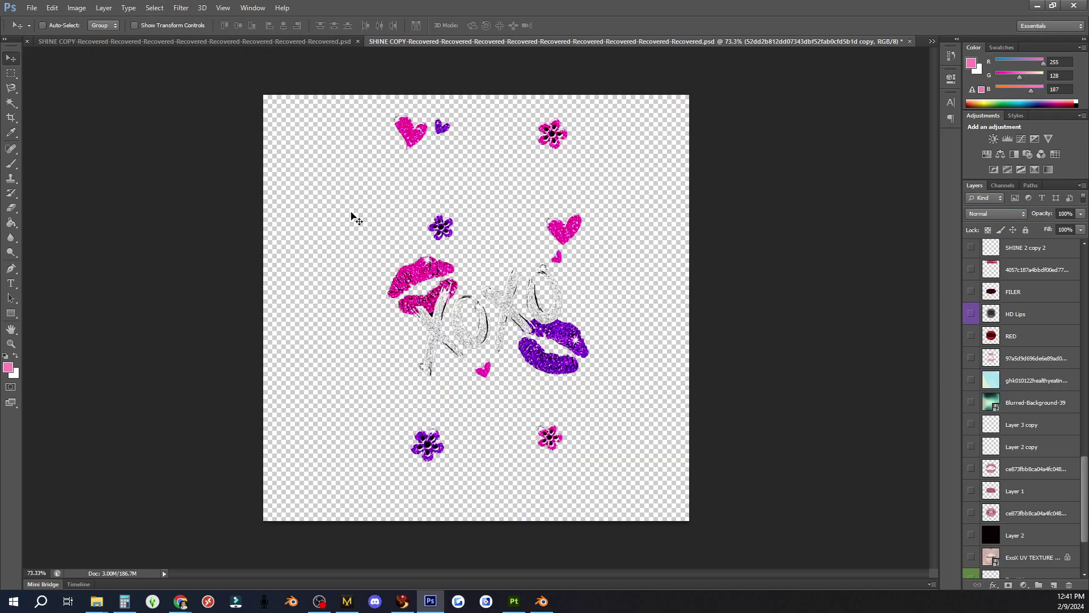
- Try to save the artwork as a PNG named XOXO in the STICKERS folder, without replacing the existing file
left_click(32, 7)
left_click(41, 145)
left_click(531, 447)
left_click(526, 424)
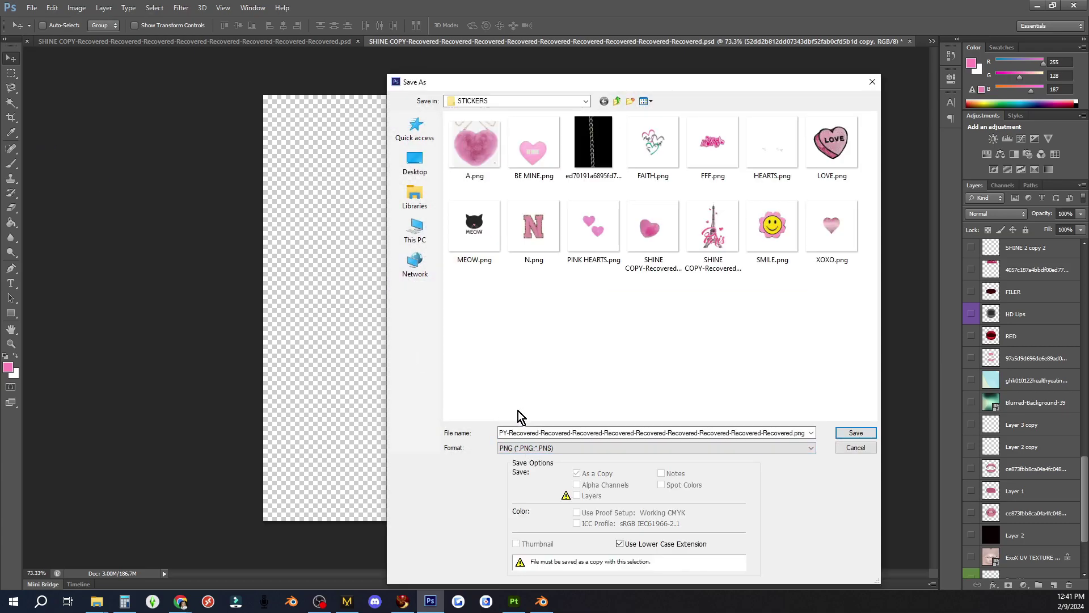
double_click(553, 432)
type("XOXO")
left_click(861, 432)
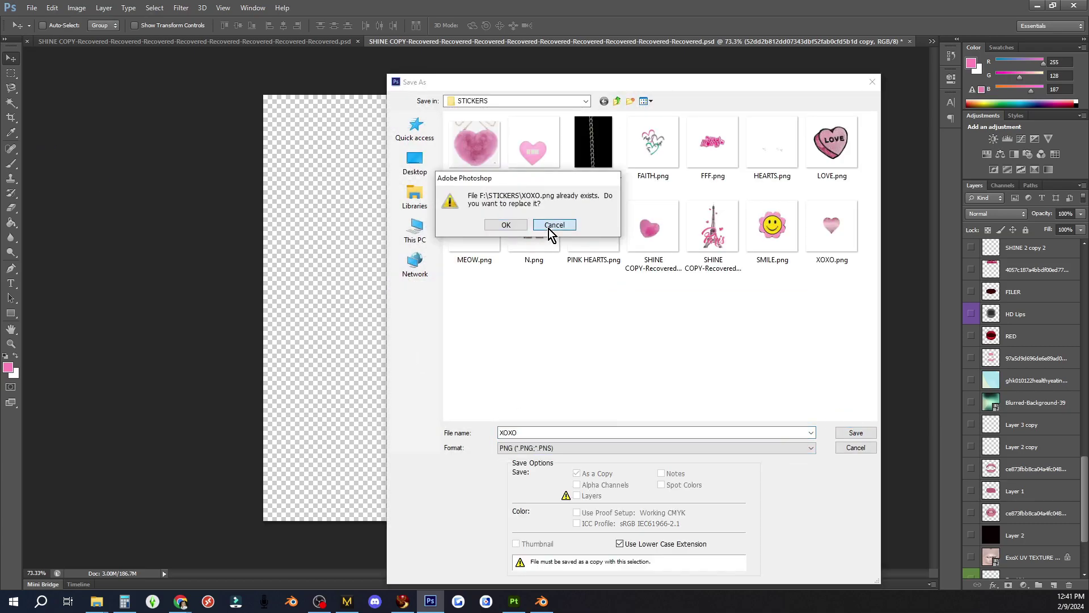
left_click(549, 230)
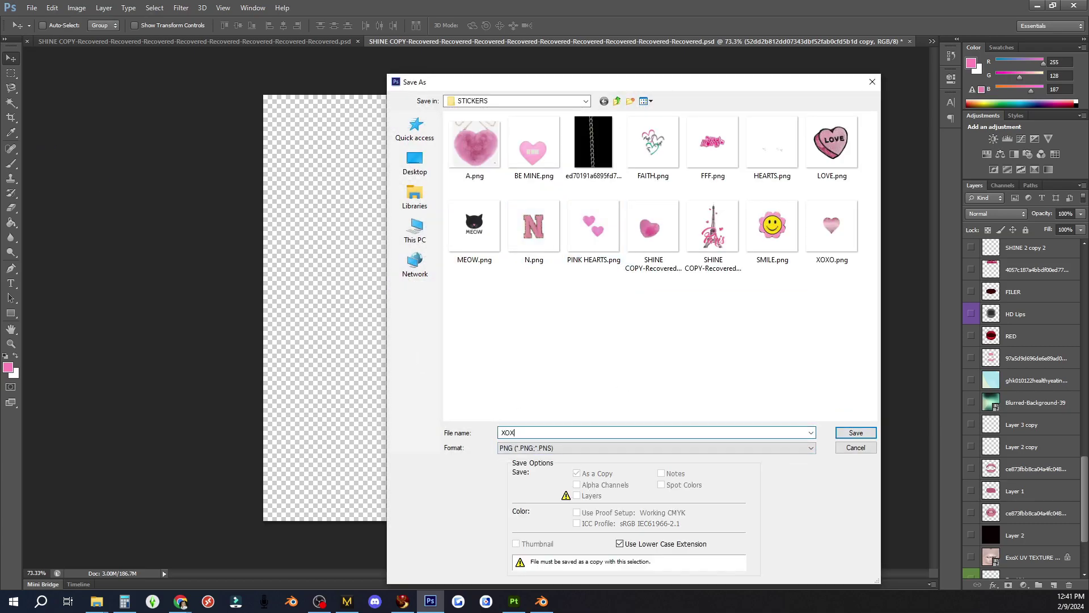
- Save the XOXO artwork PNG in the STICKERS folder under a different, unused name
key("Return")
left_click(475, 416)
scroll(1007, 282, "up", 15)
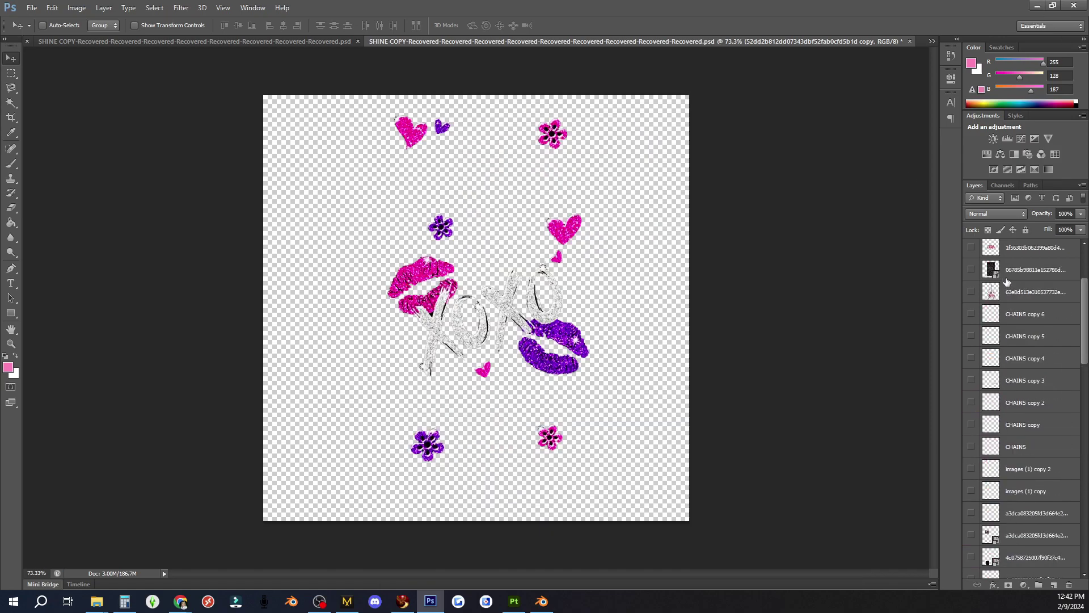
left_click(971, 295)
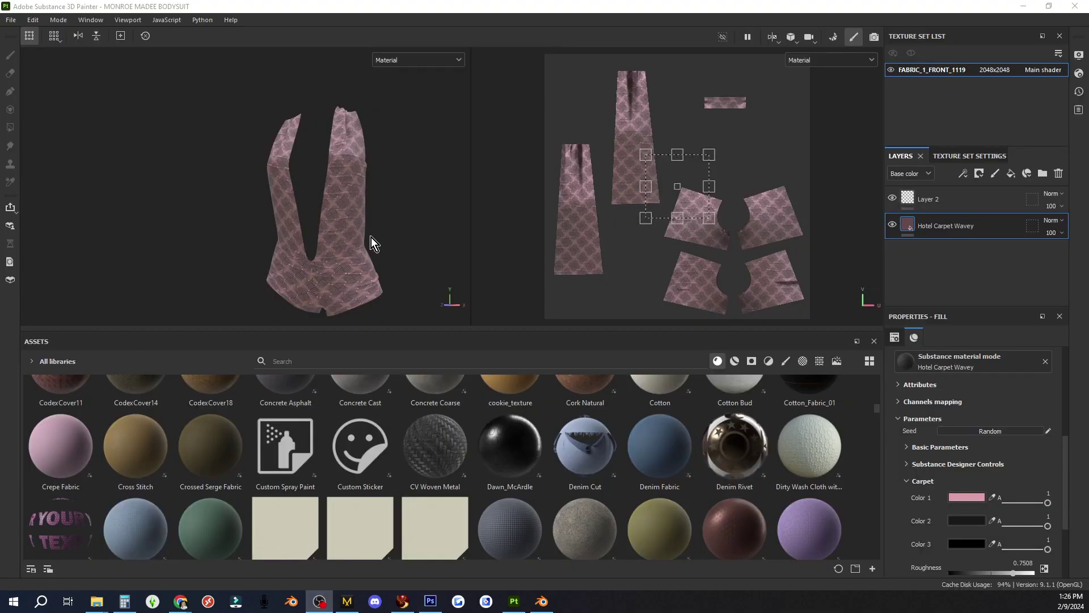
left_click_drag(371, 237, 389, 243, "alt")
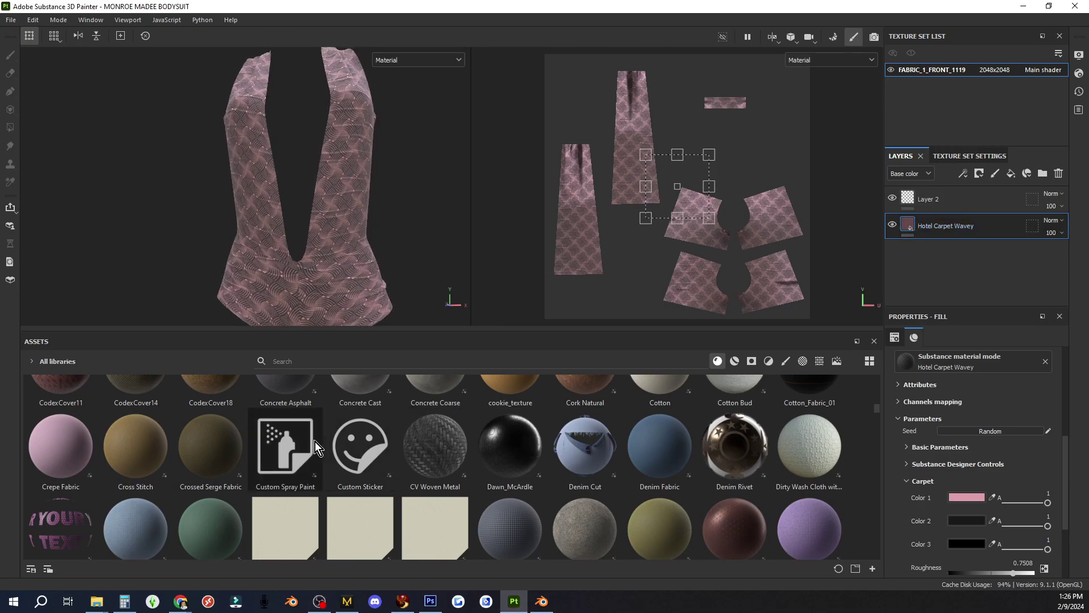
scroll(318, 442, "up", 3)
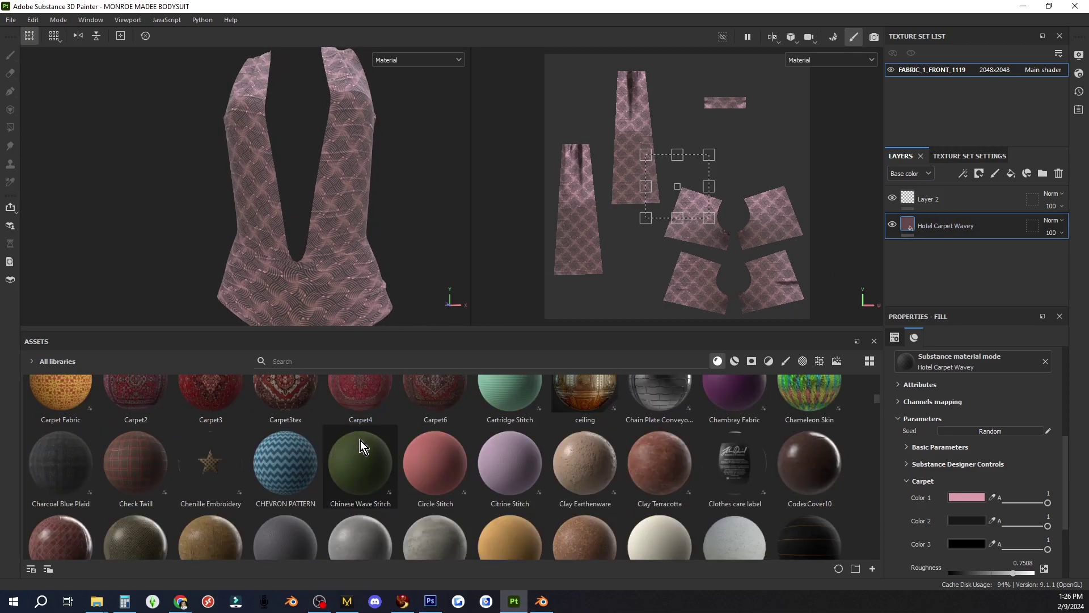
mouse_move(505, 457)
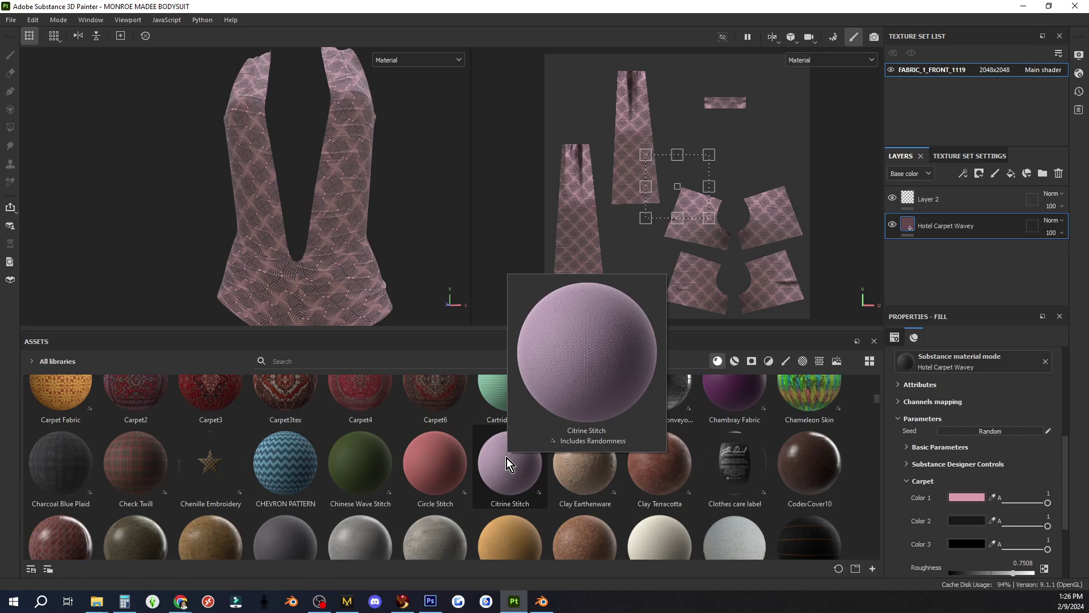
left_click(343, 306)
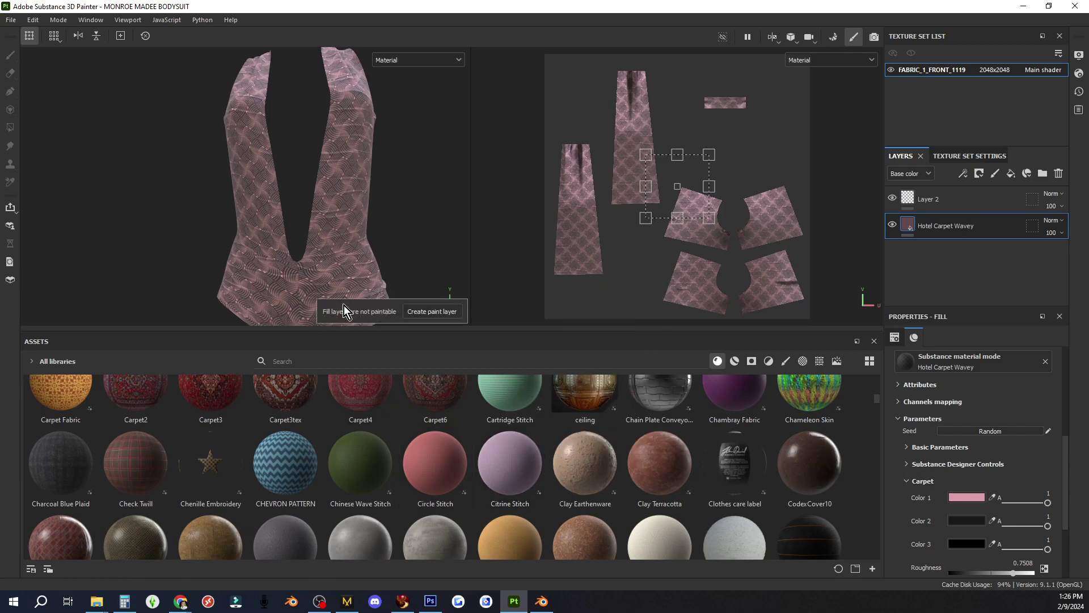
left_click(431, 312)
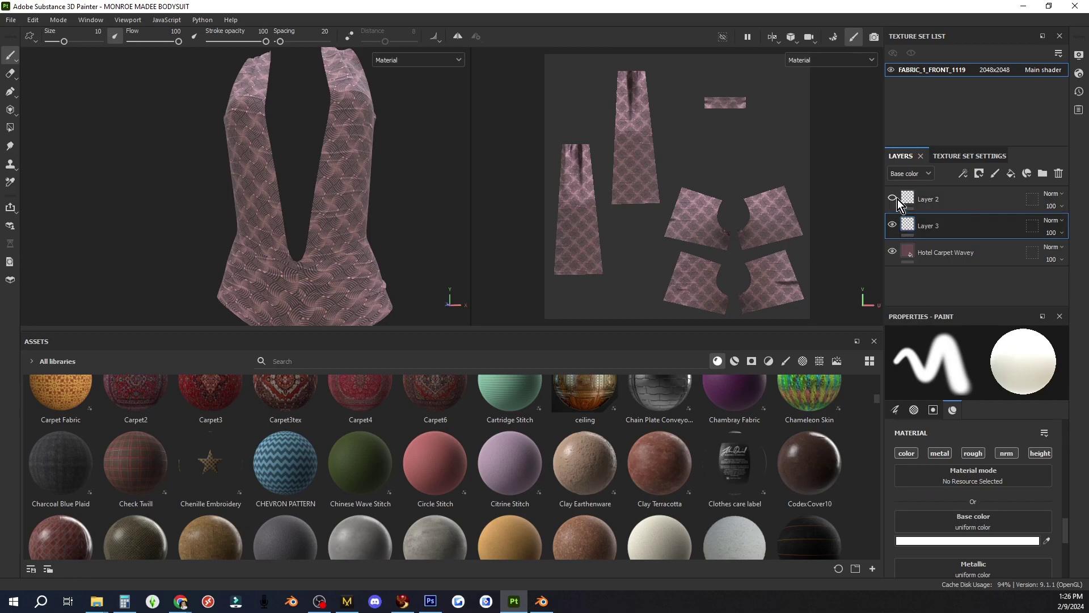
left_click(1040, 191)
left_click(1009, 224)
left_click(1058, 173)
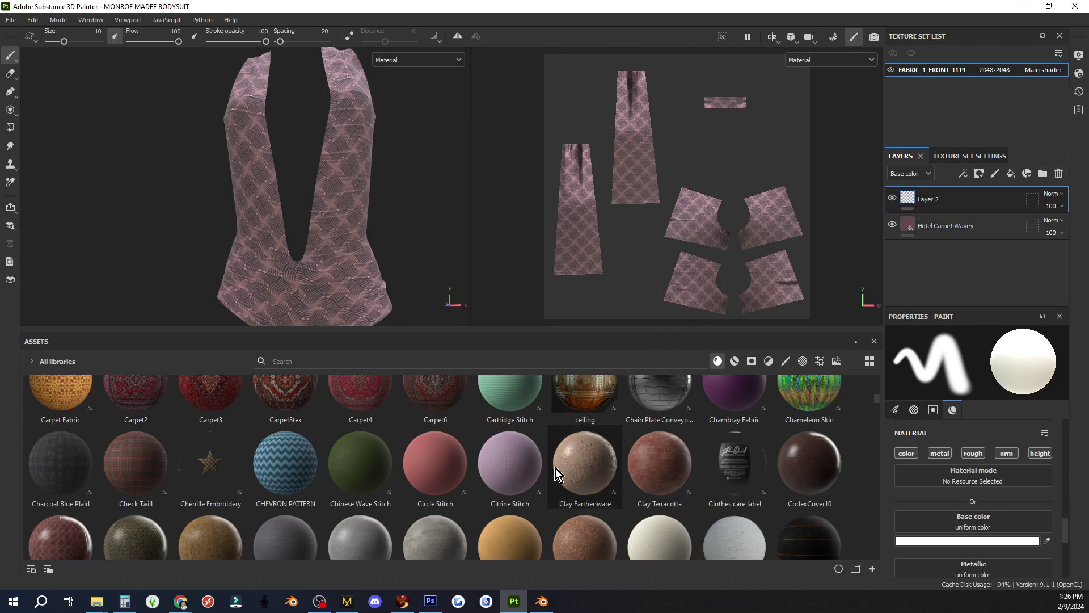
- Try the Fibers Dense brush on Layer 2 across the bodysuit's lower front and undo the strokes
left_click(786, 361)
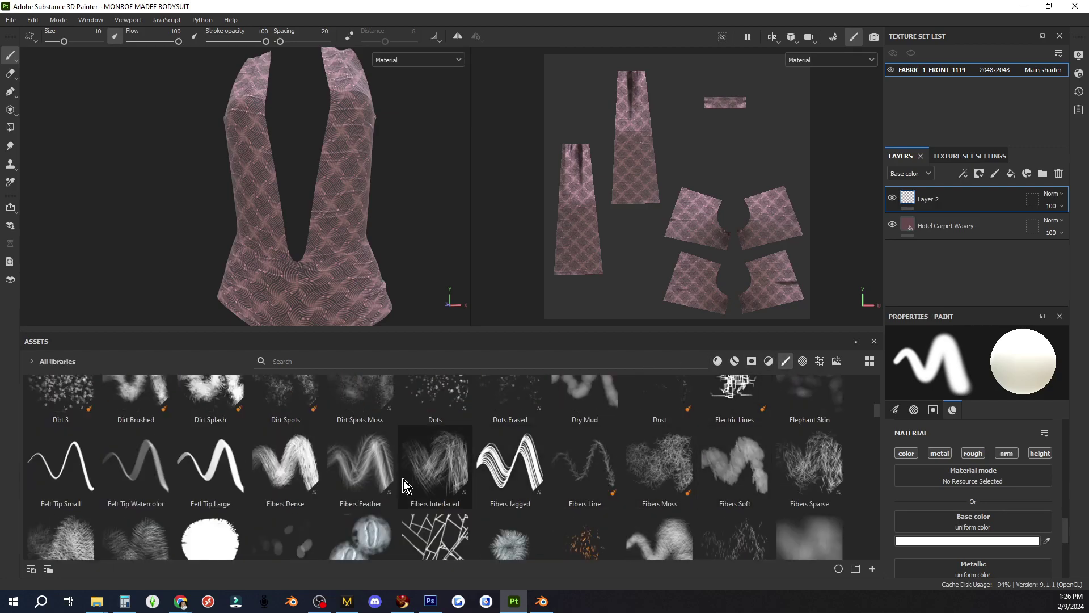
left_click(301, 479)
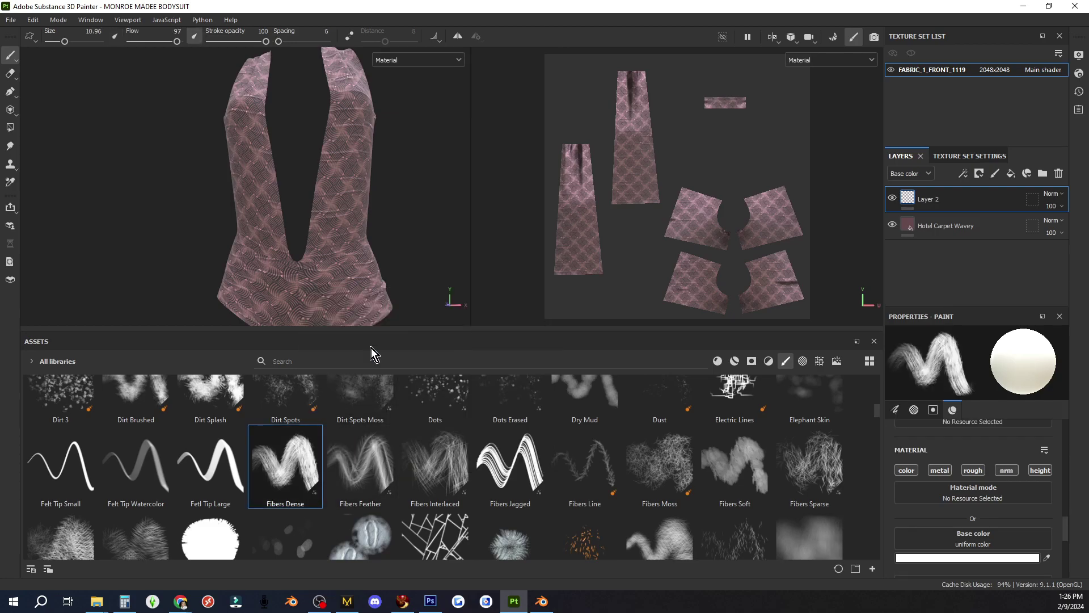
mouse_move(332, 265)
left_mouse_down()
mouse_move(342, 230)
mouse_move(317, 269)
left_mouse_up()
key("ctrl+z")
scroll(350, 298, "up", 5)
left_click_drag(315, 250, 395, 251)
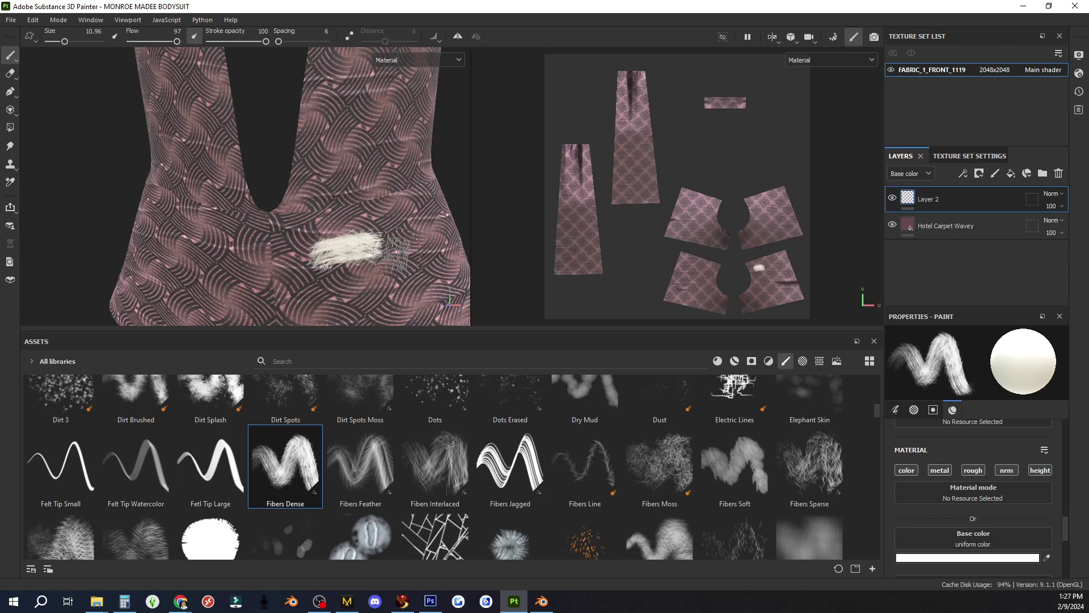
key("ctrl+z")
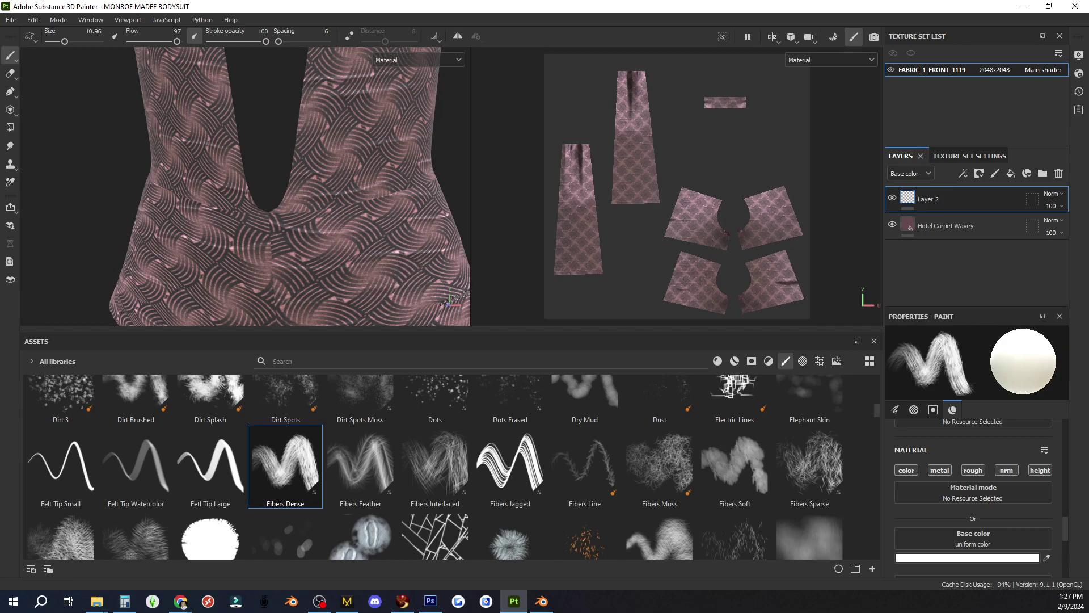
mouse_move(242, 457)
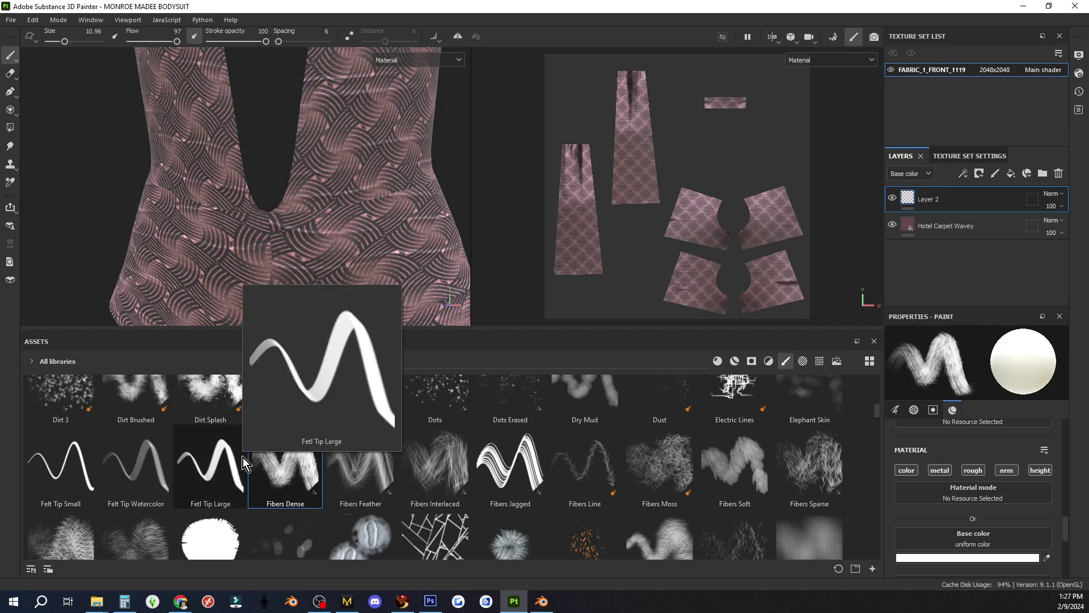
- Try white strokes with the Fetl Tip Large brush on the bodysuit's lower front and undo them
left_click(211, 464)
left_click_drag(332, 252, 362, 216)
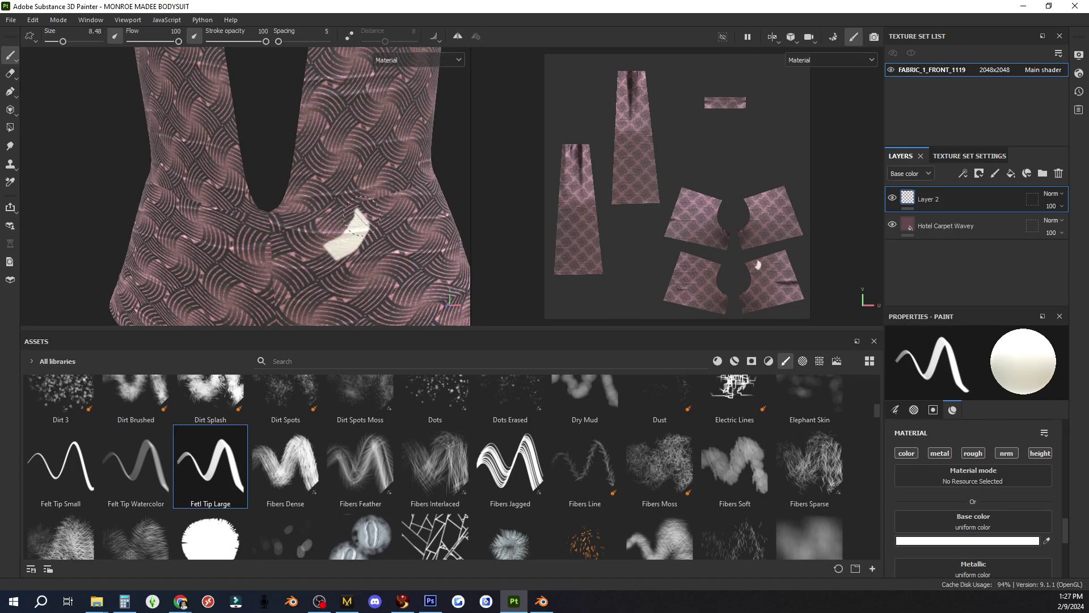
key("ctrl+z")
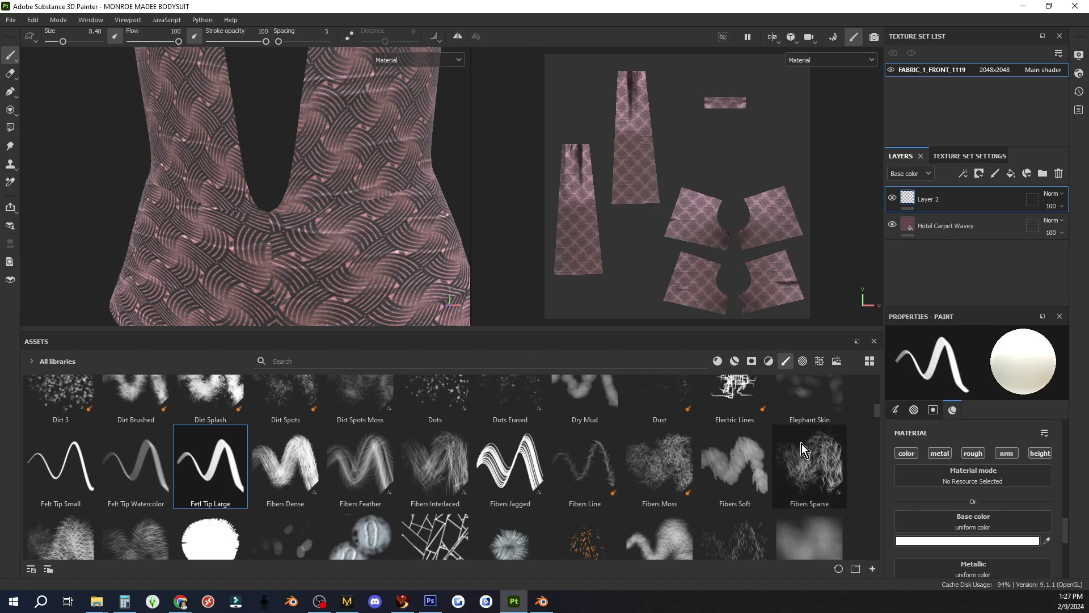
left_click_drag(312, 271, 352, 256)
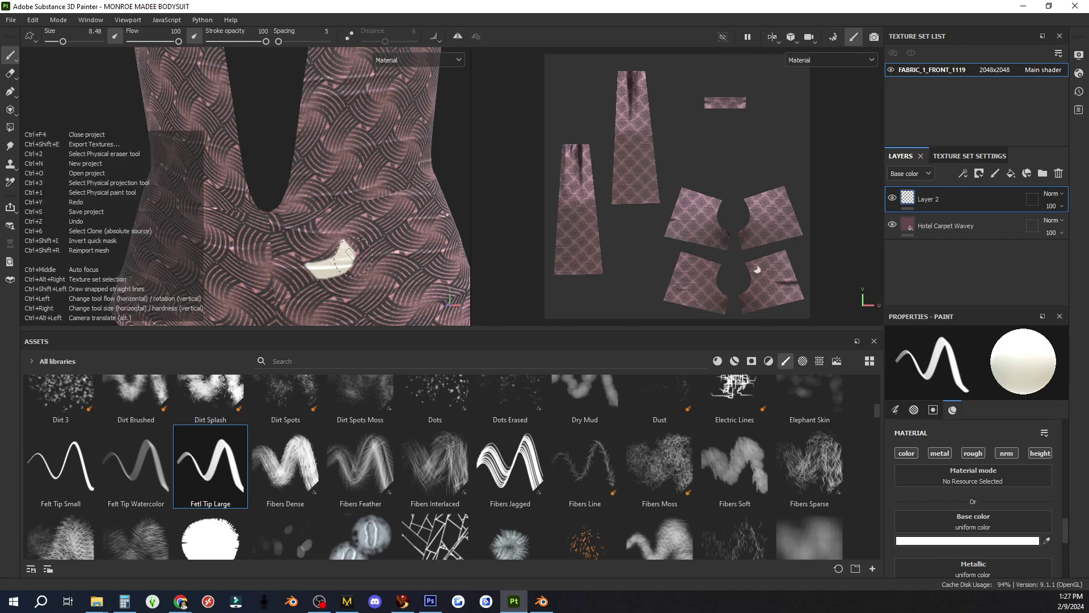
key("ctrl+z")
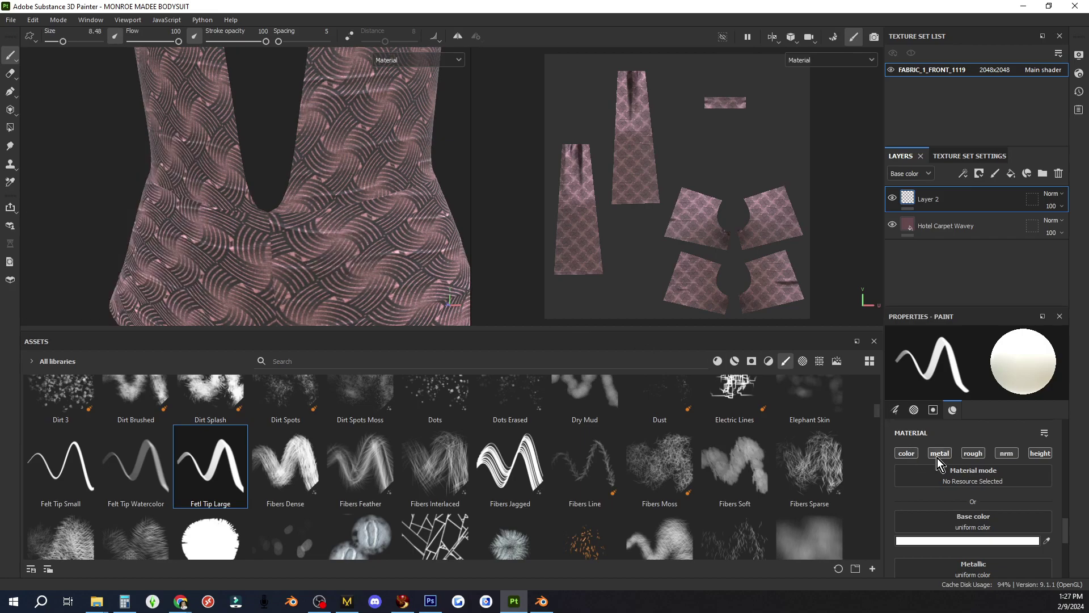
- Set the brush's base color to pink EC5B73, test strokes below the front neckline and undo them
left_click(996, 540)
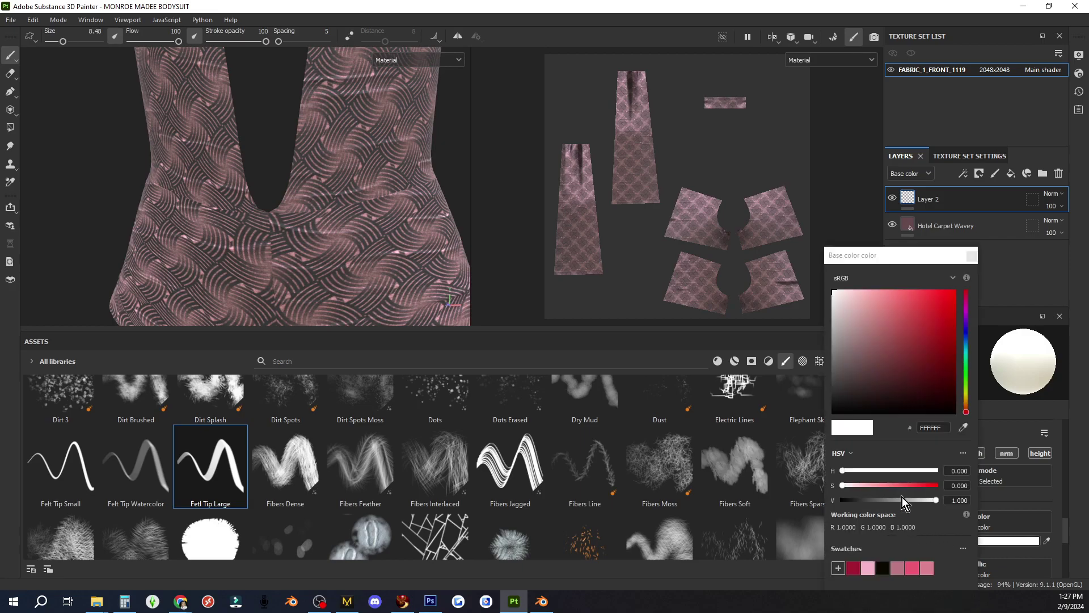
left_click(908, 568)
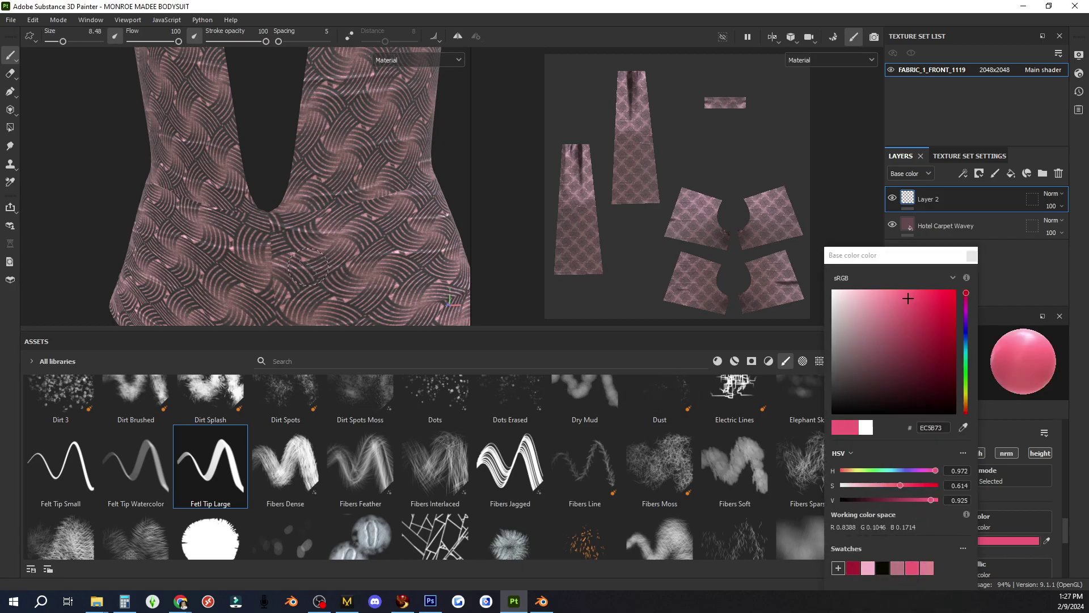
mouse_move(311, 266)
left_mouse_down()
mouse_move(341, 248)
mouse_move(345, 261)
left_mouse_up()
scroll(345, 256, "down", 2)
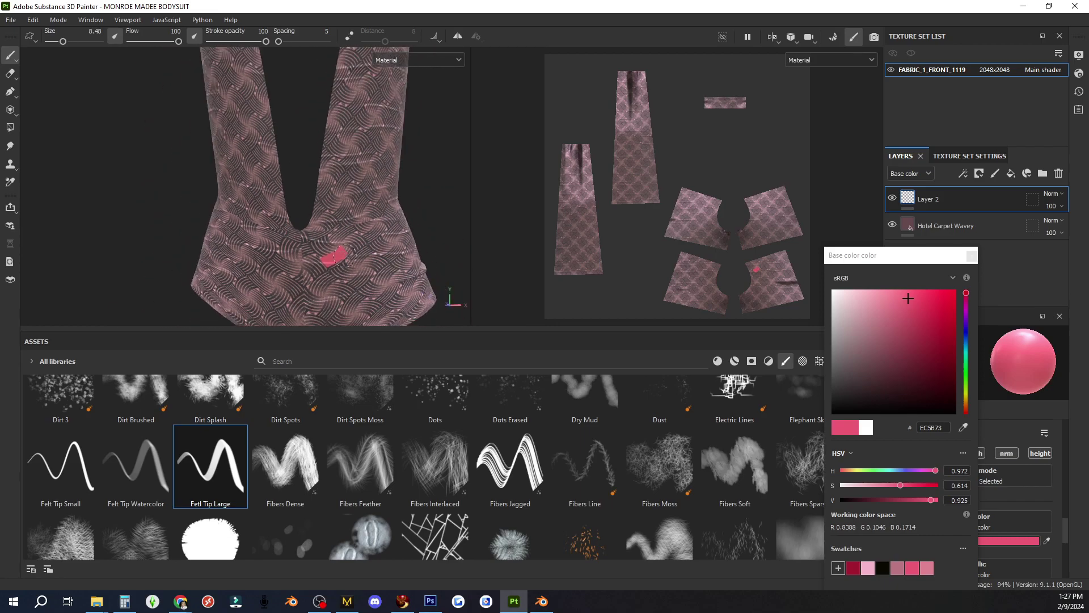
key("ctrl")
key("ctrl+z")
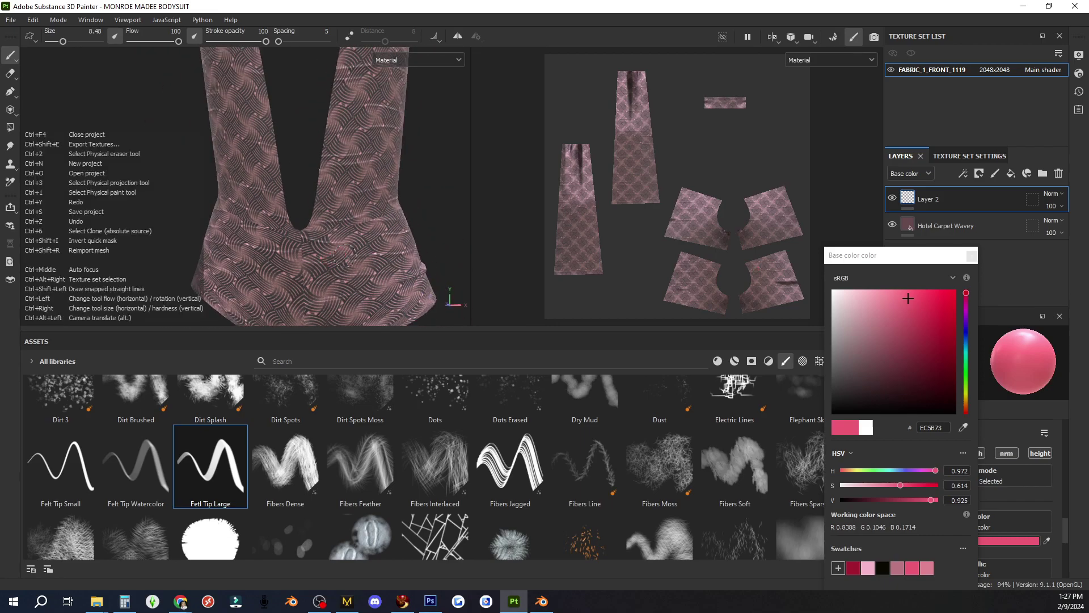
scroll(341, 257, "up", 4)
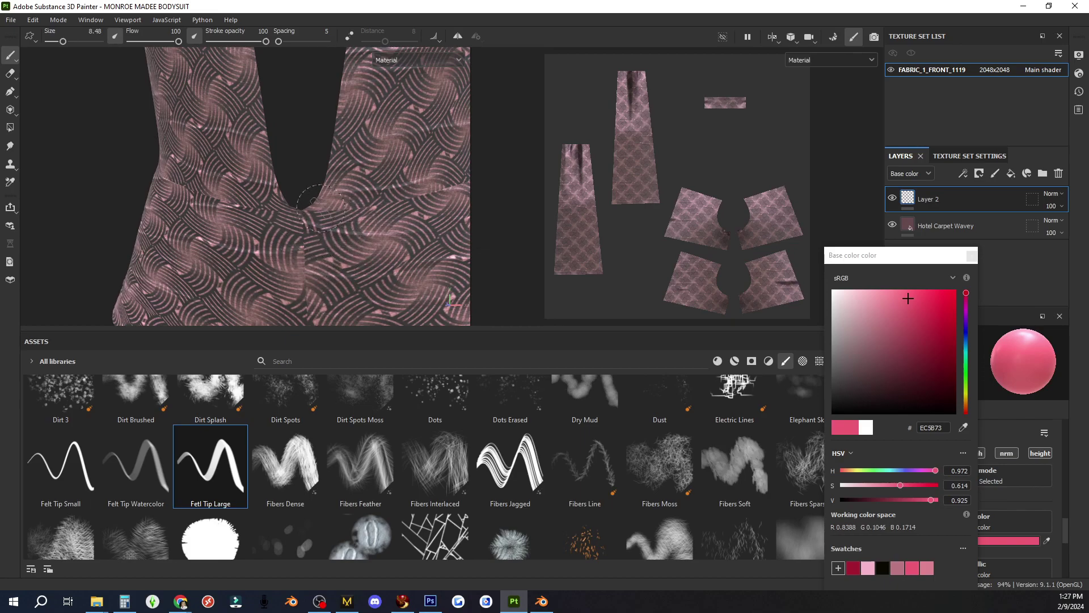
left_click_drag(321, 208, 331, 206)
key("ctrl+z")
scroll(340, 209, "down", 4)
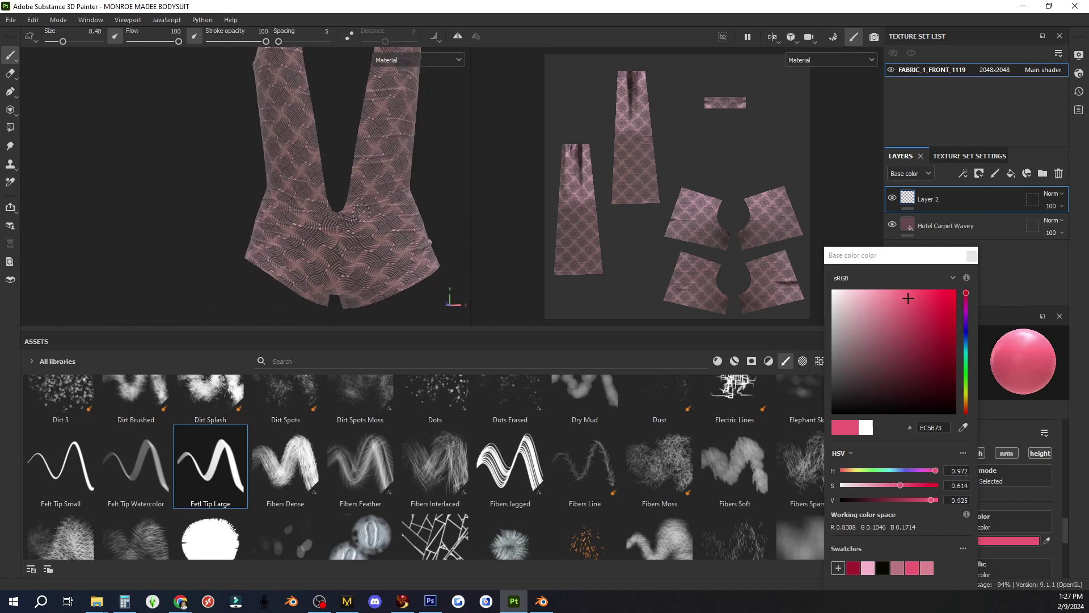
- Try painting a pink Fetl Tip Large trim along one front leg opening of the bodysuit
mouse_move(399, 207)
left_mouse_down("alt")
mouse_move(265, 206)
mouse_move(342, 223)
mouse_move(393, 205)
mouse_move(374, 188)
mouse_move(417, 269)
mouse_move(412, 202)
left_mouse_up("alt")
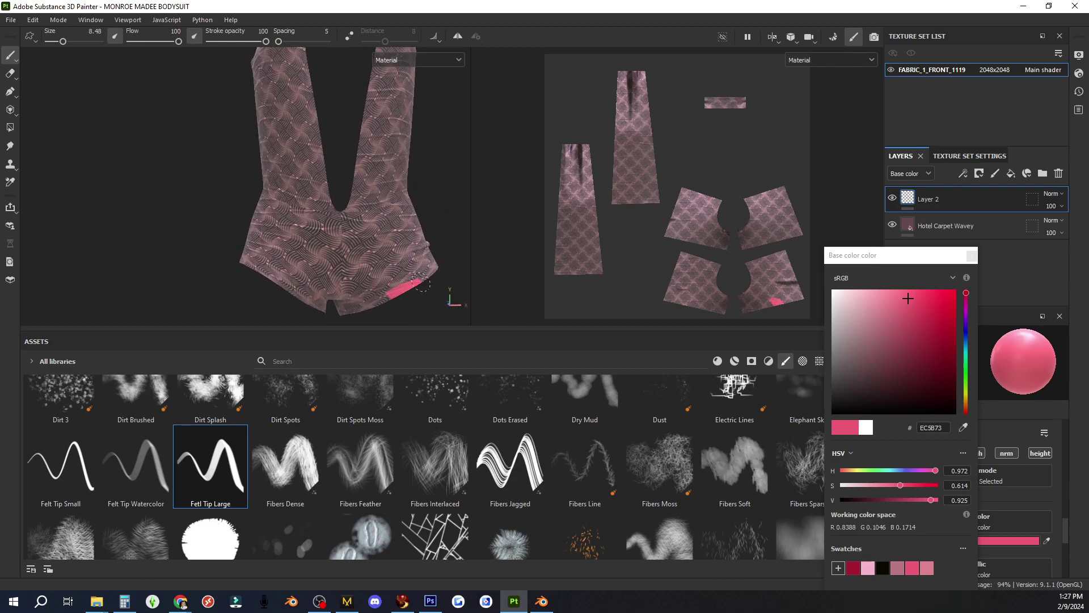
key("ctrl+z")
scroll(423, 284, "up", 4)
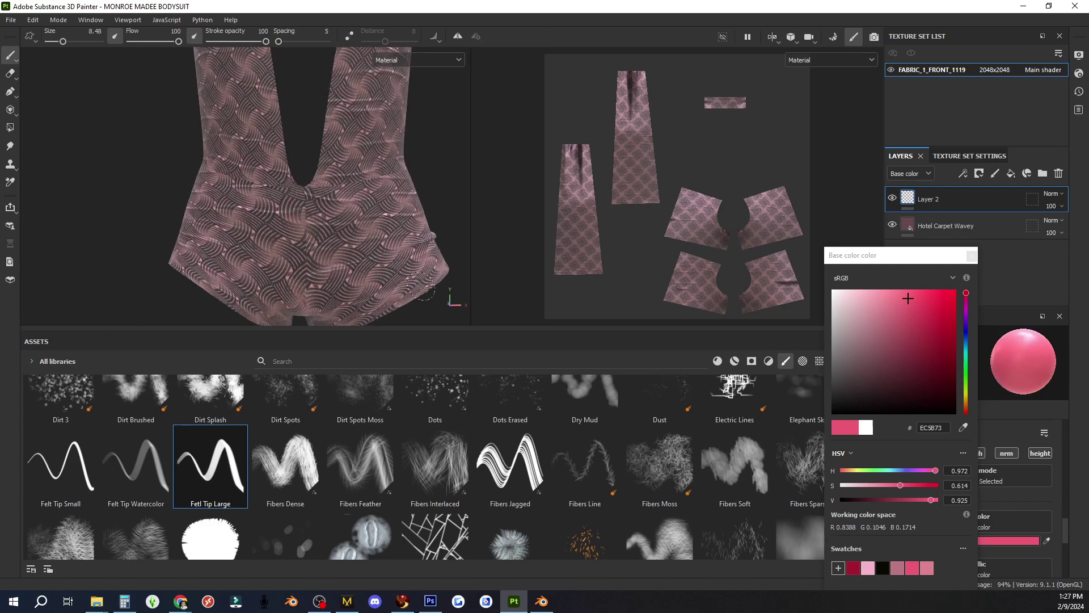
left_click_drag(421, 294, 450, 276)
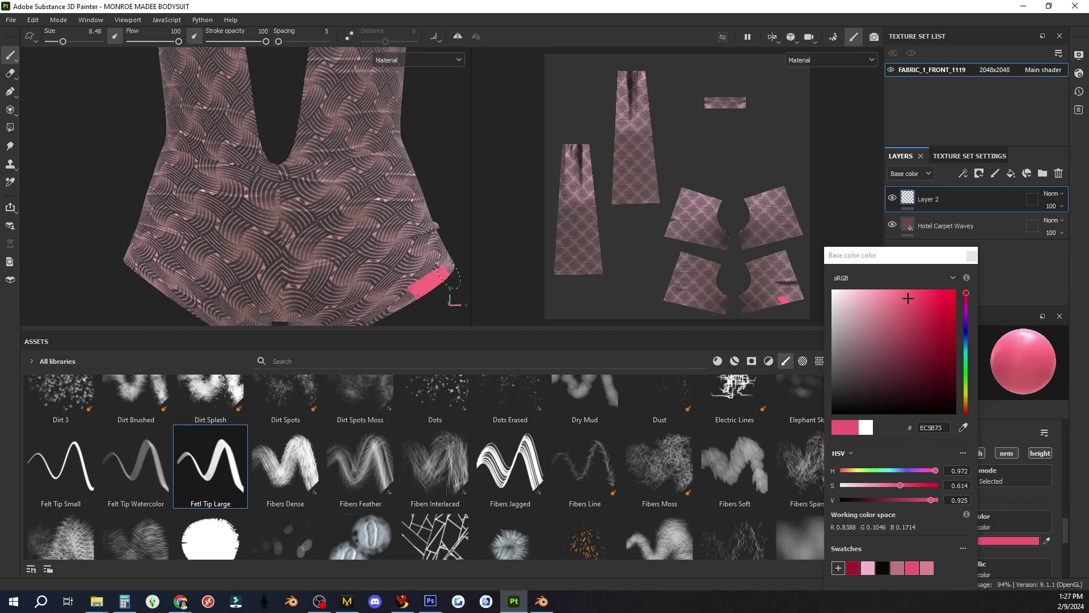
scroll(450, 274, "down", 2)
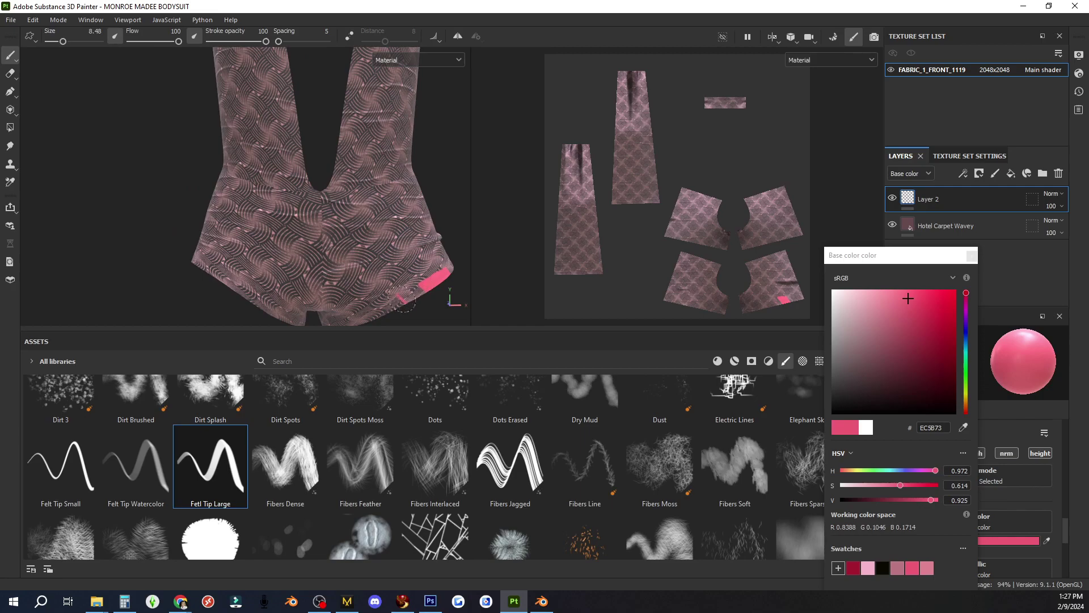
left_click_drag(422, 290, 415, 294, "alt")
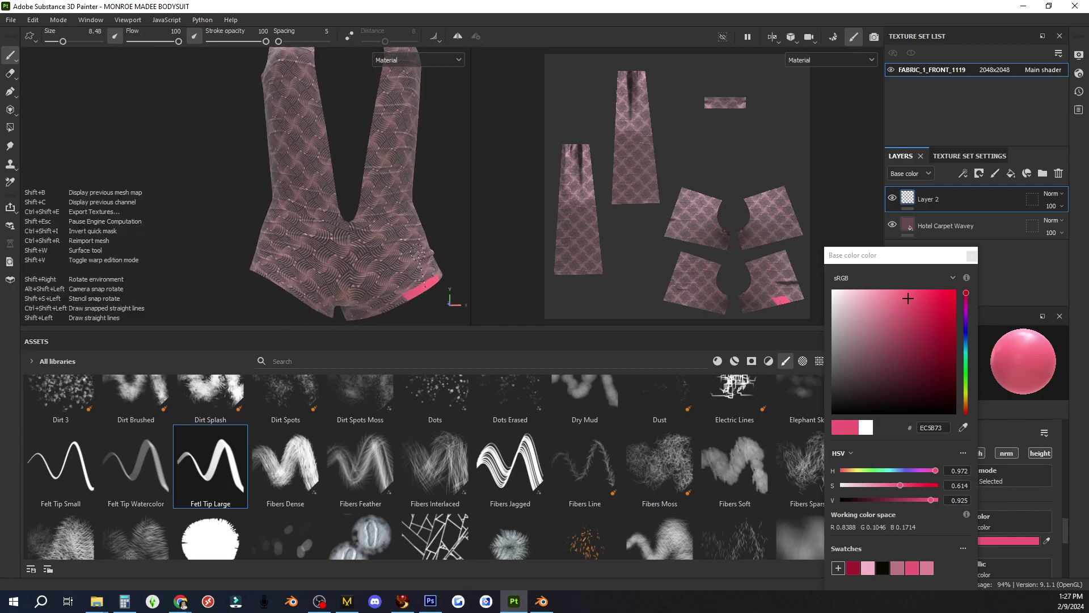
scroll(438, 288, "up", 5)
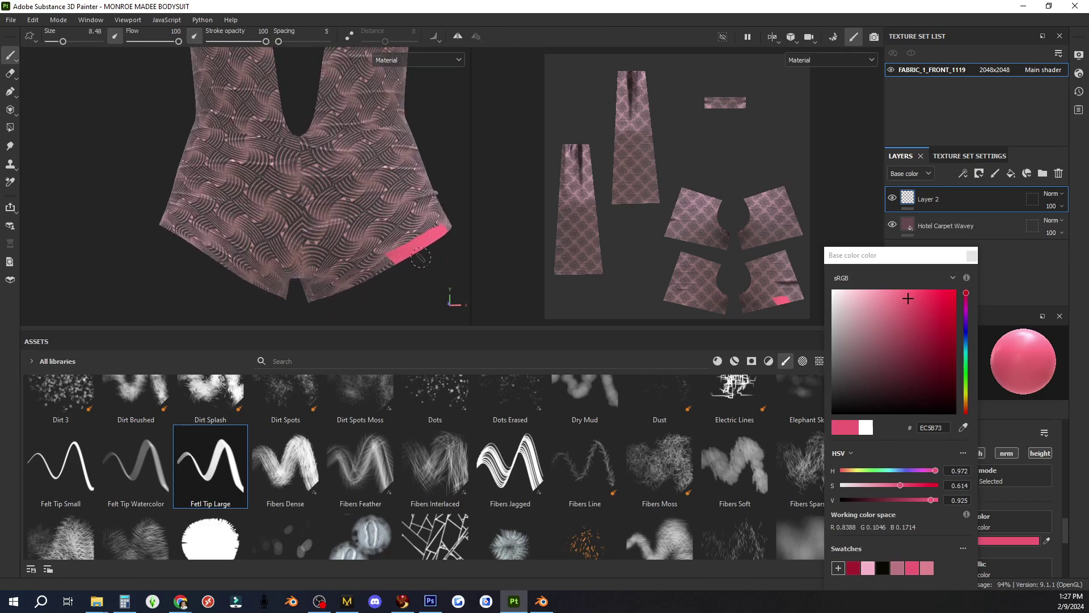
left_click_drag(348, 282, 375, 270)
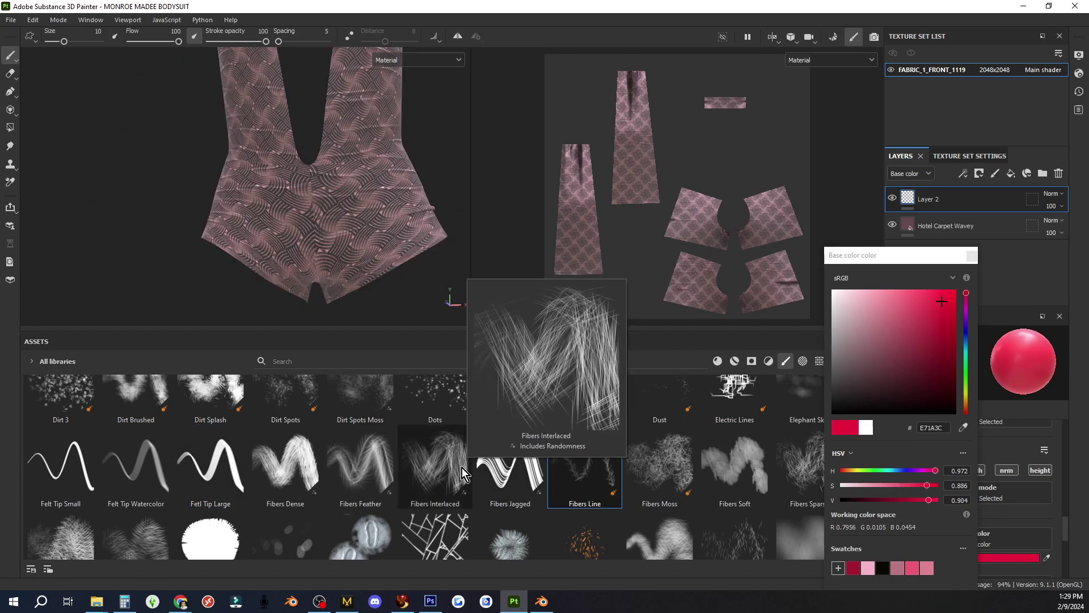
- Paint a red E71A3C trim along both front leg openings with the Fibers Interlaced brush at size 16.39
left_click(458, 469)
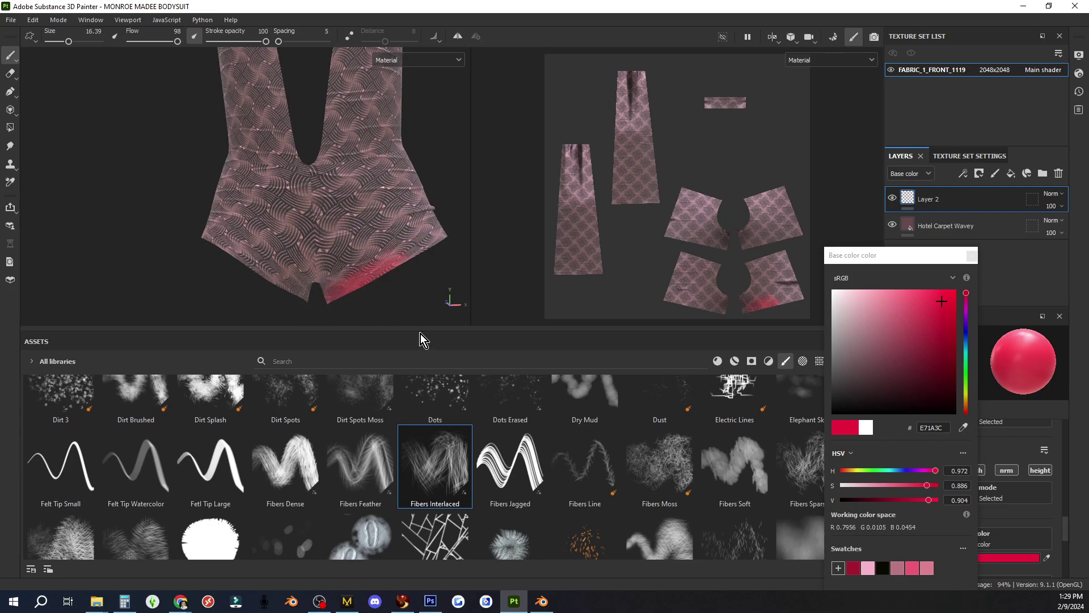
scroll(392, 287, "up", 1)
mouse_move(400, 271)
left_mouse_down()
mouse_move(457, 224)
mouse_move(352, 284)
left_mouse_up()
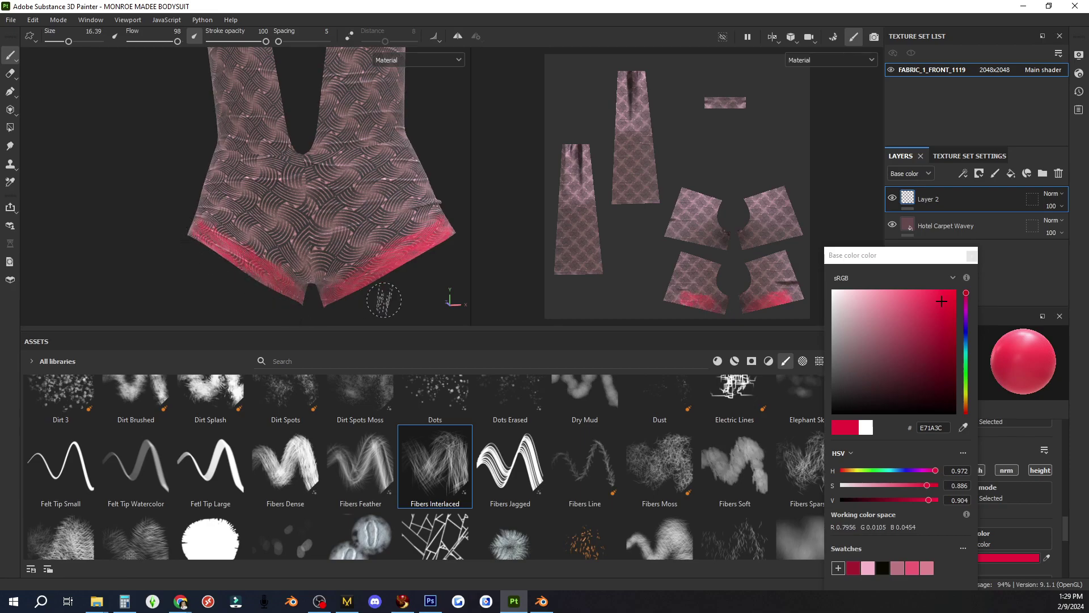
- Continue the red Fibers Interlaced trim around the sides and along both back leg openings
left_click_drag(383, 296, 182, 296, "alt")
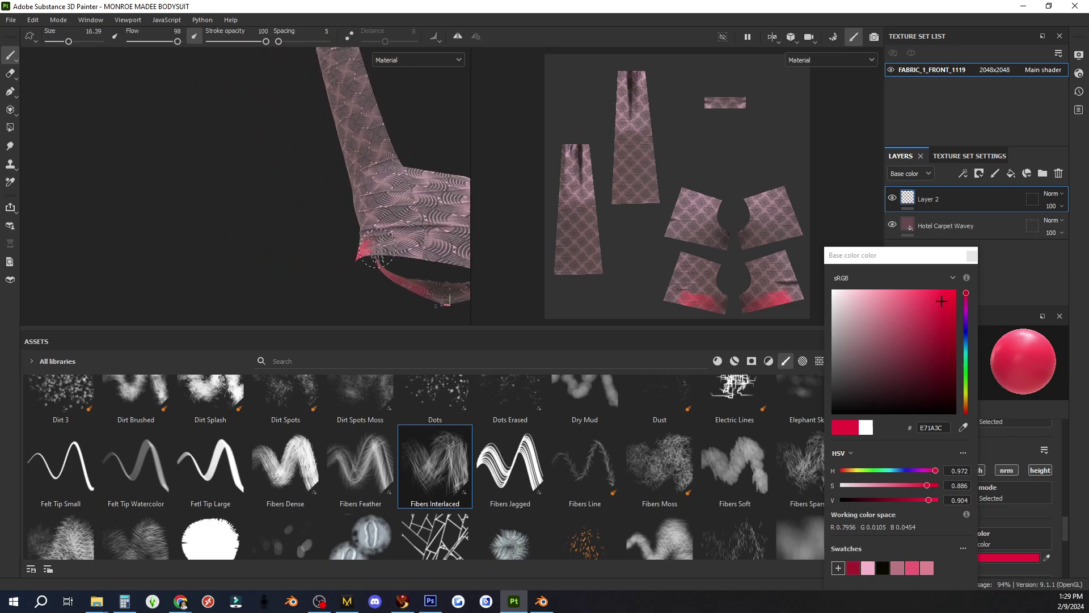
mouse_move(376, 250)
left_mouse_down()
mouse_move(448, 275)
mouse_move(292, 273)
left_mouse_up()
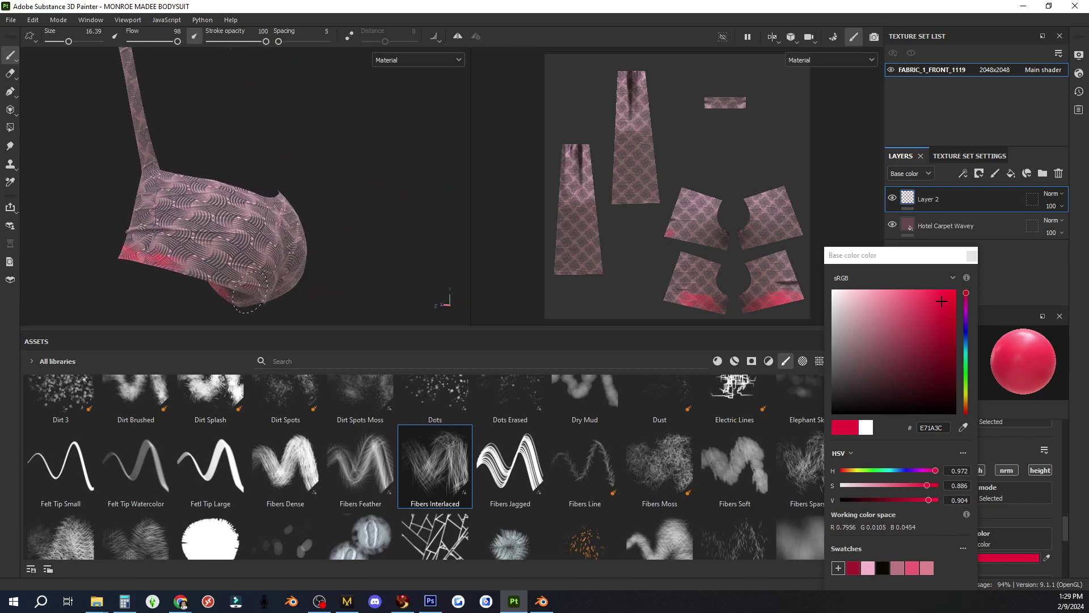
mouse_move(209, 288)
left_mouse_down()
mouse_move(242, 296)
mouse_move(227, 284)
mouse_move(131, 279)
mouse_move(210, 290)
left_mouse_up()
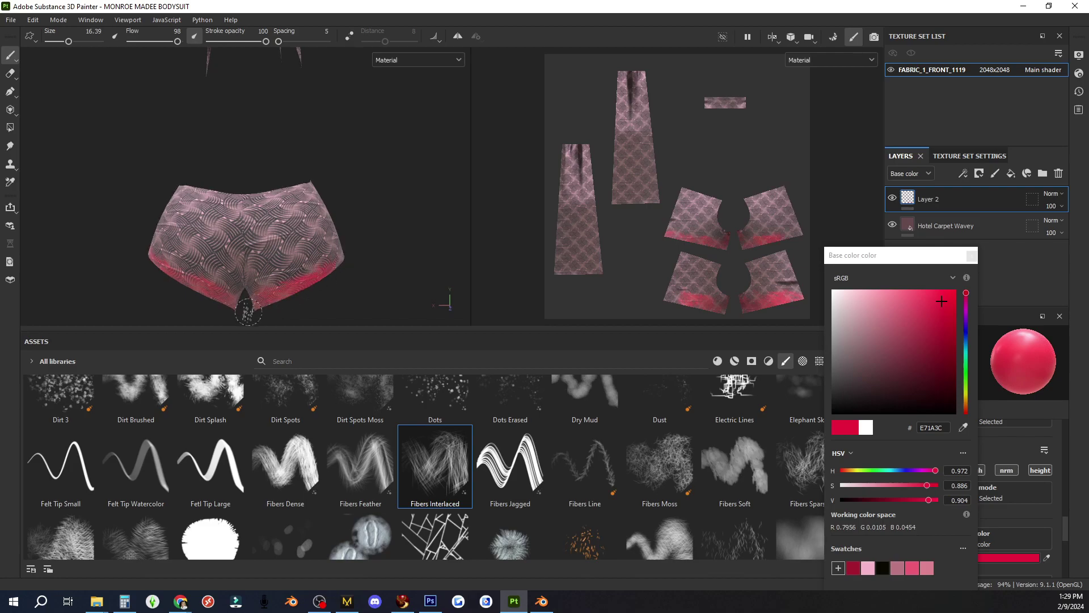
- Examine the red trim on the leg openings from the sides, back, underside and front for missed areas
left_click_drag(293, 295, 161, 308, "alt")
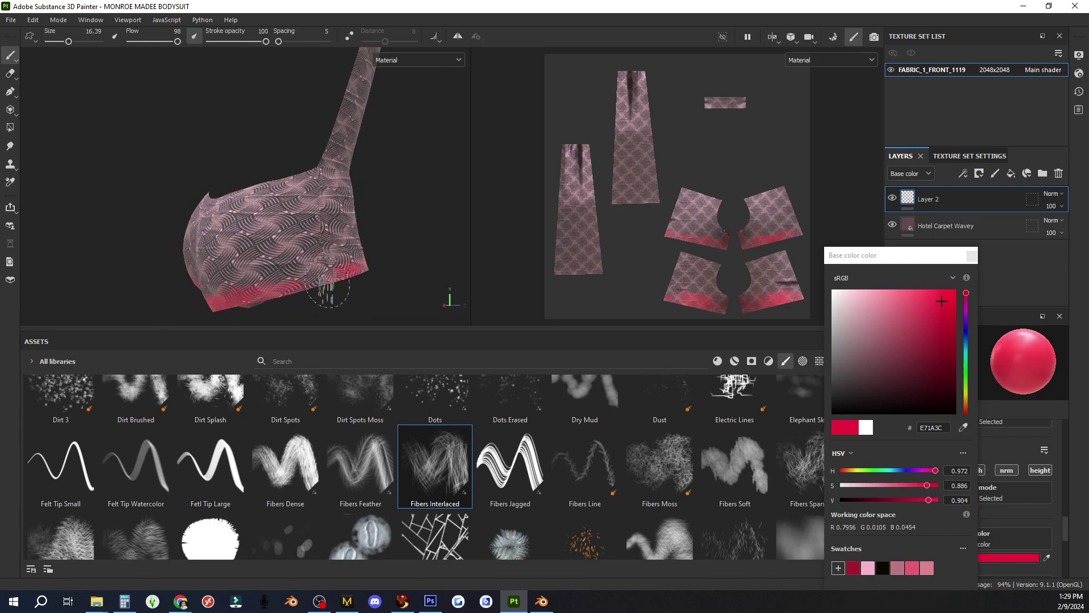
mouse_move(294, 302)
left_mouse_down("alt")
mouse_move(309, 291)
mouse_move(204, 296)
left_mouse_up("alt")
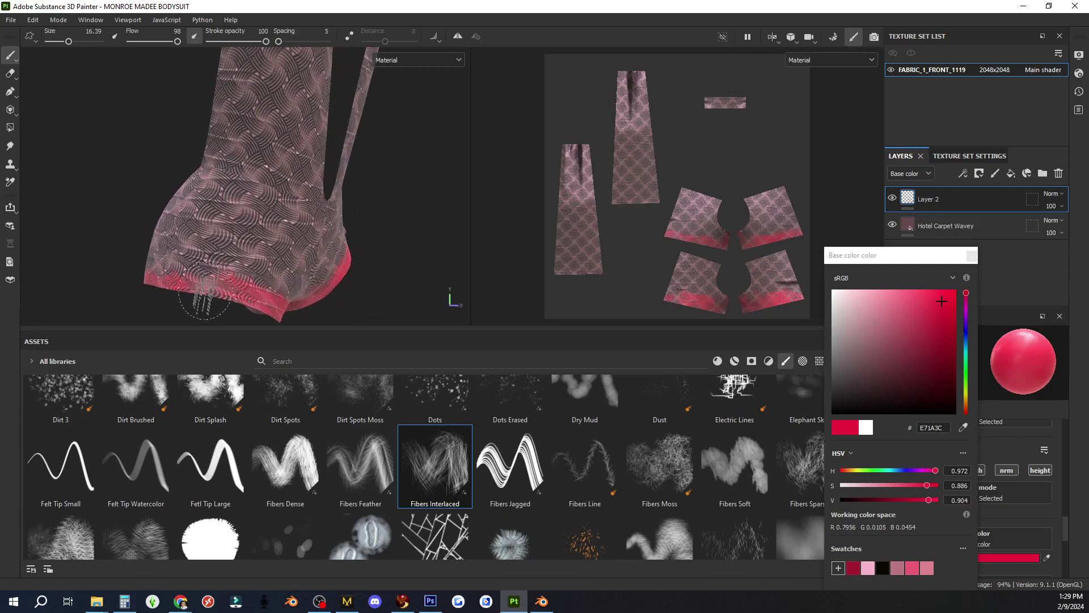
left_click_drag(279, 304, 233, 292, "alt")
middle_click_drag(318, 277, 309, 196, "alt")
left_click_drag(310, 195, 154, 204, "alt")
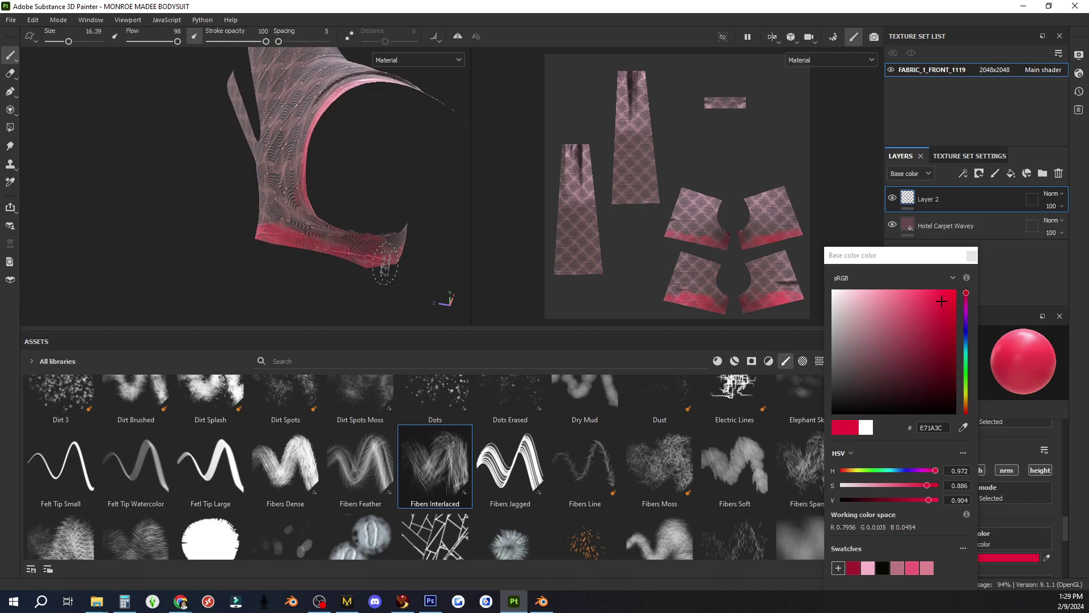
mouse_move(377, 270)
left_mouse_down("alt")
mouse_move(445, 287)
mouse_move(330, 259)
mouse_move(477, 274)
mouse_move(385, 292)
mouse_move(405, 275)
mouse_move(261, 246)
mouse_move(422, 250)
mouse_move(412, 253)
left_mouse_up("alt")
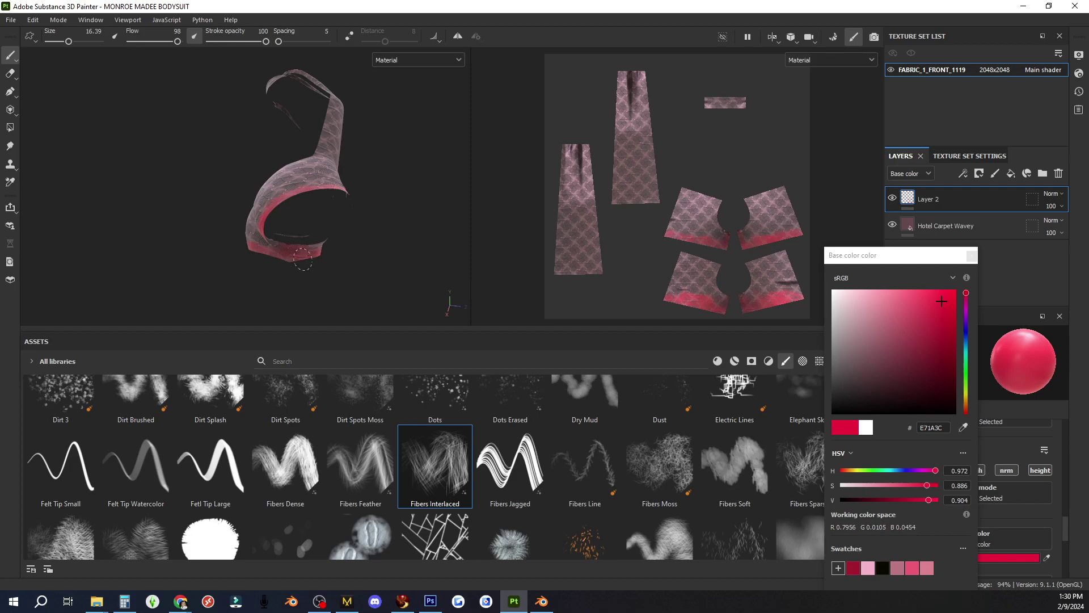
left_click_drag(264, 264, 328, 285, "alt")
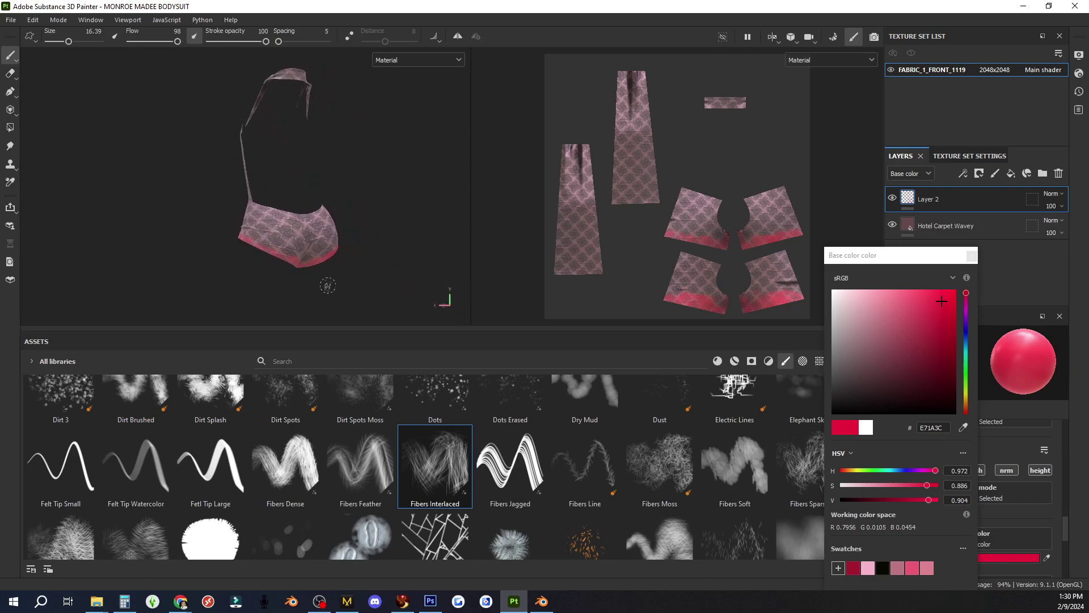
scroll(276, 266, "up", 5)
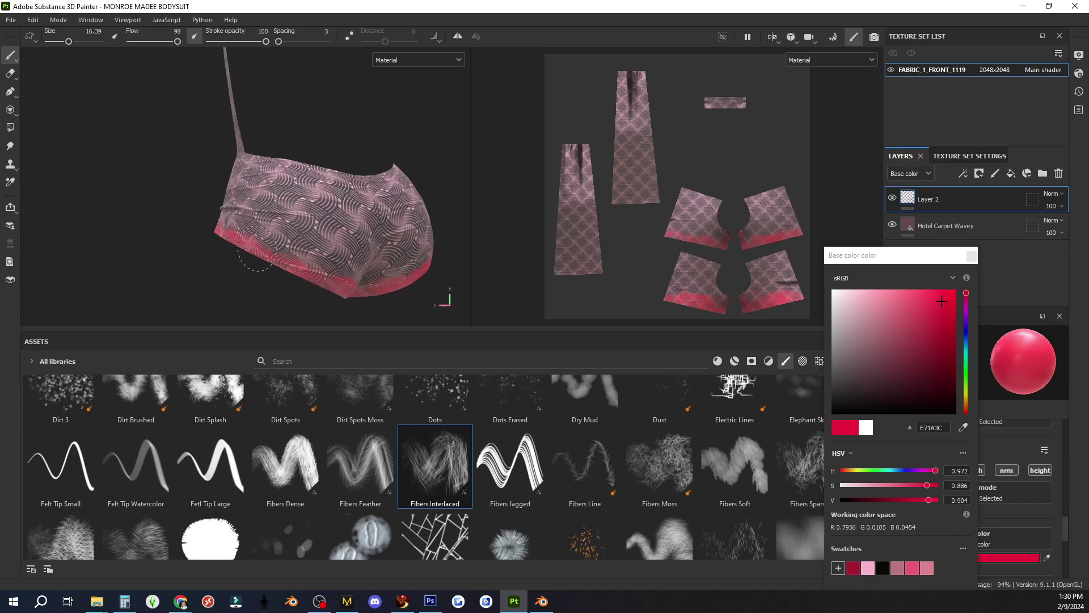
left_click_drag(296, 279, 85, 280, "alt")
left_click_drag(450, 278, 231, 263, "alt")
scroll(202, 273, "down", 2)
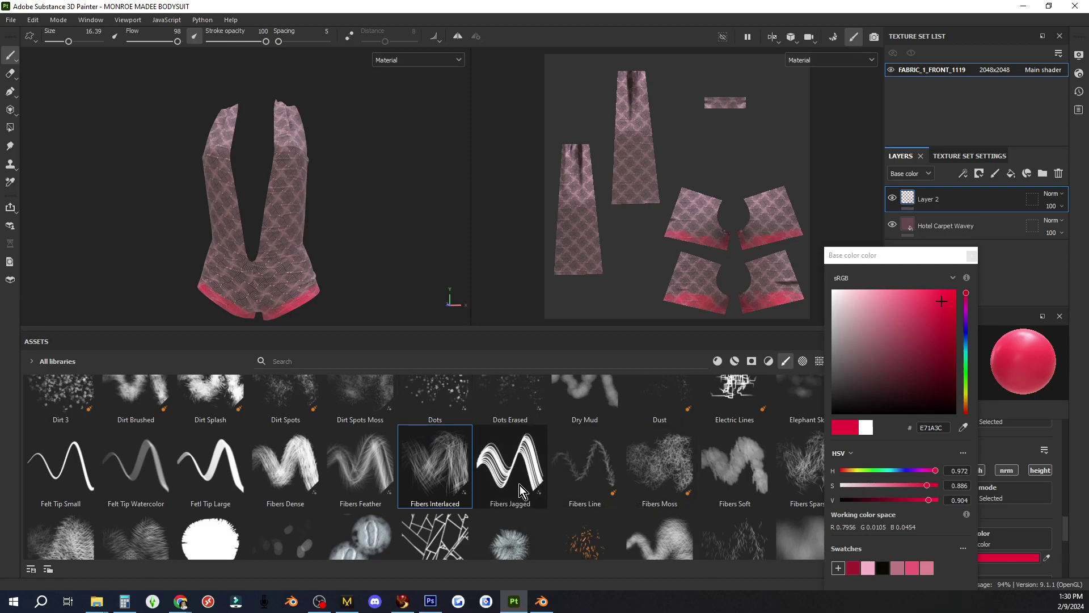
- Paint red E71A3C cracks over the bodysuit's front with the Kyle's Concept Brushes crack brush beside Crazy Cracks, at size 75.52
scroll(520, 487, "down", 3)
scroll(271, 261, "up", 2)
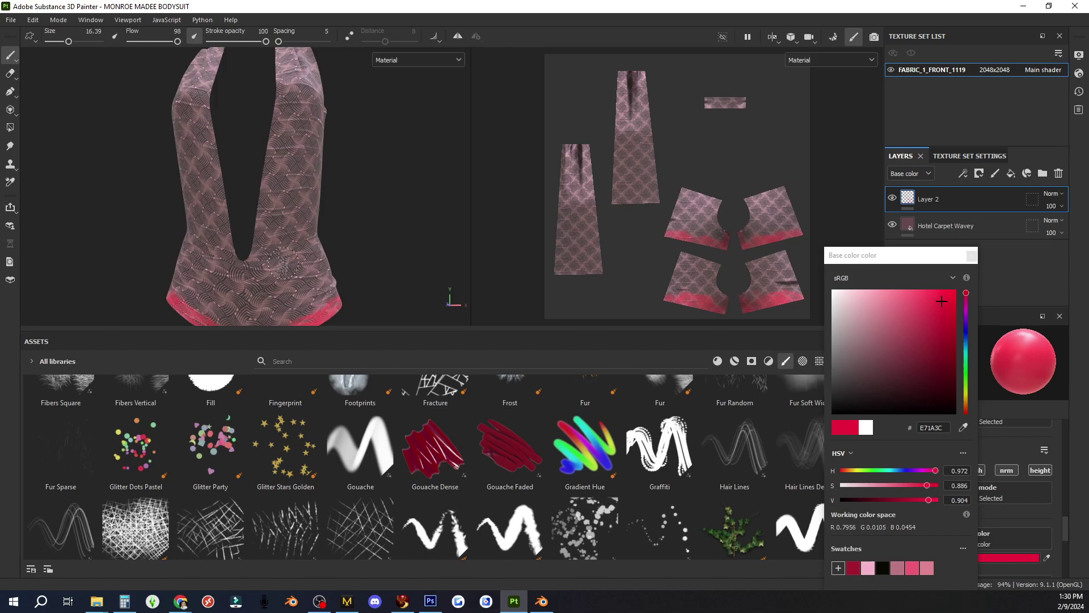
left_click_drag(282, 264, 345, 251, "alt")
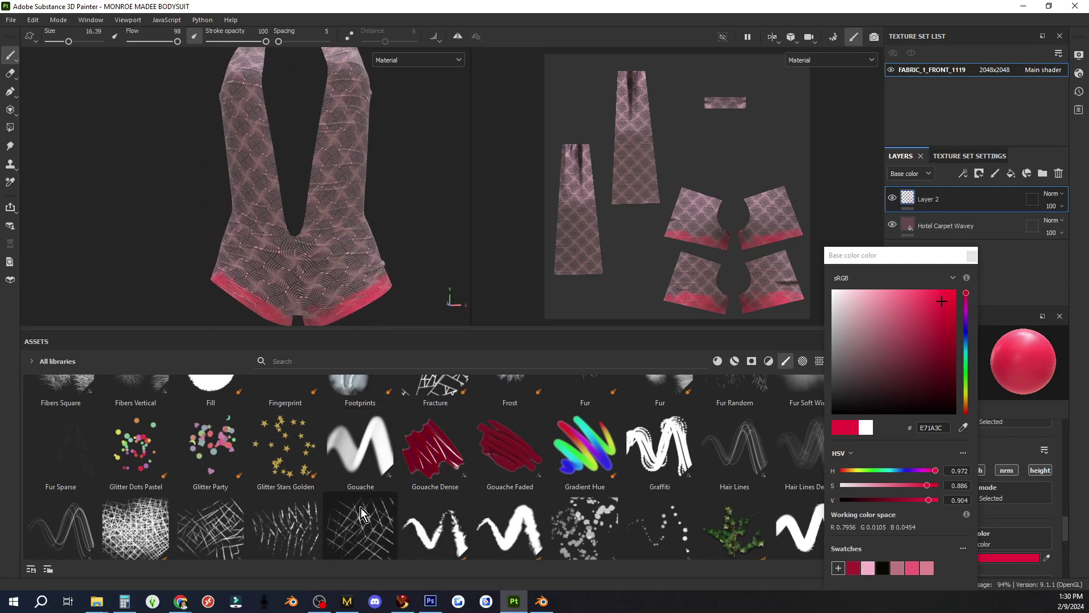
scroll(360, 509, "down", 3)
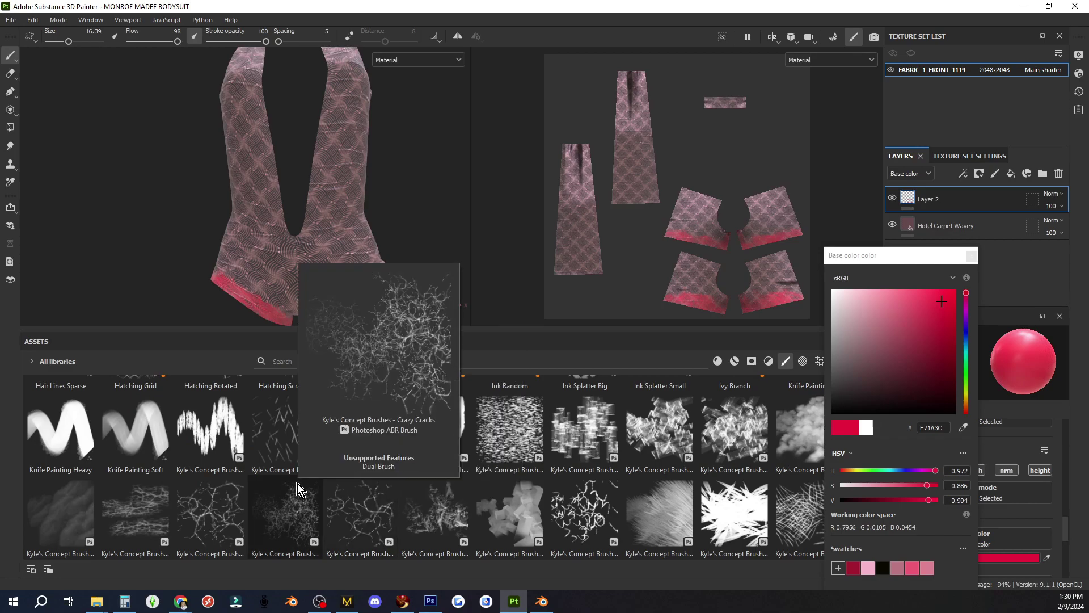
left_click(240, 514)
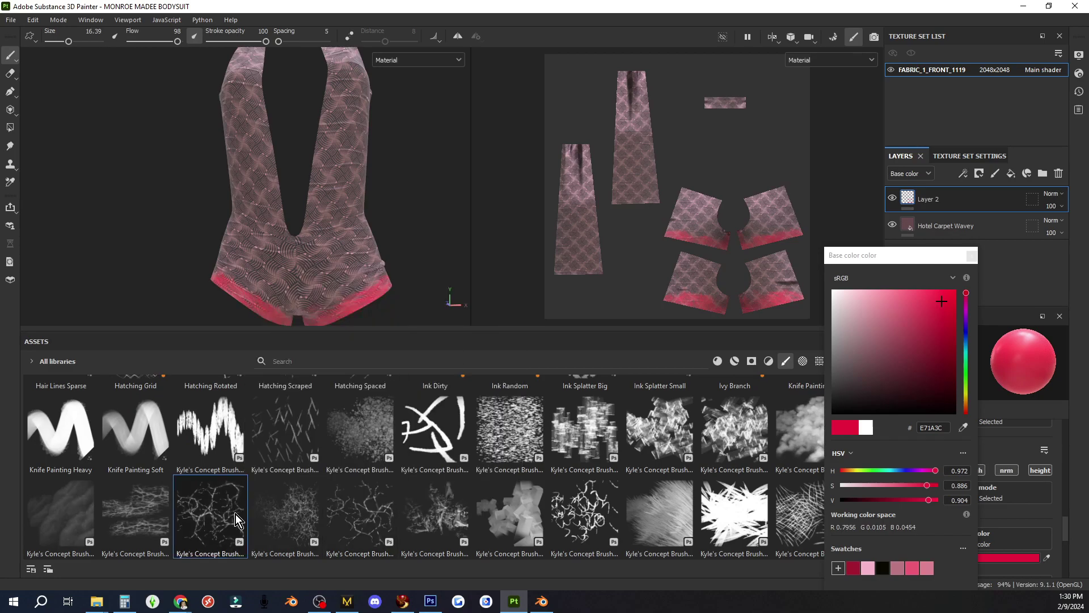
left_click(309, 260)
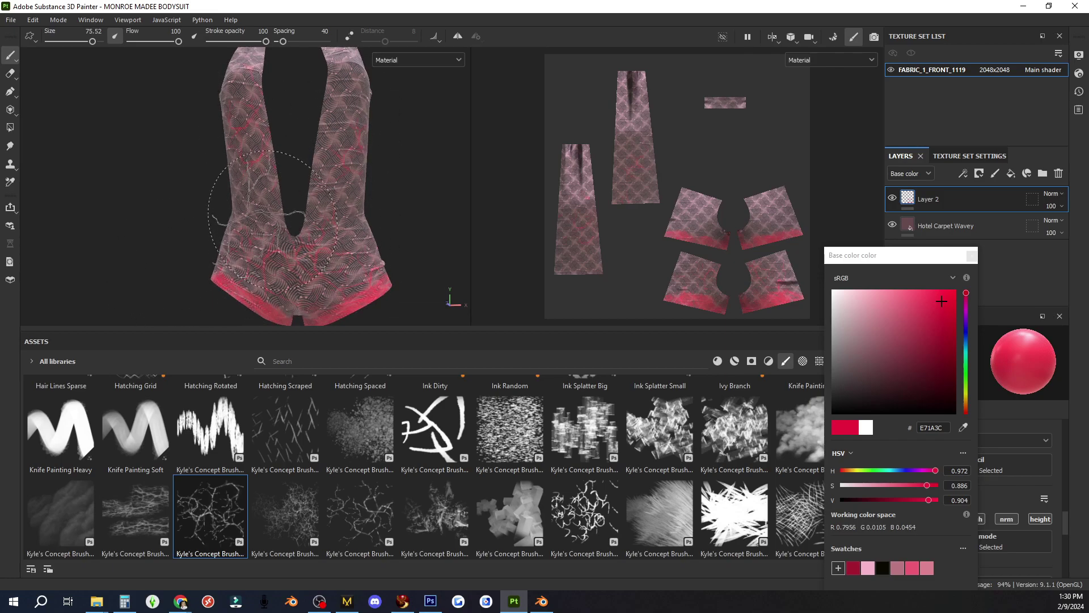
- Continue the red crack pattern around the side and back of the bodysuit's lower section
left_click_drag(272, 216, 498, 243, "alt")
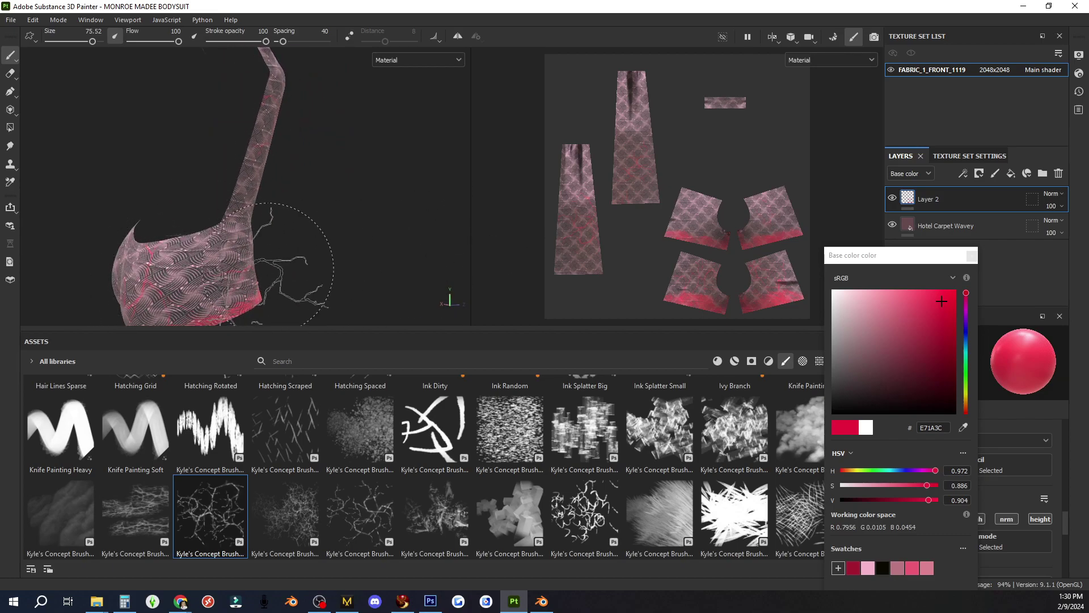
left_click_drag(196, 247, 355, 239, "alt")
middle_click_drag(253, 259, 396, 173, "alt")
left_click_drag(396, 173, 317, 195, "alt")
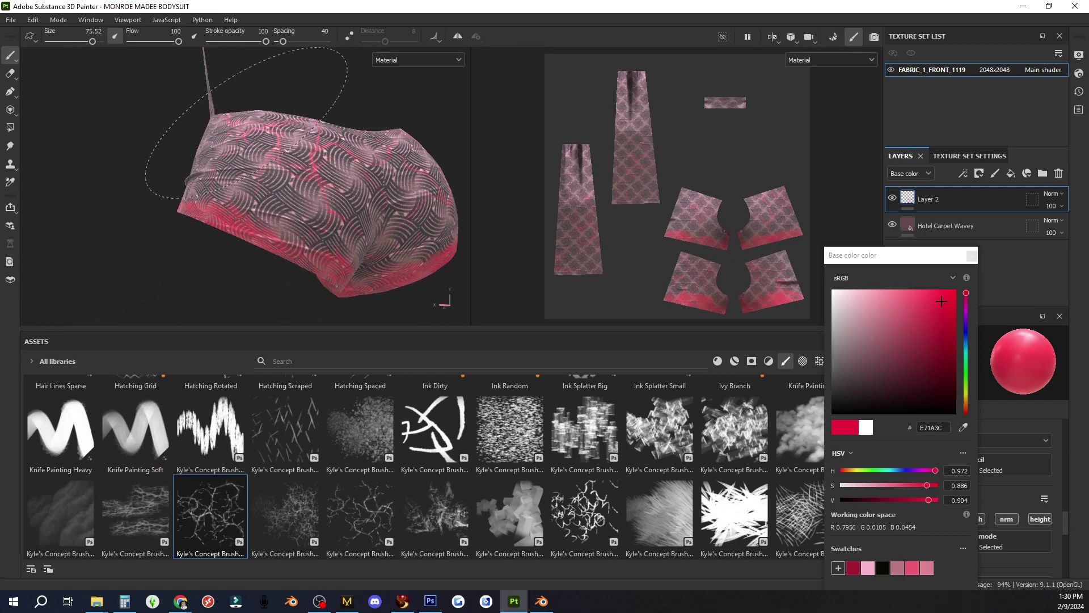
left_click_drag(220, 169, 369, 217, "alt")
middle_click_drag(227, 169, 351, 268, "alt")
left_click(261, 164)
left_click(261, 164)
- Extend the red crack pattern up both front straps and across the neck band
scroll(288, 159, "down", 5)
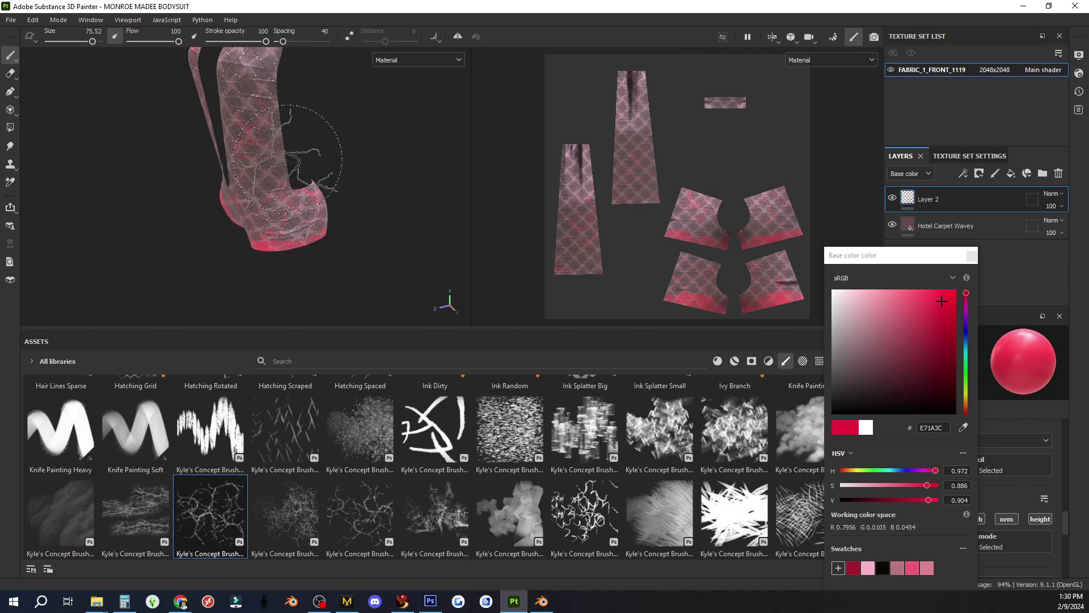
scroll(288, 158, "down", 2)
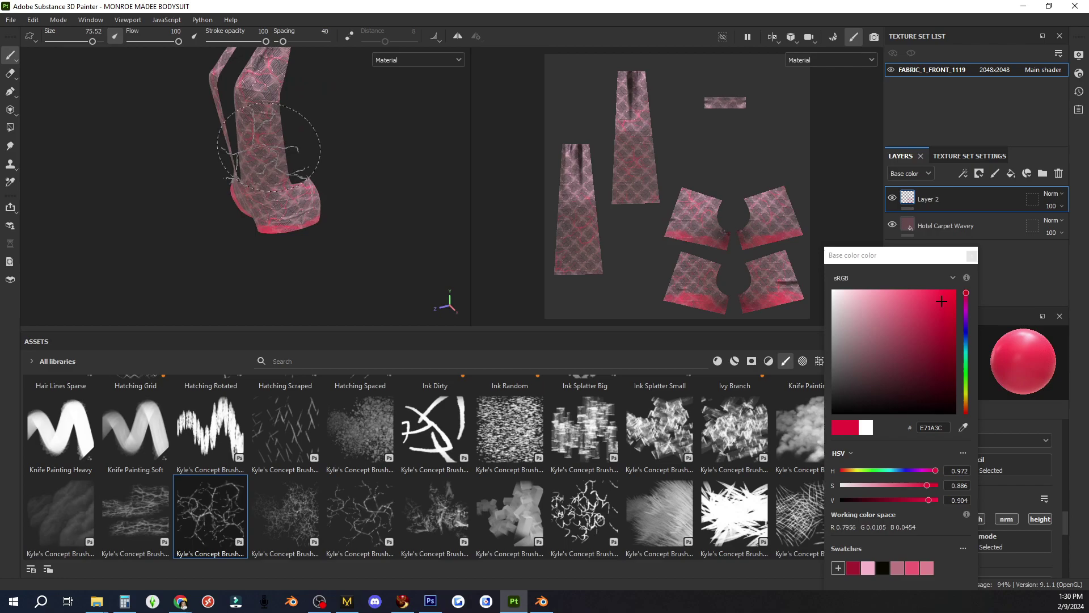
mouse_move(309, 149)
left_mouse_down("alt")
mouse_move(316, 185)
mouse_move(359, 231)
mouse_move(462, 195)
left_mouse_up("alt")
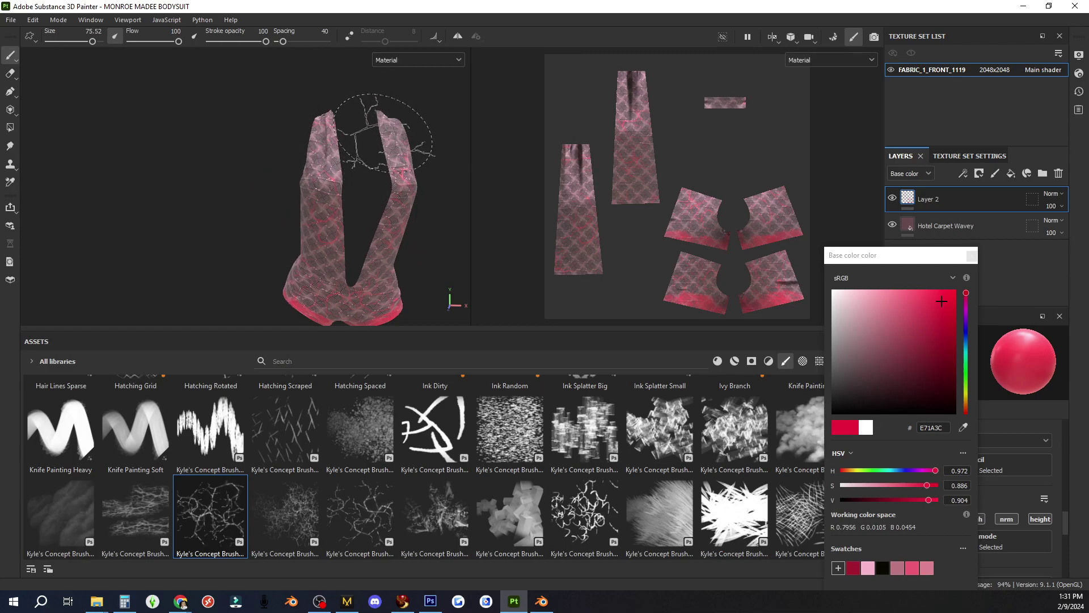
mouse_move(437, 158)
left_mouse_down("alt")
mouse_move(239, 162)
mouse_move(188, 174)
left_mouse_up("alt")
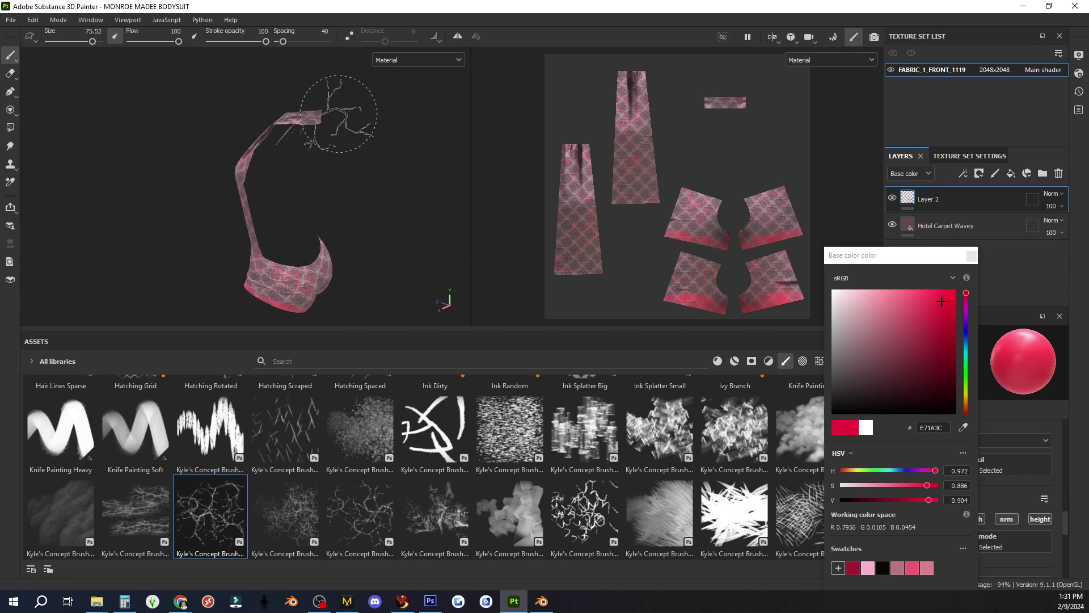
mouse_move(338, 113)
left_mouse_down("alt")
mouse_move(263, 133)
mouse_move(374, 165)
mouse_move(360, 195)
mouse_move(389, 197)
left_mouse_up("alt")
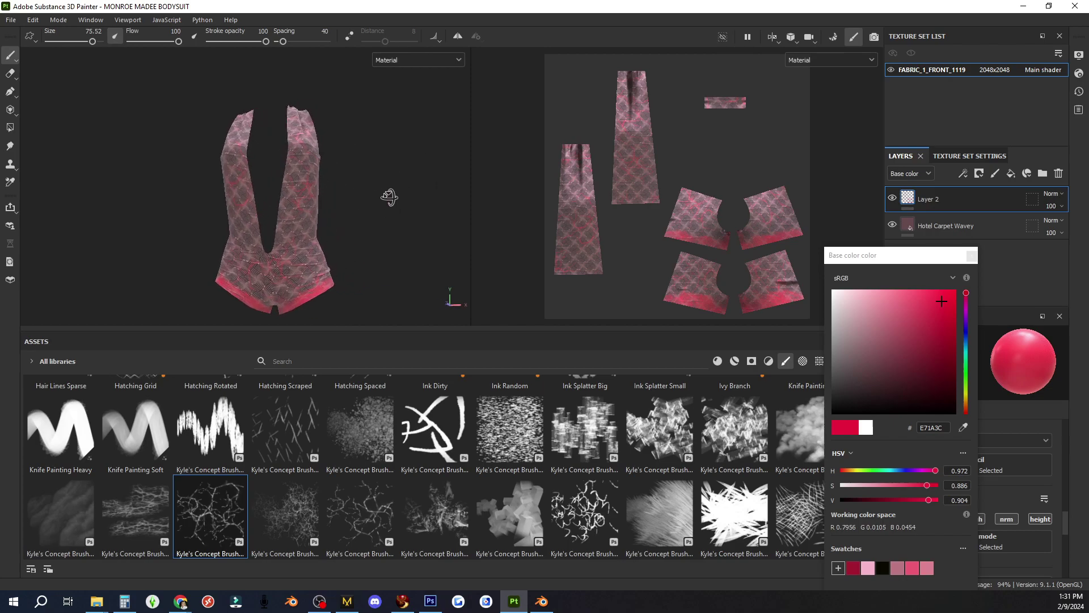
scroll(285, 244, "up", 4)
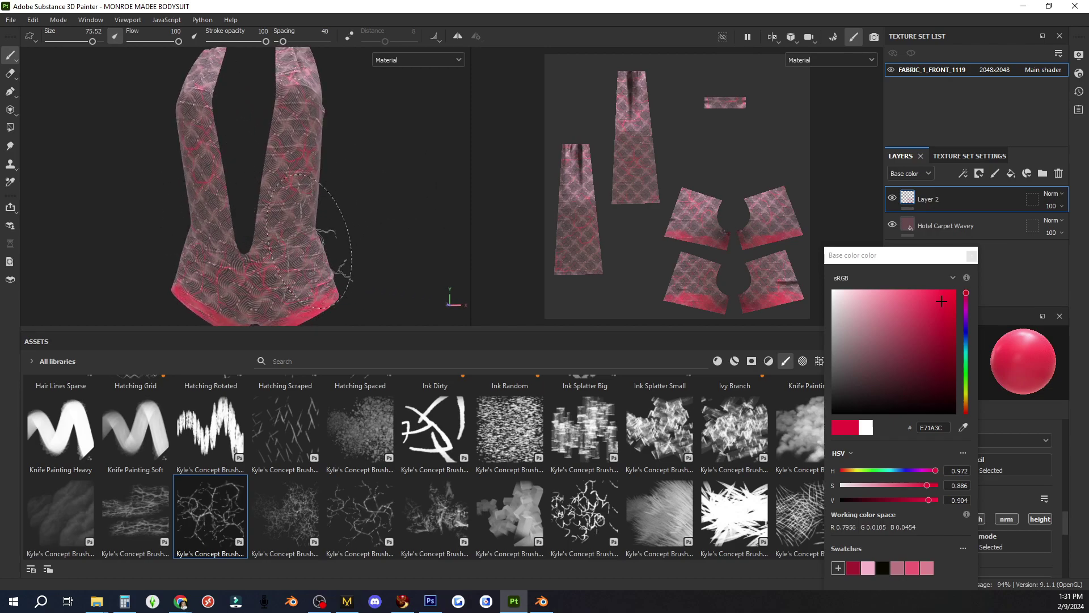
scroll(267, 243, "down", 3)
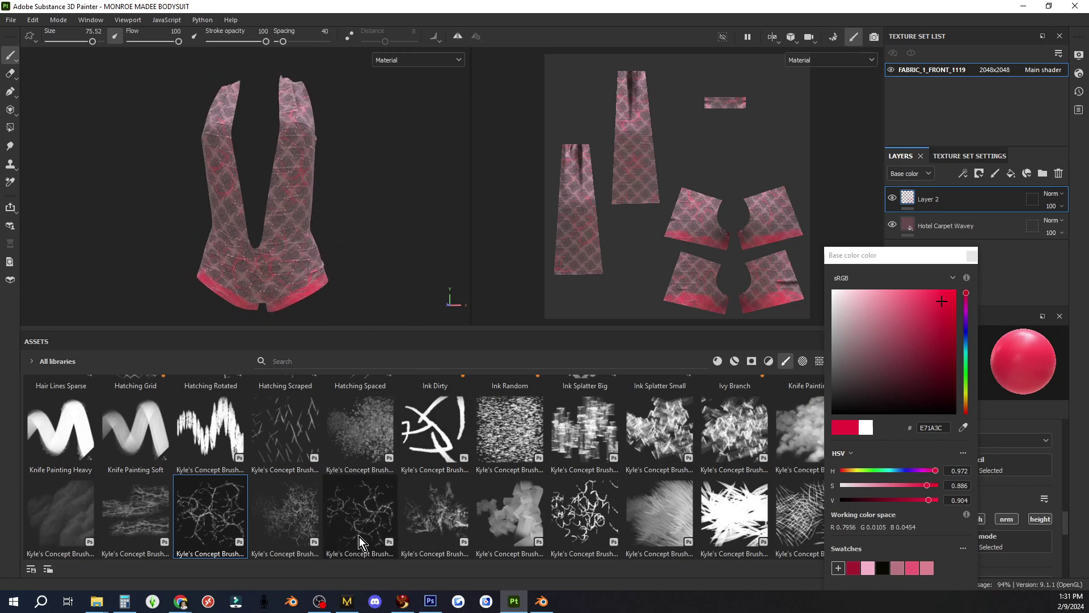
- Paint near-black 0C0002 cracks over the bodysuit's front and sides with Kyle's Concept Brushes - Crazy Cracks 2, continuing toward the back
mouse_move(366, 528)
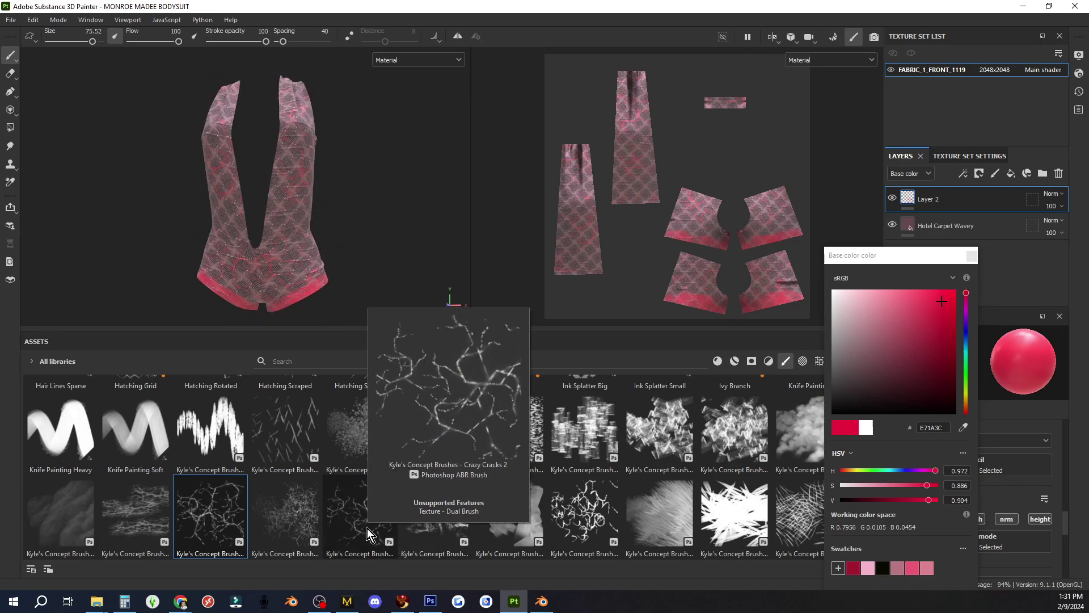
left_click(367, 528)
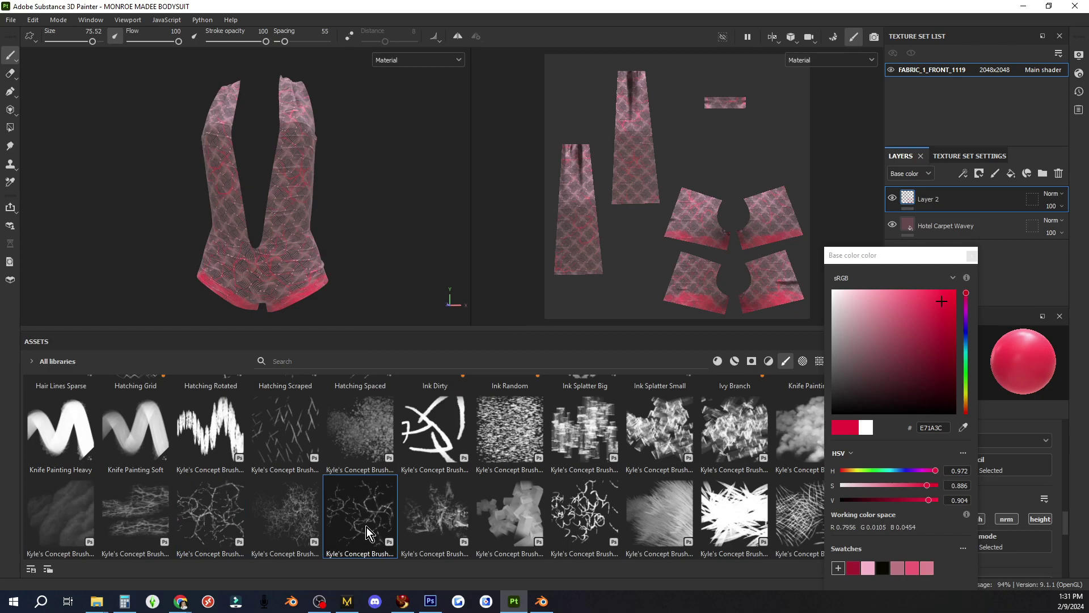
left_click(952, 415)
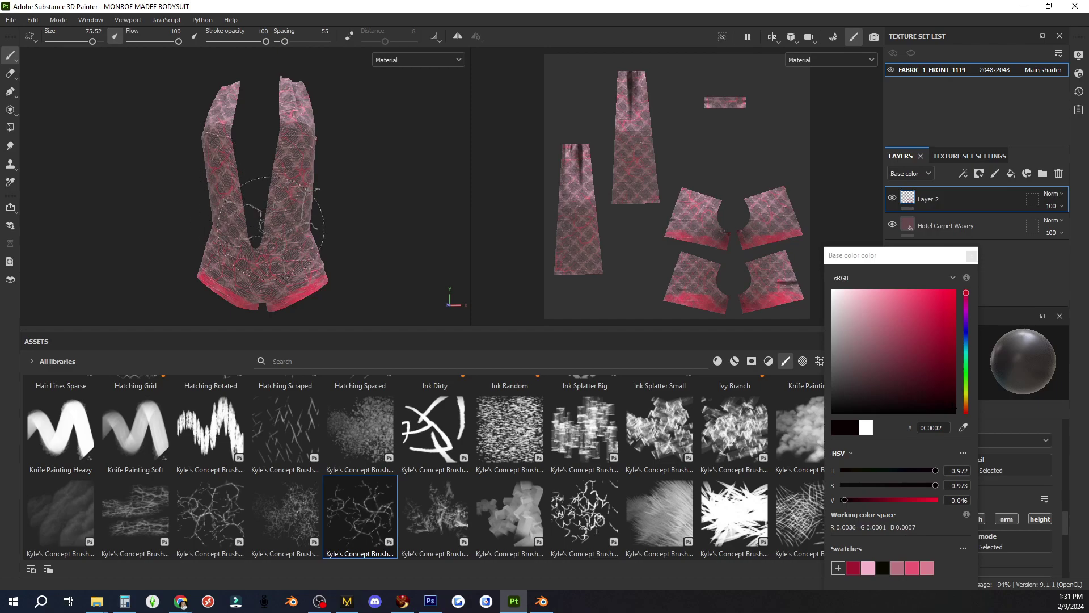
left_click_drag(270, 226, 384, 231, "alt")
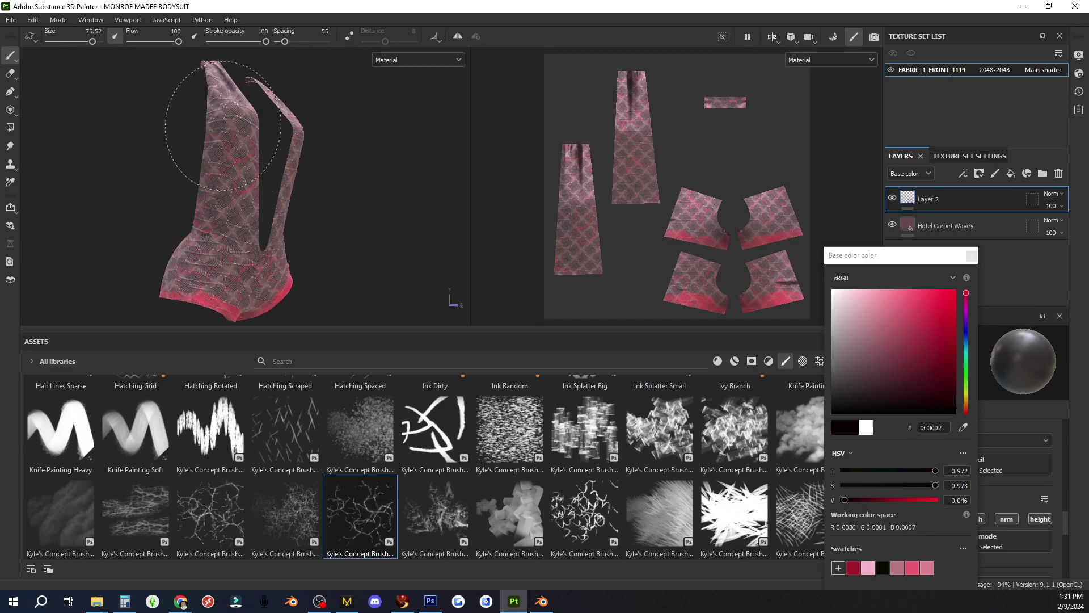
scroll(200, 171, "up", 2)
scroll(313, 198, "down", 1)
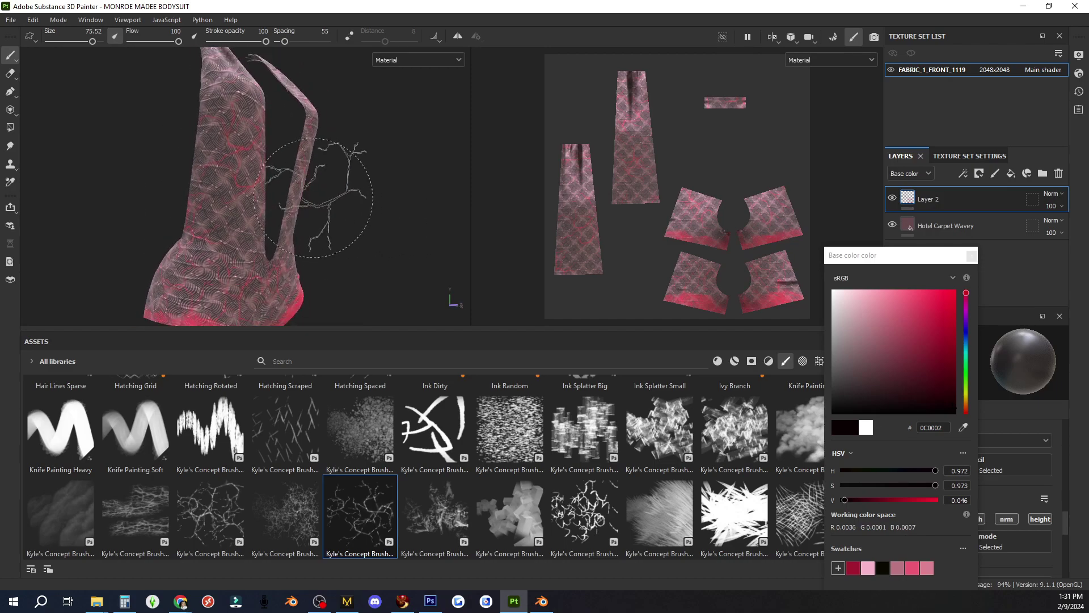
left_click_drag(348, 195, 76, 201, "alt")
scroll(295, 213, "down", 3)
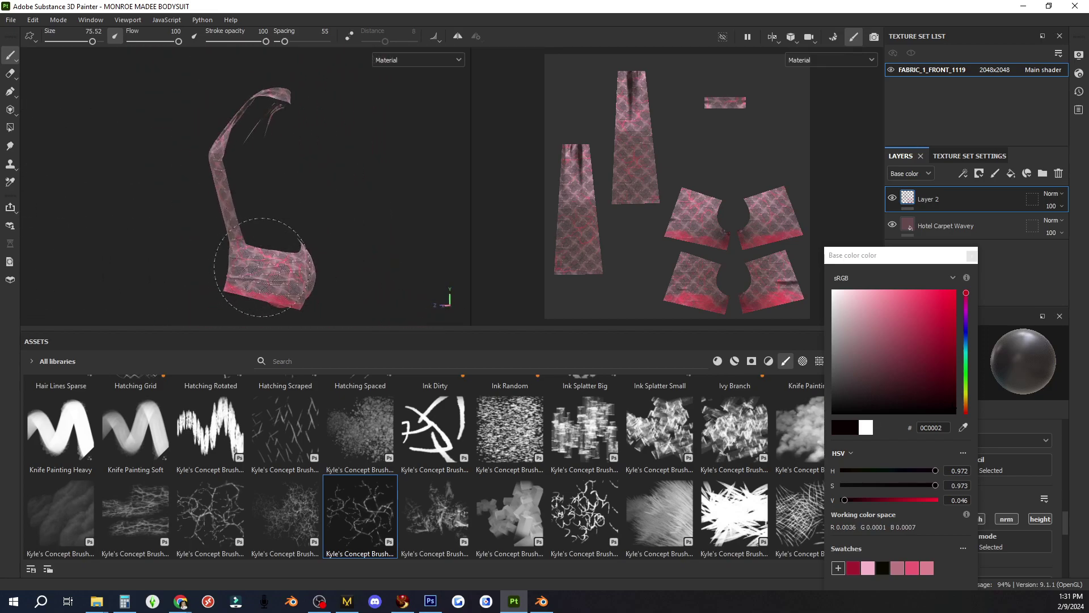
left_click_drag(324, 279, 208, 272, "alt")
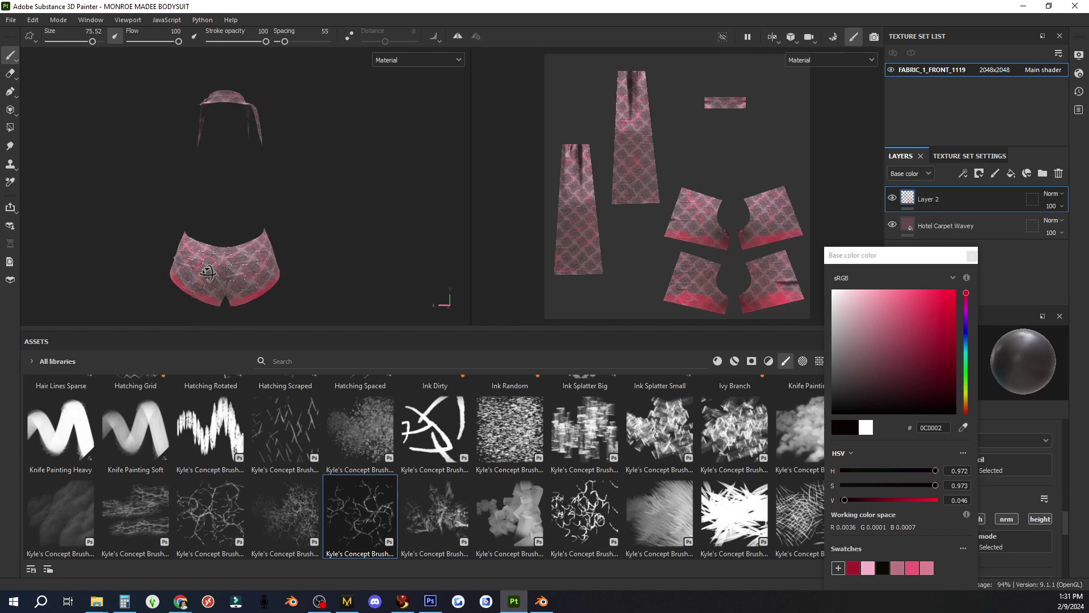
- Select the flying-birds Kyle's Concept Brush from the brush library and set its base color to yellow E4E11B
scroll(270, 269, "up", 2)
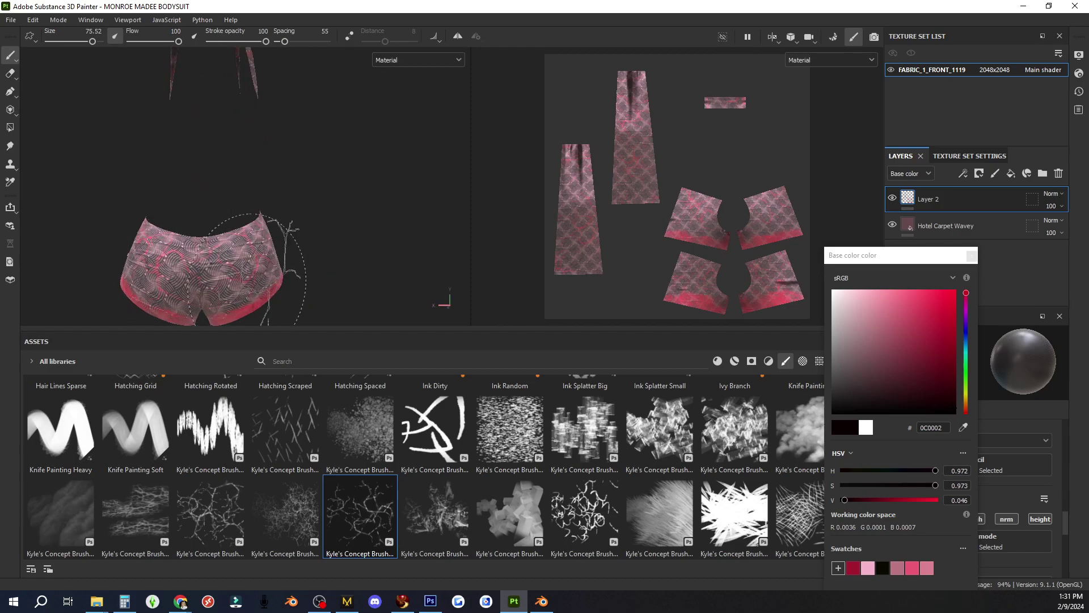
left_click_drag(113, 241, 99, 274, "alt")
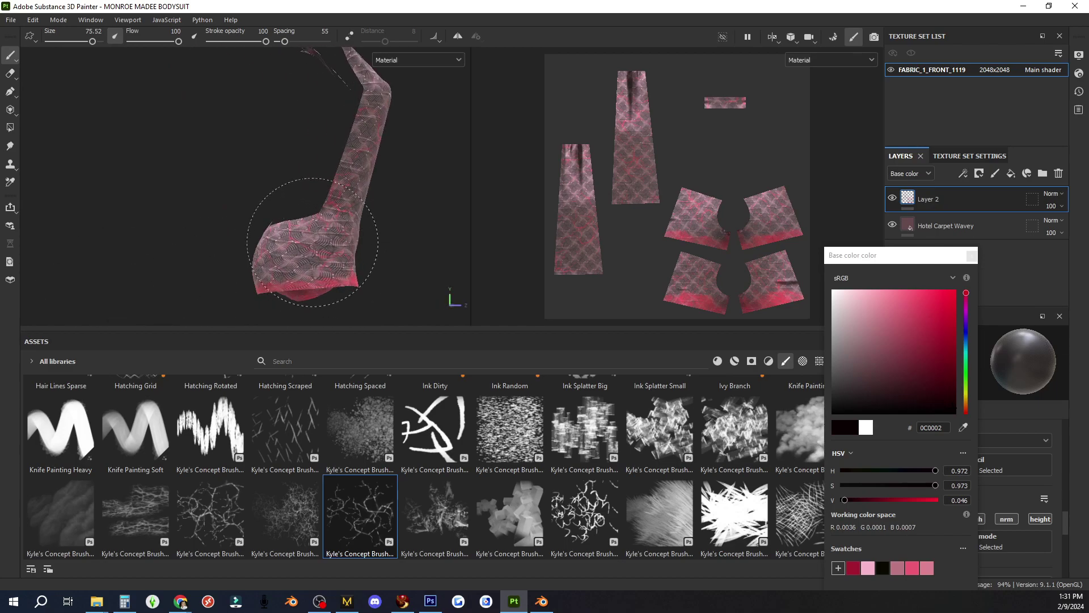
mouse_move(348, 167)
left_mouse_down("alt")
mouse_move(255, 227)
mouse_move(242, 222)
mouse_move(340, 187)
mouse_move(352, 171)
mouse_move(324, 143)
mouse_move(301, 191)
mouse_move(261, 205)
left_mouse_up("alt")
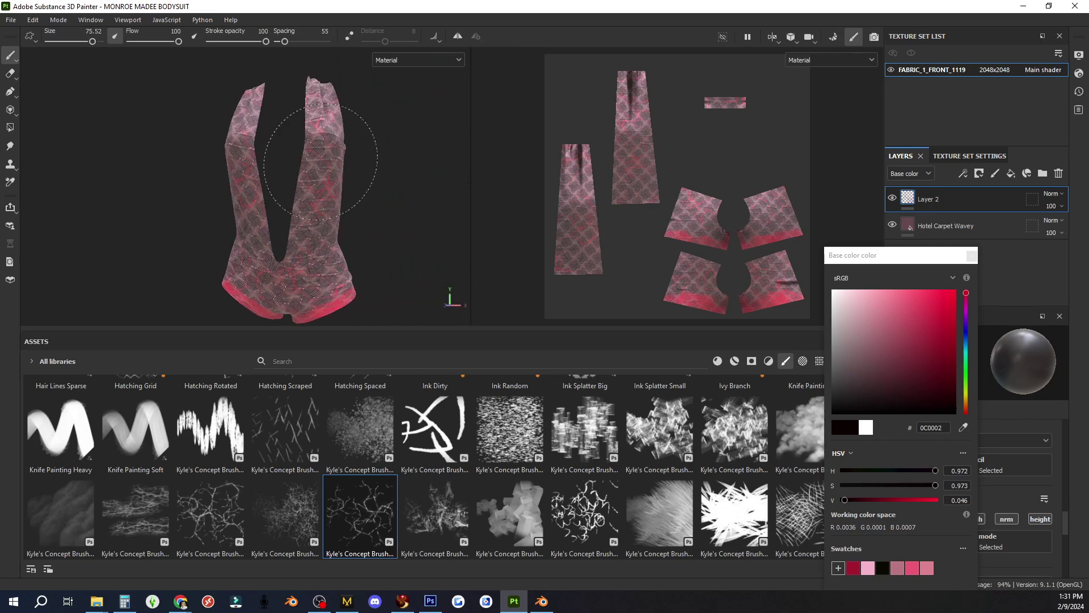
scroll(384, 246, "down", 1)
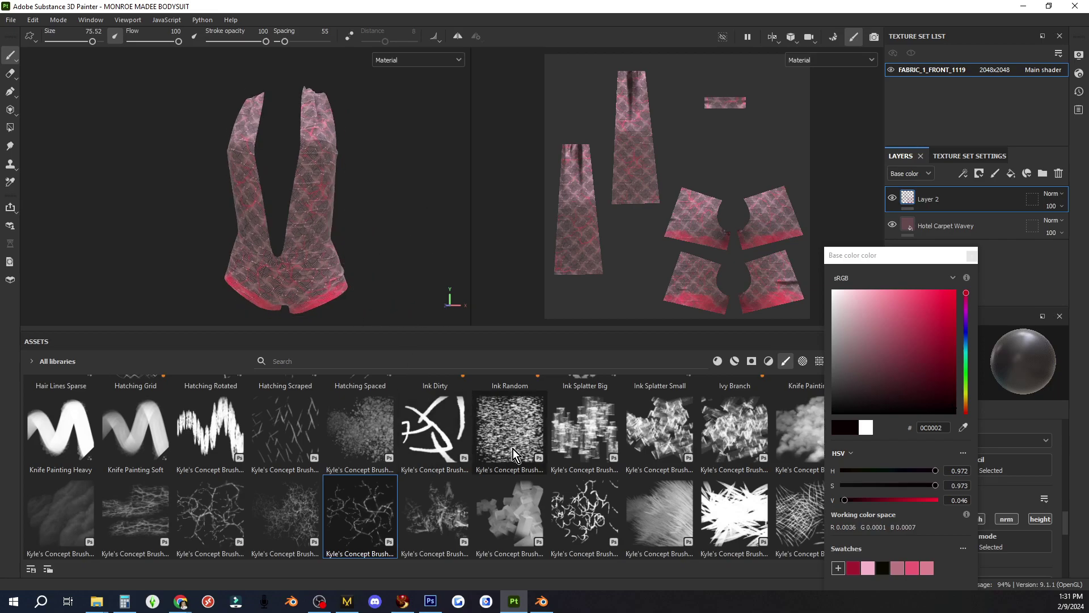
scroll(512, 448, "down", 5)
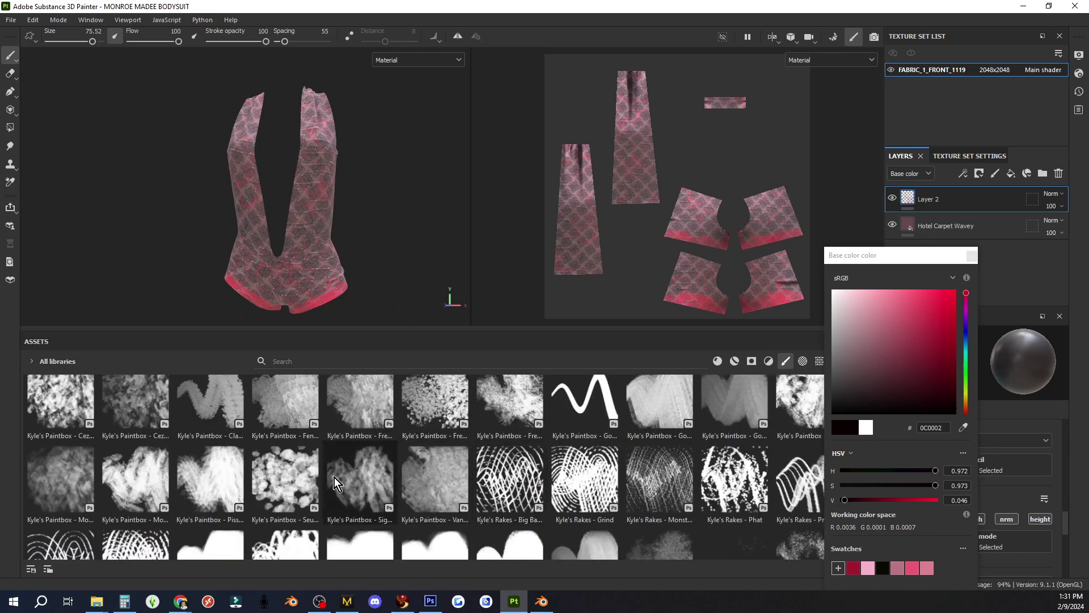
scroll(335, 477, "up", 3)
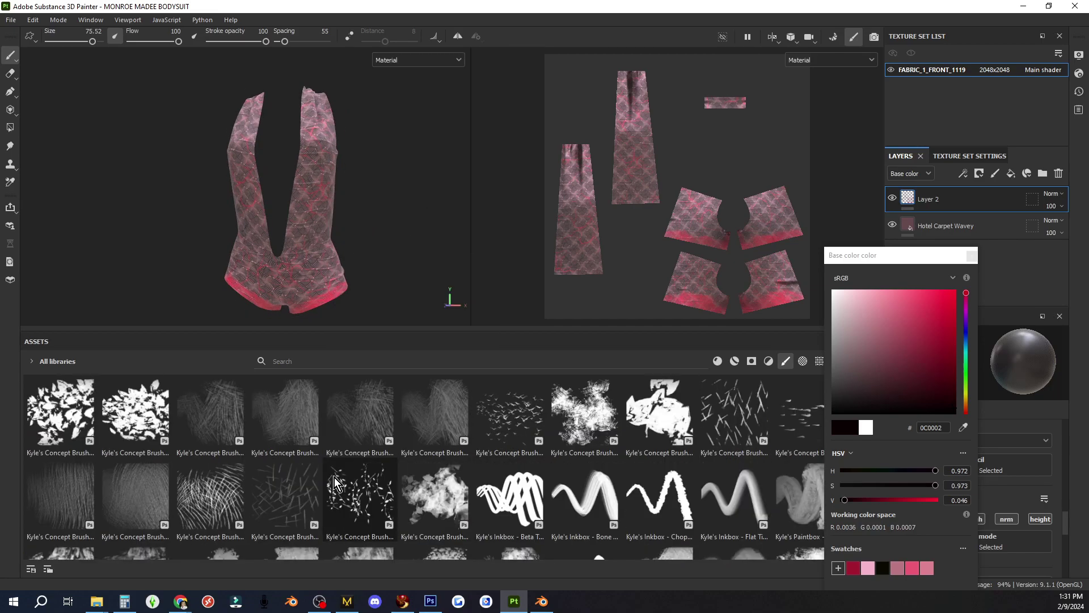
left_click(280, 498)
left_click(504, 432)
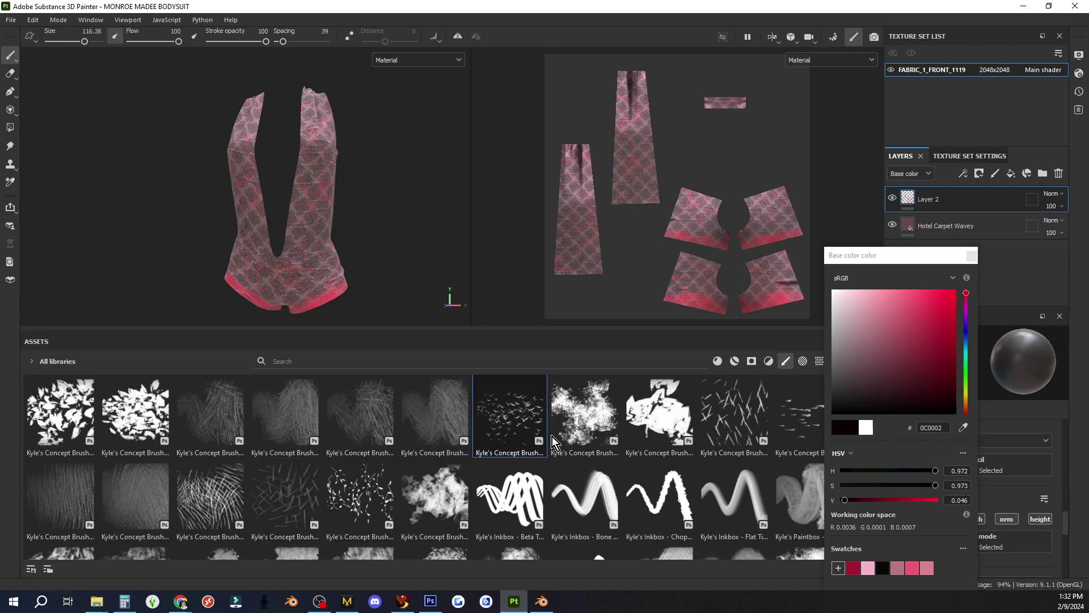
left_click_drag(968, 398, 968, 394)
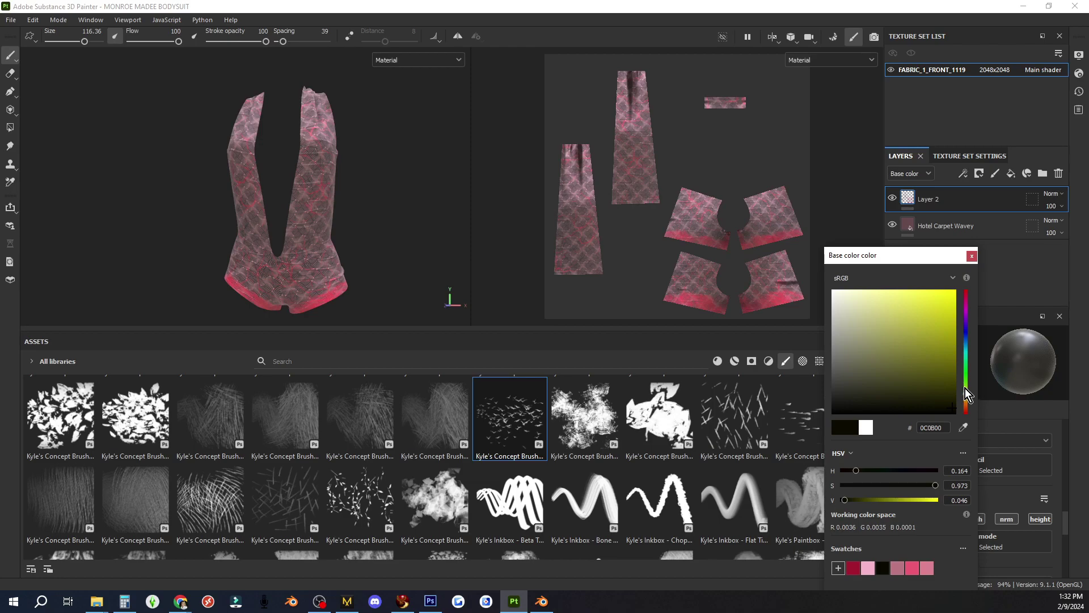
left_click(940, 302)
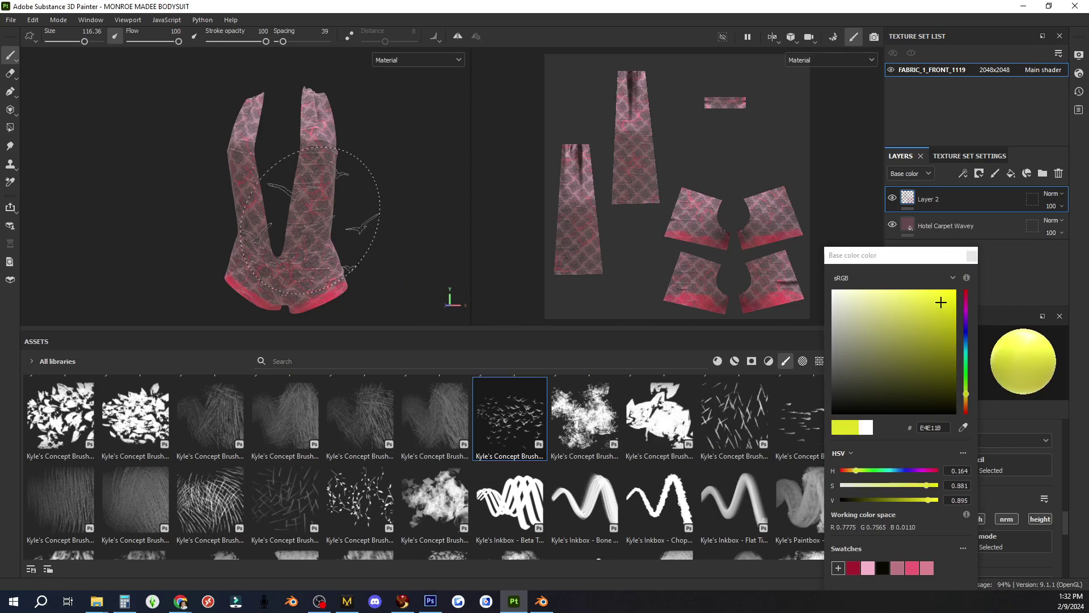
- Try a stroke of large yellow birds across the bodysuit's hips and lower straps, undo it, and close the color picker
mouse_move(316, 207)
left_mouse_down()
mouse_move(289, 244)
mouse_move(228, 209)
left_mouse_up()
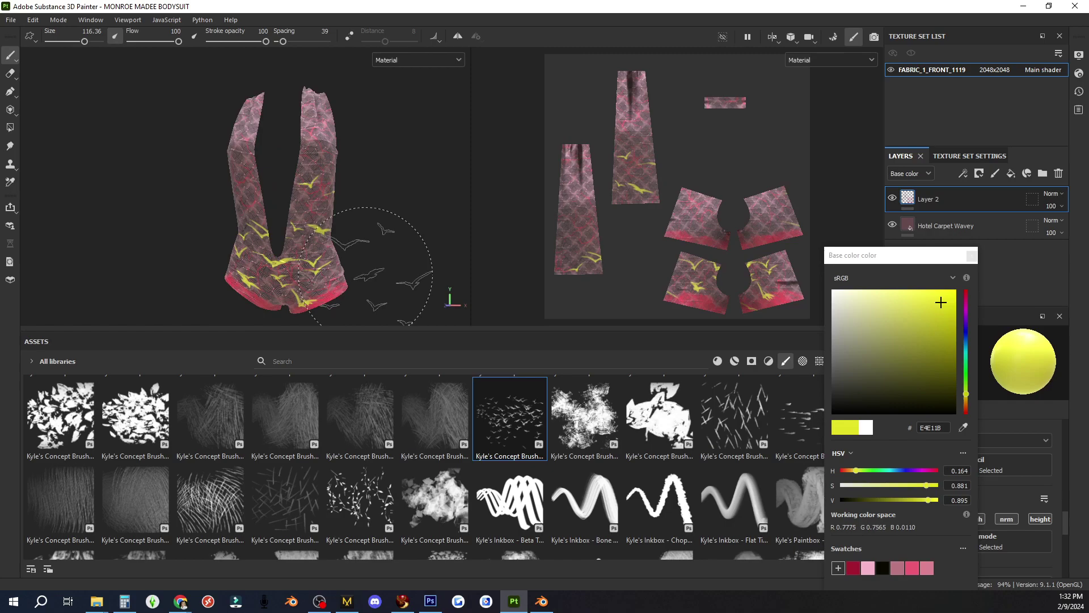
key("ctrl+z")
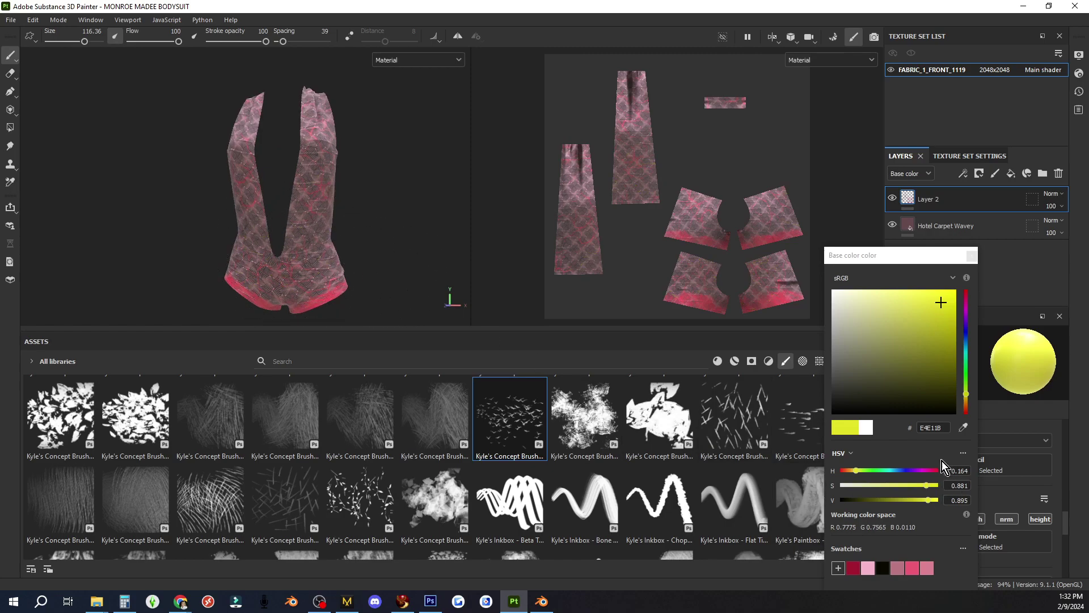
left_click(971, 257)
- Reduce the bird brush's size to 48.81 in the paint properties
scroll(970, 473, "down", 5)
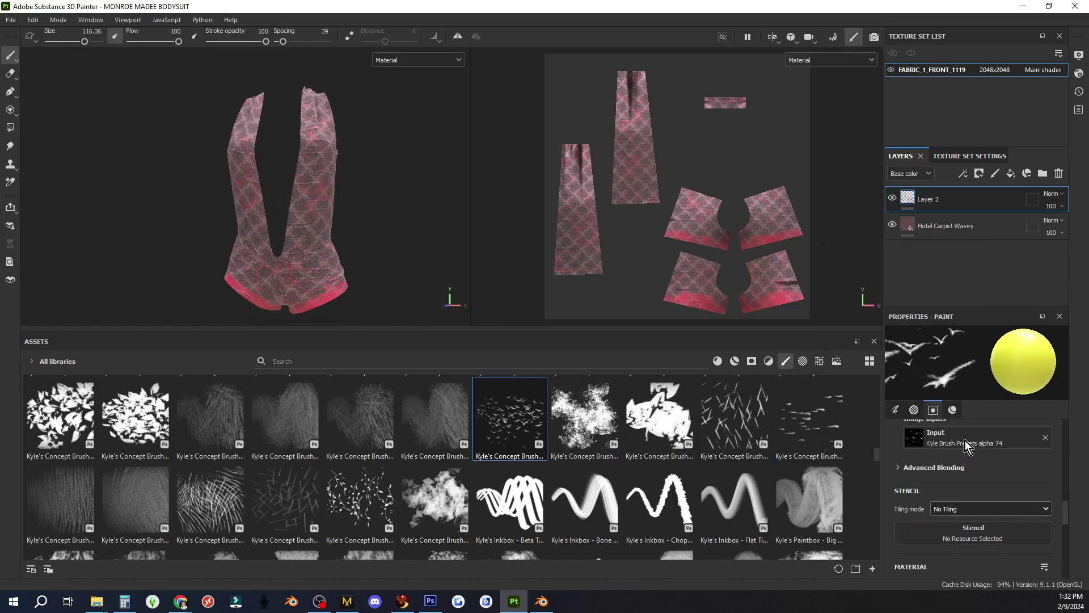
scroll(969, 473, "up", 2)
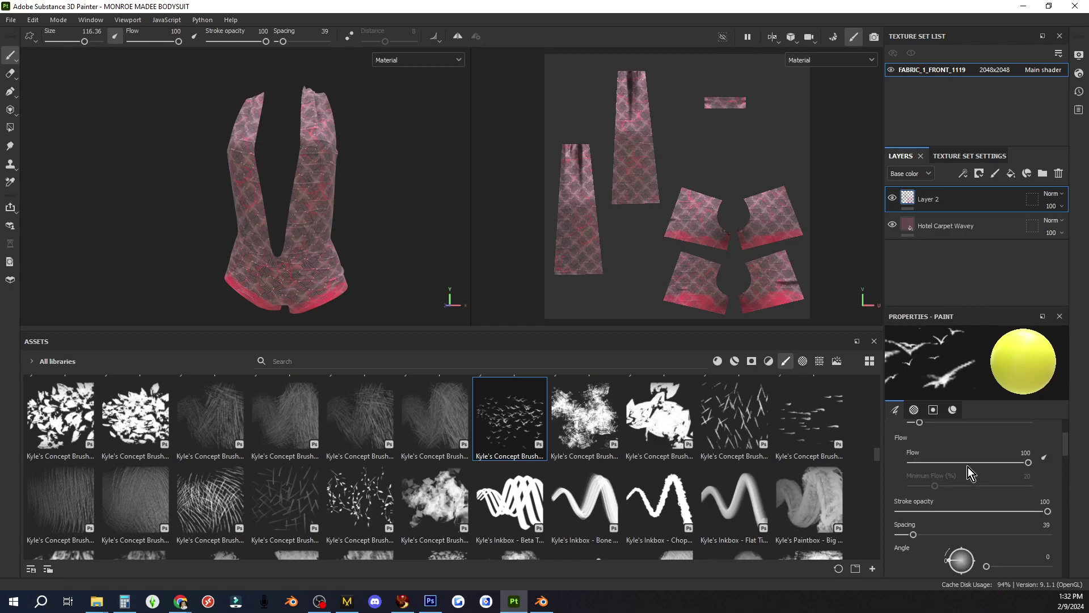
scroll(970, 472, "up", 2)
left_click(963, 481)
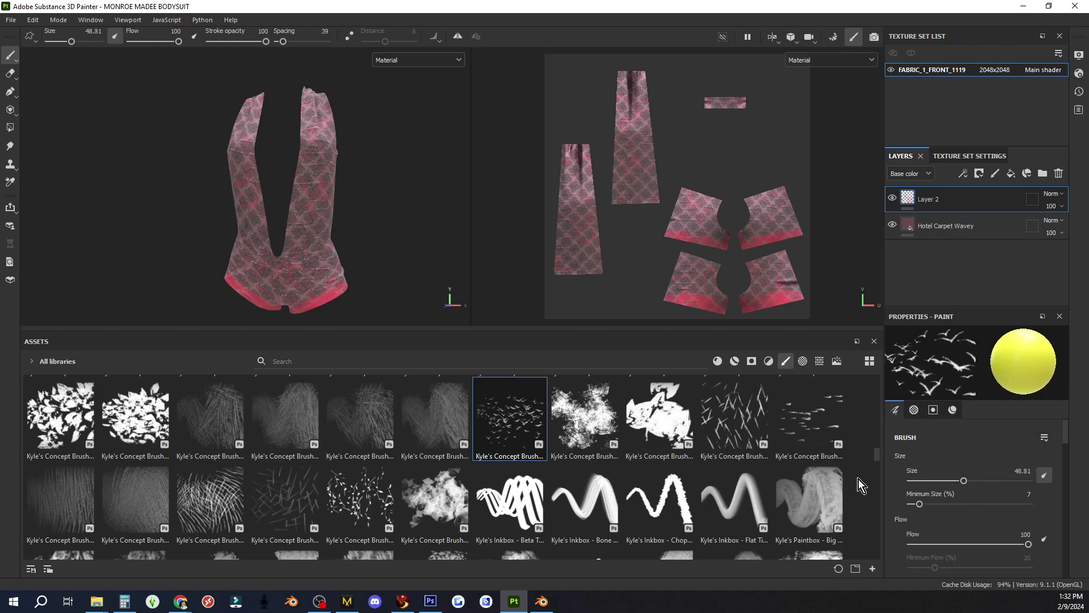
- Try stamping small yellow birds over the bodysuit's hips and both long front panels, and undo the stamps
left_click(314, 242)
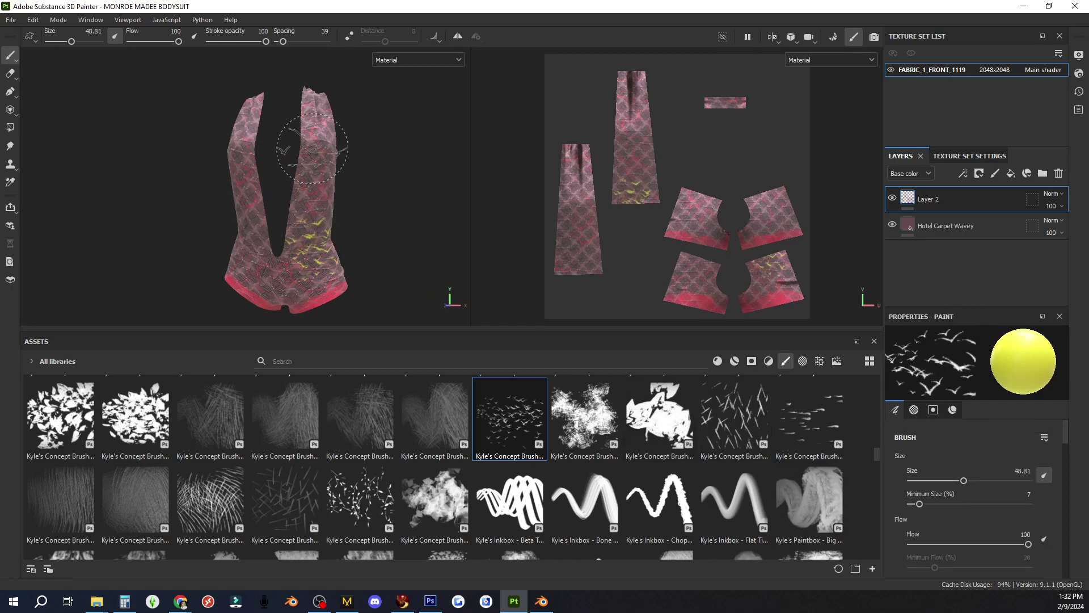
key("ctrl+z")
left_click(334, 264)
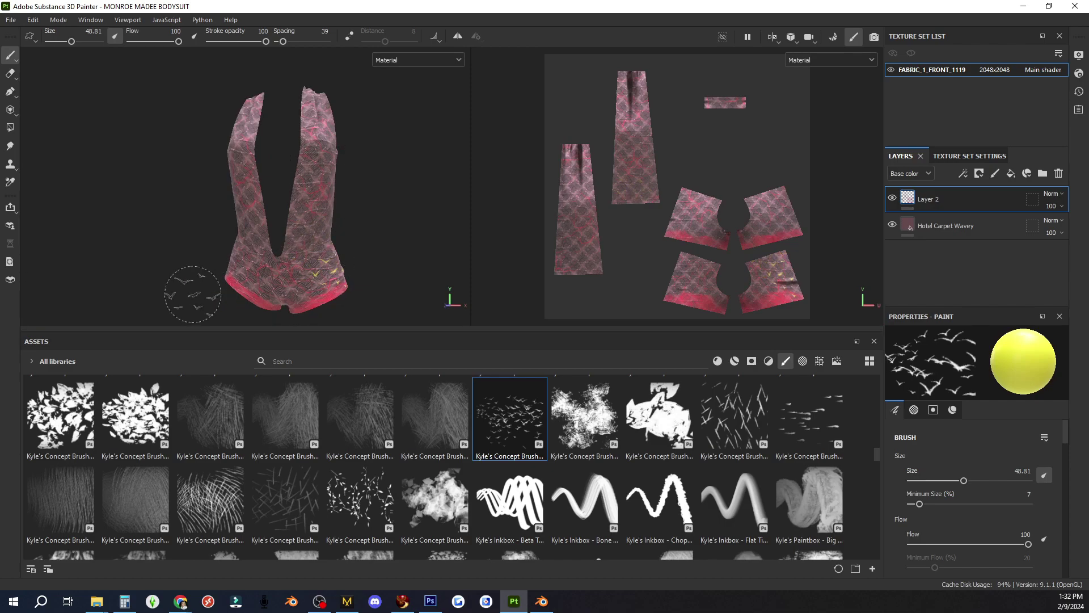
left_click(232, 264)
left_click(318, 150)
left_click(313, 196)
left_click(239, 209)
left_click(246, 150)
mouse_move(281, 224)
left_mouse_down("alt")
mouse_move(404, 238)
mouse_move(91, 231)
left_mouse_up("alt")
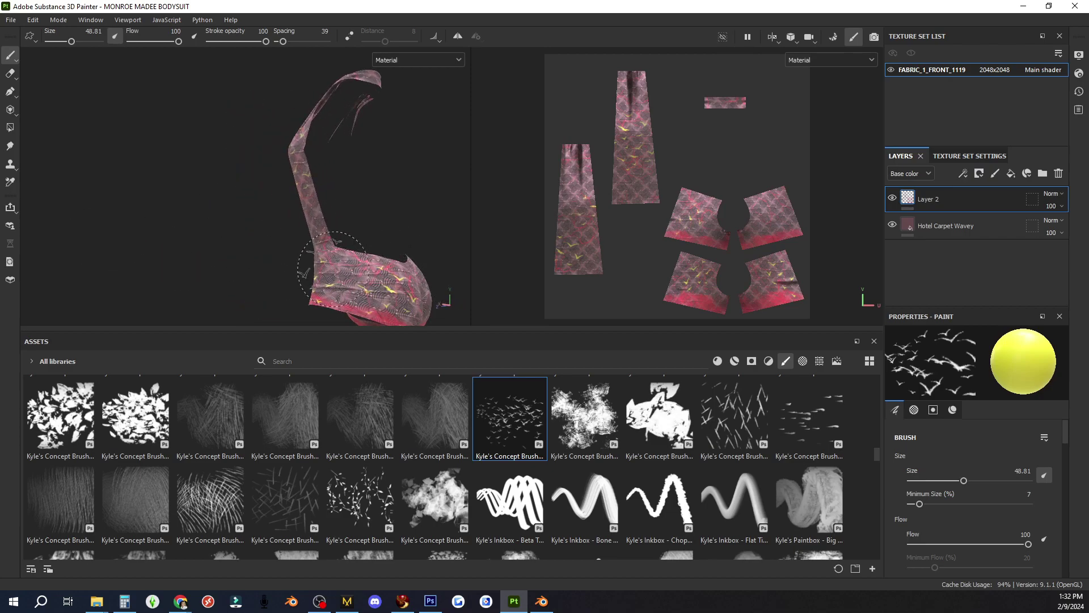
mouse_move(250, 254)
left_mouse_down("alt")
mouse_move(505, 256)
mouse_move(321, 277)
mouse_move(363, 270)
mouse_move(389, 212)
left_mouse_up("alt")
left_click_drag(426, 243, 325, 232, "alt")
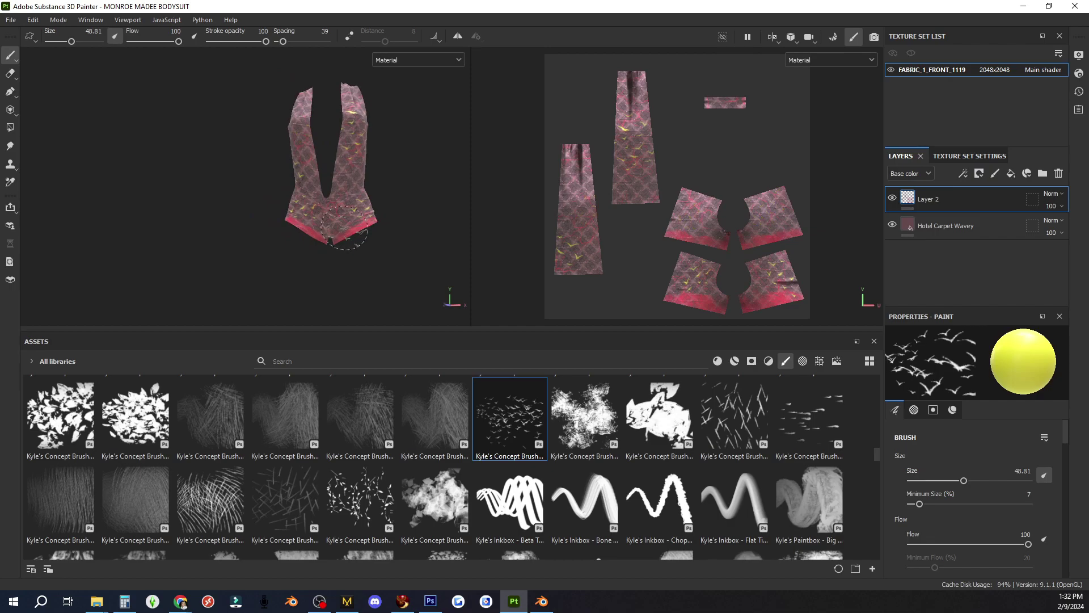
key("ctrl")
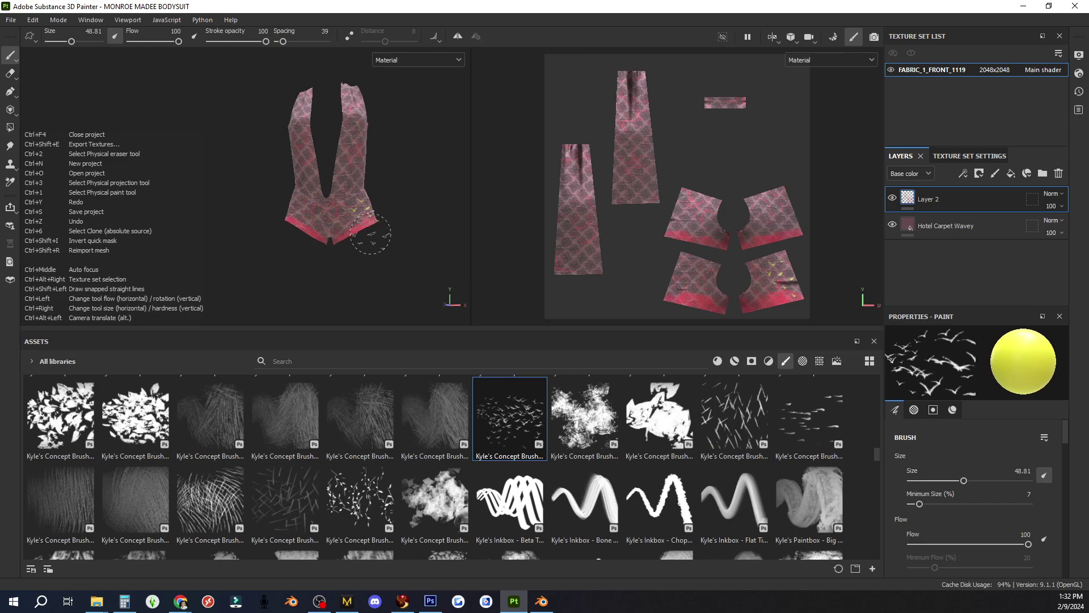
- Examine the bodysuit's carpet pattern from several angles and review the brush's material and base color settings
left_click_drag(372, 236, 339, 221, "alt")
middle_click_drag(339, 222, 261, 277, "alt")
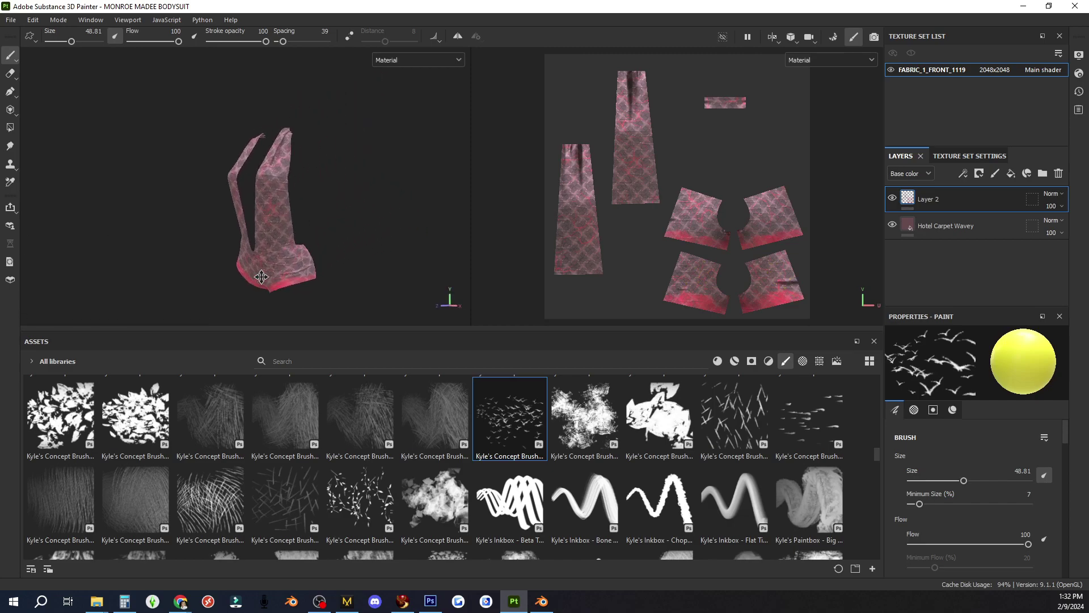
scroll(272, 258, "up", 3)
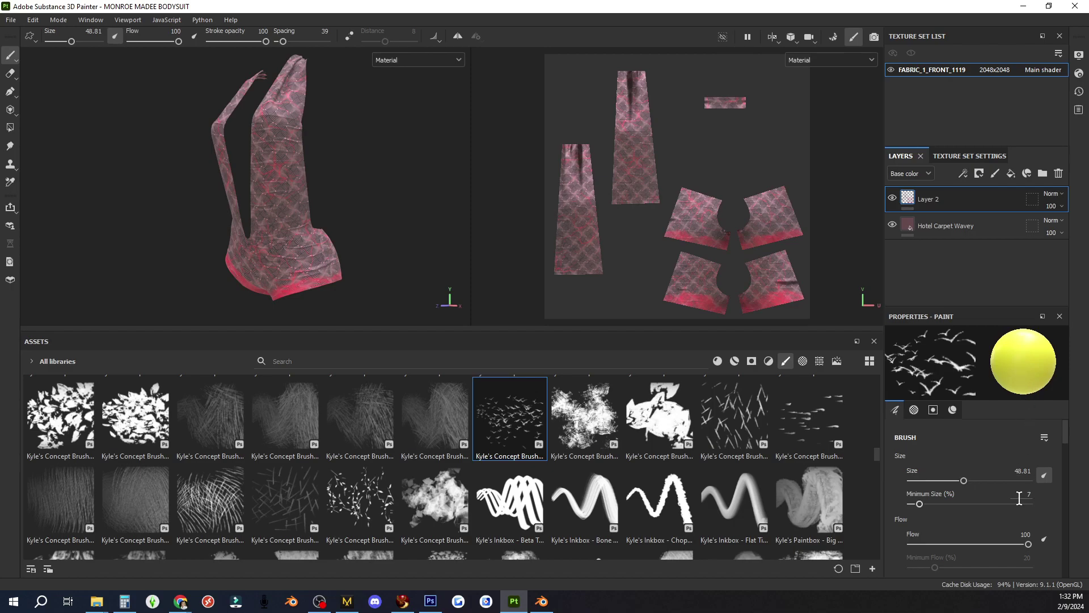
scroll(1019, 498, "down", 10)
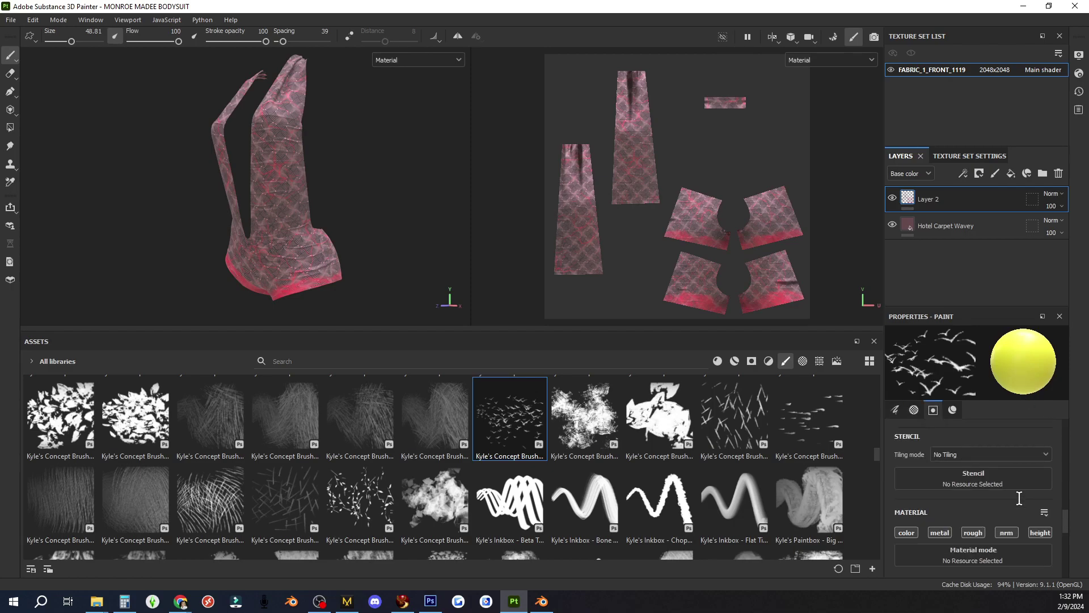
scroll(1020, 498, "down", 3)
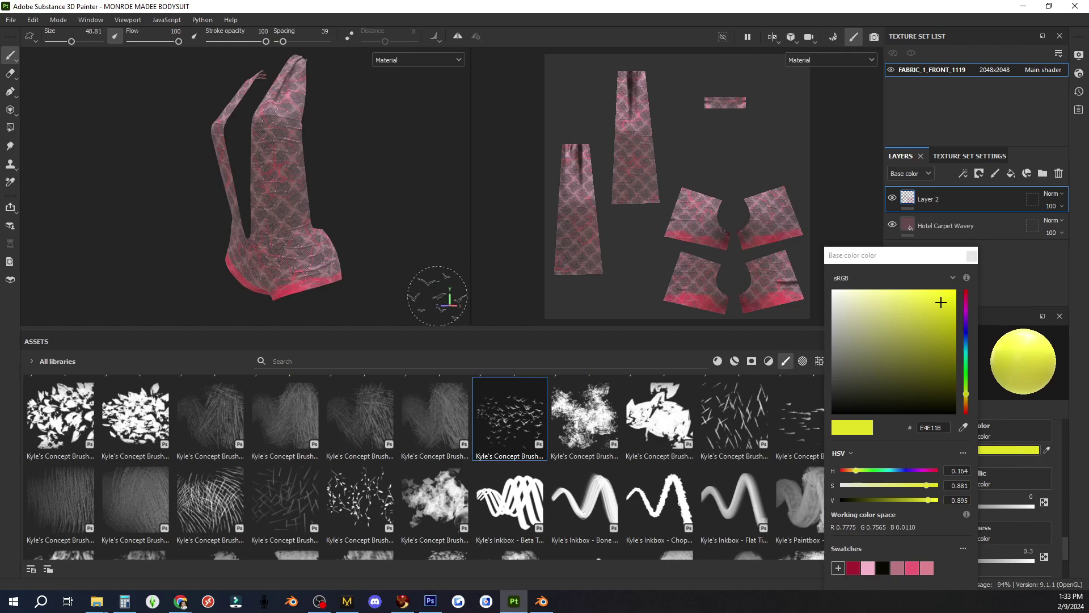
mouse_move(341, 244)
left_mouse_down("alt")
mouse_move(305, 251)
mouse_move(340, 236)
left_mouse_up("alt")
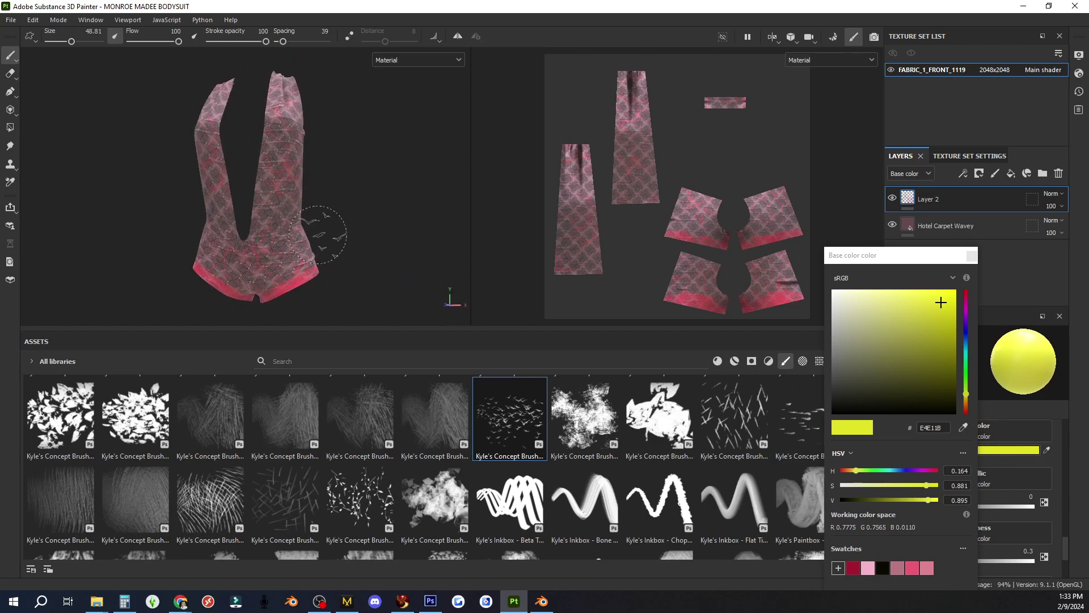
middle_click_drag(340, 235, 384, 252, "alt")
scroll(392, 238, "up", 4)
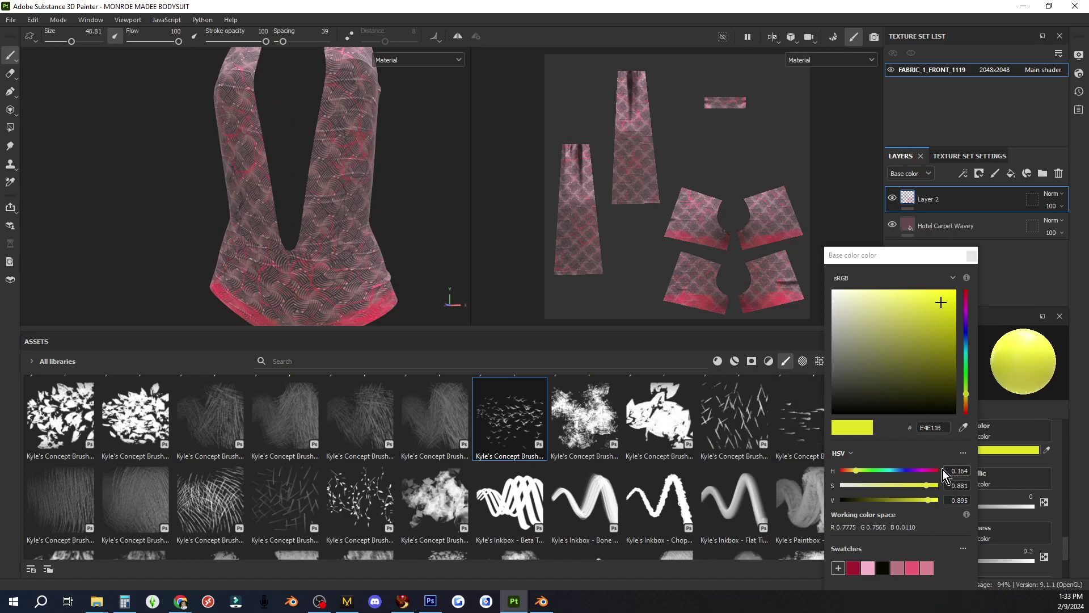
mouse_move(965, 277)
left_click(971, 255)
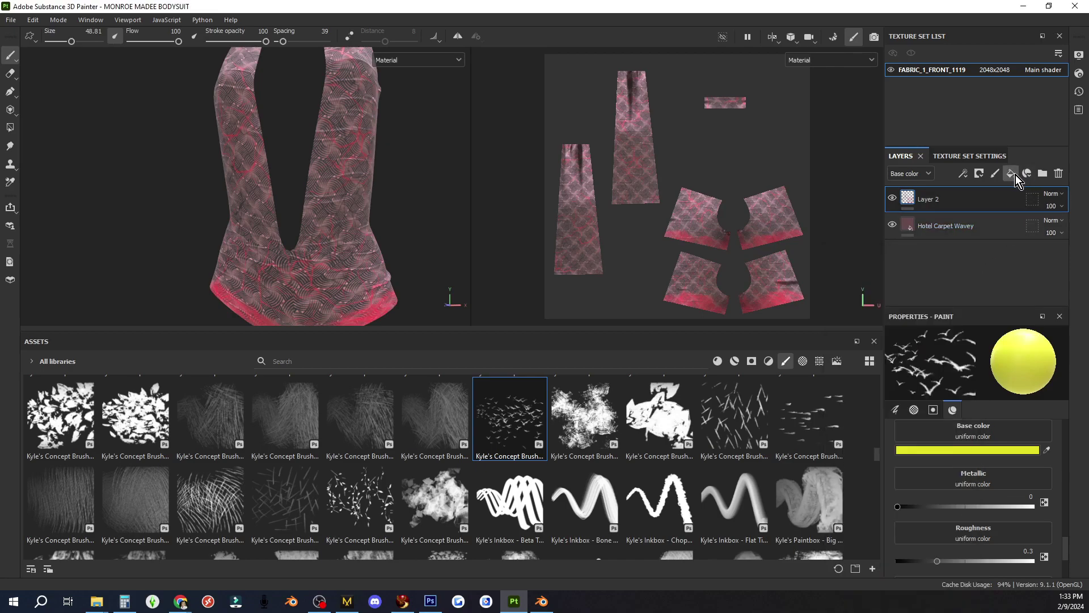
- Try a new fill layer above Layer 2, check its layer options, and delete it
left_click(1013, 174)
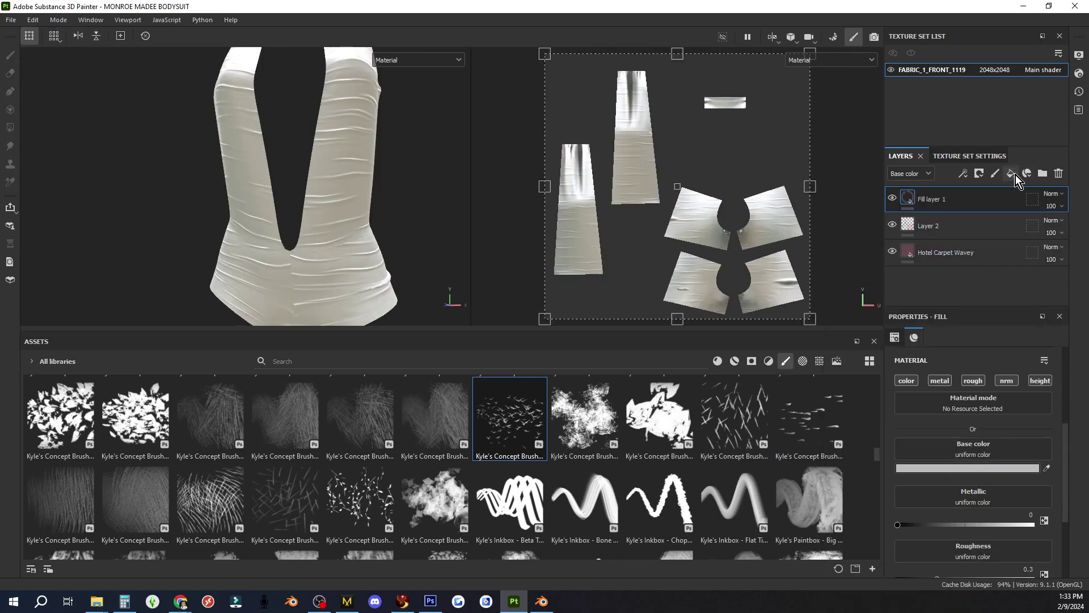
double_click(920, 202)
right_click(980, 203)
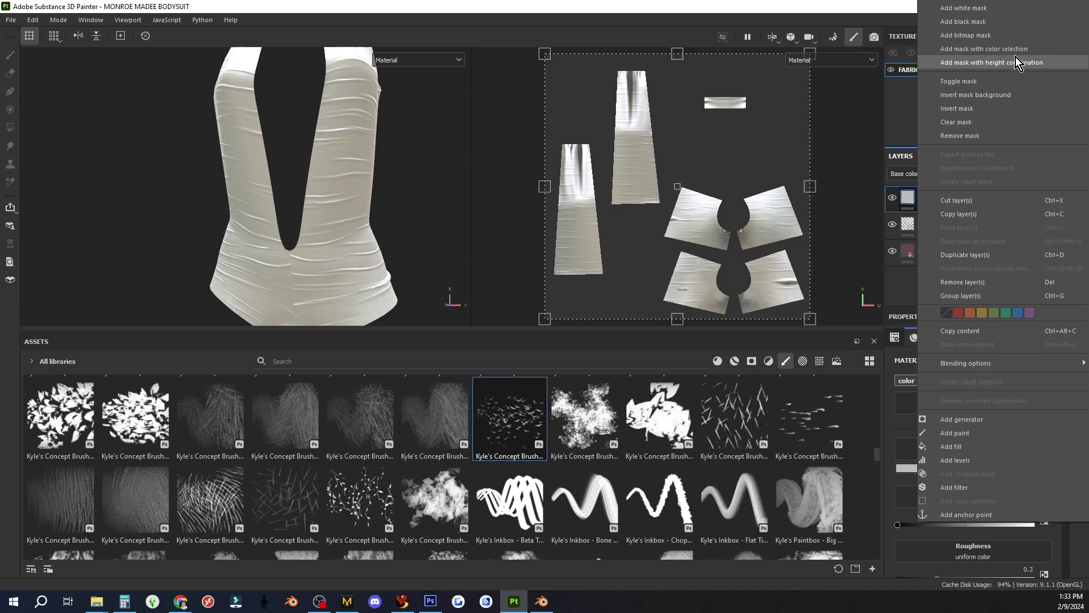
left_click(906, 124)
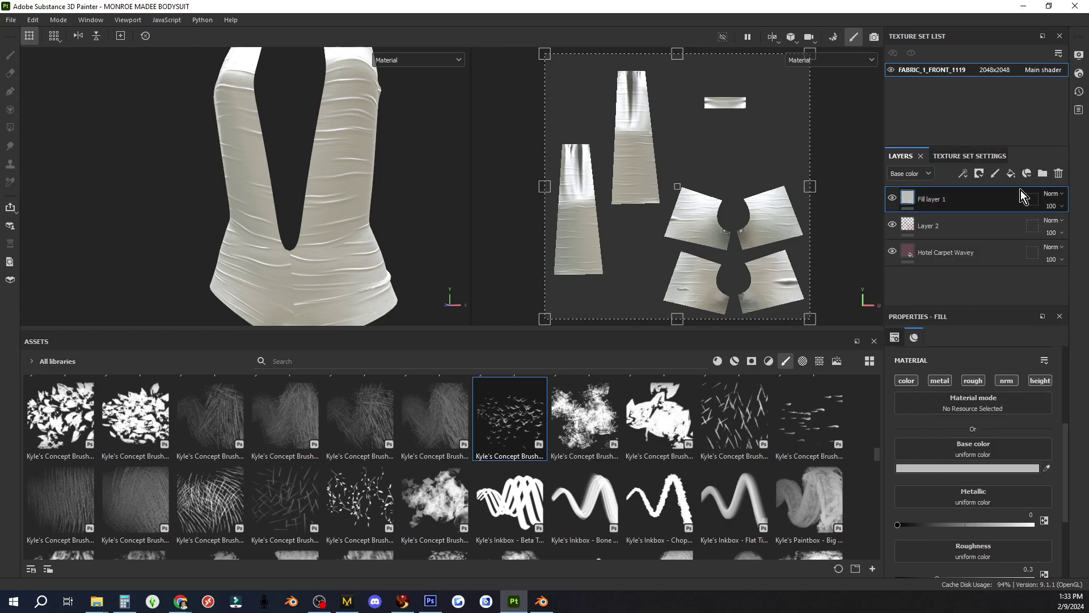
left_click(1058, 173)
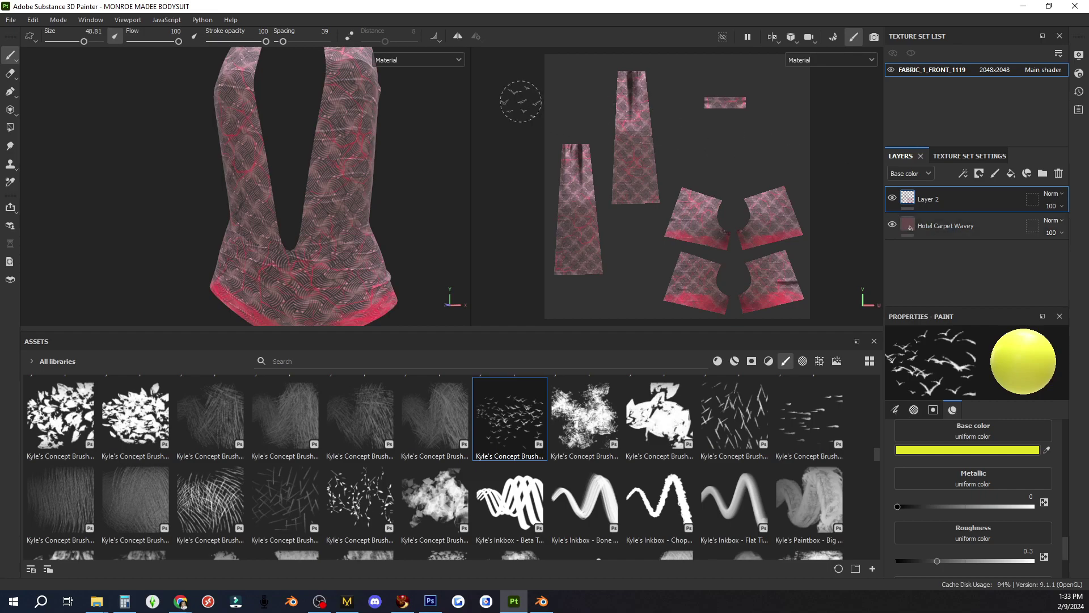
scroll(381, 189, "down", 3)
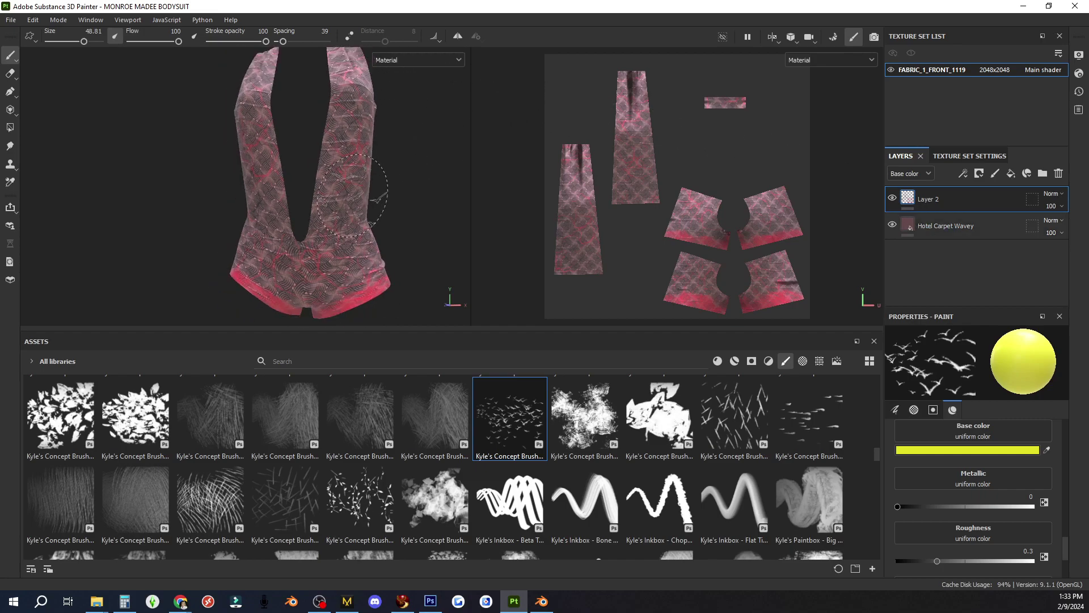
mouse_move(326, 199)
left_mouse_down("alt")
mouse_move(364, 209)
mouse_move(316, 206)
left_mouse_up("alt")
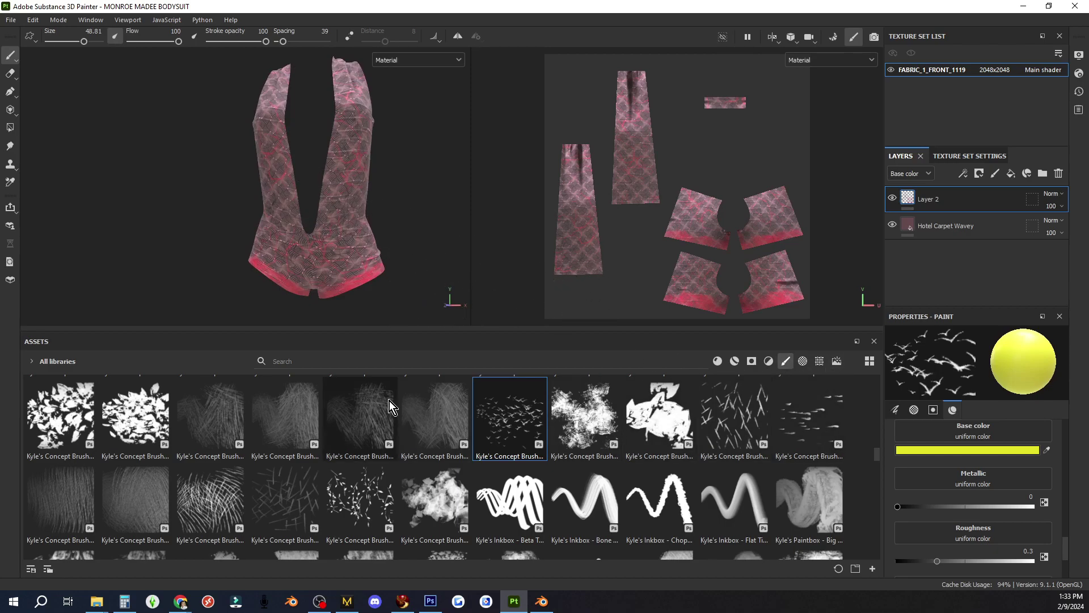
left_click(874, 568)
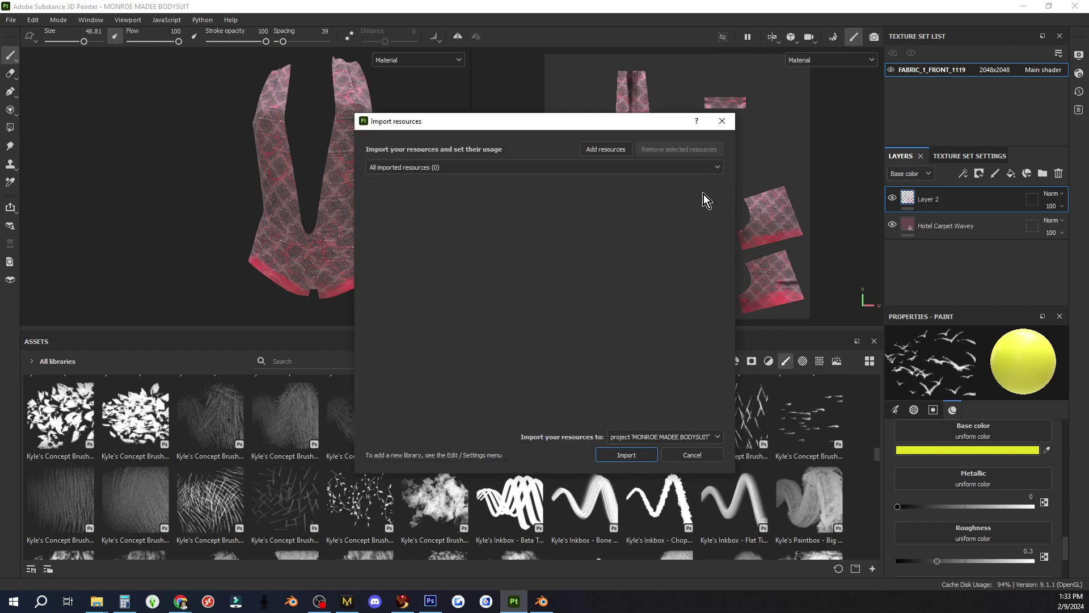
left_click(721, 121)
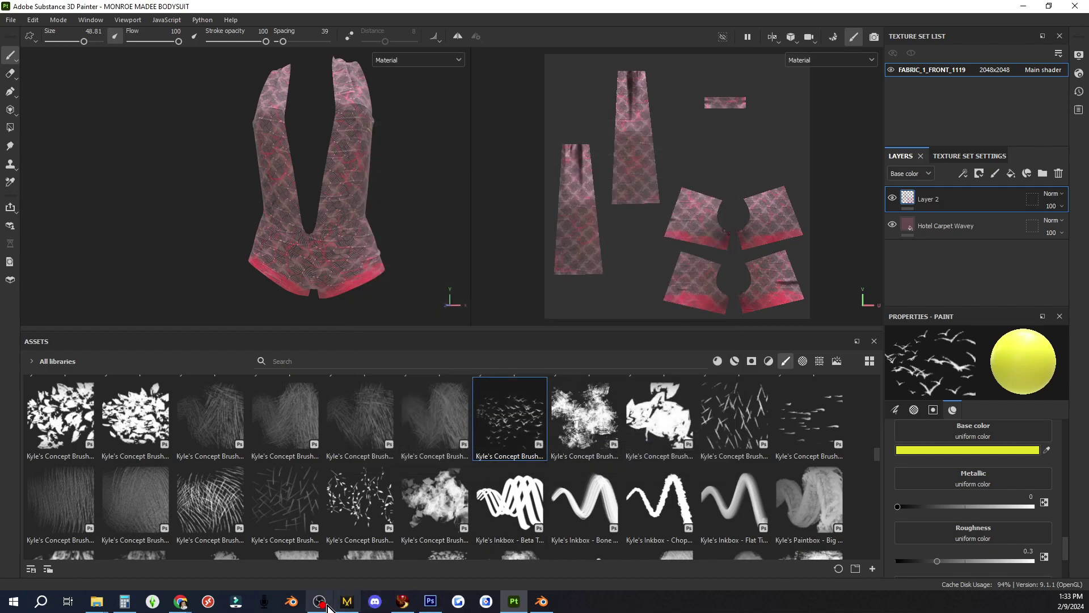
- Switch to Photoshop and place the colorful JUST DO IT artwork in the document at its fitted size
left_click(430, 601)
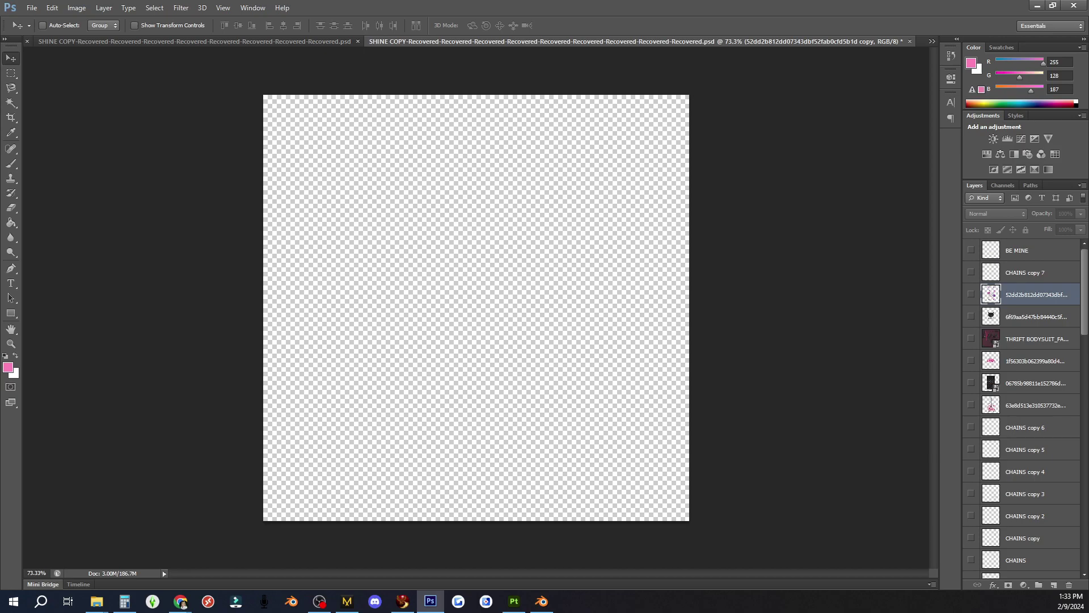
left_click_drag(683, 412, 617, 400)
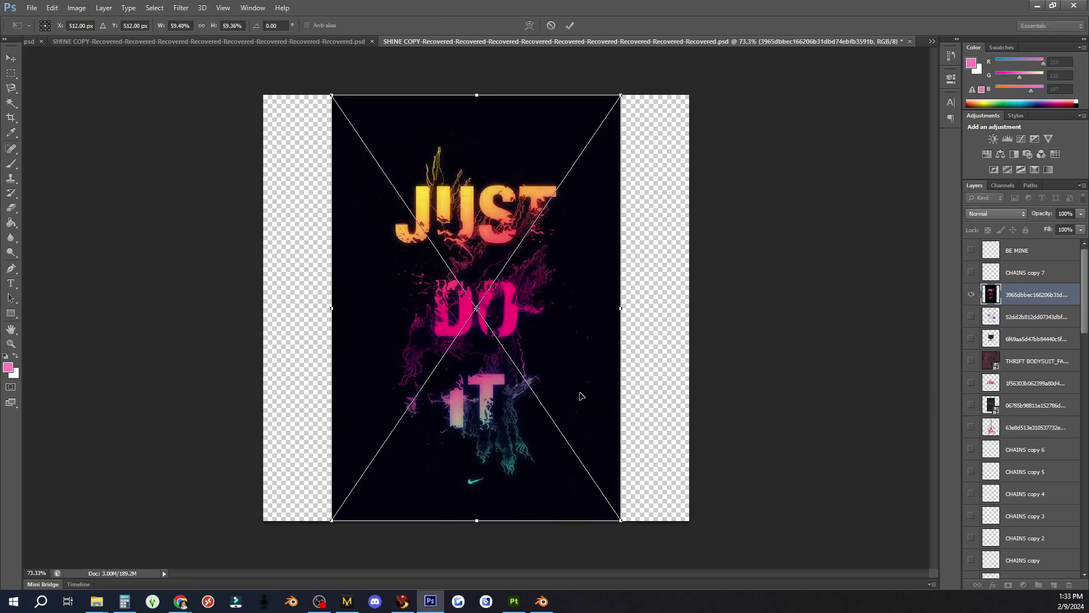
left_click(570, 25)
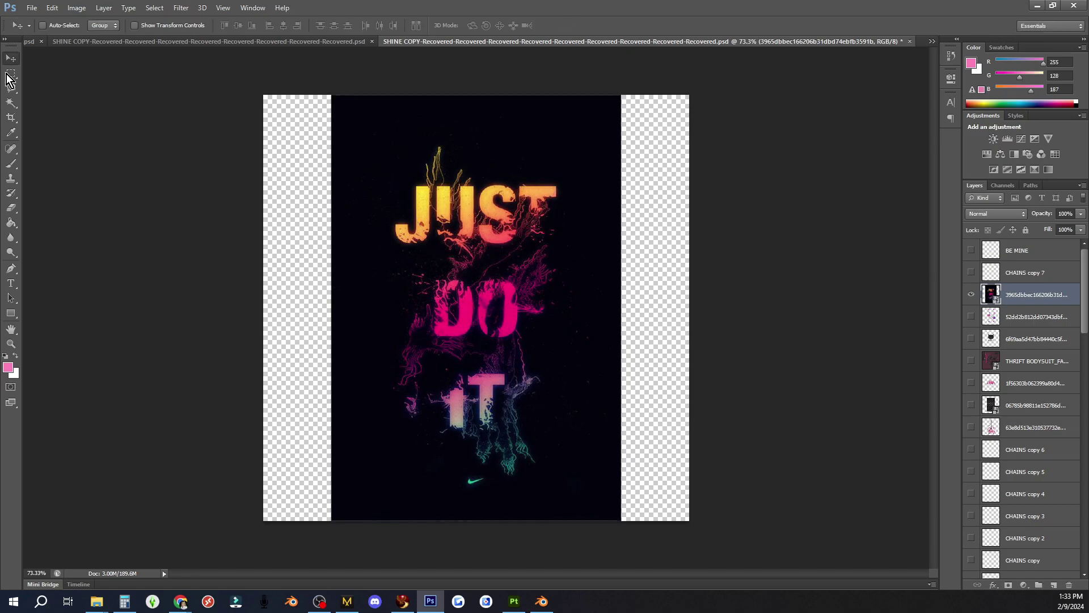
- Rasterize the JUST DO IT layer, erase its black background using a Magic Wand selection, and deselect
left_click(11, 103)
left_click(360, 181)
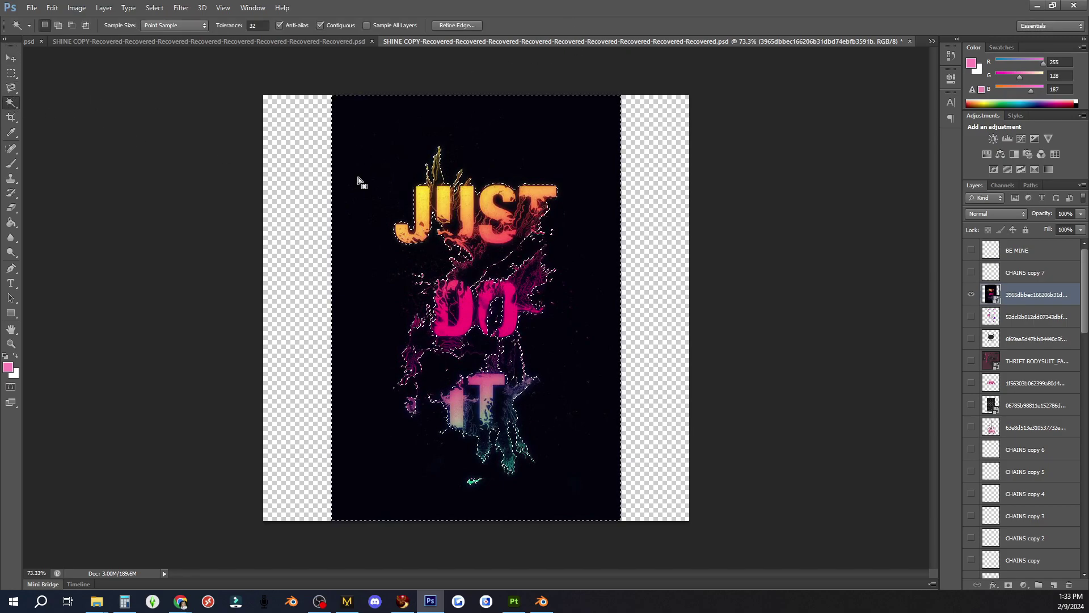
left_click(11, 207)
left_click(463, 248)
left_click(526, 230)
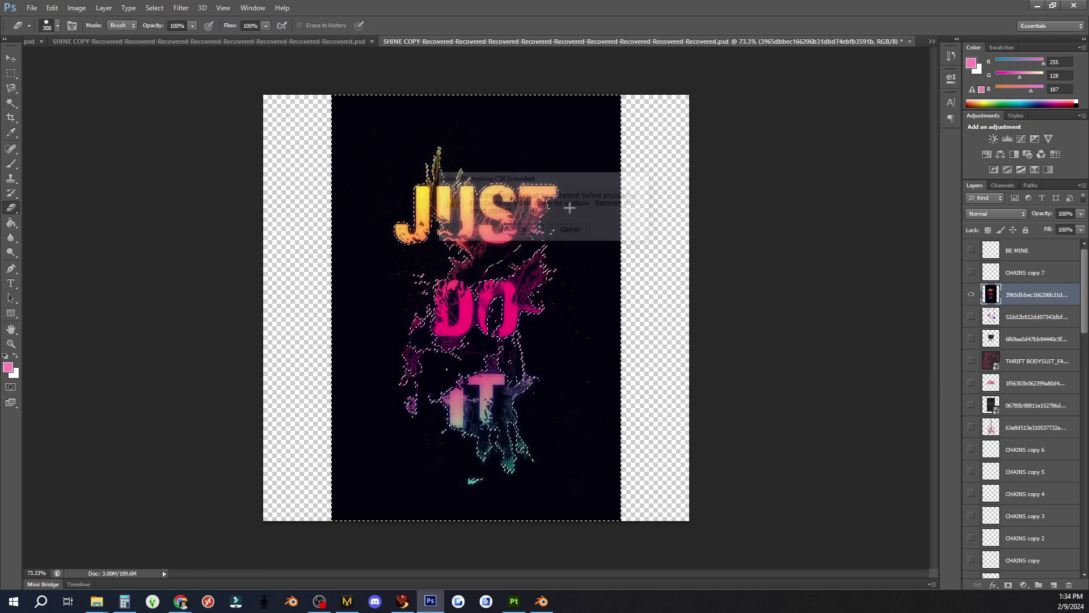
mouse_move(540, 146)
left_mouse_down()
mouse_move(331, 146)
mouse_move(442, 244)
left_mouse_up()
mouse_move(567, 238)
left_mouse_down()
mouse_move(602, 136)
mouse_move(572, 397)
mouse_move(408, 477)
mouse_move(309, 341)
mouse_move(505, 391)
mouse_move(482, 335)
mouse_move(538, 136)
left_mouse_up()
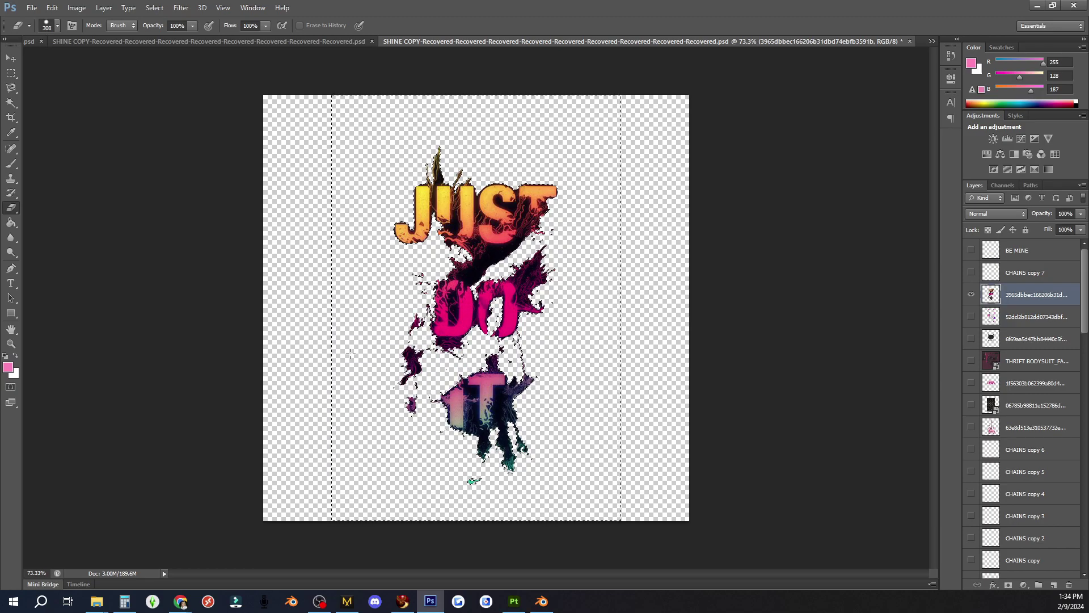
left_click(10, 103)
left_click(151, 211)
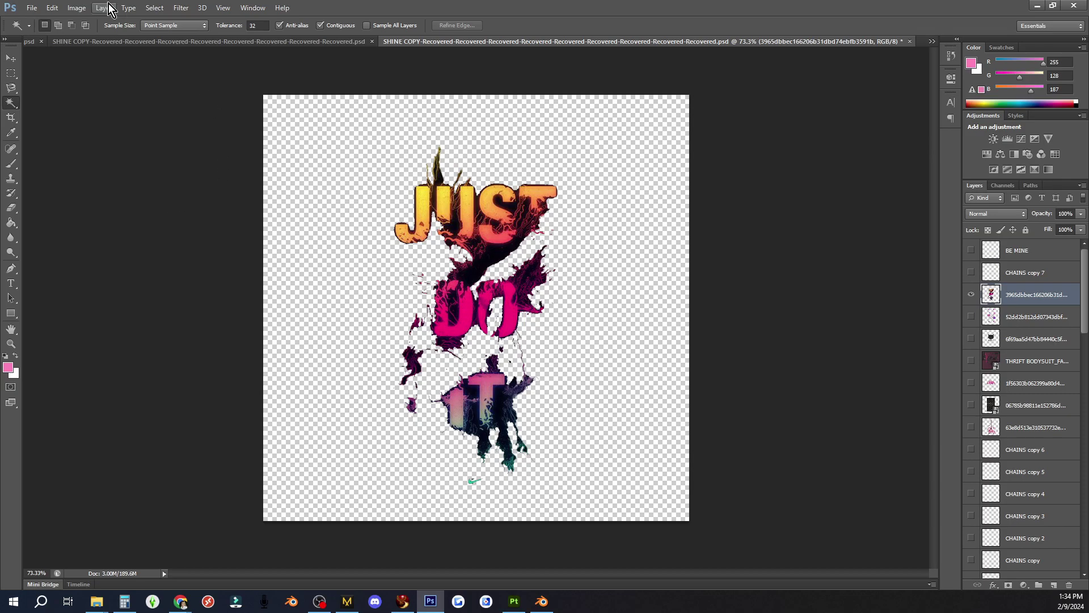
- Adjust the JUST DO IT artwork with Brightness/Contrast, setting brightness to 17 and contrast to 24
left_click(76, 8)
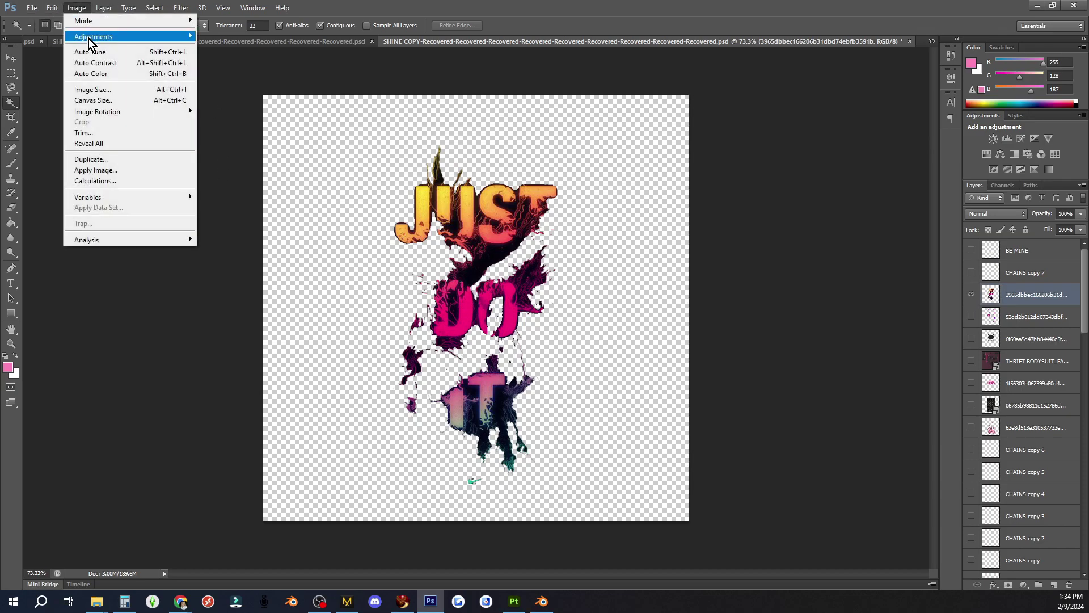
mouse_move(170, 37)
left_click(227, 35)
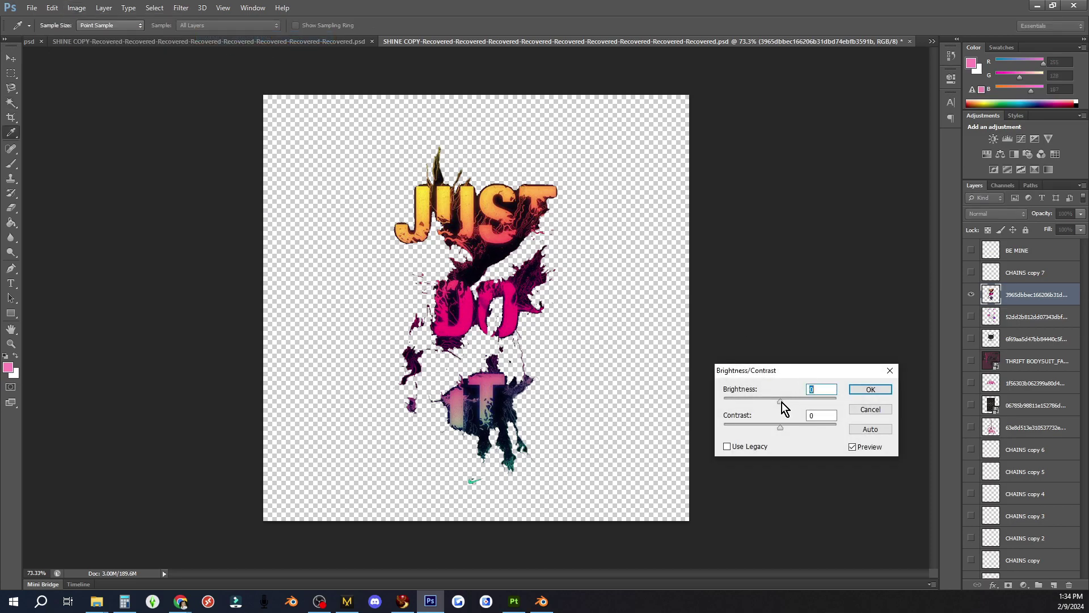
left_click_drag(780, 401, 795, 430)
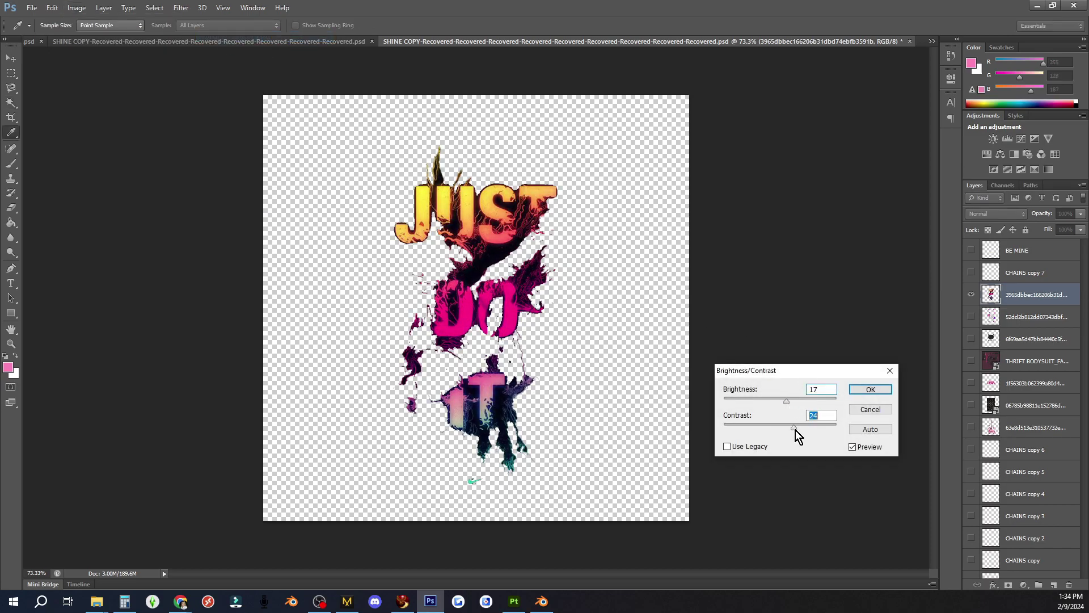
left_click(870, 390)
- Raise the vibrance of the JUST DO IT artwork to +13
left_click(79, 10)
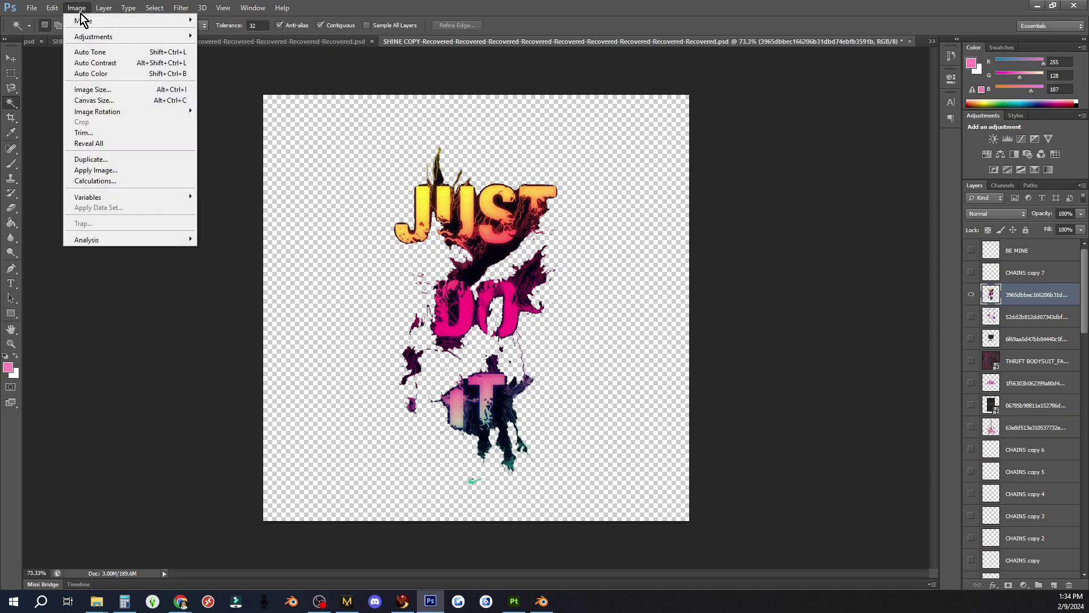
mouse_move(165, 37)
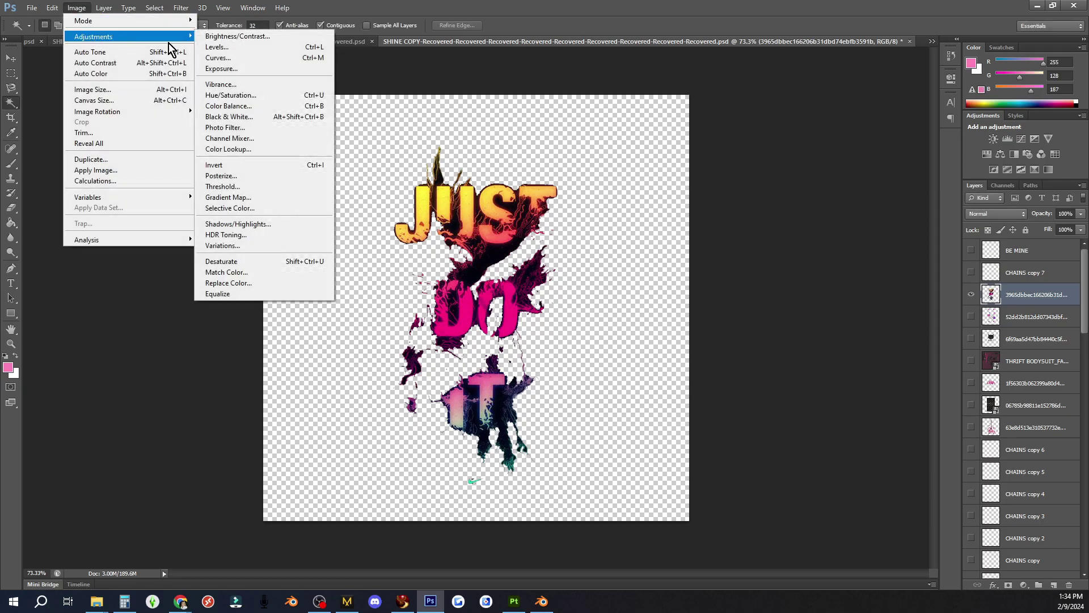
left_click(220, 85)
left_click_drag(708, 165, 715, 172)
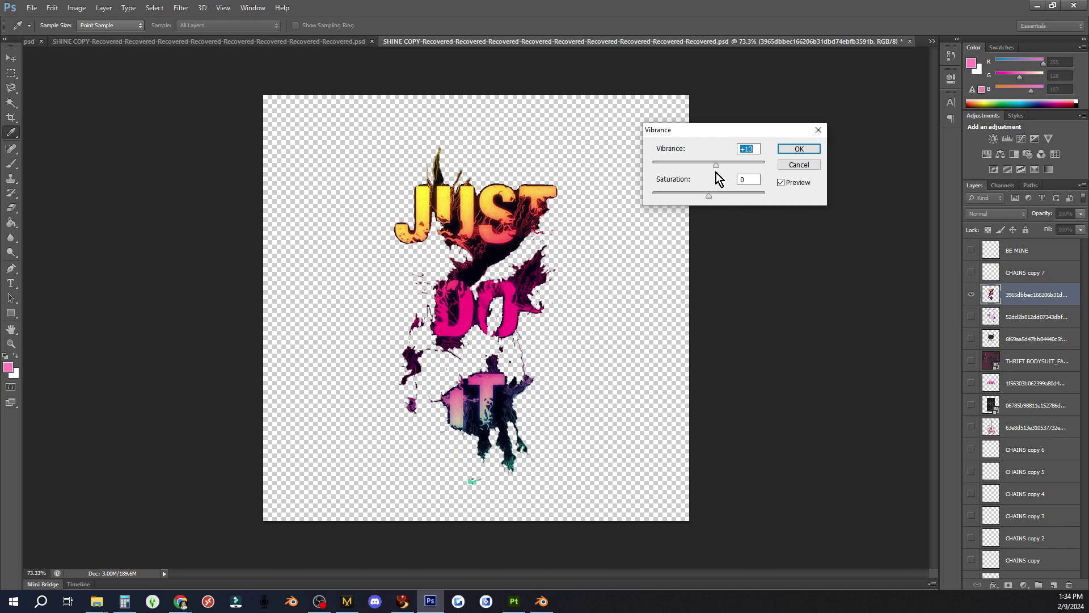
left_click(796, 148)
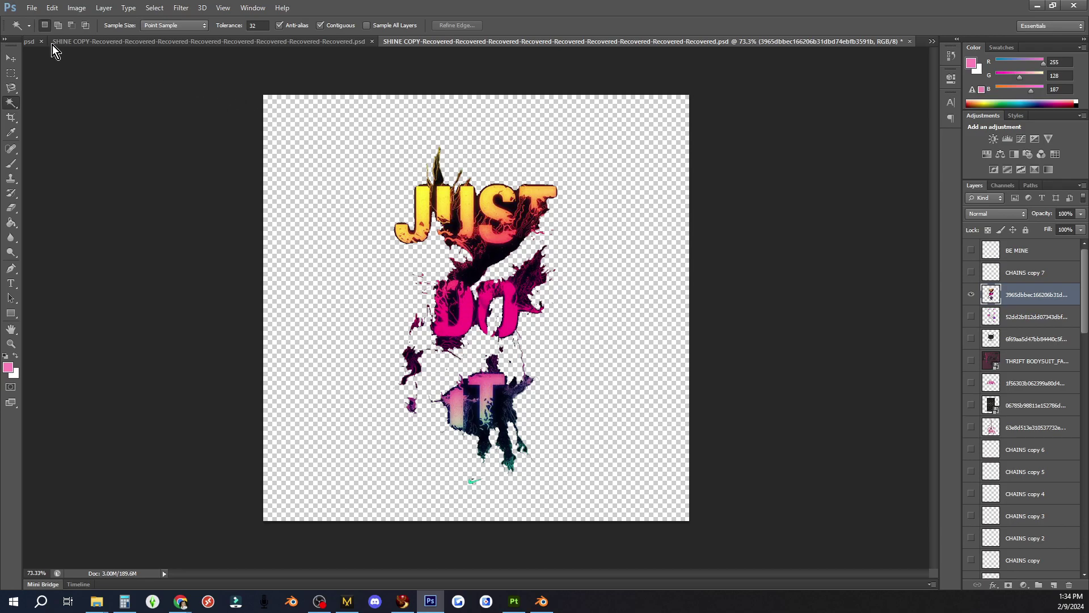
- Save the artwork as a PNG named JUST DO IT in the STICKERS folder
left_click(31, 8)
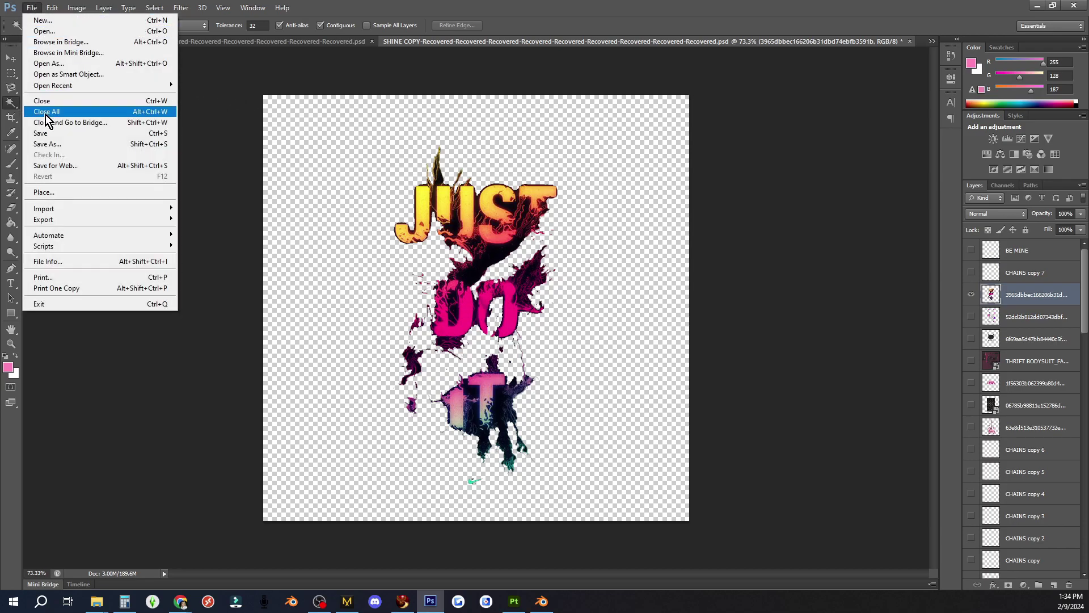
left_click(48, 144)
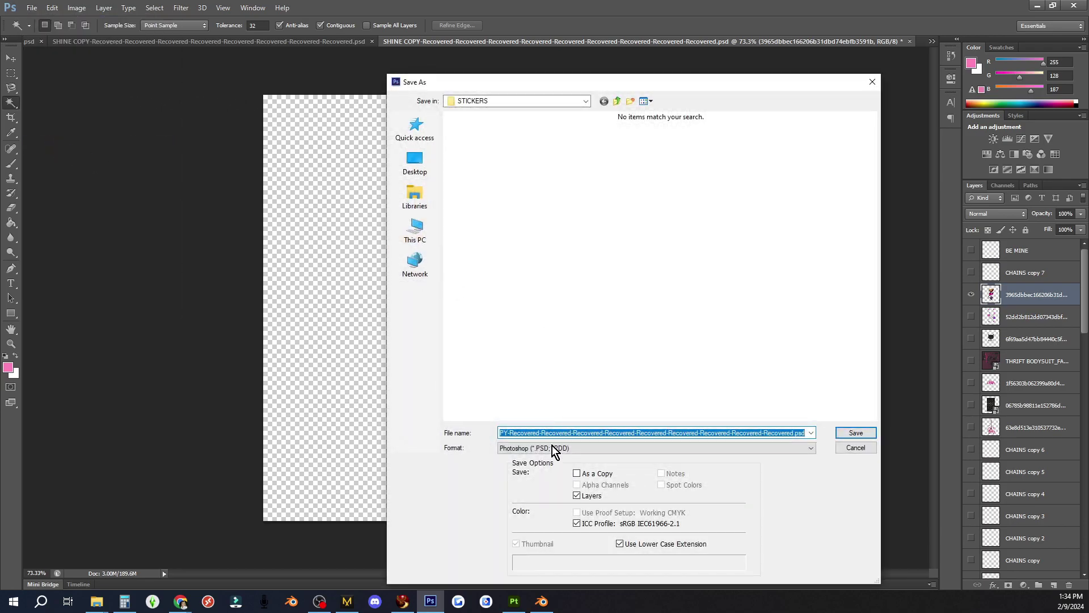
left_click(555, 448)
left_click(542, 411)
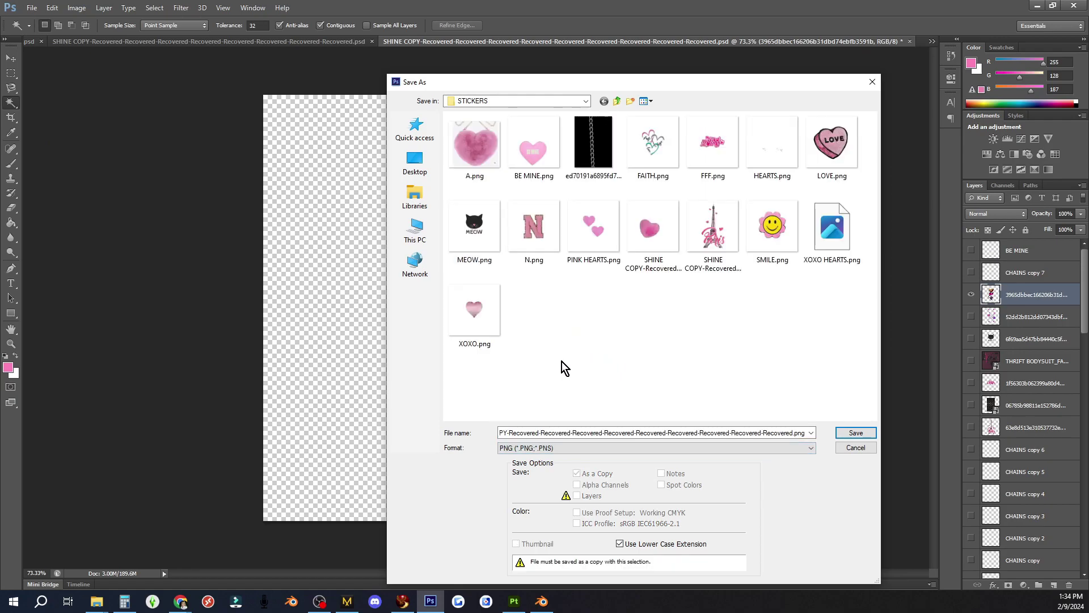
double_click(606, 432)
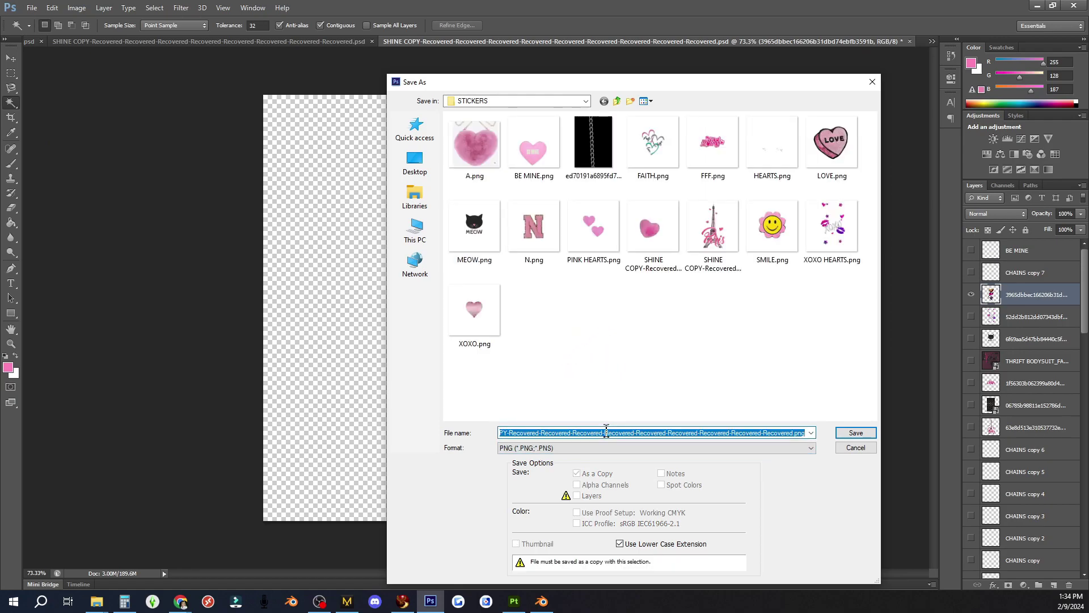
type("JUST DO I")
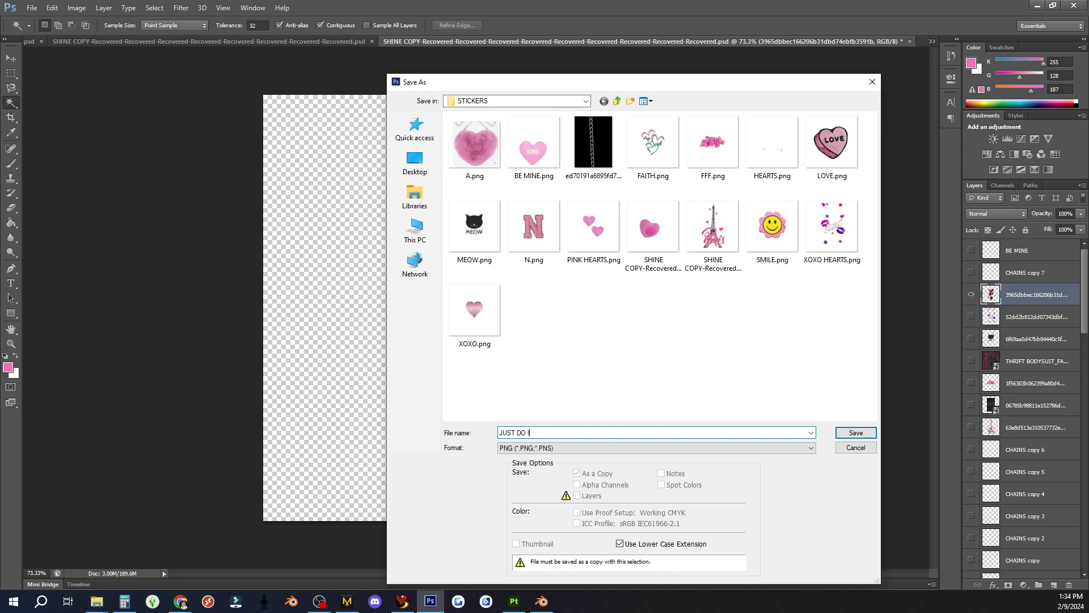
type("T")
key("Return")
left_click(489, 417)
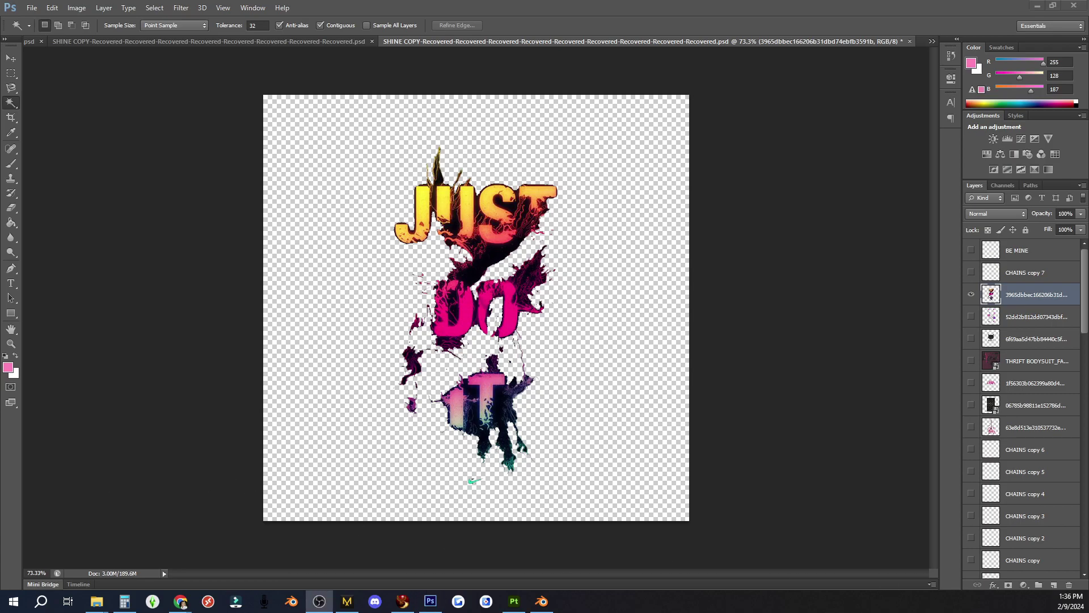
- Check the PNG files in the STICKERS folder through the Save As dialog for the exported JUST DO IT artwork
left_click(31, 7)
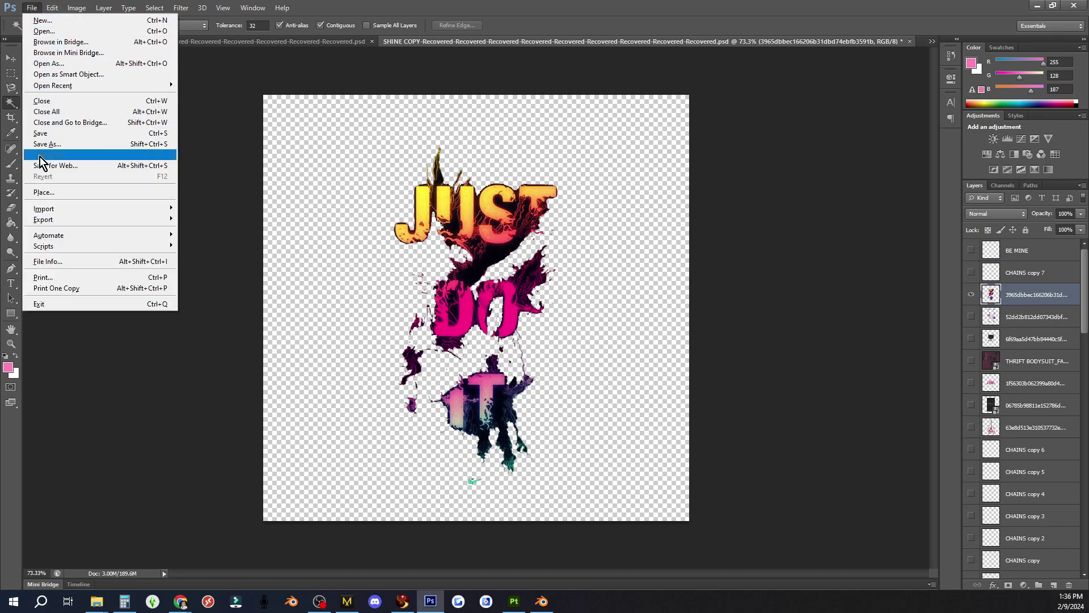
left_click(43, 144)
left_click(558, 448)
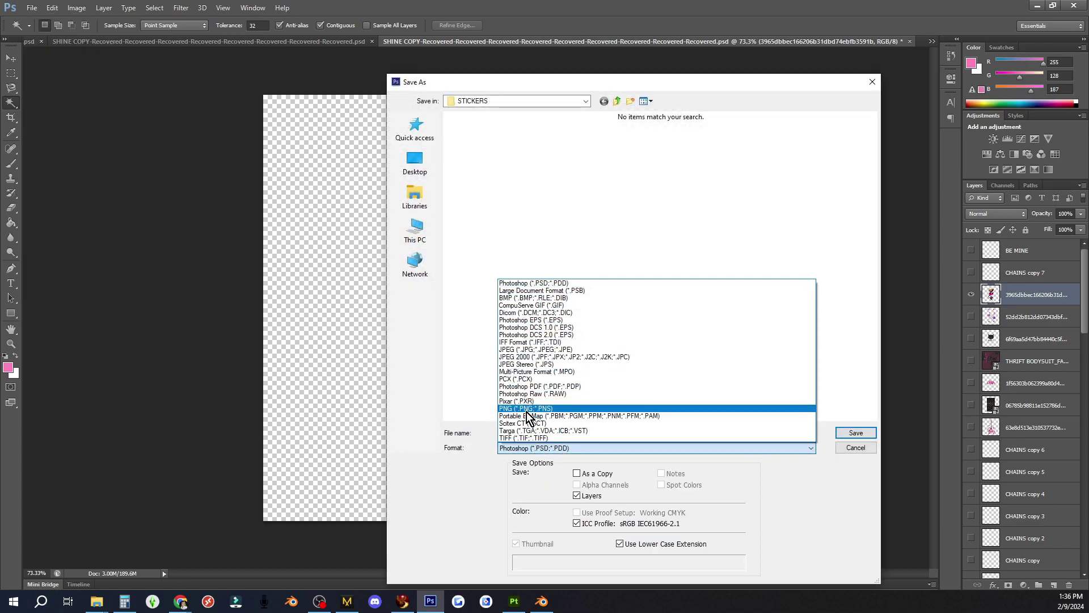
left_click(526, 409)
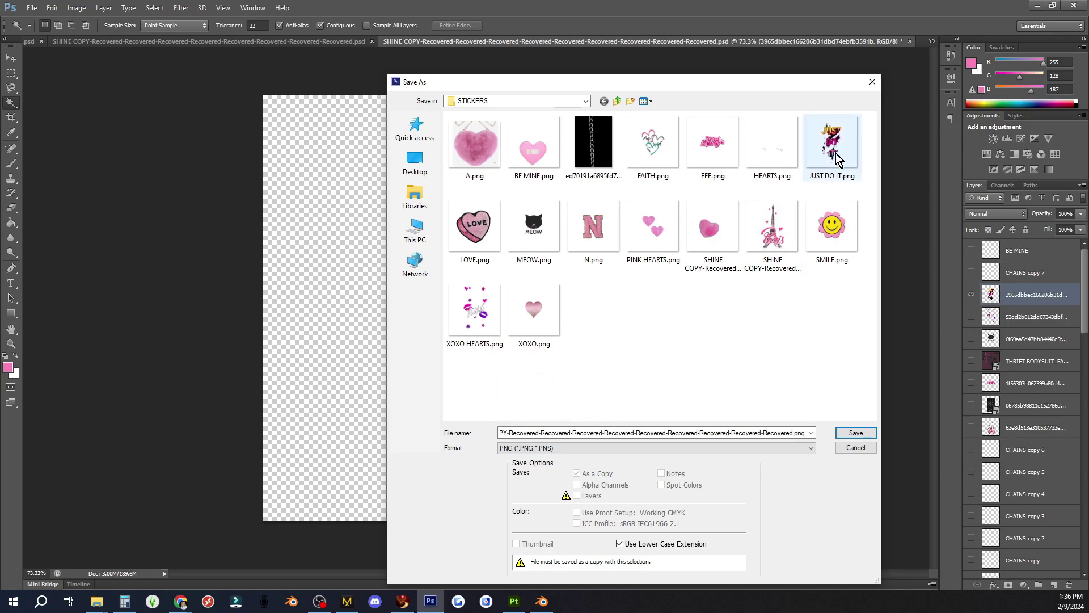
left_click(856, 433)
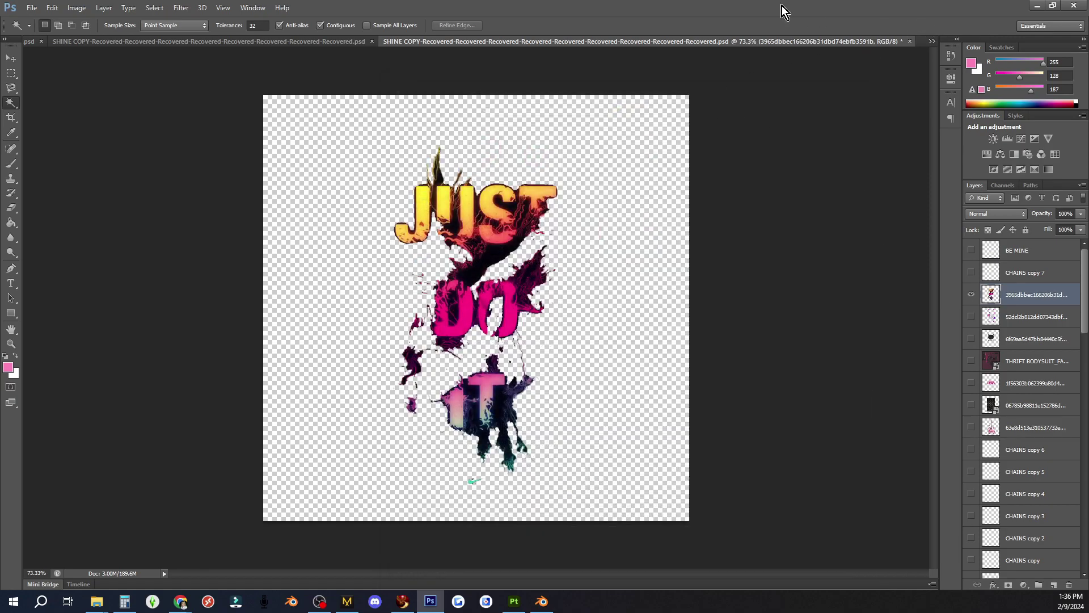
- Return to Substance 3D Painter and add FAITH.png, JUST DO IT.png, XOXO HEARTS.png and a SHINE COPY PNG from STICKERS as import resources
left_click(1037, 6)
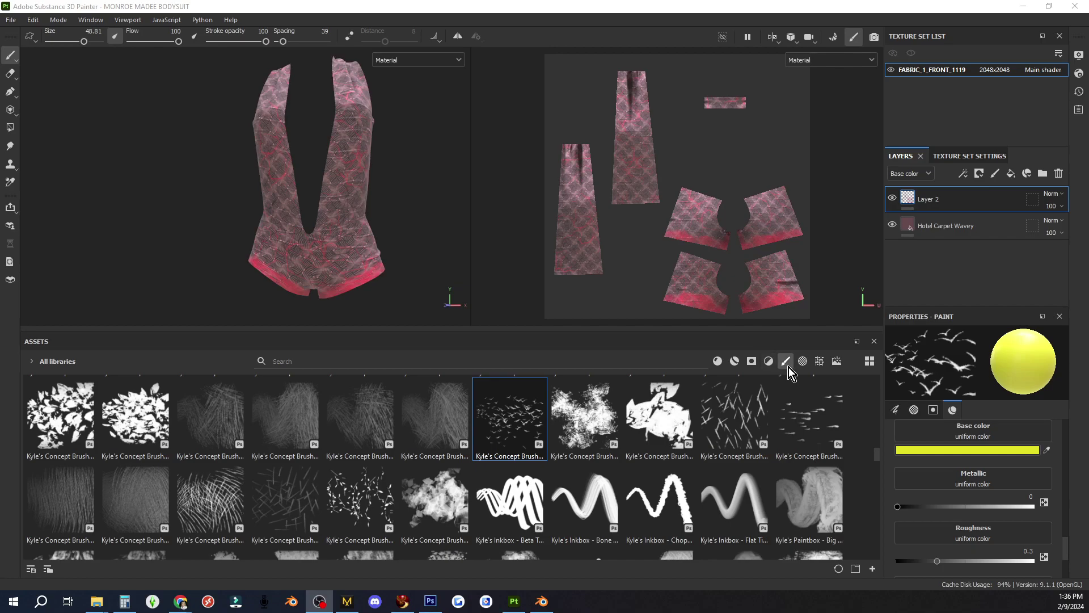
left_click(872, 569)
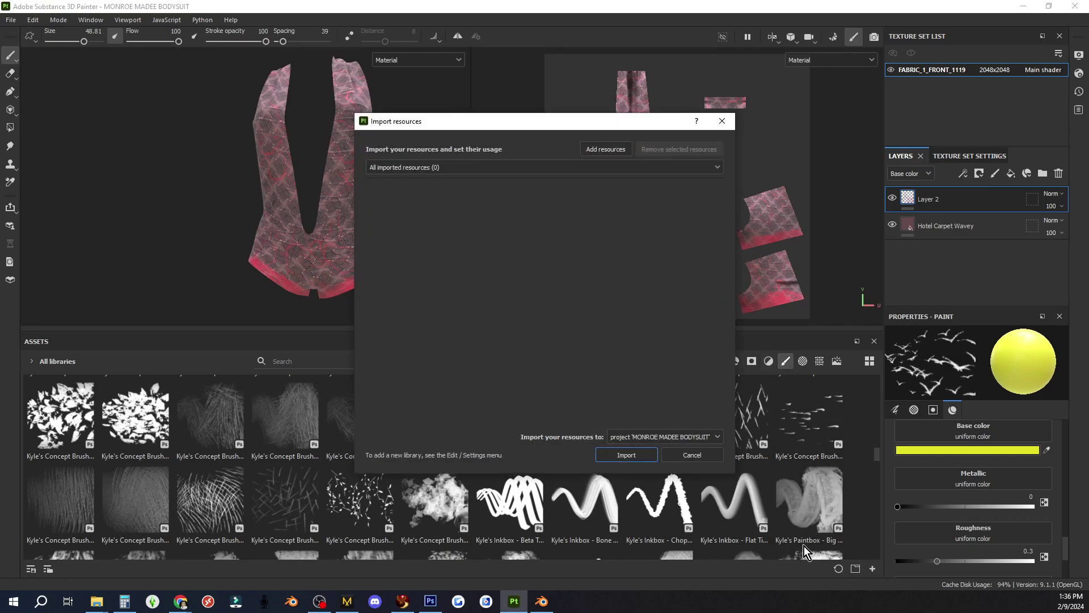
left_click(604, 147)
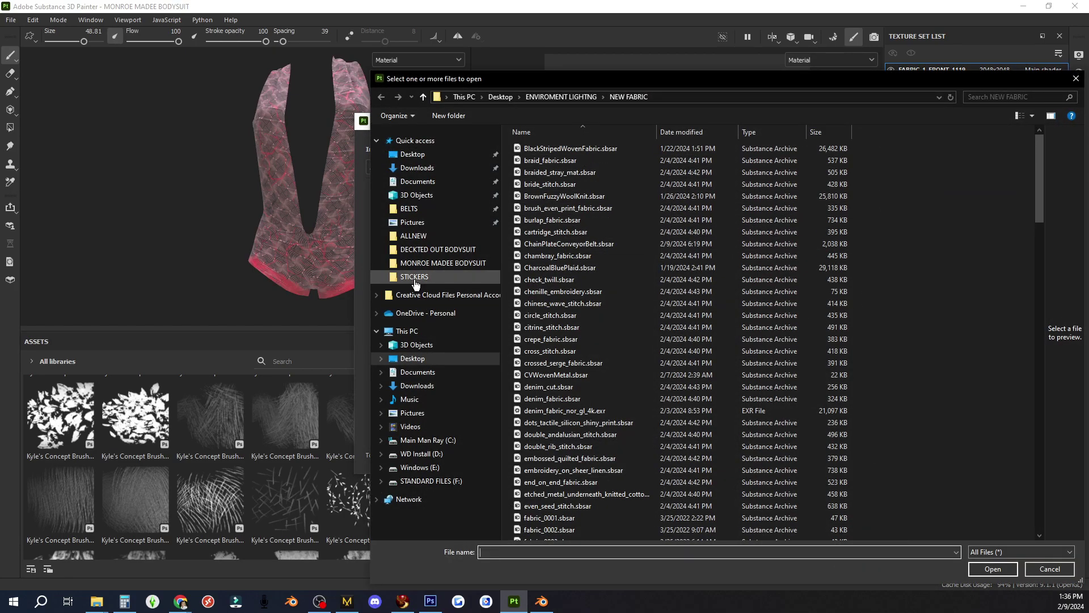
left_click(415, 278)
left_click(608, 498)
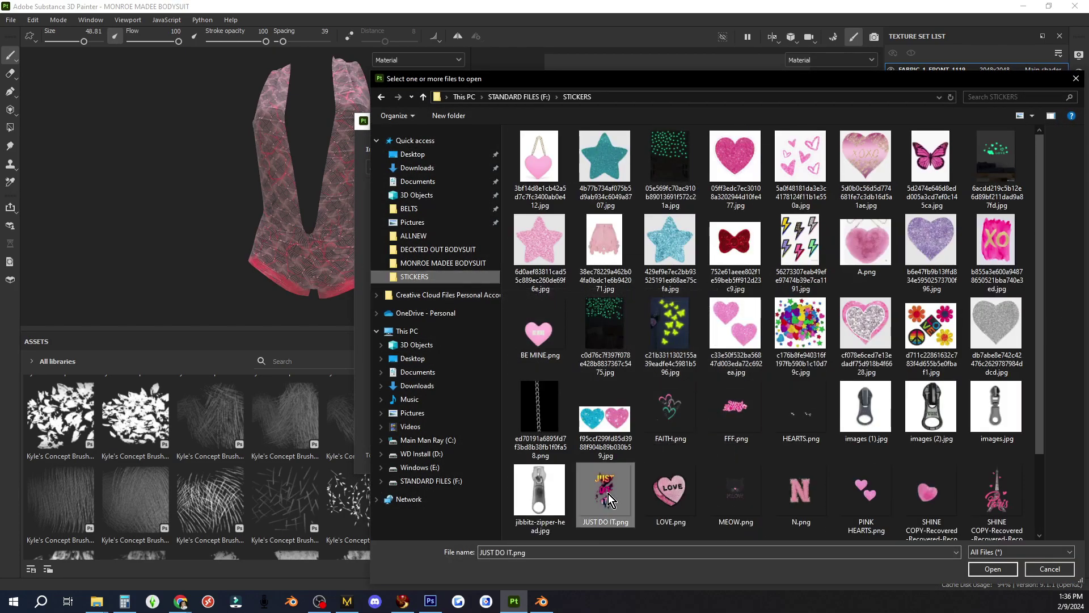
scroll(608, 493, "down", 1)
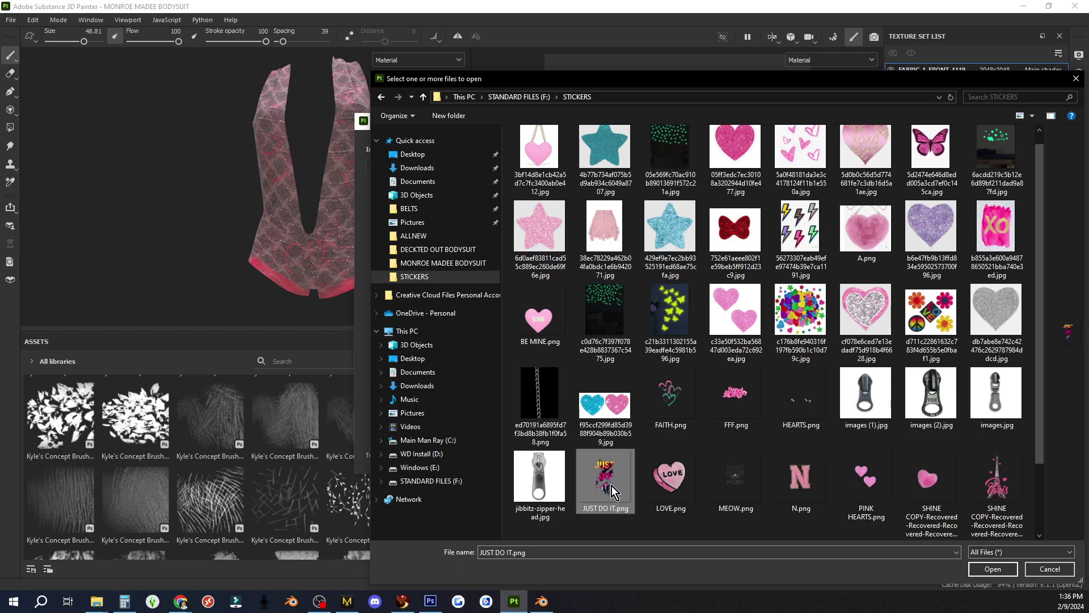
left_click(665, 403, "ctrl")
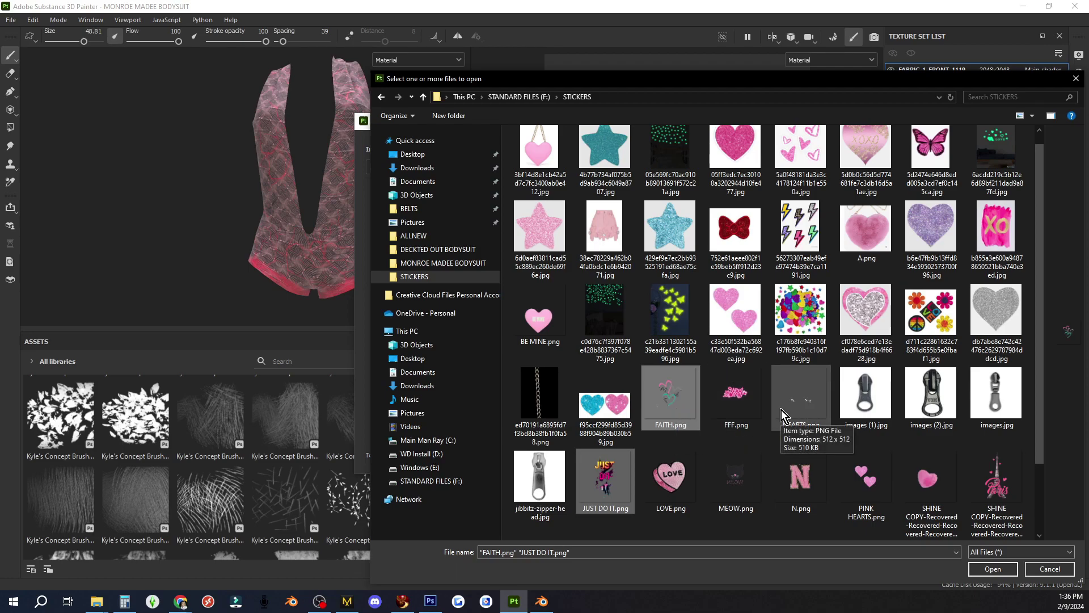
scroll(781, 410, "up", 1)
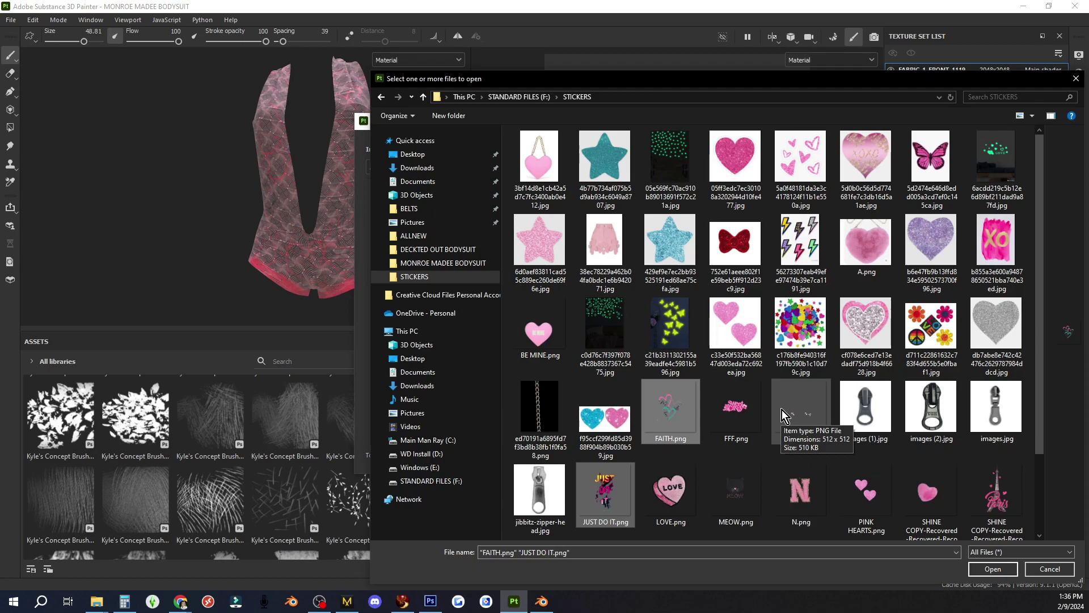
key("Return")
- Set the usage of all four PNG resources in the import list to texture
left_click(687, 185)
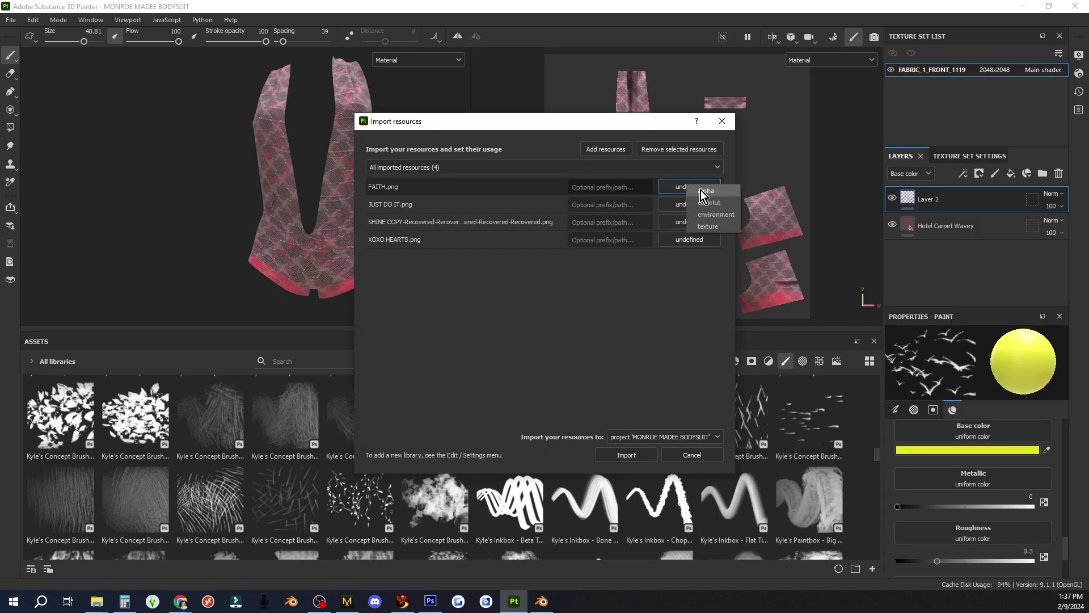
left_click(706, 226)
left_click(689, 206)
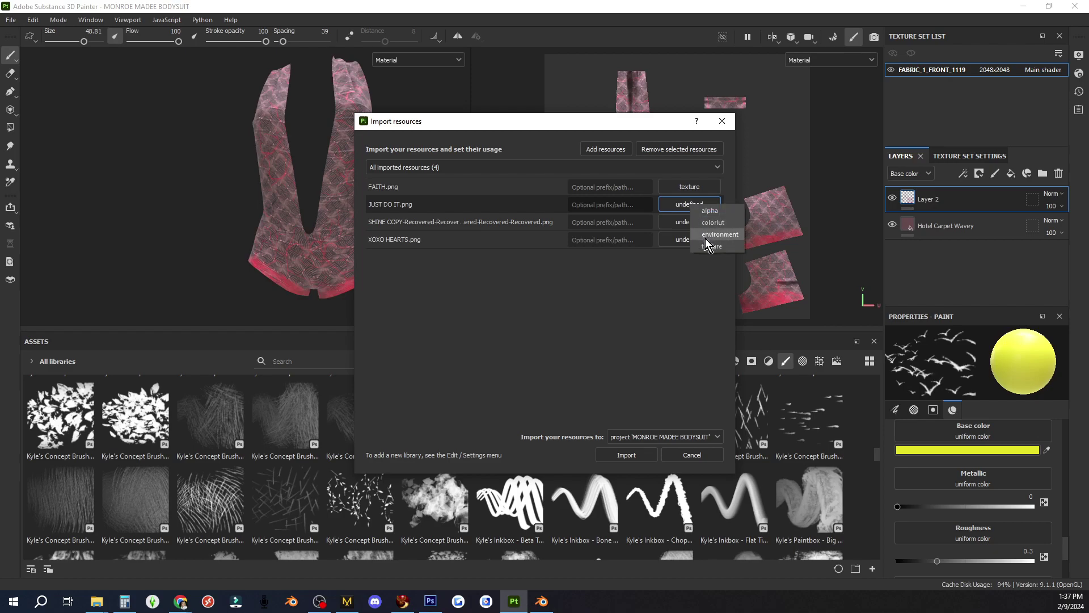
left_click(709, 247)
left_click(704, 223)
left_click(719, 264)
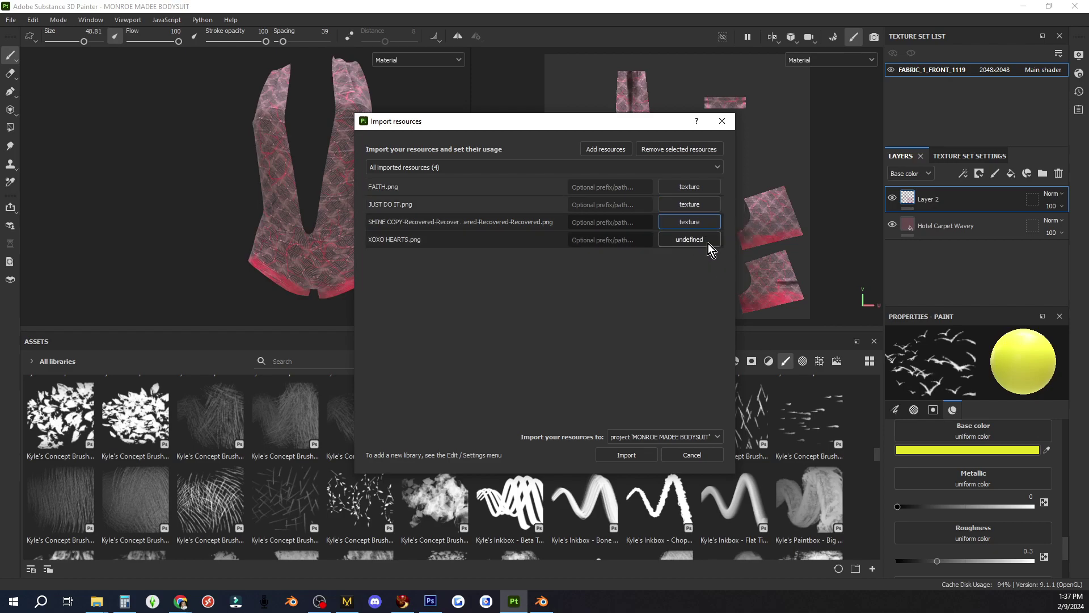
left_click(708, 242)
left_click(720, 282)
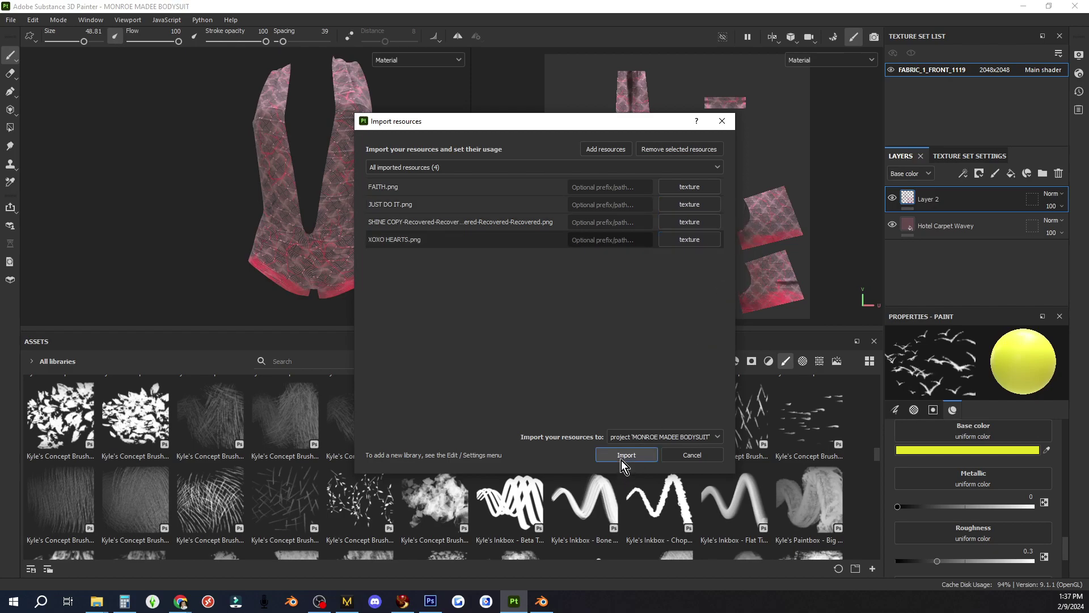
- Import the four textures into the project and place JUST DO IT as a graphic on the upper-left shorts panel of the UV layout
left_click(621, 460)
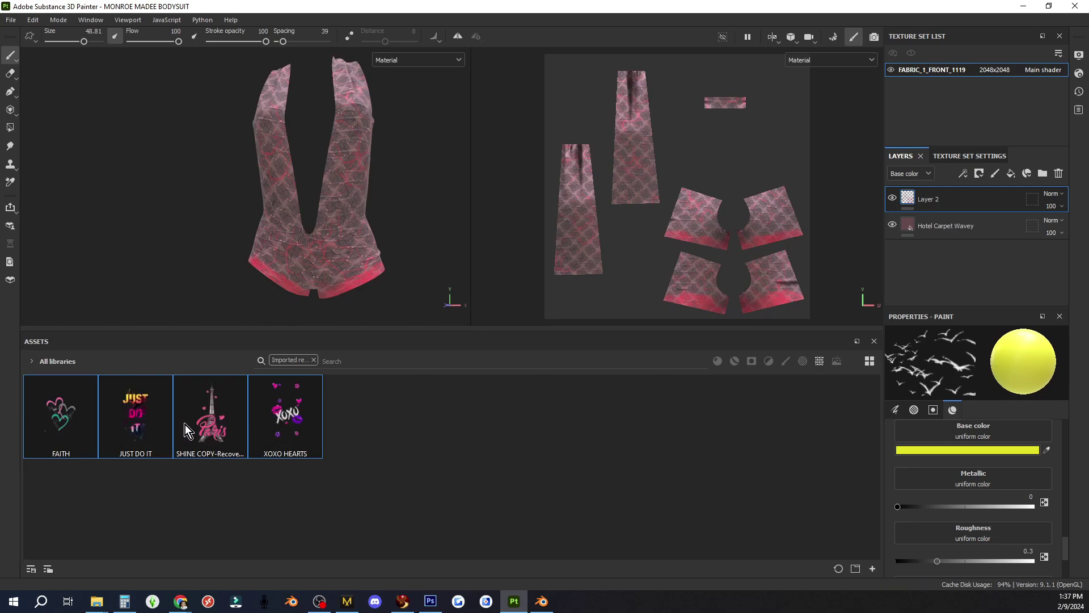
left_click_drag(137, 409, 696, 220)
left_click(715, 230)
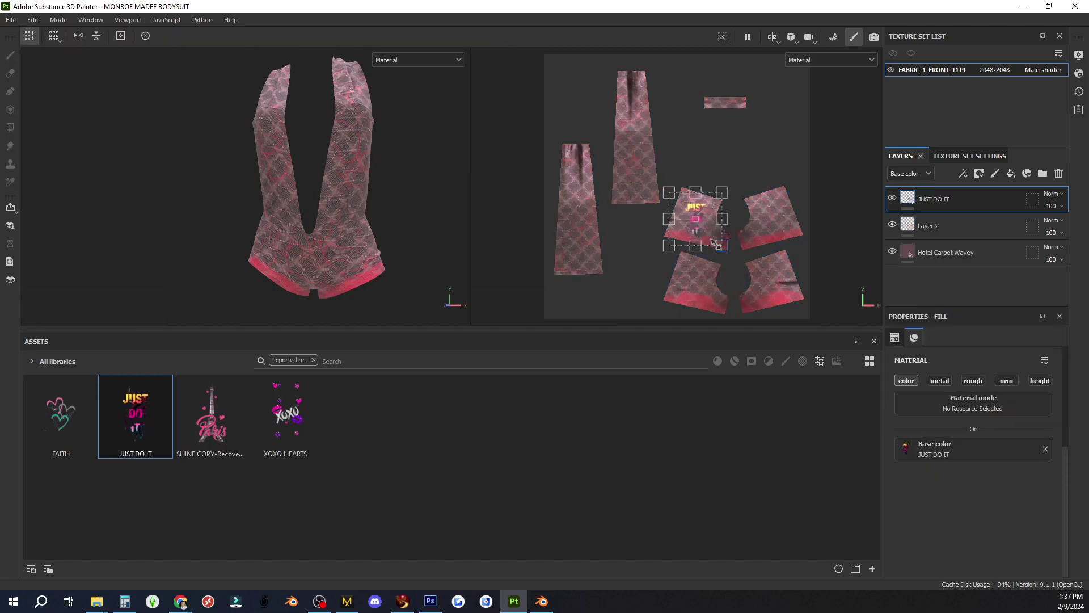
- Flatten, slightly rotate and reposition the JUST DO IT graphic on the seat, with about 10.4 vertical tiling and 3.7° rotation
left_click_drag(417, 251, 98, 251, "alt")
scroll(329, 284, "down", 3)
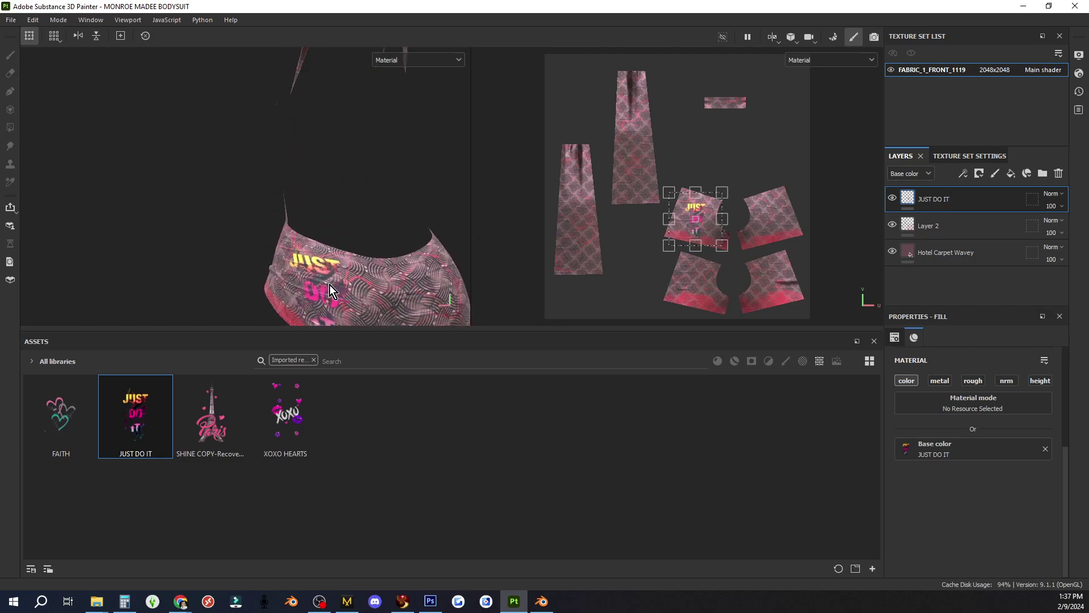
left_click_drag(382, 291, 339, 291, "alt")
middle_click_drag(339, 290, 255, 249, "alt")
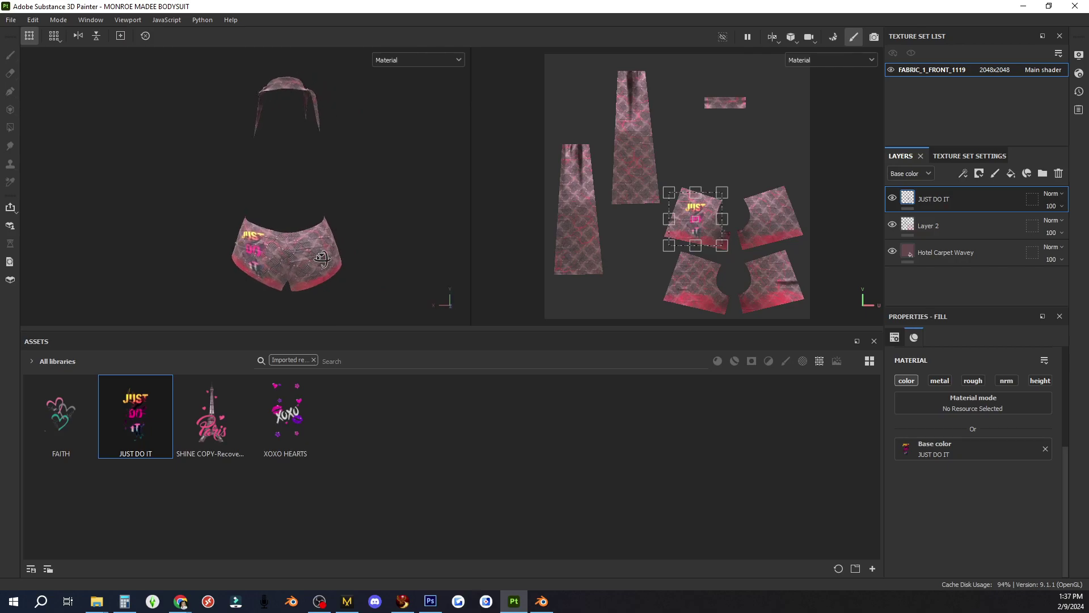
left_click_drag(735, 187, 705, 225)
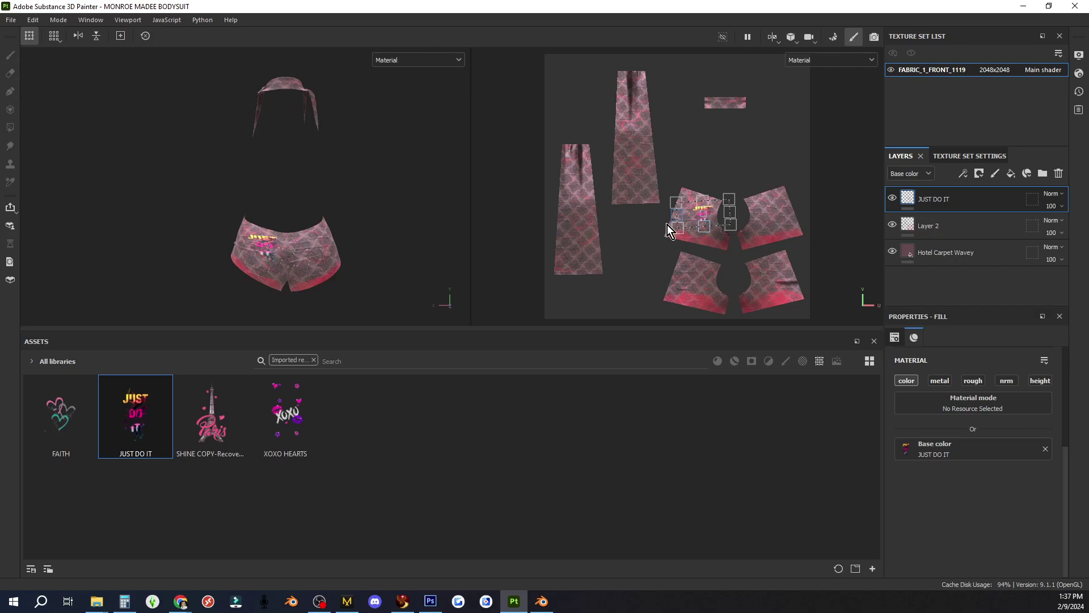
scroll(250, 274, "up", 5)
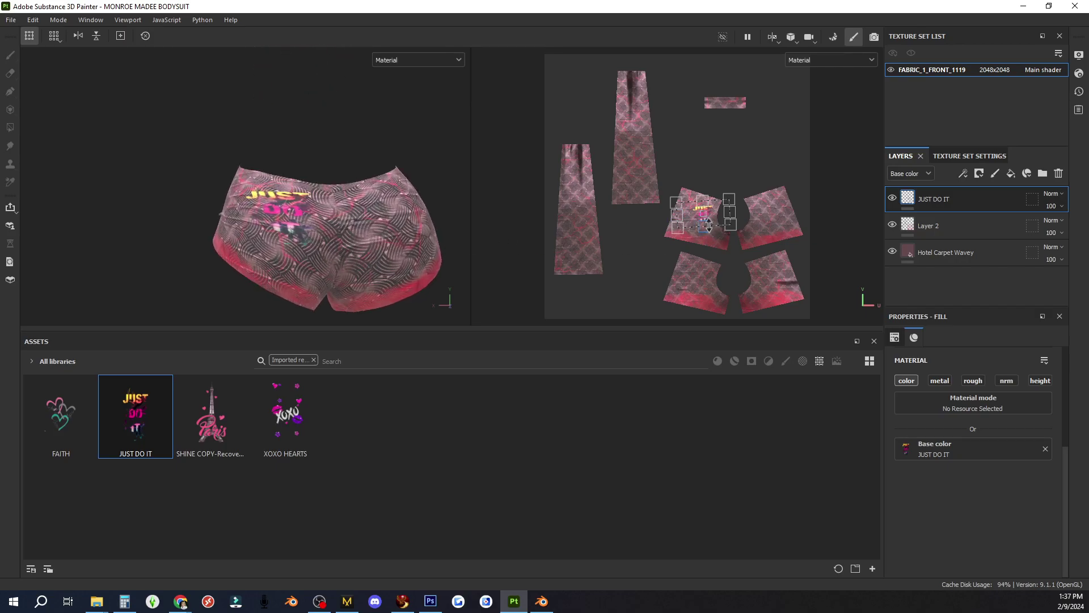
left_click_drag(704, 213, 702, 217)
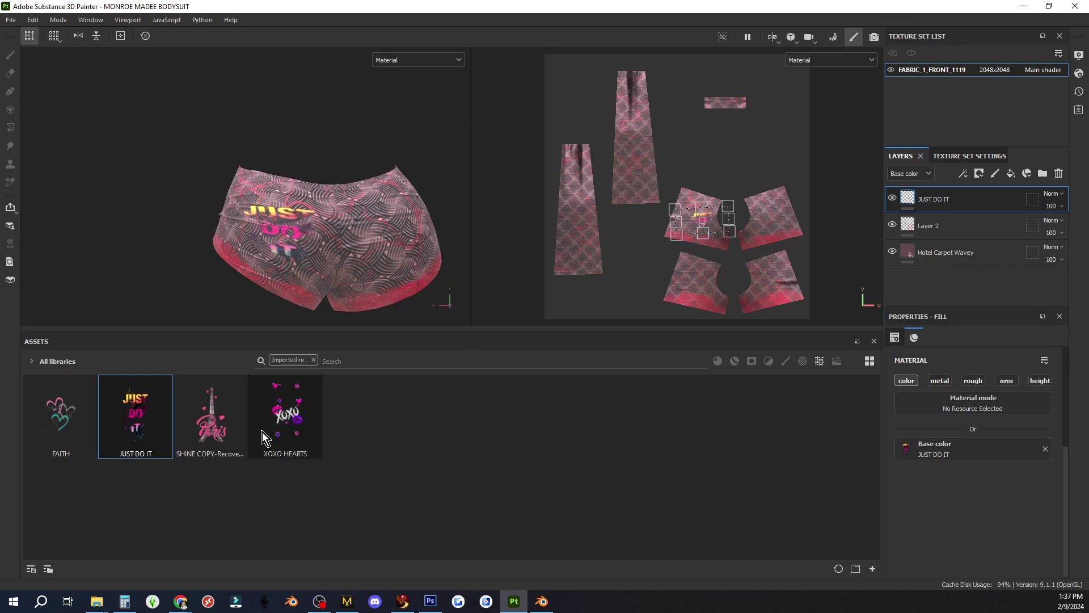
- Place XOXO HEARTS low on the taller front strap panel and the SHINE COPY Paris graphic at the bottom of the shorter one
scroll(166, 233, "up", 3)
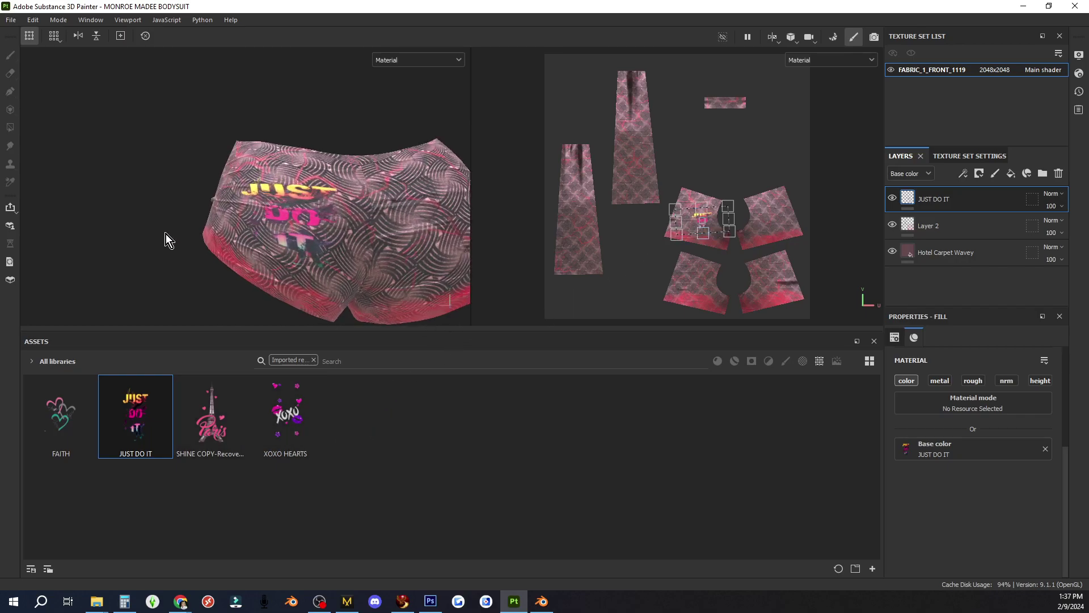
scroll(166, 233, "down", 5)
left_click_drag(407, 264, 319, 263, "alt")
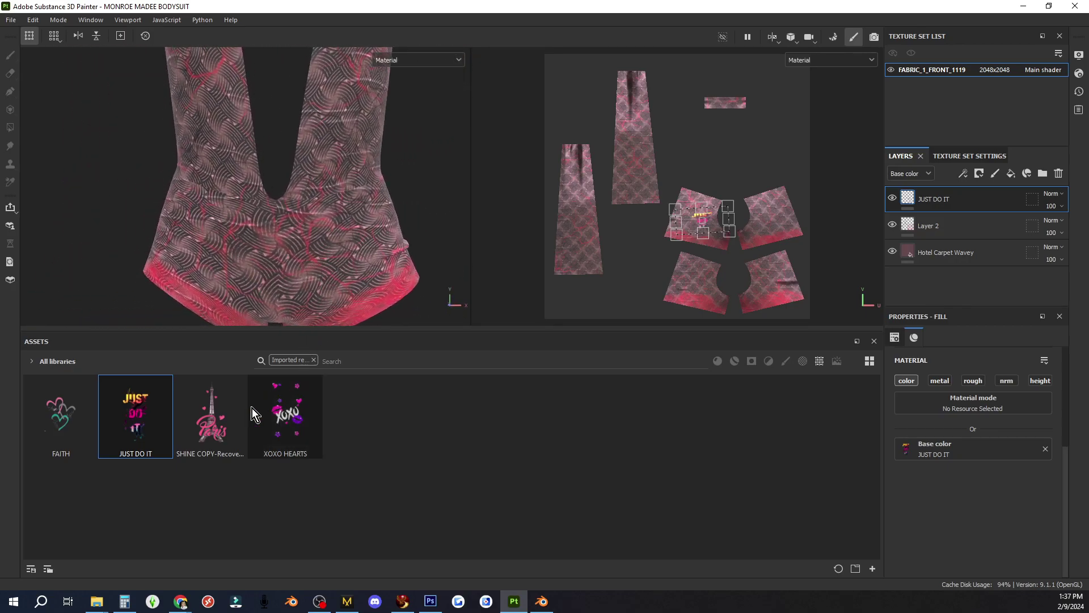
mouse_move(278, 423)
scroll(312, 224, "down", 4)
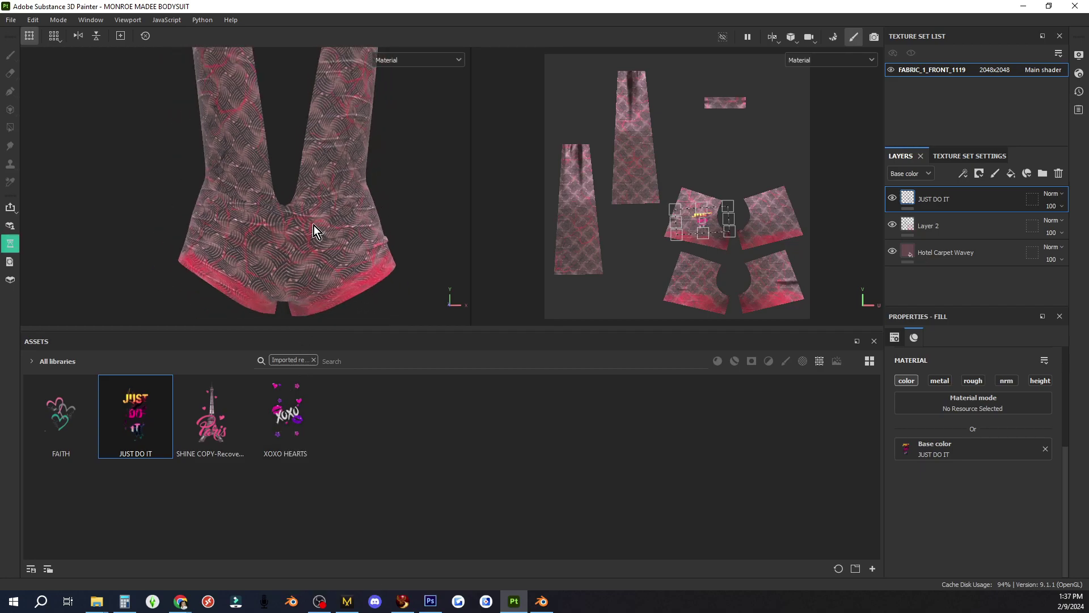
left_click_drag(312, 405, 630, 159)
left_click_drag(460, 193, 397, 239, "alt")
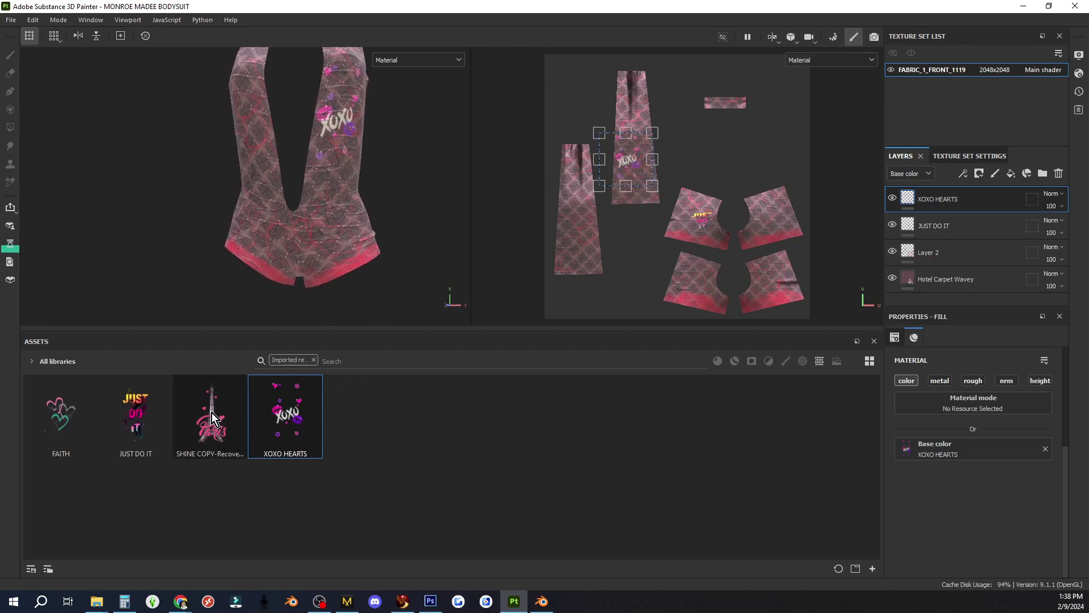
left_click_drag(213, 419, 589, 250)
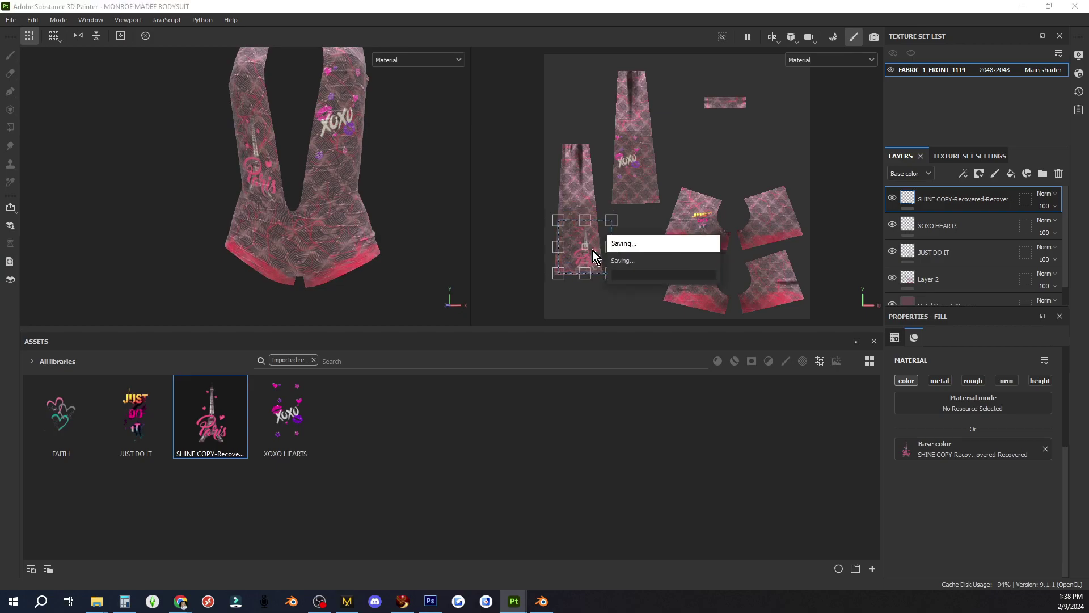
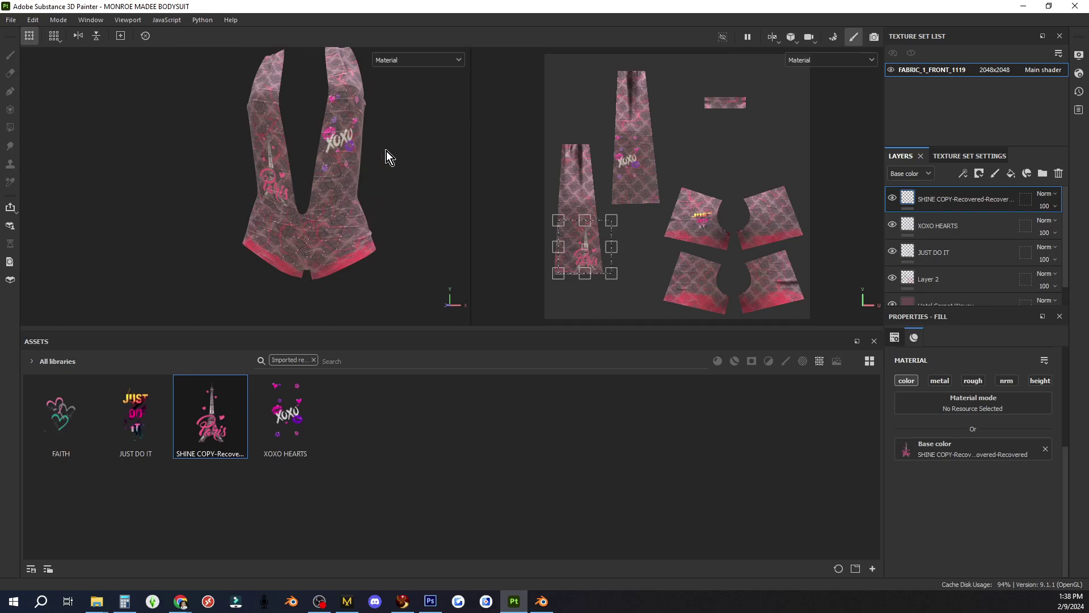
- Enable the metal, rough, nrm and height channels on the SHINE COPY layer alongside color
left_click(971, 453)
left_click(955, 485)
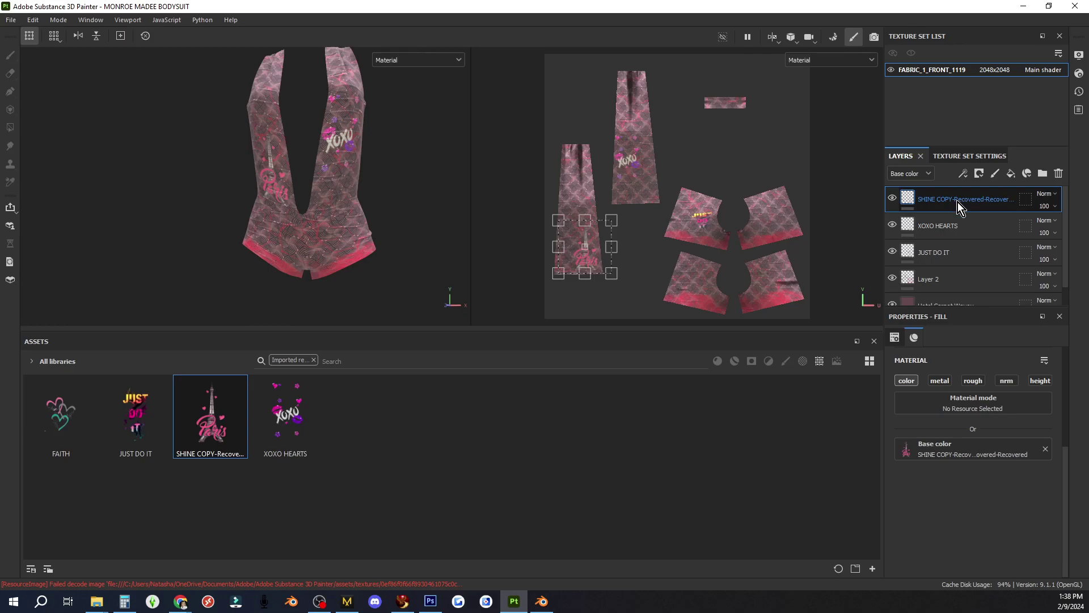
scroll(1006, 414, "up", 3)
scroll(1009, 424, "down", 1)
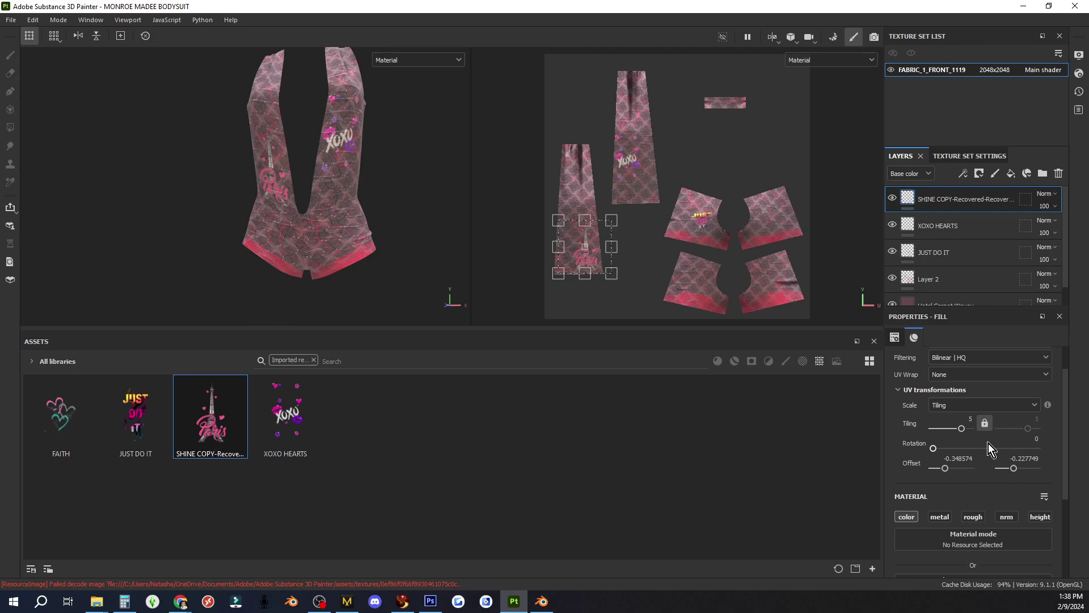
scroll(962, 426, "up", 1)
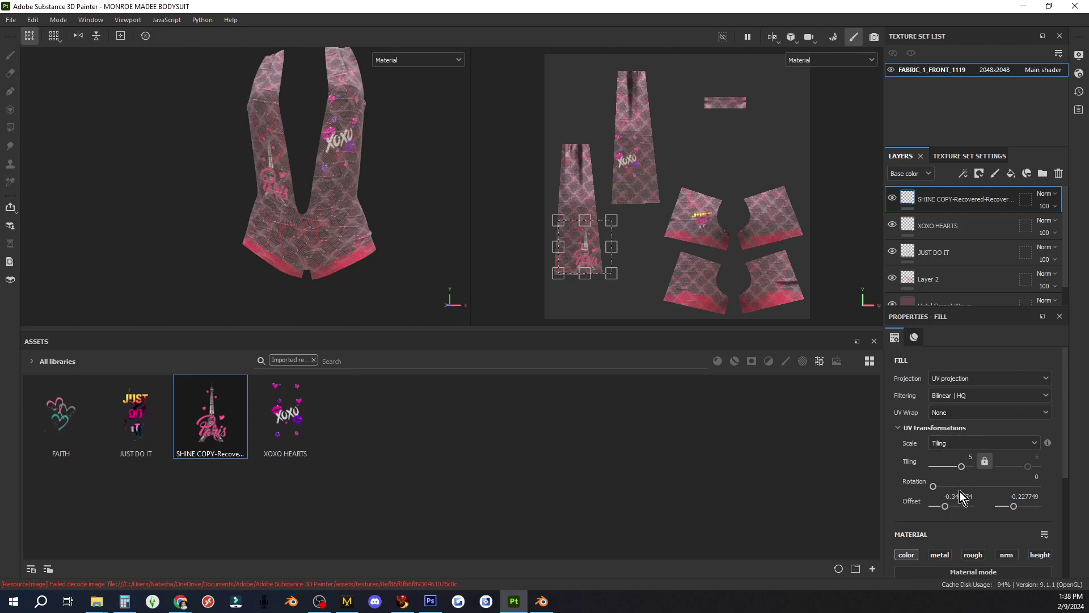
scroll(959, 491, "down", 1)
left_click(945, 523)
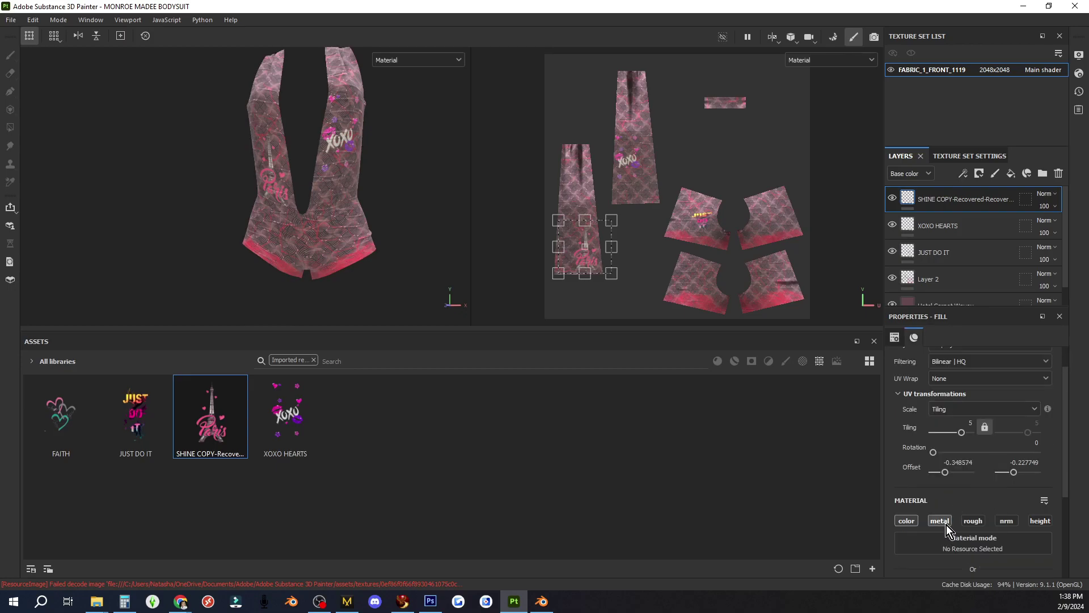
left_click(946, 524)
left_click(976, 525)
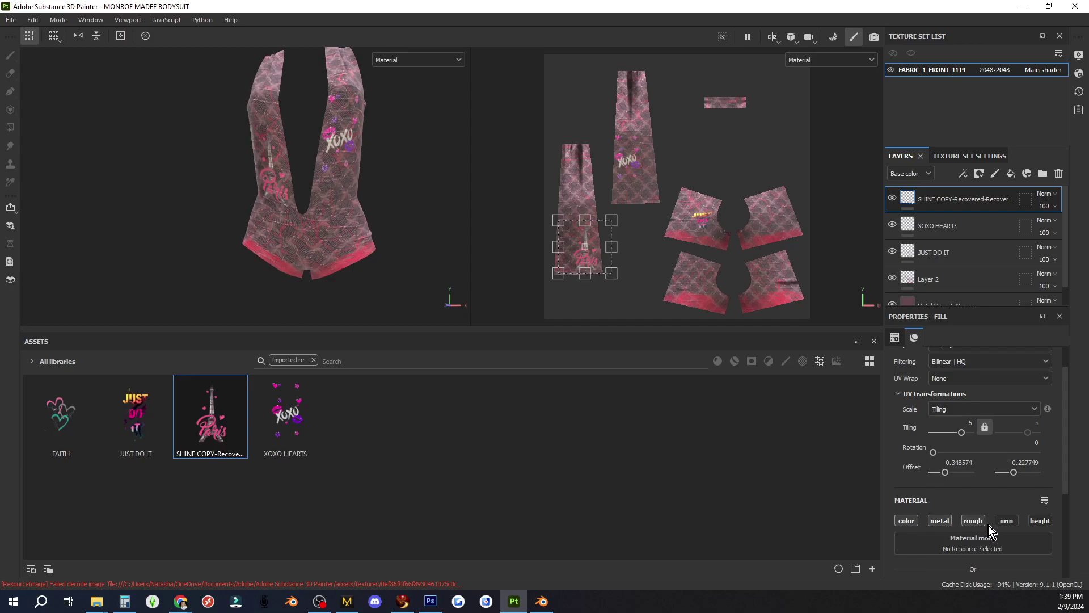
left_click(1014, 524)
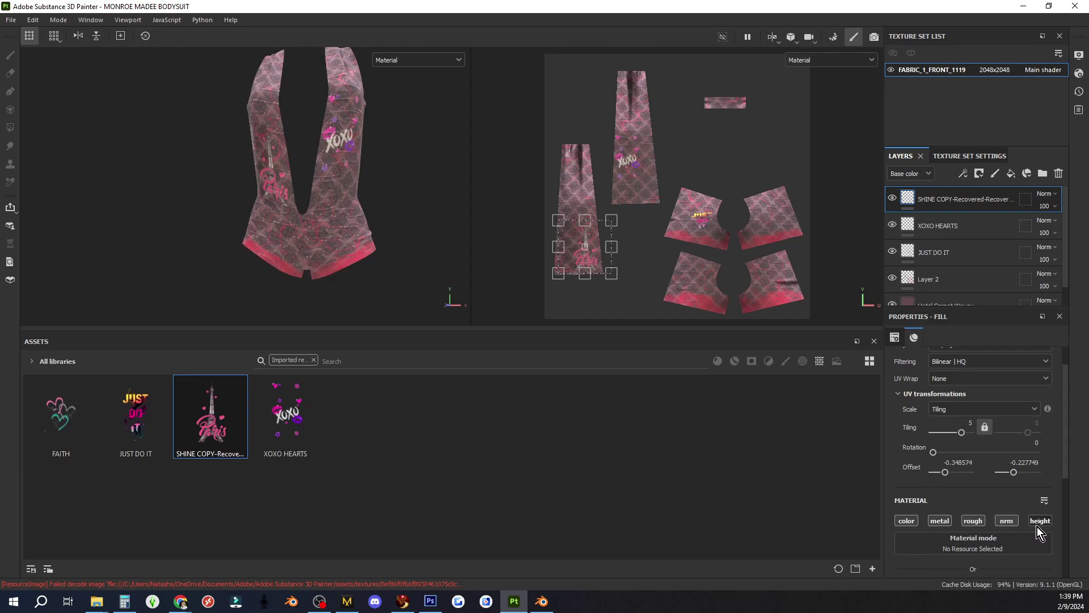
left_click(1036, 524)
scroll(358, 231, "up", 1)
scroll(372, 211, "up", 1)
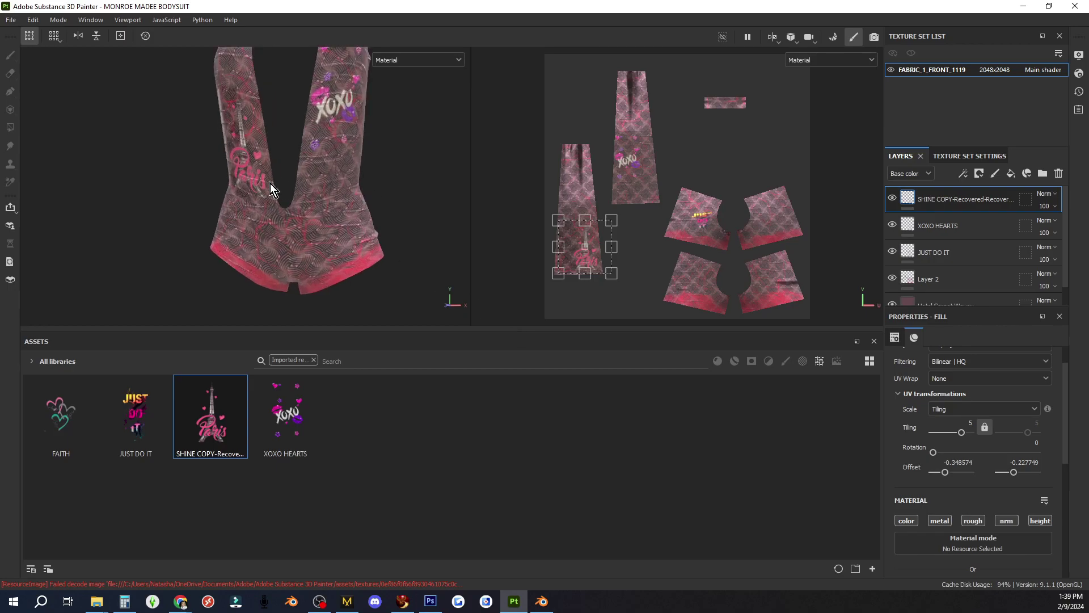
- Enable the metal, rough, nrm and height channels on the XOXO HEARTS and JUST DO IT layers
left_click_drag(253, 189, 359, 190, "alt")
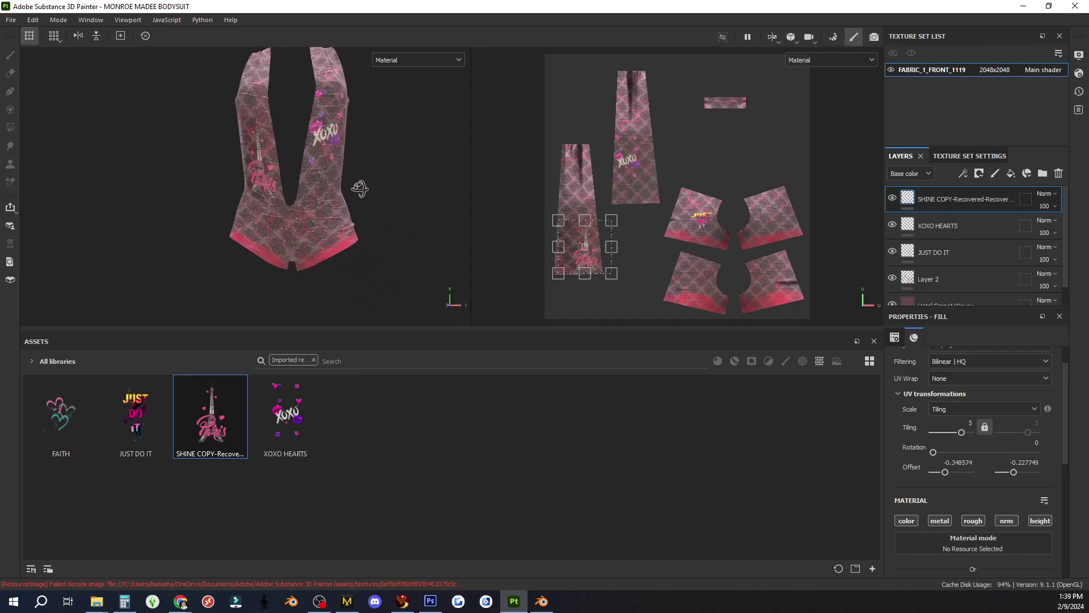
left_click(955, 235)
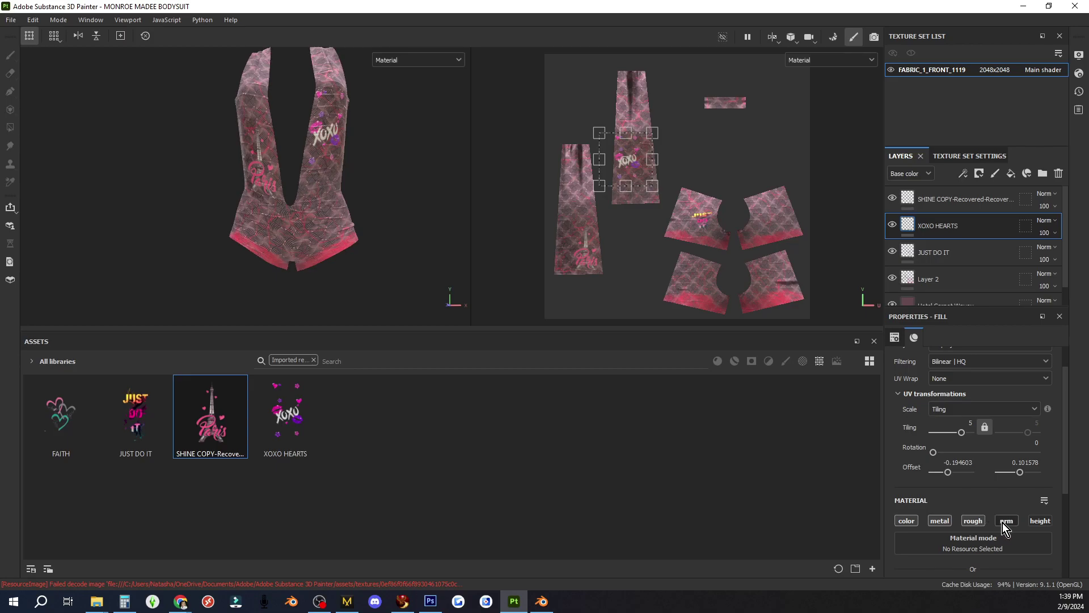
left_click(951, 256)
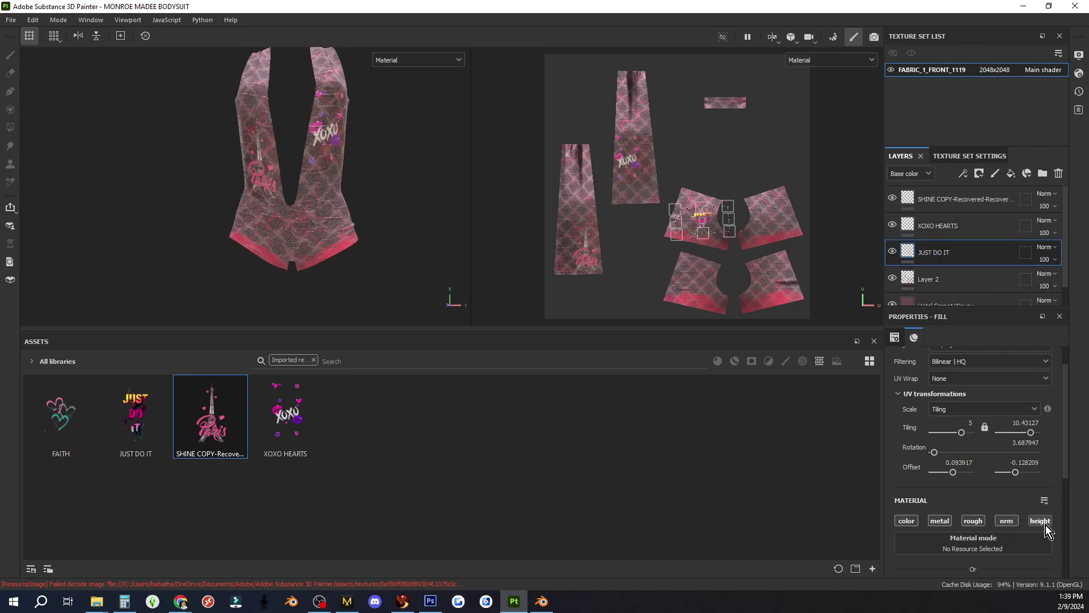
- Check the material channels of Layer 2 and Hotel Carpet Wavey, and inspect the graphics on the bodysuit's back and front
left_click(941, 281)
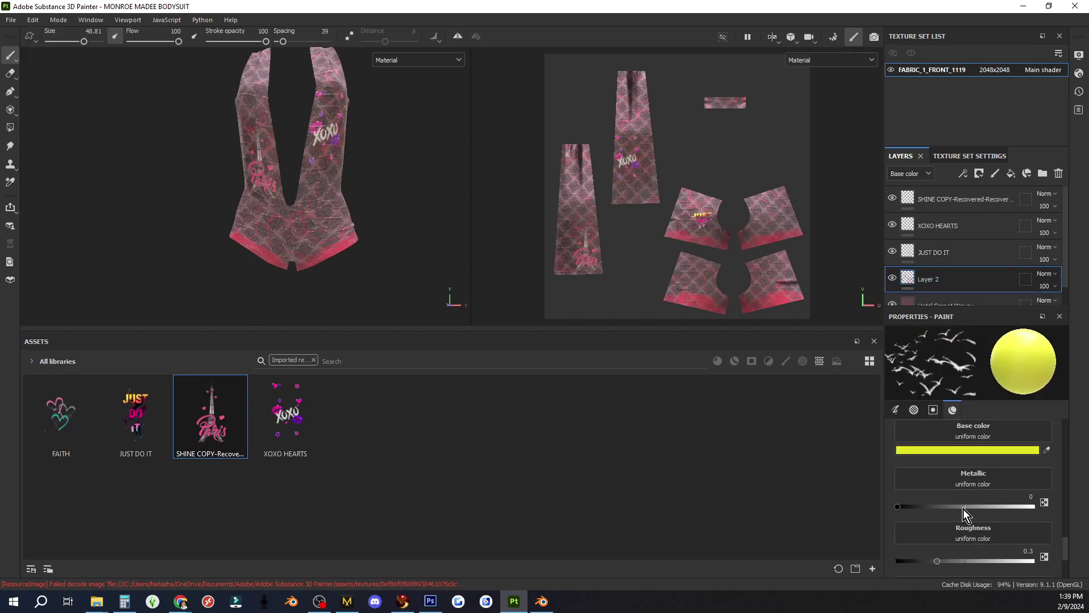
scroll(981, 488, "down", 2)
scroll(982, 503, "up", 4)
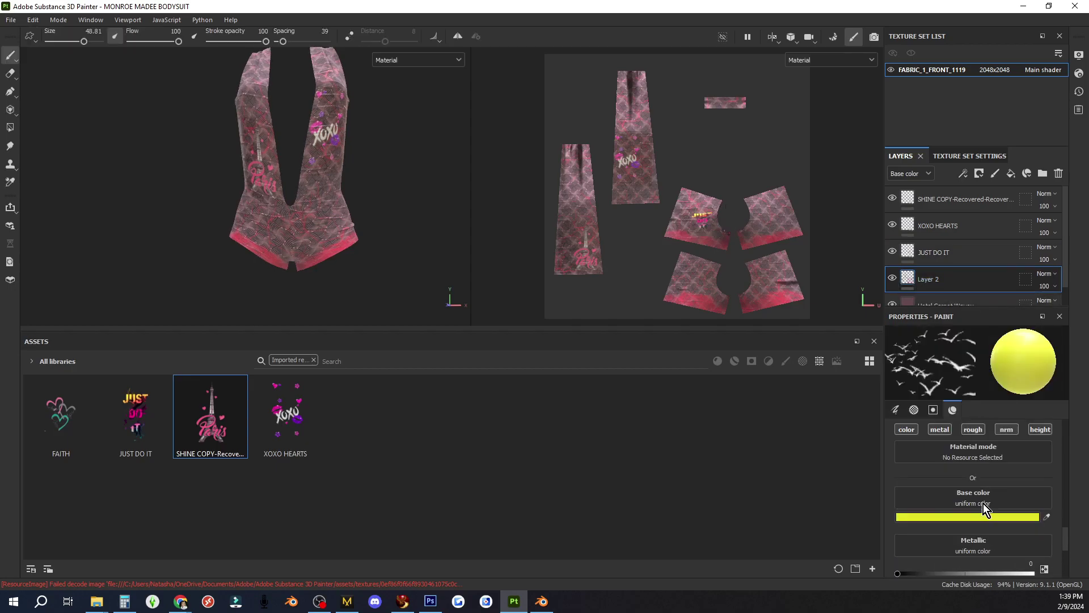
scroll(982, 503, "up", 3)
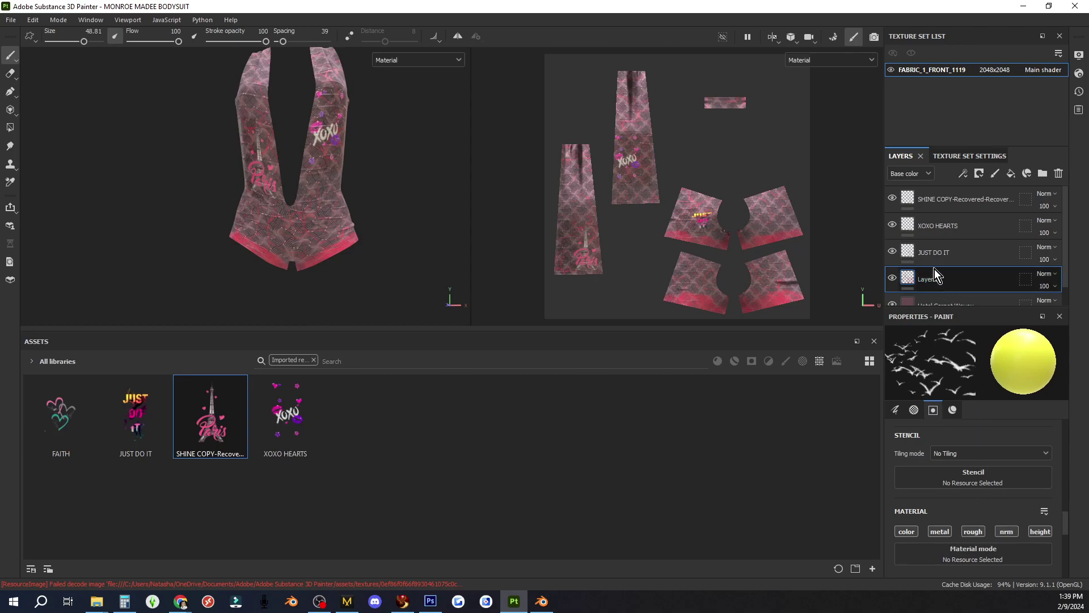
scroll(936, 267, "down", 1)
left_click(937, 286)
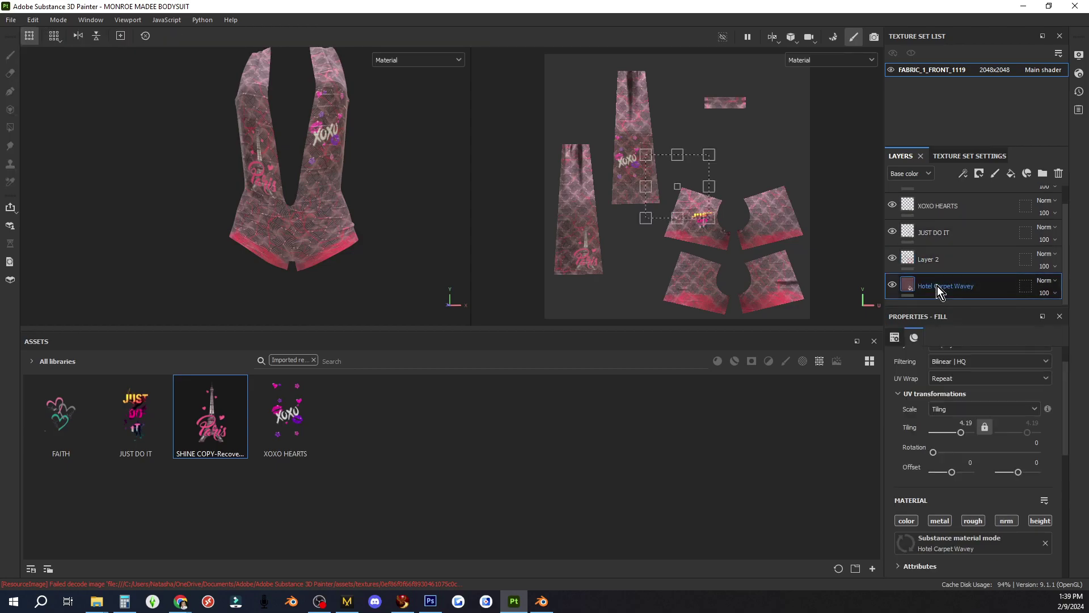
left_click_drag(376, 230, 46, 217, "alt")
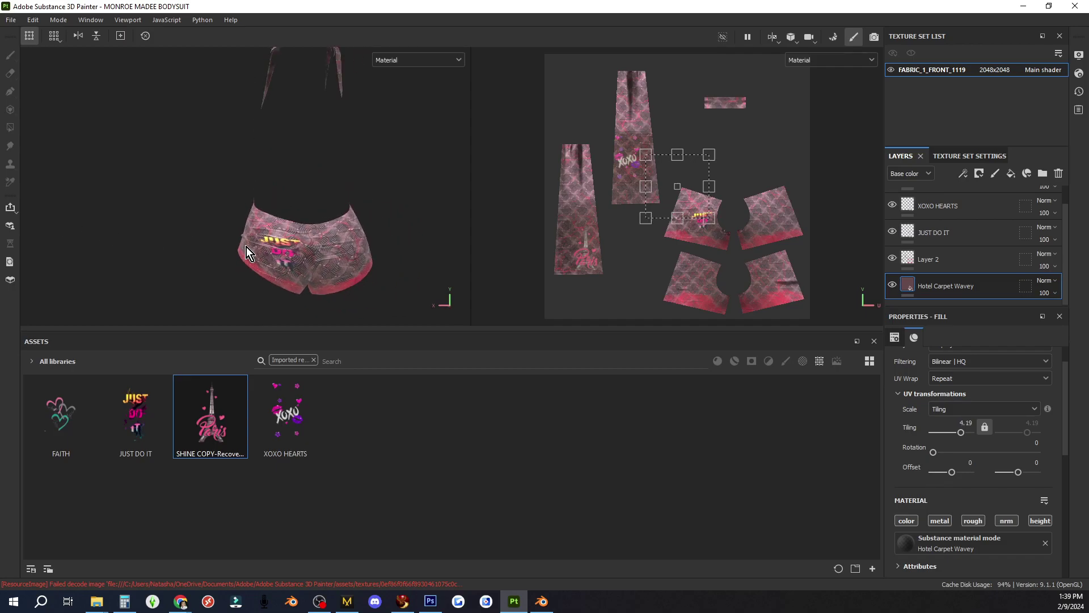
left_click_drag(246, 248, 311, 278, "alt")
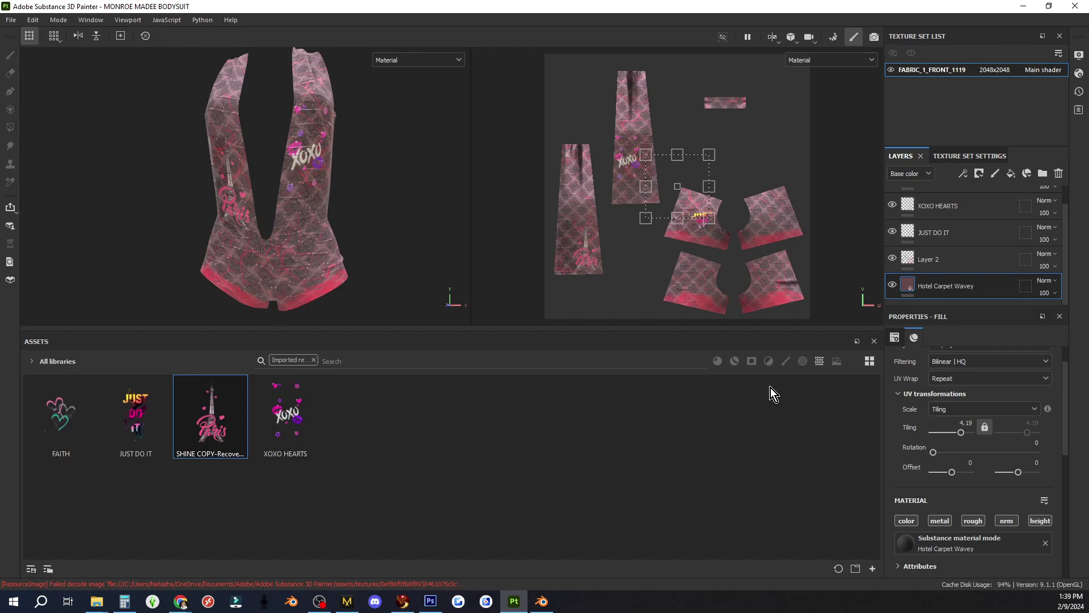
- Clear the imported-resources filter, show only brushes in the asset library and select the Leaf Swirl brush
left_click(315, 360)
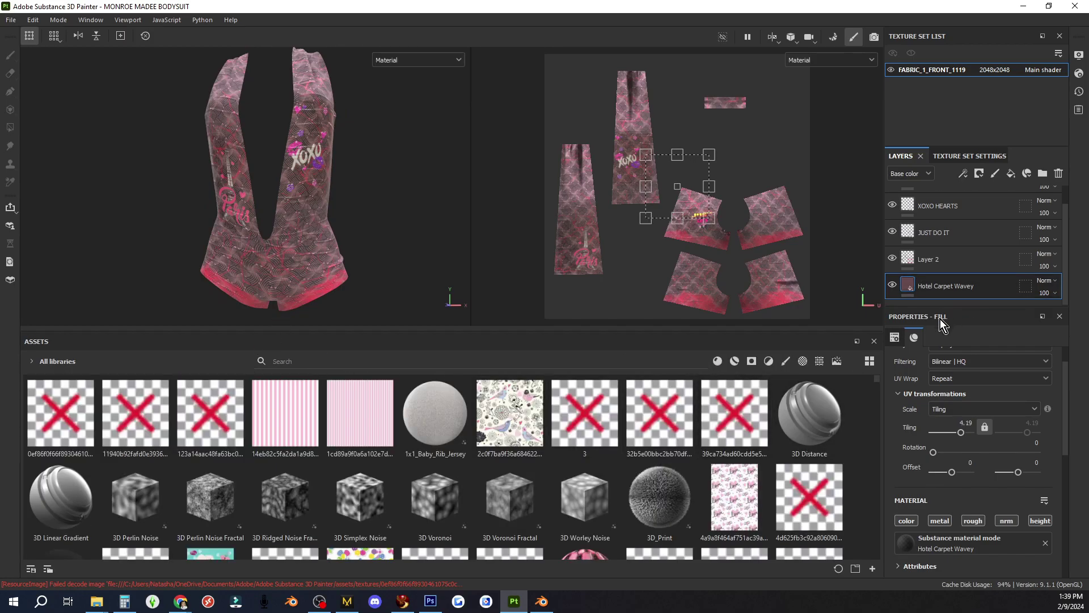
left_click(783, 360)
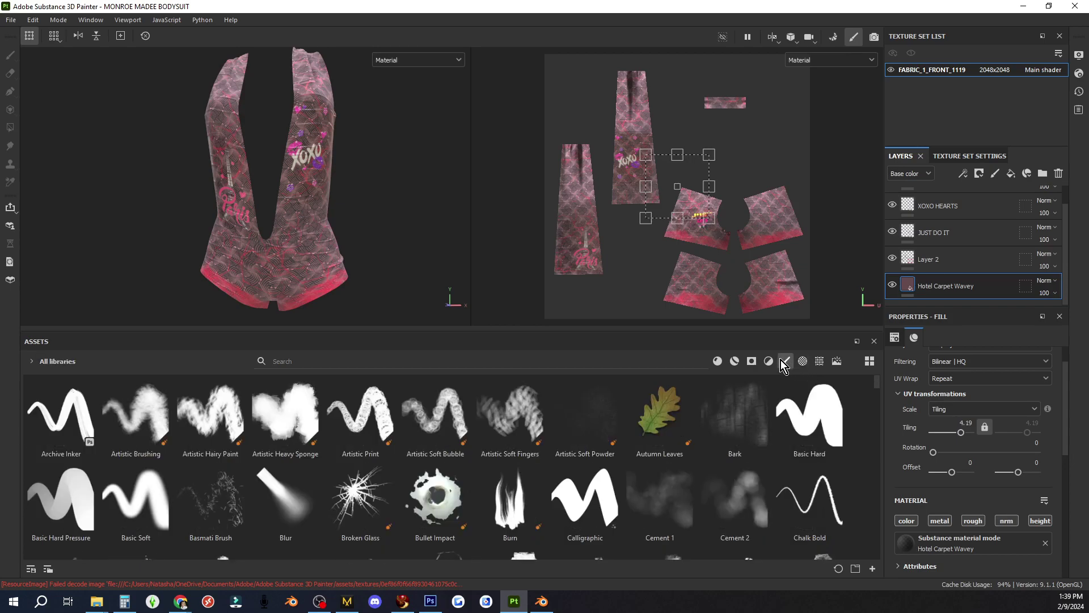
scroll(720, 446, "down", 5)
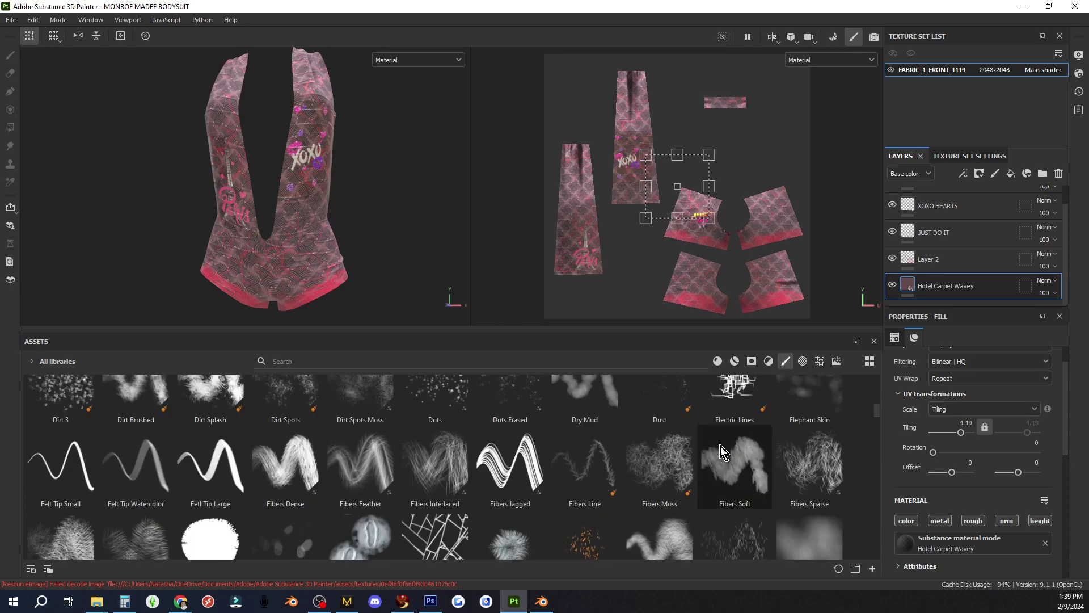
scroll(721, 445, "down", 6)
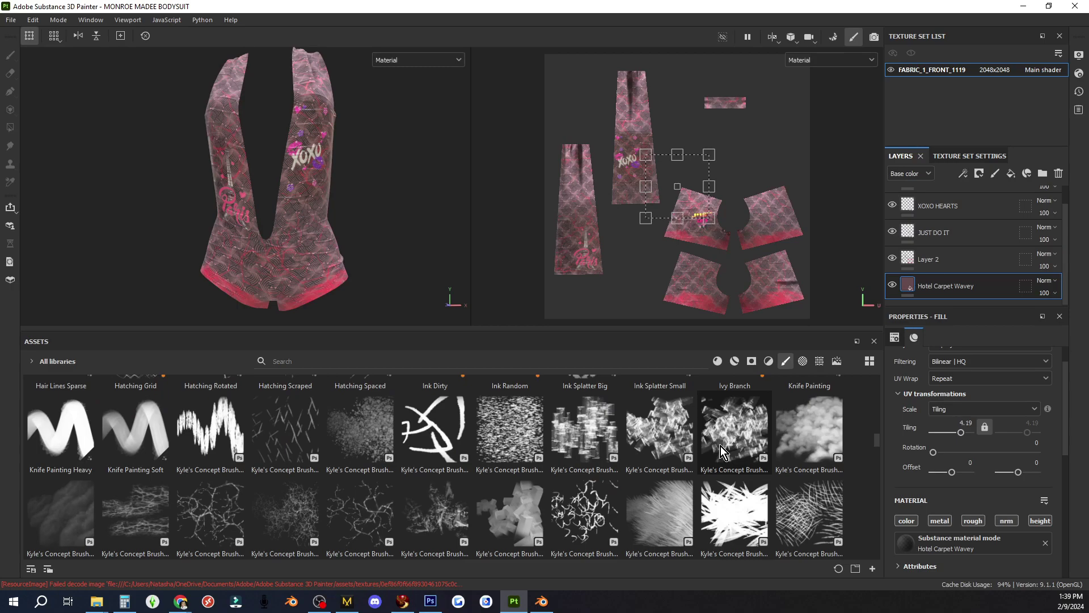
scroll(721, 446, "down", 6)
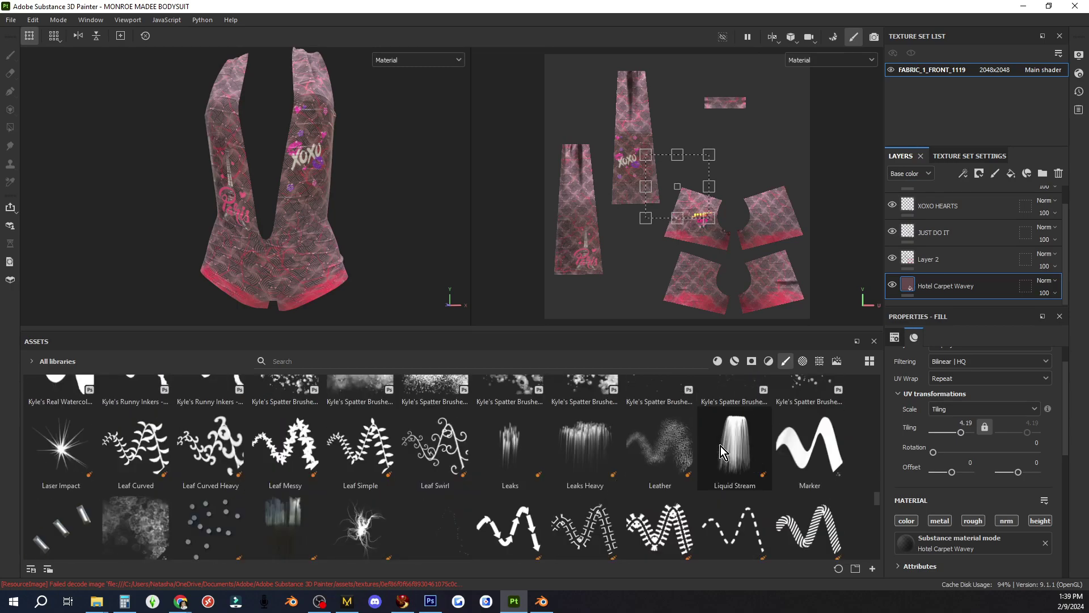
left_click(447, 457)
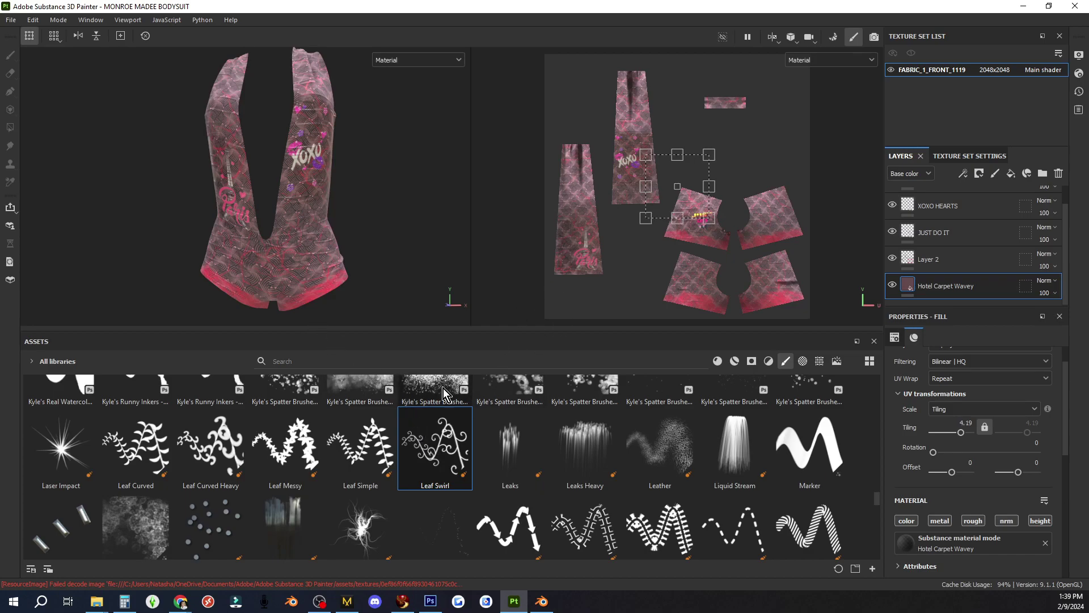
- Create a new paint layer above Hotel Carpet Wavey for the Leaf Swirl brush and choose a dark base color
left_click(297, 254)
left_click(430, 312)
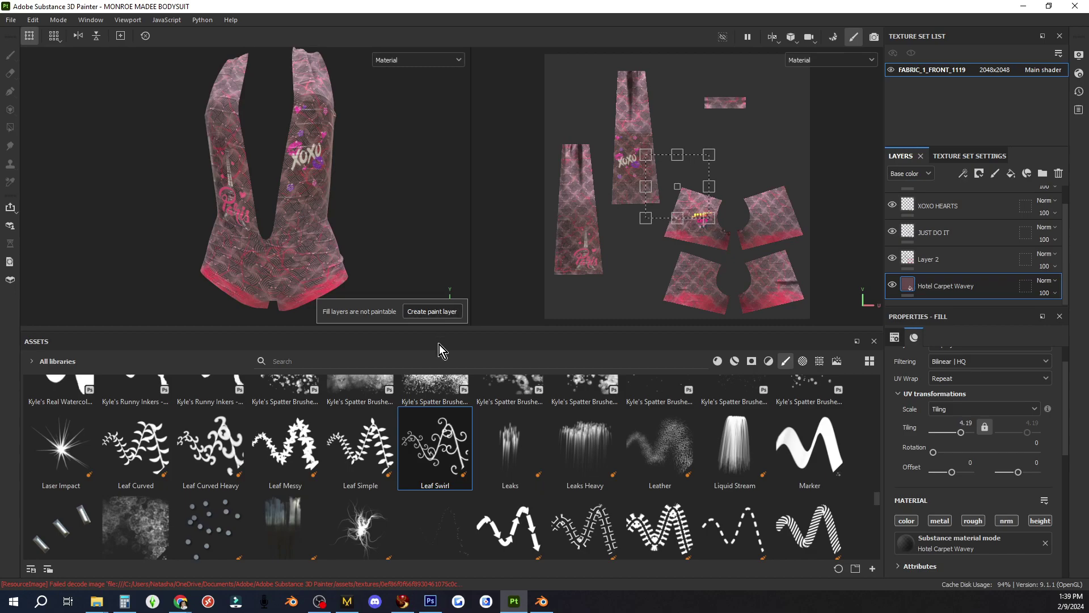
left_click(468, 464)
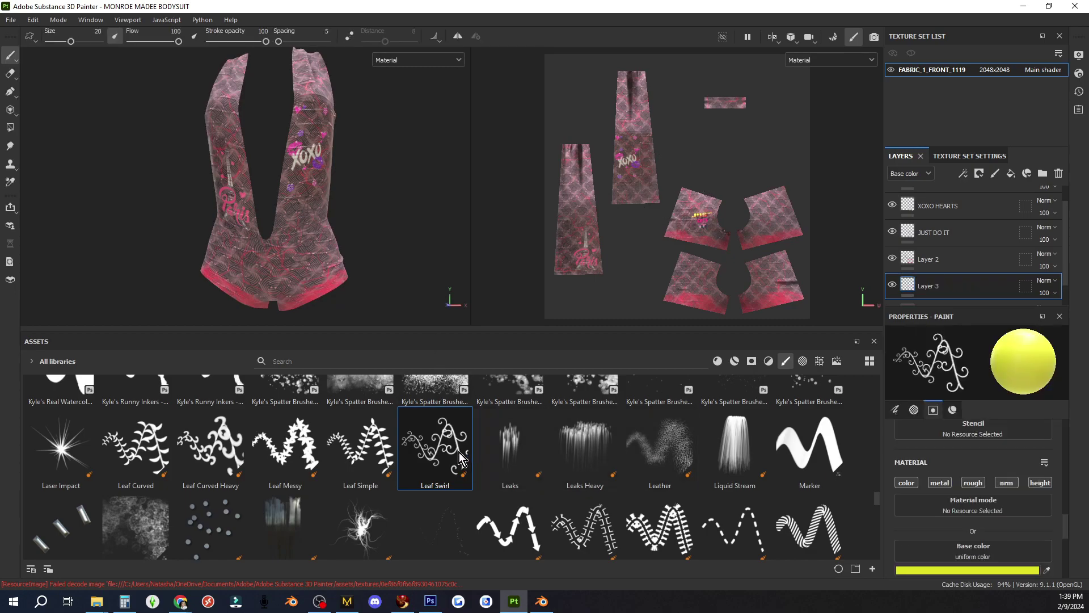
scroll(958, 518, "down", 1)
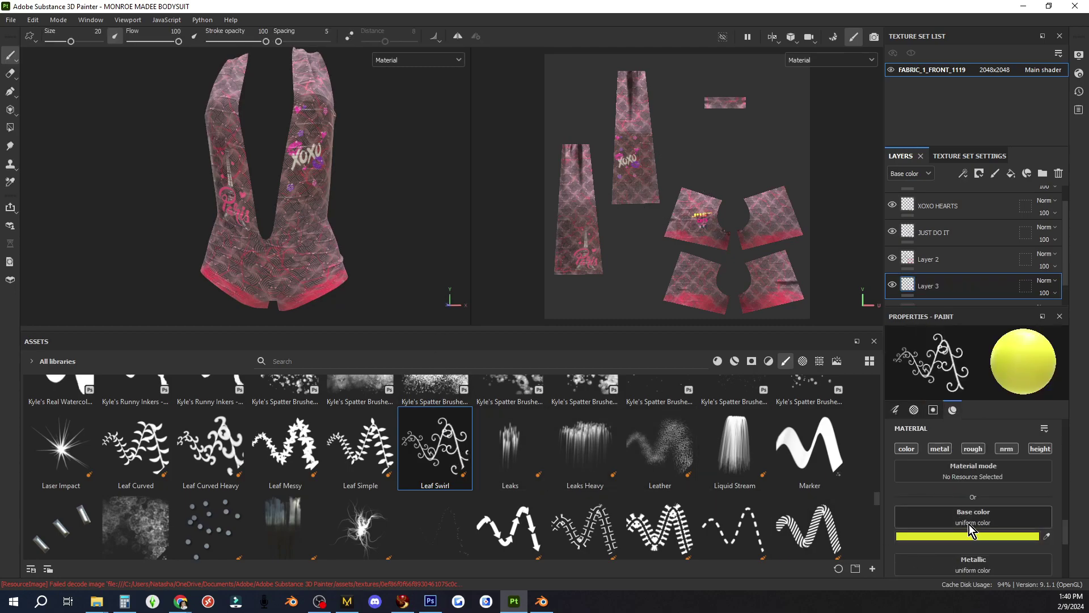
left_click(1007, 536)
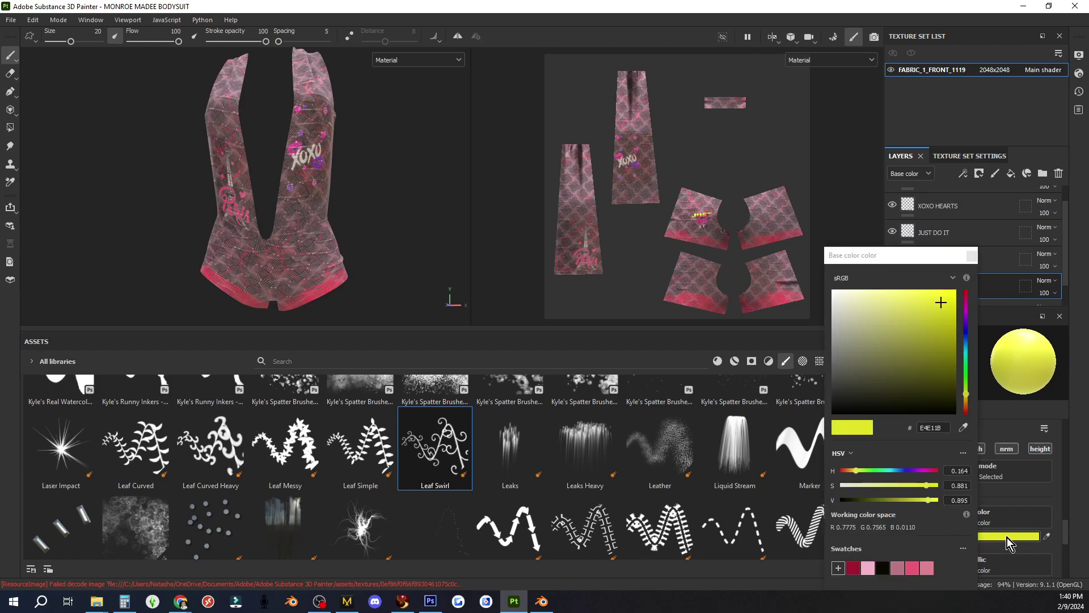
left_click(859, 394)
left_click(848, 390)
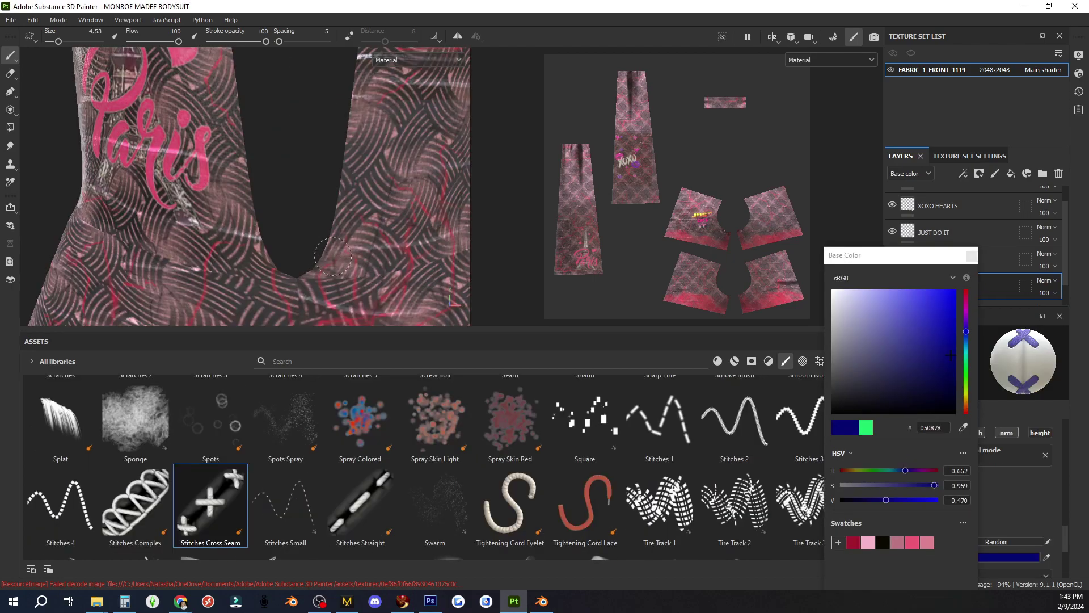
- Try painting dark blue 050B78 cross stitches along the XOXO strap's inner edge with the Stitches Cross Seam brush
left_click_drag(333, 256, 347, 220)
left_click_drag(353, 181, 365, 78)
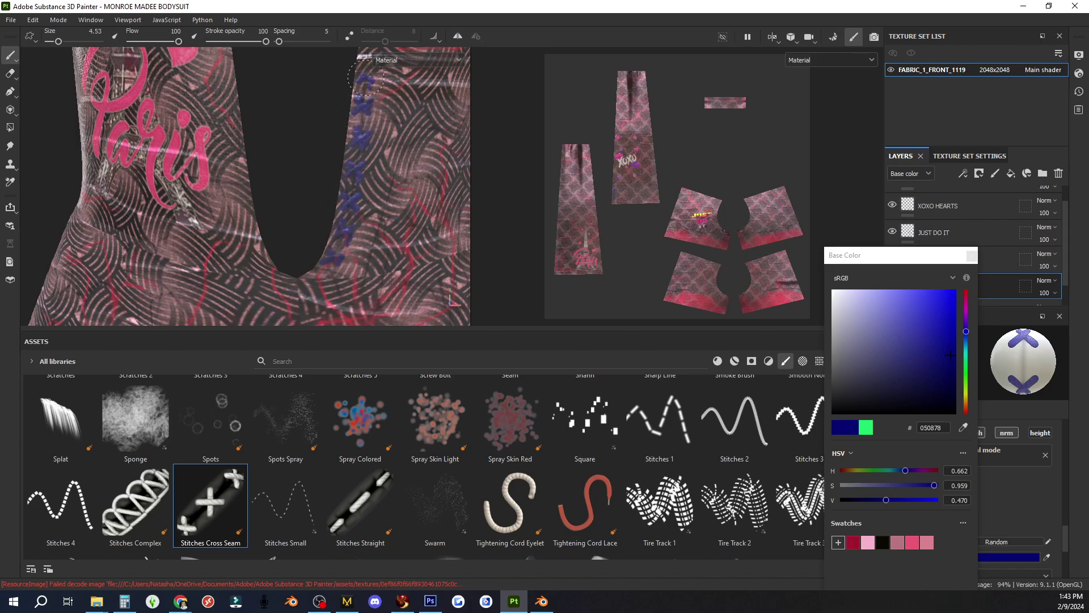
scroll(410, 181, "down", 8)
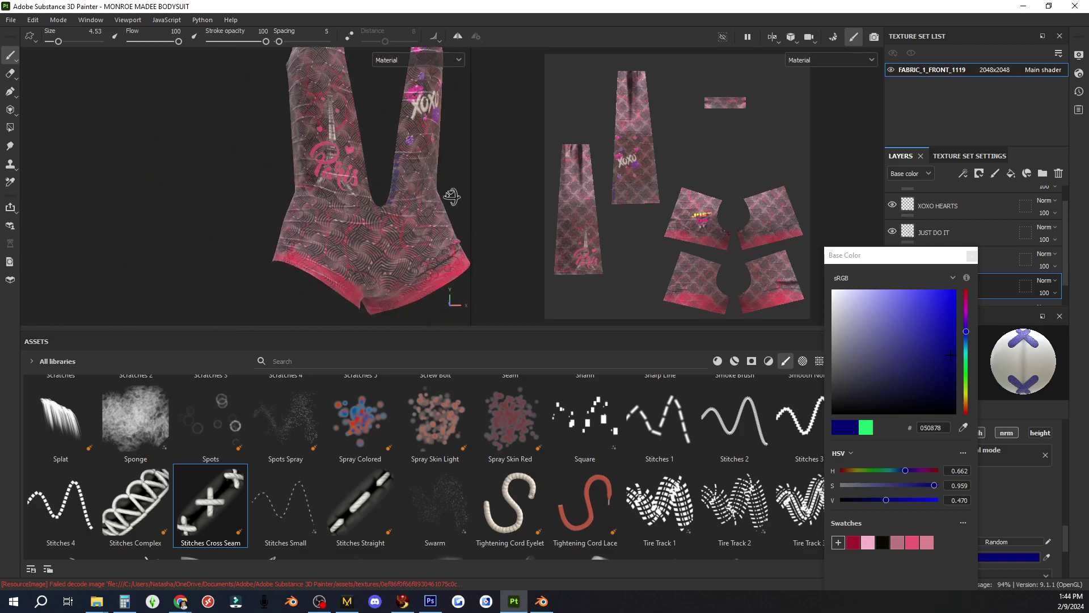
left_click_drag(448, 196, 357, 247, "alt")
scroll(357, 243, "up", 5)
middle_click_drag(356, 242, 356, 327, "alt")
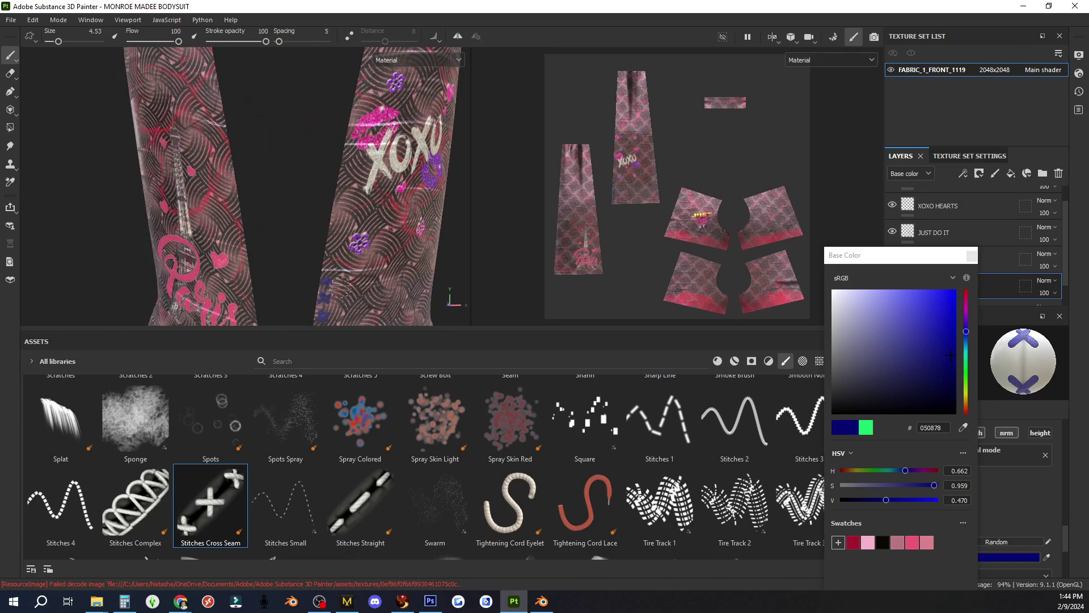
- Set the Stitches Cross Seam brush's base color to bright purple C61FDD
left_click(966, 314)
left_click(947, 330)
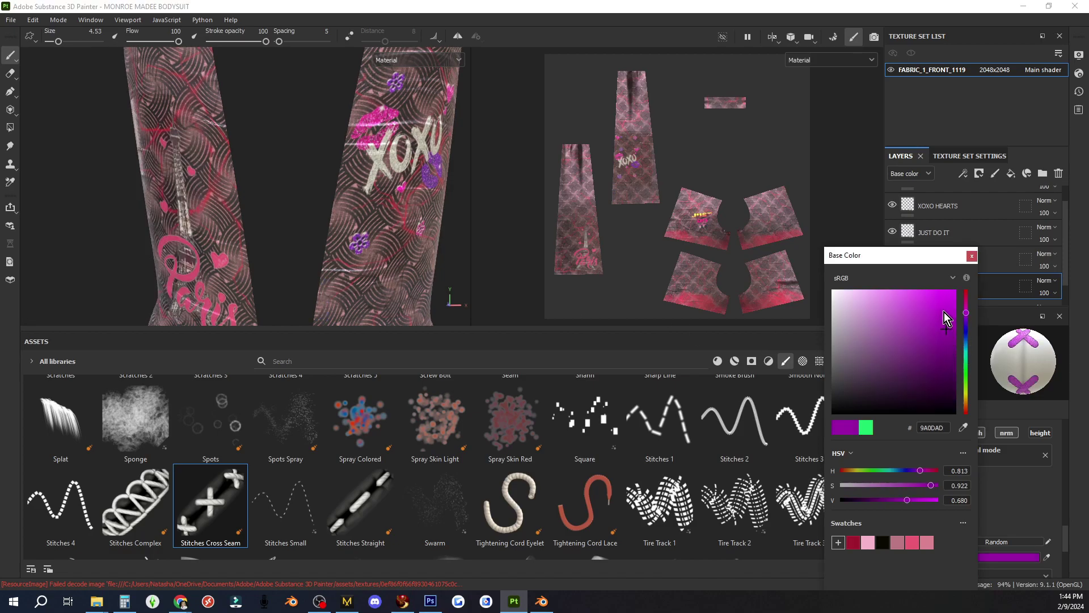
left_click(879, 301)
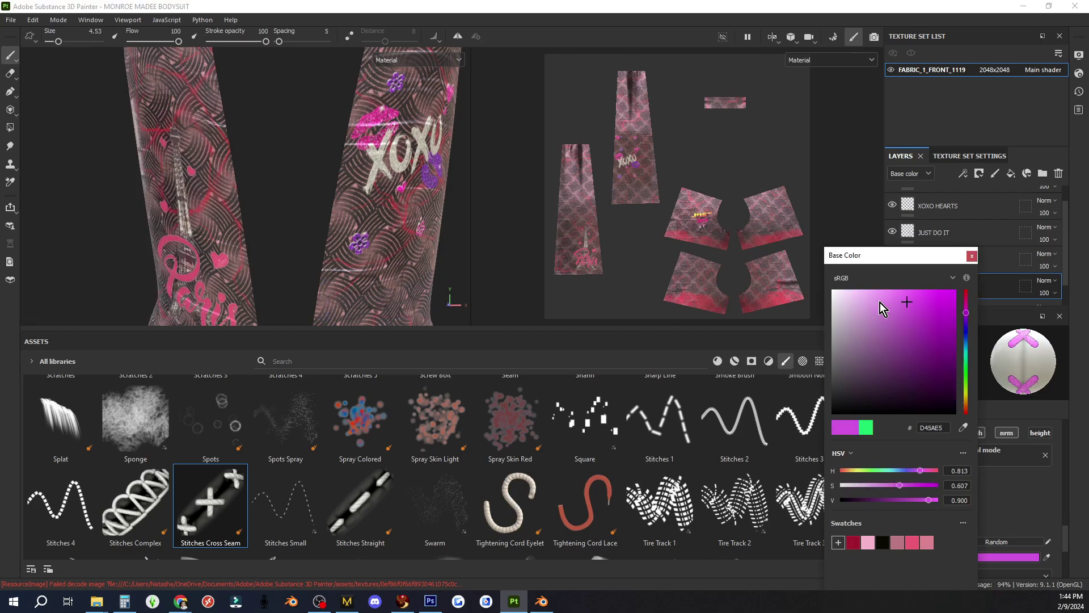
left_click(938, 306)
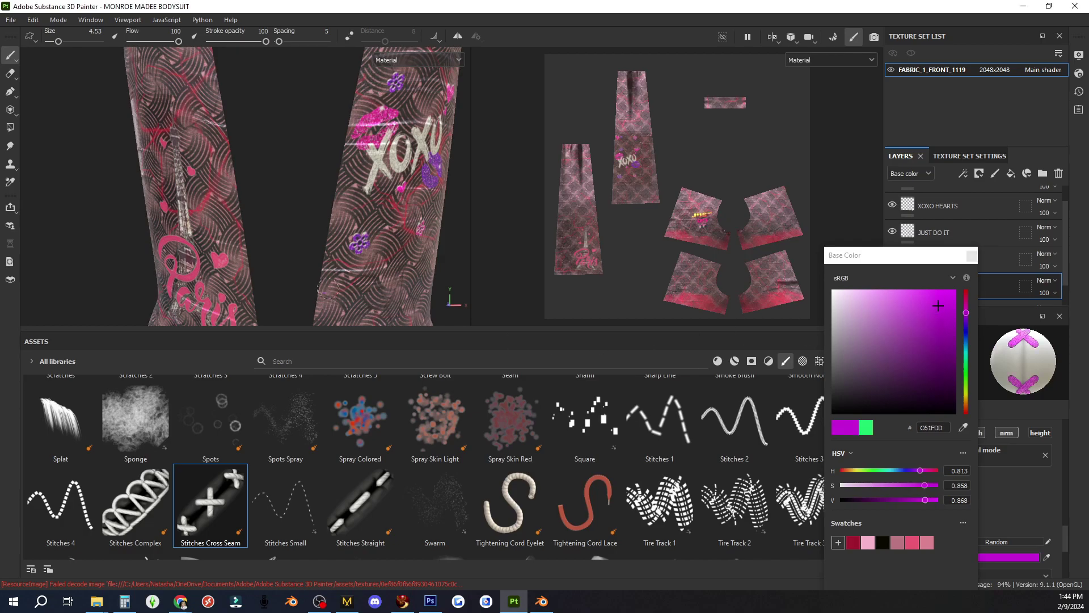
- Paint purple cross stitches along the XOXO strap's inner edge, from the bottom of the V neckline up past the lettering
left_click_drag(327, 293, 335, 247)
key("ctrl+z")
scroll(347, 249, "down", 4)
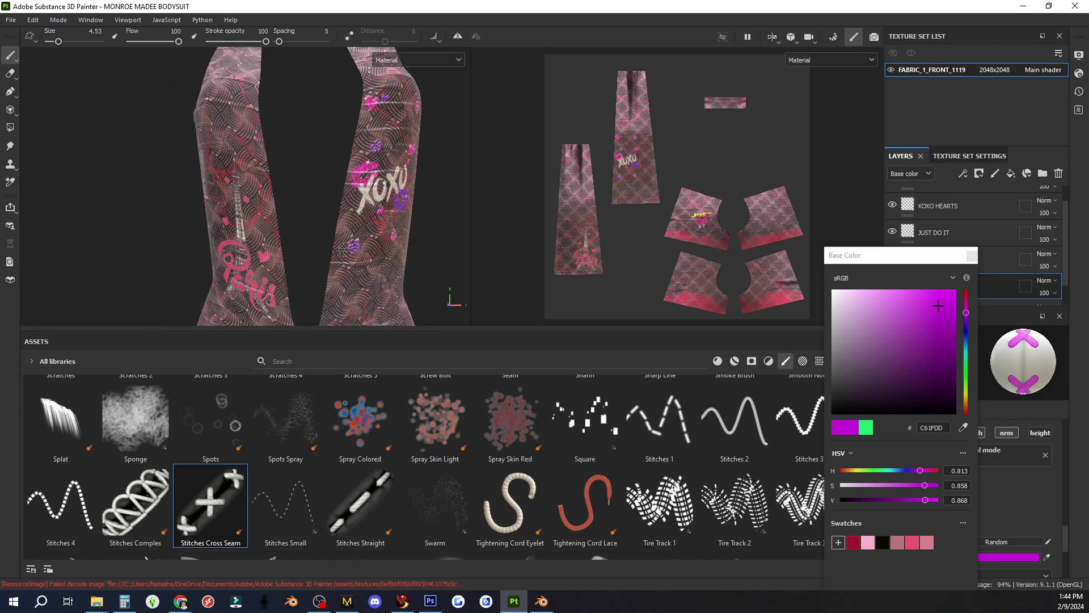
middle_click_drag(345, 250, 348, 183, "alt")
scroll(320, 261, "up", 4)
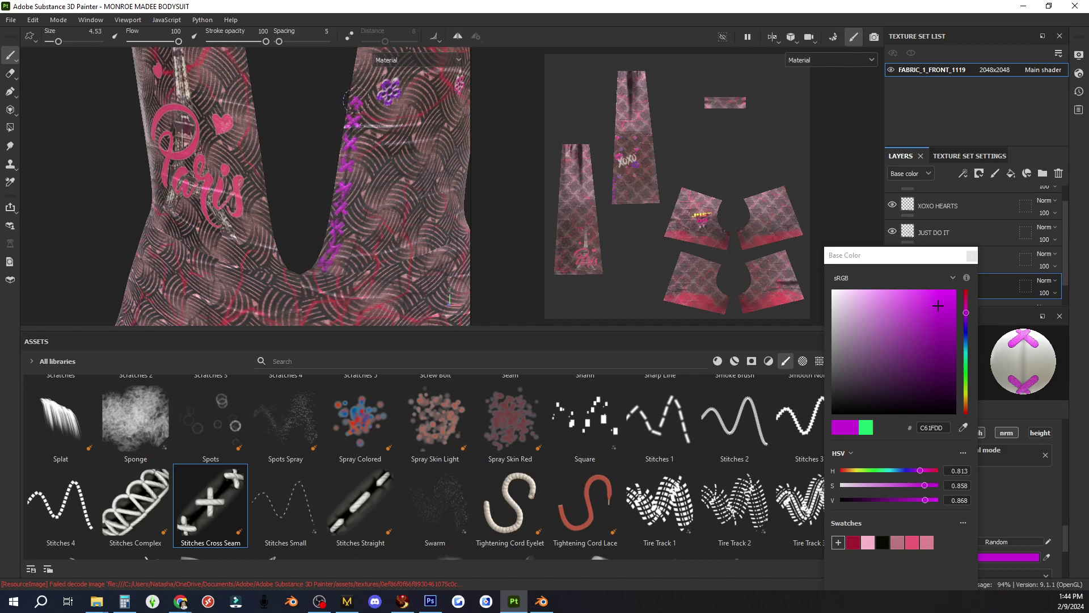
mouse_move(356, 101)
left_mouse_down()
mouse_move(362, 68)
mouse_move(377, 130)
mouse_move(355, 253)
mouse_move(373, 169)
left_mouse_up()
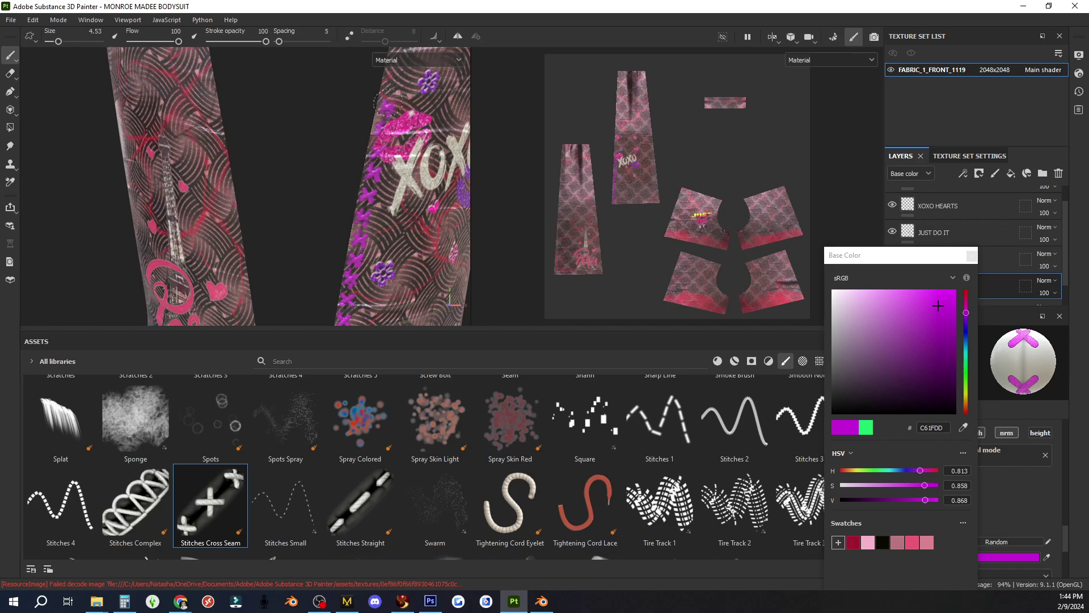
- Continue the purple cross stitches along the XOXO strap's inner edge up to its shoulder tip
middle_click_drag(391, 90, 358, 264, "alt")
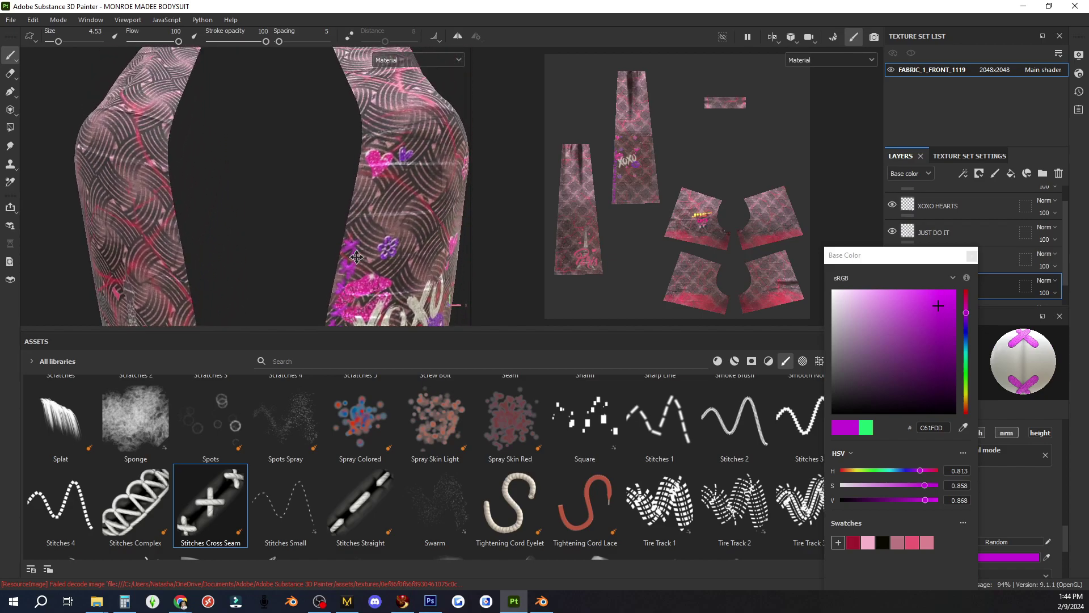
mouse_move(363, 228)
left_mouse_down()
mouse_move(376, 161)
mouse_move(369, 115)
mouse_move(353, 291)
left_mouse_up()
left_click_drag(338, 289, 325, 191)
key("ctrl+z")
left_click_drag(337, 285, 309, 63)
middle_click_drag(309, 65, 294, 180, "alt")
scroll(293, 181, "up", 3)
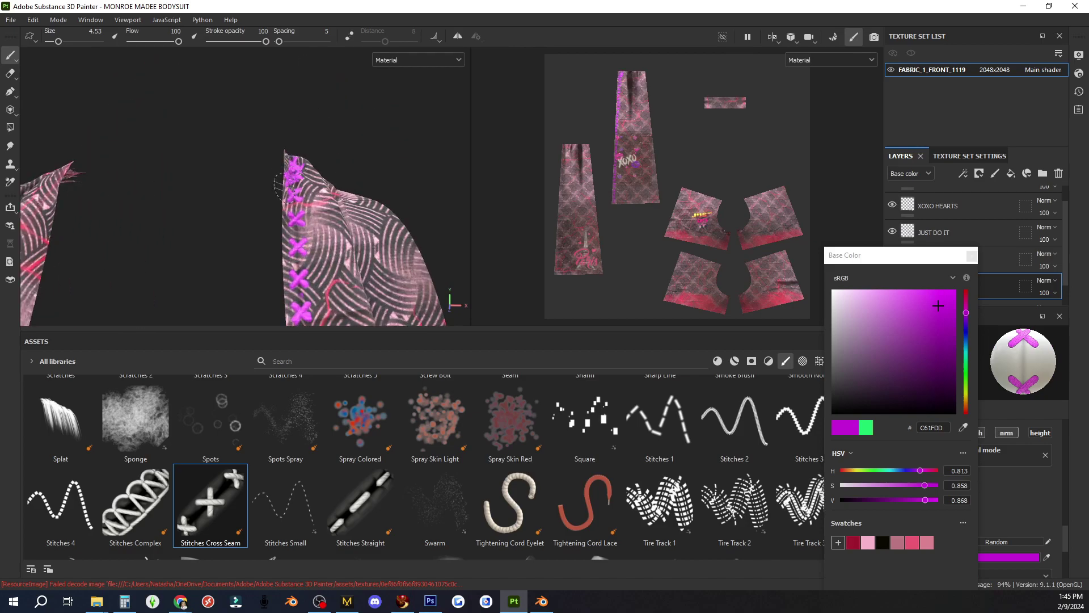
- Paint purple cross stitches around the bottom of the V neckline and up the inner edge of the Paris strap
left_click_drag(282, 180, 118, 210, "alt")
left_click_drag(284, 203, 498, 211, "alt")
scroll(318, 244, "down", 4)
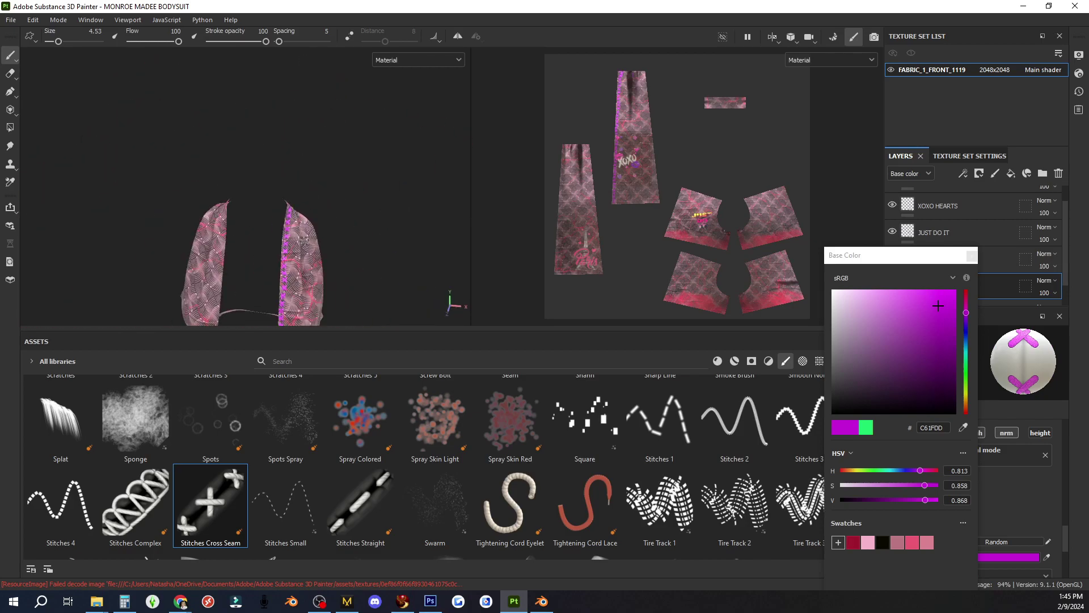
middle_click_drag(278, 284, 352, 171, "alt")
left_click_drag(351, 170, 365, 208, "alt")
scroll(364, 209, "up", 5)
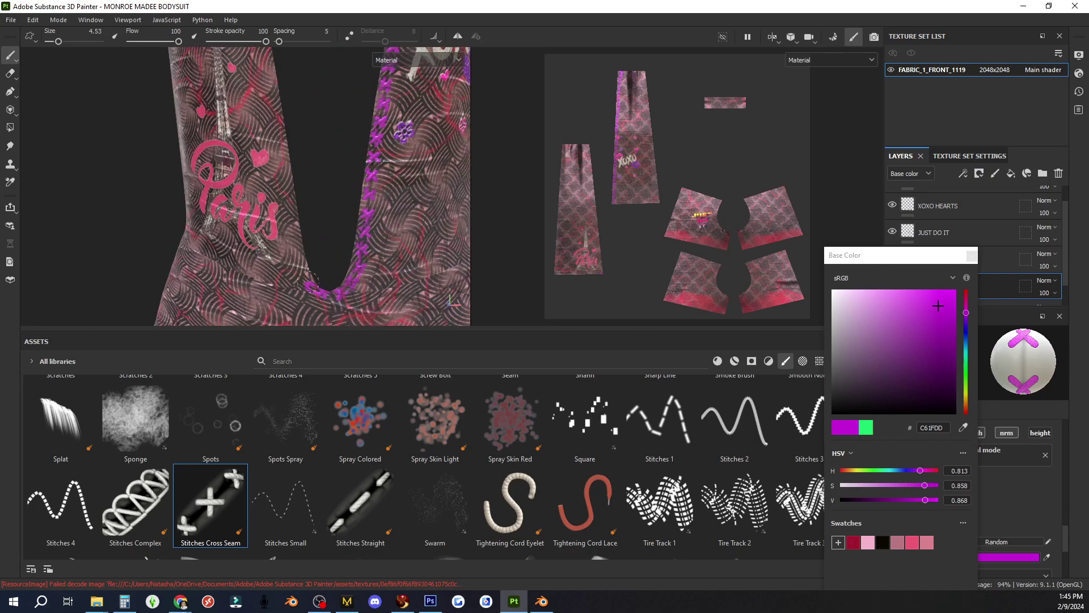
left_click_drag(288, 175, 272, 83)
middle_click_drag(288, 105, 307, 268, "alt")
left_click_drag(292, 241, 272, 97)
- Finish the purple cross stitches up to the top of the Paris strap and check the whole neckline
middle_click_drag(272, 98, 299, 258, "alt")
mouse_move(299, 258)
left_mouse_down()
mouse_move(298, 193)
mouse_move(347, 228)
left_mouse_up()
scroll(297, 192, "up", 3)
left_click_drag(347, 228, 349, 110)
scroll(348, 113, "down", 2)
middle_click_drag(317, 142, 284, 268, "alt")
left_click_drag(283, 267, 289, 99)
scroll(312, 193, "down", 3)
middle_click_drag(314, 195, 342, 222, "alt")
left_click_drag(372, 190, 293, 206, "alt")
left_click_drag(423, 214, 353, 237, "alt")
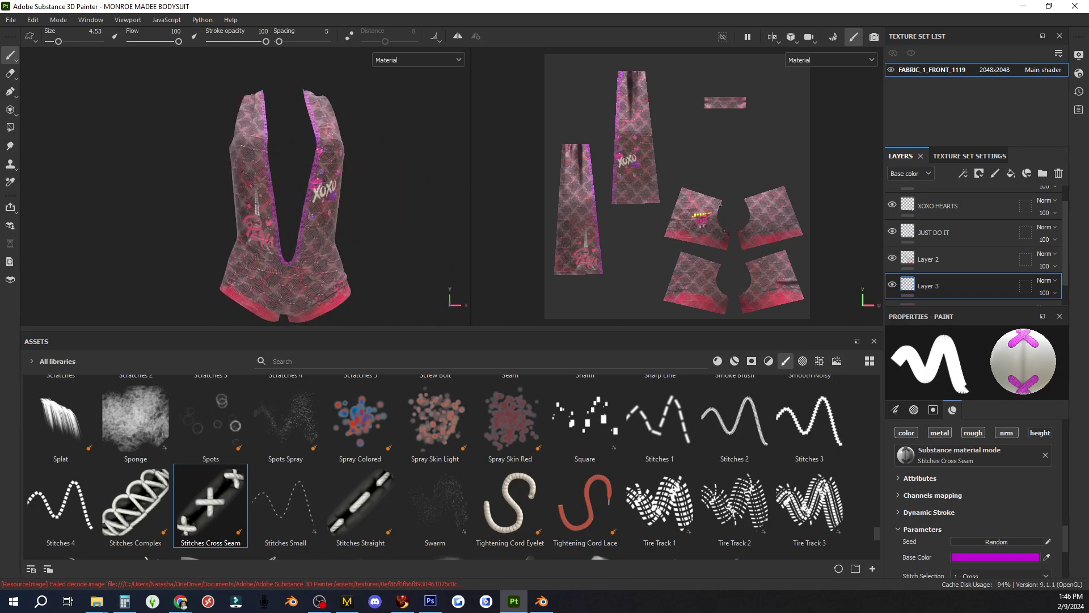
- Open the texture export settings and set the output template to SL NEW_1
left_click(11, 19)
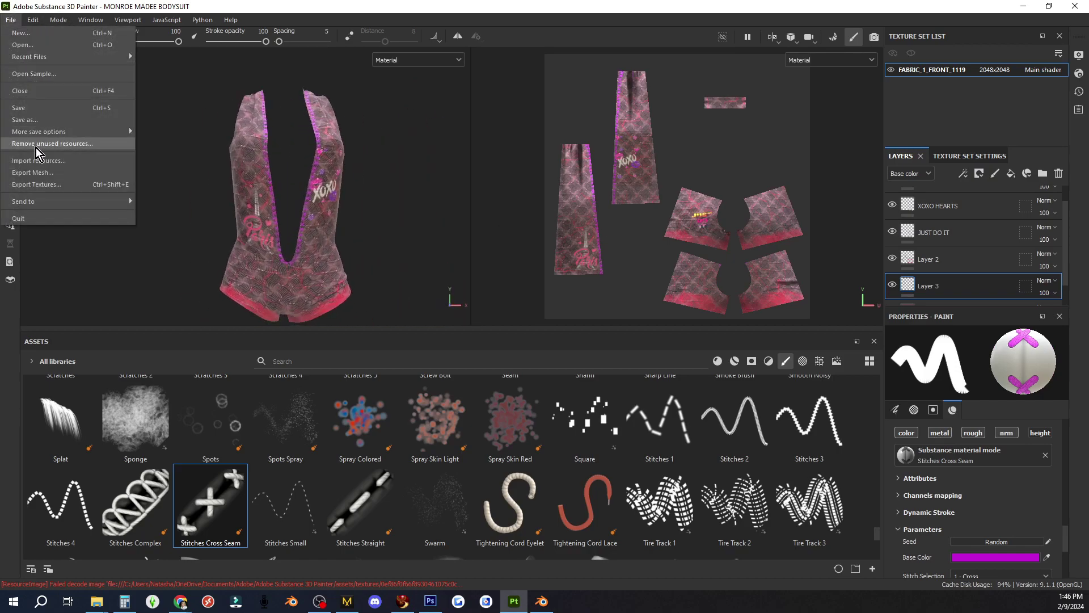
left_click(31, 188)
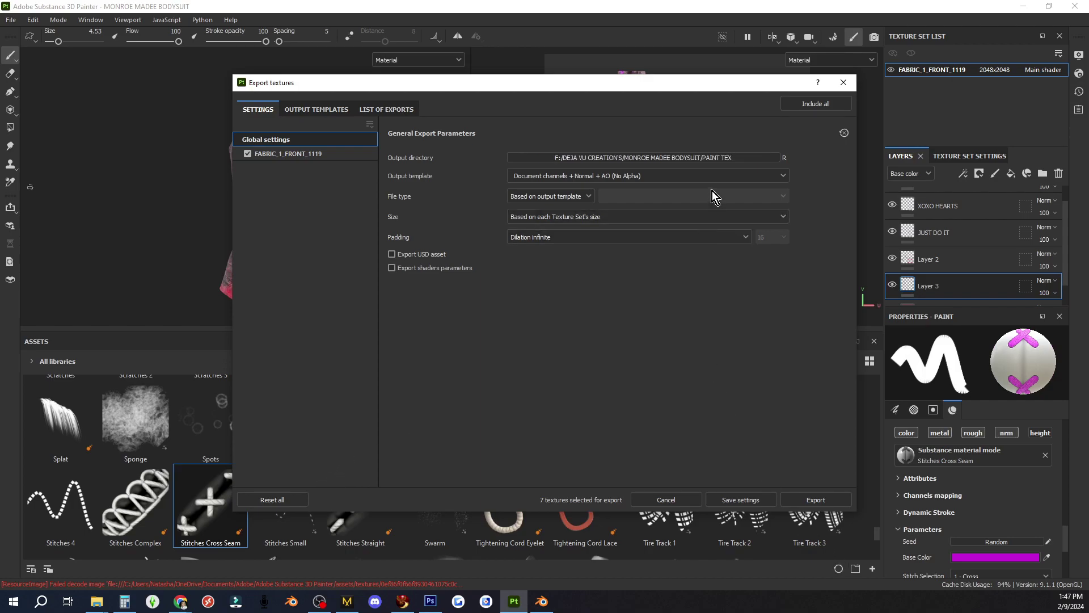
left_click(683, 181)
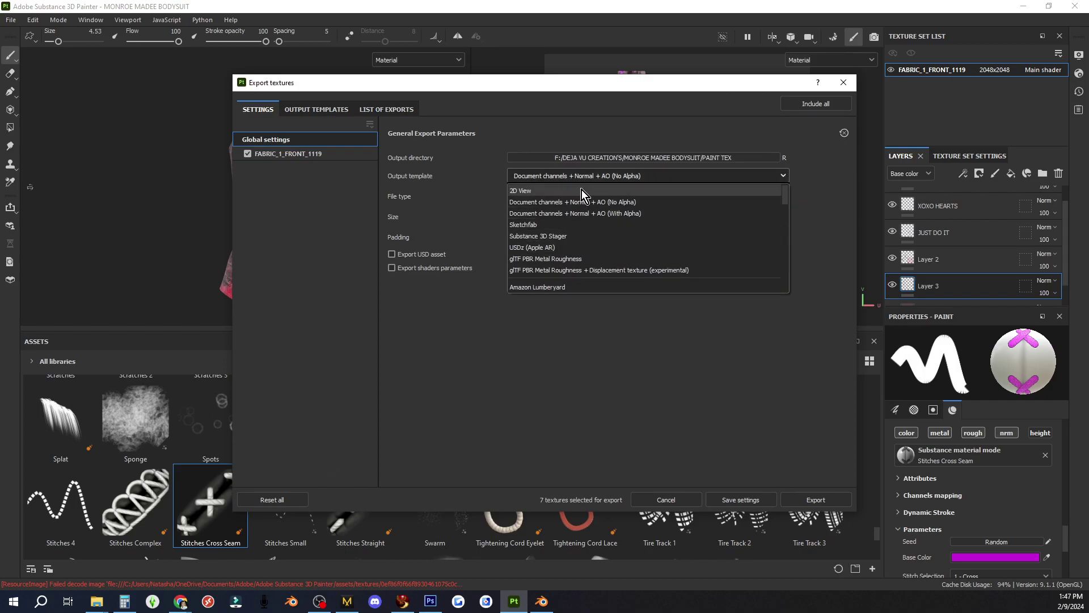
scroll(571, 253, "down", 10)
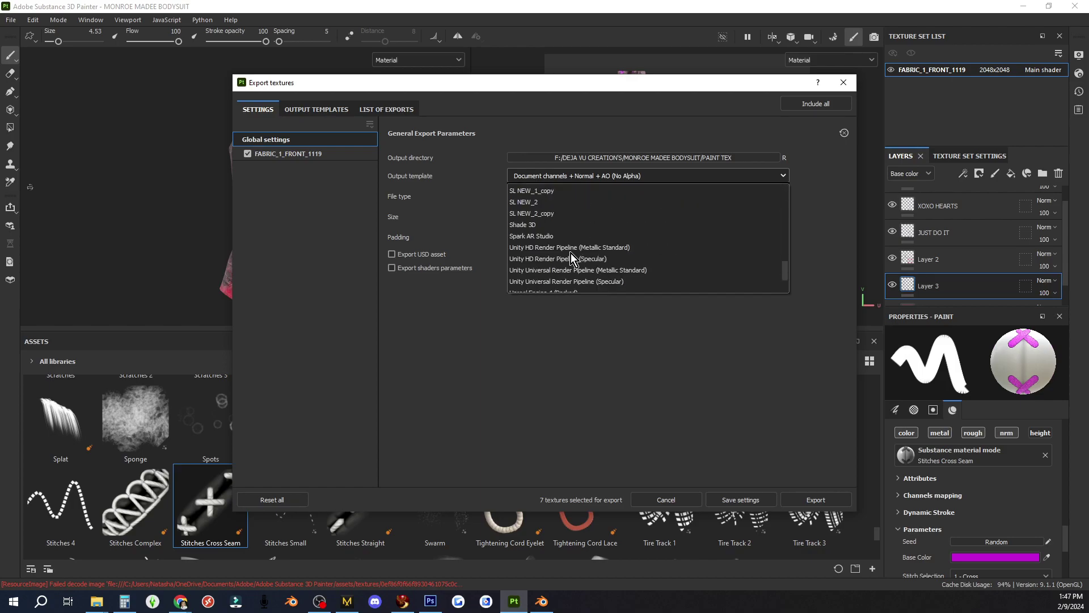
scroll(570, 253, "up", 1)
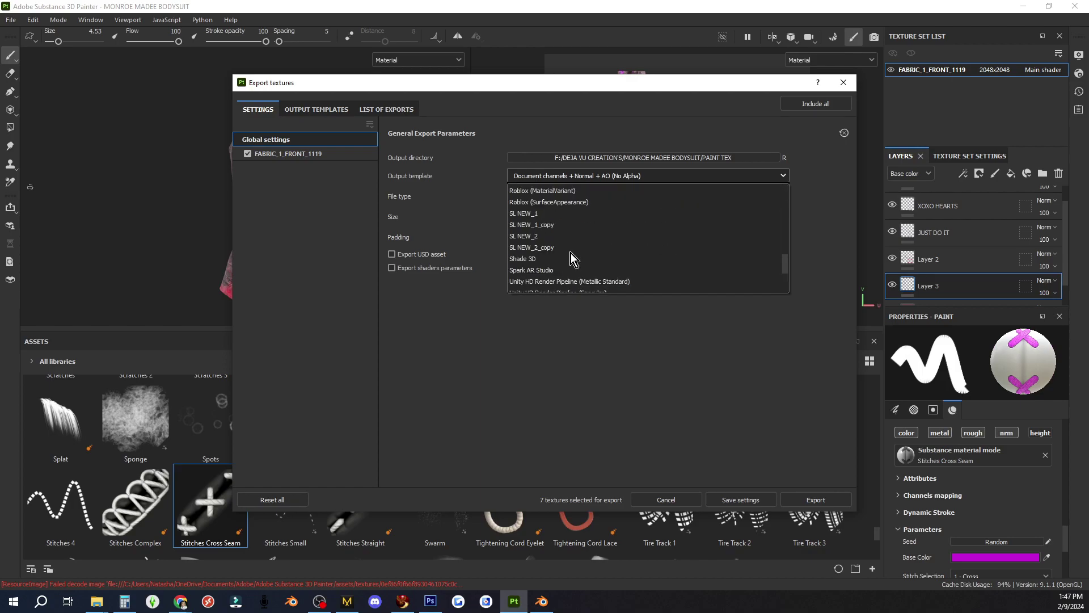
left_click(528, 213)
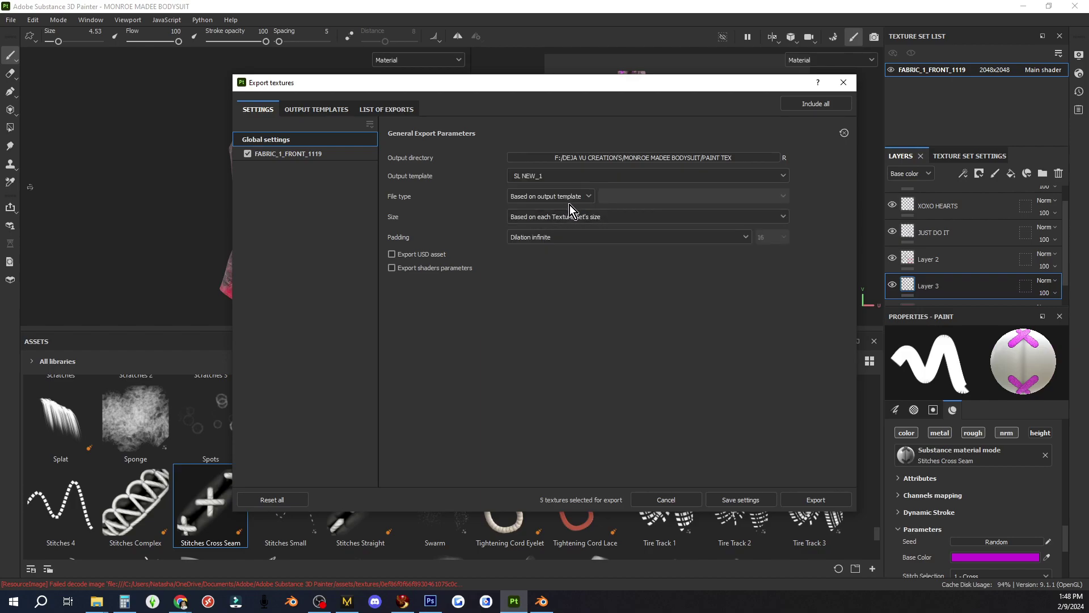
- Review the available output templates, including the Document channels + Normal + AO options, and choose SL NEW_1 again
left_click(575, 178)
scroll(600, 220, "up", 5)
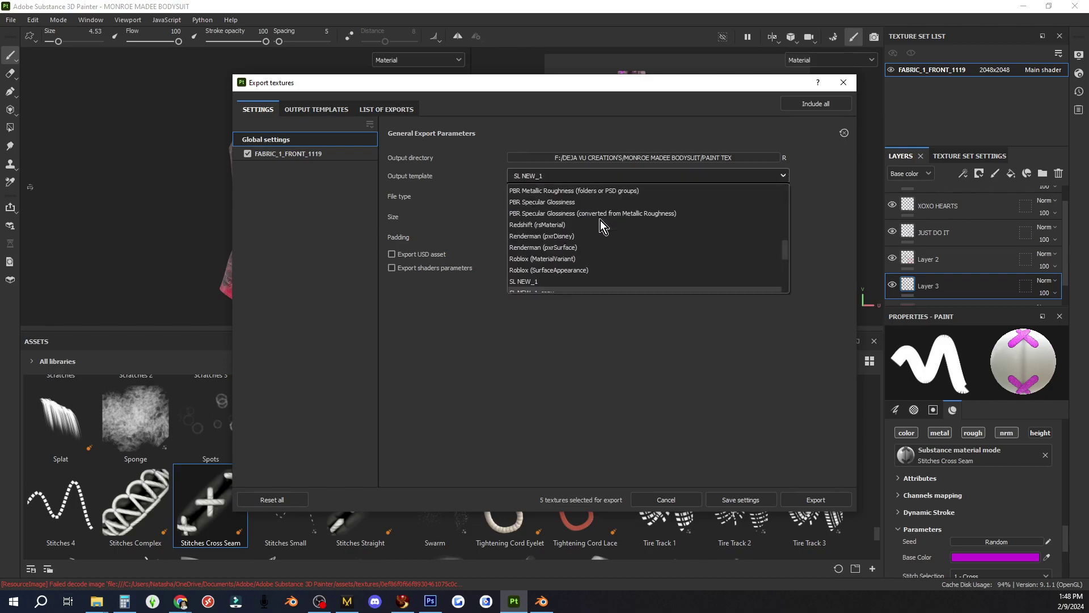
scroll(600, 220, "up", 1)
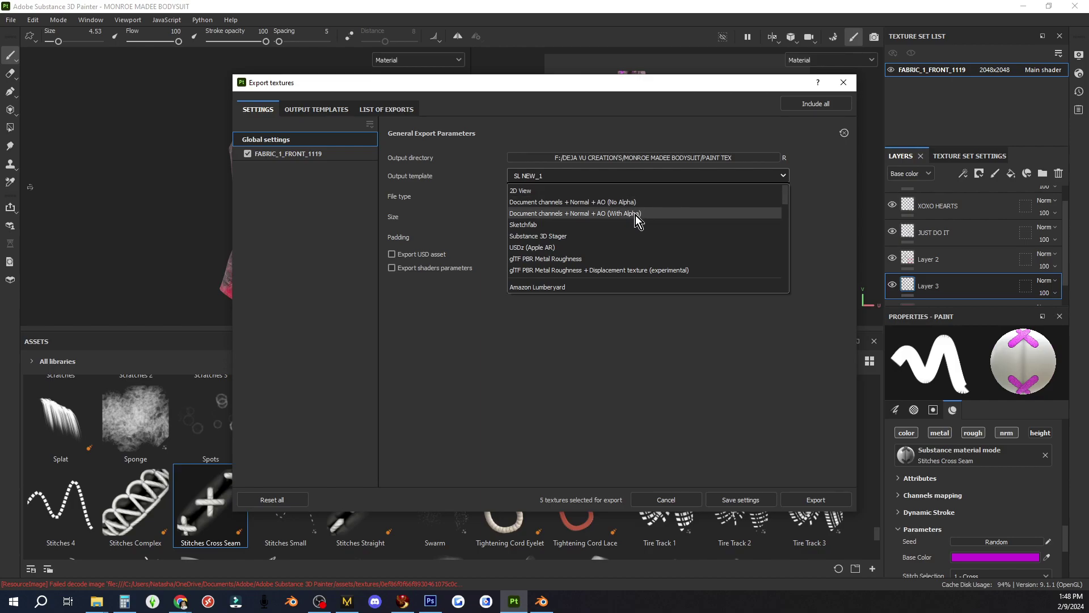
scroll(633, 214, "down", 5)
scroll(630, 212, "down", 6)
scroll(627, 209, "up", 3)
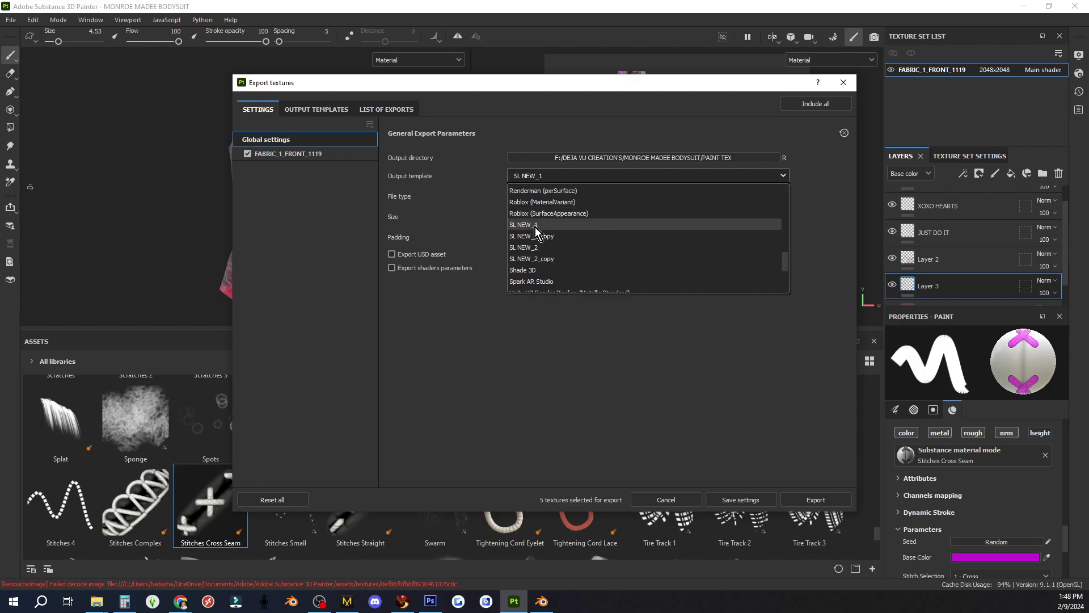
left_click(535, 227)
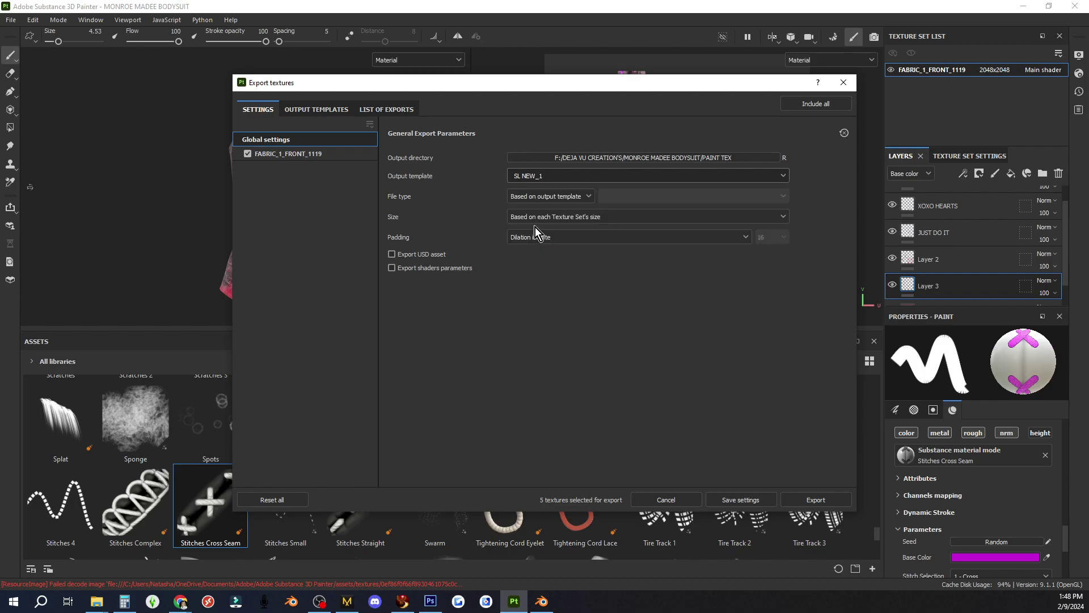
- Set the export file type to png at 16 bits and keep the padding at Dilation infinite
left_click(587, 198)
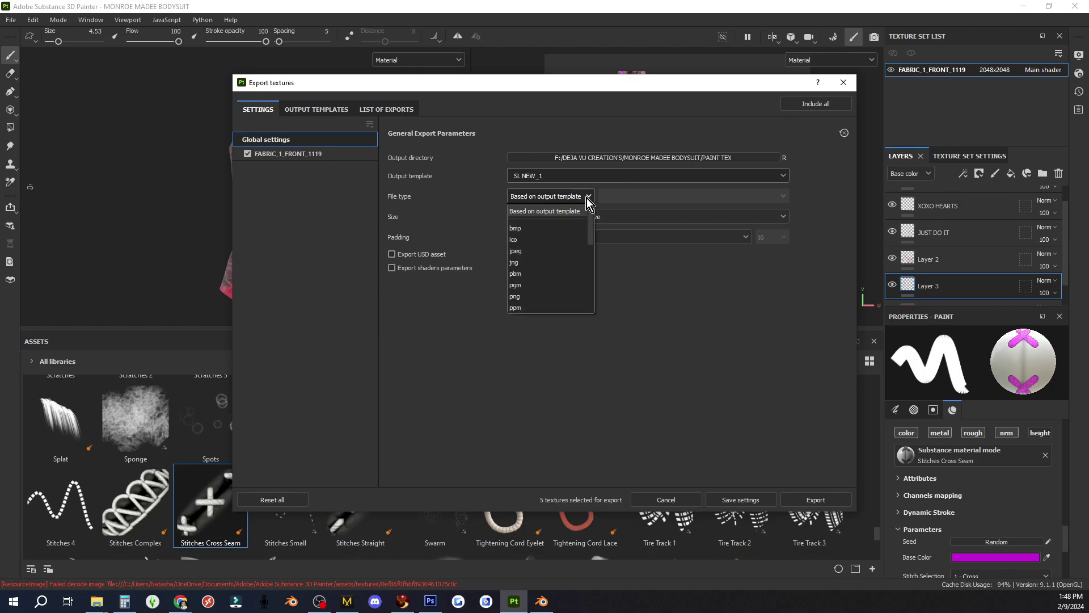
left_click(526, 293)
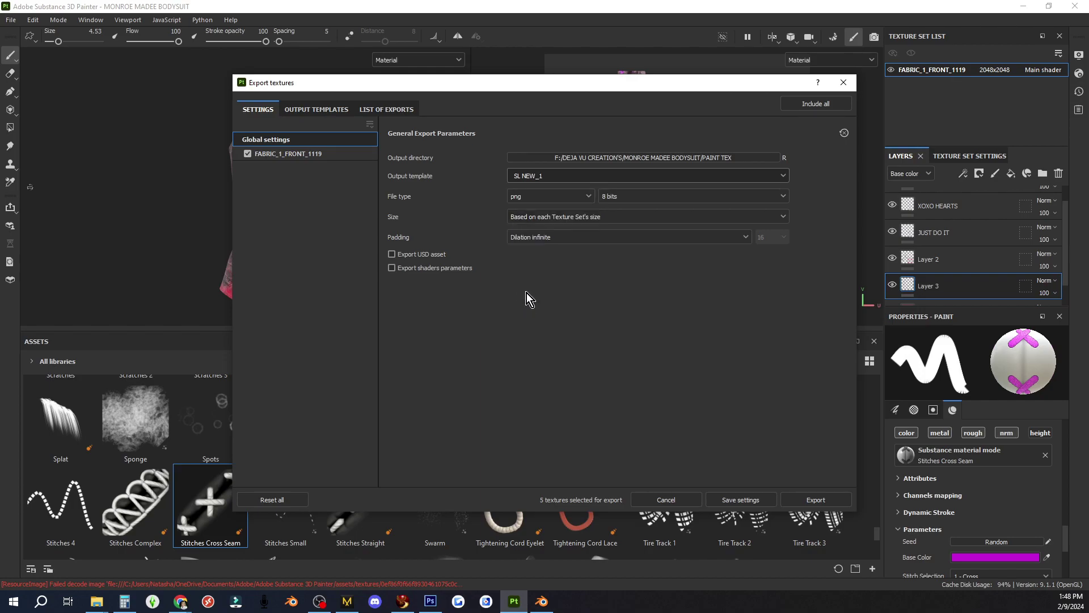
left_click(641, 200)
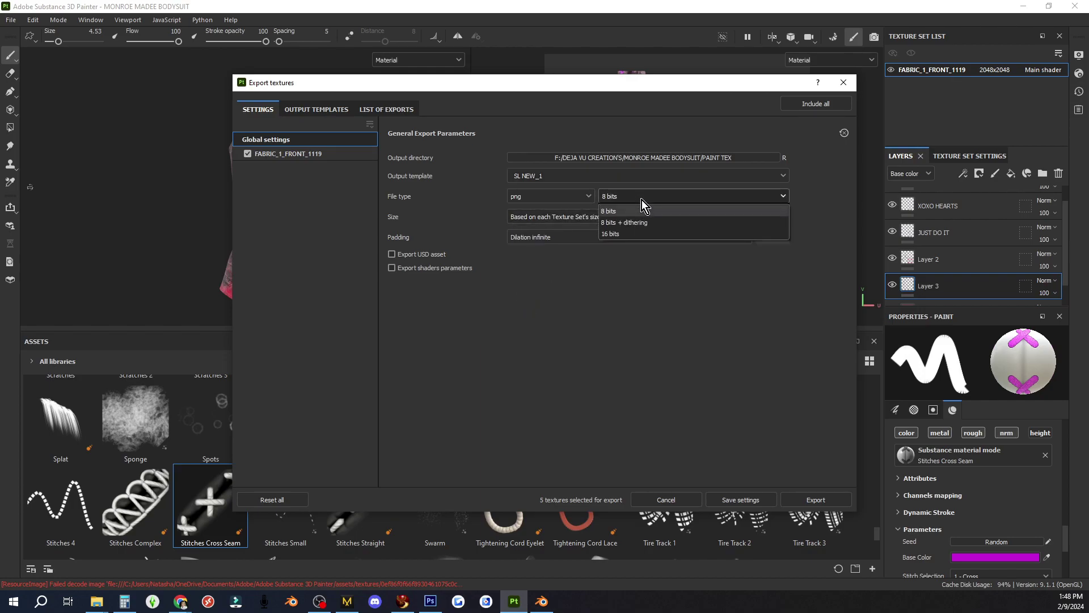
left_click(620, 235)
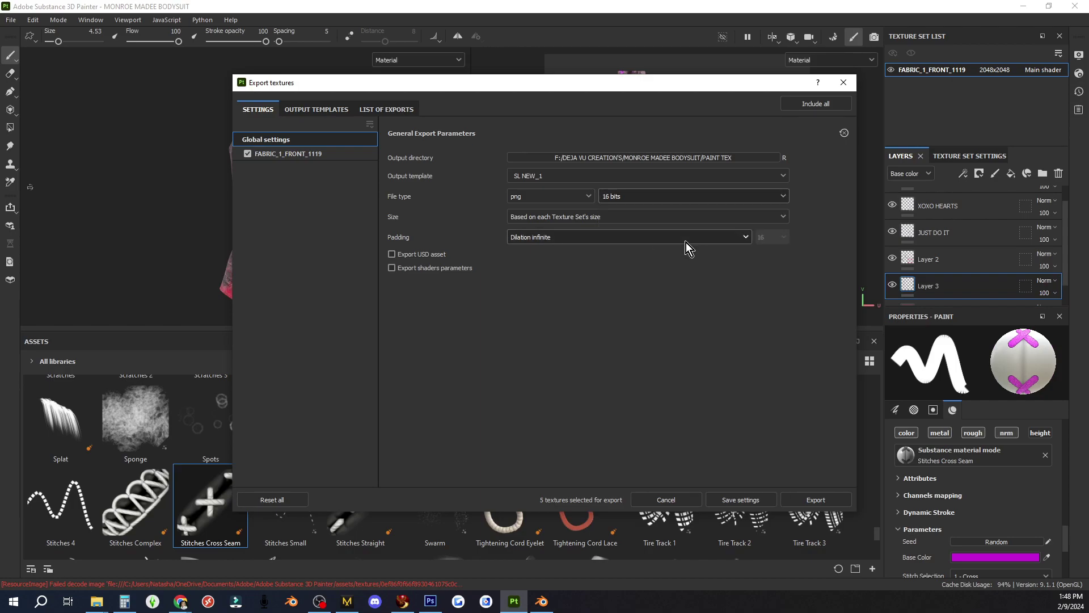
left_click(583, 239)
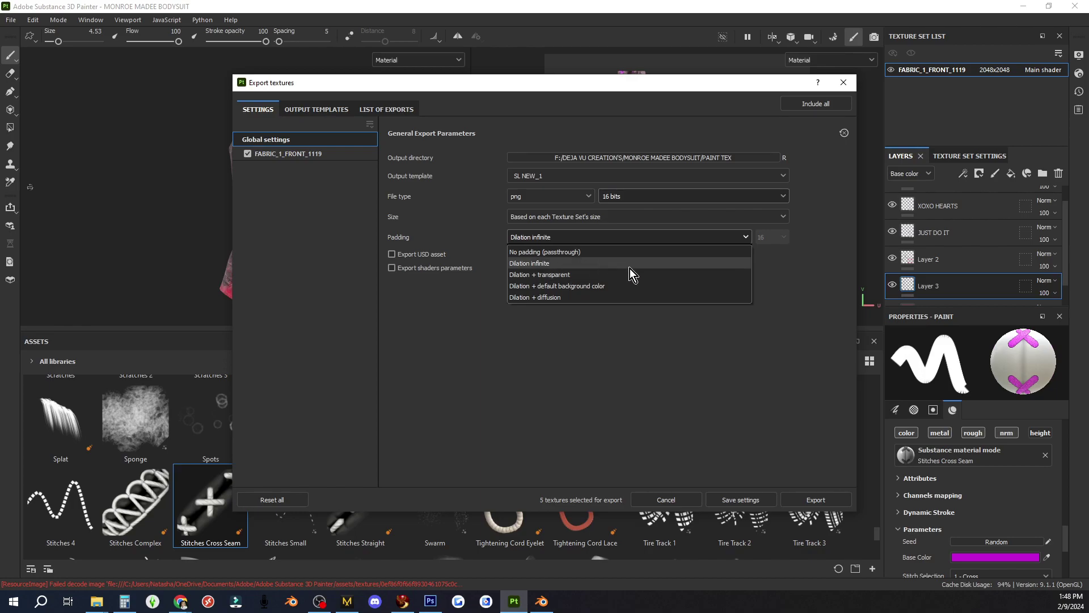
left_click(774, 281)
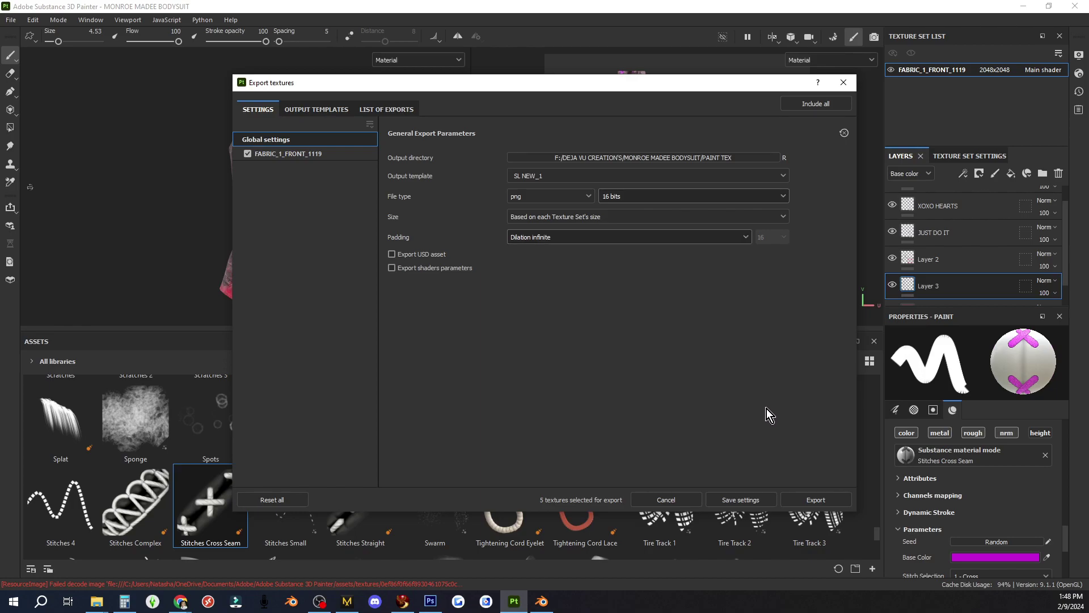
- Export the textures and open the PAINT TEX output folder inside MONROE MADEE BODYSUIT in File Explorer
left_click(819, 502)
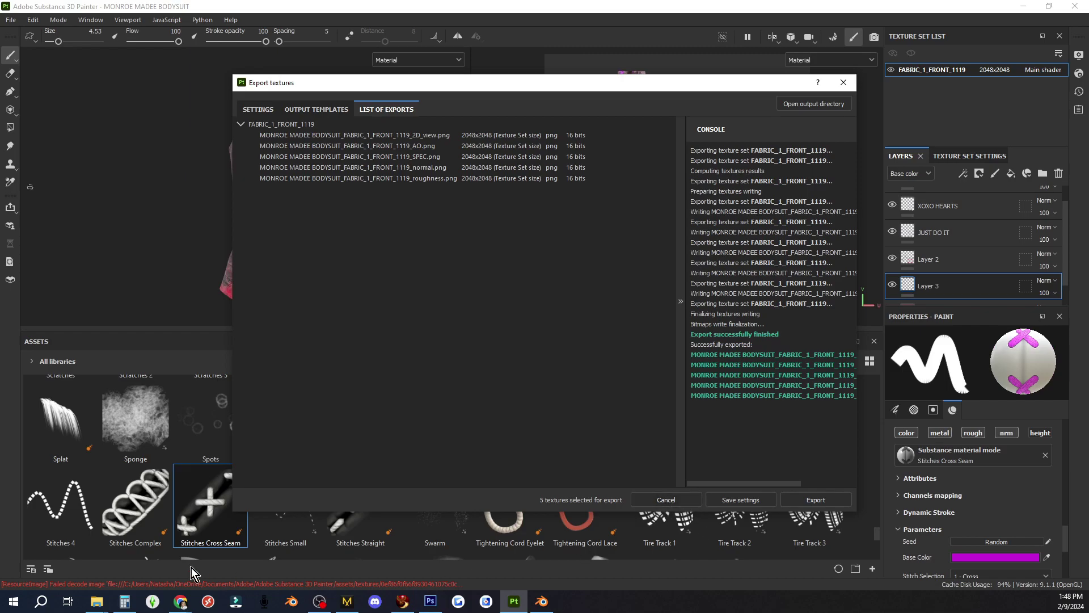
mouse_move(98, 600)
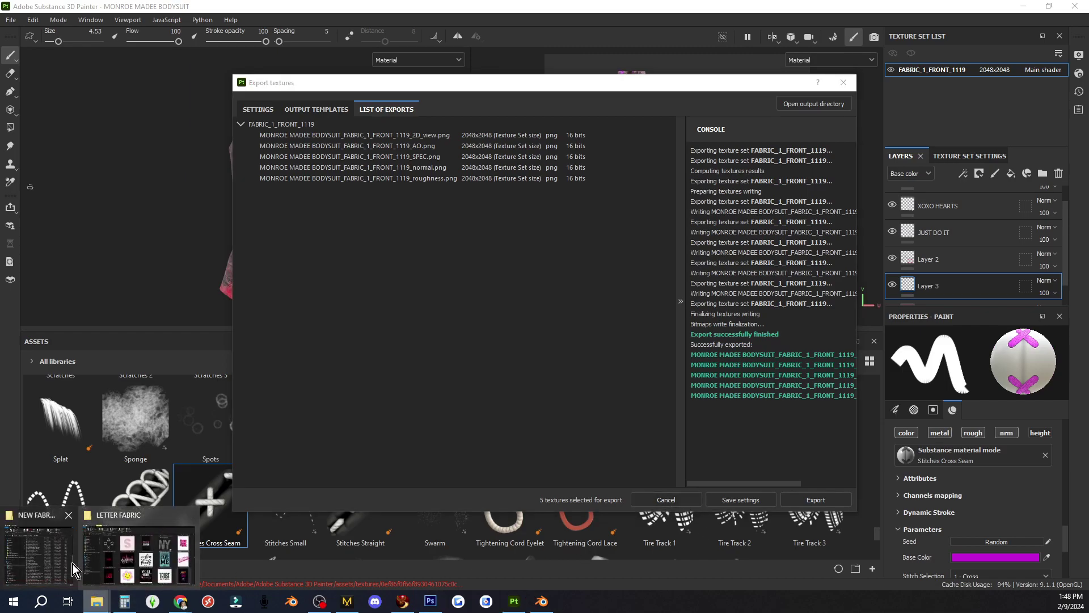
mouse_move(70, 563)
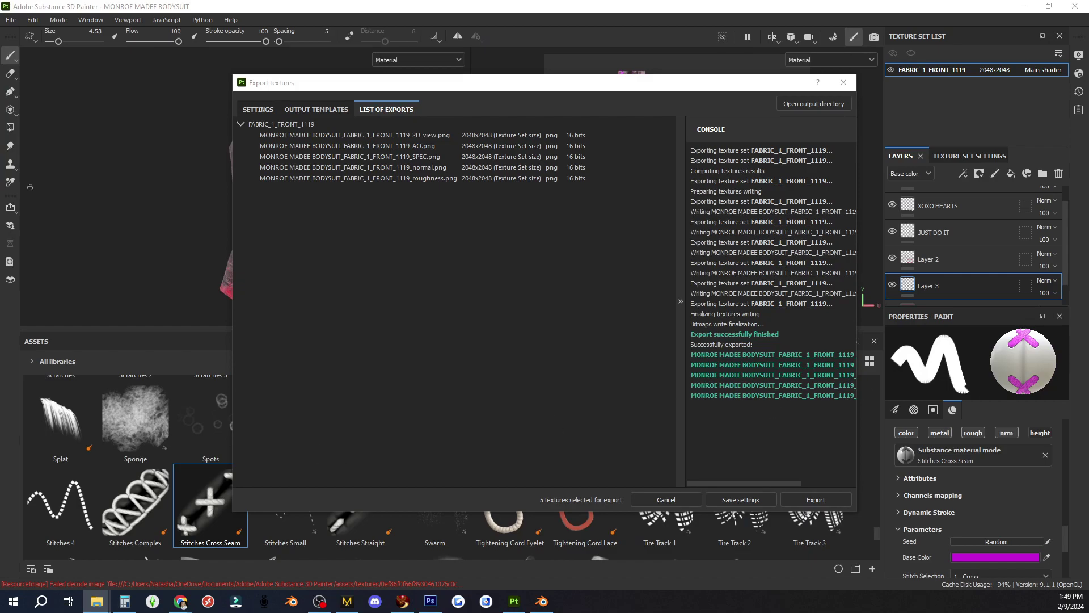
left_click_drag(1088, 111, 445, 18)
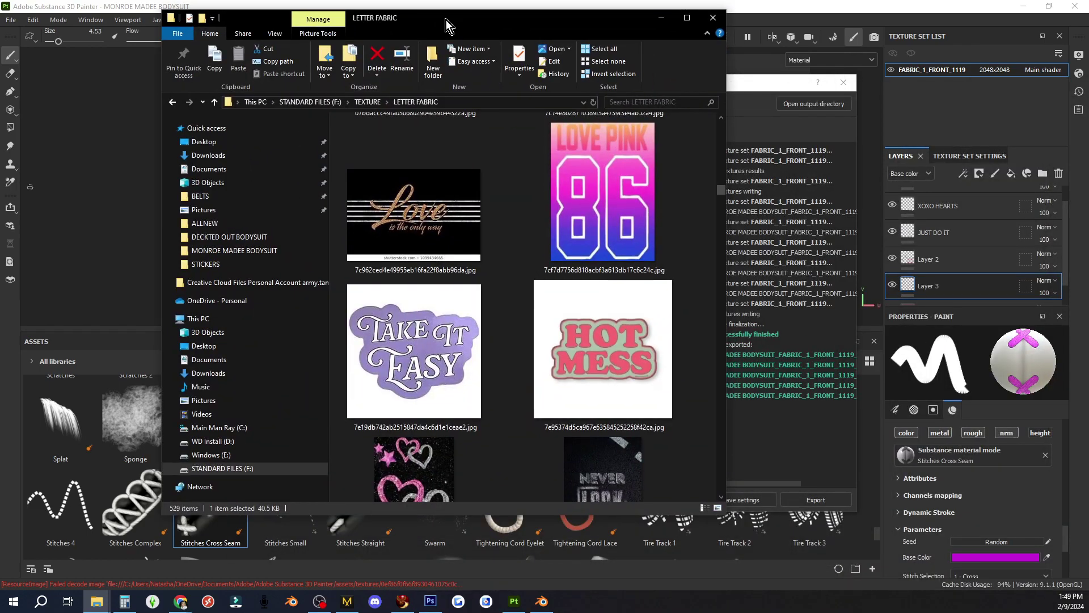
left_click(687, 17)
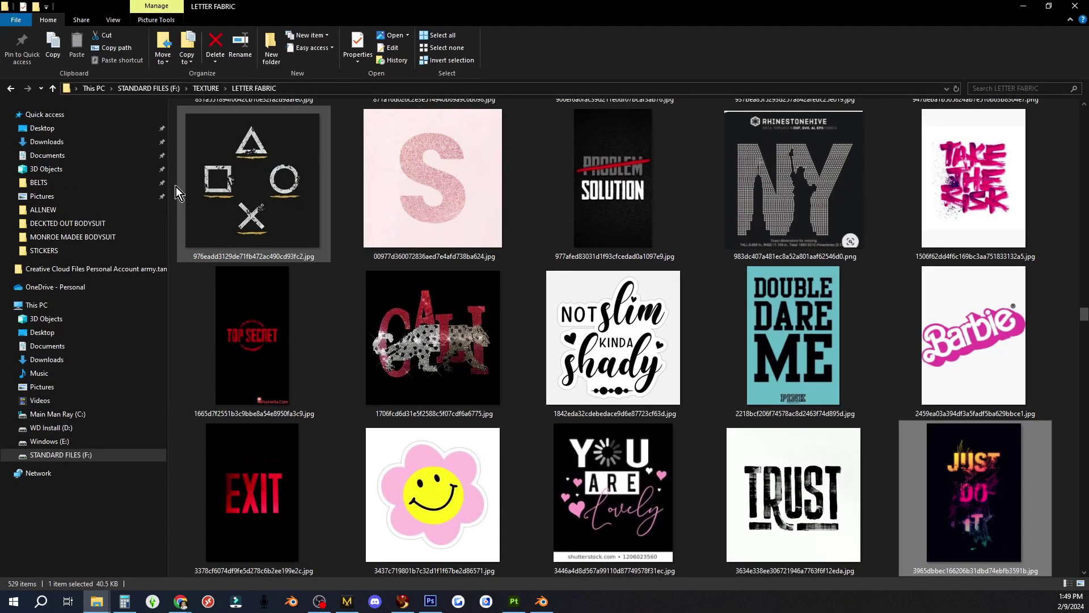
left_click(68, 237)
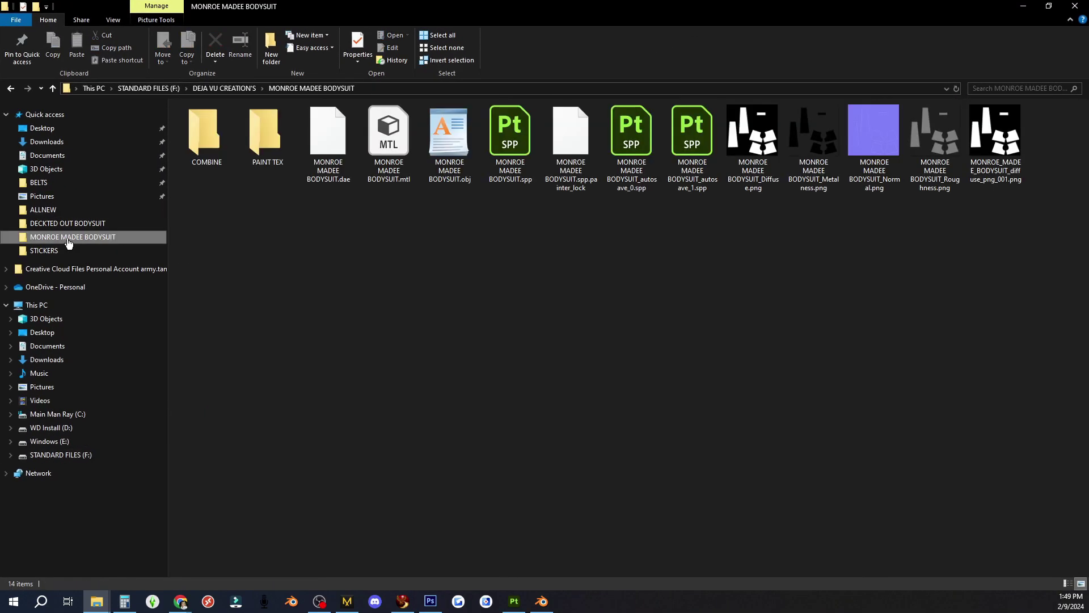
double_click(260, 149)
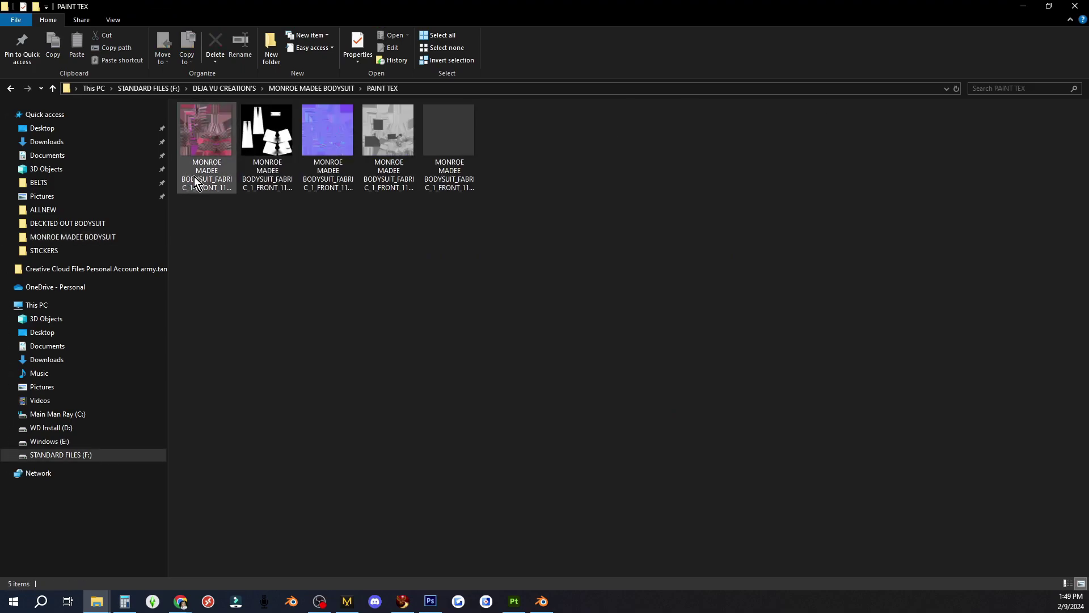
- View the exported 2D_view texture image, close it and move the reduced folder window out of the way
double_click(207, 135)
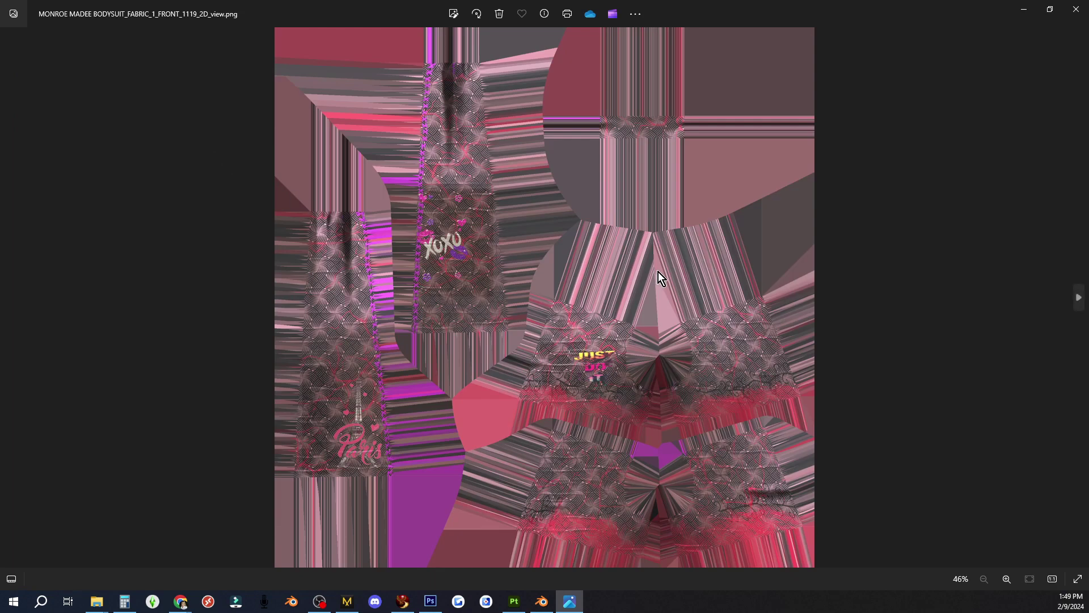
left_click(1077, 13)
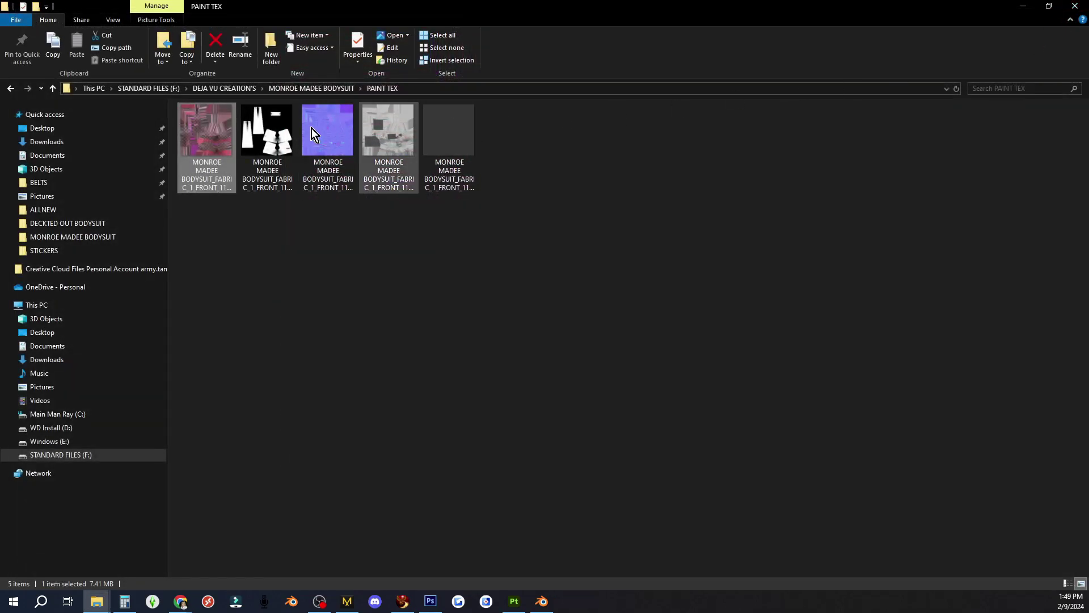
double_click(944, 11)
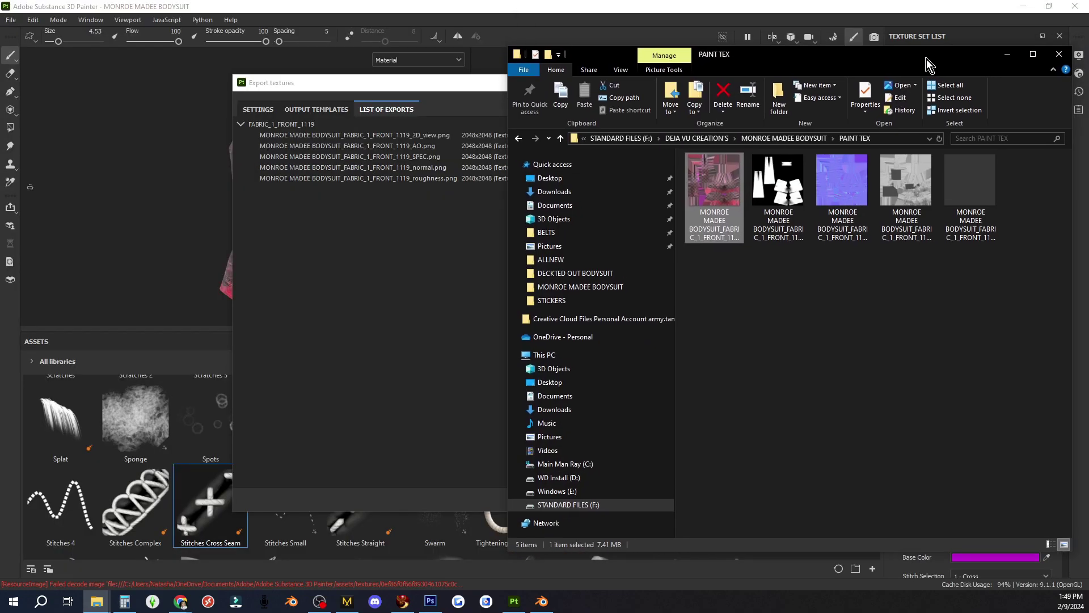
mouse_move(927, 59)
left_mouse_down()
mouse_move(730, 55)
mouse_move(730, 113)
mouse_move(10, 107)
left_mouse_up()
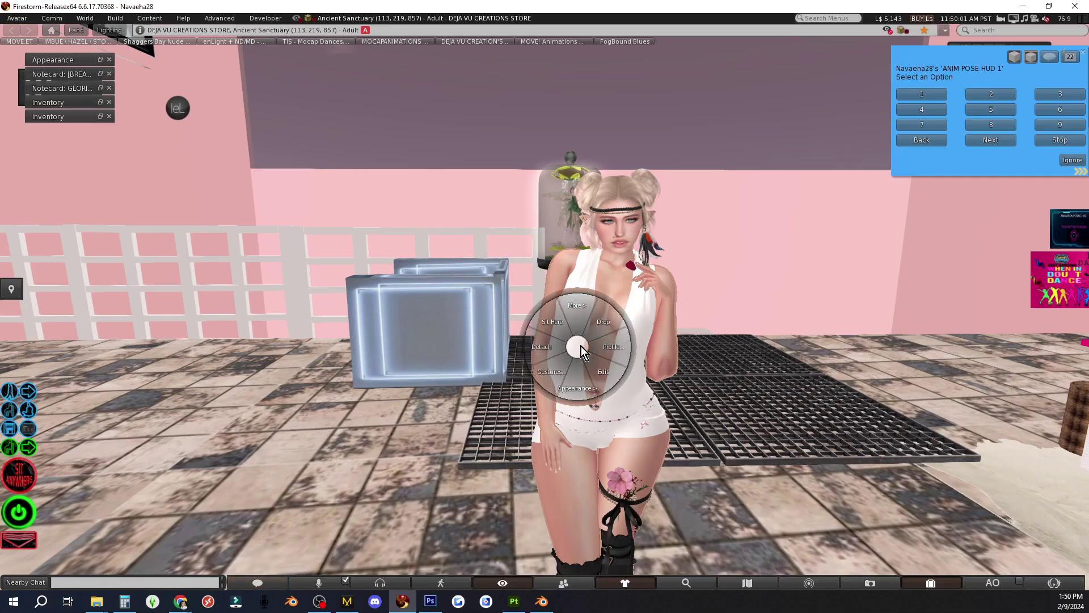
- In Firestorm, open the worn MONROE_MADEE_BODYSUIT object for editing from the recent inventory items
left_click(603, 378)
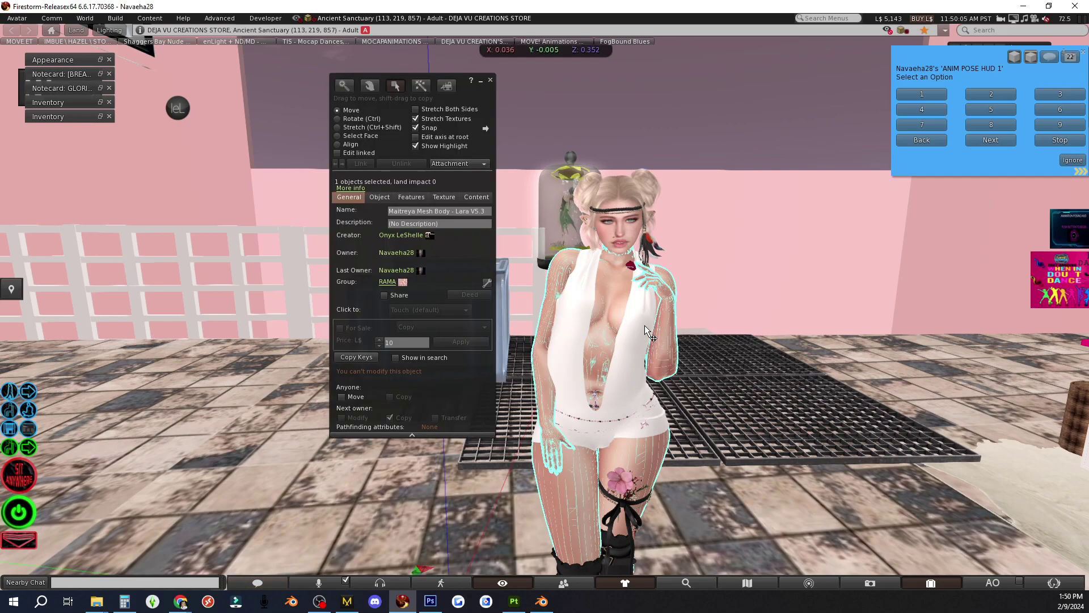
left_click(490, 80)
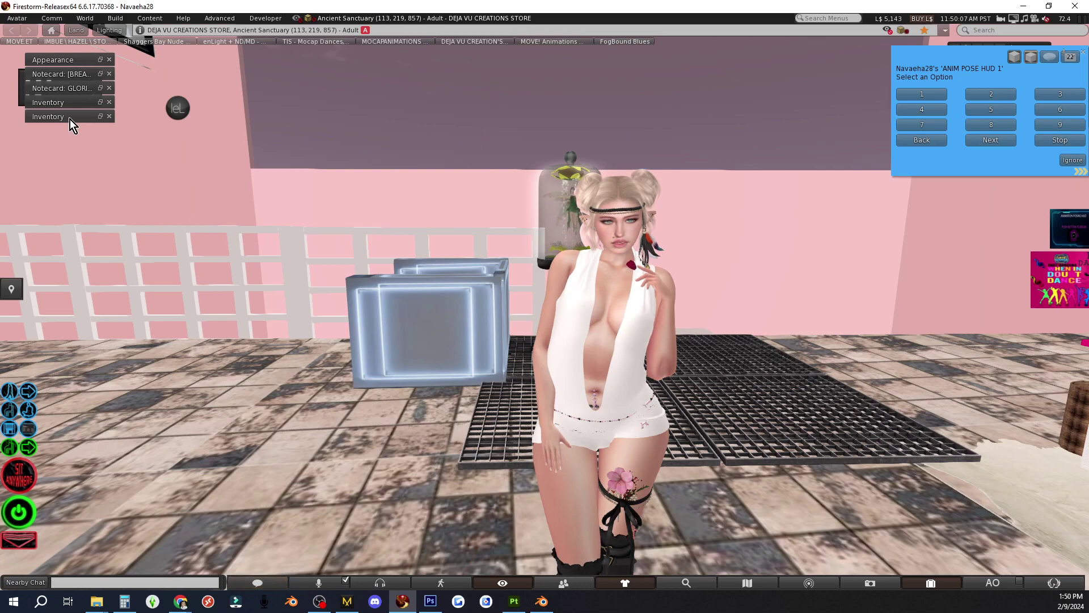
left_click(99, 117)
right_click(226, 358)
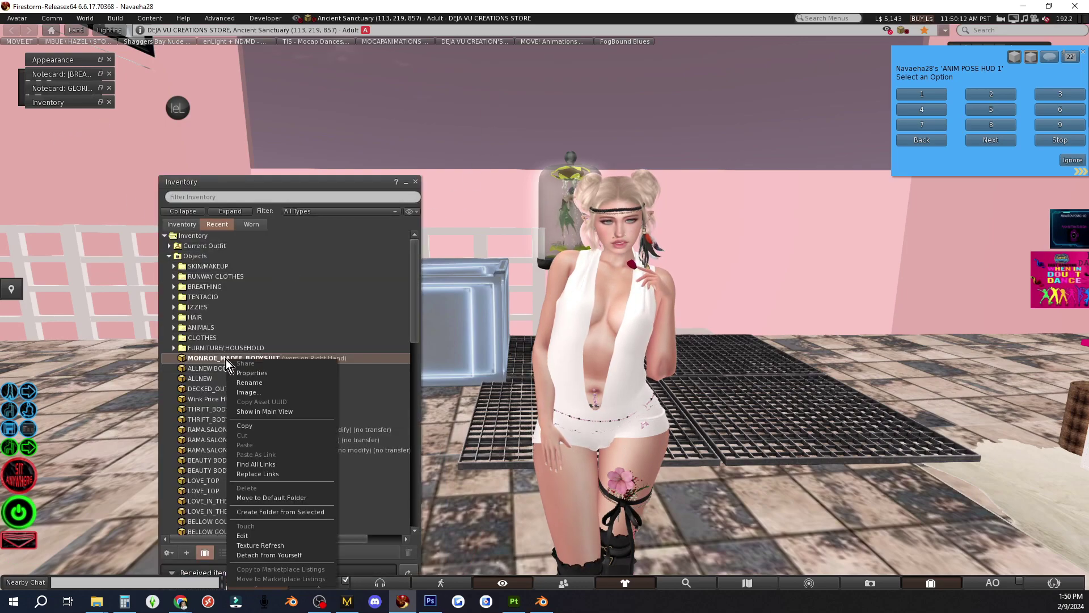
left_click(244, 536)
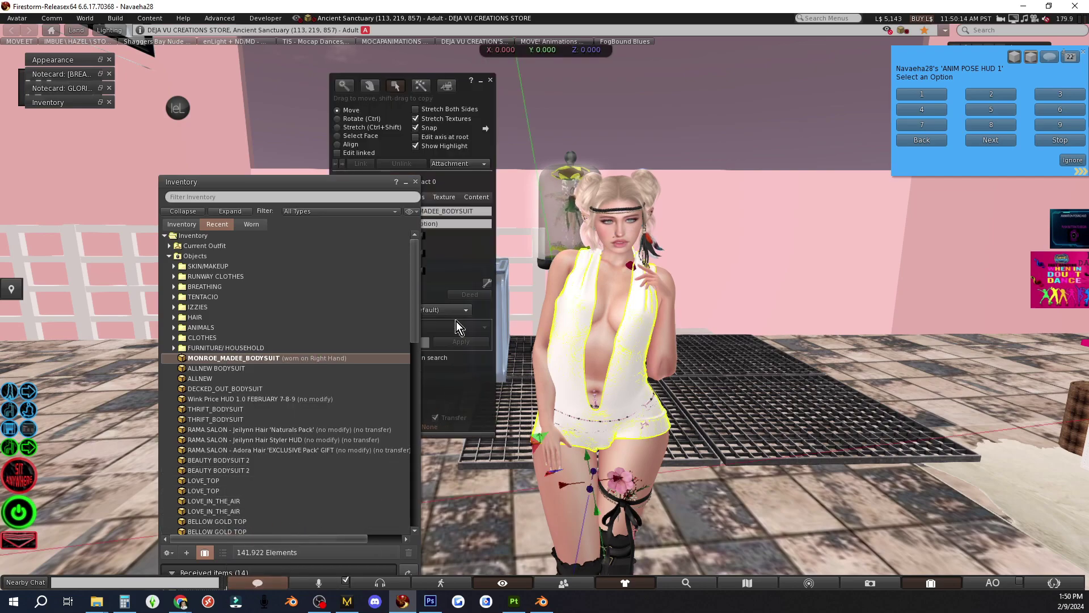
left_click(406, 183)
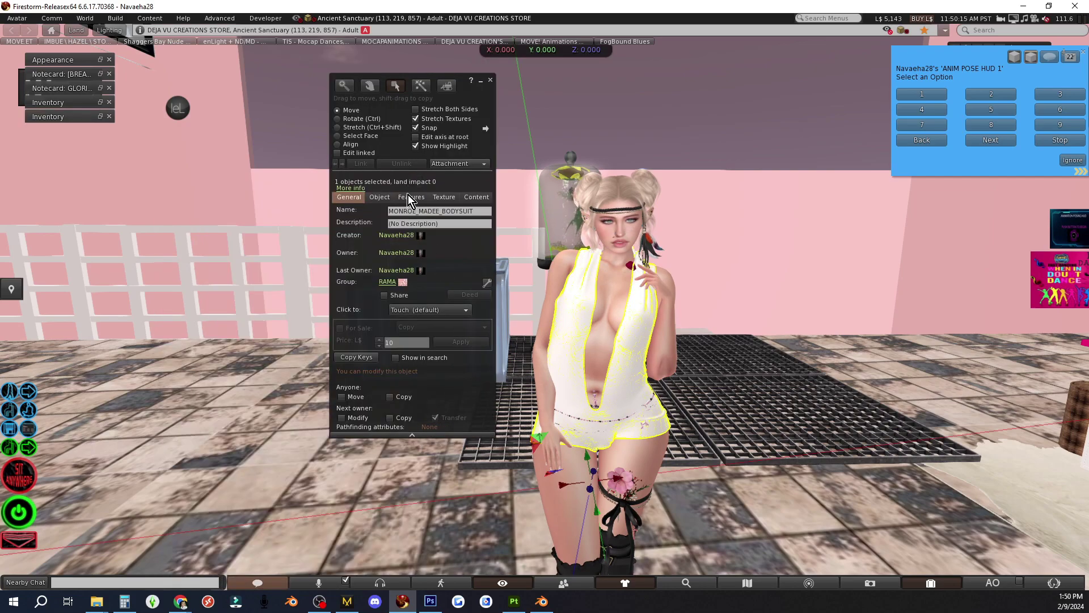
- Add the exported 2D_view image as a local texture and apply it as the bodysuit's diffuse texture
left_click(453, 198)
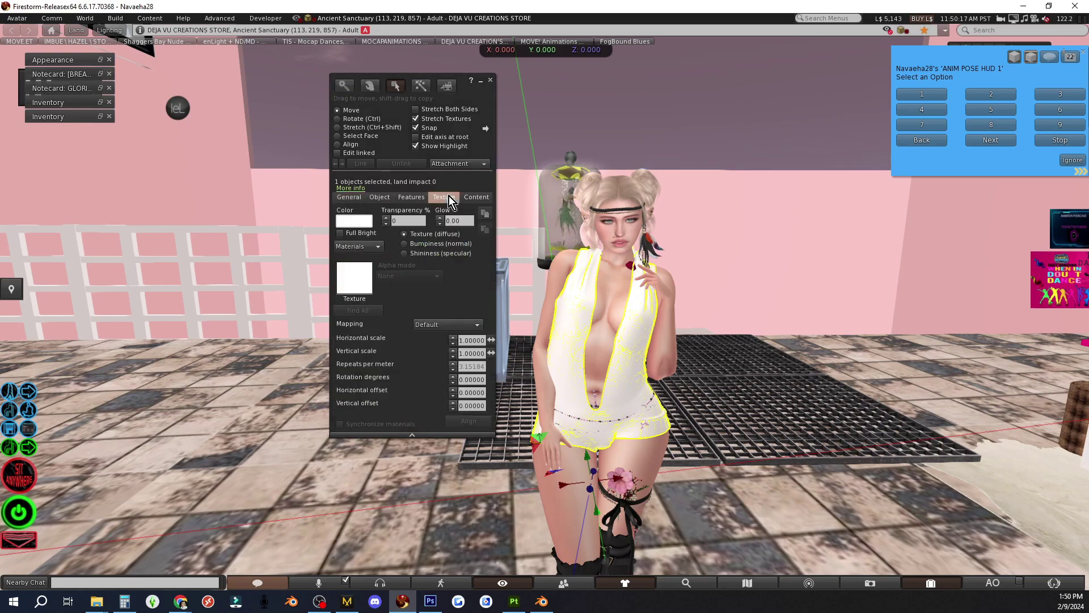
left_click(352, 279)
left_click(541, 191)
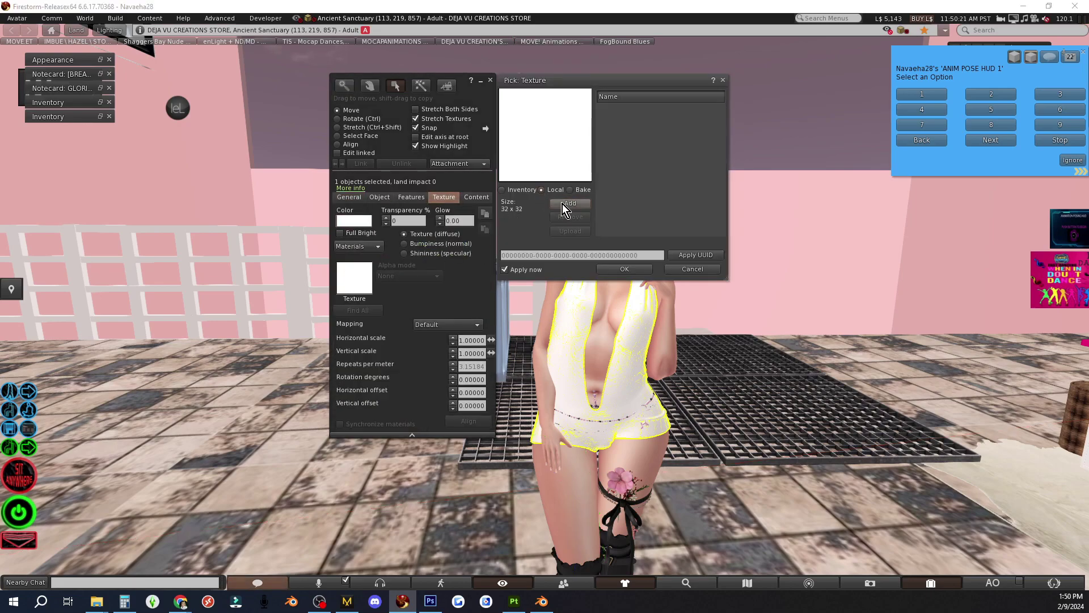
left_click(563, 203)
double_click(253, 96)
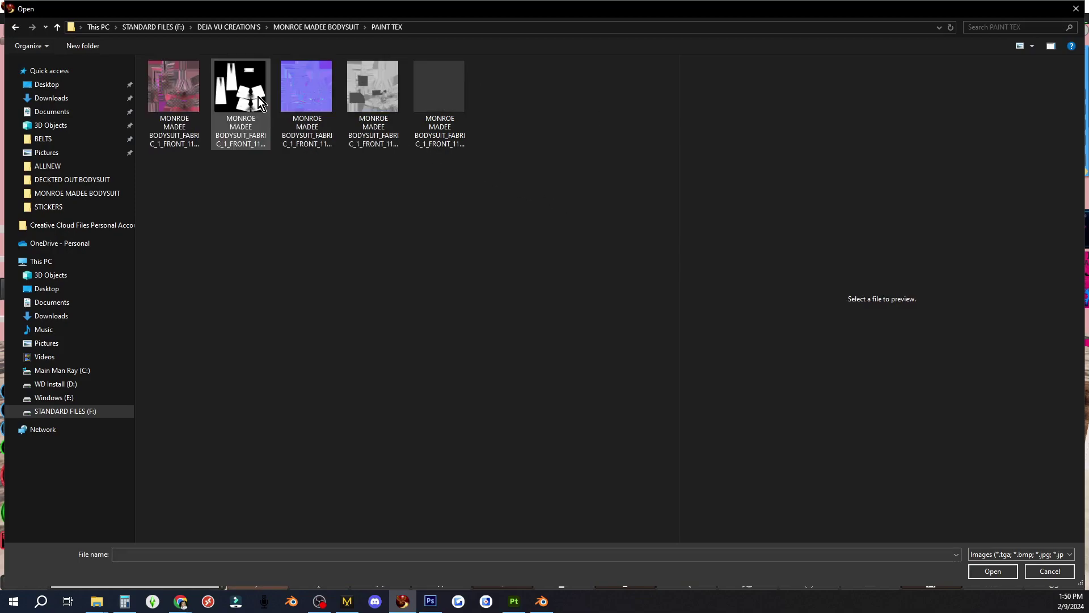
double_click(181, 92)
left_click(636, 109)
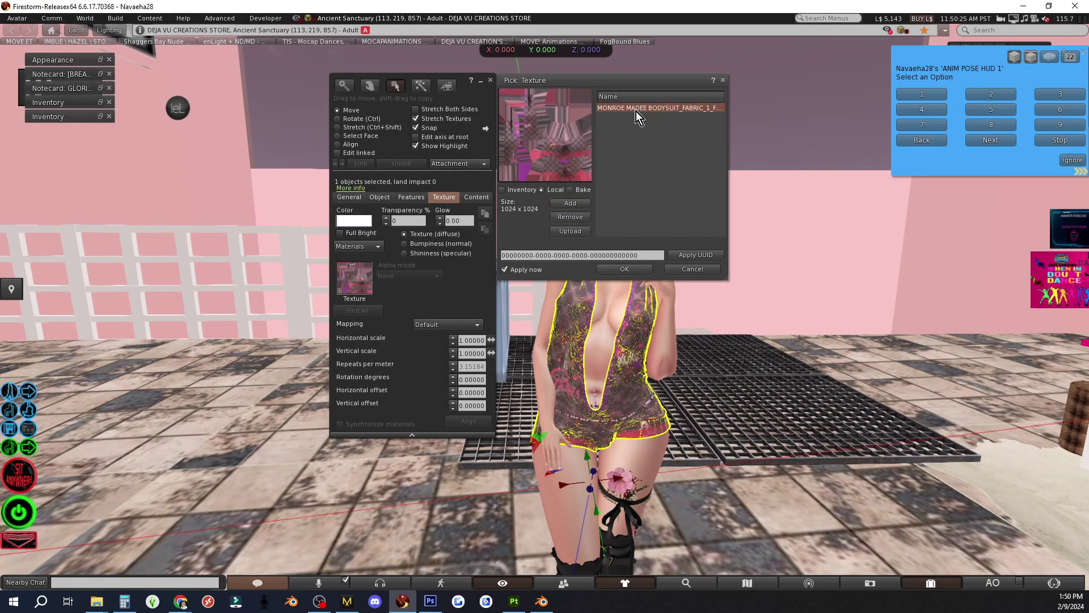
left_click(624, 269)
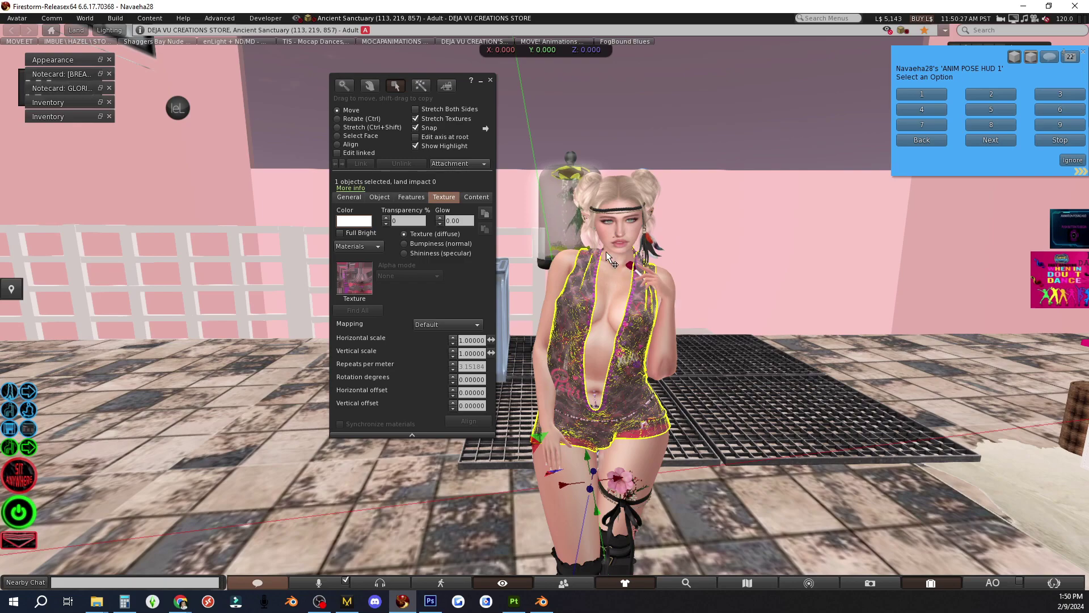
- Add the 2D_view image as another local texture and apply it as the bodysuit's shininess (specular) map
left_click(404, 254)
left_click(355, 277)
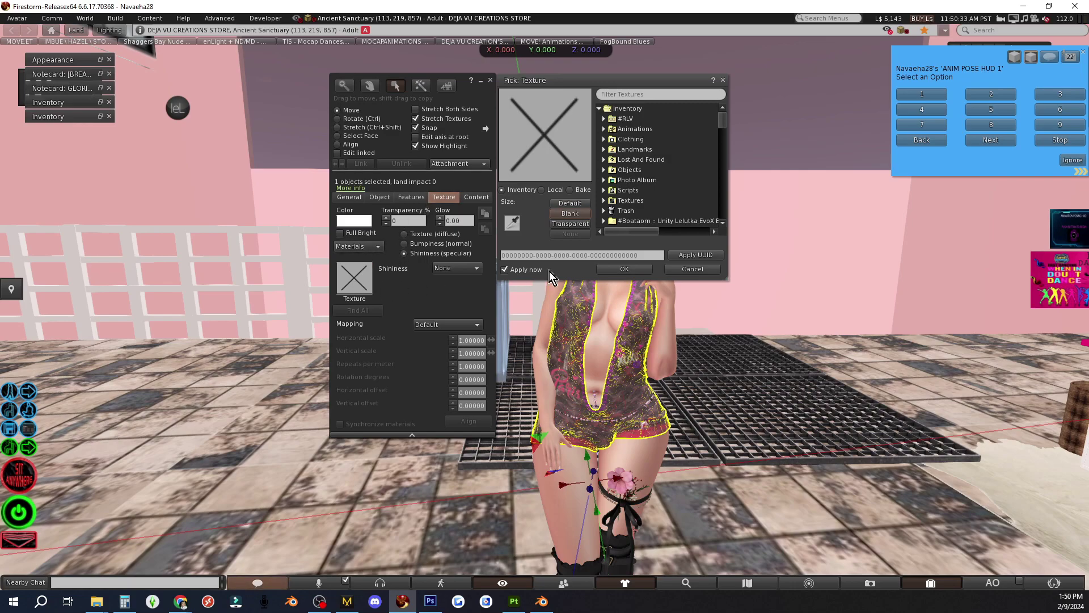
left_click(544, 190)
left_click(567, 204)
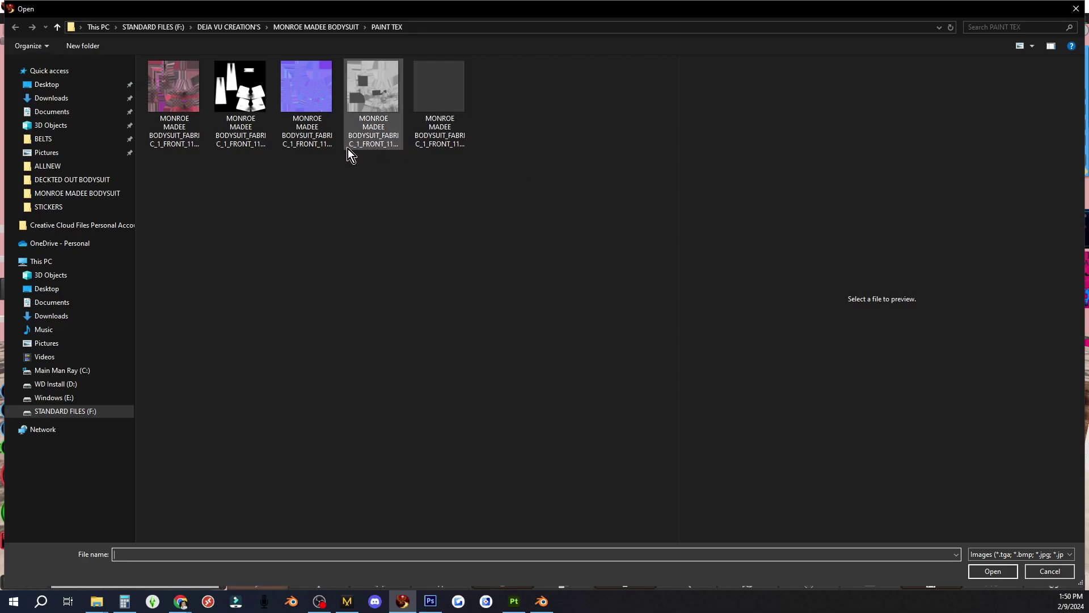
double_click(182, 93)
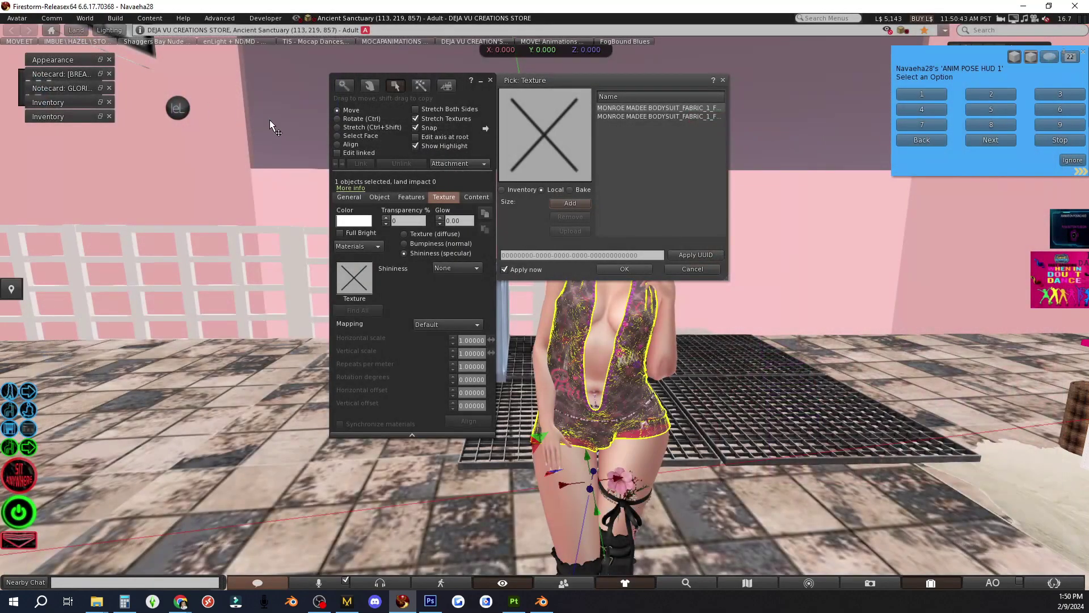
left_click(610, 117)
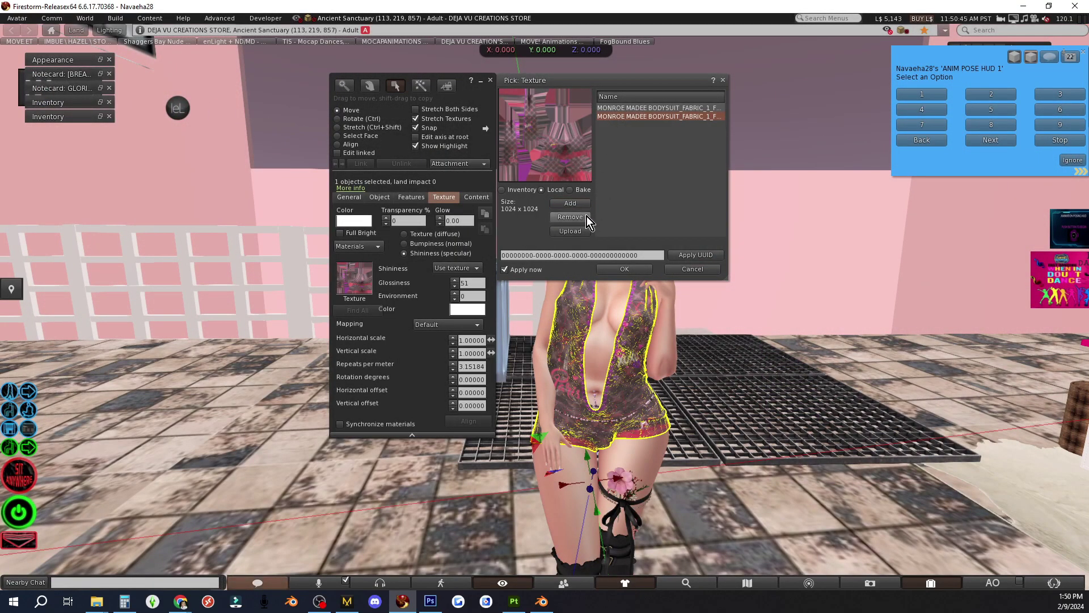
left_click(623, 268)
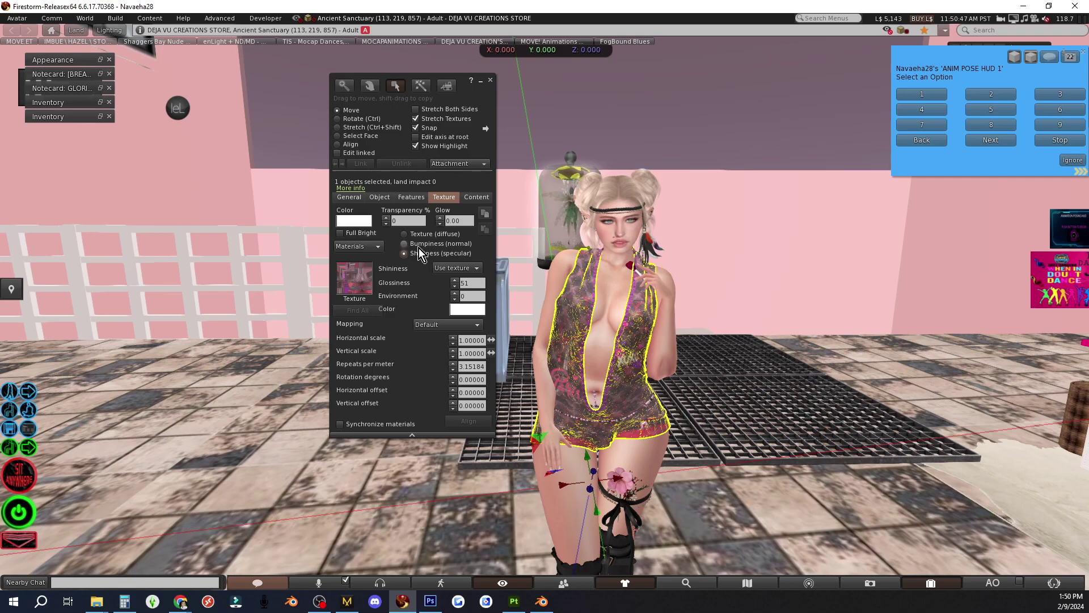
- Add the exported normal map as a local texture and apply it as the bodysuit's bumpiness (normal) map
left_click(403, 244)
left_click(367, 273)
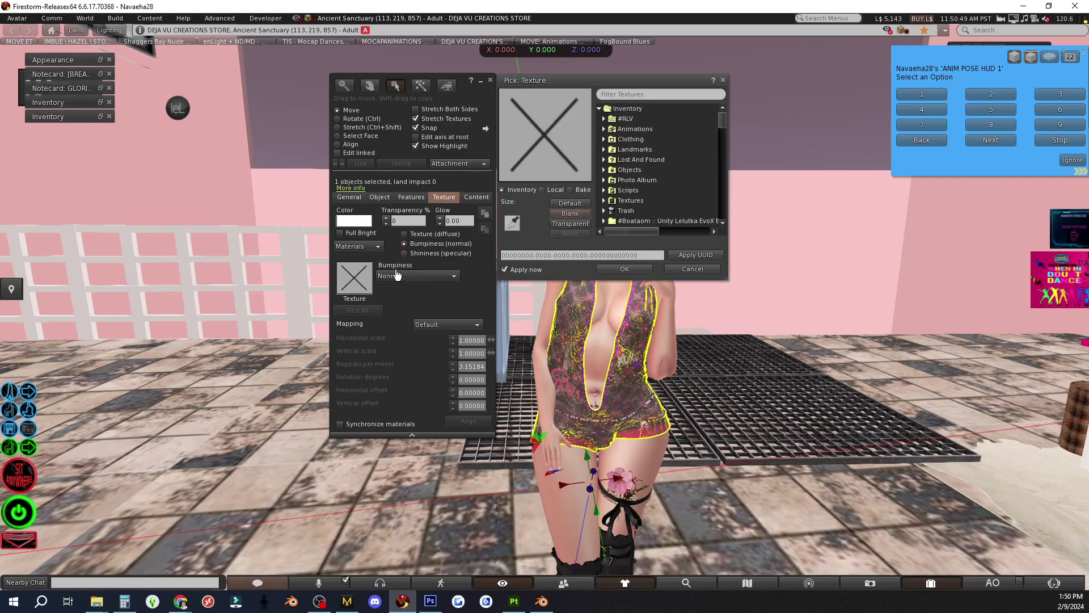
left_click(545, 190)
left_click(565, 205)
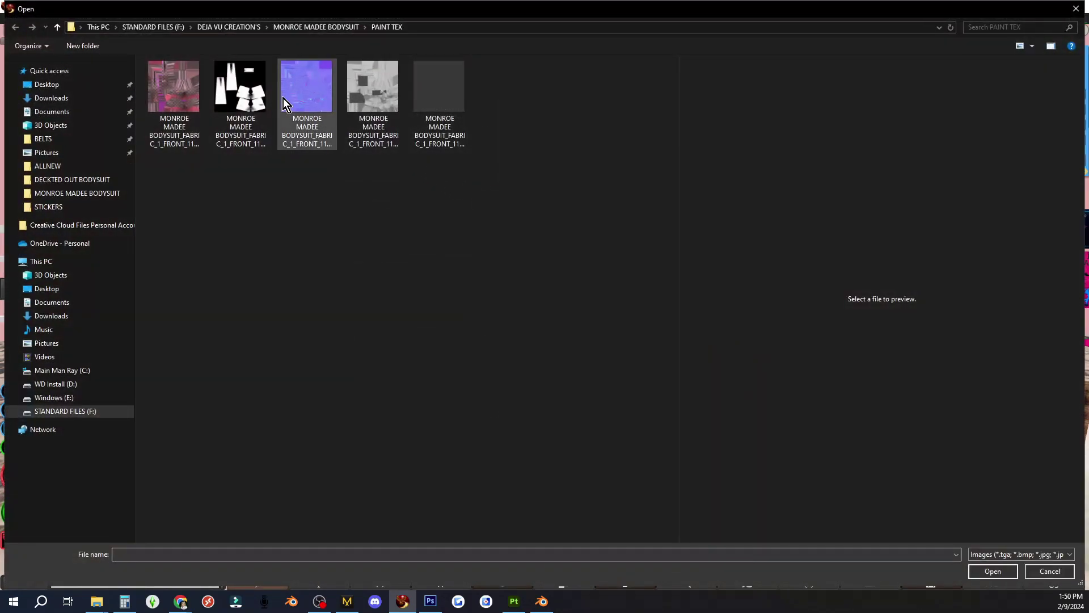
double_click(283, 98)
left_click(625, 124)
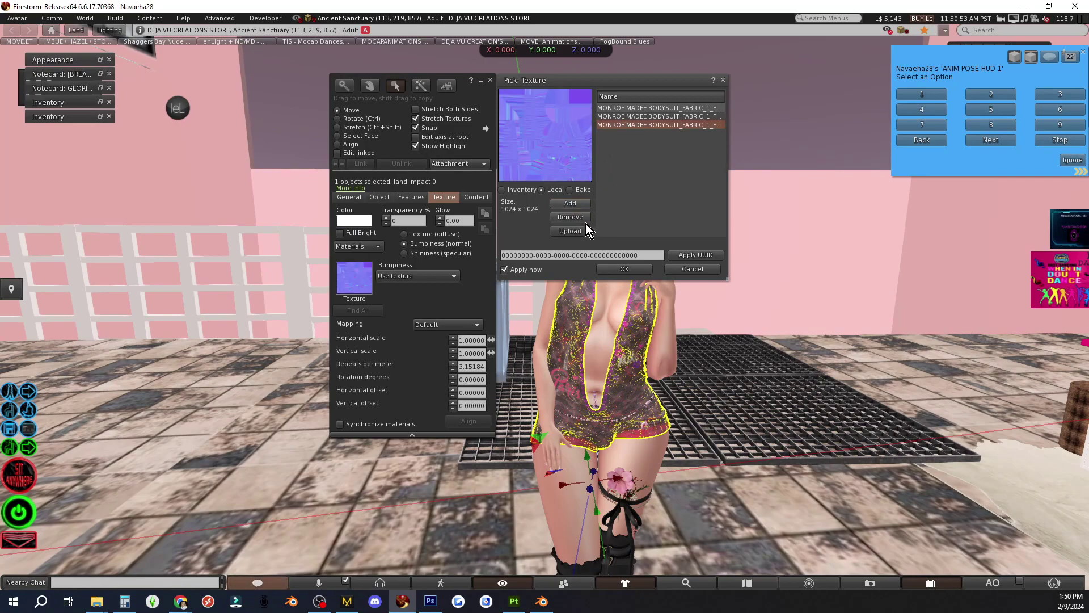
left_click(625, 269)
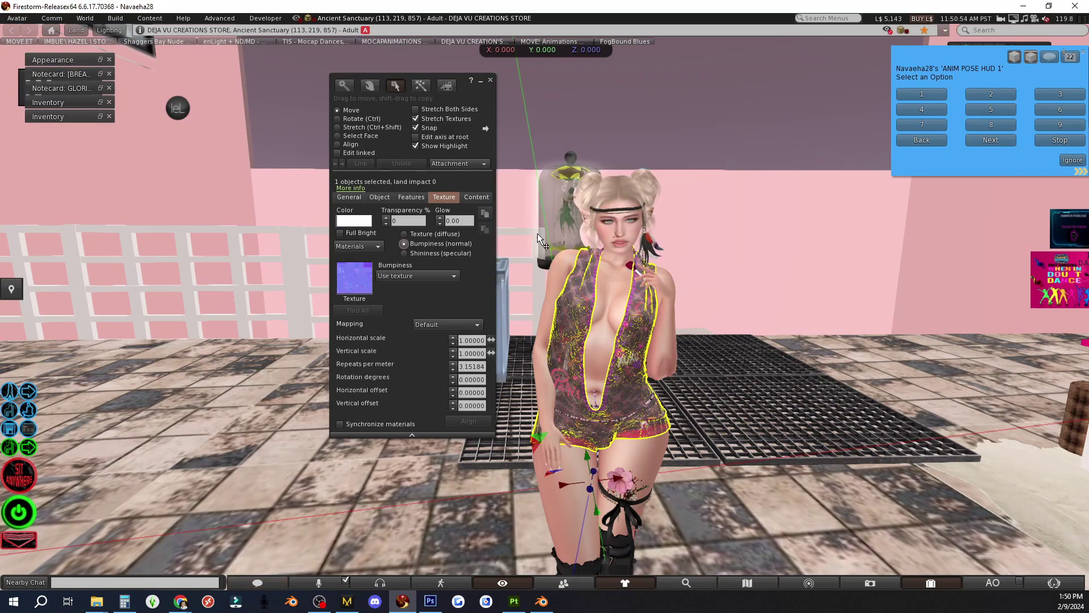
- Close the object editor and inspect the textured bodysuit on the avatar up close and from farther away
left_click(490, 81)
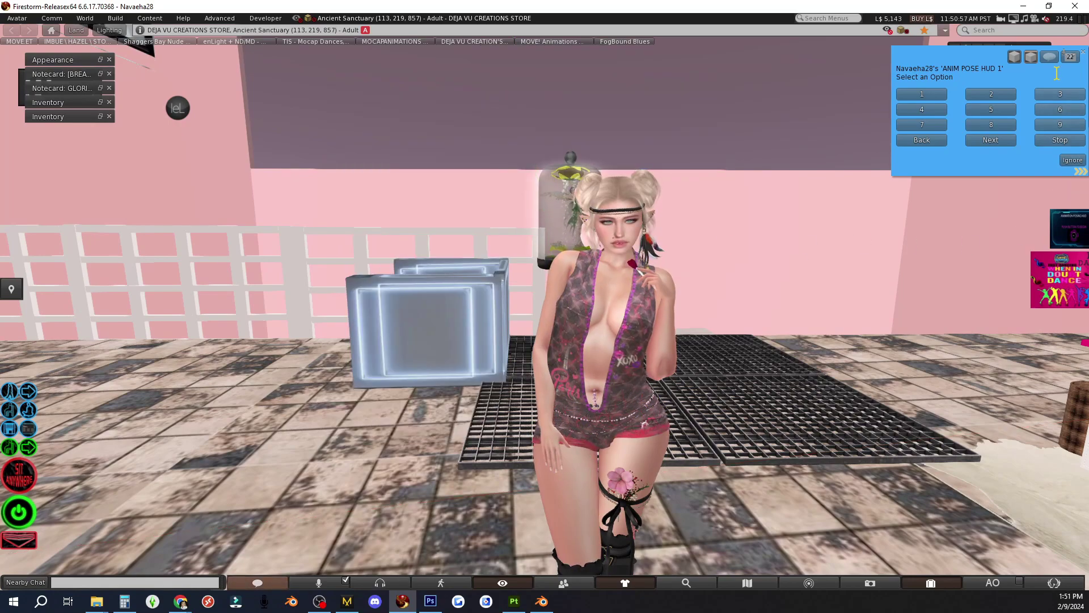
scroll(730, 256, "up", 6)
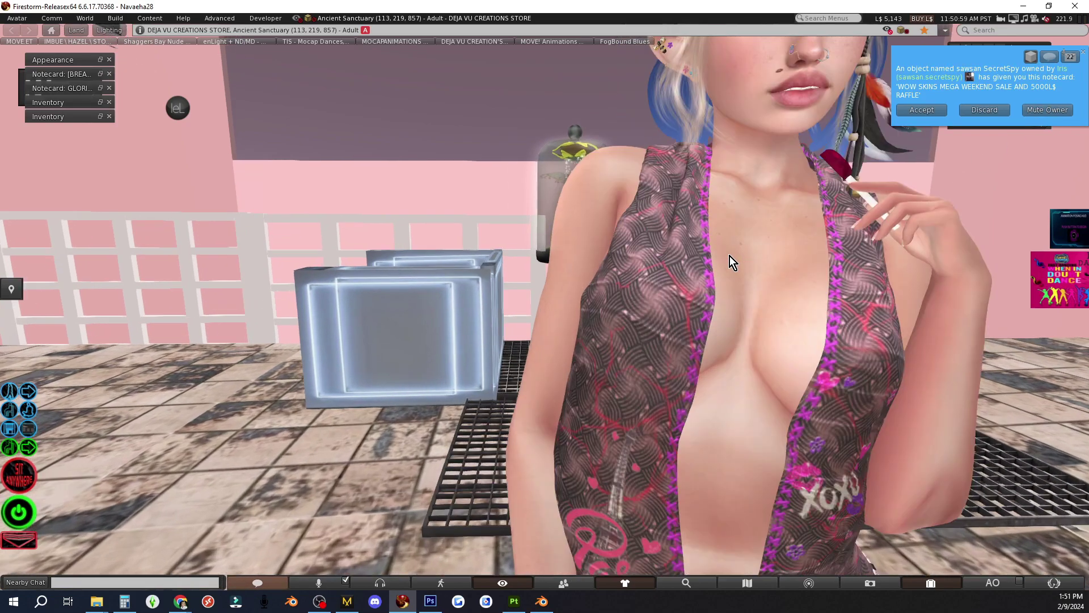
scroll(730, 256, "down", 5)
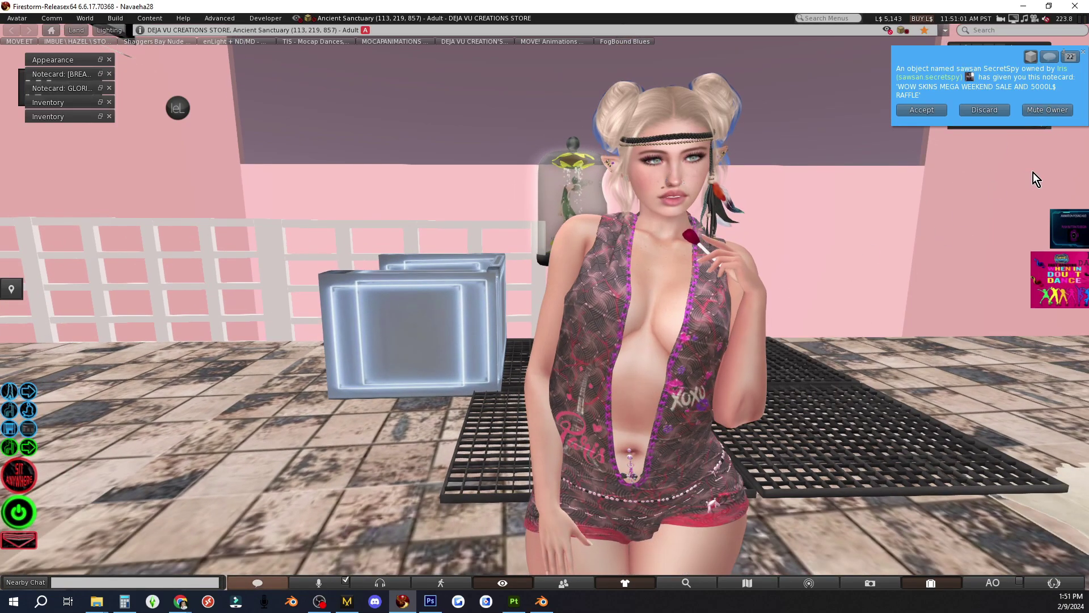
- Dismiss the notifications and minimize the WOW SKINS notecard to clear the view of the bodysuit
left_click(1085, 54)
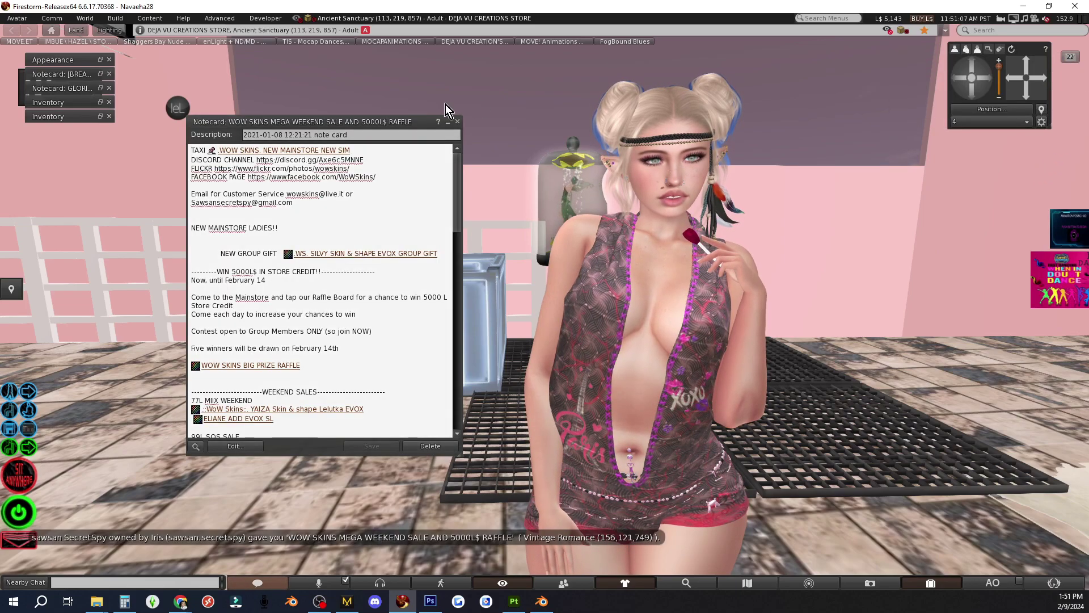
left_click(450, 123)
left_click(1027, 95)
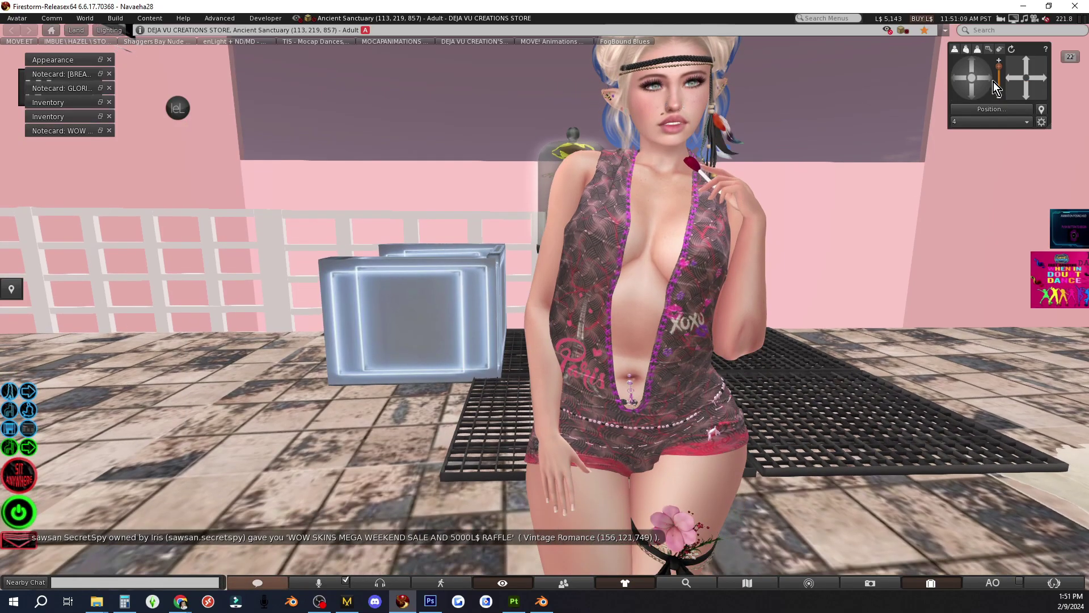
- Inspect the textured bodysuit from the front, side and back of the avatar, up close and from farther away
left_click(989, 80)
left_click_drag(990, 85, 983, 89)
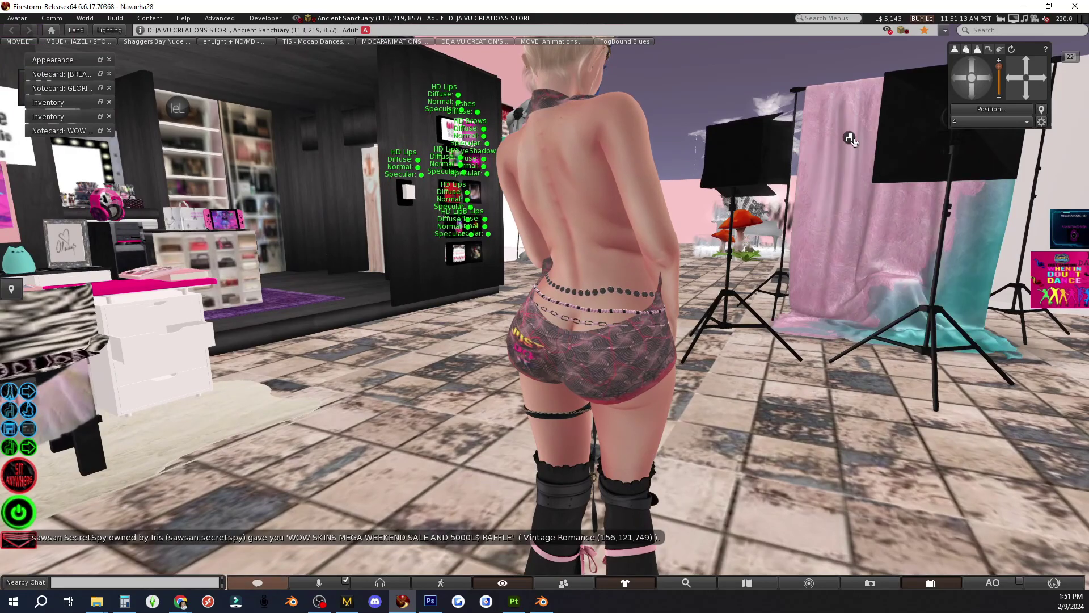
left_click(984, 80)
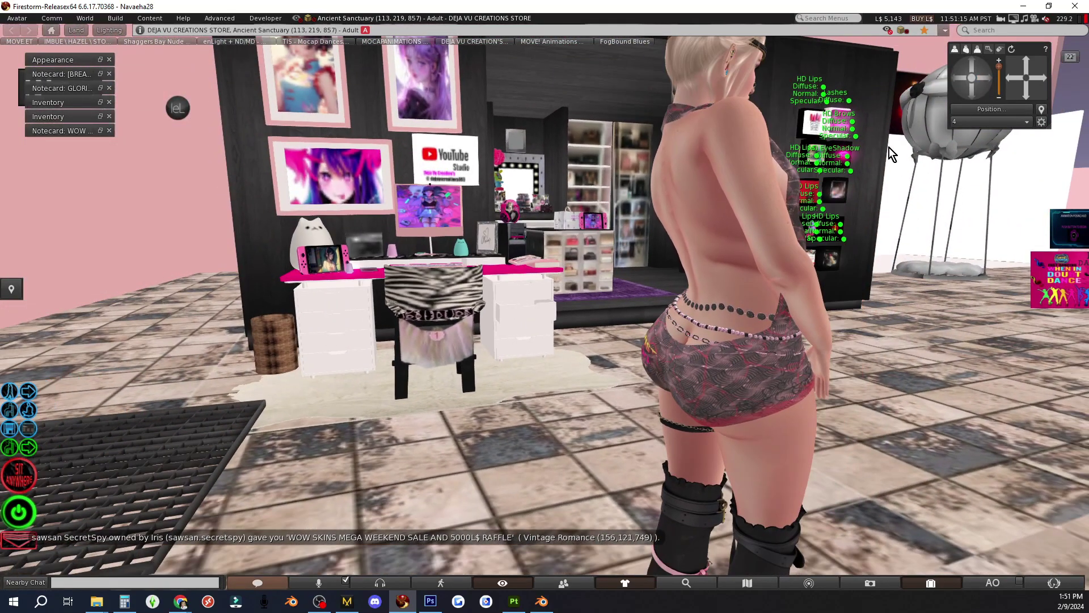
left_click(983, 83)
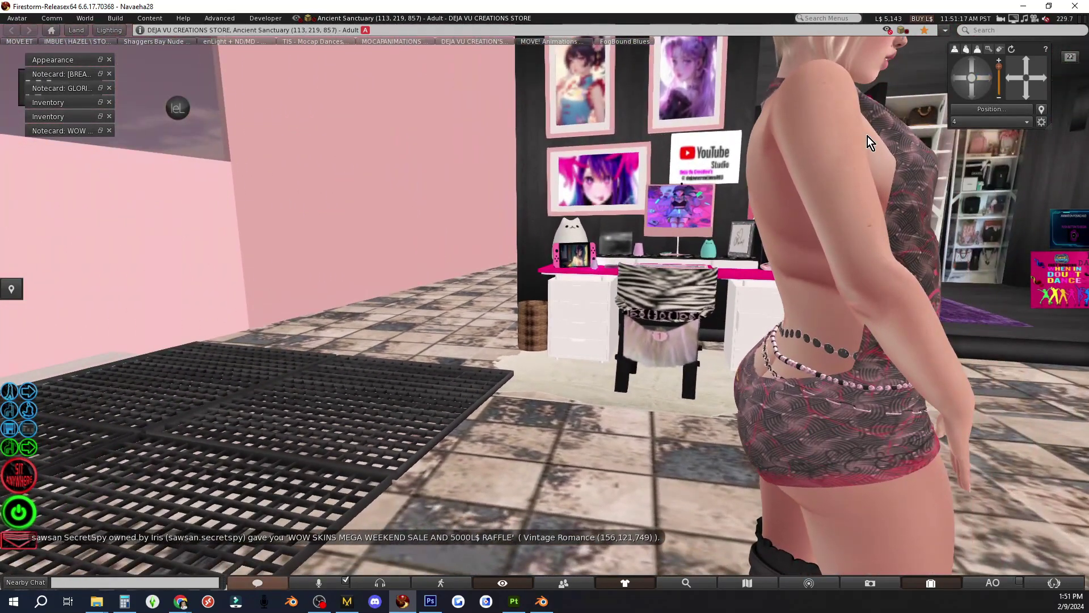
scroll(867, 132, "down", 2)
left_click(984, 82)
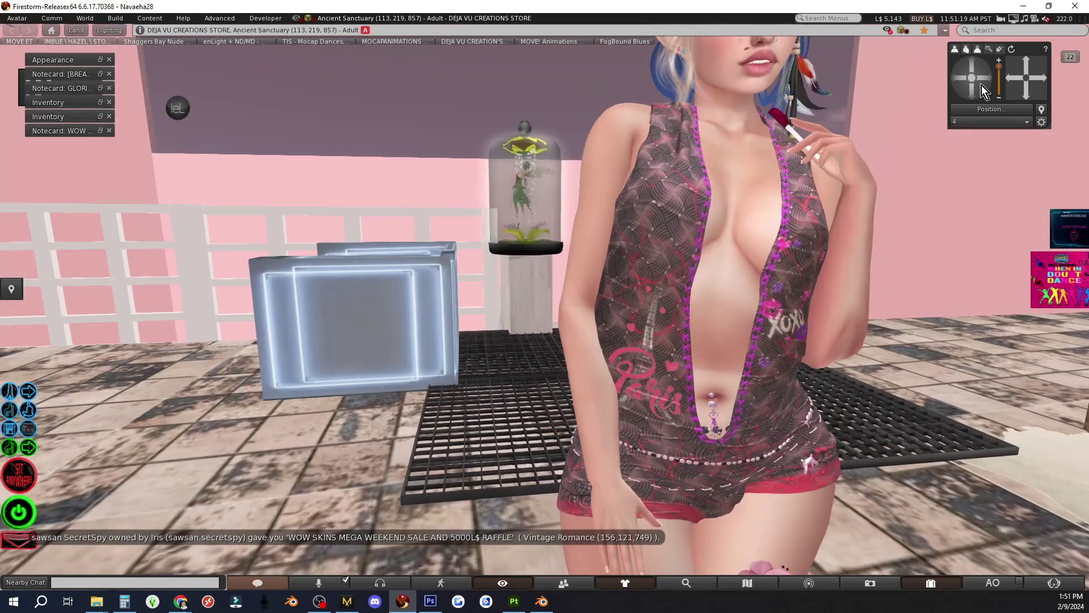
scroll(846, 145, "down", 4)
scroll(847, 145, "down", 4)
scroll(846, 145, "up", 6)
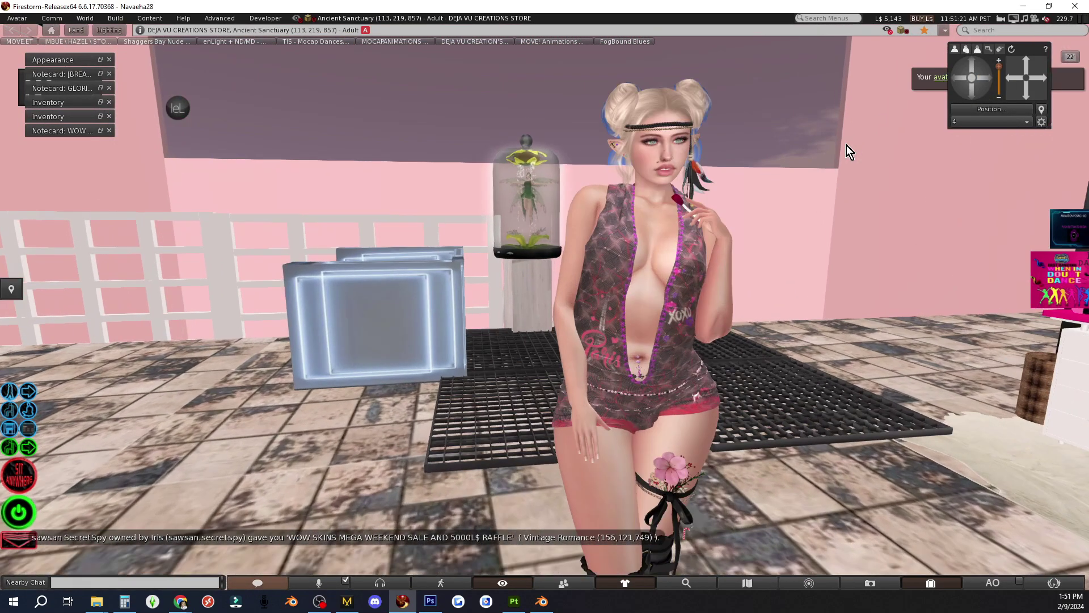
scroll(846, 145, "down", 2)
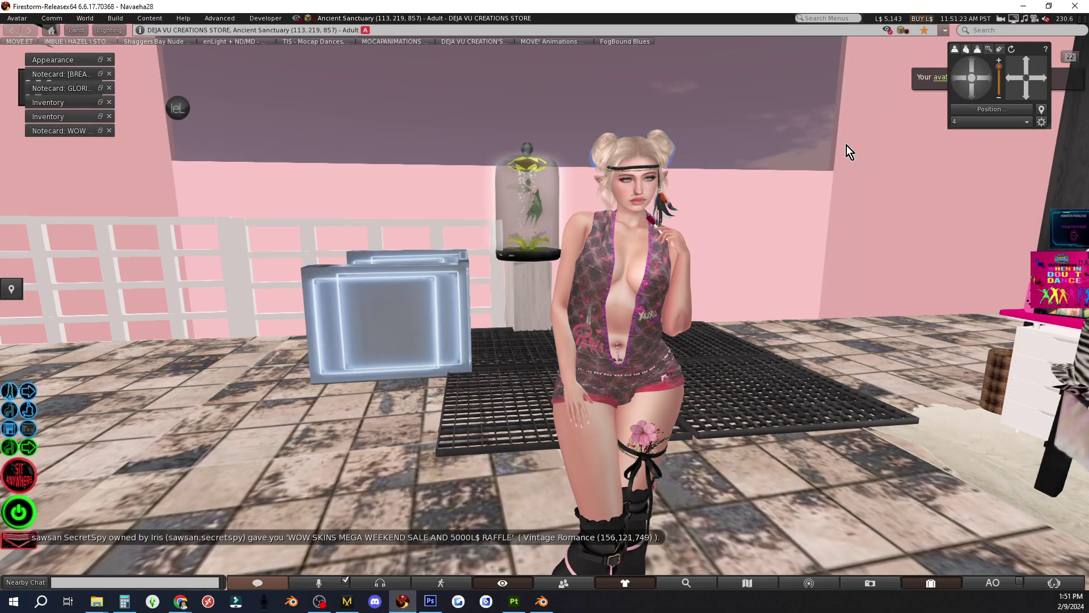
- Walk the avatar around the studio floor, turning to examine the bodysuit in motion from the back and front
key("Up")
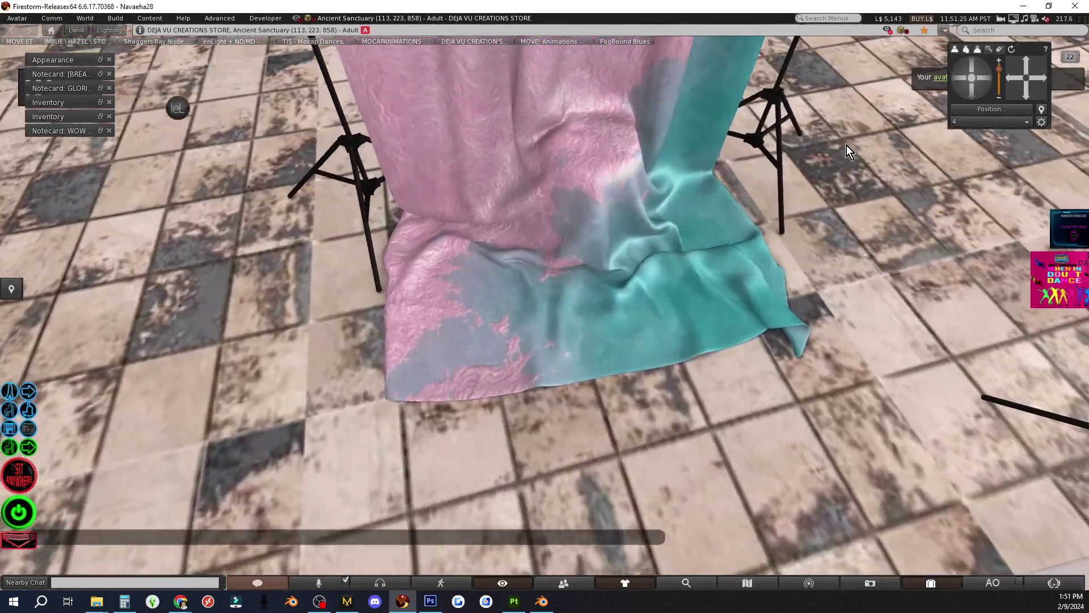
key("Right")
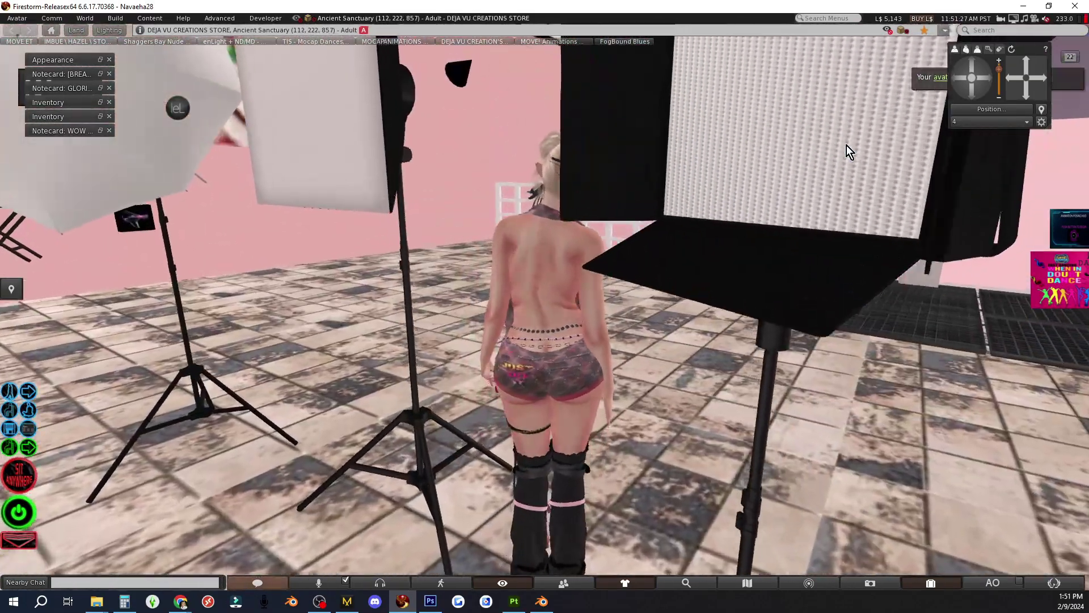
key("Up")
key("Up")
key("Up")
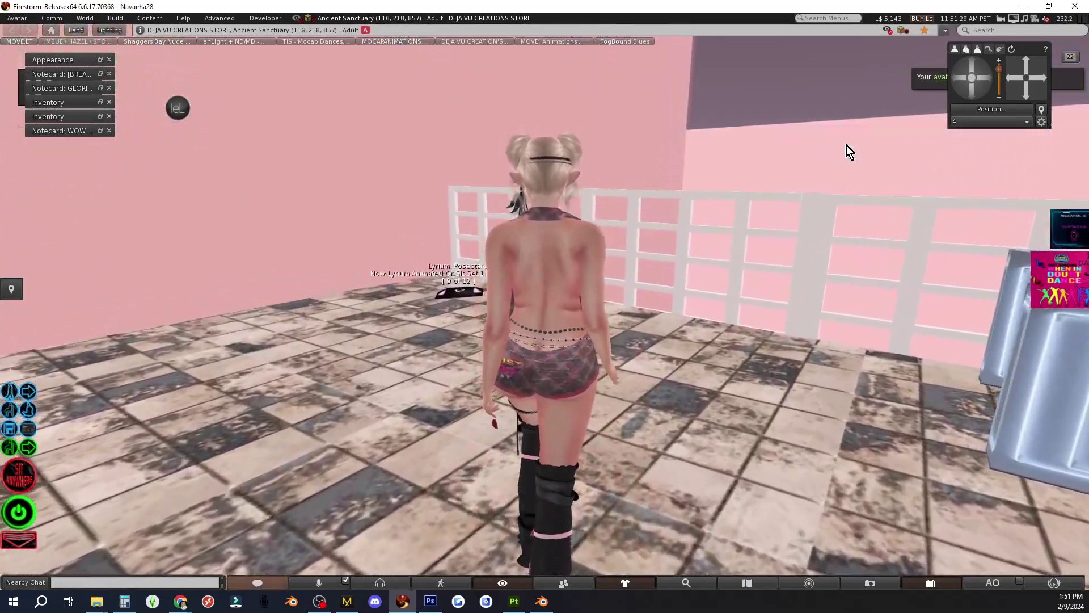
key("Down")
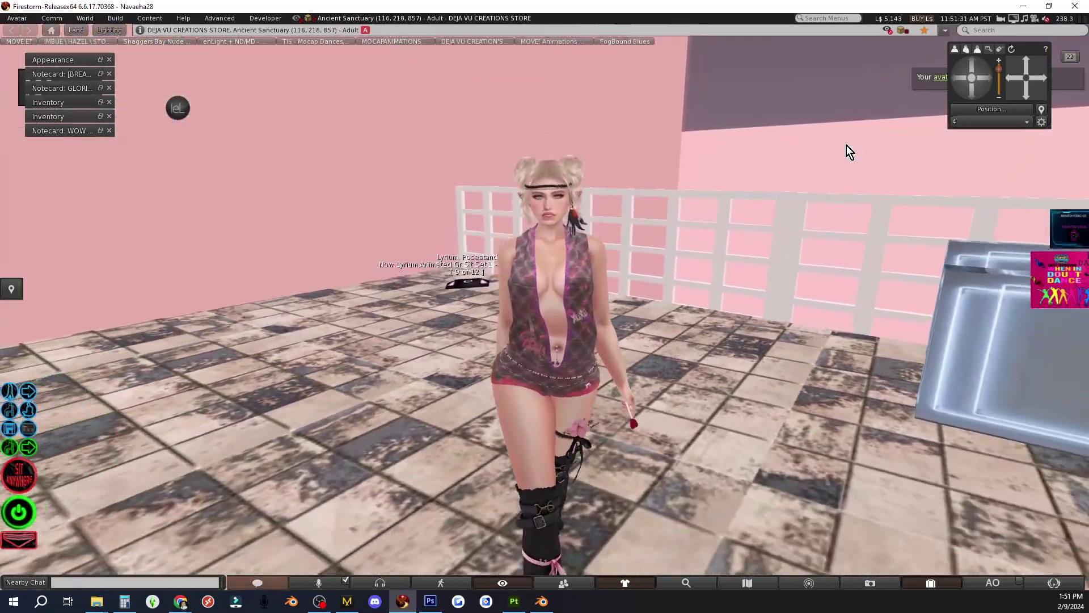
key("Up")
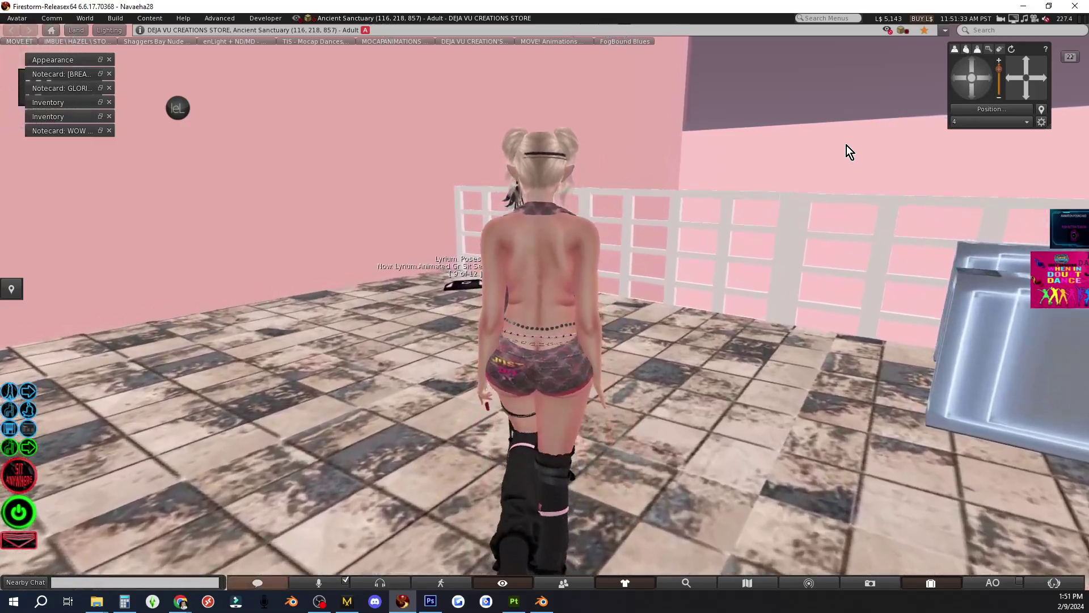
key("Left")
key("Left")
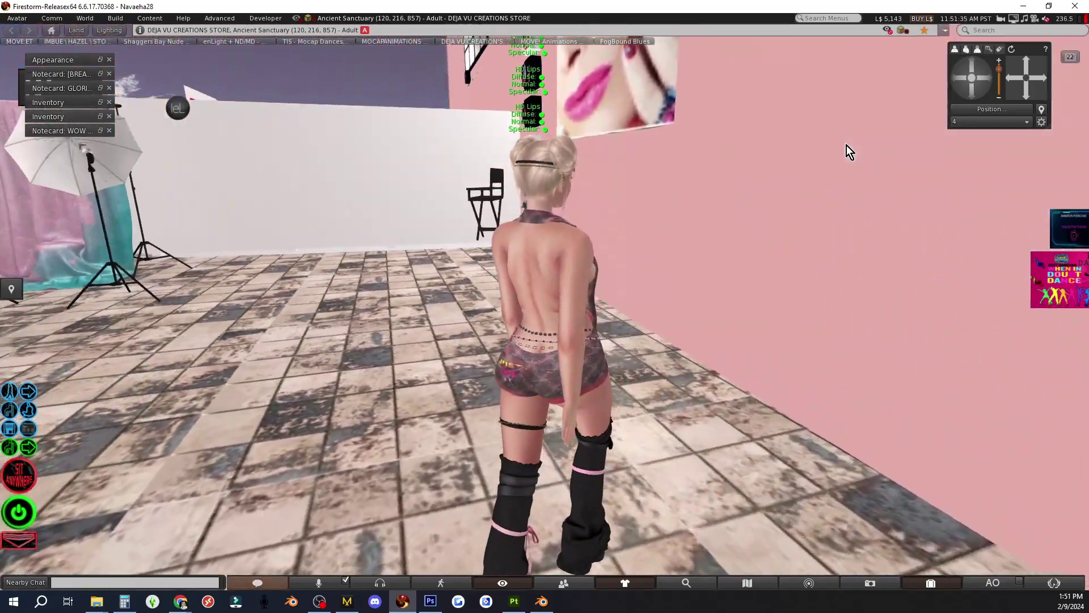
key("Up")
key("Left")
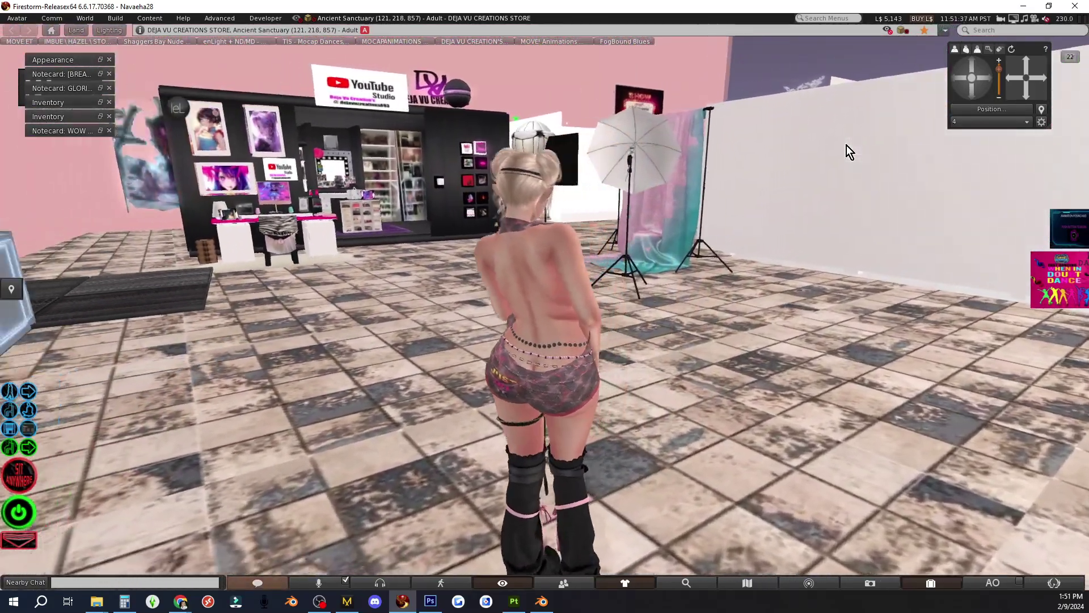
key("Left")
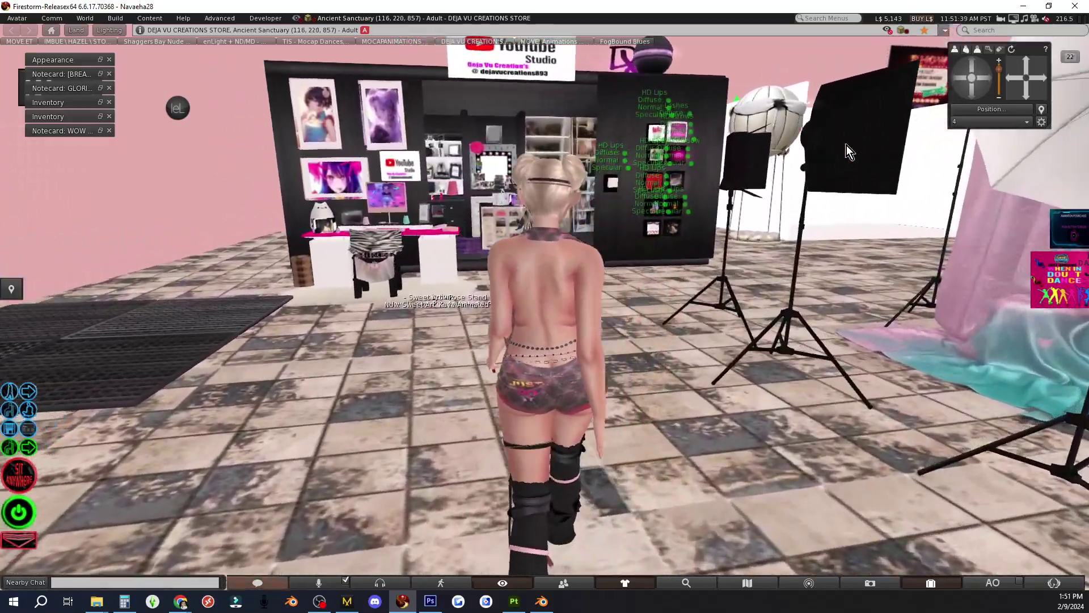
key("Down")
key("Down")
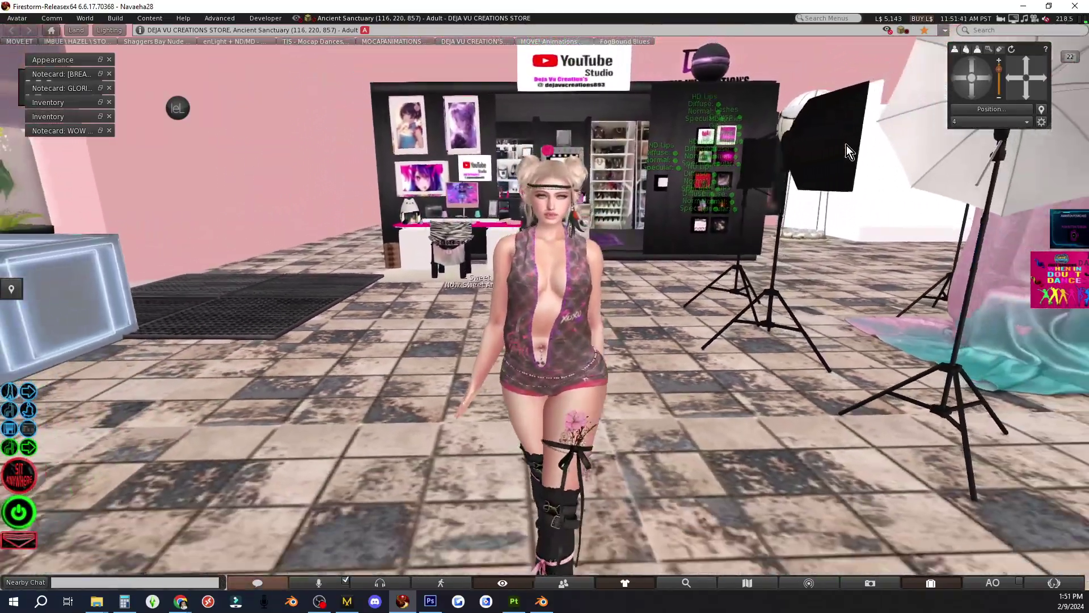
- Examine the bodysuit's shorts, lace trim, Paris and XOXO graphics and beaded waistline in close-up from the back and front
scroll(699, 230, "up", 4)
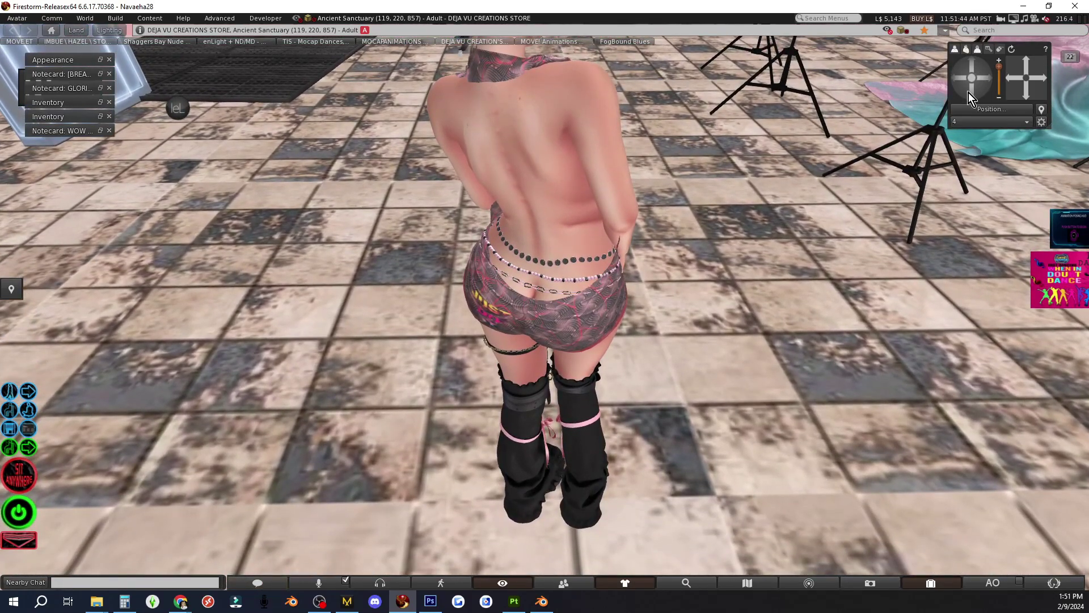
left_click_drag(968, 93, 1031, 89)
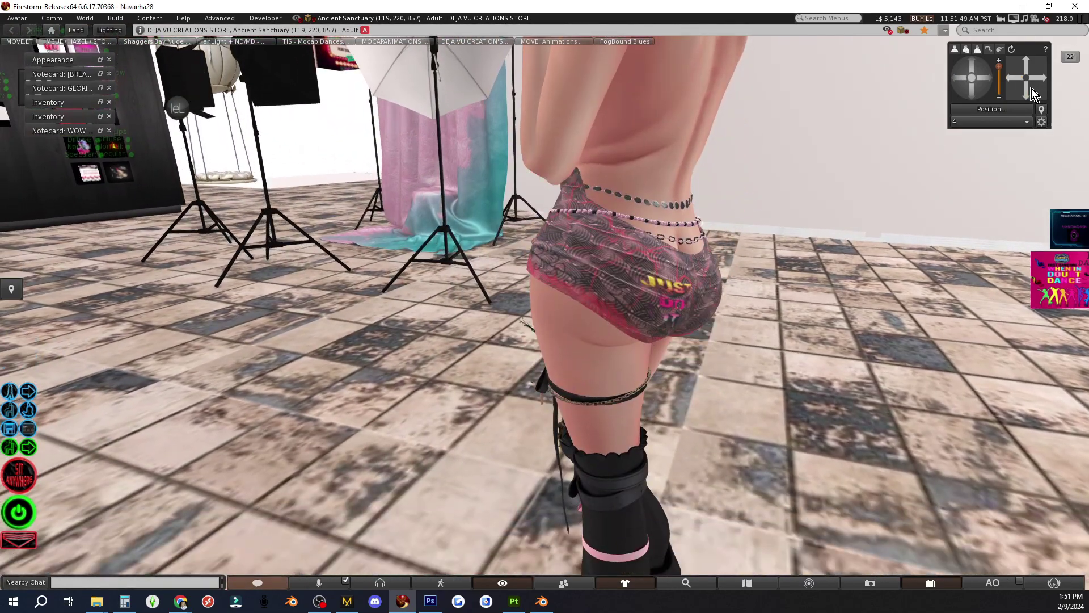
left_click_drag(958, 81, 920, 94)
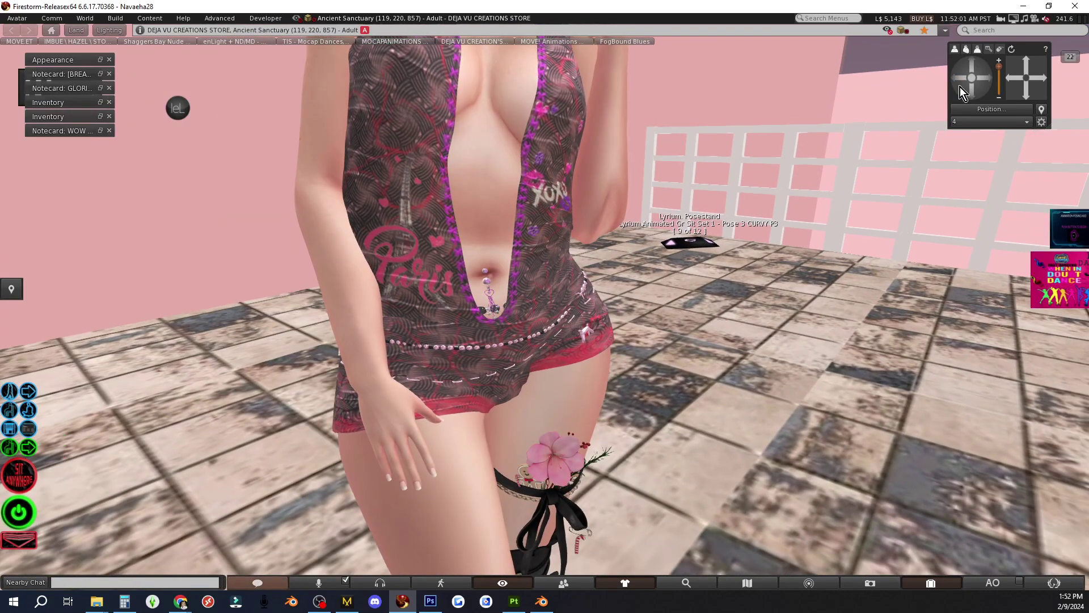
left_click_drag(983, 76, 986, 75)
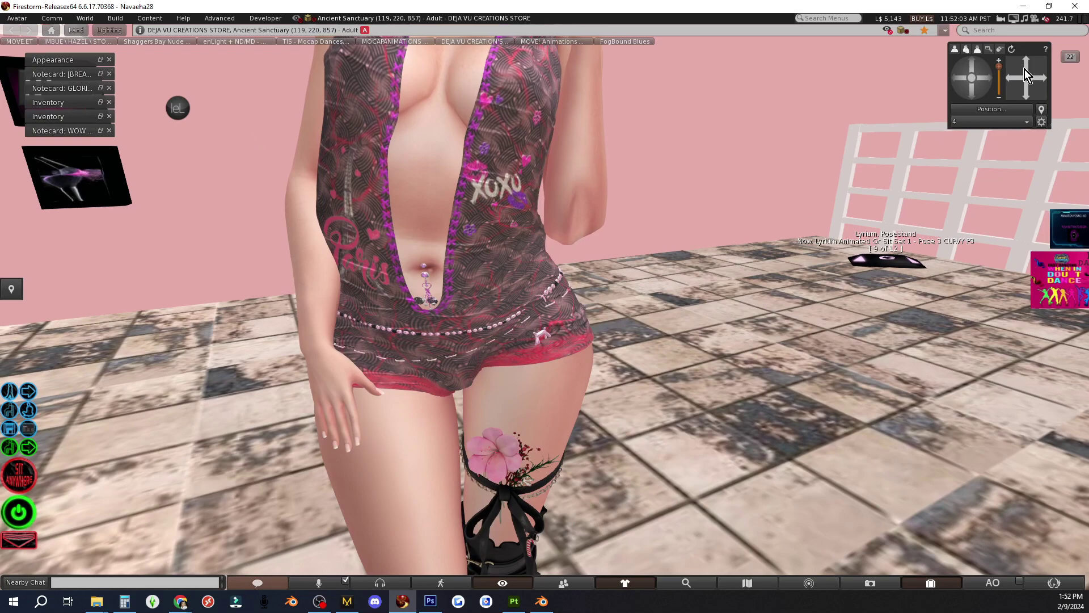
left_click(1025, 69)
scroll(736, 141, "down", 2)
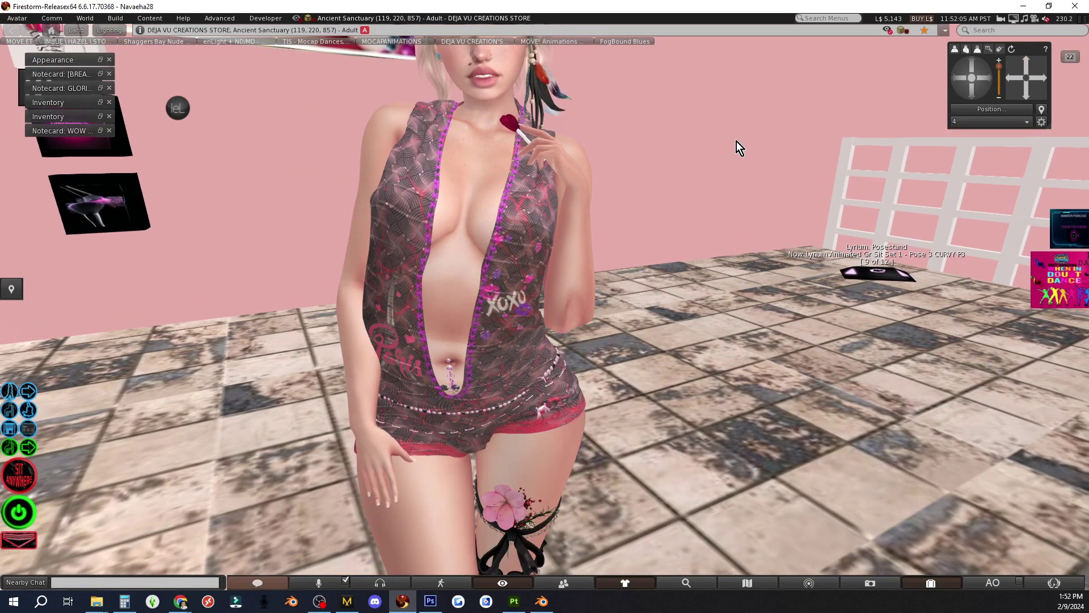
scroll(736, 142, "down", 1)
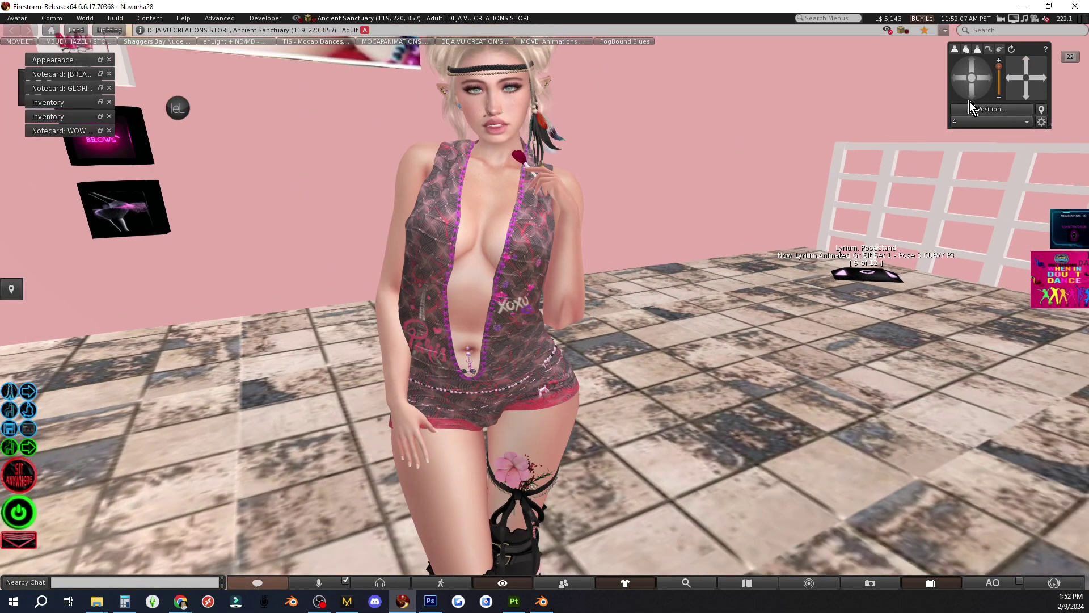
left_click_drag(971, 99, 983, 89)
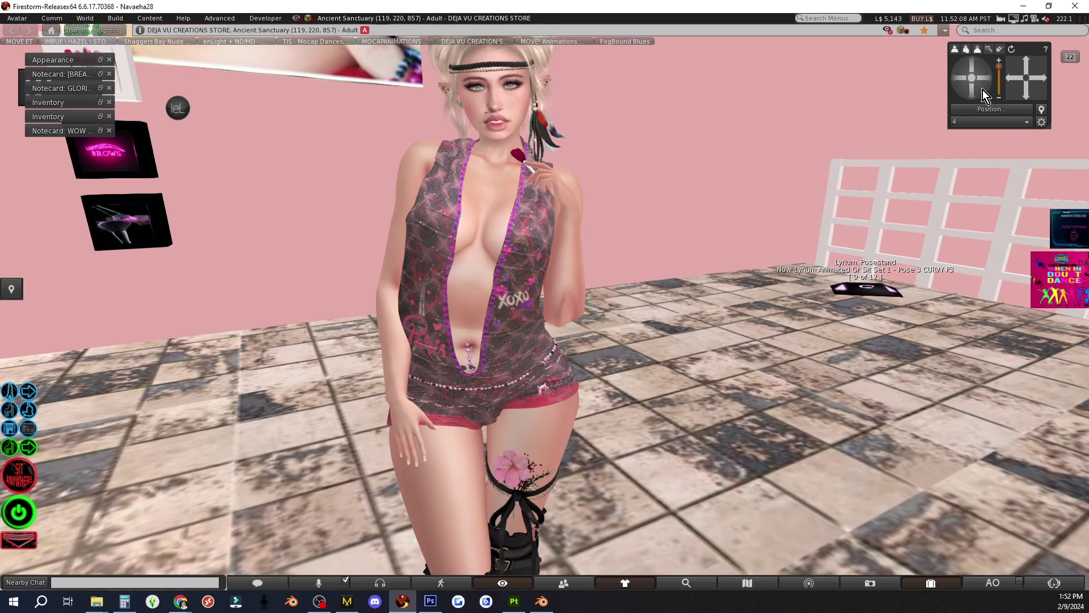
- Switch to Substance 3D Painter and set the Fabric Ripstop layer's fabric color to pale yellow D9CC6F
left_click(1023, 5)
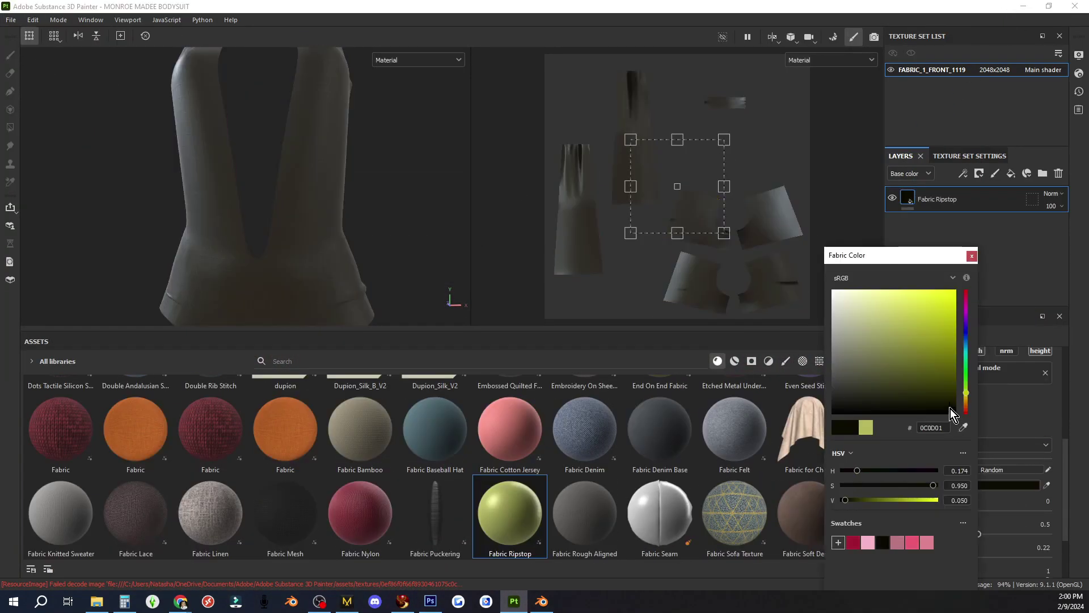
left_click_drag(897, 349, 897, 342)
left_click(966, 297)
mouse_move(913, 306)
left_mouse_down()
mouse_move(875, 303)
mouse_move(887, 323)
mouse_move(921, 314)
mouse_move(906, 300)
mouse_move(936, 337)
mouse_move(892, 307)
left_mouse_up()
left_click(966, 393)
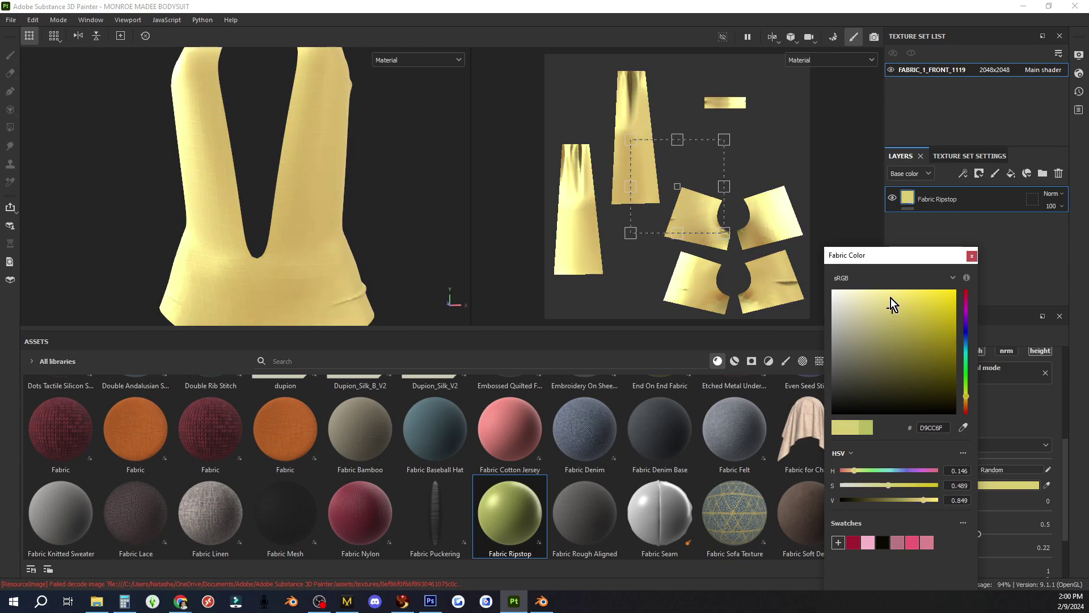
mouse_move(387, 219)
left_mouse_down("alt")
mouse_move(367, 219)
mouse_move(389, 214)
left_mouse_up("alt")
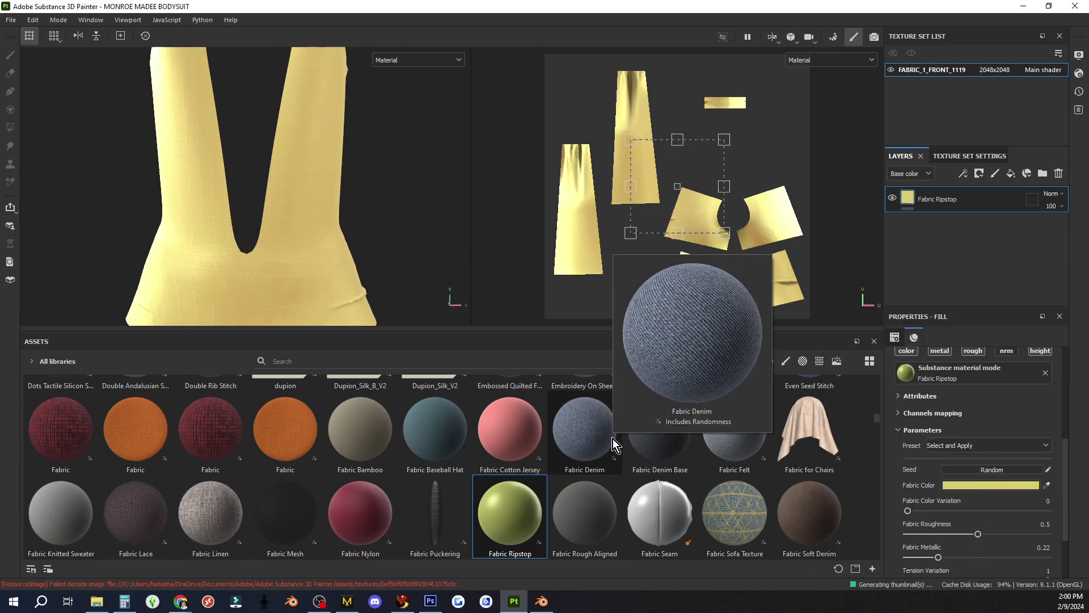
- Choose the Leaf Simple brush and create a paint layer above the Fabric Ripstop fill layer
left_click(785, 360)
scroll(677, 478, "down", 10)
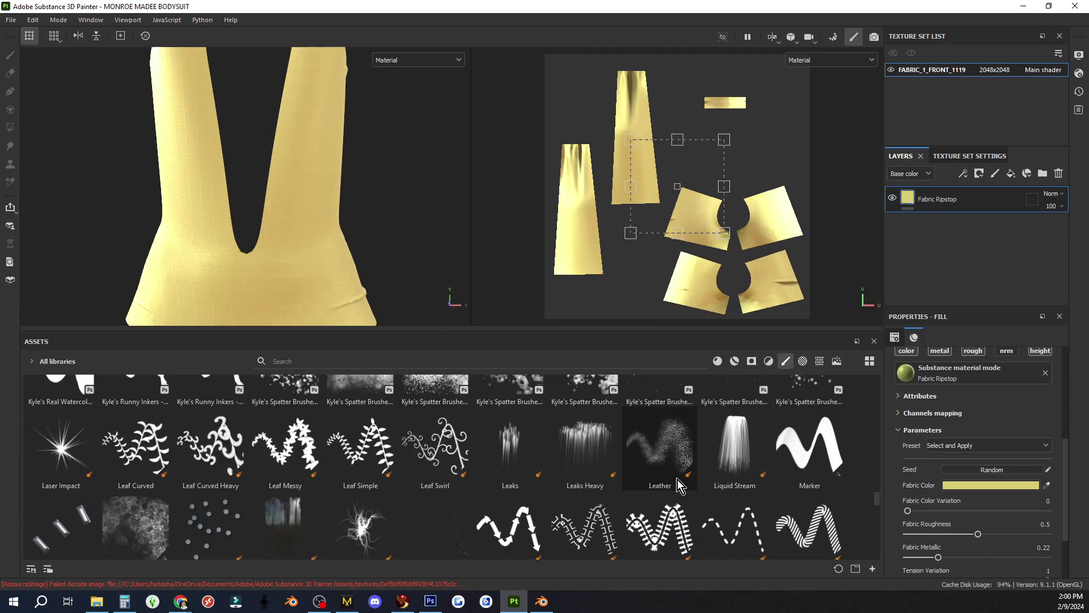
left_click(330, 275)
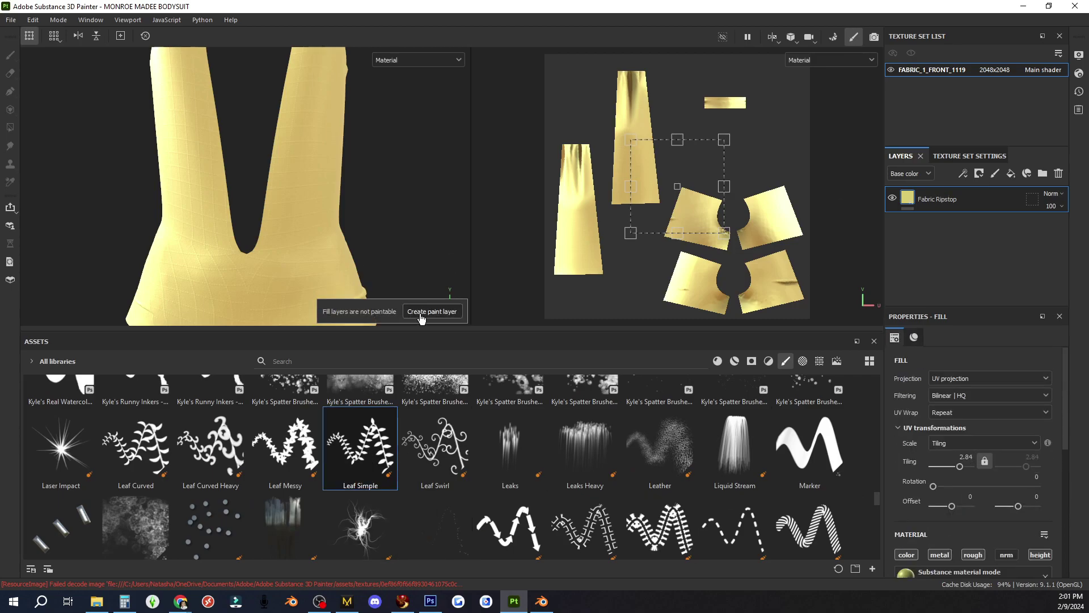
left_click(419, 314)
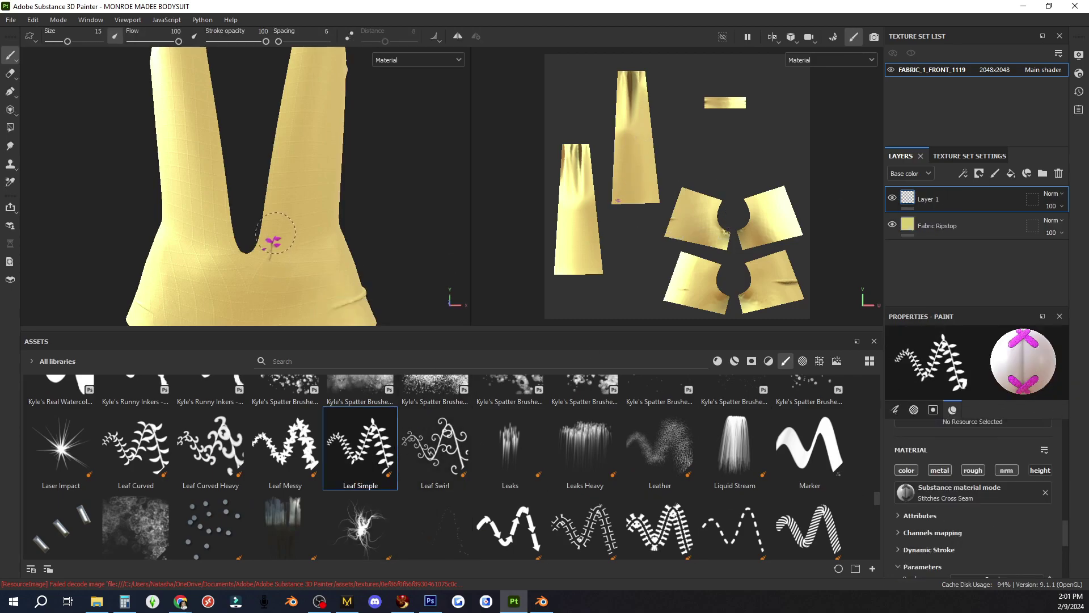
- Try Leaf Simple strokes near the neckline and across both hips of the bodysuit, and undo them
scroll(309, 89, "down", 3)
key("ctrl+z")
scroll(357, 227, "up", 3)
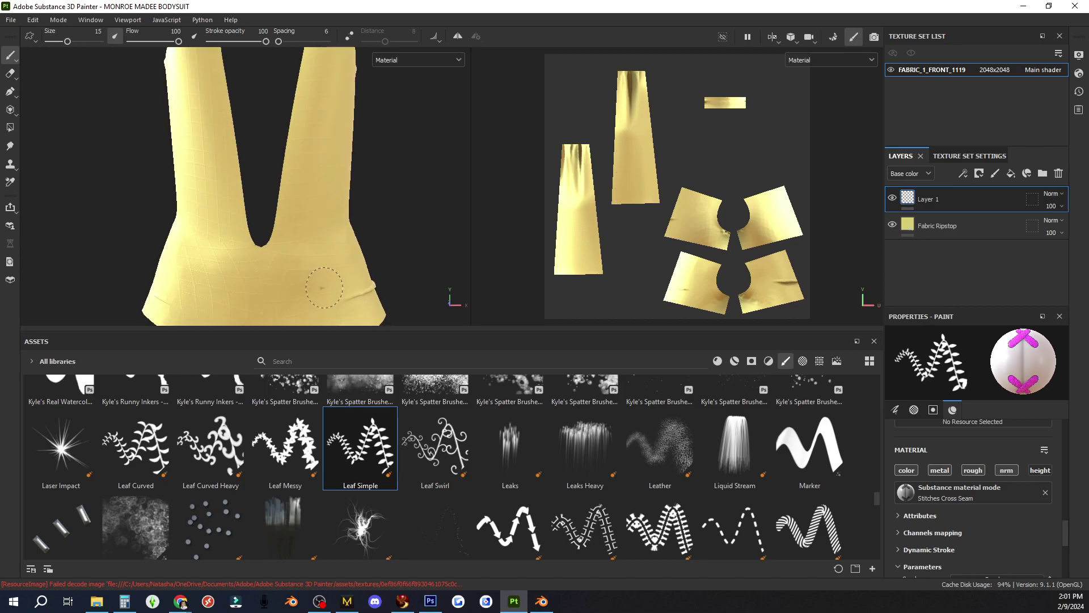
right_click(372, 244)
mouse_move(322, 289)
left_mouse_down()
mouse_move(371, 244)
mouse_move(262, 244)
mouse_move(425, 238)
mouse_move(438, 261)
left_mouse_up()
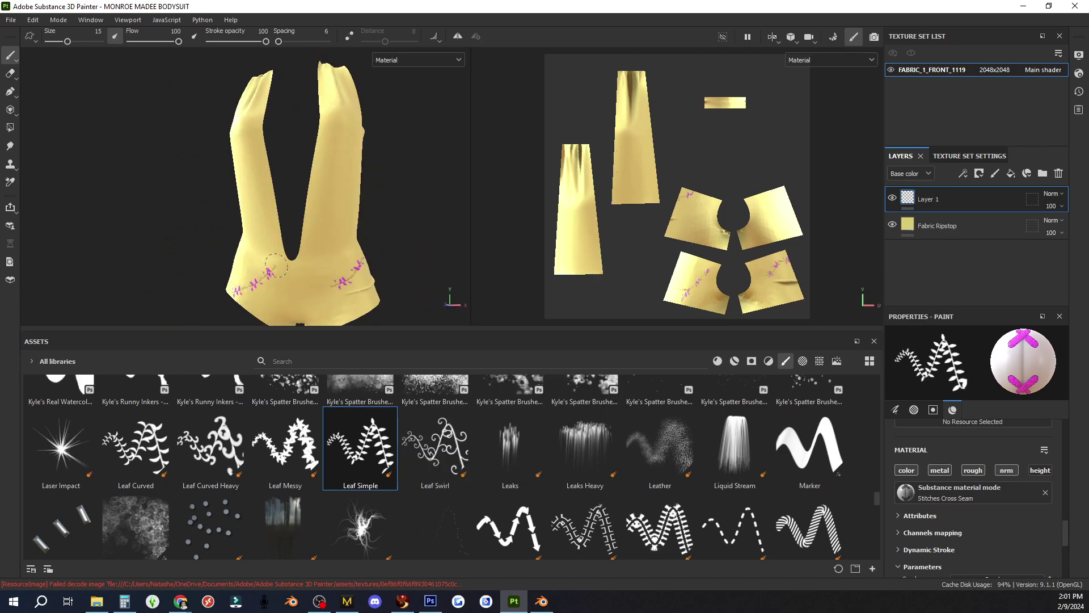
key("ctrl+z")
key("ctrl+z")
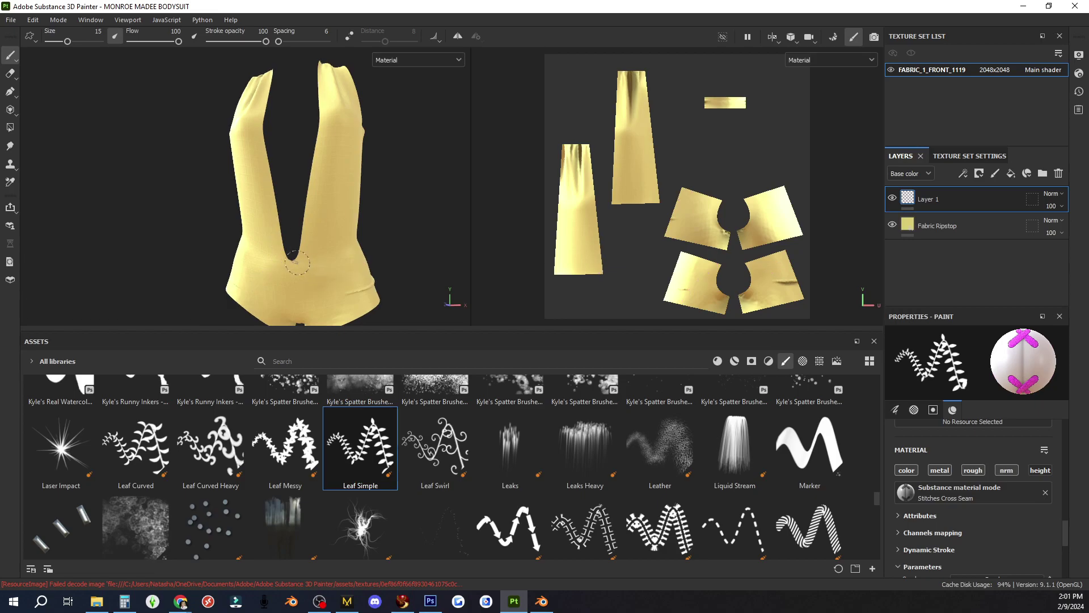
- Try a long Leaf Simple vine up one edge of the plunging neckline and undo it
mouse_move(313, 133)
left_mouse_down("alt")
mouse_move(323, 227)
mouse_move(407, 269)
left_mouse_up("alt")
scroll(340, 278, "up", 4)
scroll(363, 276, "down", 2)
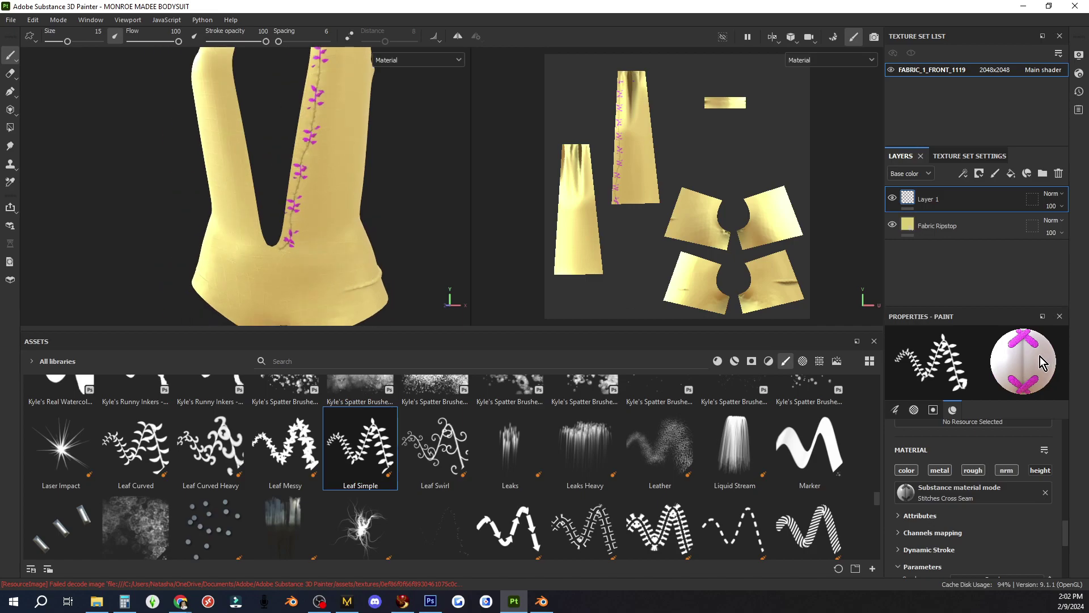
scroll(1044, 466, "down", 1)
key("ctrl+z")
- Paint a magenta leaf vine along both edges of the plunging neckline with the Leaf Messy brush
left_click(284, 449)
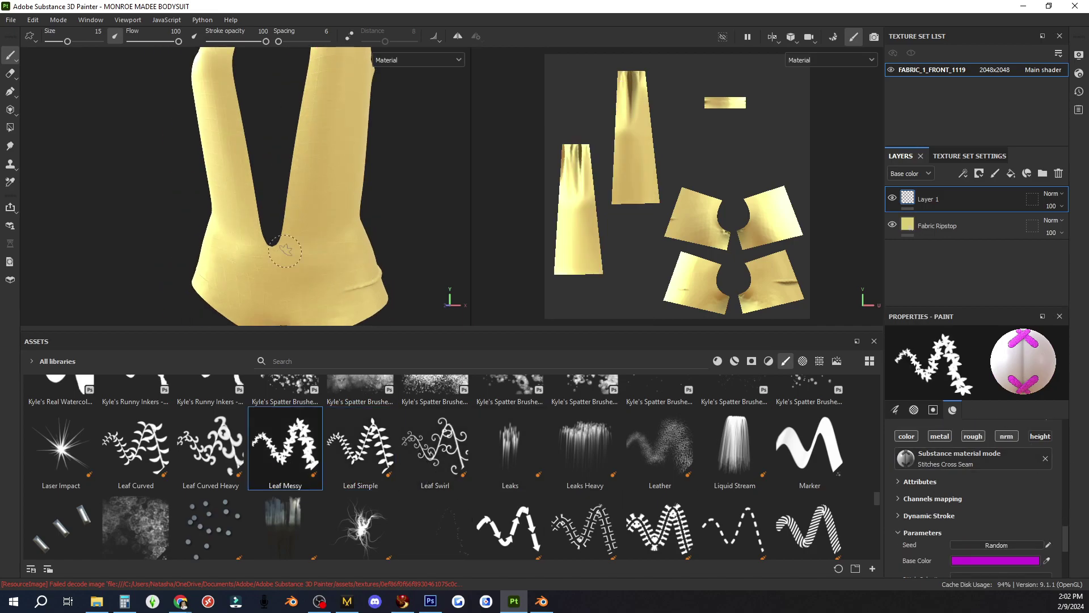
scroll(341, 148, "down", 2)
mouse_move(340, 148)
middle_mouse_down("alt")
mouse_move(358, 146)
mouse_move(335, 223)
mouse_move(473, 135)
middle_mouse_up("alt")
scroll(336, 223, "up", 4)
scroll(313, 167, "down", 3)
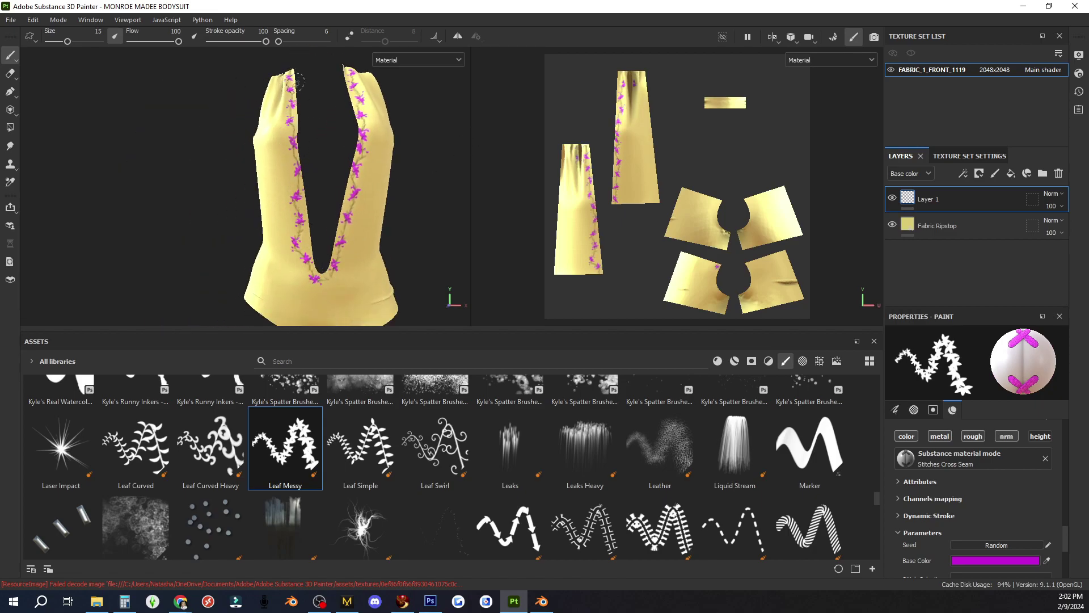
- Choose the Rococco brush, try it on the front of the bodysuit, and undo the result
scroll(335, 216, "down", 2)
mouse_move(346, 227)
left_mouse_down("alt")
mouse_move(257, 231)
mouse_move(354, 226)
left_mouse_up("alt")
scroll(354, 227, "up", 3)
scroll(476, 474, "down", 3)
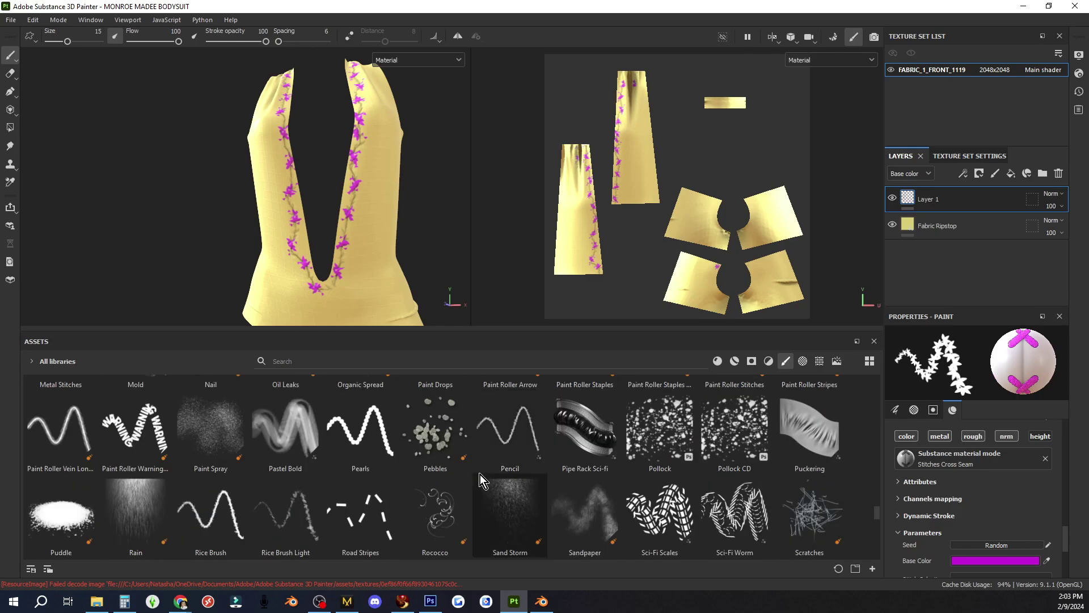
left_click(435, 510)
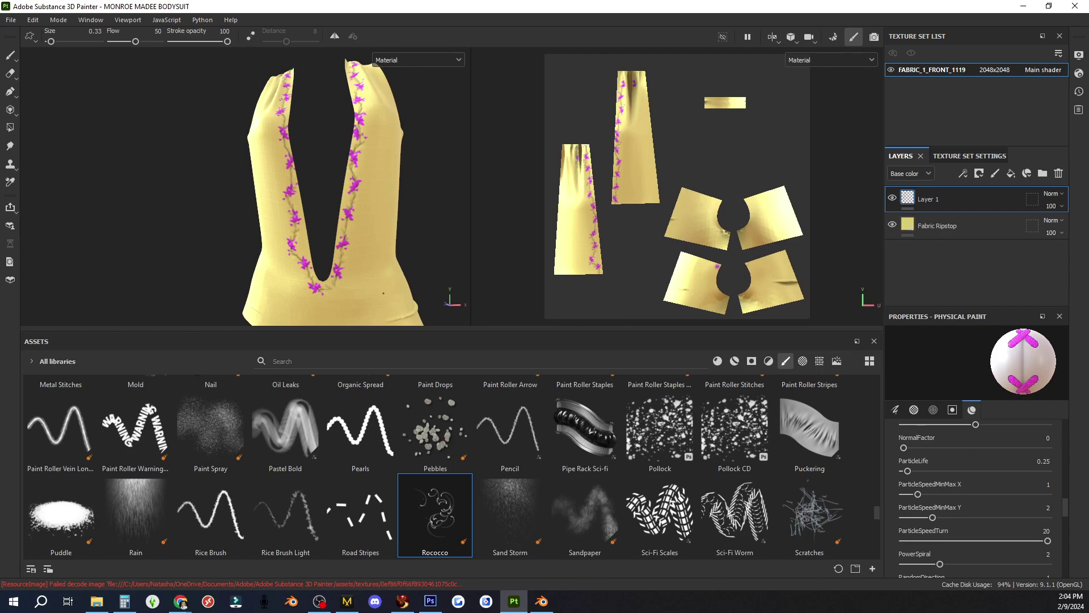
mouse_move(371, 208)
left_mouse_down("alt")
mouse_move(352, 212)
mouse_move(364, 215)
left_mouse_up("alt")
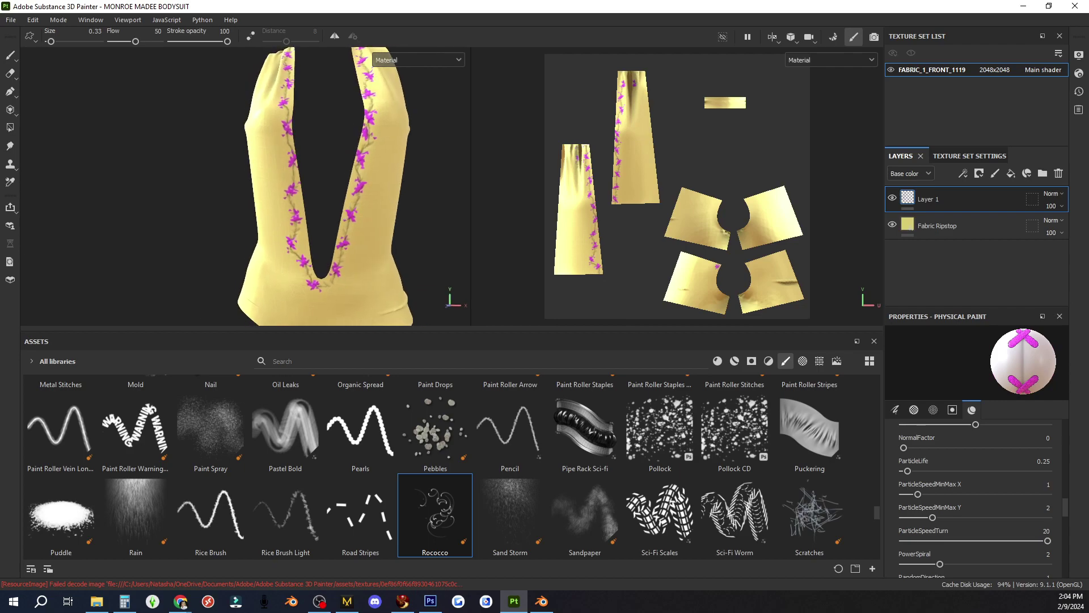
key("ctrl")
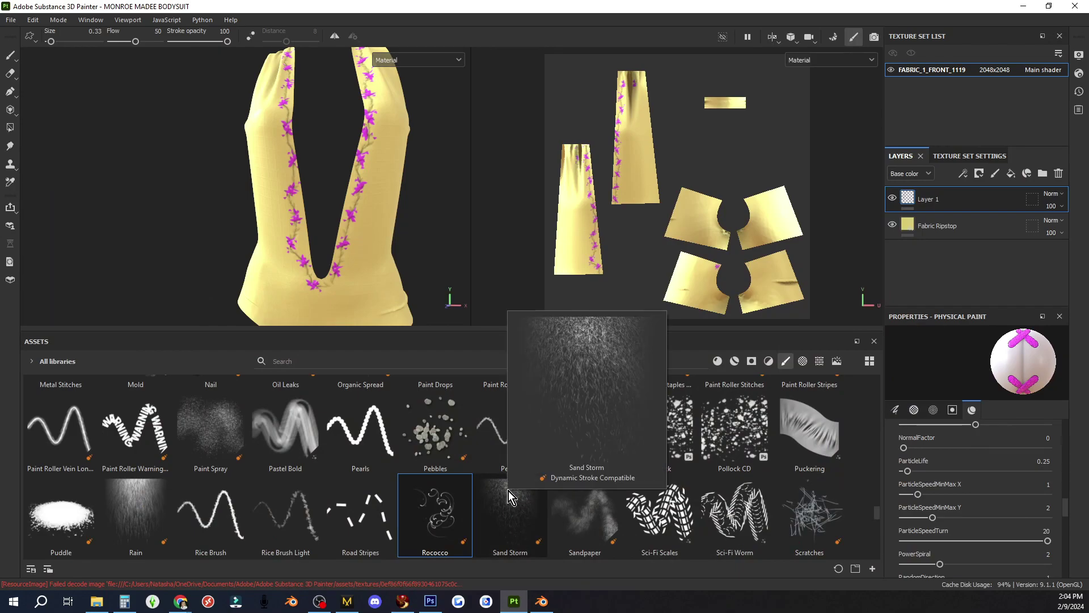
key("ctrl+z")
- Try the Spray Colored brush below the neckline and undo back to the plain yellow fabric without the leaf vine
scroll(349, 506, "down", 3)
left_click(346, 502)
left_click(362, 267)
key("ctrl+z")
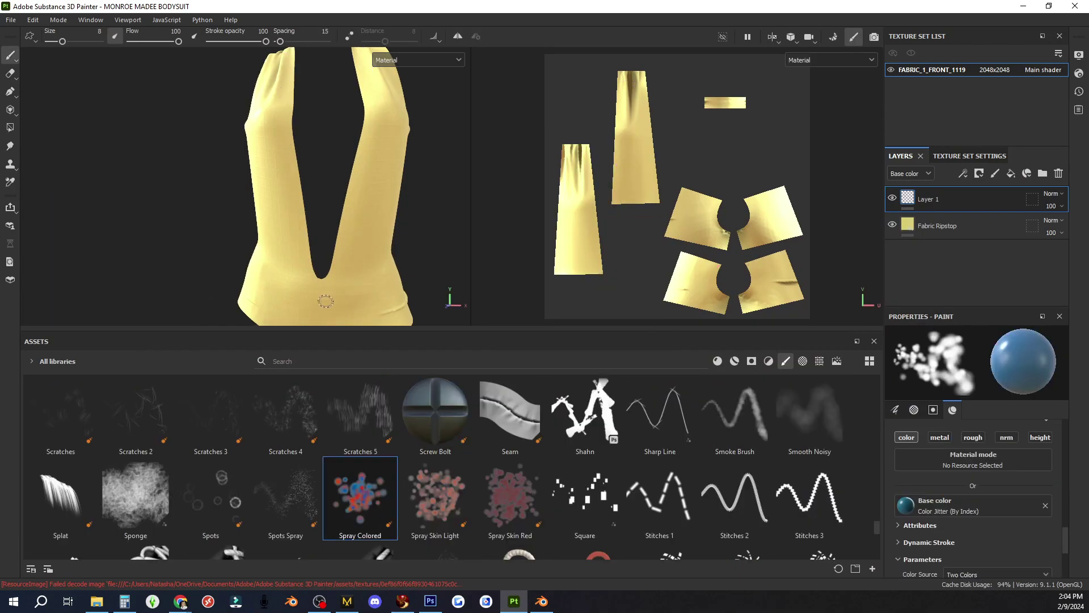
- Try a Topstitching path along the lower part of one edge of the plunging neckline, adjusting its points
scroll(318, 498, "down", 3)
left_click(227, 489)
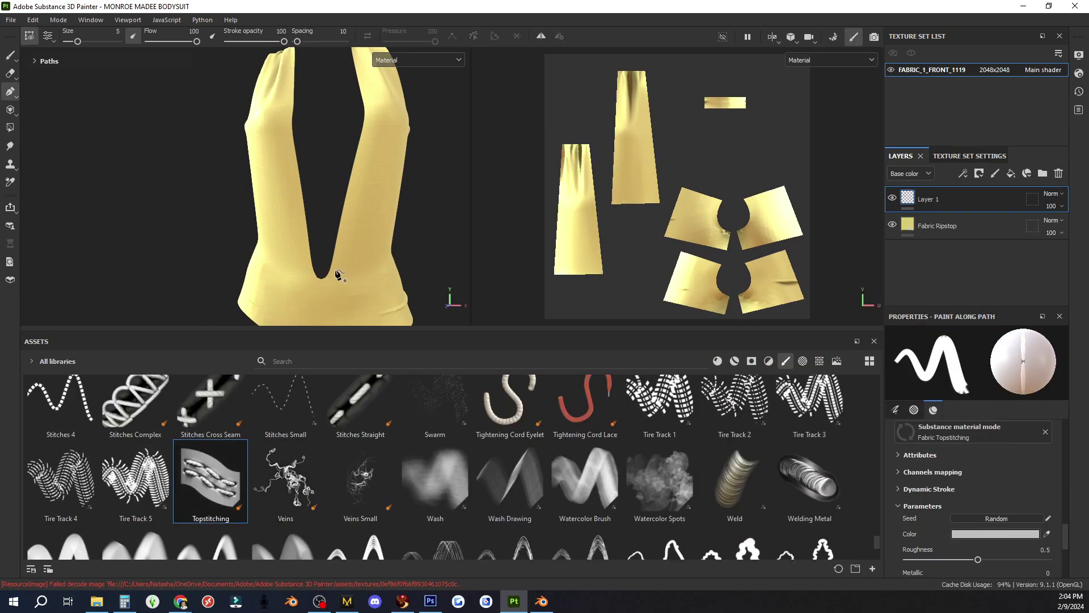
left_click(341, 221)
scroll(349, 267, "up", 5)
left_click(307, 189)
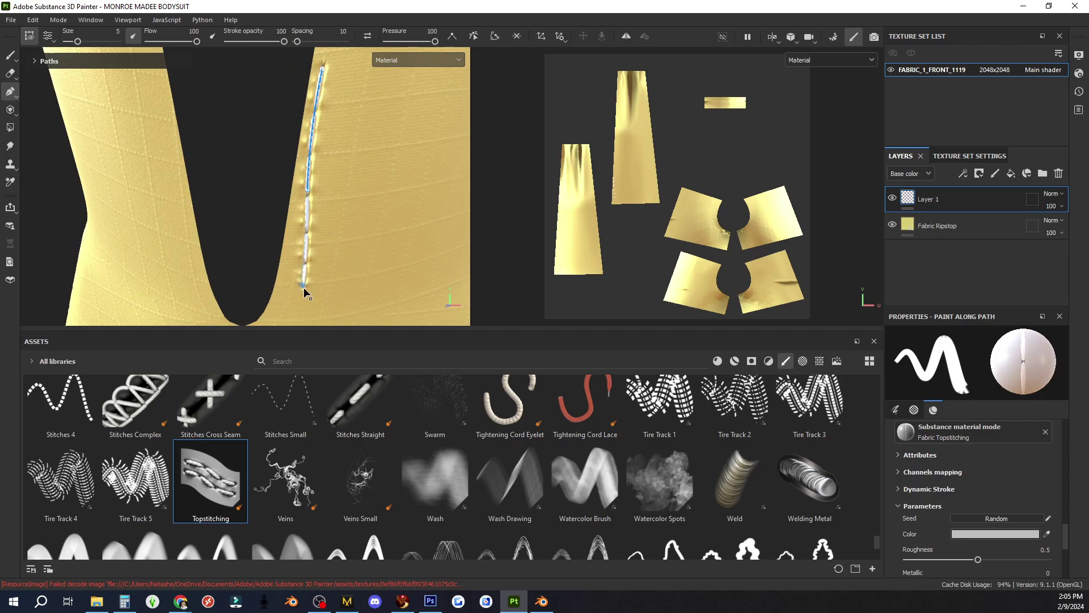
left_click_drag(304, 292, 278, 289)
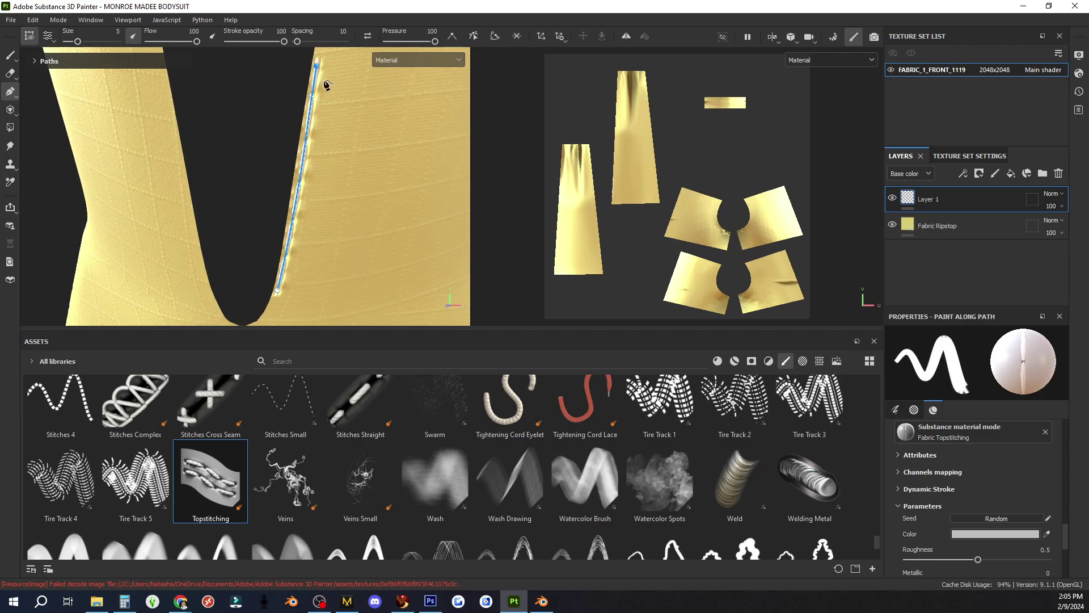
left_click(264, 316)
left_click_drag(269, 289, 277, 291)
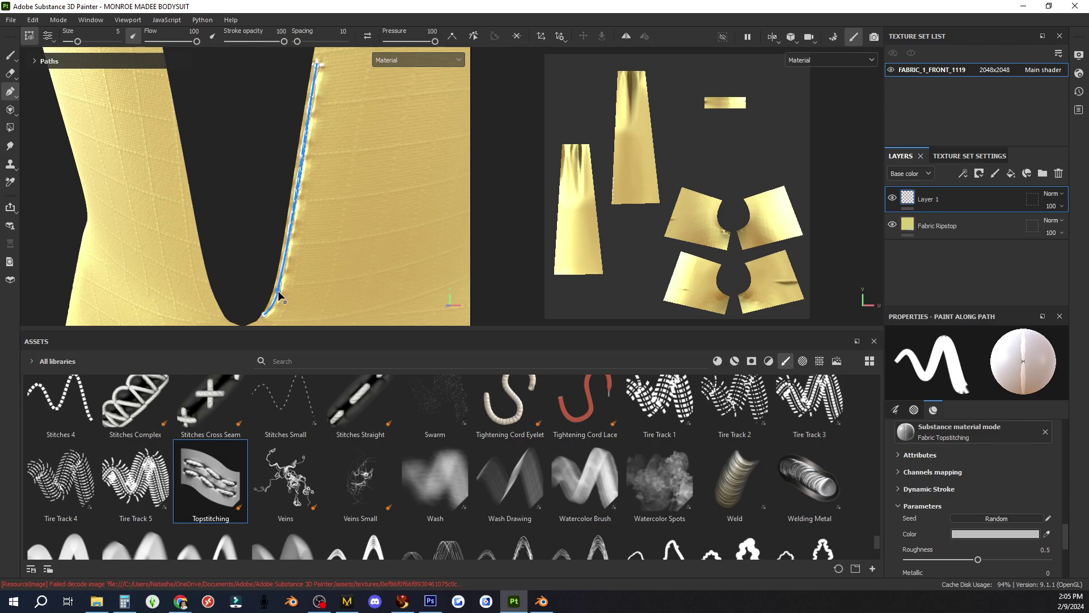
scroll(327, 125, "down", 2)
left_click(341, 57)
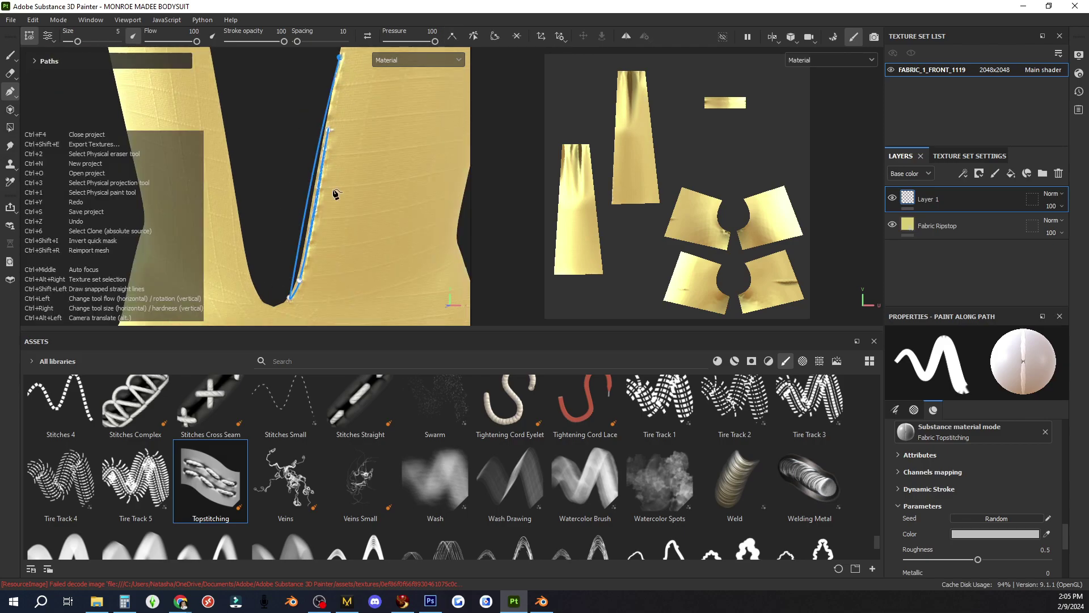
- Undo the topstitching path and a short restart at the neckline's lowest point
key("ctrl+z")
key("ctrl+z")
key("ctrl+z")
key("ctrl+z")
key("ctrl+z")
left_click(275, 304)
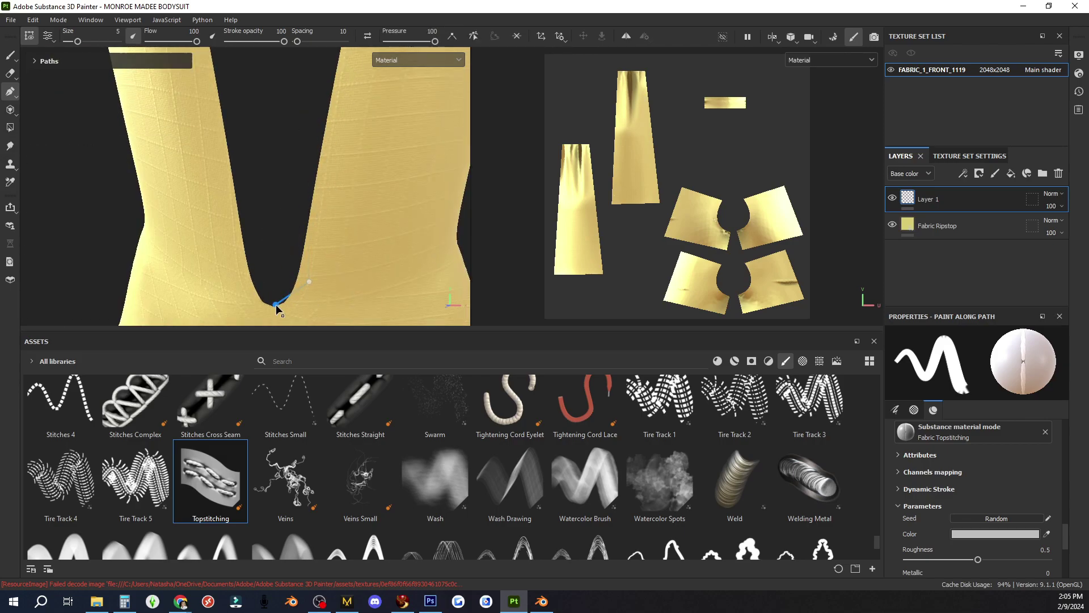
key("ctrl+z")
key("ctrl+z")
- Draw a Topstitching path from the neckline's lowest point up one edge to the shoulder strap
left_click(273, 306)
left_click_drag(319, 205, 347, 97, "alt")
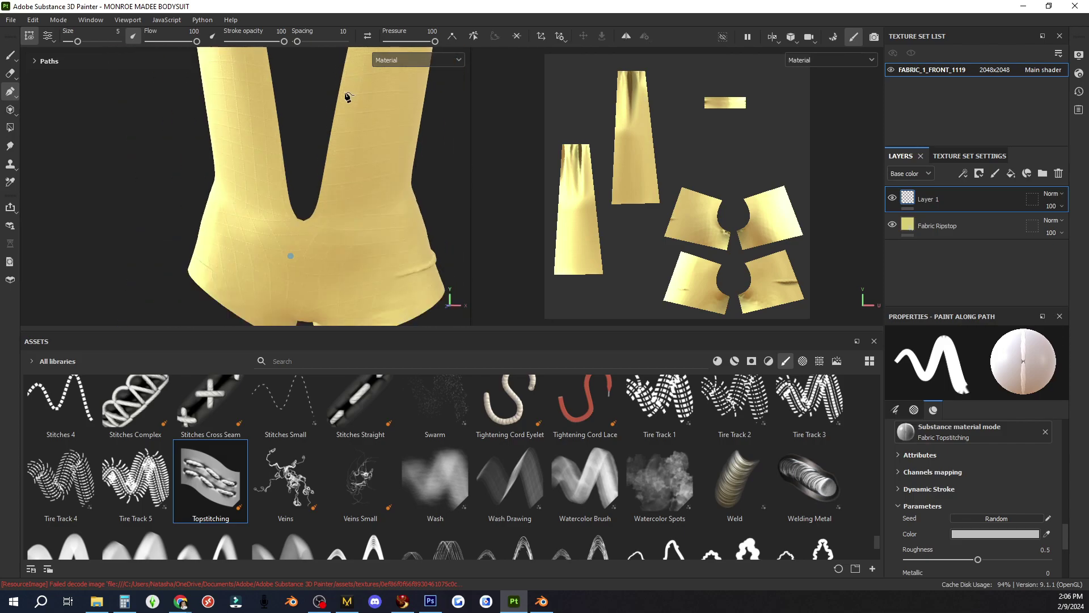
middle_click_drag(355, 104, 331, 342, "alt")
scroll(353, 221, "up", 2)
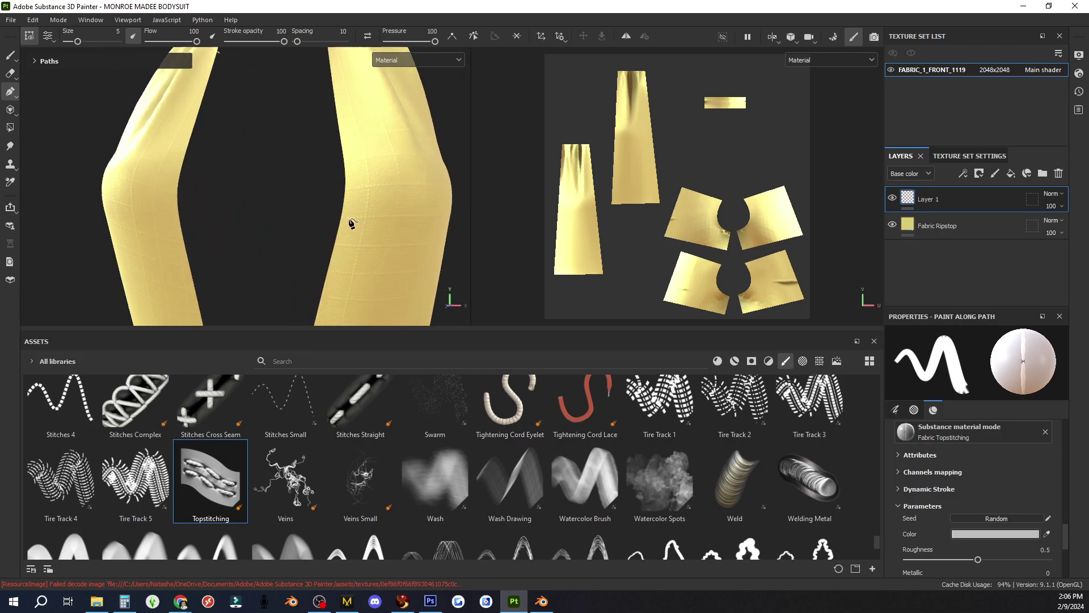
scroll(352, 223, "down", 3)
left_click_drag(352, 224, 336, 270, "alt")
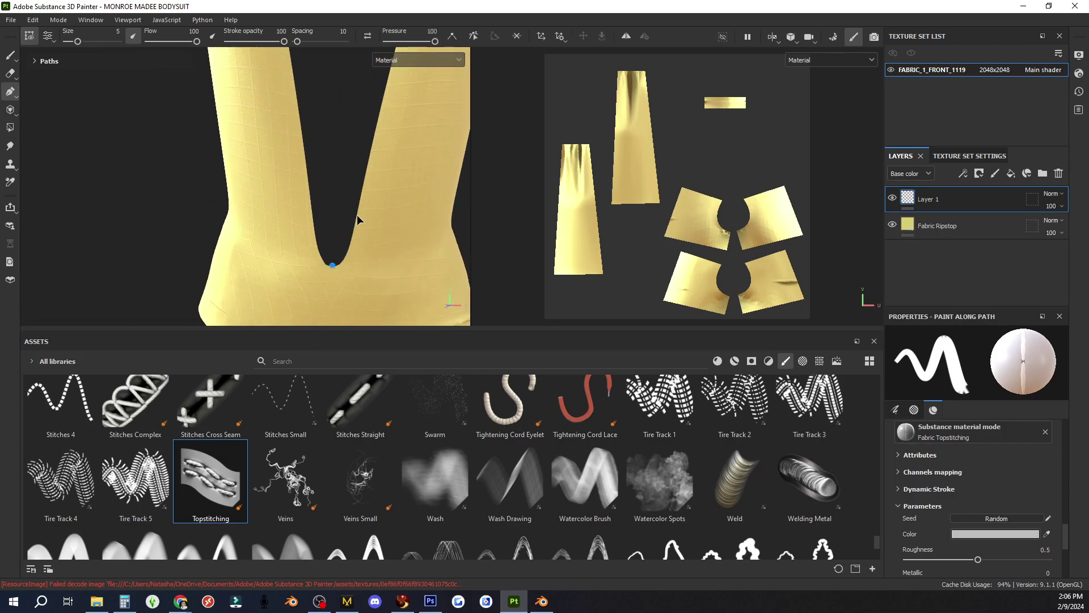
middle_click_drag(409, 86, 403, 277, "alt")
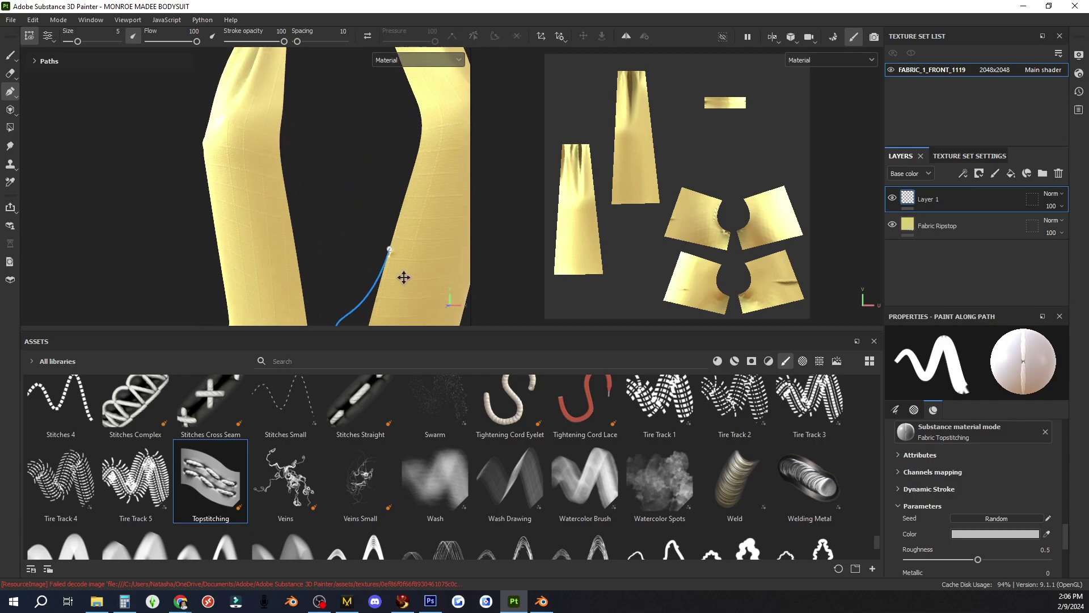
left_click_drag(414, 90, 353, 148, "alt")
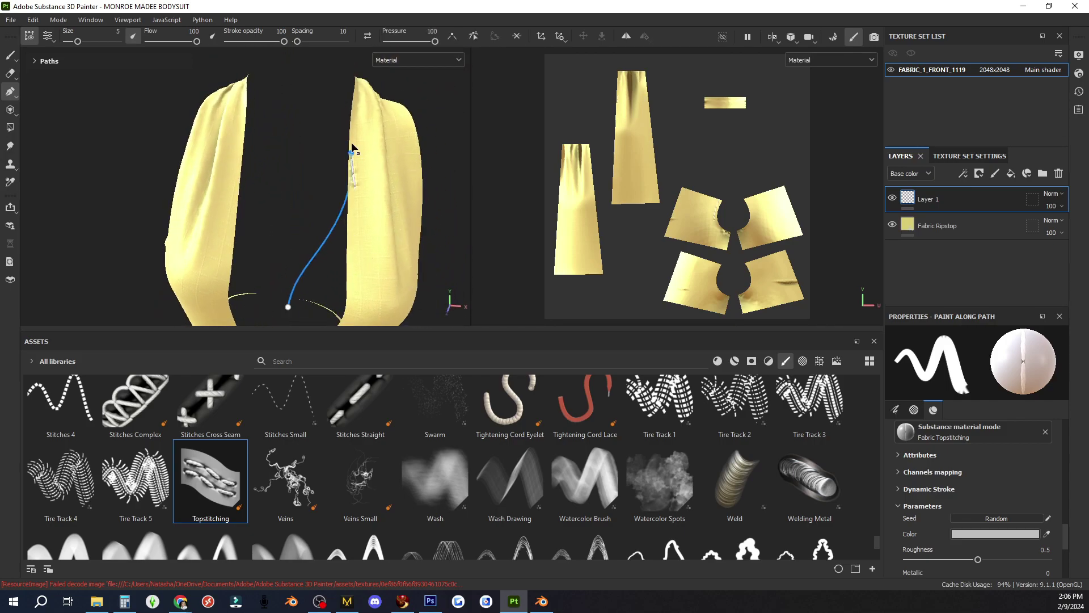
left_click_drag(346, 258, 317, 193, "alt")
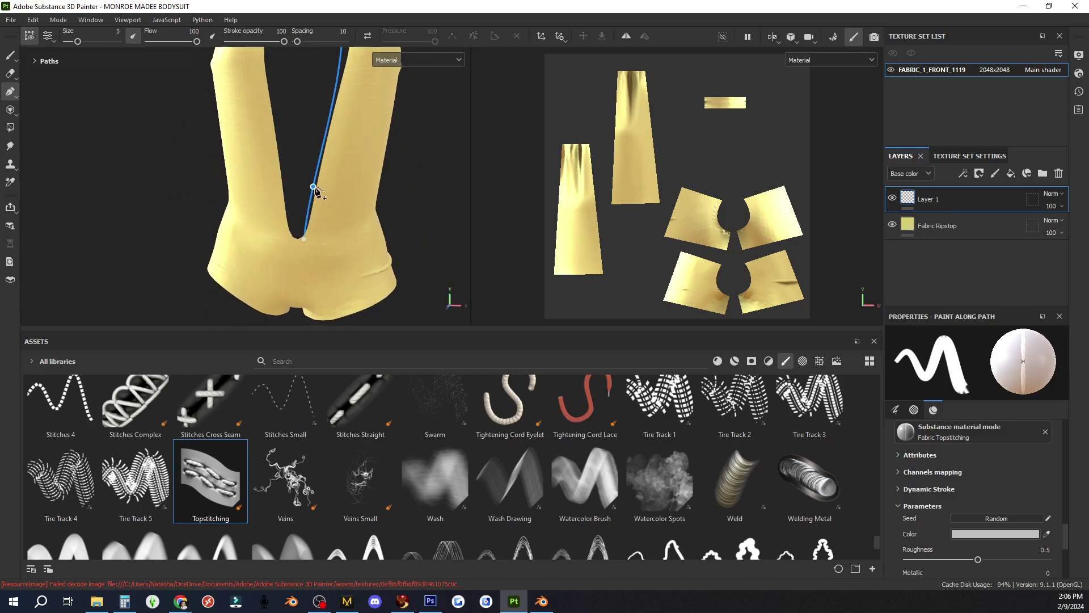
- Refine the topstitching path's points so it follows the neckline edge down to its lowest point
scroll(325, 241, "up", 3)
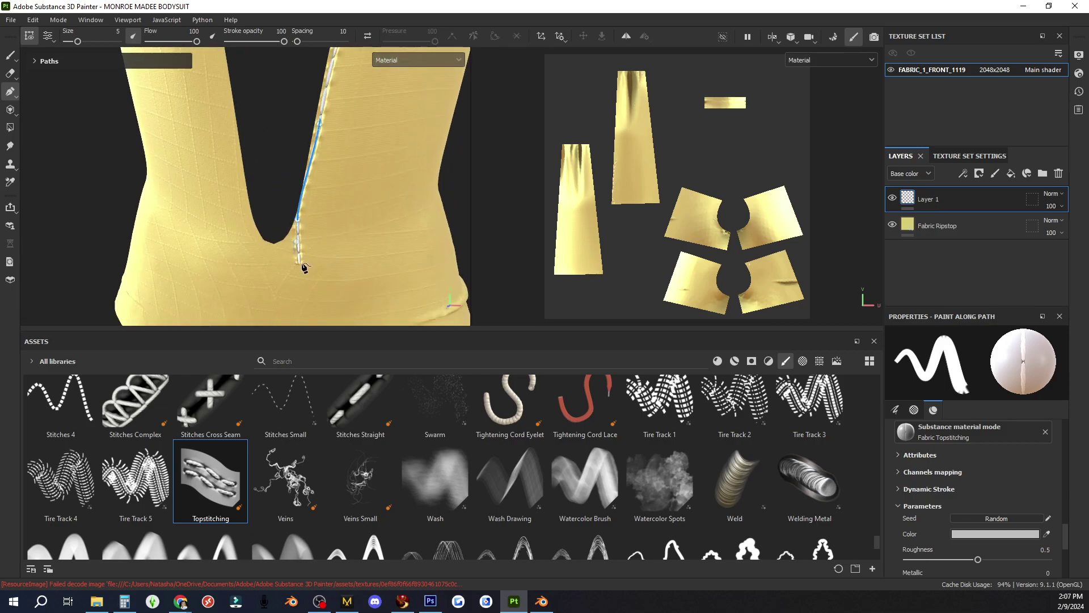
left_click(277, 244)
left_click_drag(273, 248, 308, 123, "alt")
scroll(319, 132, "up", 3)
scroll(343, 255, "down", 2)
middle_click_drag(346, 255, 384, 159, "alt")
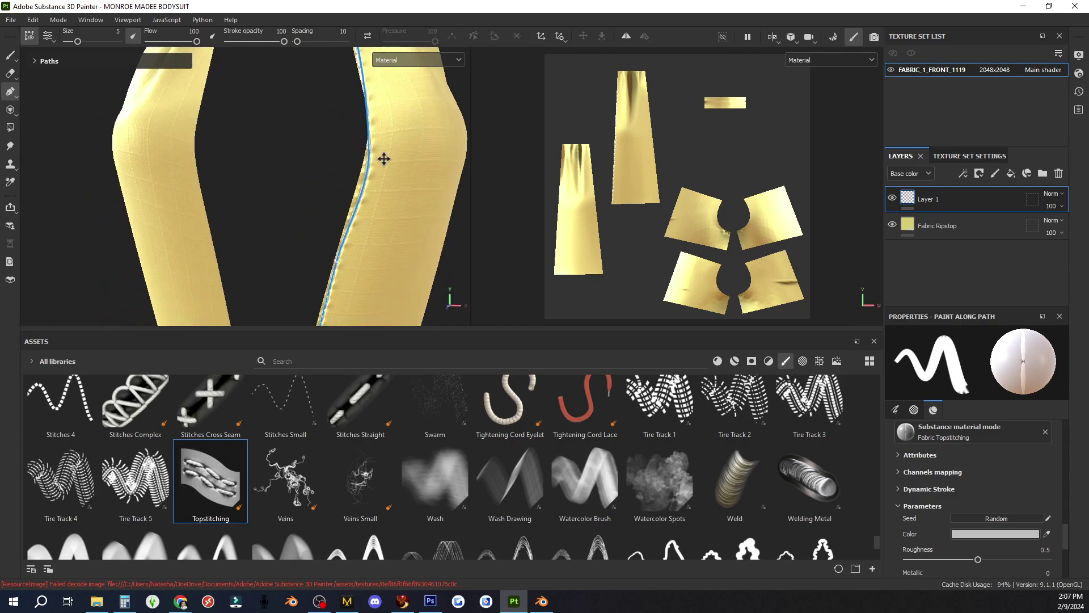
- Examine the topstitching along the neckline edge and strap from several angles
left_click_drag(384, 158, 381, 116, "alt")
scroll(375, 157, "down", 5)
middle_click_drag(370, 151, 329, 209, "alt")
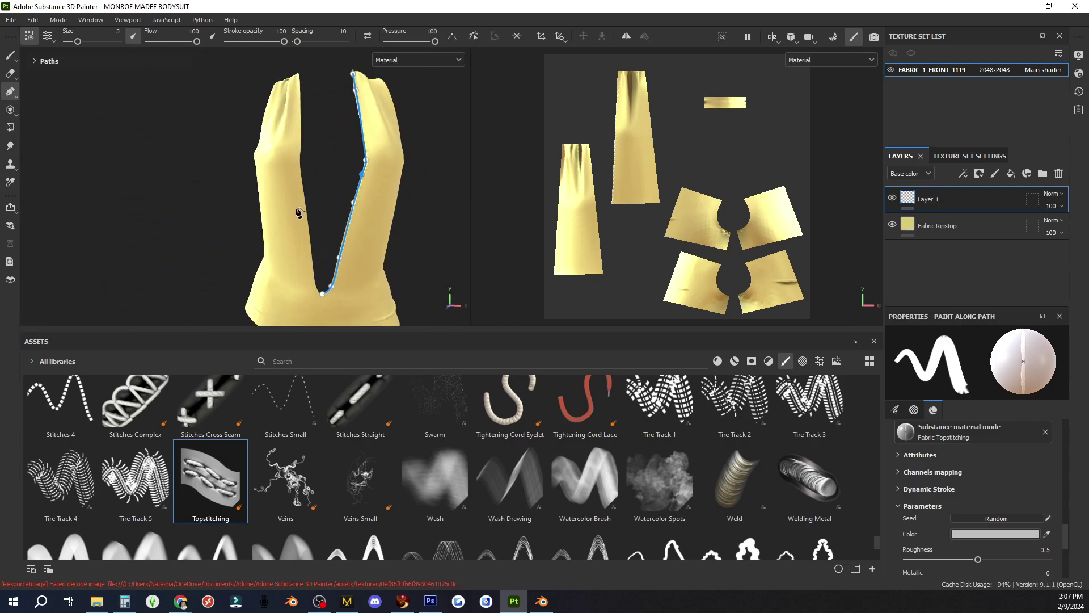
scroll(382, 176, "down", 2)
scroll(384, 196, "up", 7)
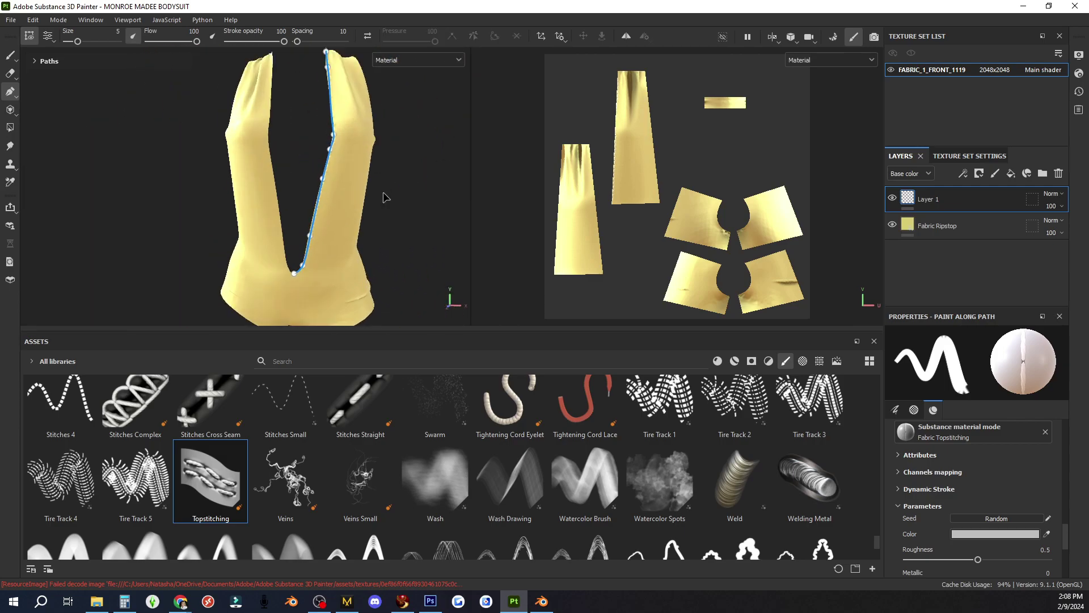
mouse_move(454, 141)
left_mouse_down("alt")
mouse_move(380, 215)
mouse_move(240, 233)
left_mouse_up("alt")
scroll(331, 248, "down", 5)
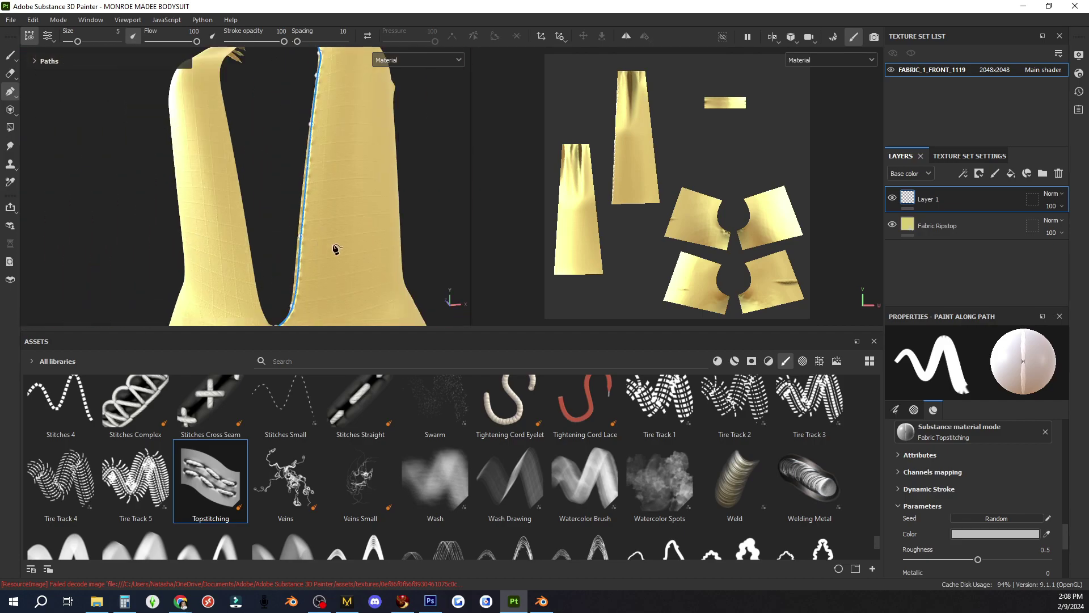
middle_click_drag(335, 250, 406, 192, "alt")
- Choose the Stitches Straight brush, try a vertical stroke on the front panel, and undo it
left_click(152, 483)
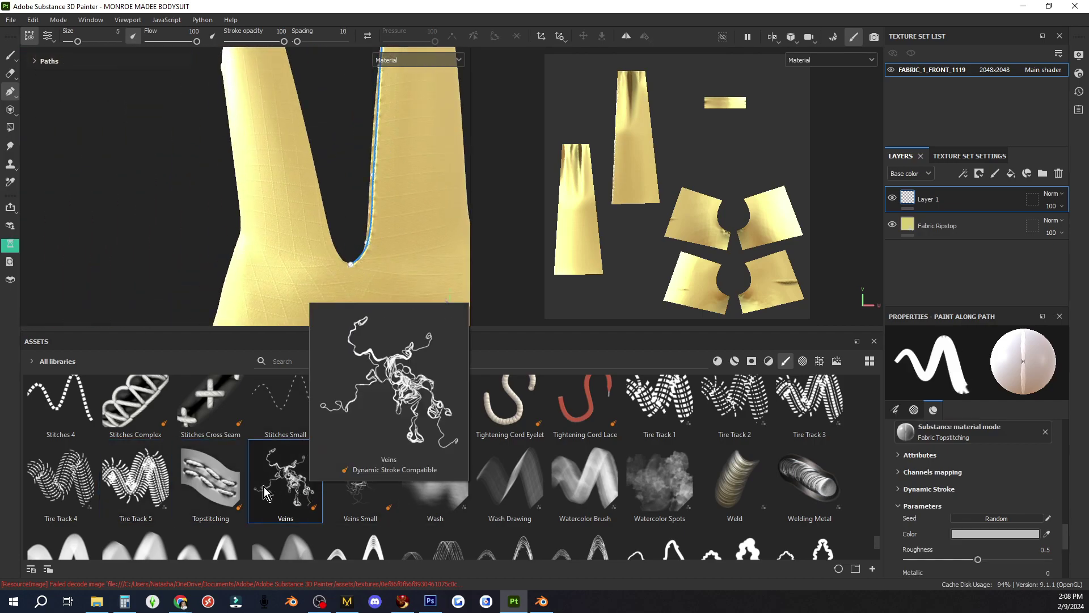
left_click(60, 476)
right_click_drag(418, 286, 424, 280, "alt")
left_click(361, 403)
scroll(363, 238, "down", 4)
mouse_move(363, 170)
middle_mouse_down("alt")
mouse_move(374, 238)
mouse_move(396, 258)
middle_mouse_up("alt")
left_click_drag(418, 210, 423, 269)
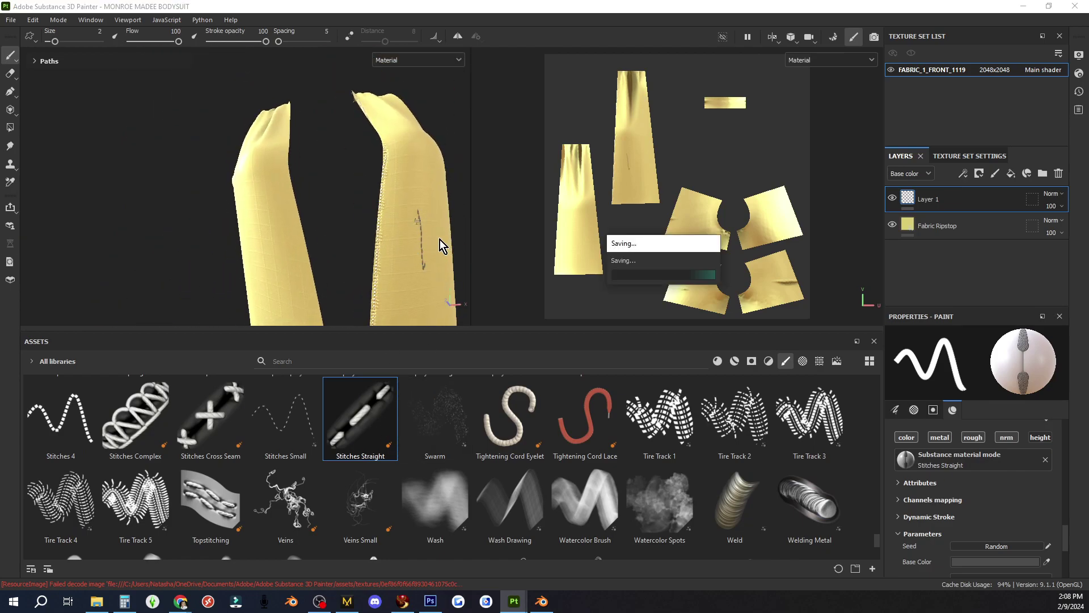
key("ctrl+z")
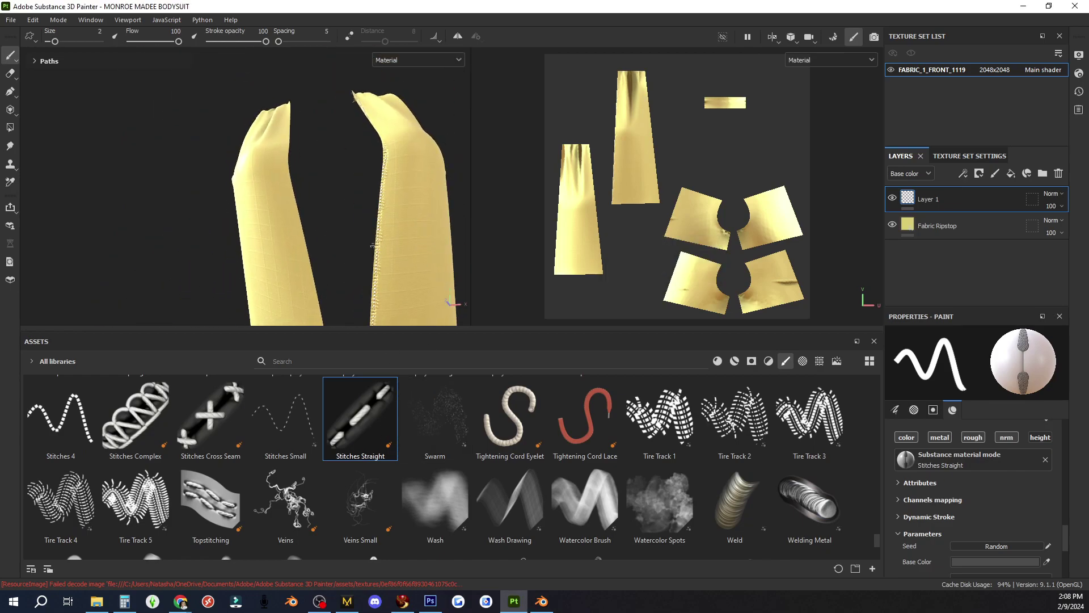
- Inspect the topstitched neckline edge and undo the upper part of its topstitching path
scroll(423, 161, "up", 3)
mouse_move(423, 160)
left_mouse_down("alt")
mouse_move(376, 212)
mouse_move(359, 211)
mouse_move(396, 246)
mouse_move(413, 205)
mouse_move(385, 243)
left_mouse_up("alt")
scroll(400, 238, "up", 5)
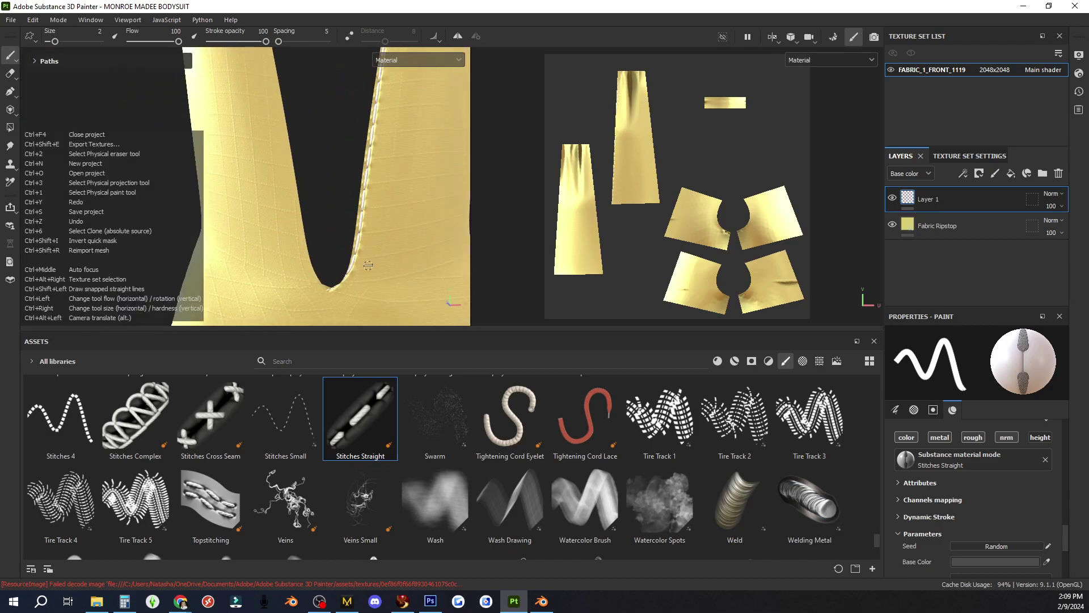
scroll(363, 187, "down", 3)
left_click_drag(346, 153, 306, 253, "ctrl+alt")
scroll(297, 201, "up", 5)
key("ctrl+z")
key("ctrl+z")
key("ctrl+z")
key("ctrl+z")
key("ctrl+z")
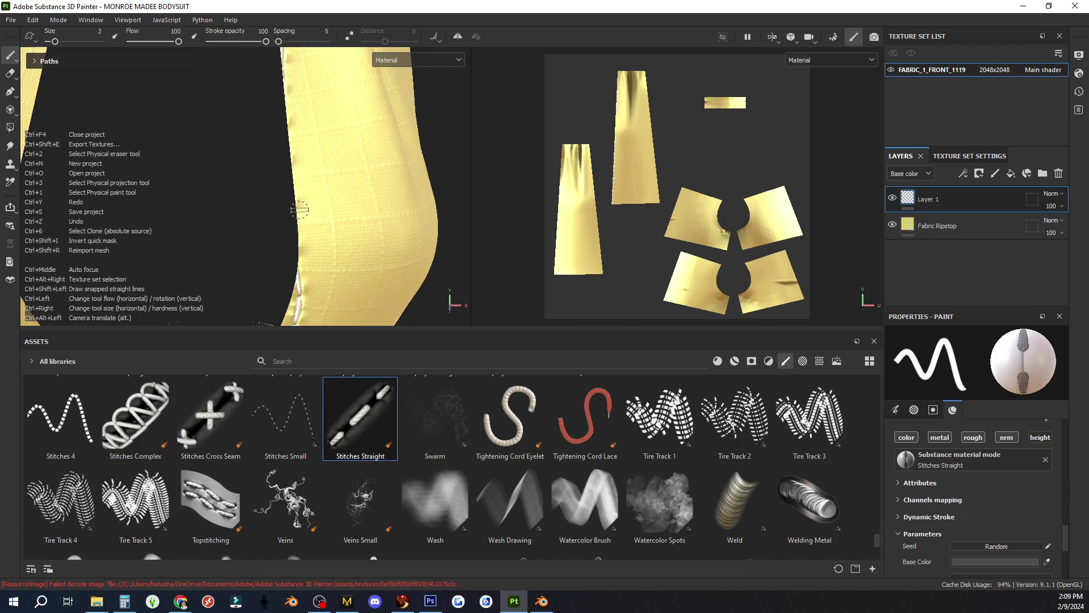
- Enlarge the brush to size 19.5 and undo the remaining topstitching along the neckline
scroll(301, 223, "down", 4)
right_click_drag(301, 223, 366, 233, "ctrl")
key("ctrl+z")
scroll(362, 232, "down", 4)
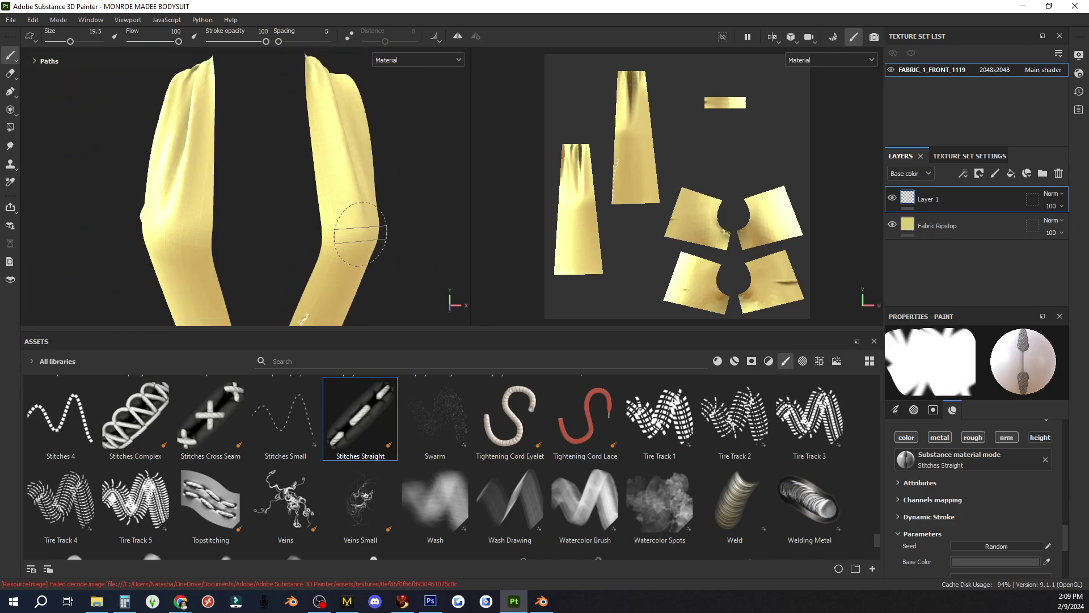
left_click_drag(381, 253, 375, 142, "alt")
key("ctrl+z")
- Add a paint layer directly above the Fabric Ripstop fill, and try and undo a thick straight stitch along the neckline
left_click(937, 226)
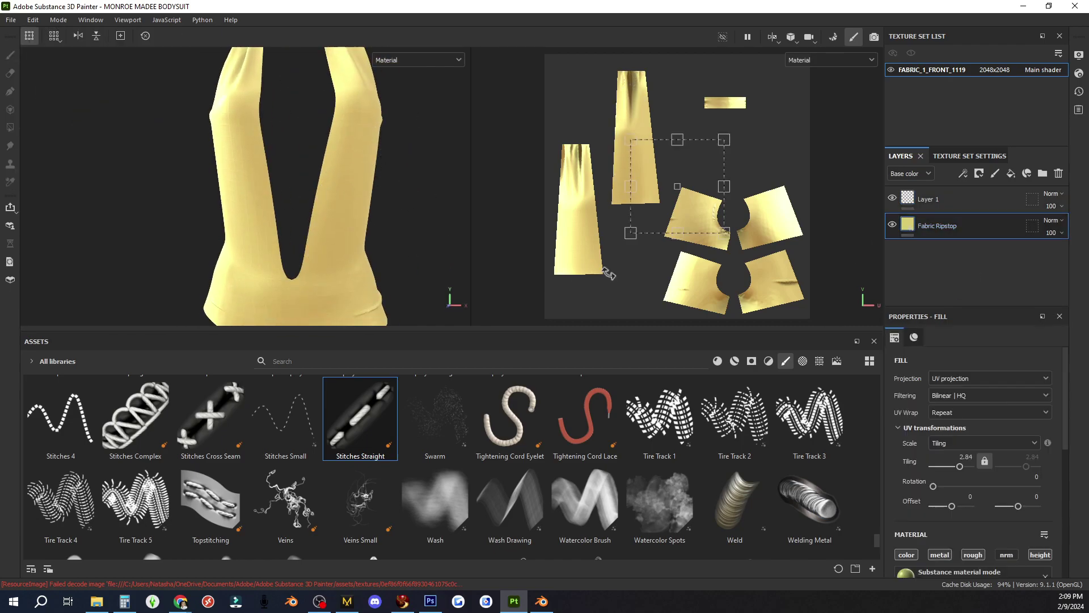
left_click_drag(418, 245, 436, 179, "ctrl+alt")
scroll(416, 206, "up", 3)
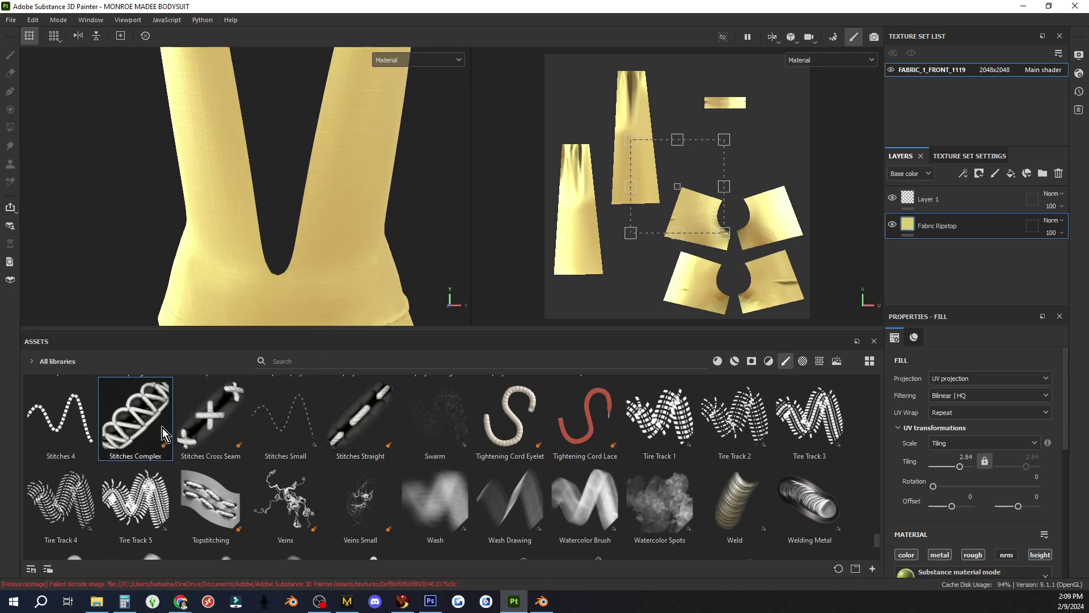
mouse_move(162, 427)
left_mouse_down()
mouse_move(350, 272)
mouse_move(402, 295)
left_mouse_up()
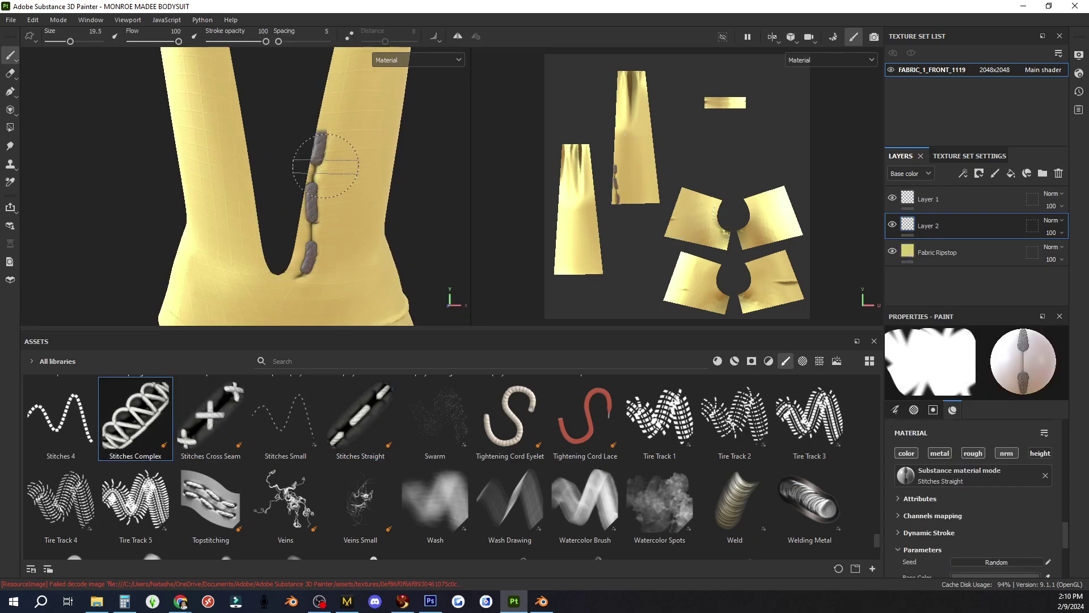
key("ctrl+z")
- Reduce the brush size to 7.74 and set the stitch base color to the near-black swatch
scroll(941, 464, "up", 12)
left_click_drag(945, 481, 929, 481)
scroll(1012, 511, "down", 15)
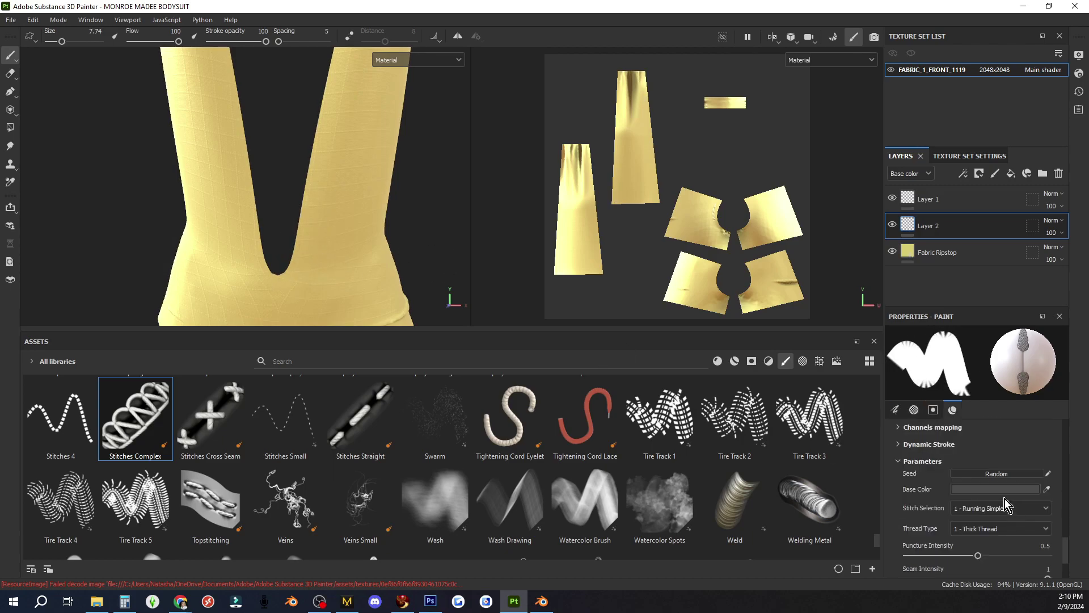
left_click(1003, 489)
left_click(953, 410)
left_click(884, 540)
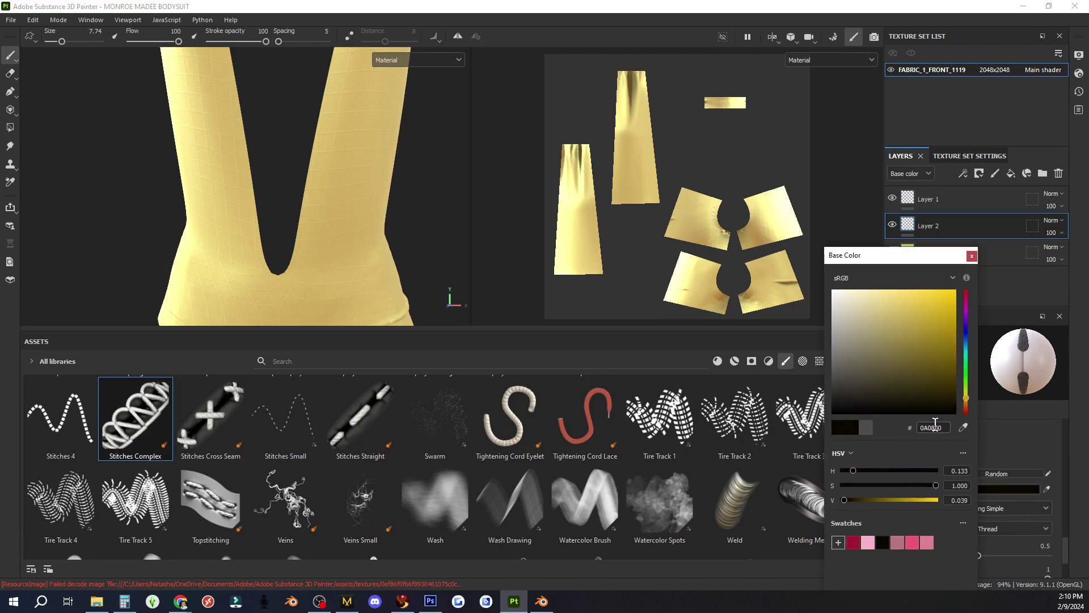
left_click(972, 256)
- Try a near-black running stitch up one edge of the neckline and undo it
left_click_drag(294, 272, 303, 241)
left_click_drag(320, 141, 337, 92)
scroll(339, 152, "down", 3)
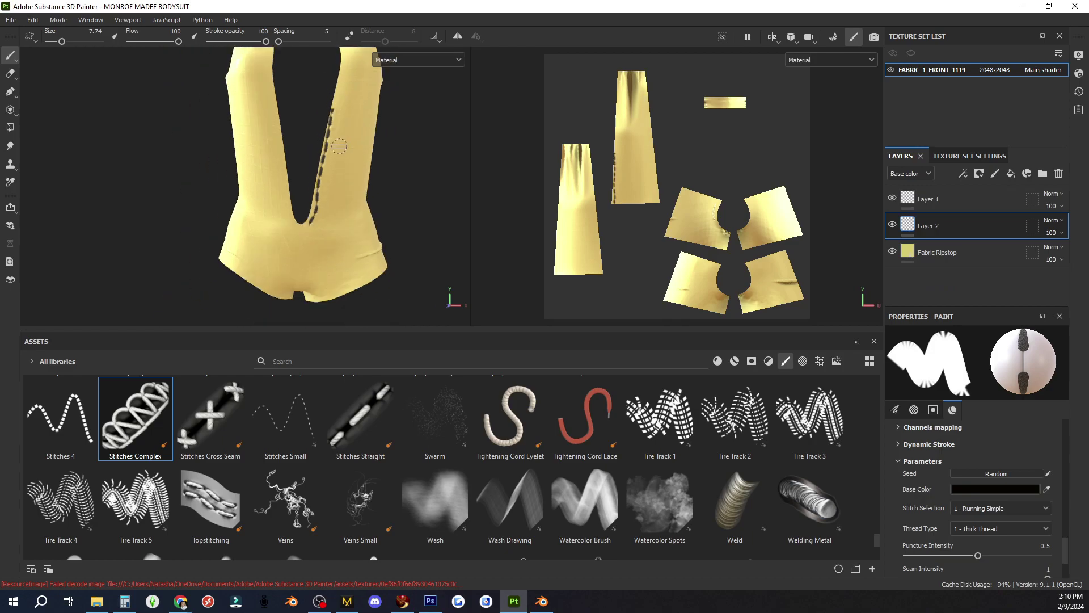
key("ctrl+z")
- Choose the Stitches Cross Seam brush and paint small cross stitches up one edge from the neckline's lowest point
scroll(337, 159, "up", 3)
left_click(215, 417)
scroll(312, 249, "up", 2)
left_click_drag(293, 270, 320, 230)
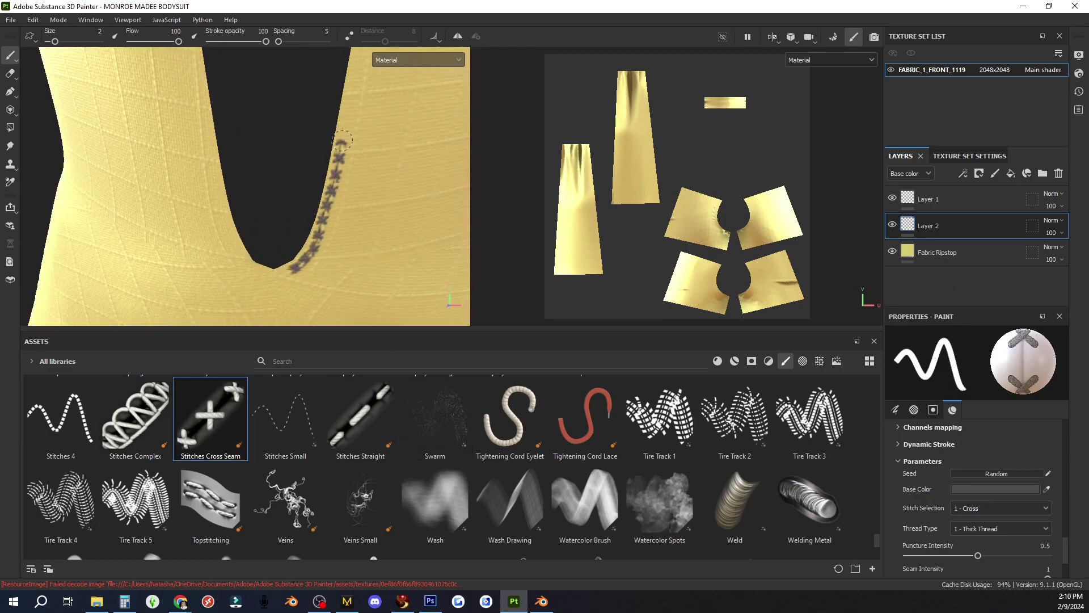
- Undo the cross stitches, switch to the Stitches Complex brush, and try and undo one stroke at the neckline's lowest point
key("ctrl+z")
left_click(151, 410)
left_click_drag(282, 271, 309, 255)
key("ctrl+z")
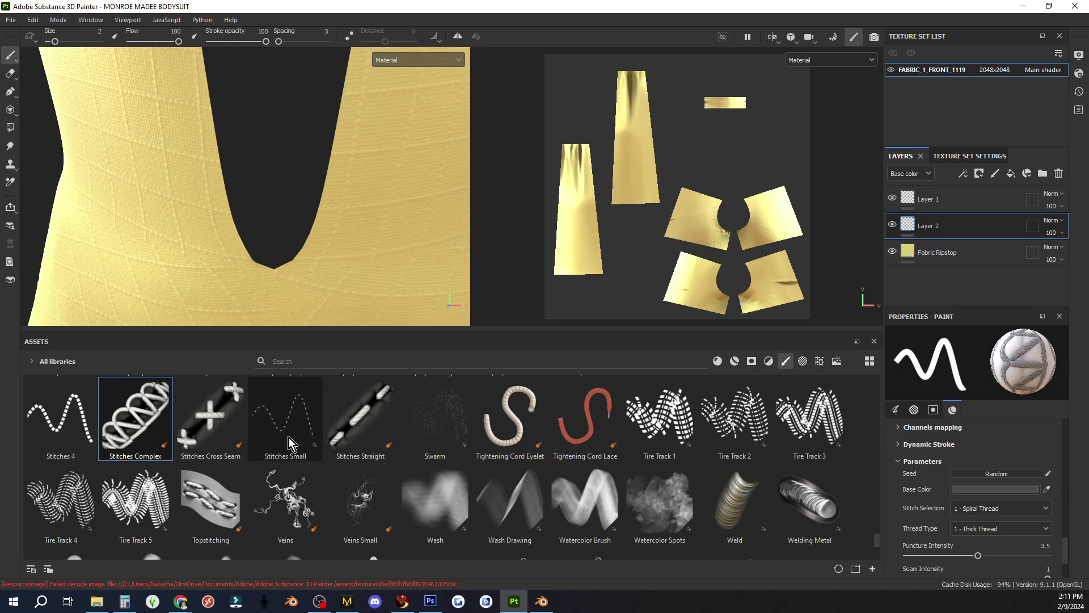
- Set the stitch base color to near-black 0A0800 and paint complex stitches up the lower part of one neckline edge
scroll(1033, 453, "up", 1)
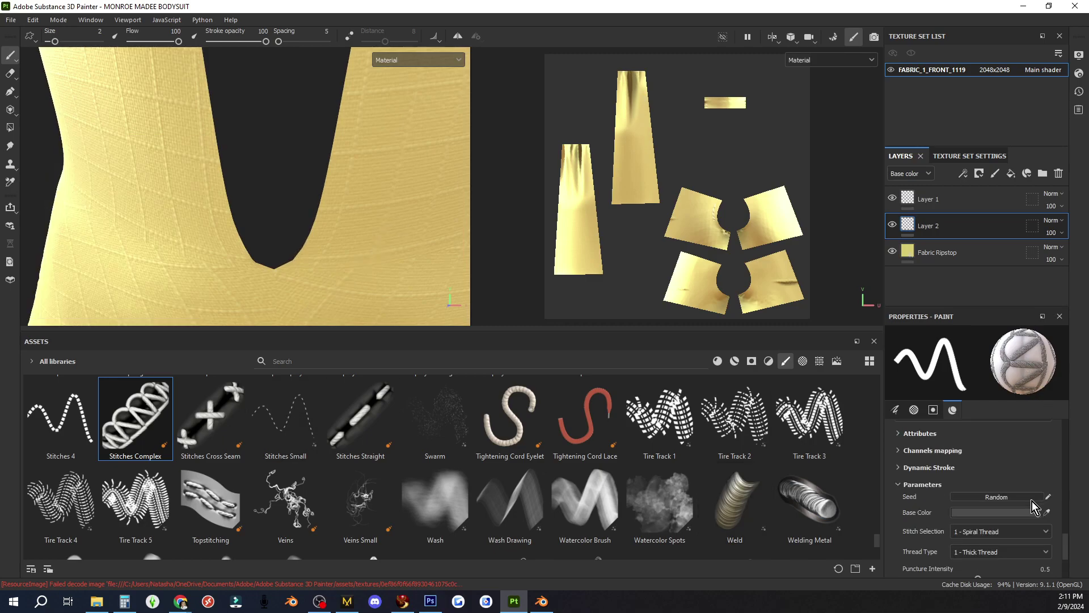
left_click(1031, 510)
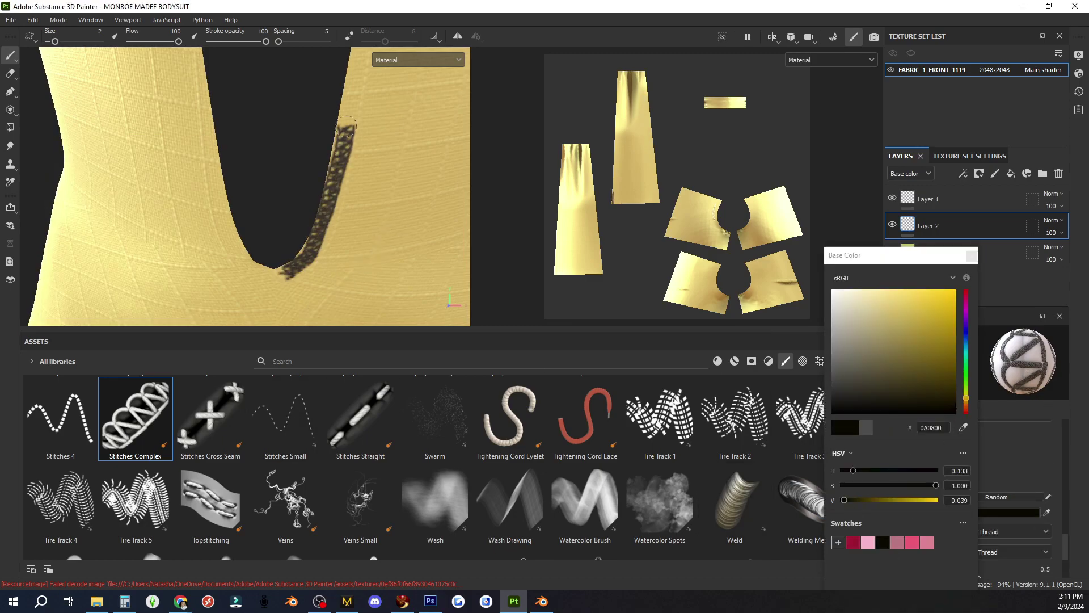
left_click_drag(347, 126, 355, 93)
scroll(368, 111, "down", 3)
middle_click_drag(370, 122, 322, 282, "alt")
scroll(322, 282, "up", 3)
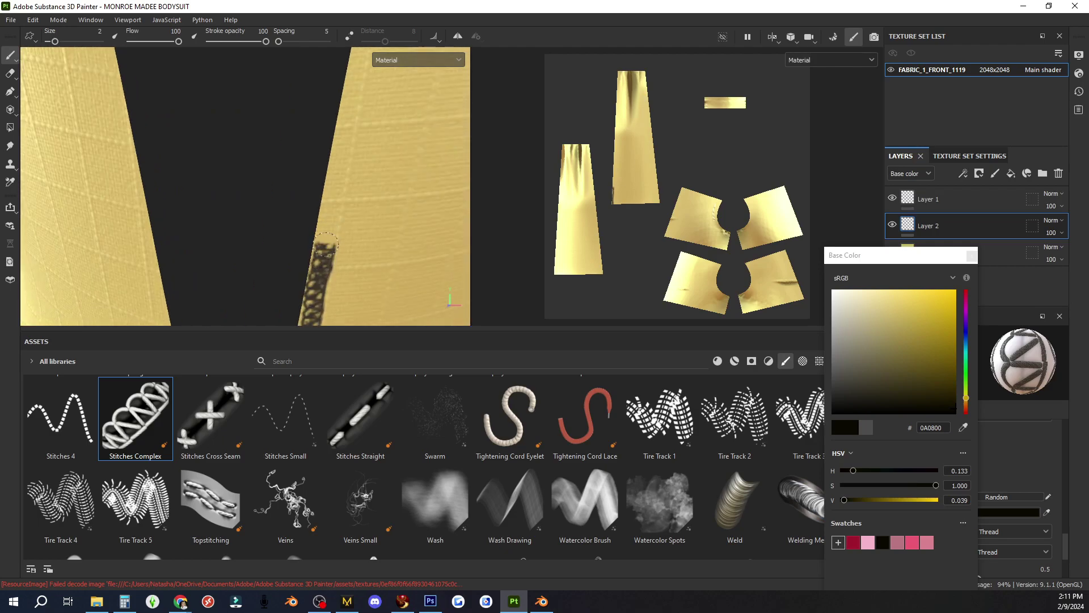
left_click_drag(356, 94, 362, 76)
middle_click_drag(362, 75, 339, 256, "alt")
- Continue the complex stitching up the straight middle stretch of the same neckline edge, undoing one misplaced stroke
left_click_drag(336, 257, 370, 91)
key("ctrl+z")
middle_click_drag(370, 91, 342, 227, "alt")
left_click_drag(342, 226, 380, 88)
middle_click_drag(380, 87, 356, 247, "alt")
left_click_drag(356, 248, 399, 98)
middle_click_drag(398, 98, 353, 281, "alt")
left_click_drag(353, 280, 400, 91)
middle_click_drag(401, 91, 349, 317, "alt")
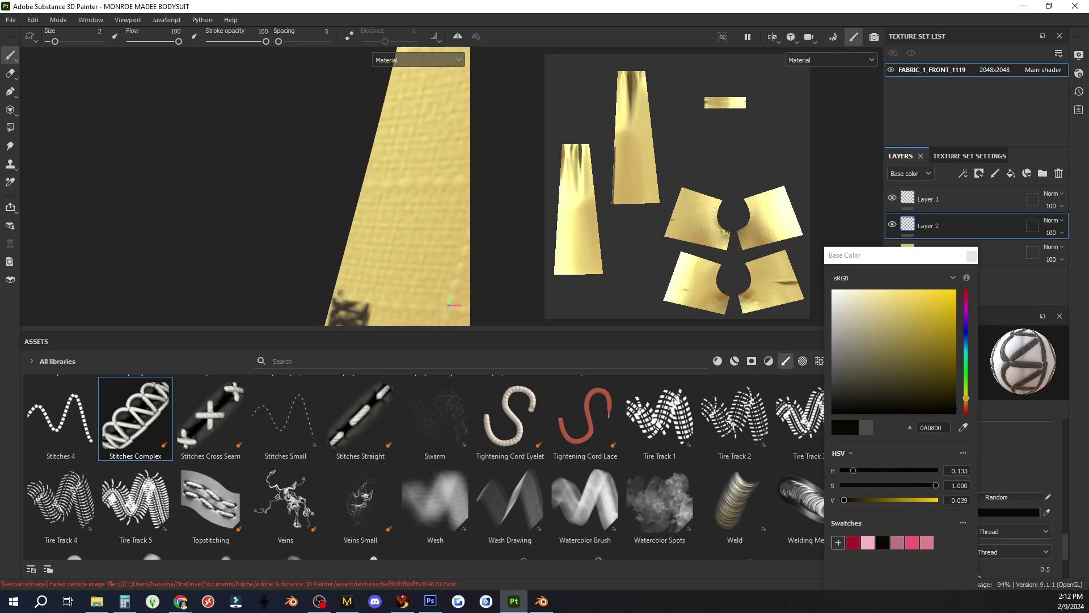
- Extend the complex stitching around the bend in the upper part of that neckline edge
left_click_drag(348, 313, 413, 89)
middle_click_drag(412, 90, 359, 272, "alt")
left_click_drag(359, 271, 396, 91)
middle_click_drag(396, 91, 379, 218, "alt")
scroll(379, 218, "down", 3)
left_click_drag(378, 218, 380, 174)
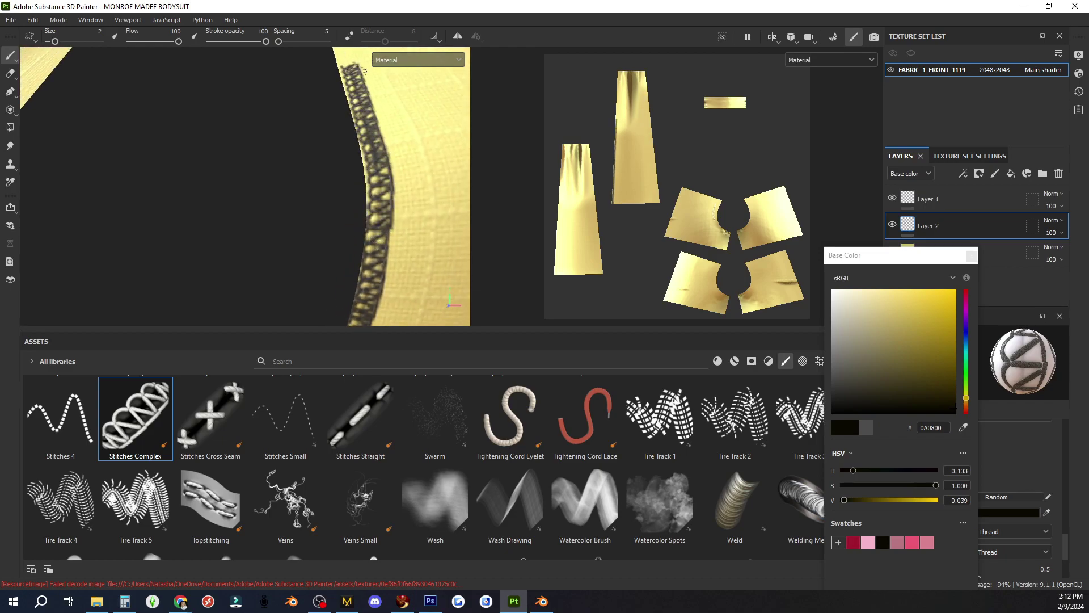
- Finish the complex stitching along the inner edge of the halter strap up to its gathered tip
middle_click_drag(364, 71, 353, 277, "alt")
mouse_move(353, 278)
left_mouse_down("alt")
mouse_move(318, 263)
mouse_move(335, 283)
left_mouse_up("alt")
left_click_drag(345, 303, 343, 193)
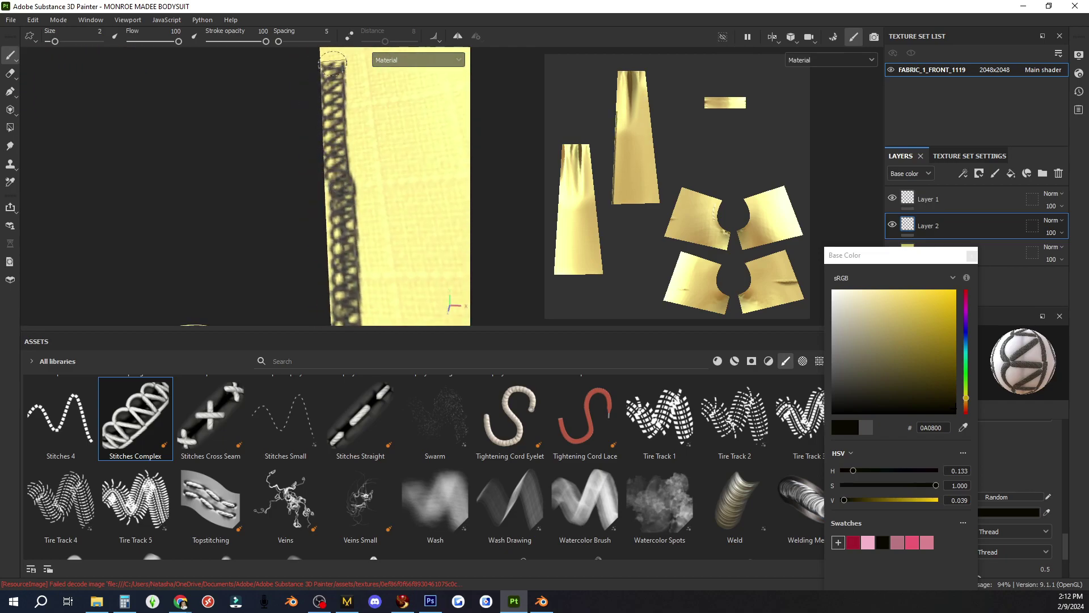
middle_click_drag(352, 83, 342, 247, "alt")
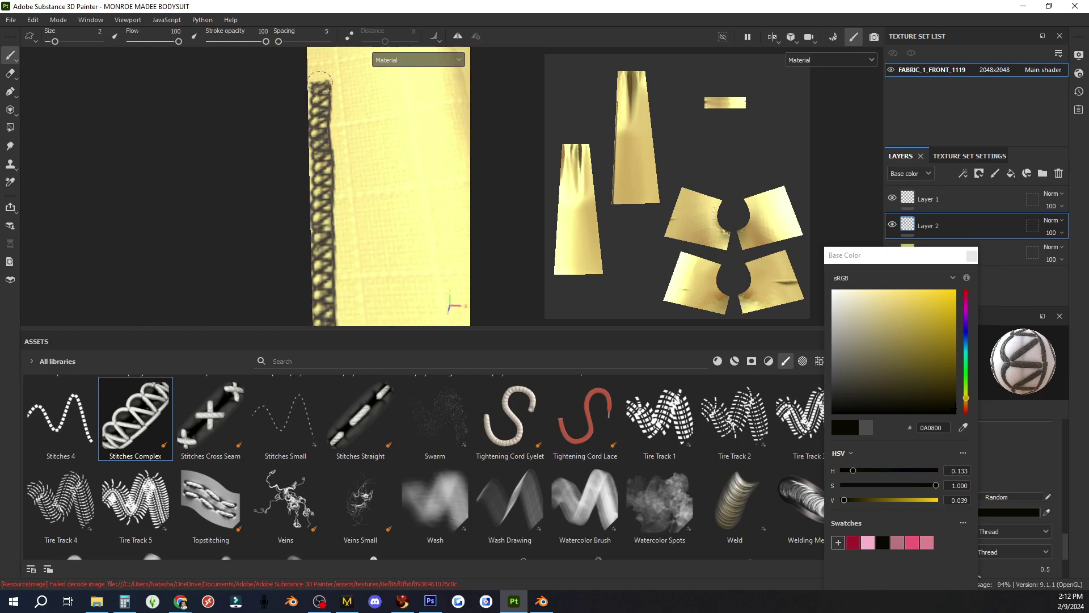
left_click_drag(320, 82, 320, 67)
middle_click_drag(319, 67, 345, 194, "alt")
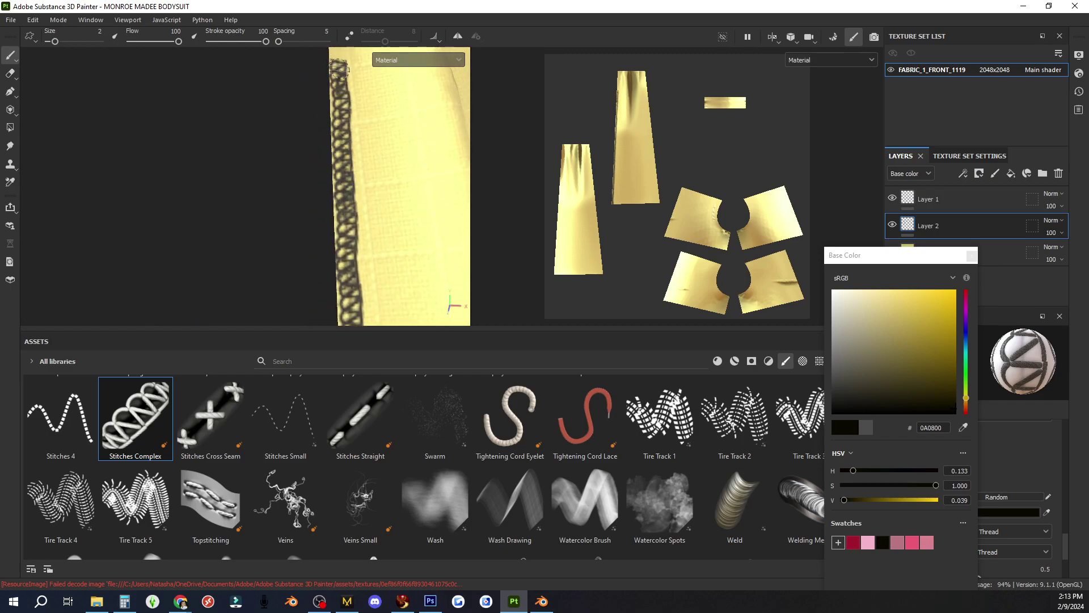
middle_click_drag(339, 68, 345, 180)
left_click_drag(347, 101, 330, 156, "alt")
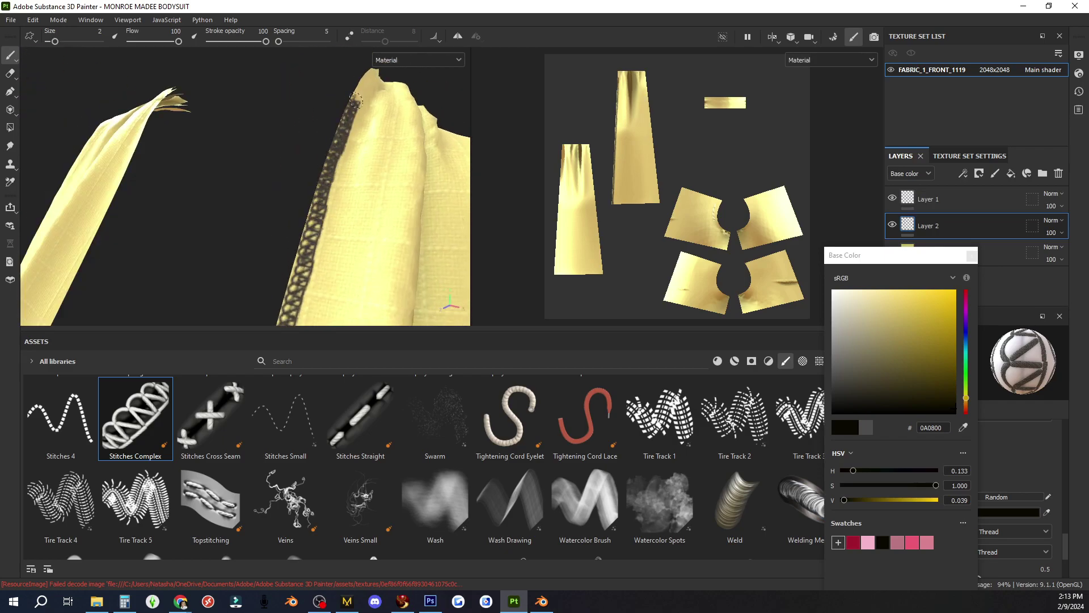
- Return to the bottom of the neckline and paint complex stitches up the lower part of the opposite edge
scroll(344, 227, "down", 4)
left_click_drag(345, 231, 421, 191, "alt")
middle_click_drag(421, 191, 369, 102, "alt")
scroll(363, 227, "up", 6)
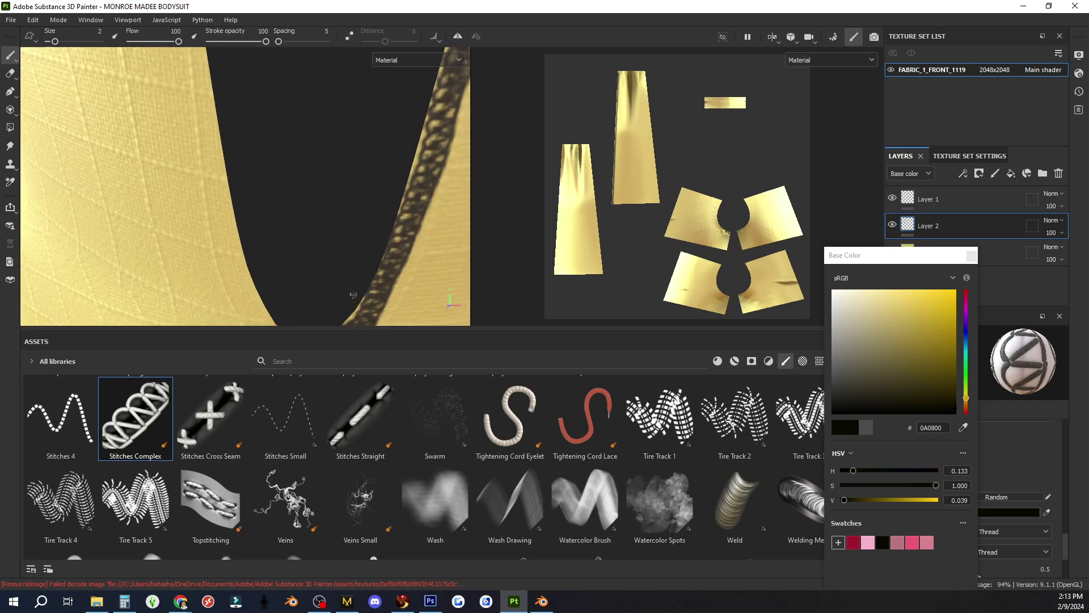
middle_click_drag(363, 312, 338, 262, "alt")
left_click_drag(249, 168, 237, 120)
middle_click_drag(237, 120, 266, 228, "alt")
left_click_drag(266, 228, 261, 179)
- Carry the opposite edge's complex stitching up along the second halter strap to near its tip
left_click_drag(248, 71, 297, 185, "alt")
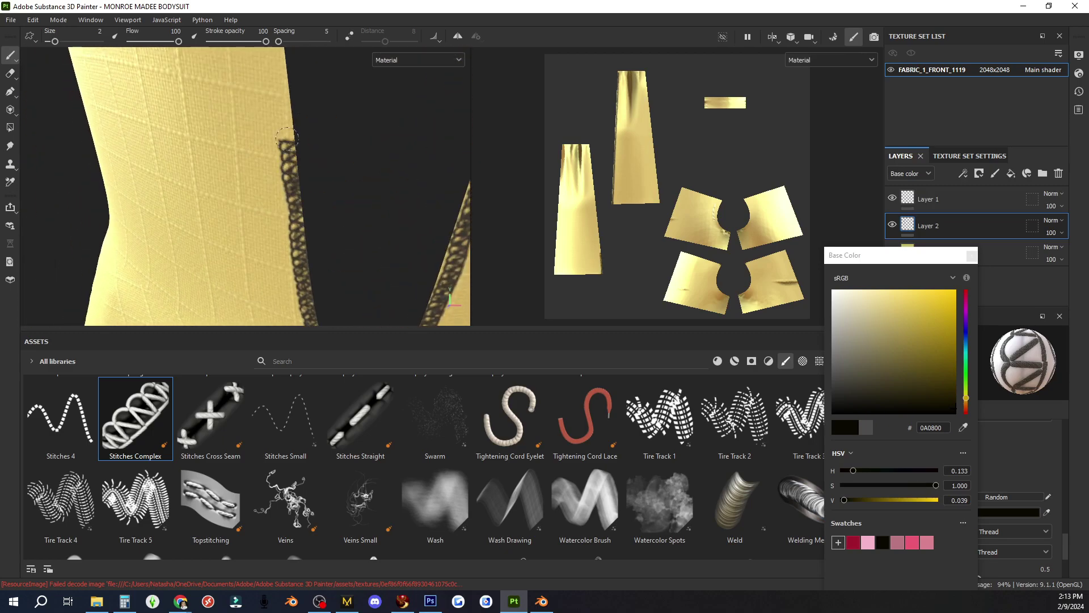
left_click_drag(279, 64, 310, 200, "alt")
left_click_drag(293, 73, 278, 295, "alt")
left_click_drag(278, 150, 270, 307, "alt")
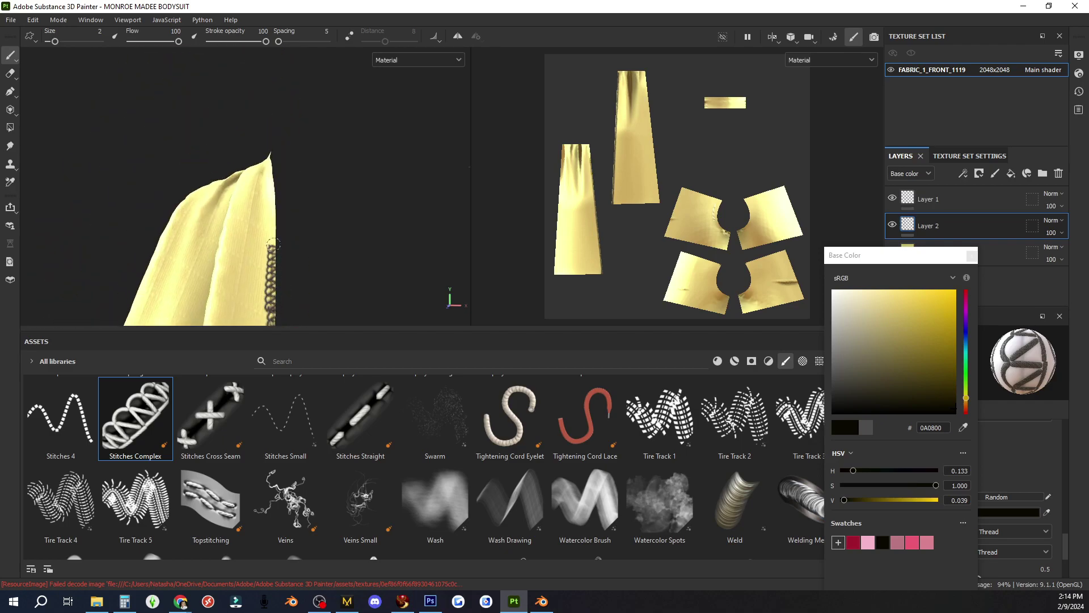
left_click_drag(273, 244, 259, 246, "alt")
- Examine the stitched neckline from the front and check the back of the bodysuit for stray strokes
scroll(241, 183, "down", 4)
left_click_drag(272, 206, 329, 213, "alt")
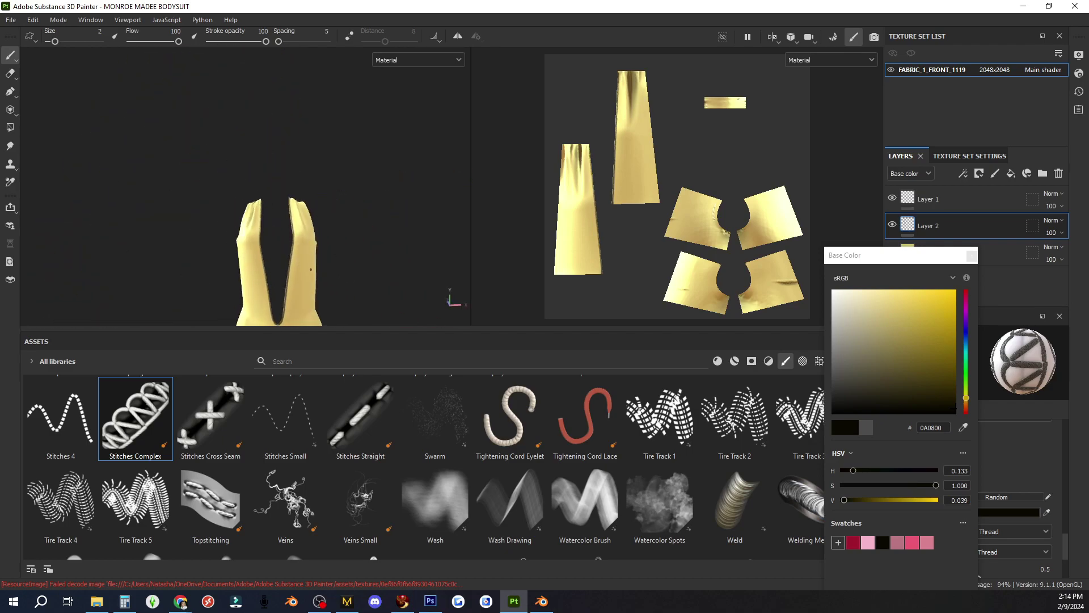
scroll(340, 250, "up", 3)
middle_click_drag(346, 278, 358, 170, "alt")
scroll(317, 227, "up", 3)
scroll(299, 242, "up", 2)
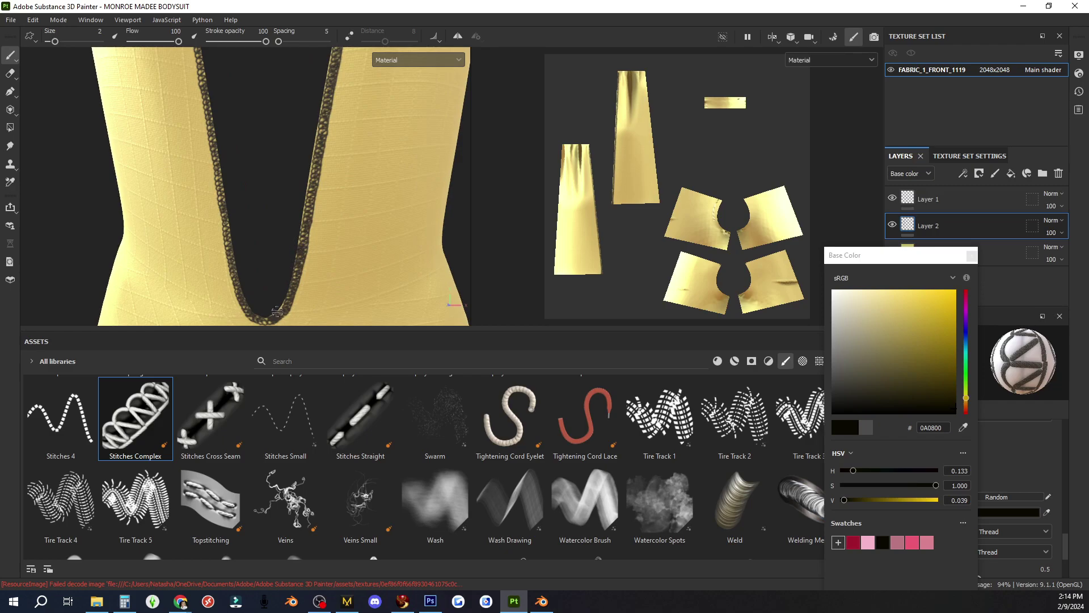
left_click_drag(318, 115, 165, 189, "alt")
scroll(164, 189, "down", 3)
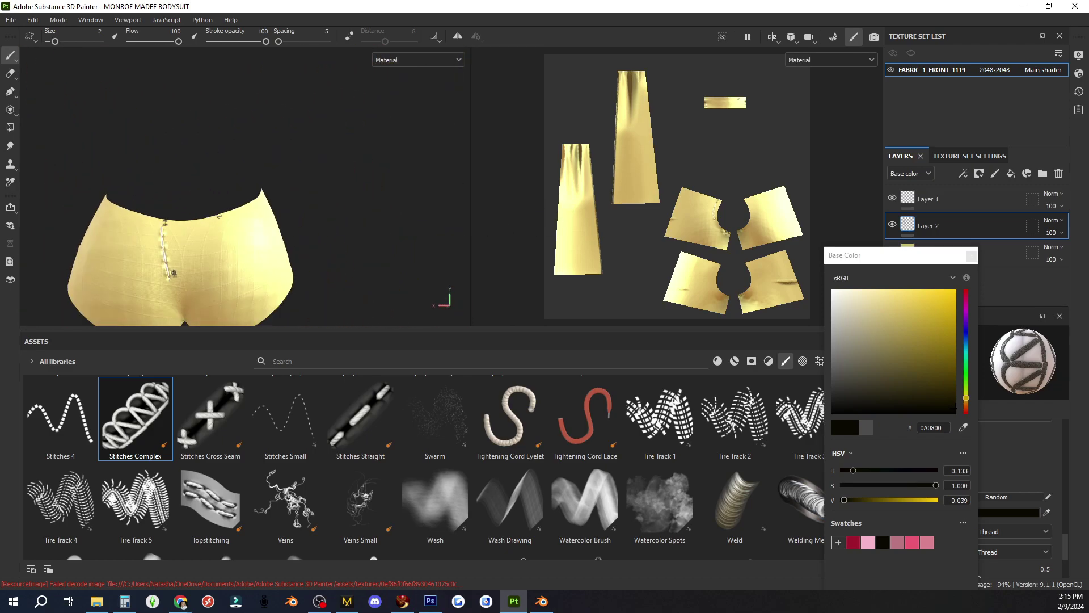
- Delete Layer 1, toggling the visibility of Layer 2 to check which strokes it holds
left_click(892, 225)
left_click(953, 200)
left_click(1059, 174)
left_click_drag(318, 241, 114, 233, "alt")
left_click(892, 198)
- Examine the remaining Layer 2 strokes around the back of the bodysuit
middle_click_drag(227, 170, 80, 193, "alt")
scroll(170, 191, "down", 3)
left_click_drag(227, 187, 341, 231, "alt")
scroll(366, 193, "down", 3)
left_click_drag(366, 194, 302, 194, "alt")
scroll(296, 275, "up", 3)
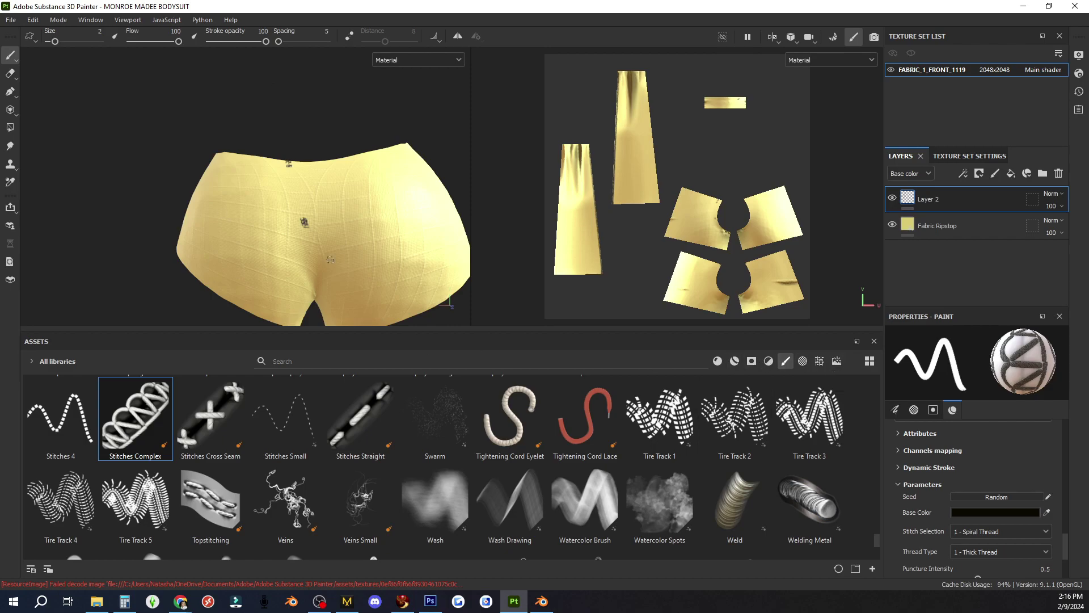
left_click_drag(330, 259, 370, 234, "alt")
- Browse the texture assets, and switch to File Explorer to preview the black image with small colored hearts
left_click(821, 363)
mouse_move(877, 454)
left_mouse_down()
mouse_move(880, 545)
mouse_move(877, 522)
left_mouse_up()
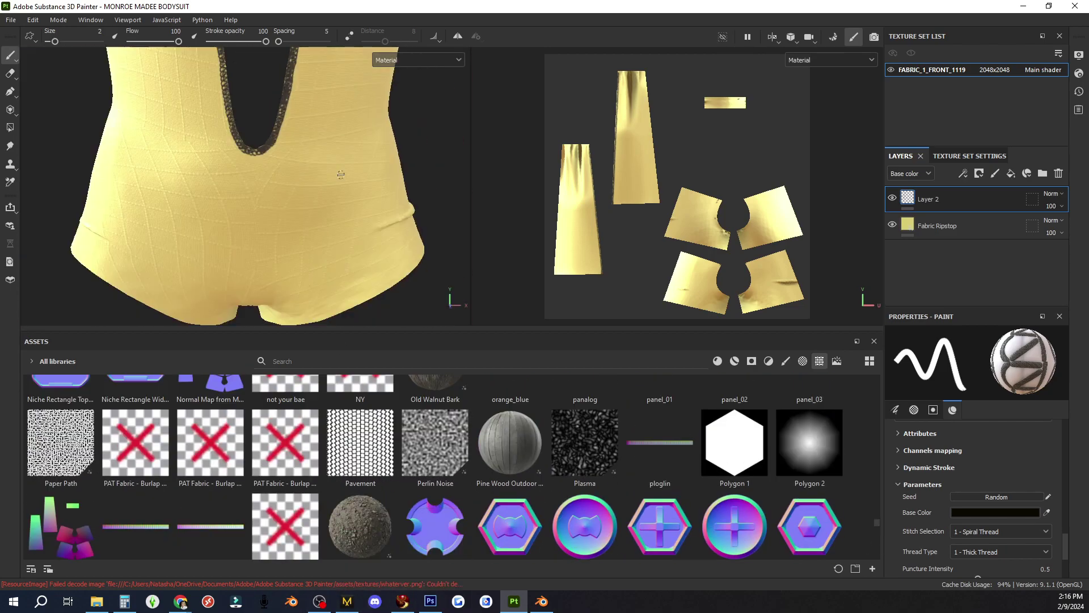
right_click_drag(341, 175, 324, 158, "alt")
middle_click_drag(324, 158, 406, 256, "alt")
left_click_drag(407, 255, 391, 262, "alt")
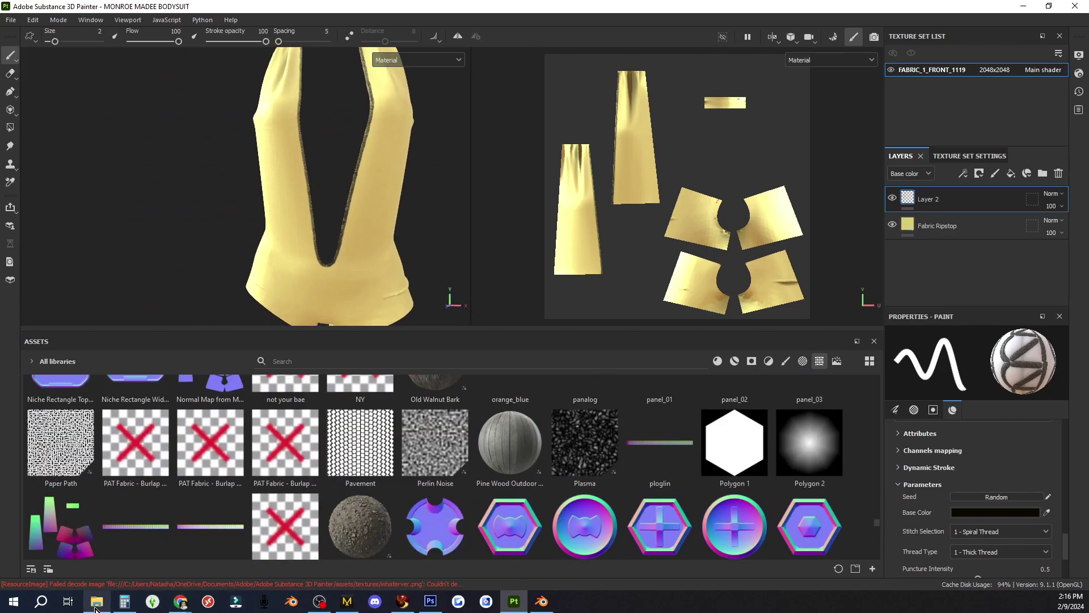
left_click(97, 601)
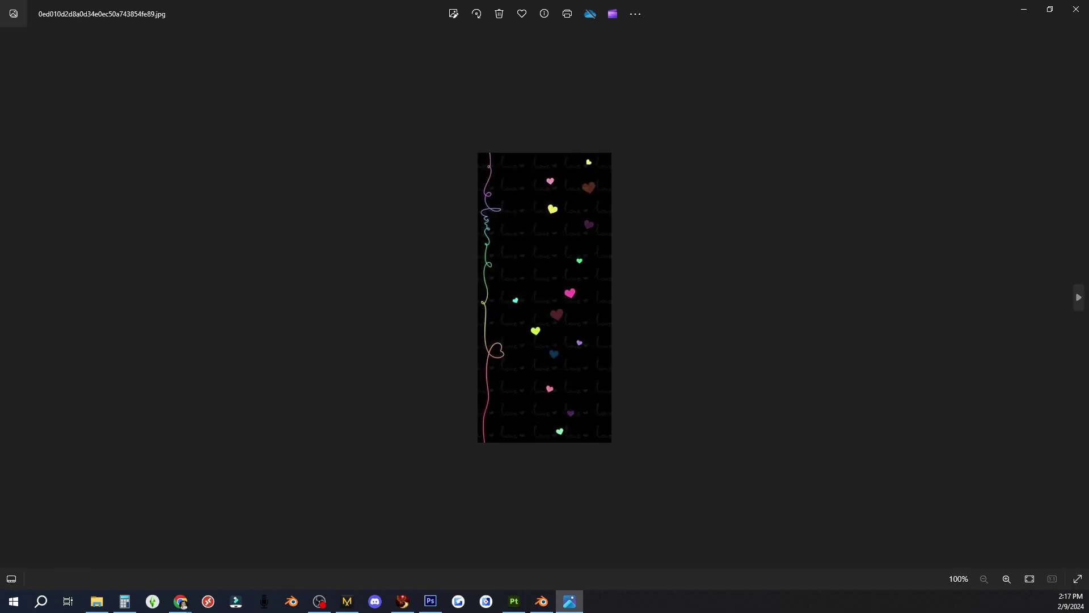
left_click(1076, 9)
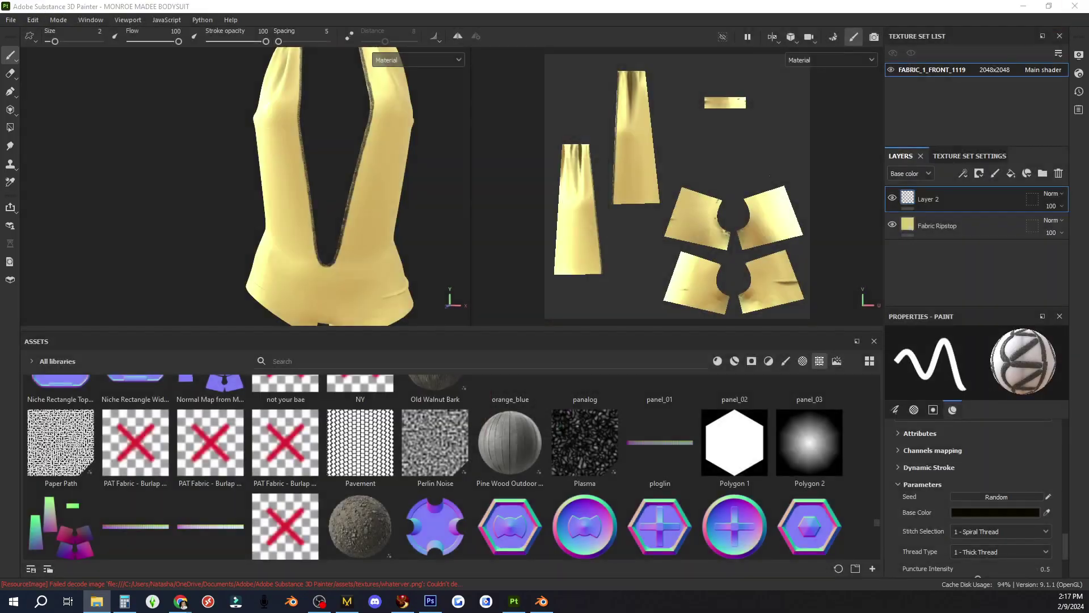
- Switch to Photoshop, place the painted hearts and "love" image, and delete its black background with the Magic Wand
left_click(428, 604)
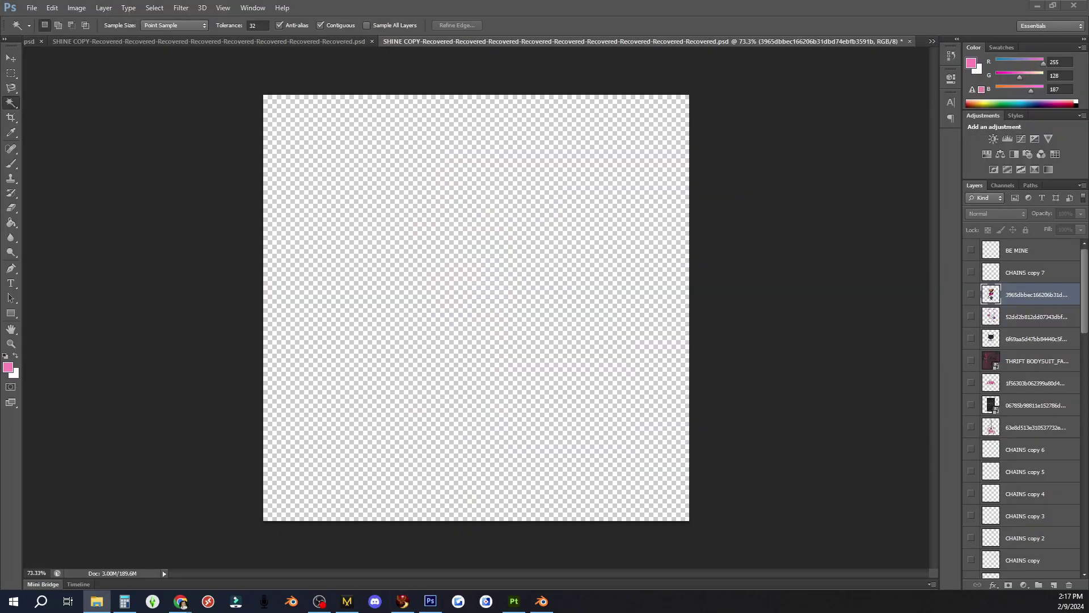
mouse_move(495, 611)
left_mouse_down()
mouse_move(509, 603)
mouse_move(433, 603)
mouse_move(486, 416)
left_mouse_up()
left_click(16, 103)
left_click(495, 225)
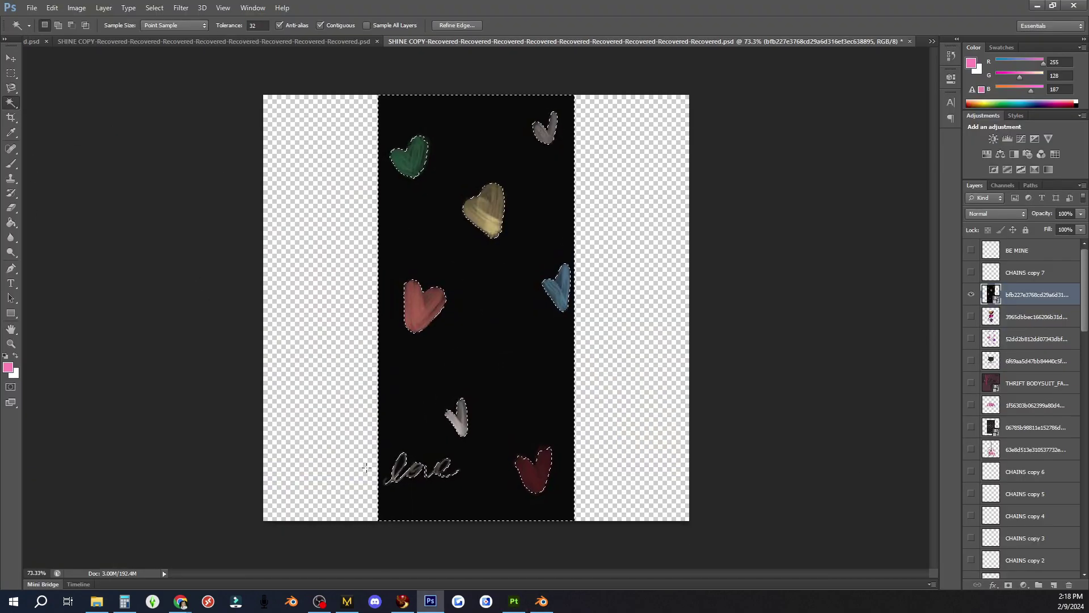
left_click(402, 464)
key("Delete")
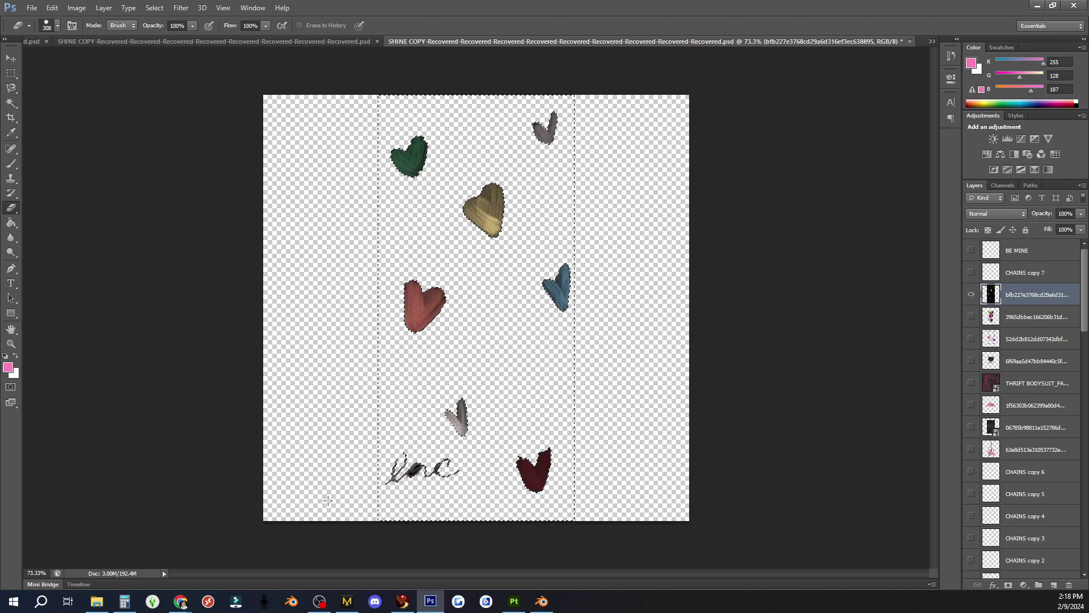
key("ctrl+d")
- Sample a near-black color (RGB 9, 5, 1) and repaint the faded word "love" with the Brush tool
scroll(366, 386, "up", 5, "alt")
scroll(475, 405, "down", 5, "alt")
scroll(590, 414, "down", 4)
scroll(601, 389, "up", 6, "alt")
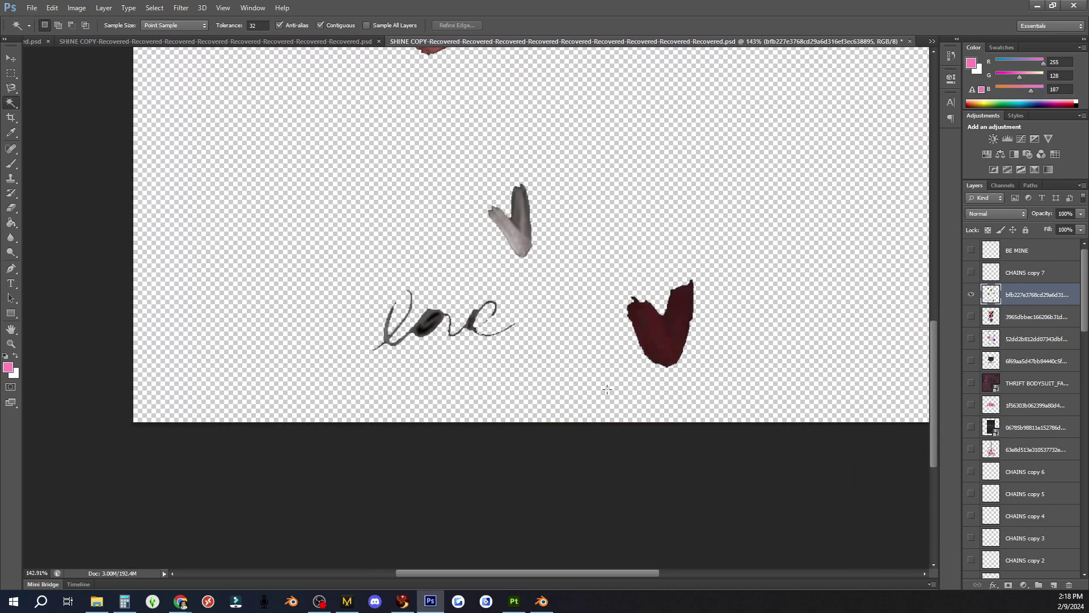
left_click(10, 133)
left_click(371, 309)
key("b")
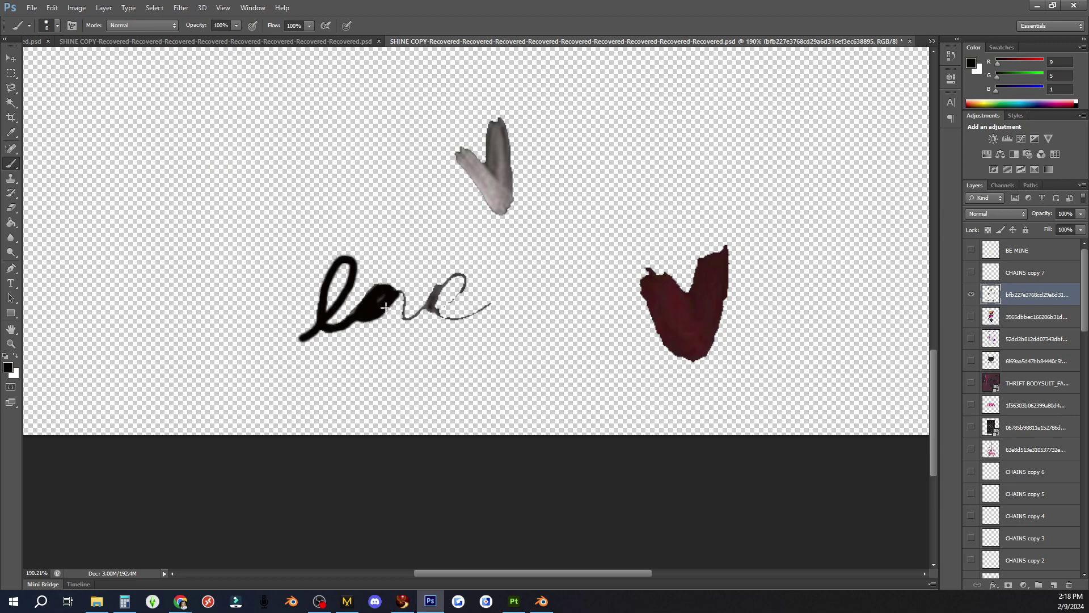
scroll(402, 303, "down", 5, "alt")
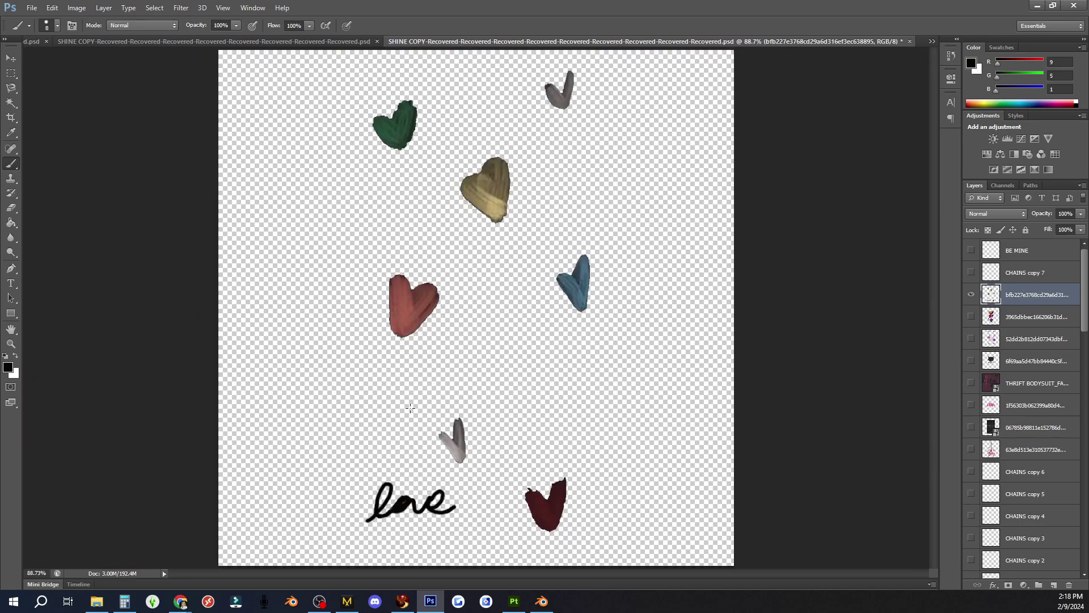
- Duplicate the hearts layer, apply the last-used filter and a new blend mode to the copy, and merge both layers
key("v")
key("ctrl+j")
left_click(178, 8)
left_click(196, 20)
left_click(1003, 215)
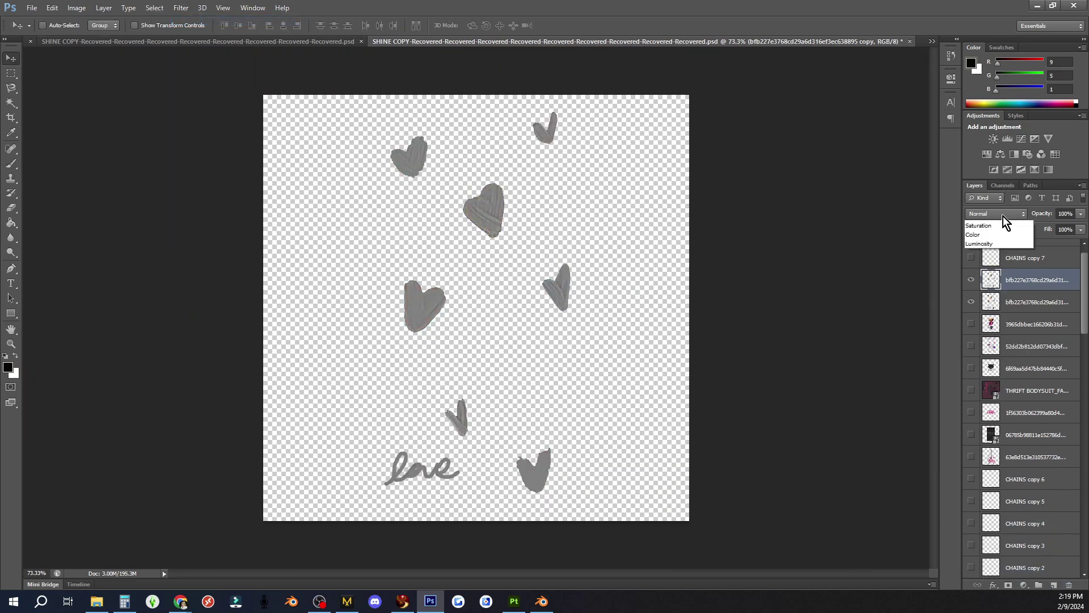
left_click(982, 372)
left_click(1031, 303, "shift")
right_click(1031, 304)
left_click(939, 411)
- Raise the brightness of the merged hearts layer slightly with Brightness/Contrast
left_click(56, 10)
mouse_move(77, 8)
mouse_move(90, 36)
left_click(233, 37)
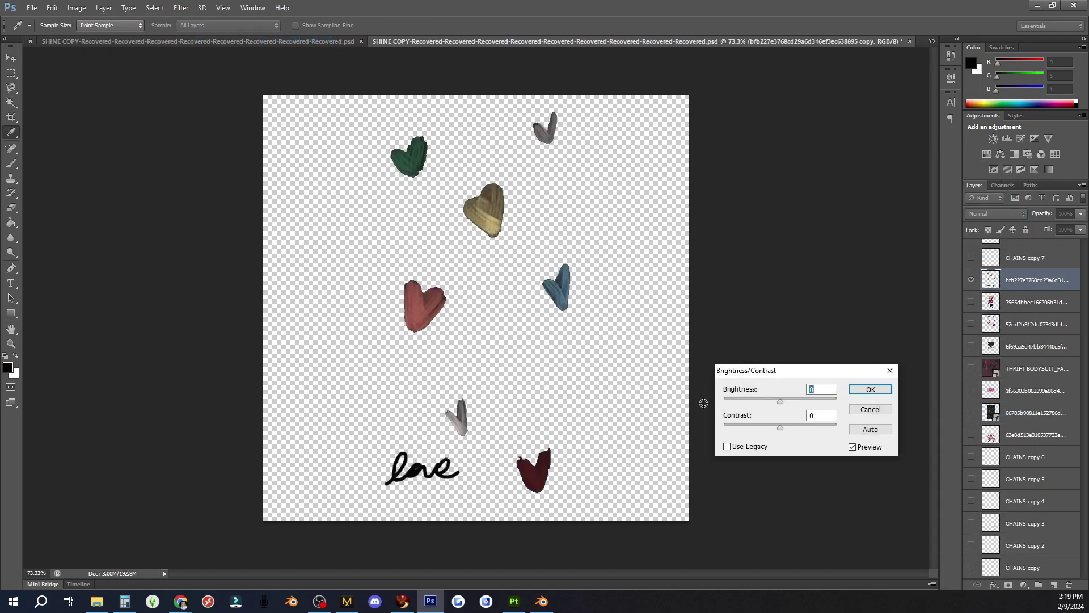
left_click_drag(785, 402, 788, 403)
left_click(870, 389)
- Save the hearts artwork as a PNG named 1 in the STICKERS folder and hide its layer
left_click(31, 8)
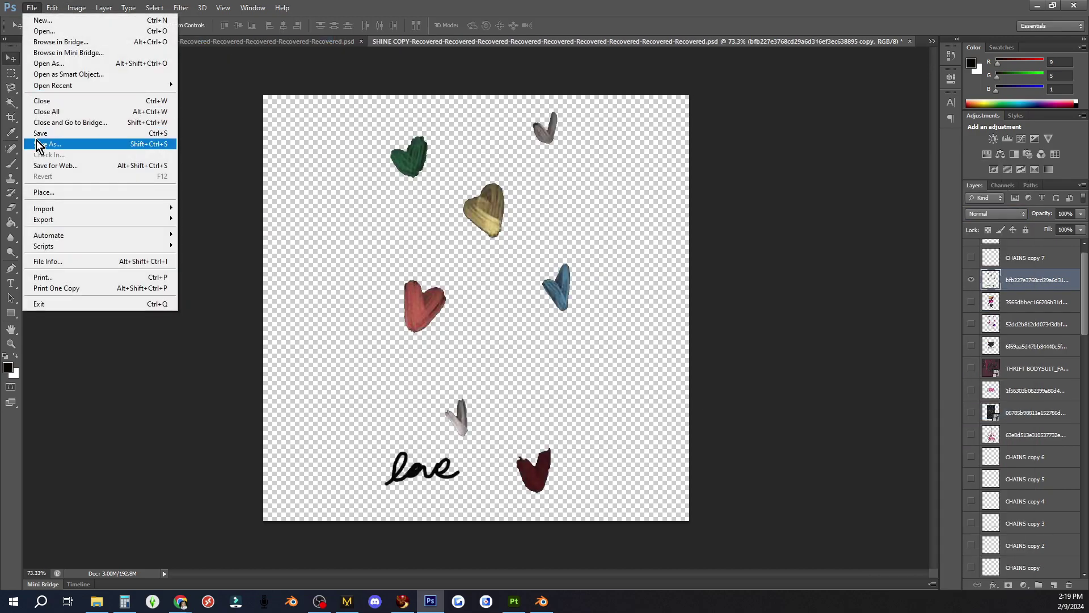
left_click(39, 146)
left_click(539, 449)
left_click(529, 408)
left_click(560, 431)
type("F")
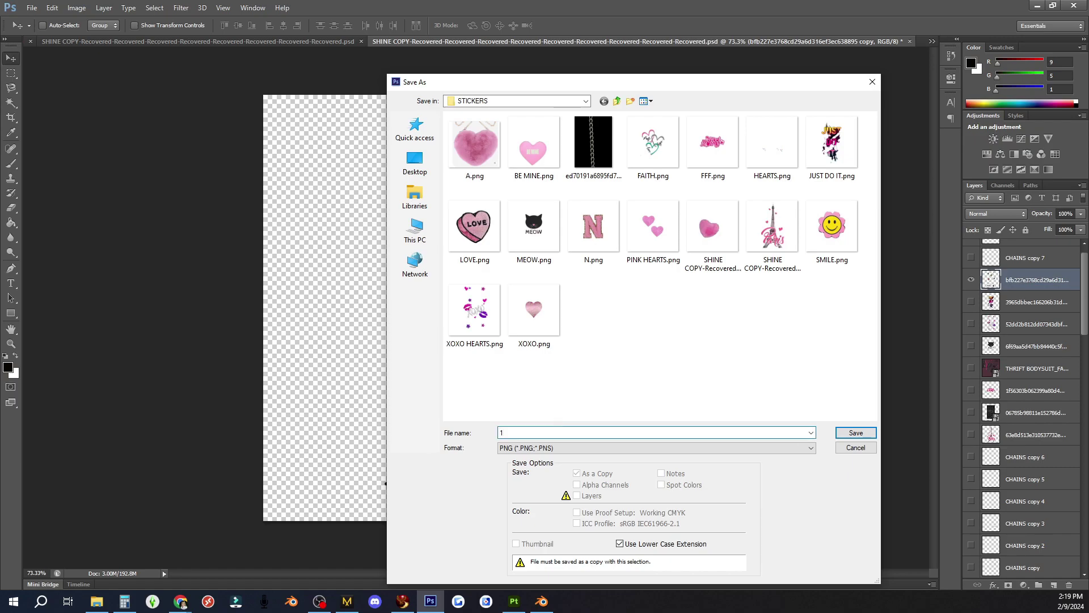
key("Return")
left_click(470, 414)
left_click(971, 279)
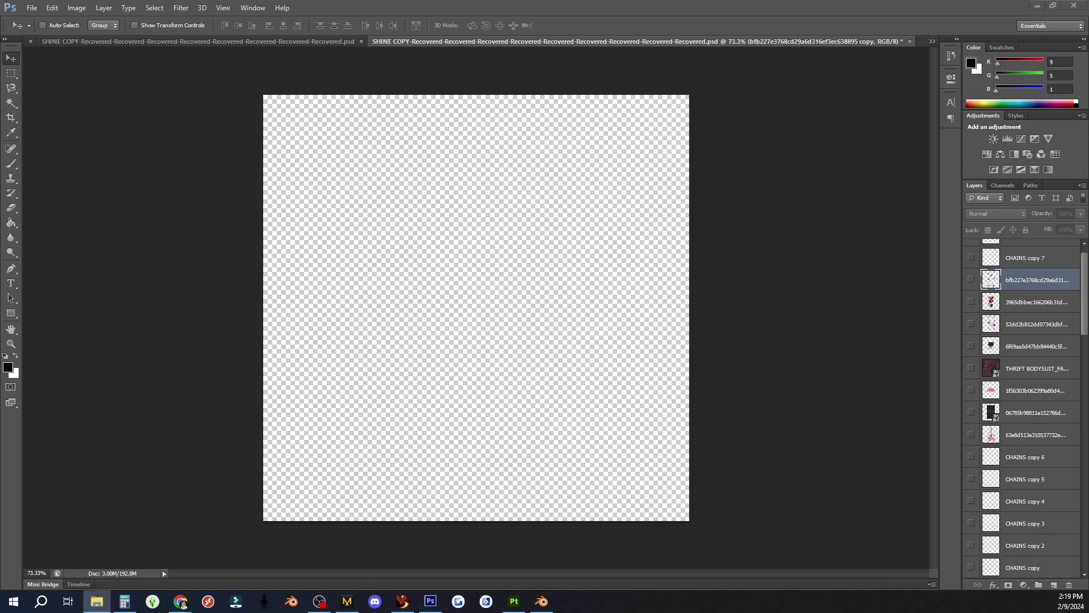
- Bring the denim letter N image into the Photoshop document and remove the white background around and inside it
left_click(513, 602)
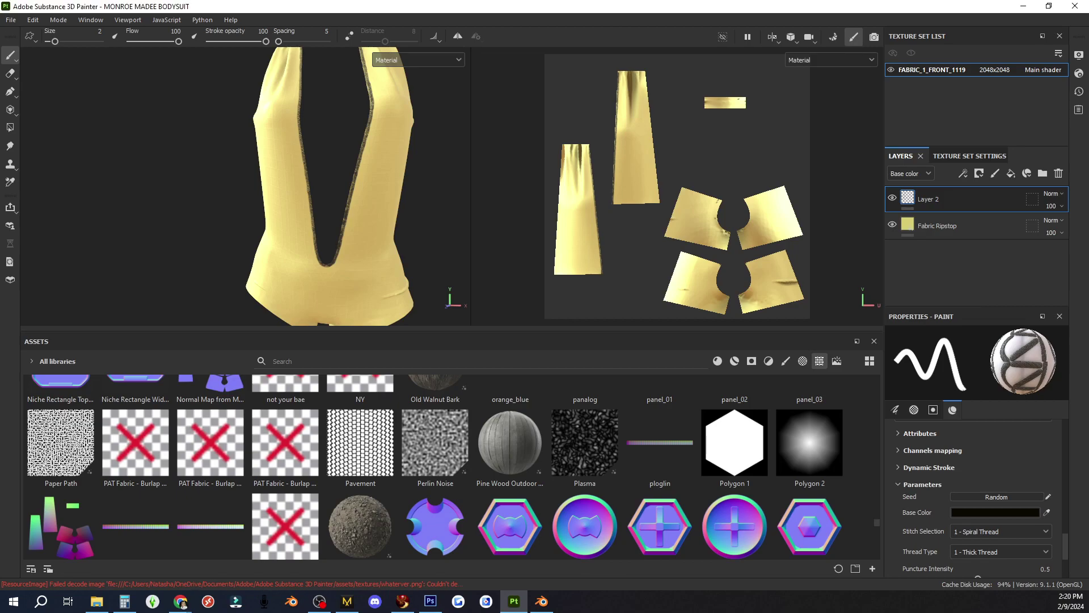
left_click(431, 601)
left_click(572, 26)
left_click(10, 103)
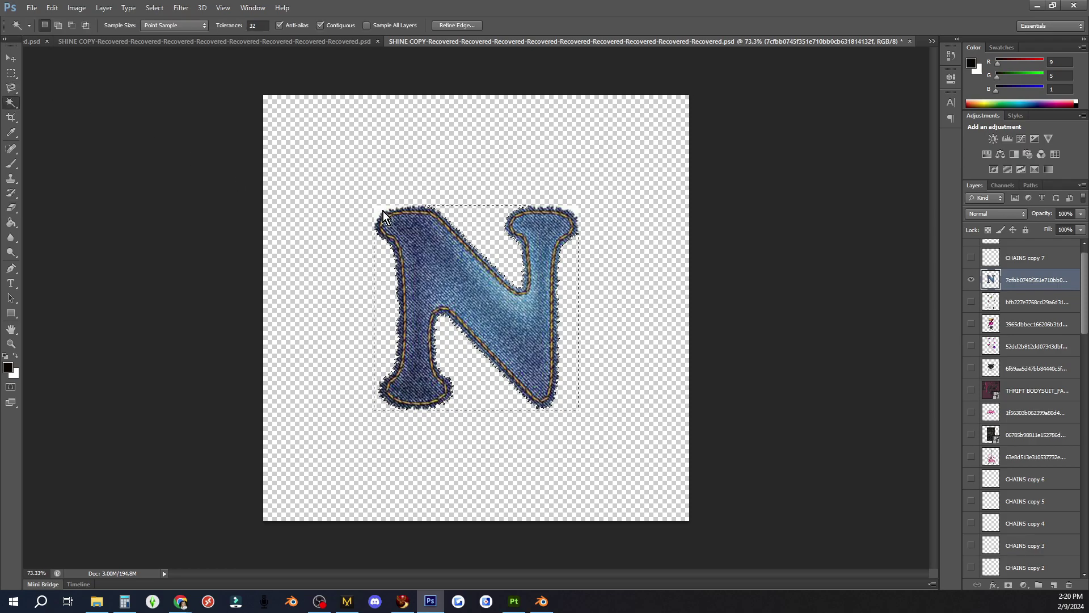
scroll(549, 210, "up", 4, "alt")
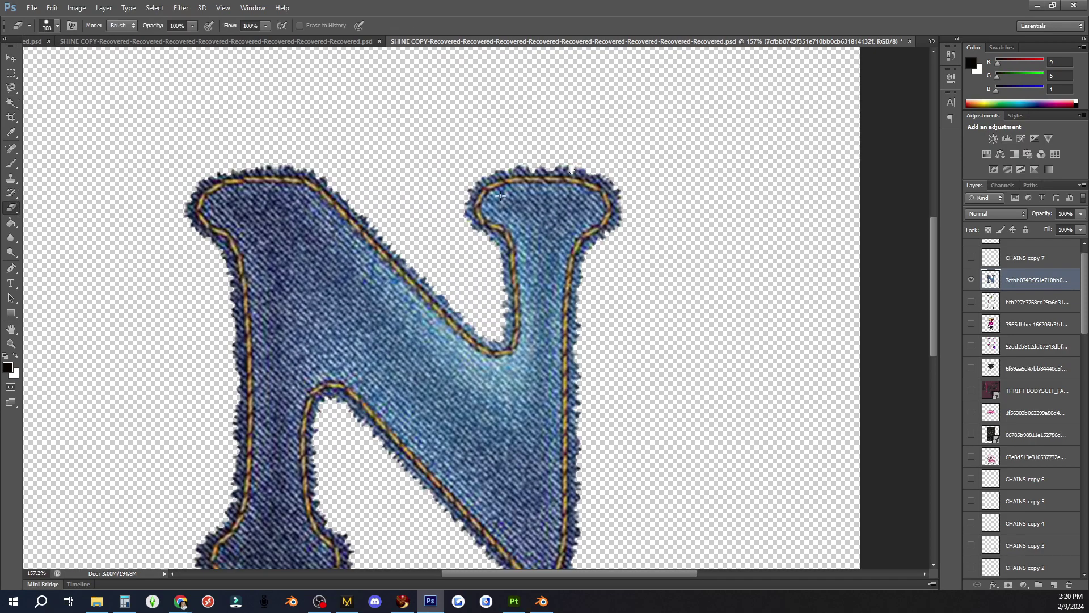
key("ctrl+d")
key("v")
scroll(502, 272, "down", 2, "alt")
- Save the denim letter as a PNG named N JEAN in the STICKERS folder and hide its layer
left_click(31, 8)
left_click(51, 142)
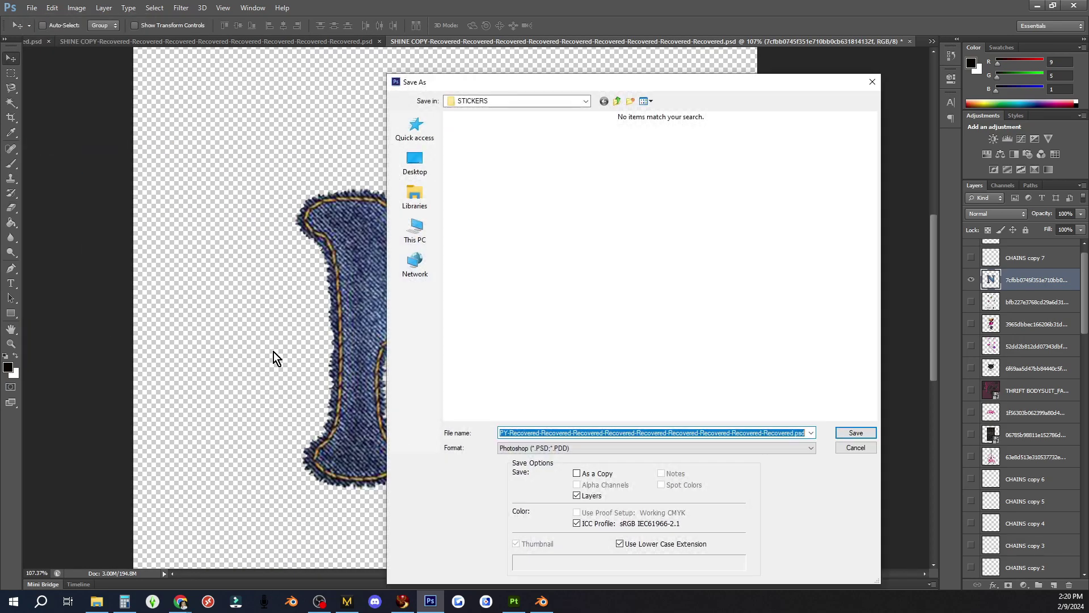
type("N")
key("Return")
left_click(553, 225)
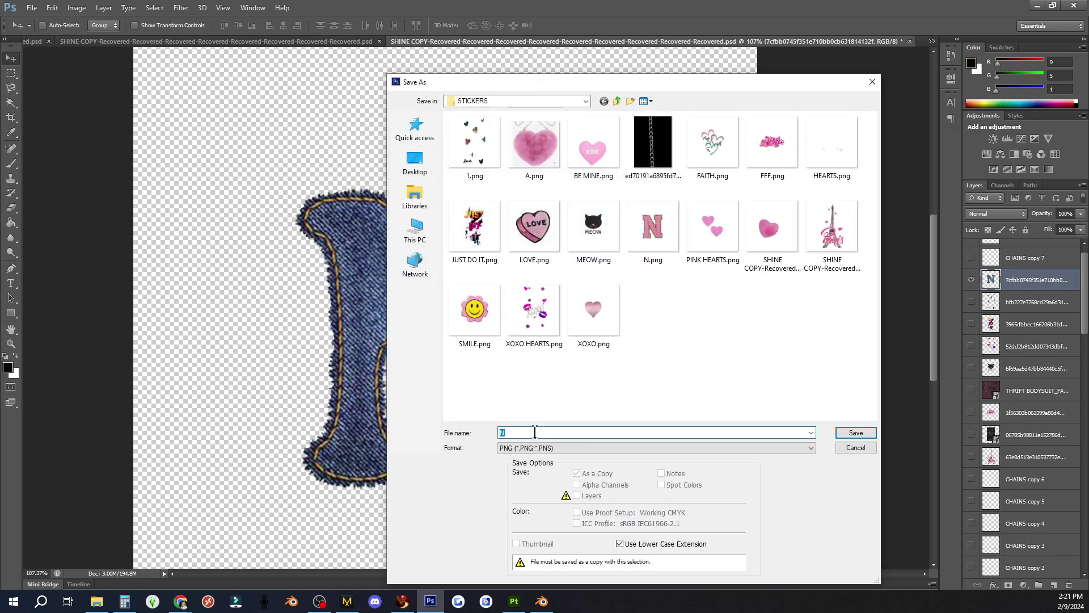
left_click(855, 433)
left_click(971, 279)
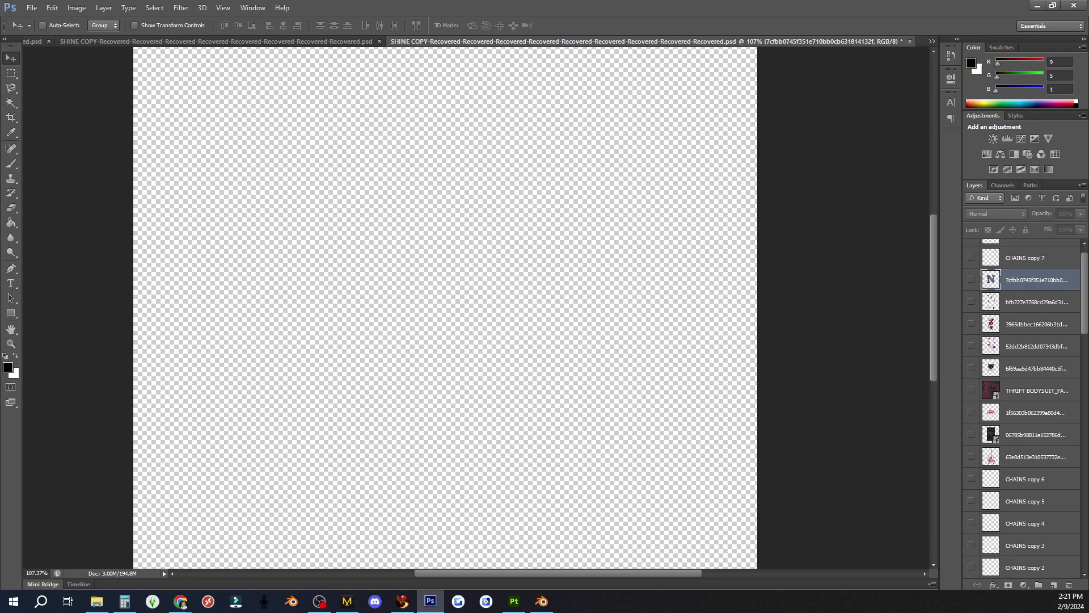
- Place the flowered denim pocket image on the empty canvas, scaled down near the center
left_click_drag(513, 359, 673, 497)
left_click_drag(605, 421, 503, 346)
left_click(569, 26)
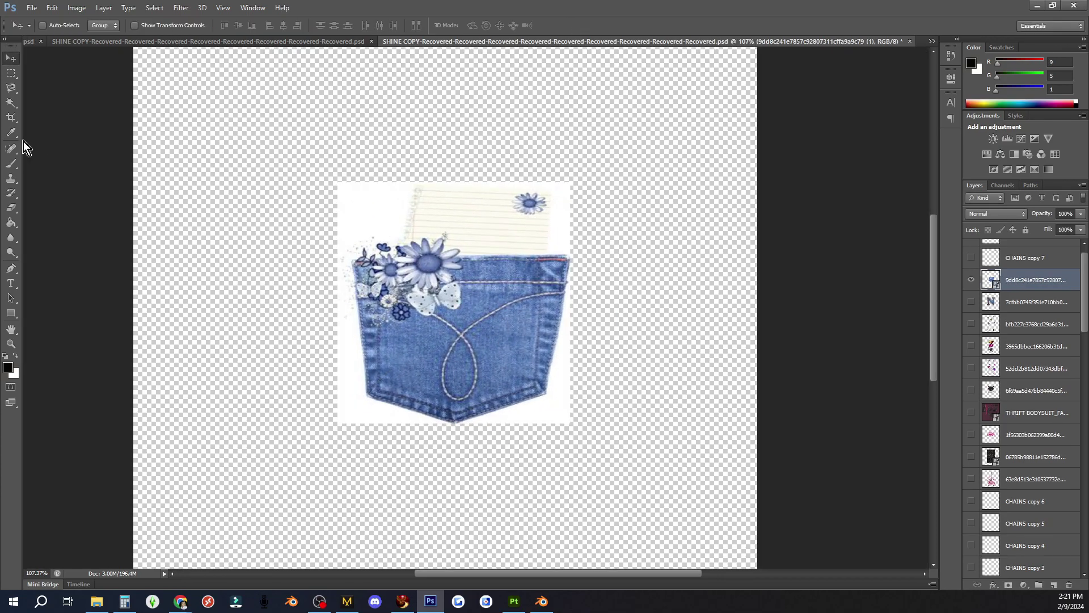
- Rasterize the flowered pocket and delete its white background and the lined note paper, keeping the pocket and flowers
key("w")
left_click(412, 231)
left_click(11, 209)
left_click(528, 258)
left_click(528, 229)
key("Delete")
left_click(11, 104)
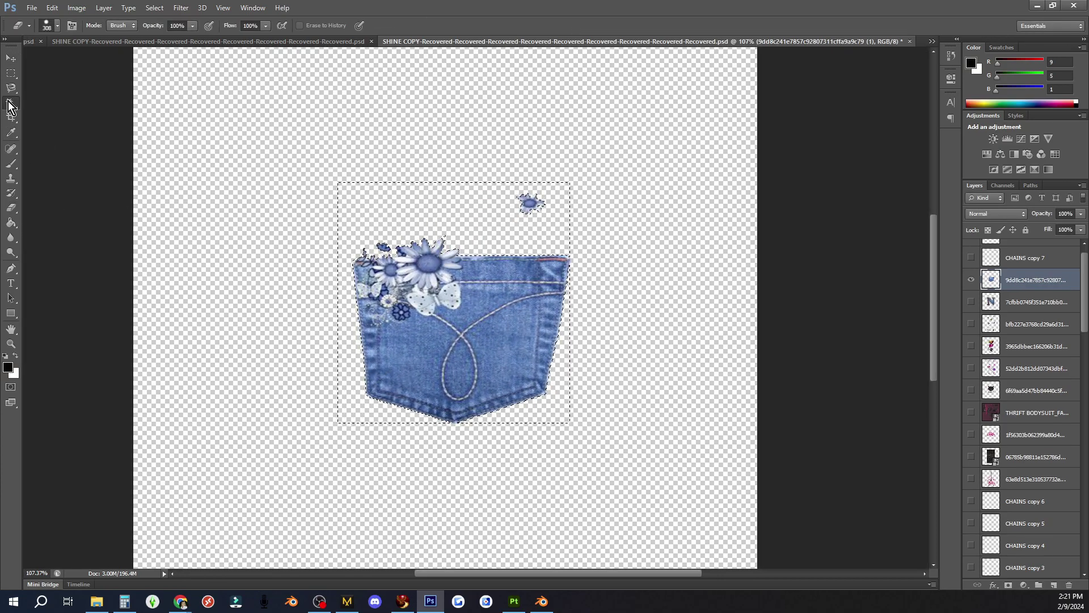
key("ctrl+d")
left_click(11, 59)
- Duplicate the flowered pocket layer, apply the last-used filter and a new blend mode to the copy, and merge both layers
left_click_drag(1056, 285, 1054, 584)
left_click(182, 8)
left_click(194, 19)
left_click(1005, 215)
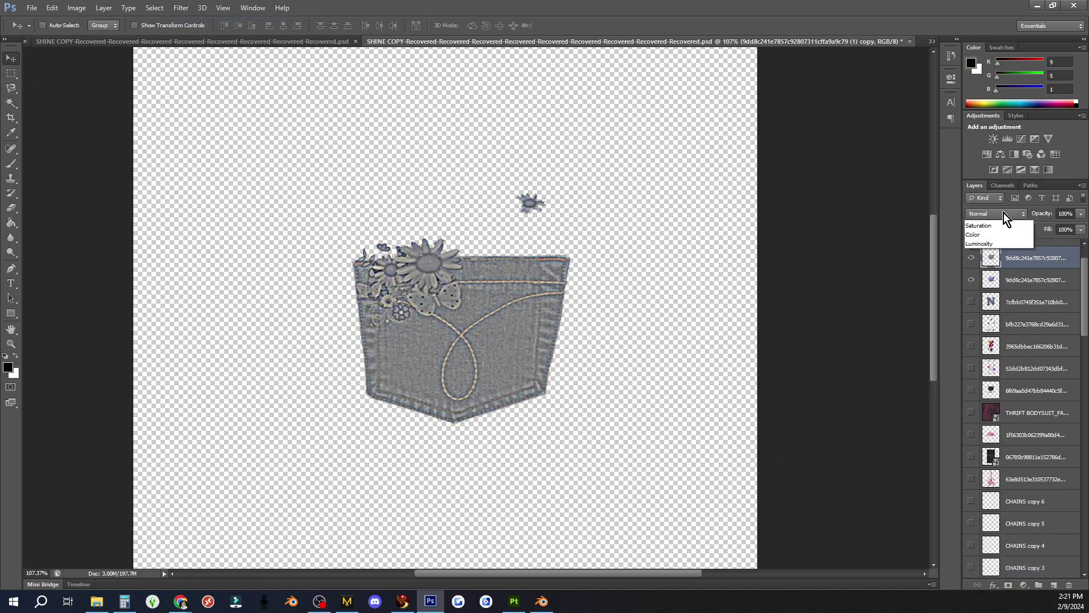
left_click(982, 362)
left_click(997, 215)
left_click(980, 372)
left_click(1015, 280, "shift")
right_click(1013, 278)
left_click(902, 411)
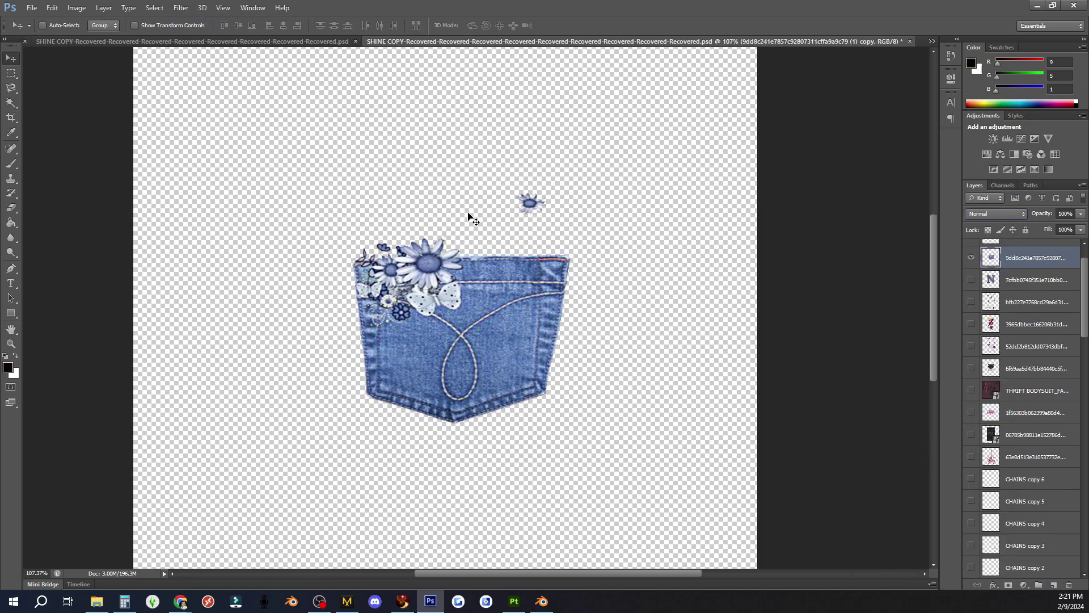
- Adjust the color intensity of the merged flowered pocket layer with Vibrance
scroll(469, 216, "down", 4, "alt")
left_click(77, 8)
mouse_move(90, 37)
left_click(221, 94)
left_click(77, 8)
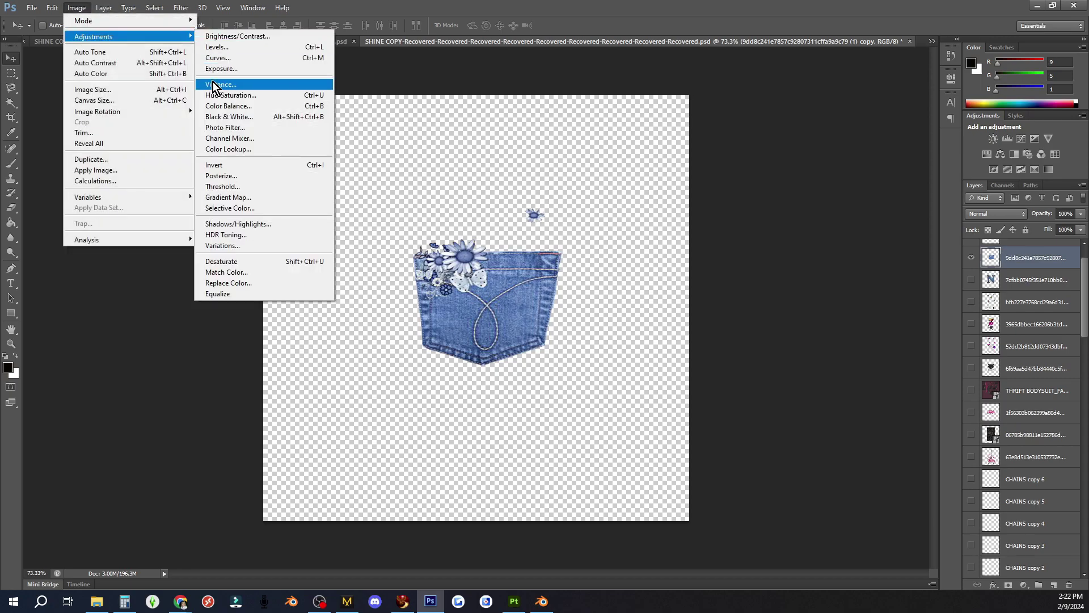
left_click(227, 85)
key("Return")
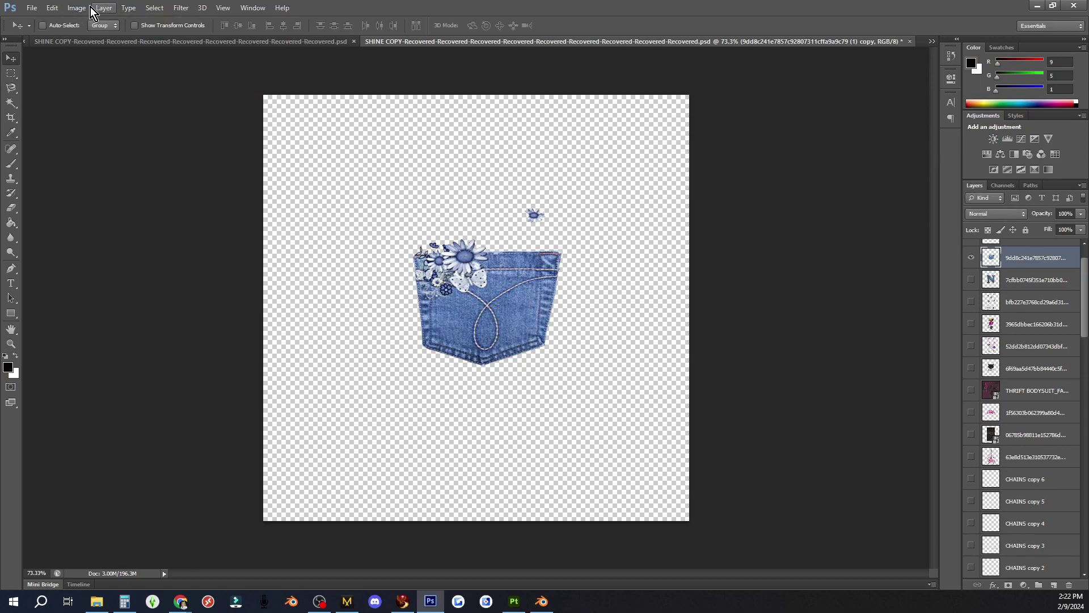
- Save the flowered pocket as a PNG named POCKET in the STICKERS folder and hide its layer
left_click(32, 8)
left_click(56, 144)
type("PO")
key("Return")
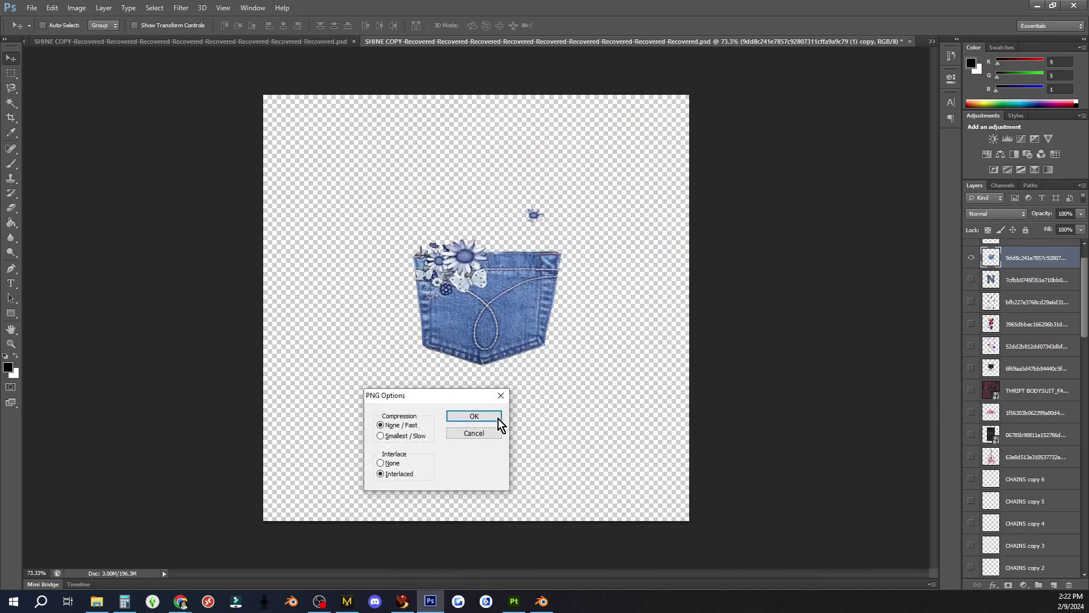
left_click(496, 421)
left_click(971, 257)
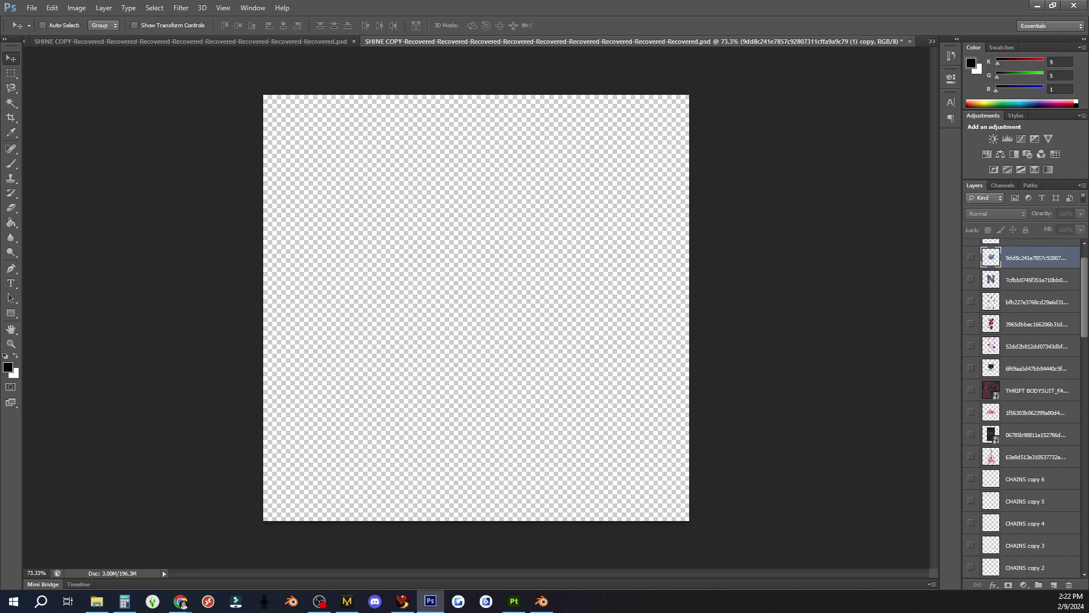
- Place the denim pocket frame image and delete the white areas inside and around it after rasterizing the layer
left_click_drag(1088, 420, 510, 342)
key("Return")
left_click(11, 103)
left_click(465, 292)
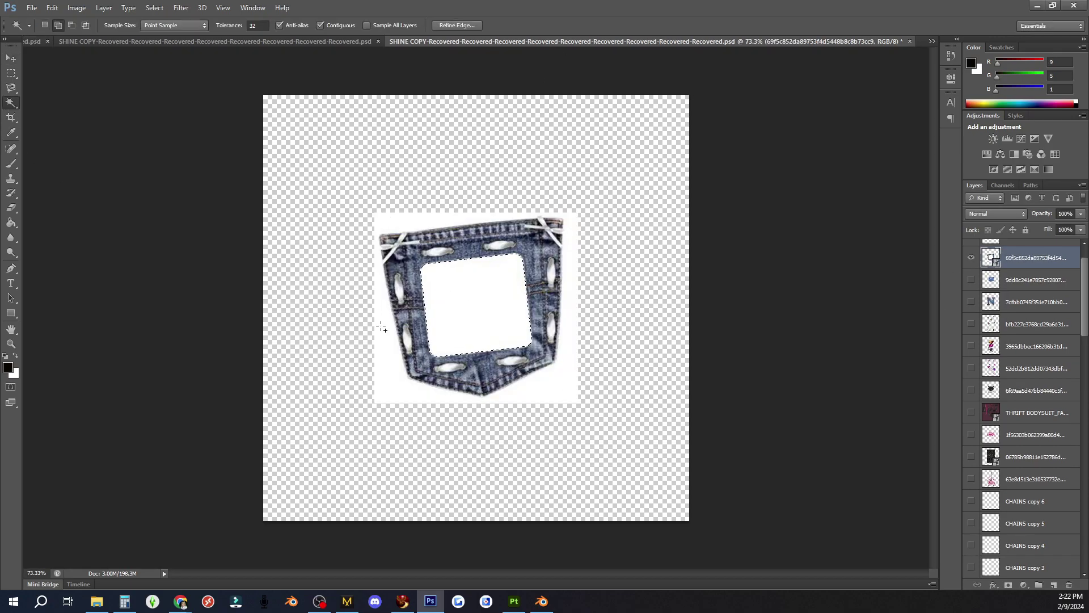
left_click(12, 209)
left_click(477, 301)
key("Return")
key("Delete")
left_click(11, 103)
left_click(39, 81)
left_click(11, 58)
- Duplicate the pocket frame layer, apply the last-used filter and a new blend mode to the copy, and merge the two
left_click_drag(1052, 261, 1054, 585)
left_click(181, 8)
left_click(199, 21)
left_click(996, 214)
left_click(987, 373)
left_click(1019, 275, "shift")
right_click(1021, 277)
left_click(990, 407)
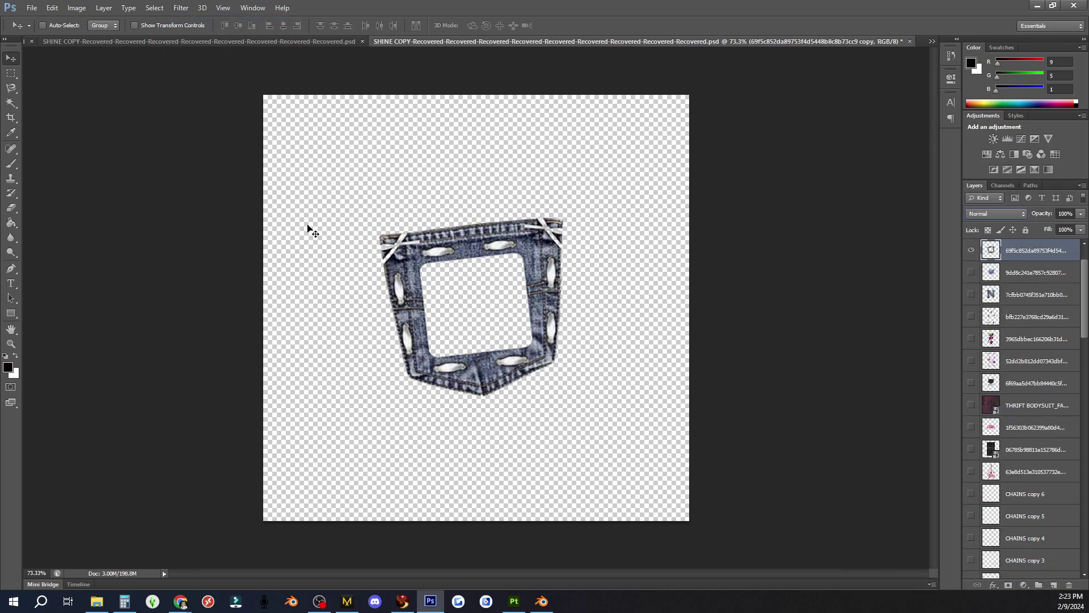
- Save the pocket frame as a PNG named POCKET R in the STICKERS folder
scroll(352, 236, "down", 2, "alt")
left_click(32, 8)
left_click(102, 144)
left_click(533, 447)
left_click(532, 409)
left_click(631, 432)
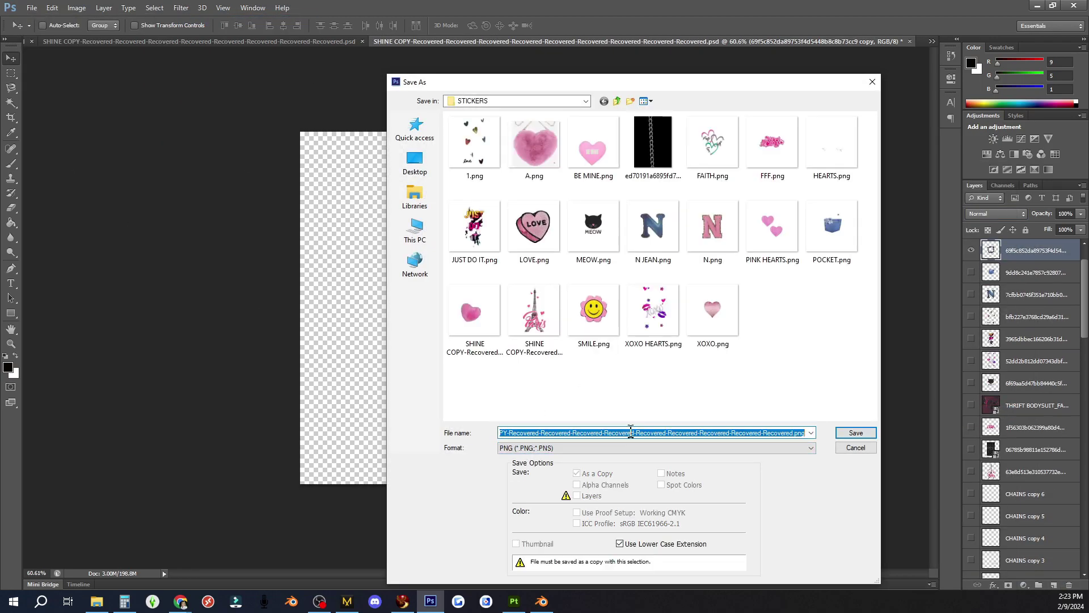
type("POCKET R")
key("Return")
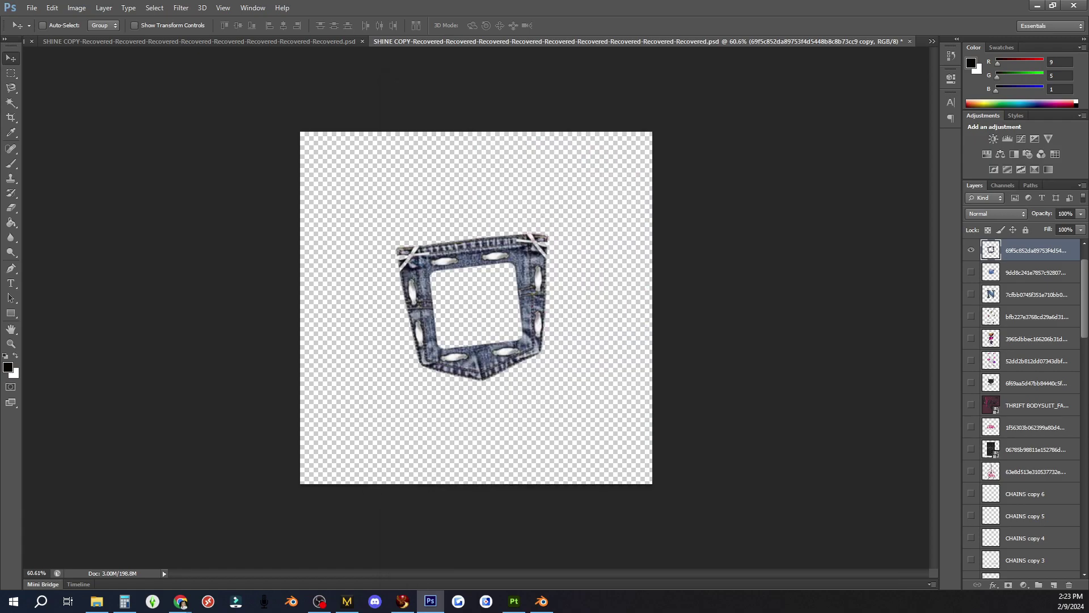
- Switch to Substance 3D Painter and add MEOW, N JEAN, N, POCKET R and POCKET from the STICKERS folder as resources to import
left_click(1037, 6)
left_click(873, 570)
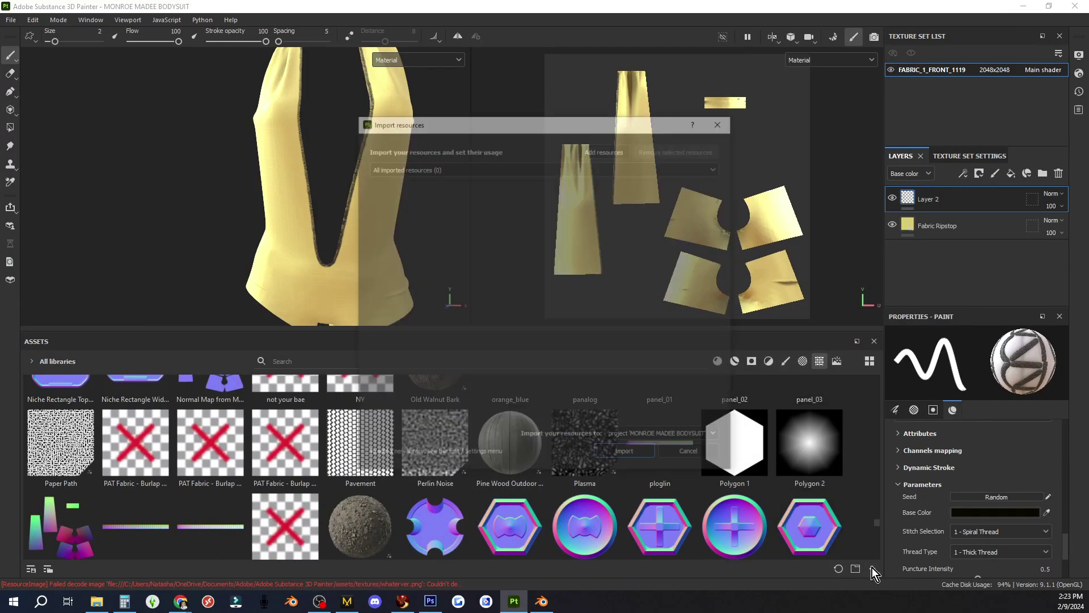
left_click(403, 278)
left_click(855, 497)
left_click(790, 497, "ctrl")
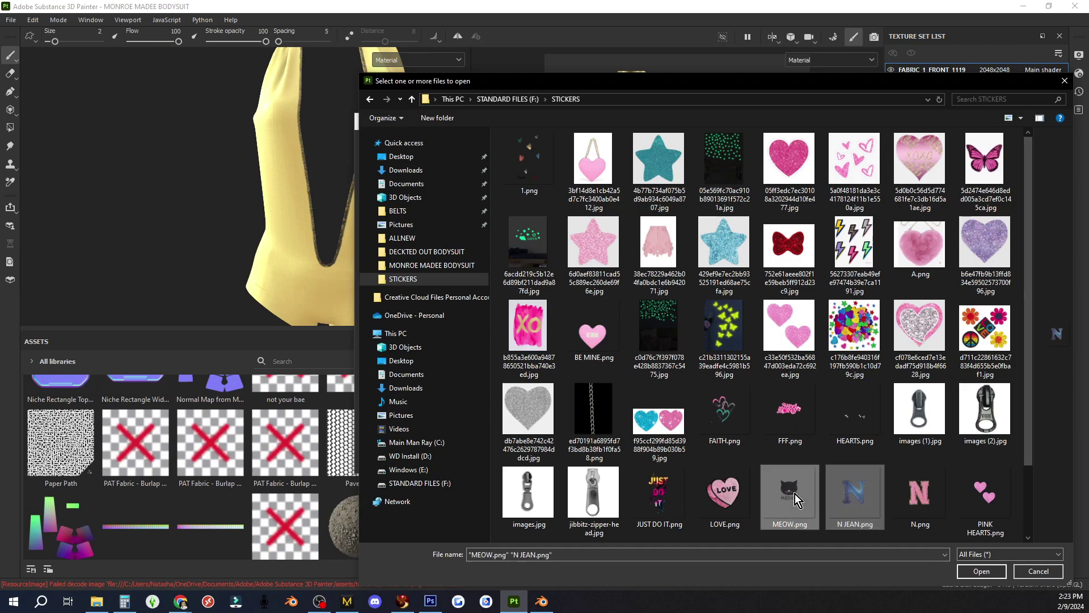
left_click(930, 495, "ctrl")
scroll(935, 493, "down", 1)
left_click(594, 479, "ctrl")
left_click(529, 479, "ctrl")
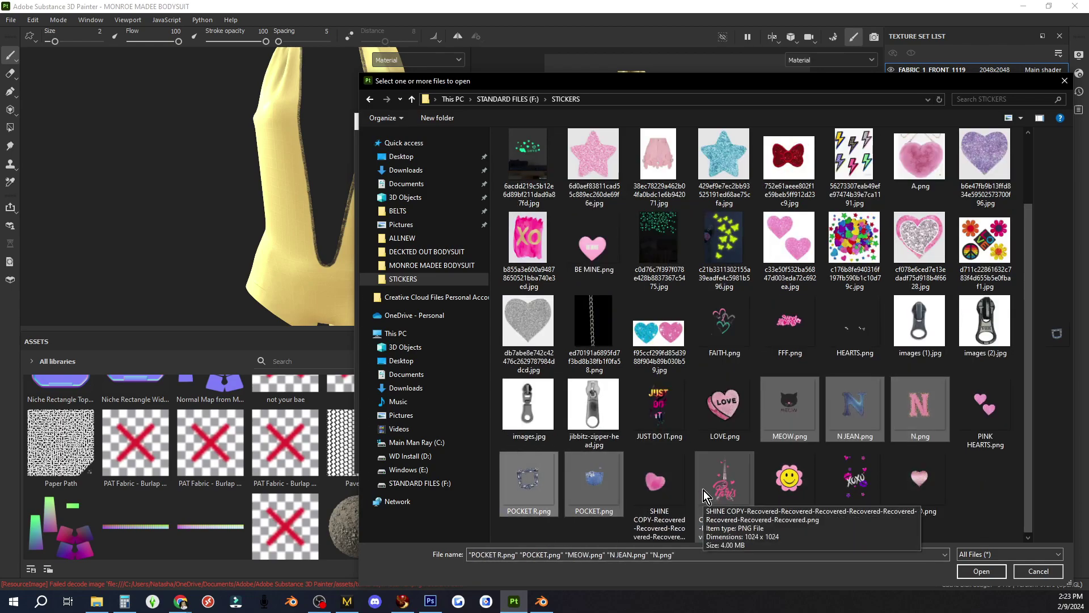
left_click(981, 571)
- Set the usage of all five sticker images to texture and import them into the MONROE MADEE BODYSUIT project
left_click(693, 189)
left_click(703, 230)
left_click(698, 205)
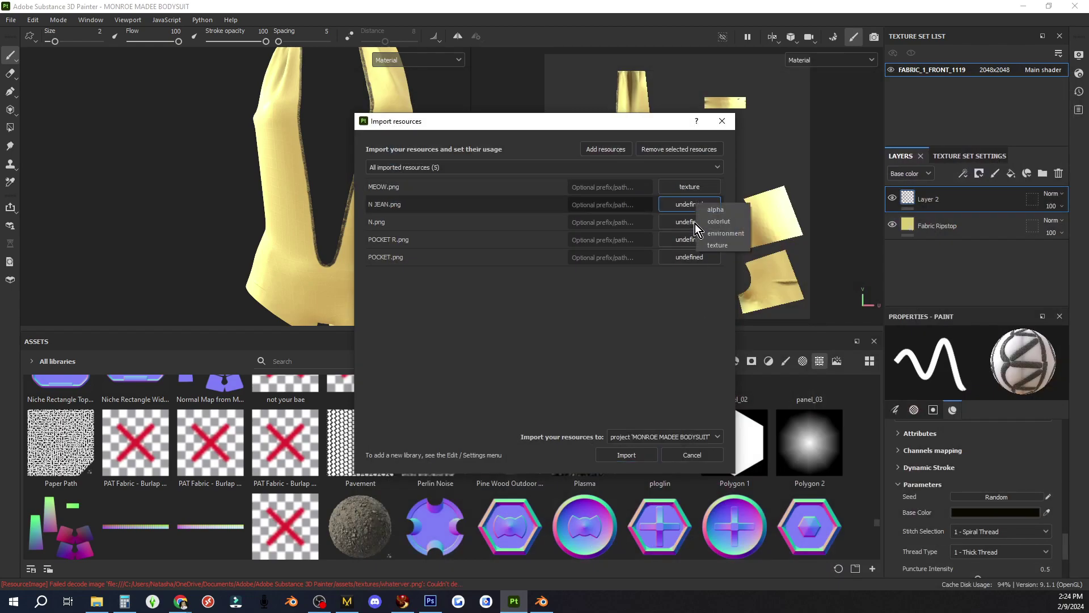
left_click(704, 247)
left_click(698, 223)
left_click(705, 265)
left_click(700, 242)
left_click(716, 303)
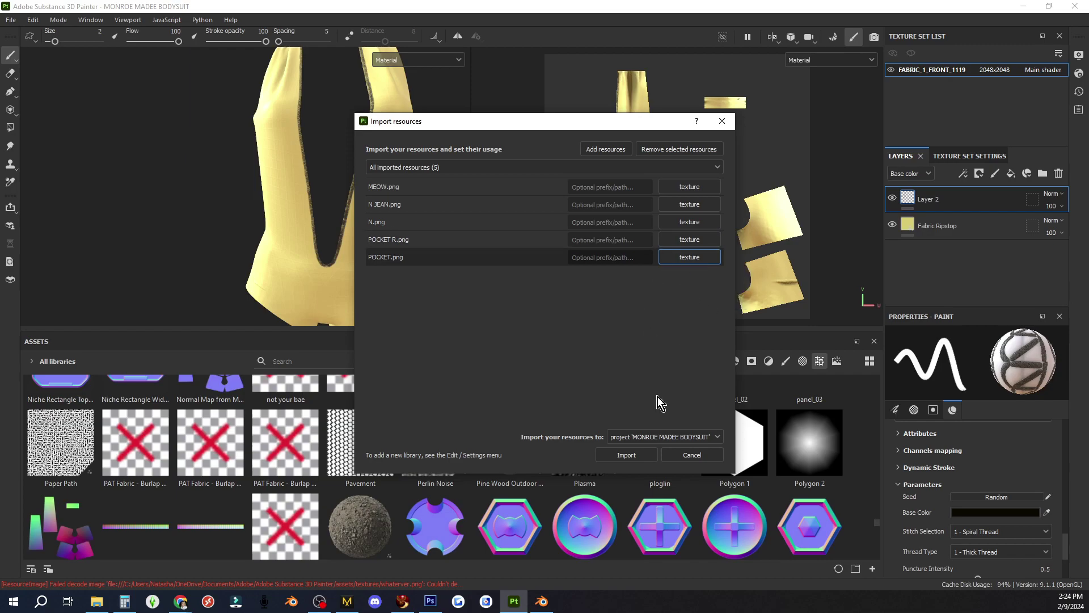
left_click(626, 455)
- Apply the N JEAN sticker to the shorter strap panel as base color and the MEOW sticker to the longer strap panel
left_click_drag(210, 414, 592, 223)
left_click(603, 233)
left_click_drag(574, 207, 584, 193)
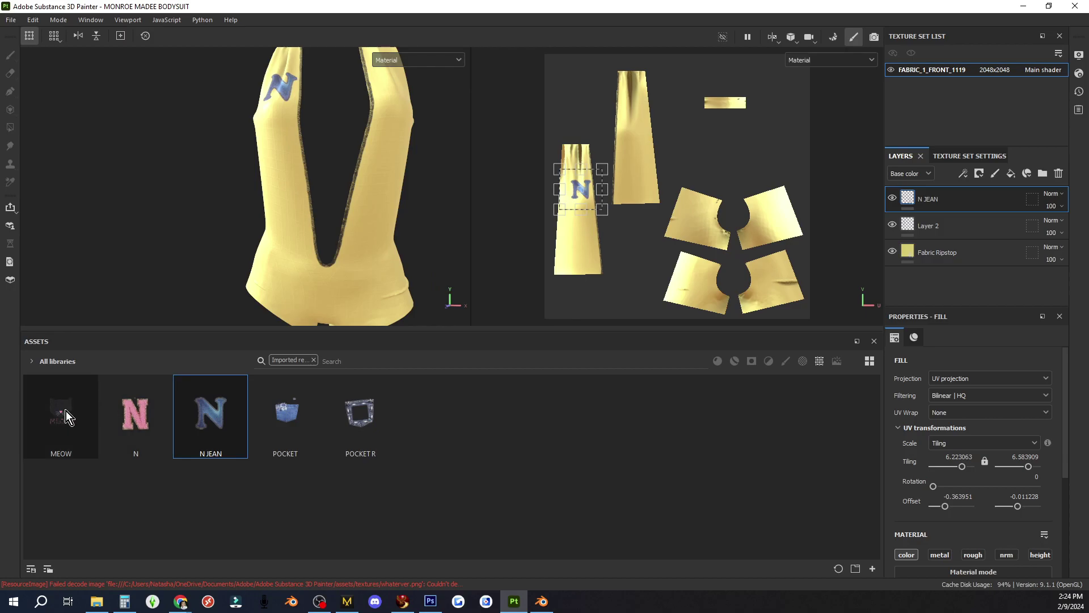
left_click_drag(68, 416, 633, 186)
- Try the POCKET sticker on one upper hip panel and POCKET R on the opposite panel as base color fills
left_click_drag(266, 273, 40, 244, "alt")
left_click_drag(286, 414, 703, 218)
left_click(702, 287)
left_click_drag(722, 248, 744, 277)
left_click_drag(711, 238, 702, 231)
left_click_drag(360, 414, 767, 219)
left_click(786, 243)
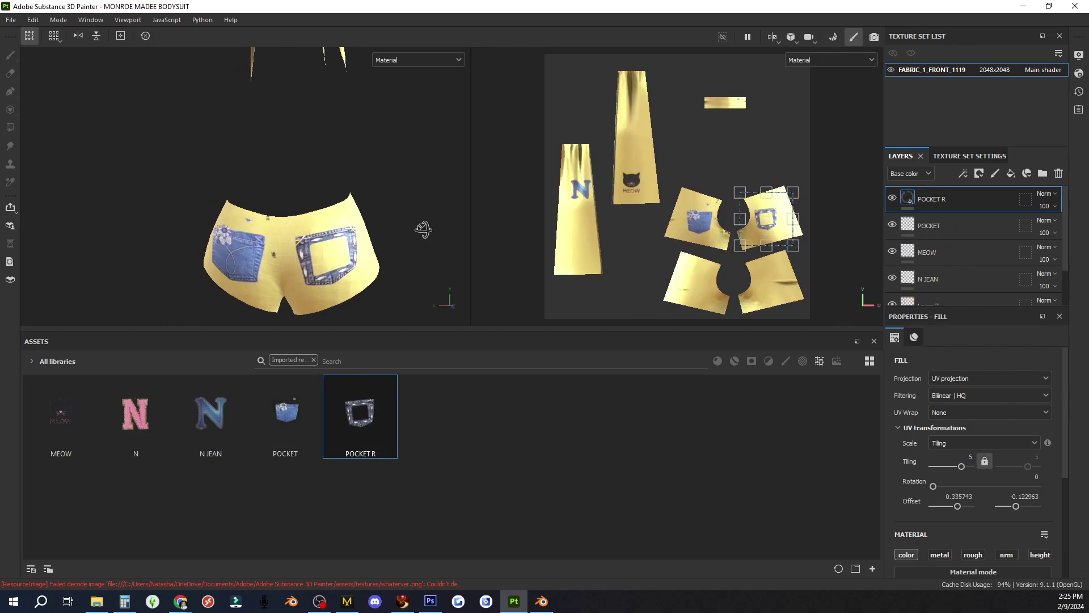
- Try another POCKET sticker on the hip panels, adjusting its size and position
scroll(381, 246, "up", 3)
left_click_drag(423, 229, 383, 223, "alt")
left_click_drag(285, 413, 811, 254)
left_click_drag(776, 227, 765, 219)
scroll(374, 220, "down", 3)
left_click_drag(374, 220, 361, 218, "alt")
scroll(750, 245, "up", 4)
left_click_drag(822, 256, 848, 278)
left_click_drag(808, 230, 800, 223)
left_click(953, 226)
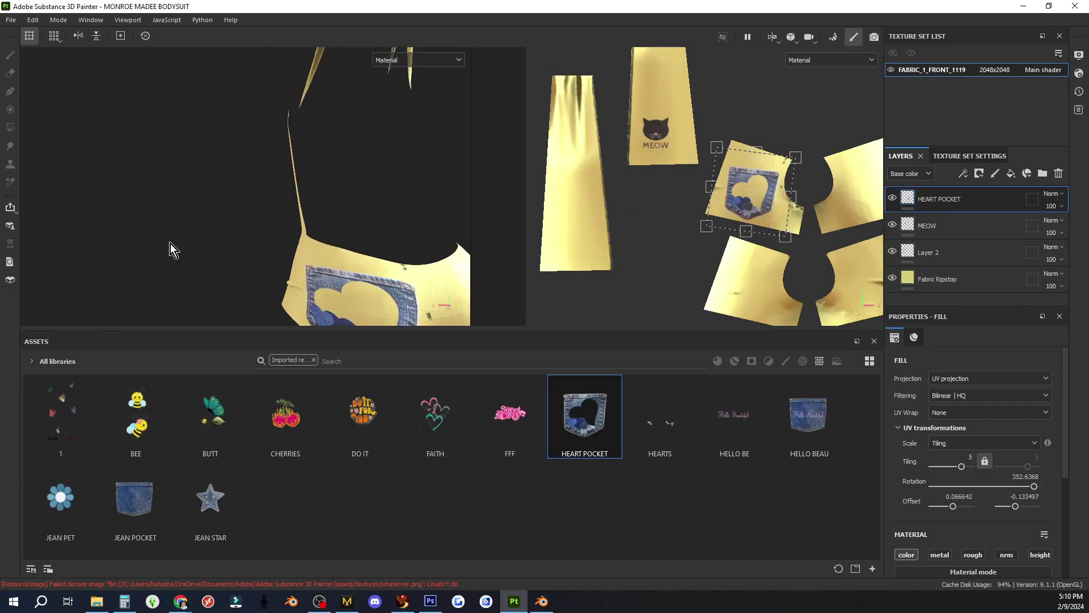
- Replace the HEART POCKET layer with the HELLO BEAU sticker as base color, narrowed and rotated to about 345° on the hip panel
left_click_drag(728, 220, 787, 189)
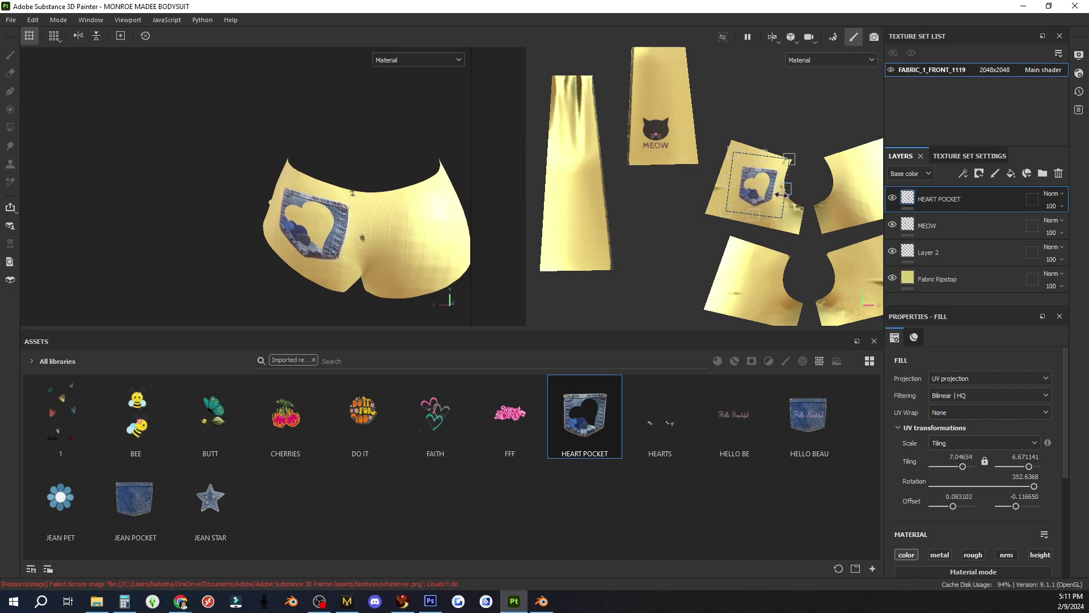
left_click(1058, 174)
left_click_drag(816, 421, 759, 195)
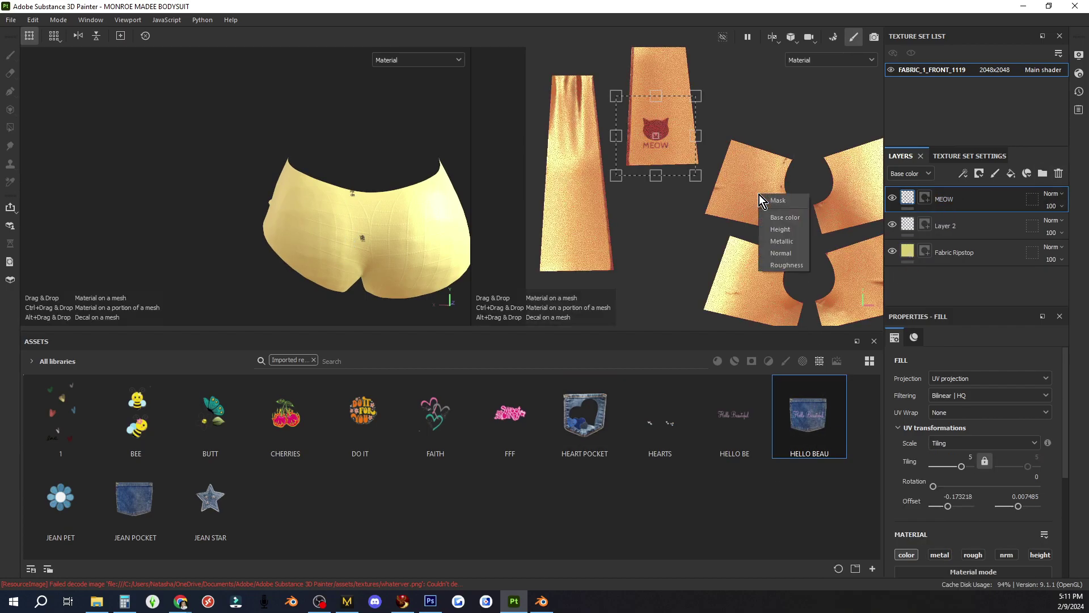
left_click(785, 217)
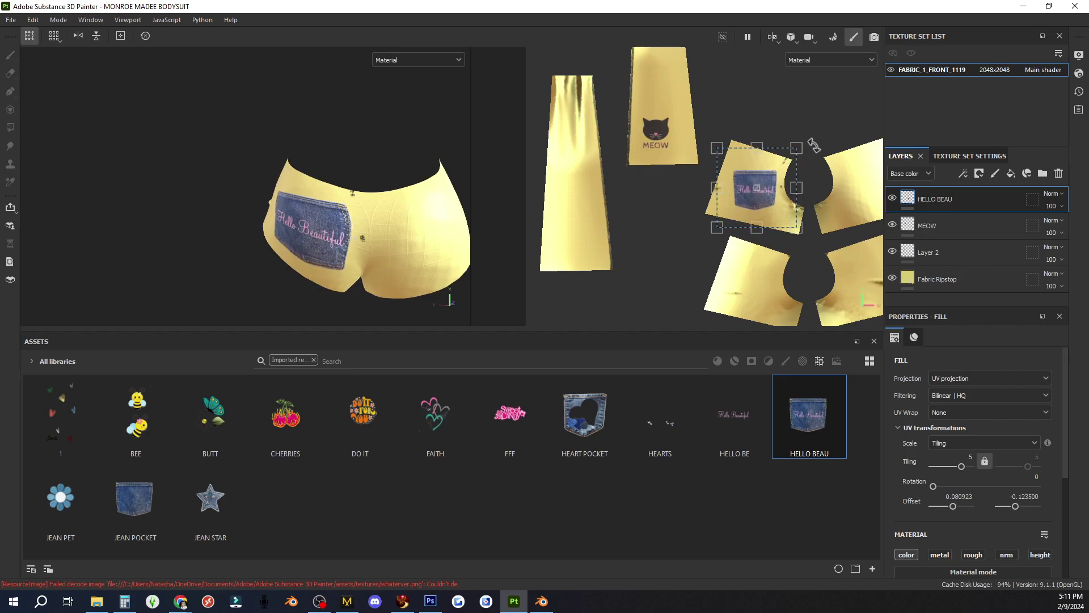
left_click_drag(814, 146, 821, 161)
left_click_drag(729, 141, 737, 150)
left_click_drag(796, 200, 783, 202)
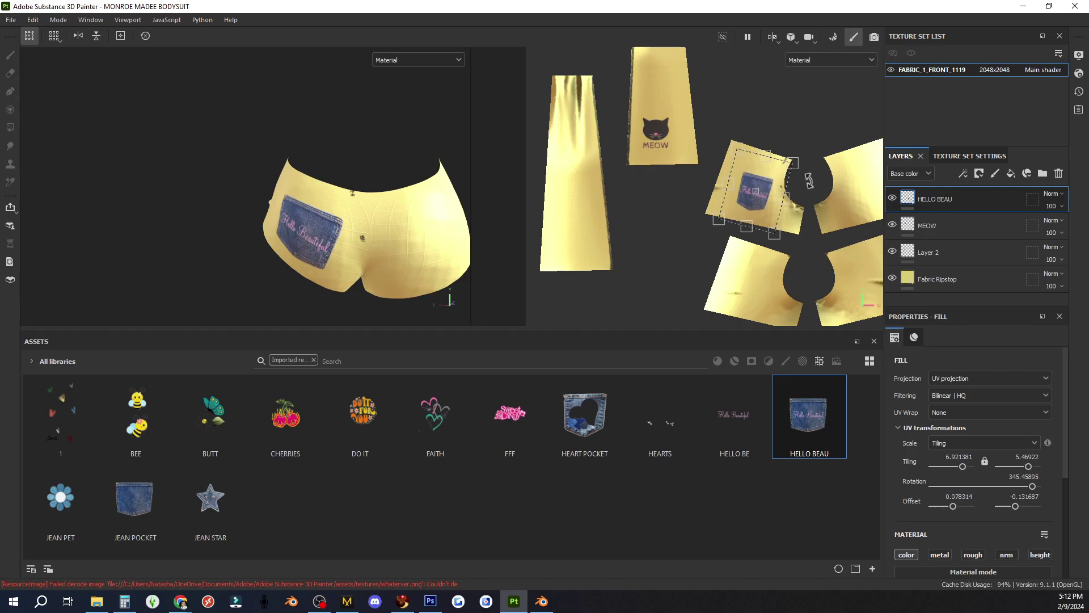
- Apply a second HELLO BEAU sticker to the opposite upper hip panel as base color, scaled down and rotated about 15°
left_click_drag(811, 412, 855, 191)
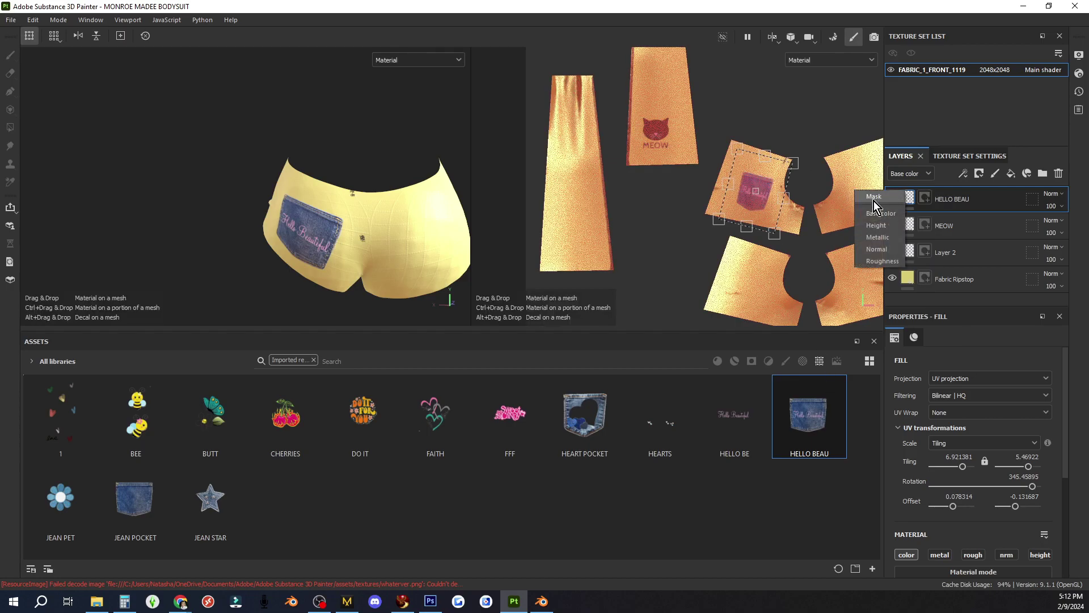
left_click(878, 210)
left_click_drag(814, 231, 835, 223)
left_click_drag(835, 151, 836, 160)
middle_click_drag(427, 240, 371, 212, "alt")
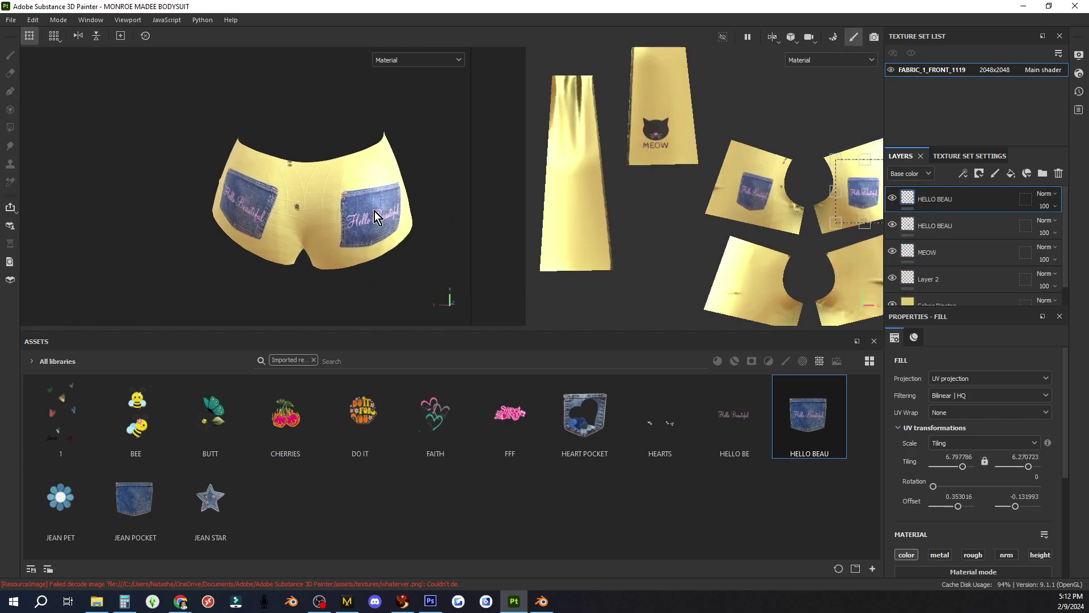
middle_click_drag(794, 165, 639, 165, "alt")
left_click_drag(758, 158, 743, 151)
left_click_drag(711, 191, 710, 184)
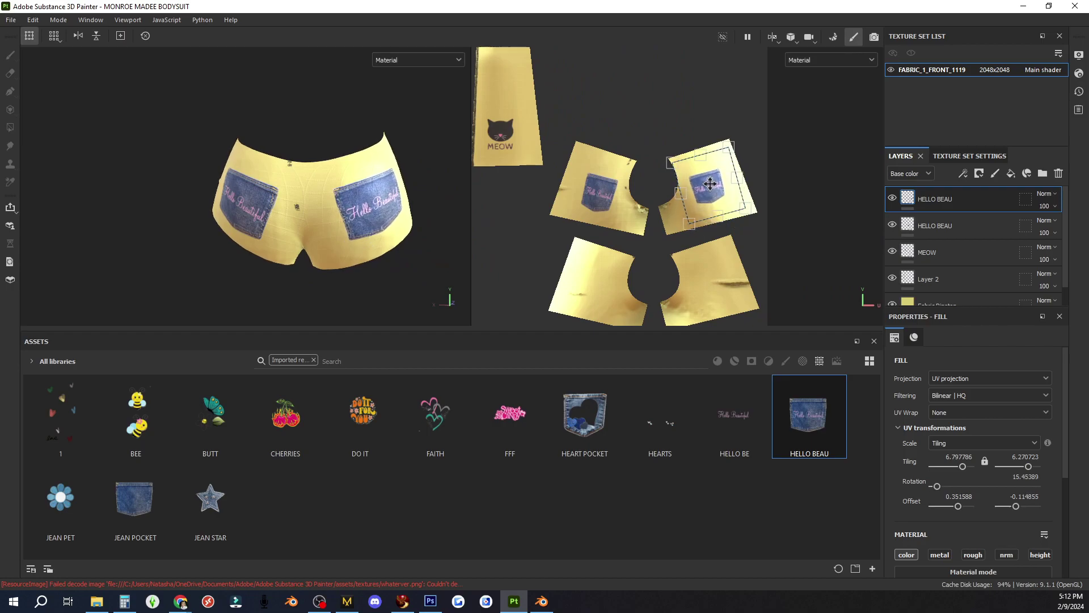
- Move both HELLO BEAU pockets slightly closer to the center seam of the bodysuit's back
left_click(920, 230)
left_click_drag(598, 191, 602, 190)
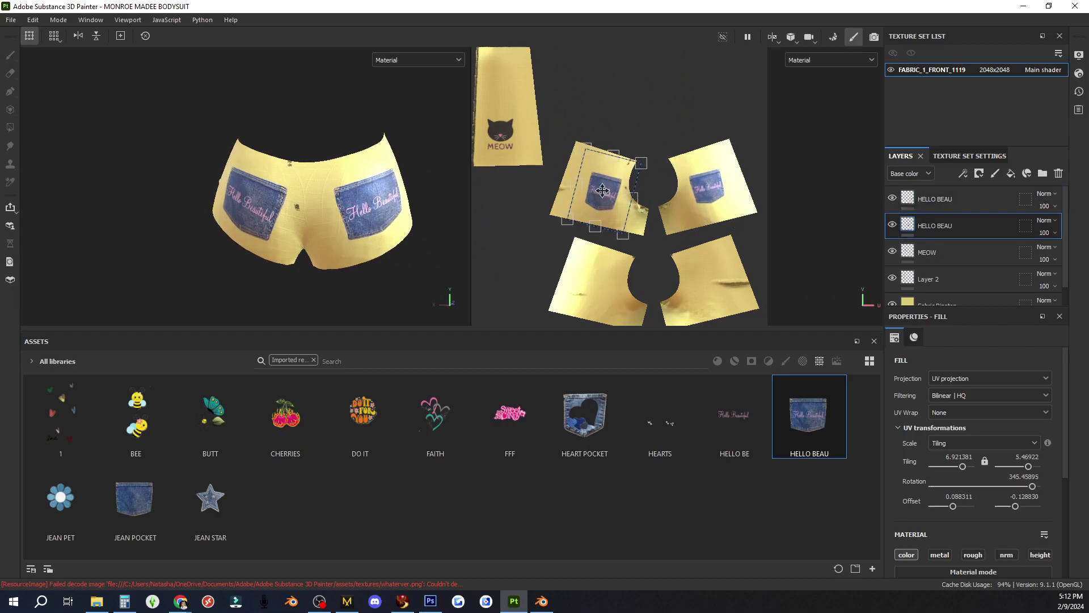
left_click(933, 200)
left_click_drag(711, 188, 701, 188)
scroll(329, 226, "up", 3)
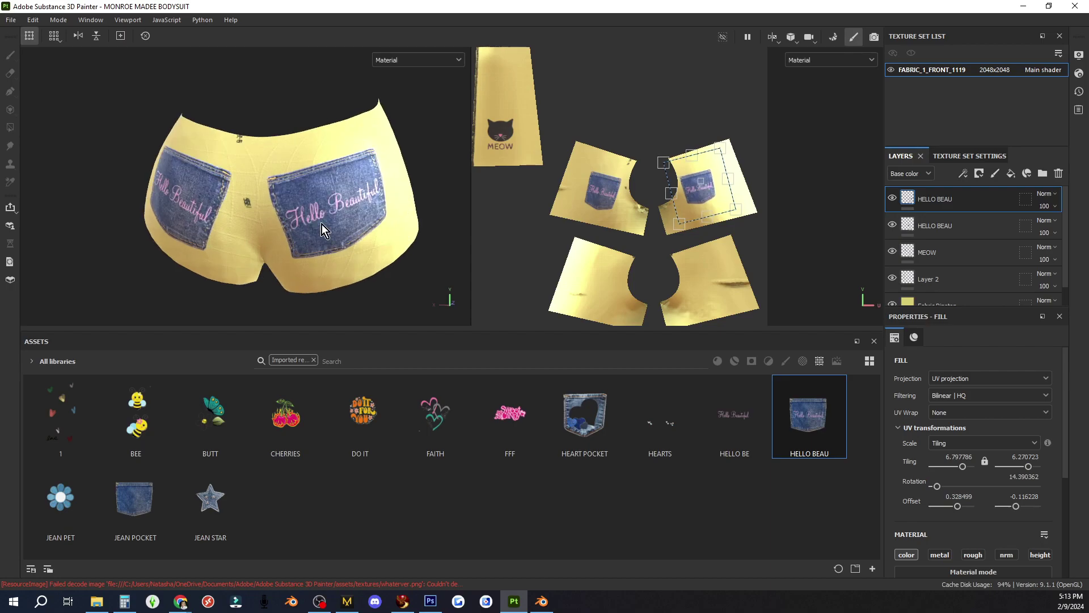
- Apply the BEE sticker as base color to the plain front strap panel opposite the MEOW cat
mouse_move(663, 427)
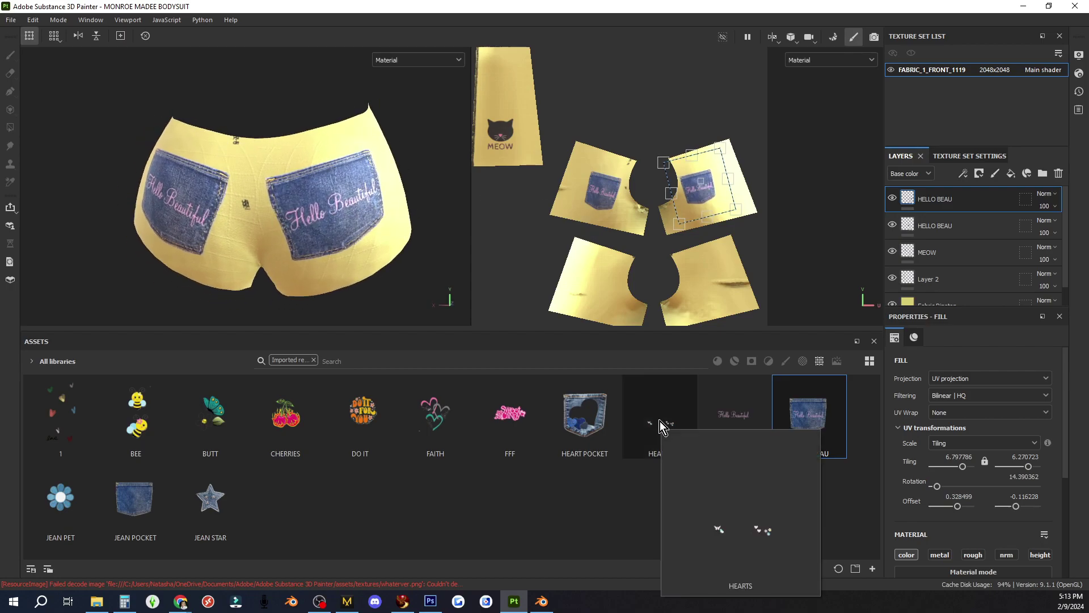
left_click_drag(443, 230, 316, 227, "alt")
scroll(316, 229, "down", 3)
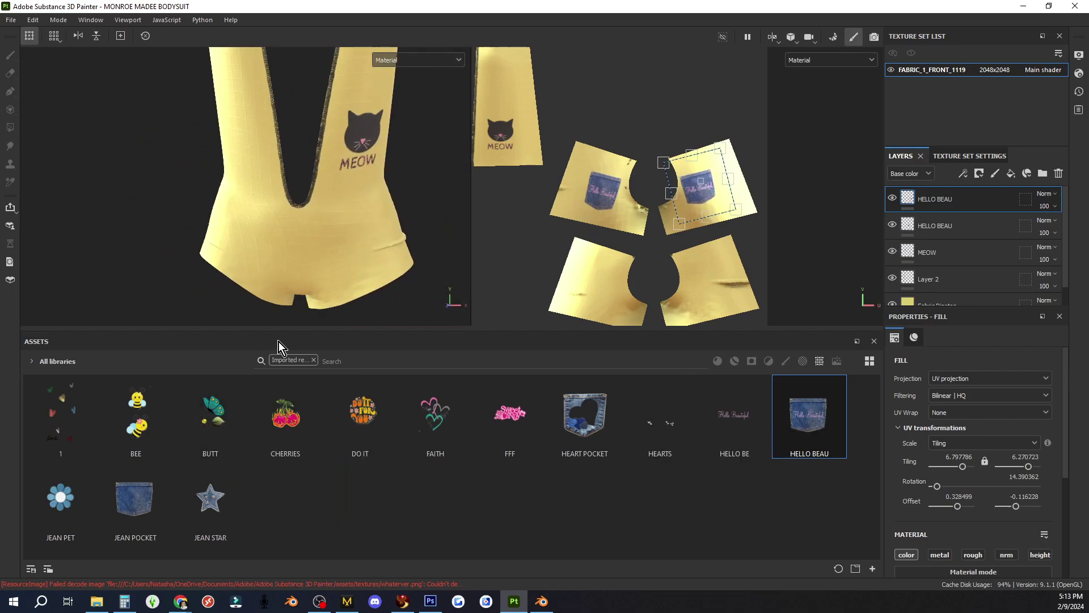
middle_click_drag(536, 167, 726, 223, "alt")
left_click_drag(136, 417, 613, 222)
left_click(636, 249)
scroll(379, 155, "up", 3)
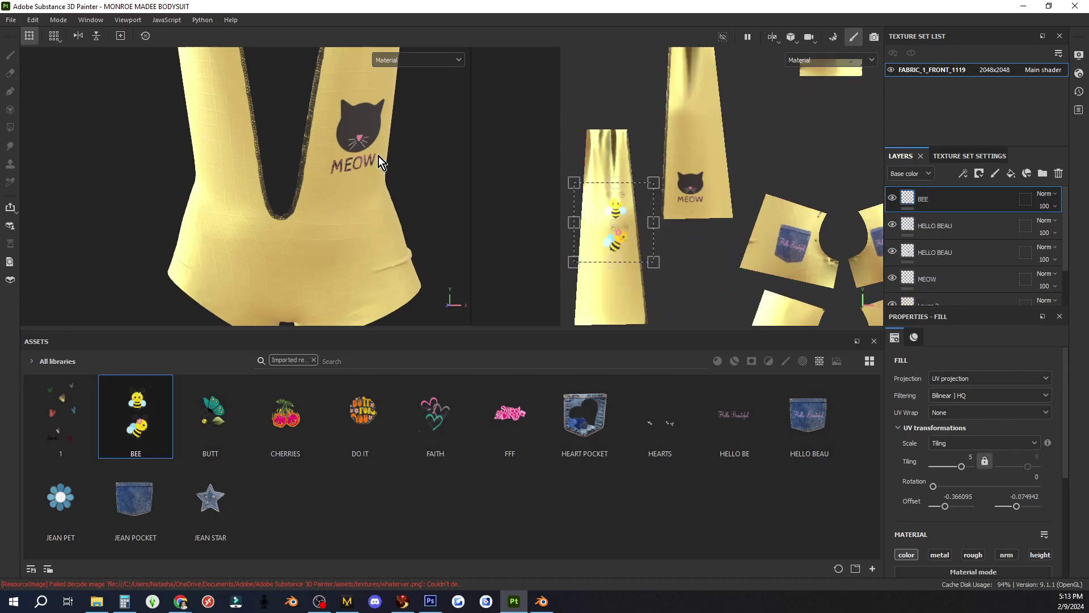
- Try the JEAN STAR sticker on the front hip panel below the bees, and replace it with the BUTT butterfly as base color
scroll(379, 163, "down", 2)
left_click_drag(211, 499, 778, 319)
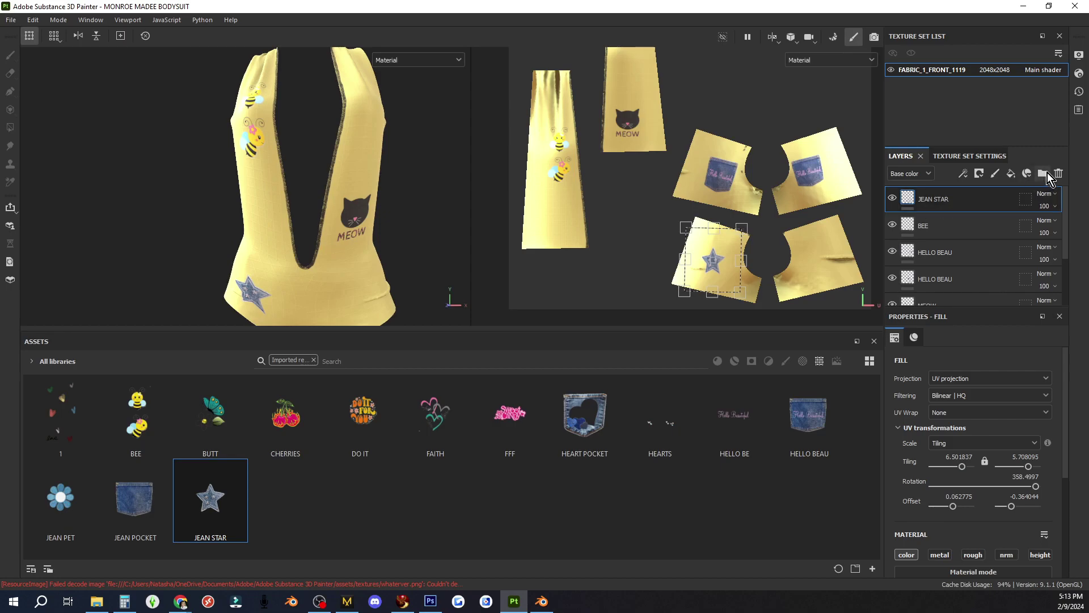
key("ctrl+z")
left_click_drag(210, 414, 723, 262)
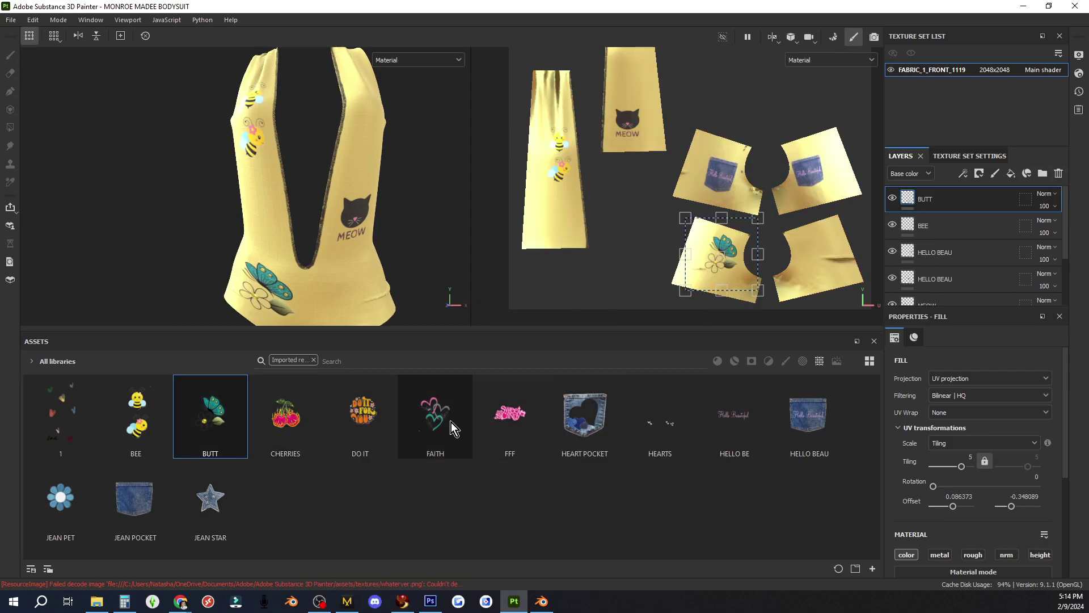
- Try the HEARTS sticker on the front hip panel opposite the butterfly, and undo it
mouse_move(645, 430)
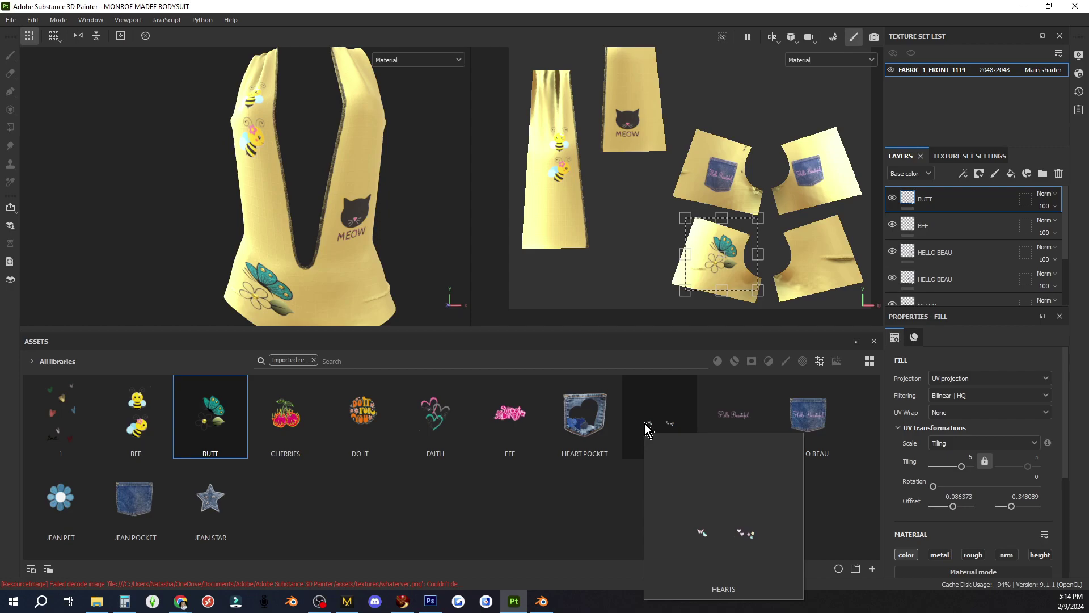
left_click_drag(645, 425, 815, 251)
key("ctrl+z")
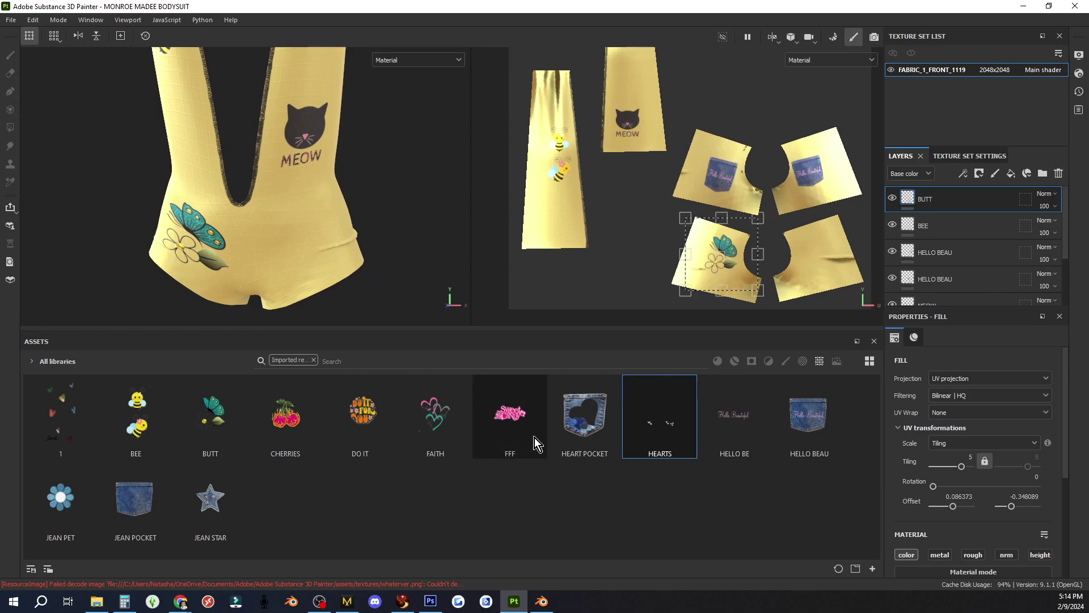
- Try the HEART POCKET sticker on the front hip panel below the cat, scaled down and rotated about 21°, and delete its layer
mouse_move(536, 440)
left_click_drag(578, 423, 815, 262)
left_click(839, 286)
left_click_drag(851, 299, 816, 262)
left_click_drag(798, 245, 836, 216)
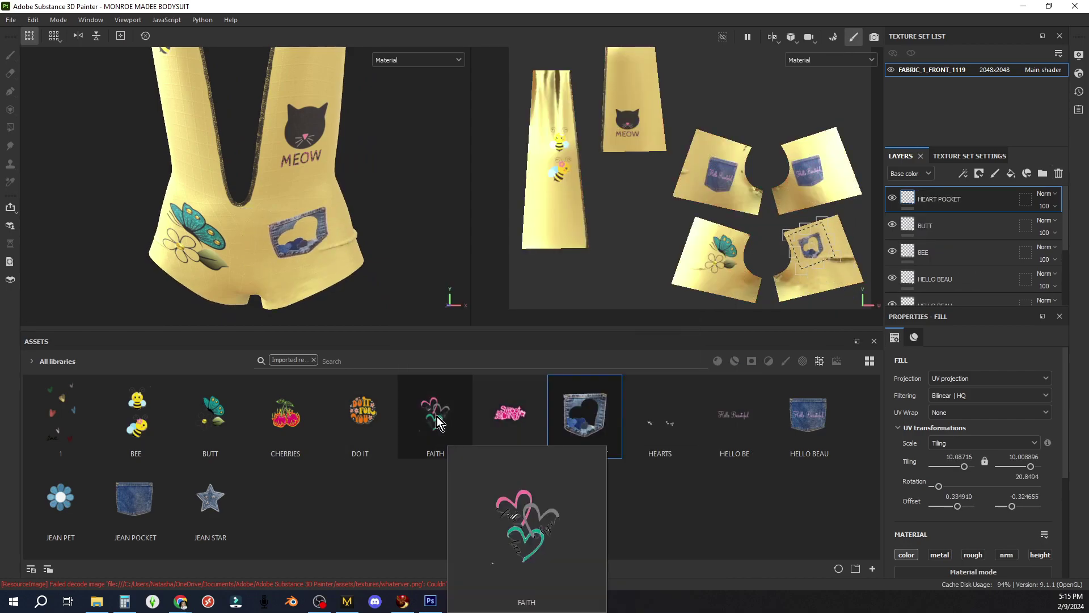
key("Delete")
- Apply sticker 1 with the scattered small hearts as base color to the front hip panel below the cat, scaled down slightly
left_click_drag(62, 416, 828, 256)
left_click(847, 282)
left_click_drag(857, 219, 848, 236)
left_click_drag(820, 255, 824, 241)
scroll(356, 211, "down", 4)
middle_click_drag(355, 211, 359, 266, "alt")
mouse_move(334, 407)
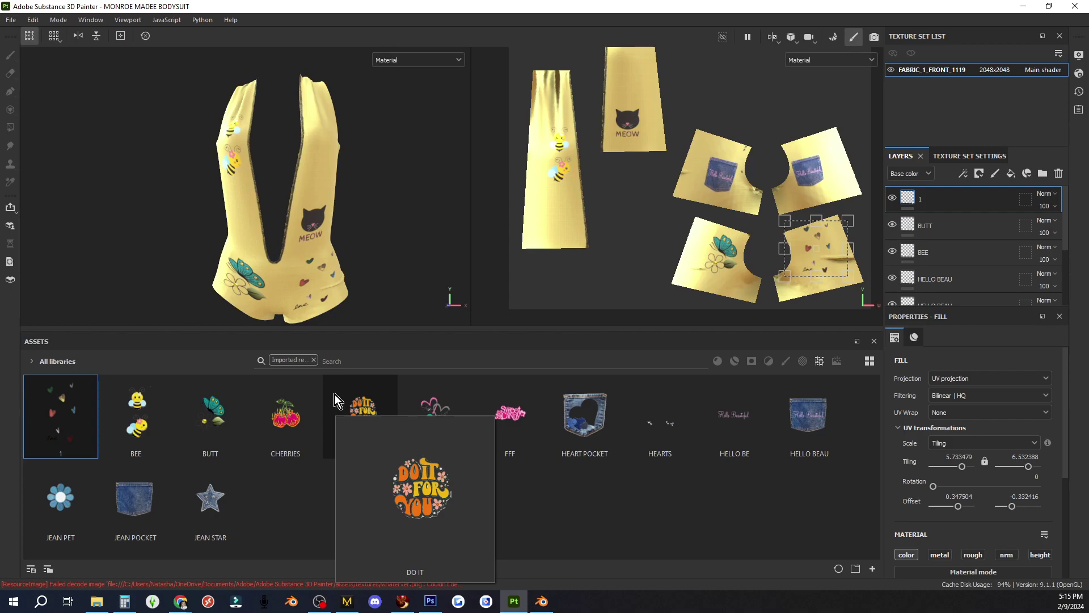
- Select the upper HELLO BEAU layer and shrink its pocket on the back hip panel to a tiling of about 7.16 by 6.42
left_click_drag(408, 273, 102, 249, "alt")
scroll(330, 239, "down", 4)
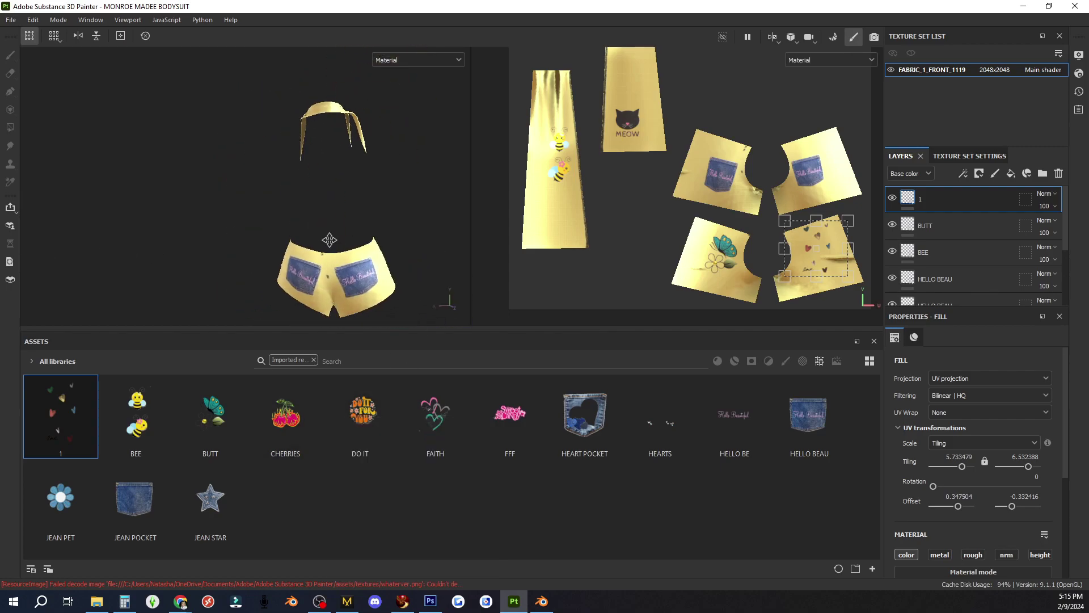
scroll(944, 278, "down", 1)
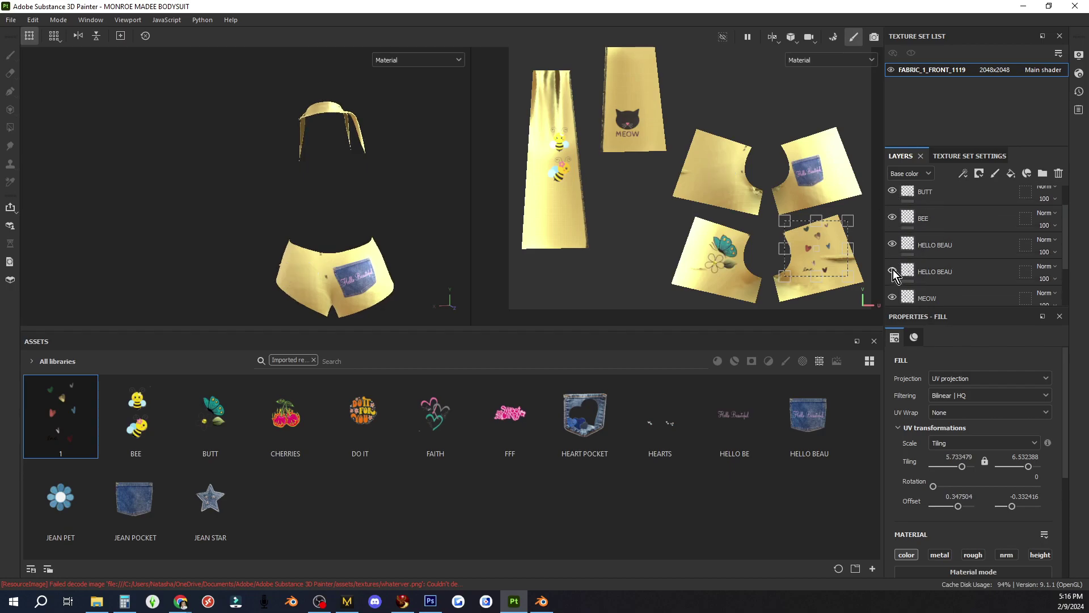
left_click(925, 247)
scroll(374, 285, "up", 3)
left_click_drag(805, 166, 780, 148)
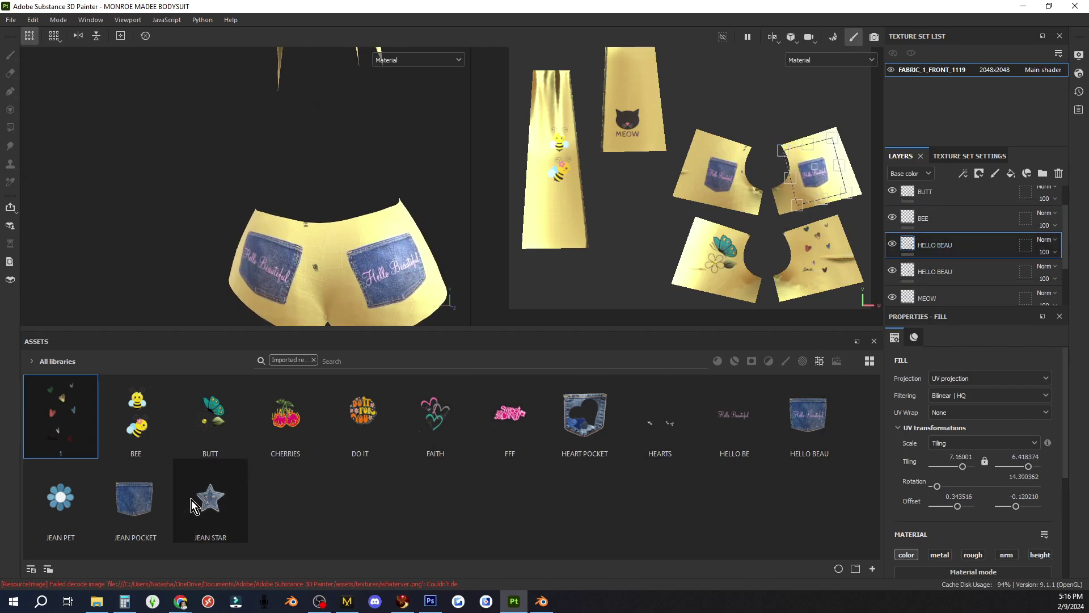
- Apply sticker 1 over the resized HELLO BEAU pocket's back hip panel and shift the hearts slightly toward the center seam
left_click_drag(82, 419, 834, 199)
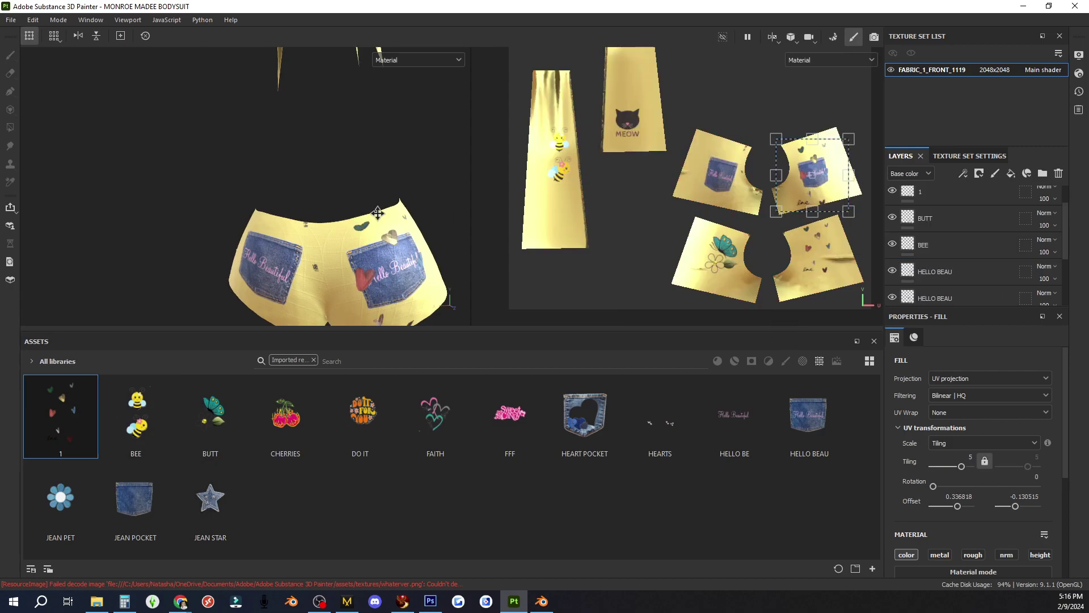
middle_click_drag(378, 213, 352, 187, "alt")
left_click_drag(416, 206, 416, 215, "alt")
left_click_drag(806, 182, 798, 176)
- Apply the FAITH sticker beside the other back pocket near the center seam, scaled down to a tiling of about 6.13 by 6.16
left_click_drag(435, 417, 746, 185)
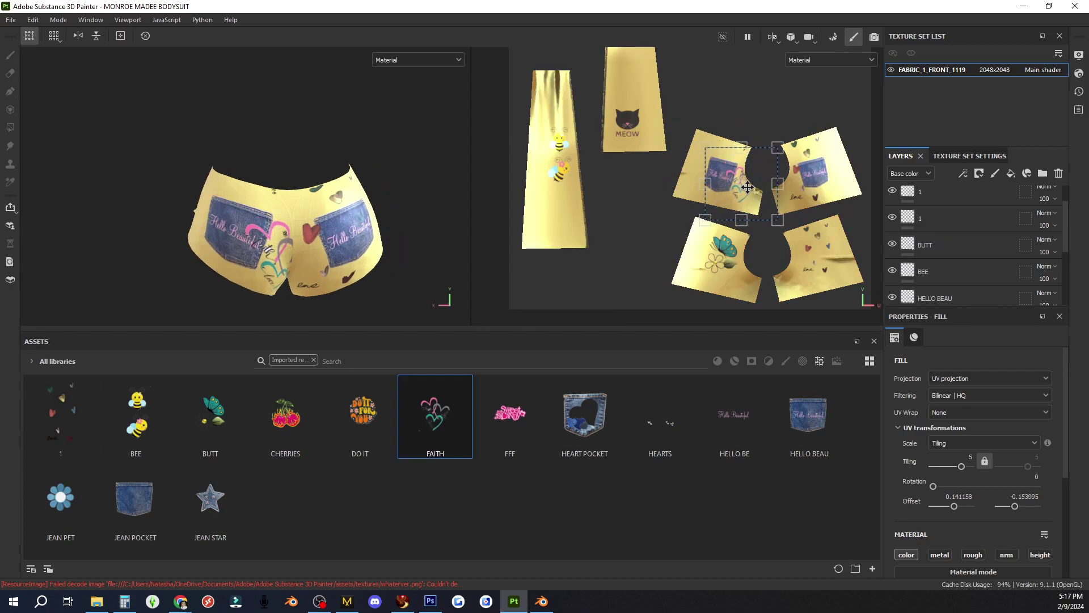
left_click_drag(776, 218, 763, 205)
left_click_drag(740, 189, 749, 197)
left_click_drag(398, 262, 385, 243, "alt")
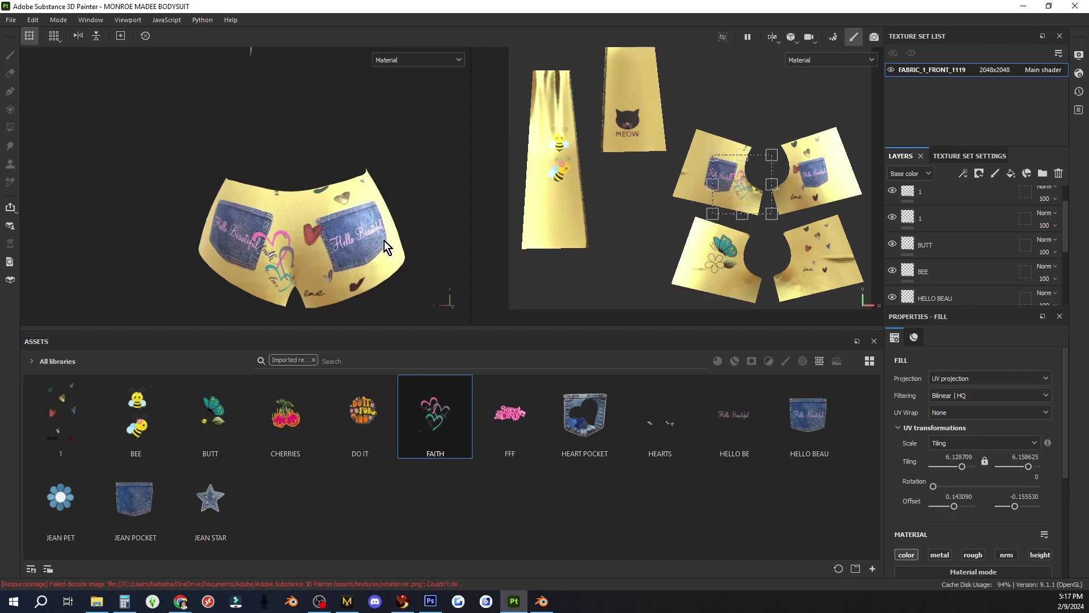
- Apply sticker 1 as base color to the back hip panel with the FAITH hearts, positioned around its pocket
scroll(384, 240, "down", 2)
left_click_drag(292, 228, 324, 229, "alt")
mouse_move(58, 409)
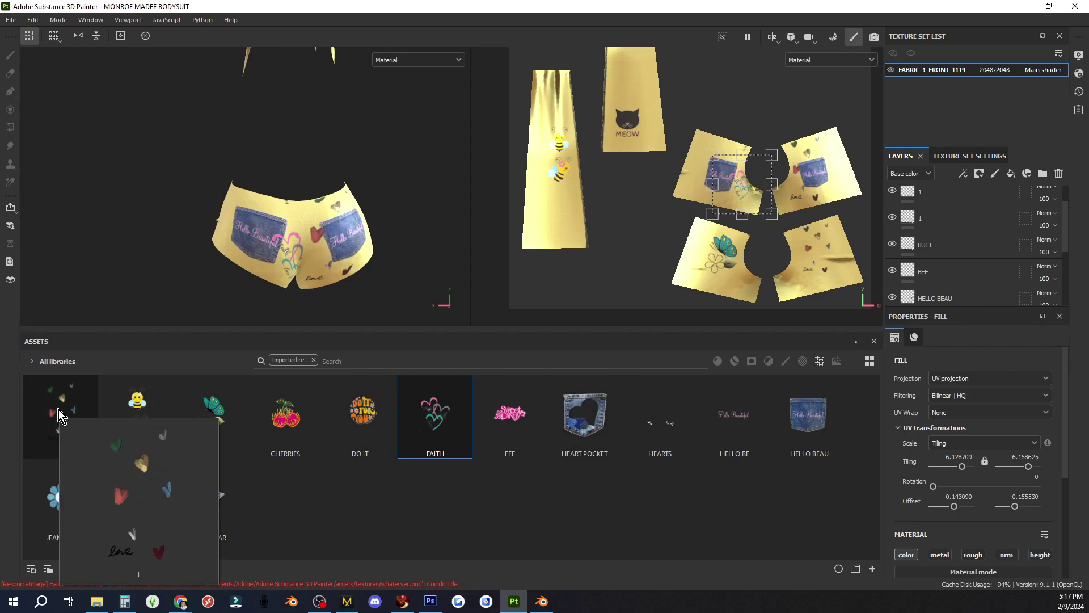
left_click_drag(59, 410, 696, 175)
left_click(709, 188)
left_click_drag(268, 230, 304, 232, "alt")
left_click_drag(697, 190, 708, 182)
- Examine the decorated bodysuit from the front and up close, checking the stickers on the straps and hips
left_click_drag(390, 239, 679, 222, "alt")
scroll(320, 177, "down", 5)
middle_click_drag(320, 177, 420, 165, "alt")
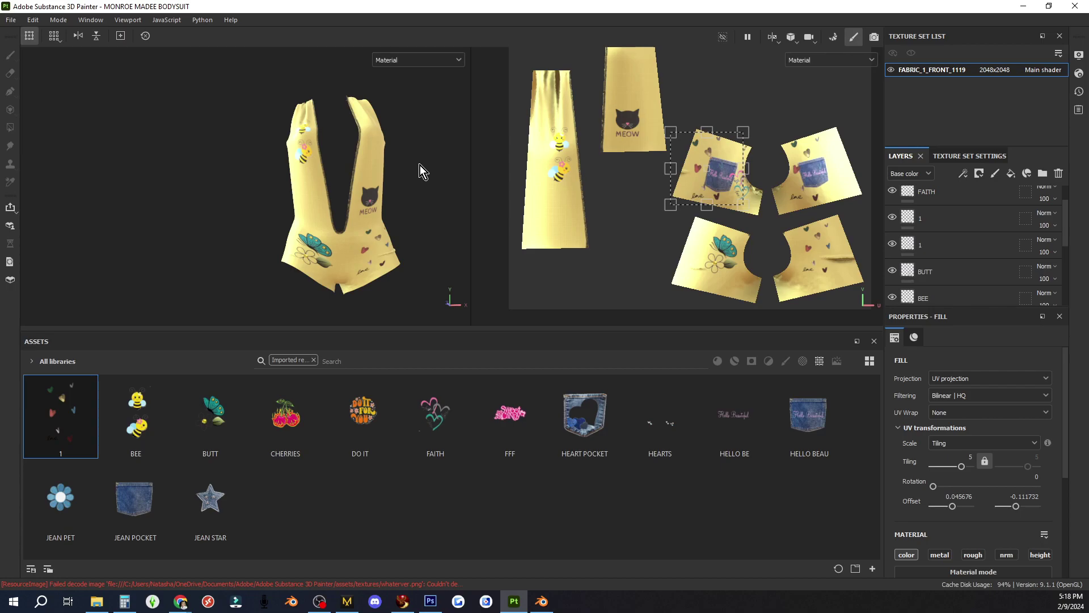
scroll(420, 165, "up", 5)
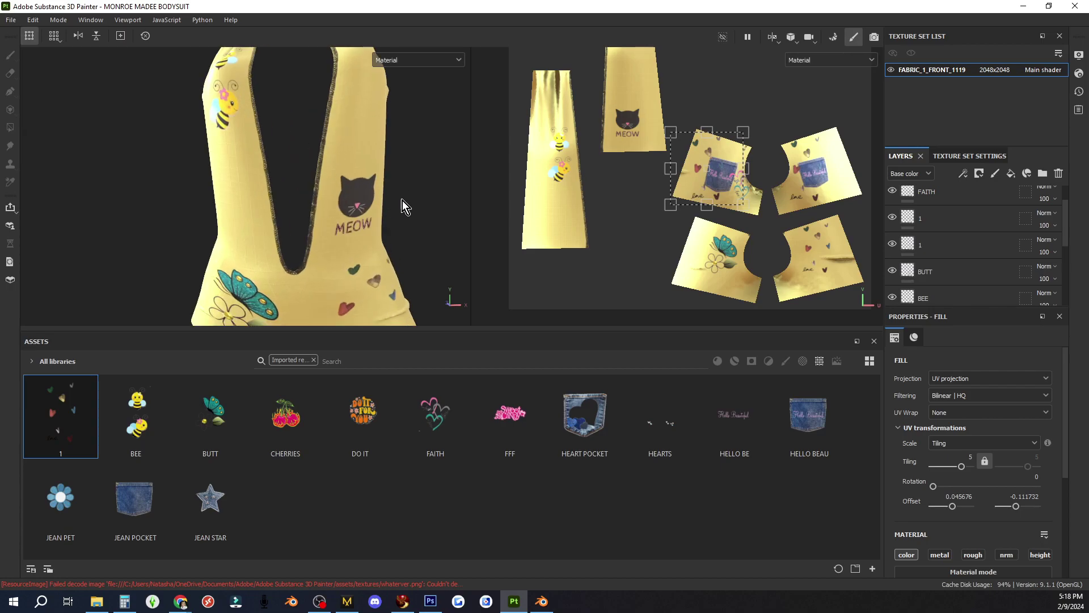
left_click_drag(453, 207, 392, 216, "alt")
scroll(320, 219, "up", 5)
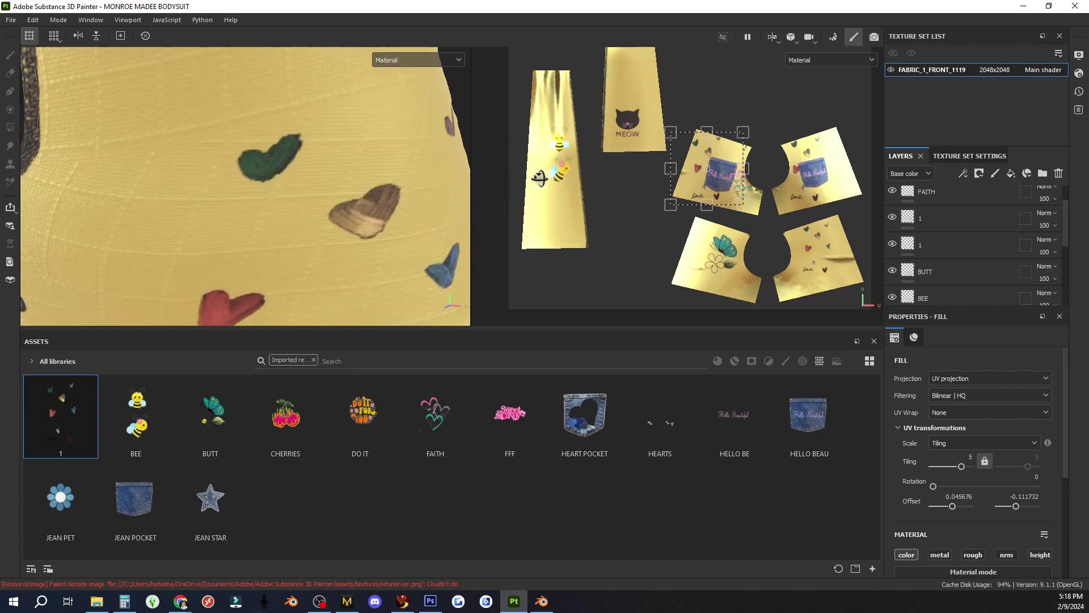
scroll(318, 213, "down", 5)
middle_click_drag(317, 210, 337, 257, "alt")
scroll(337, 257, "down", 2)
middle_click_drag(323, 209, 377, 219, "alt")
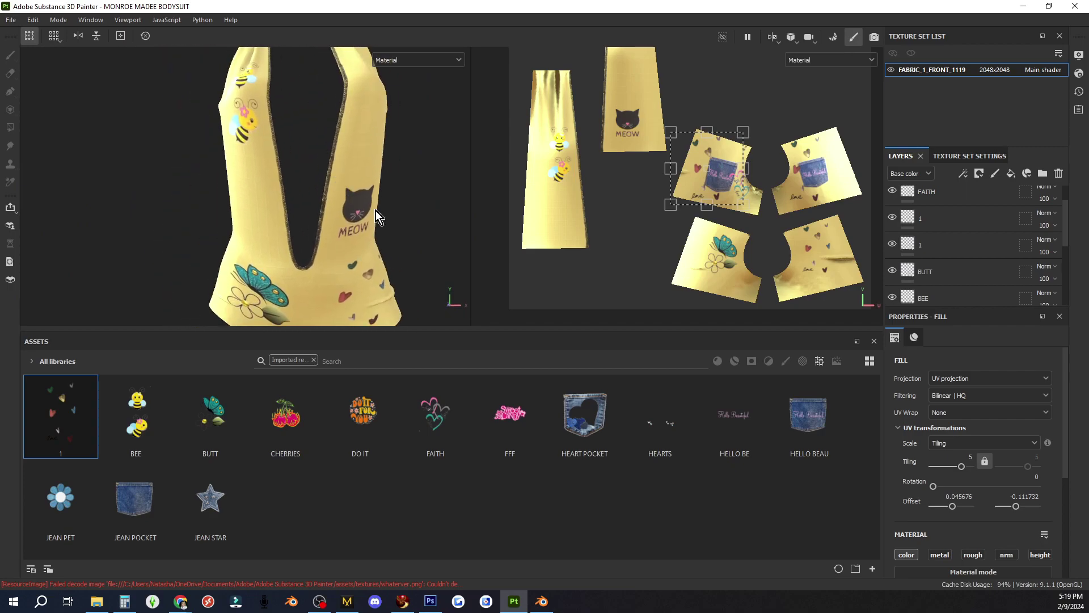
scroll(429, 229, "down", 2)
left_click_drag(409, 233, 352, 210, "alt")
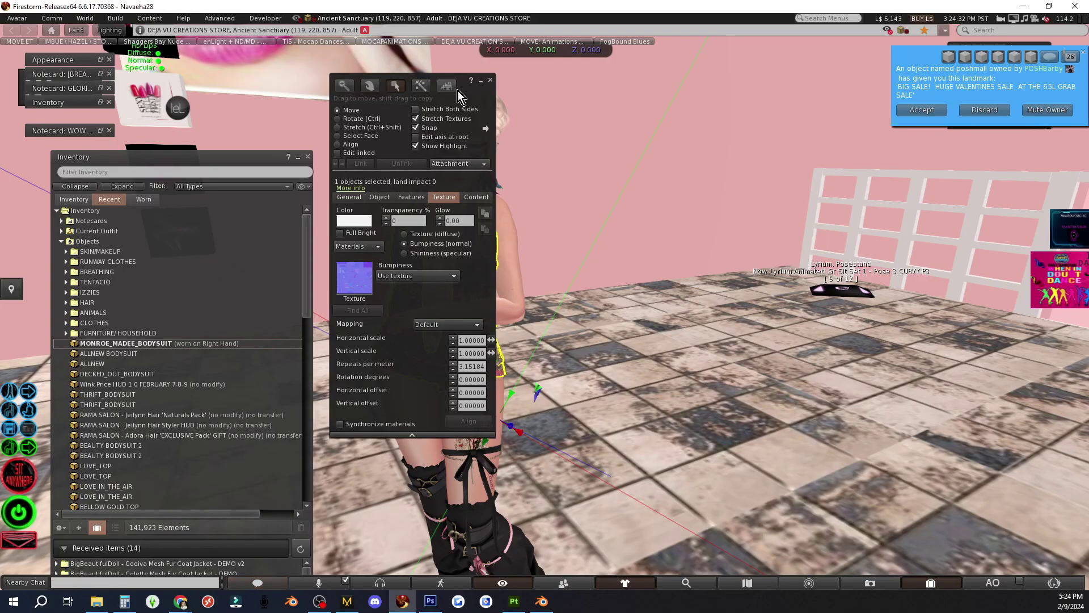
- Switch to Firestorm and apply the 2D_view.png from the PAINT TEX YELLOW folder as a local diffuse texture on the worn bodysuit
left_click_drag(457, 91, 675, 105)
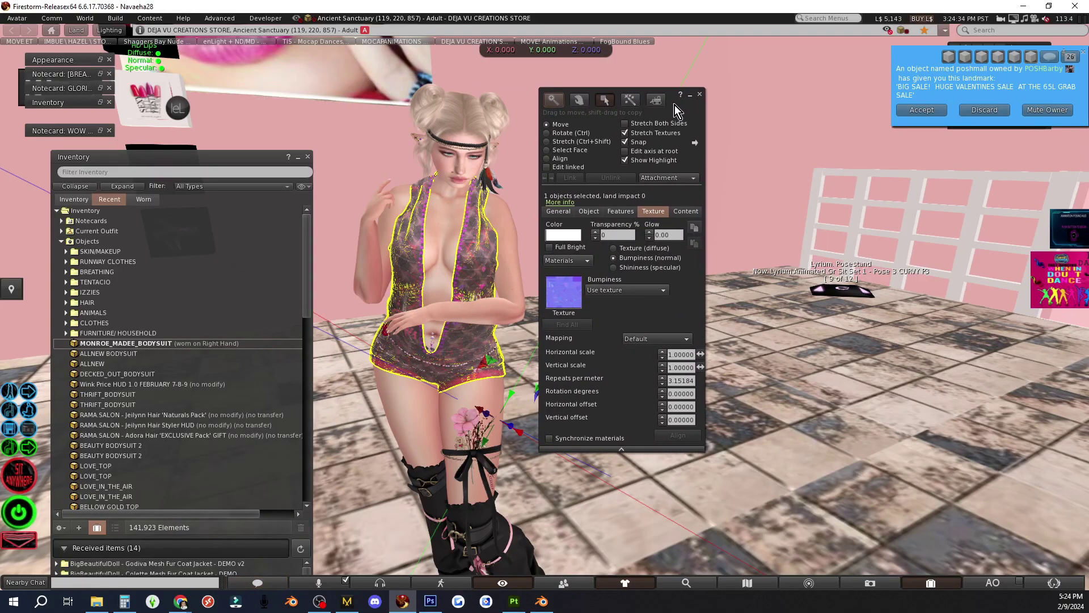
left_click(614, 248)
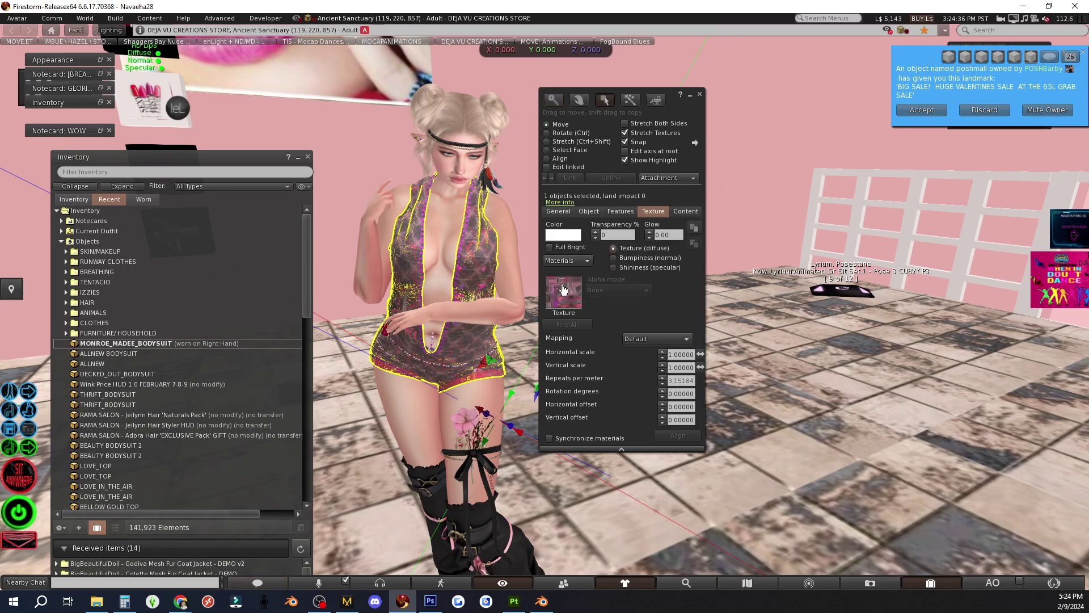
left_click(555, 293)
left_click(751, 204)
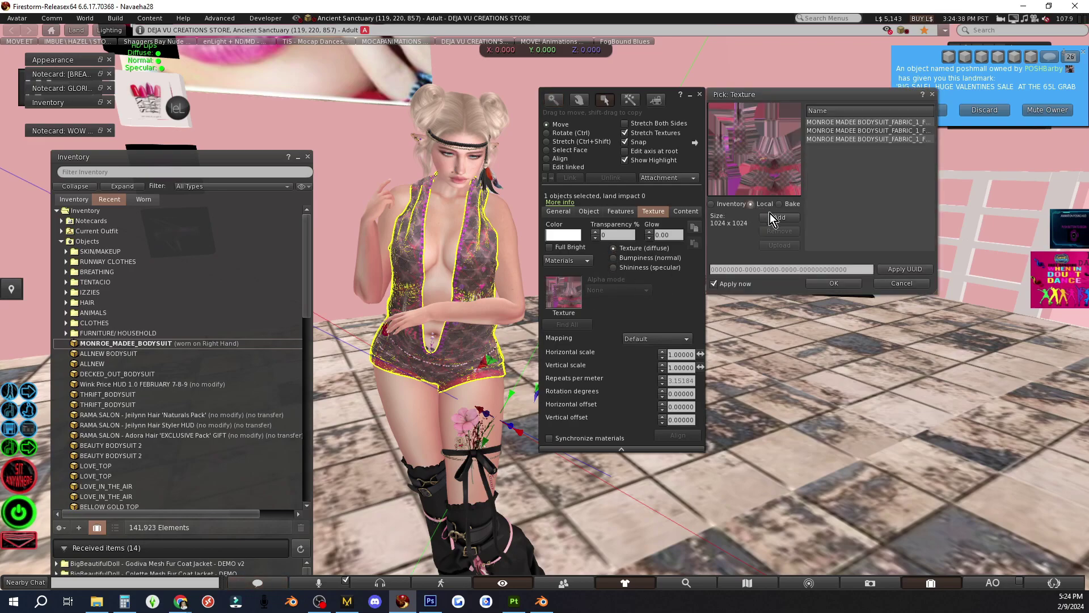
left_click(779, 217)
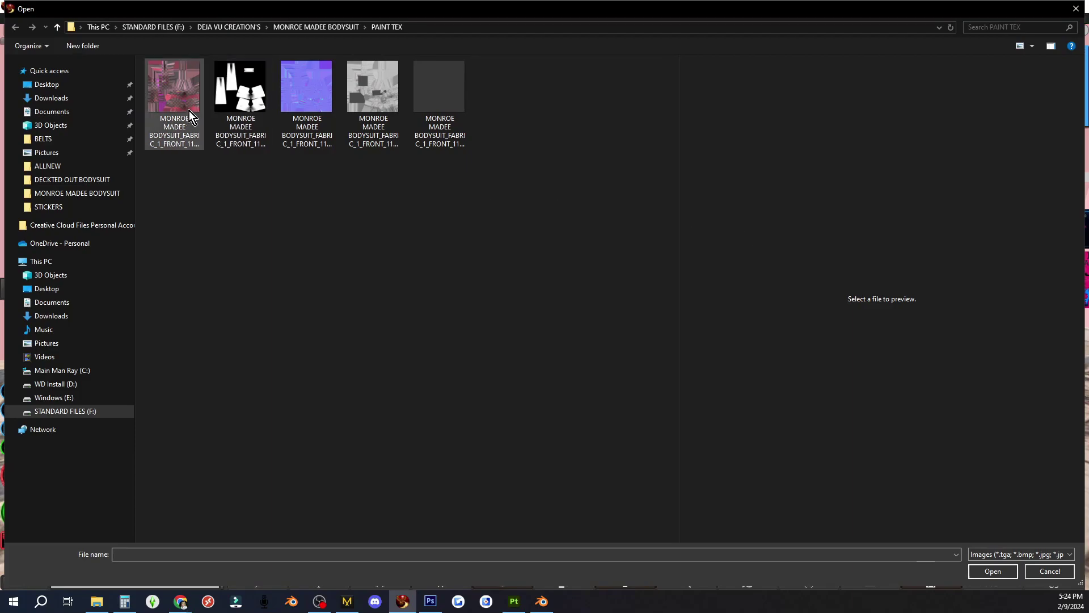
left_click(62, 26)
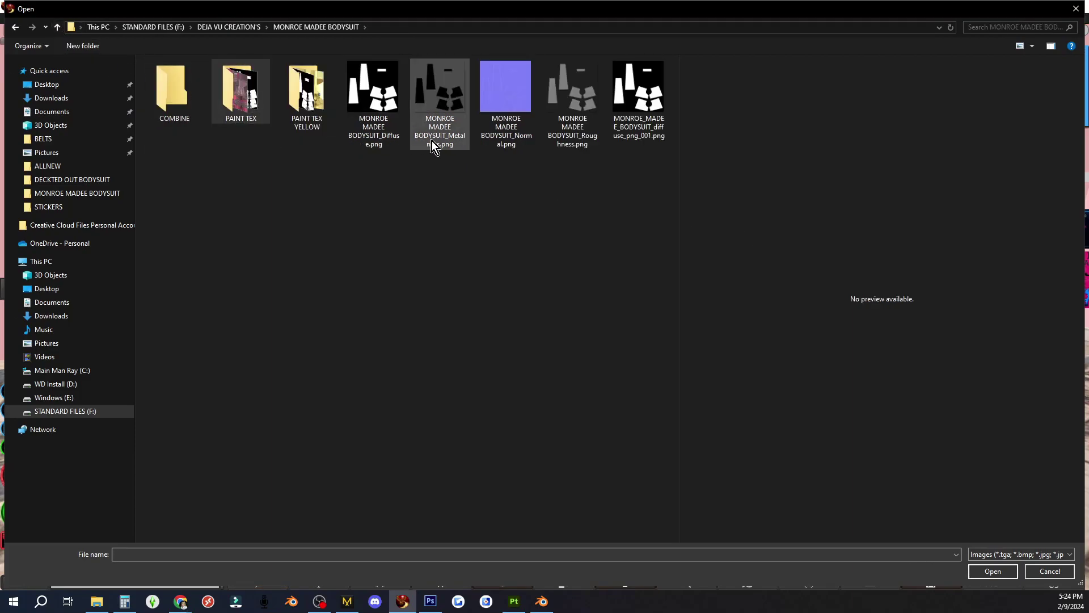
double_click(295, 97)
double_click(161, 90)
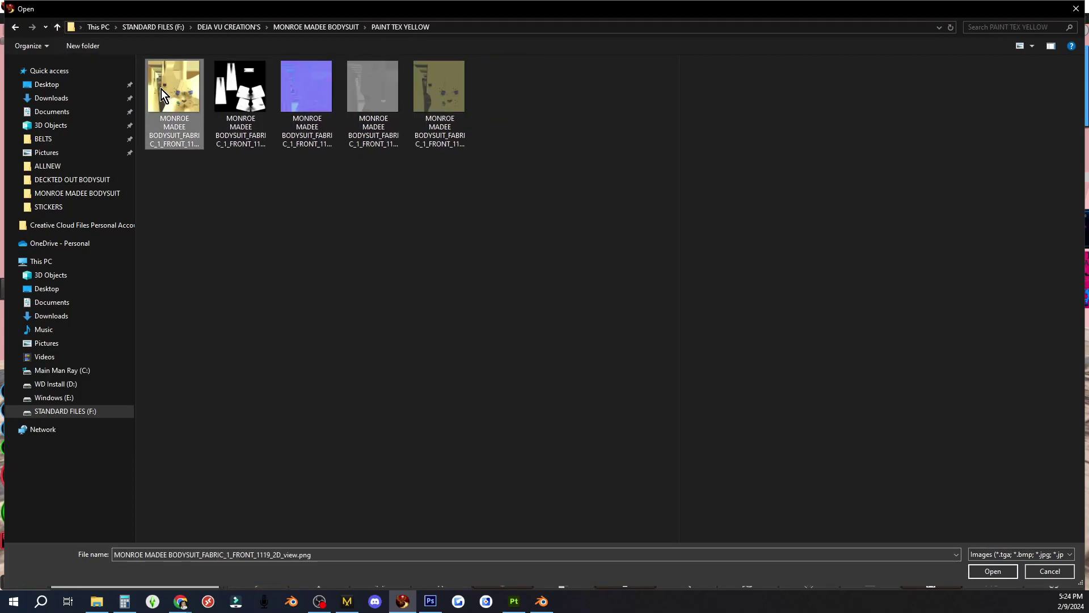
left_click(849, 148)
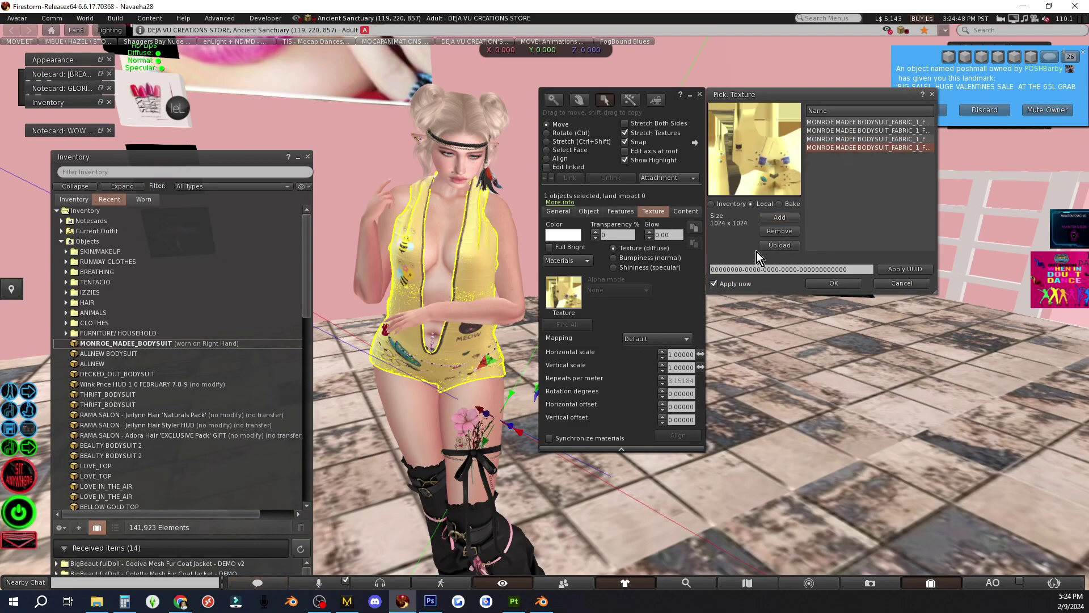
- Set the bodysuit's shininess (specular) texture to the newly added yellow local texture
left_click(612, 267)
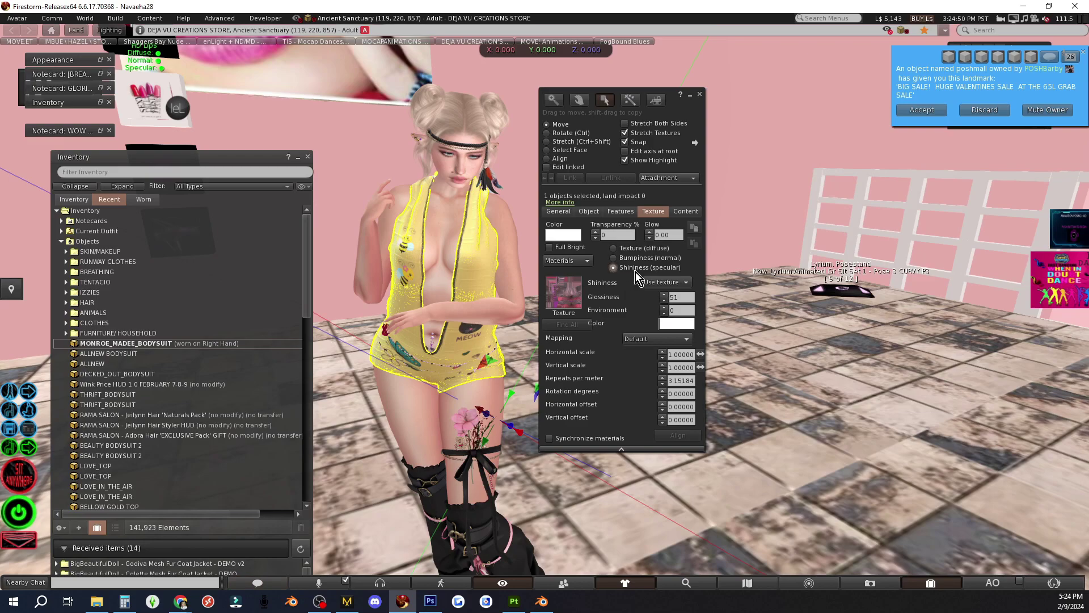
left_click(564, 290)
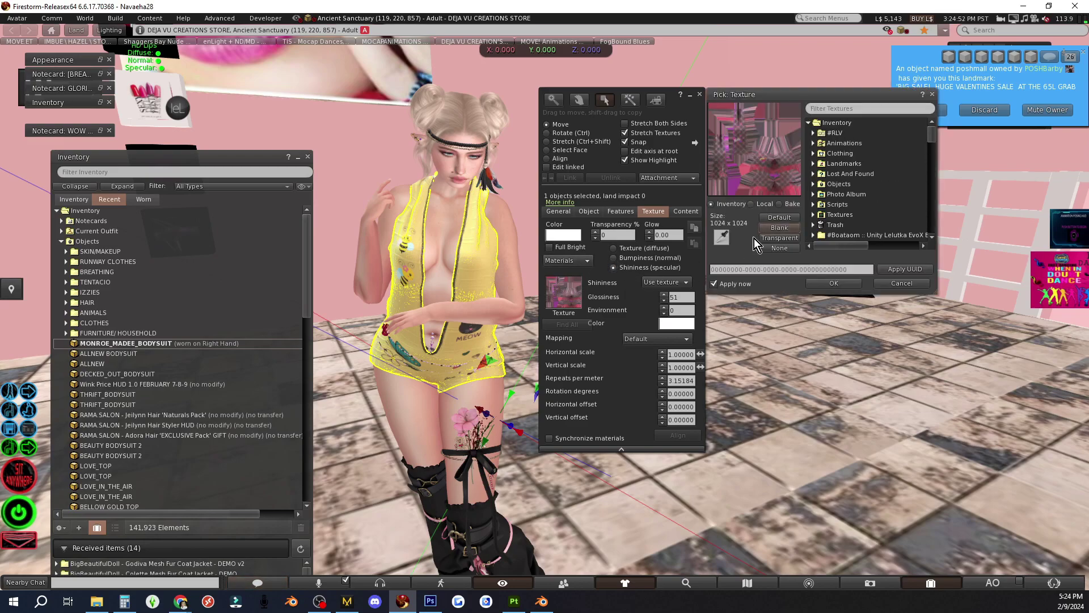
left_click(754, 203)
left_click(849, 148)
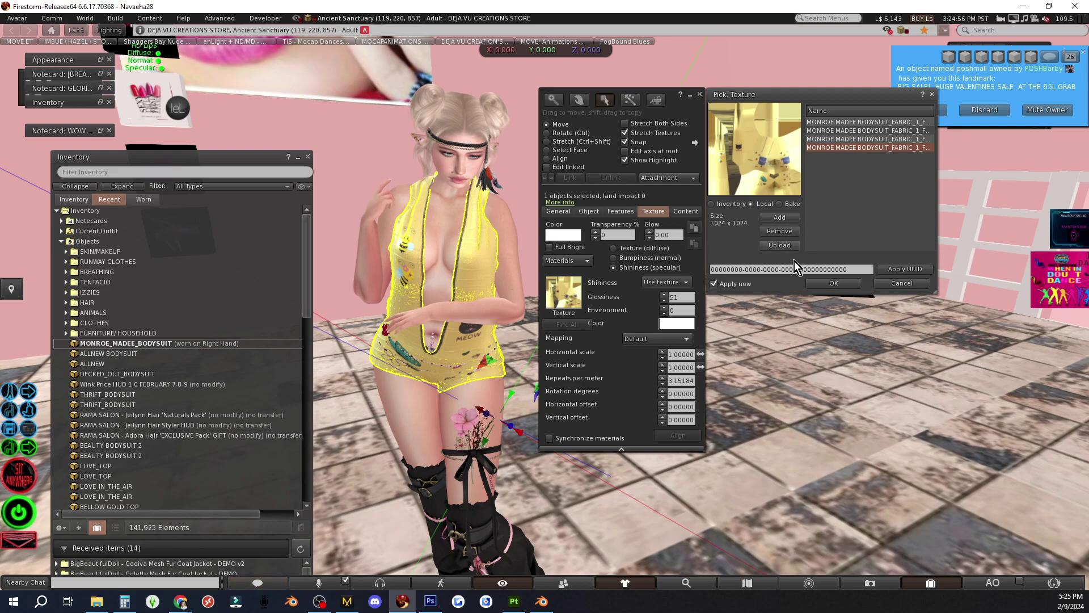
left_click(832, 283)
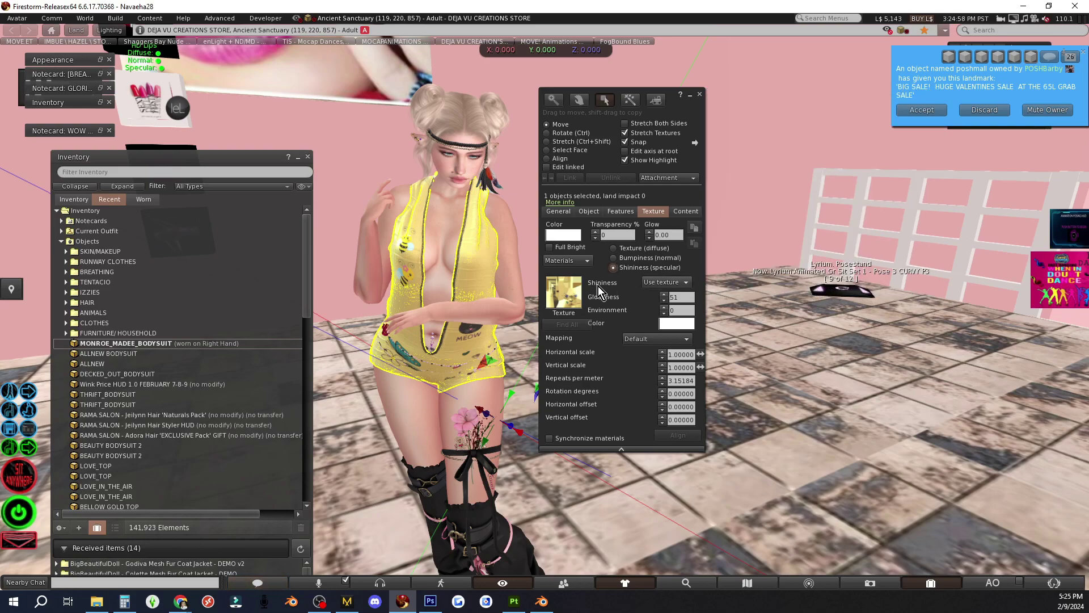
- Add the blue normal map from the PAINT TEX YELLOW folder as a local texture and assign it to the bodysuit's bumpiness
left_click(616, 260)
left_click(562, 294)
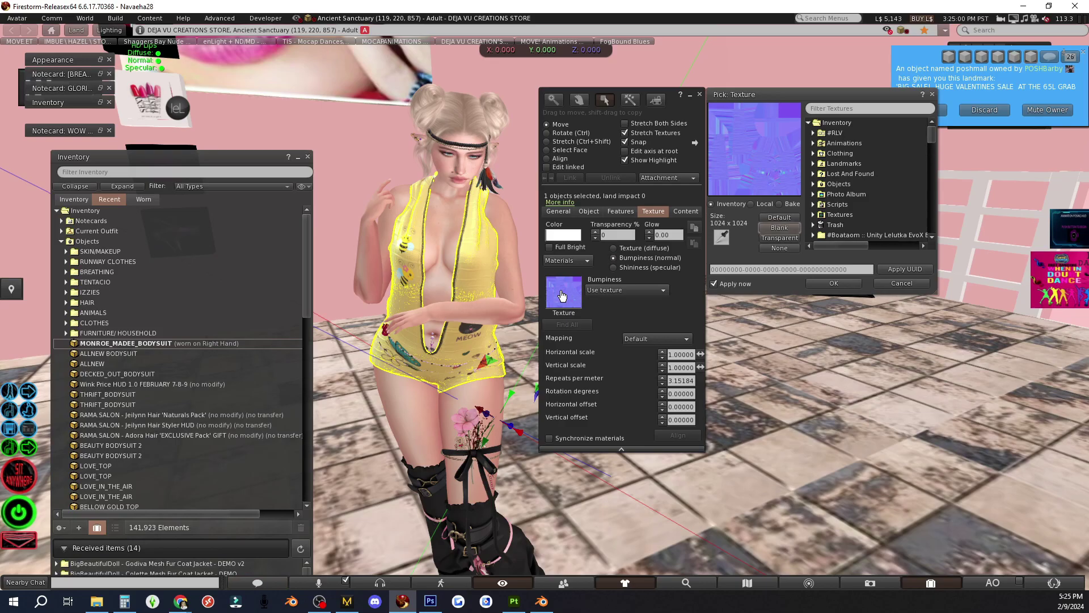
left_click(756, 204)
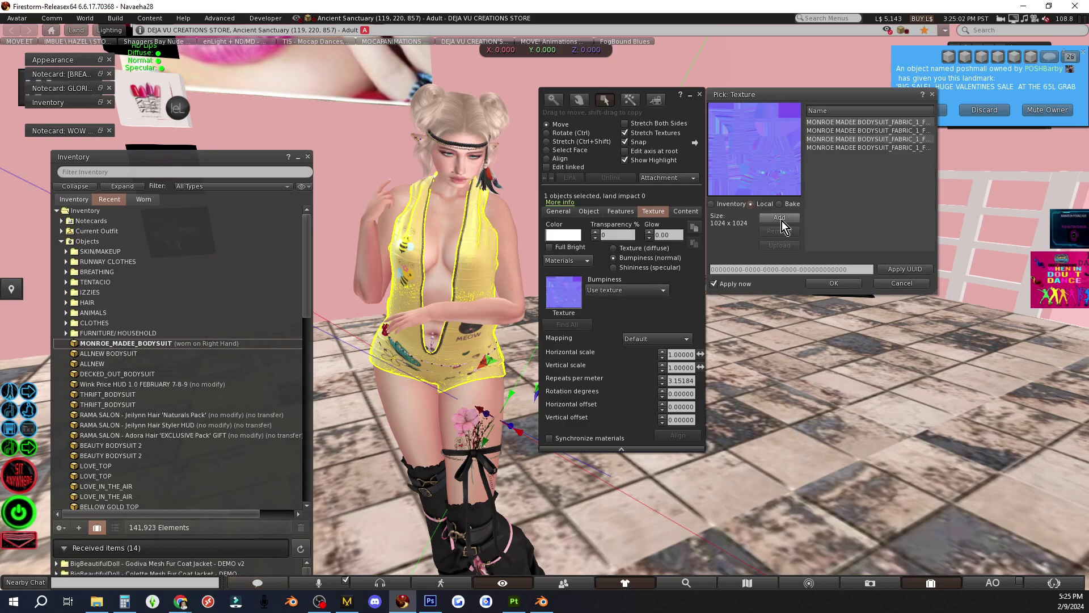
left_click(781, 219)
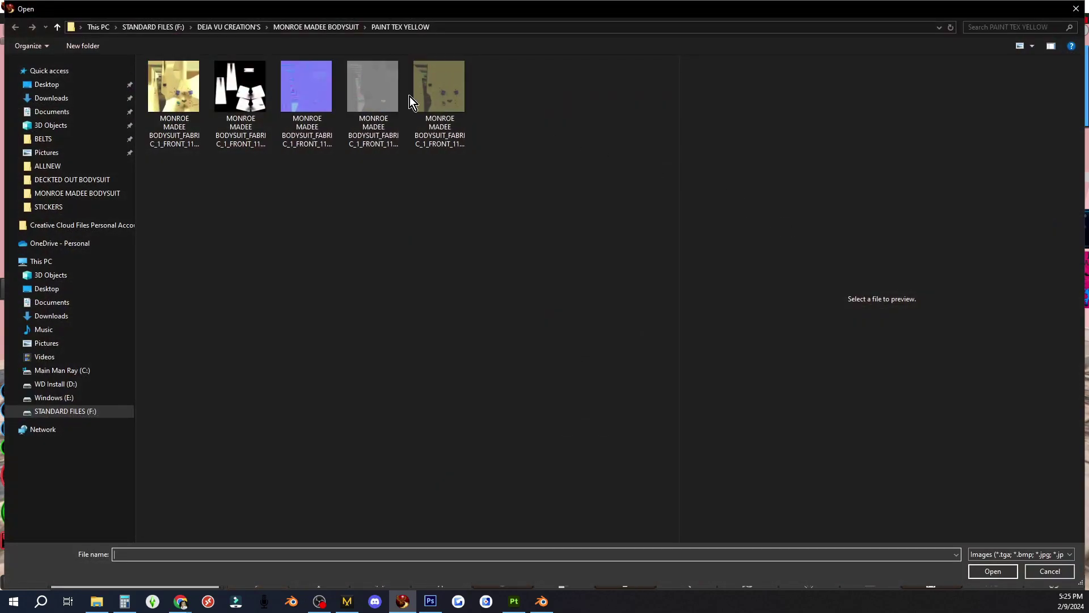
double_click(304, 92)
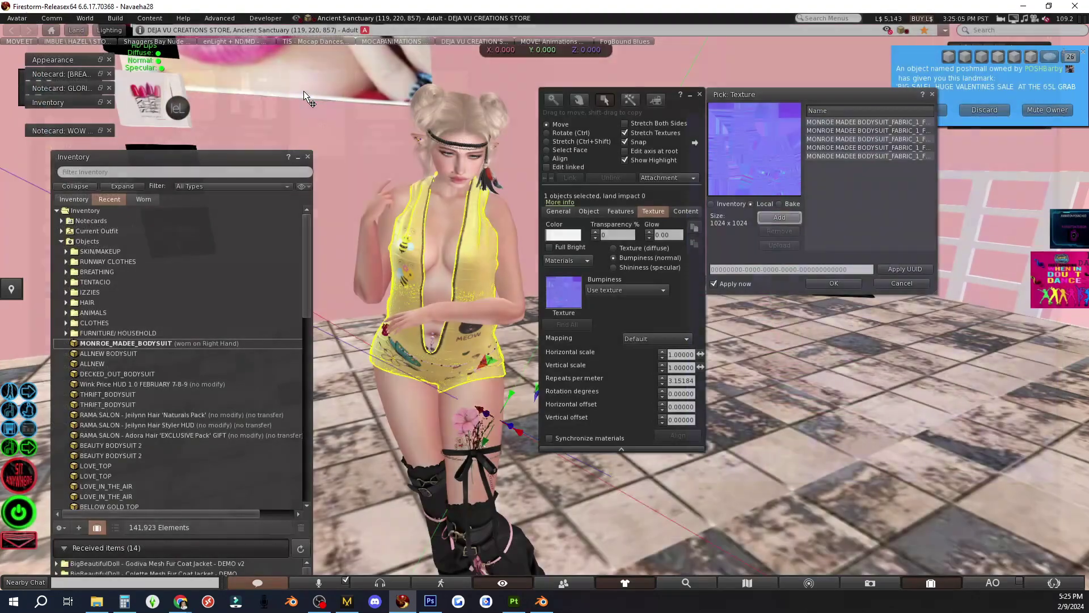
left_click(827, 158)
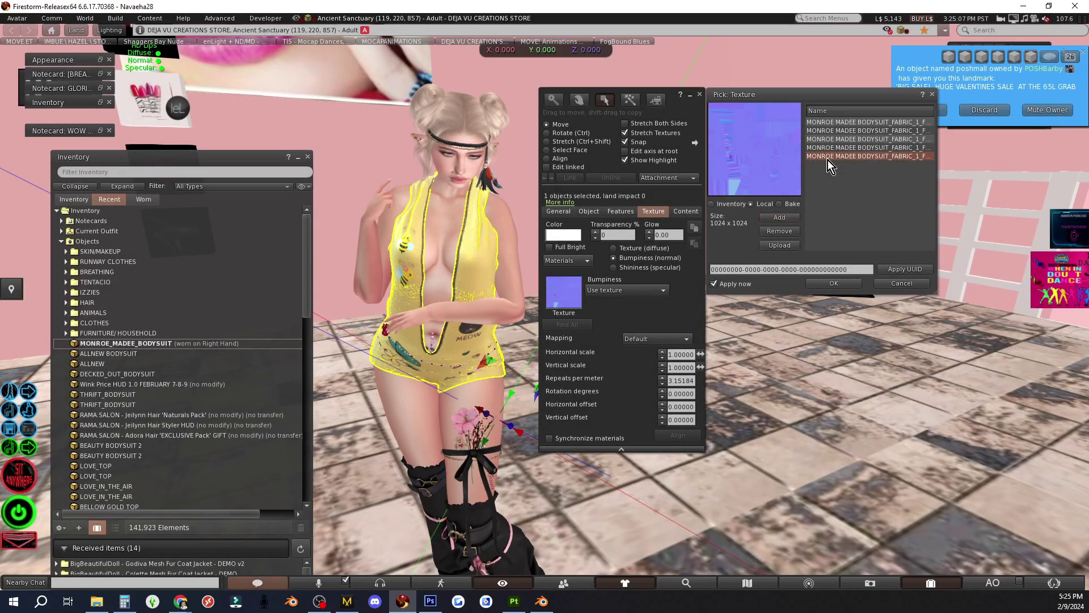
- Add the dark olive texture from PAINT TEX YELLOW as a local texture, assign it to the bodysuit's bumpiness, and close the editor
left_click(776, 218)
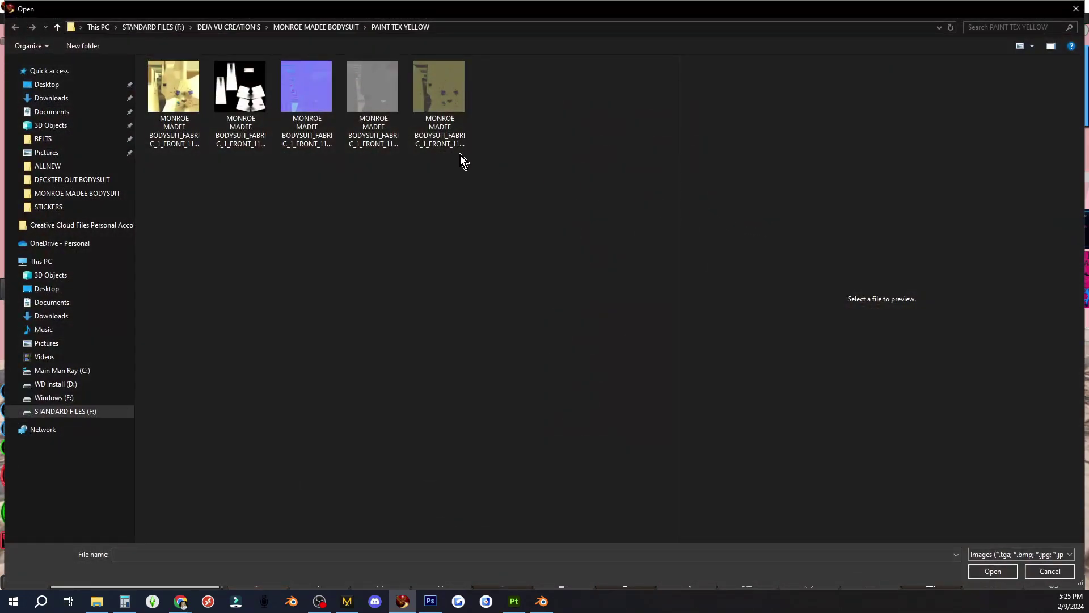
left_click(438, 103)
double_click(438, 89)
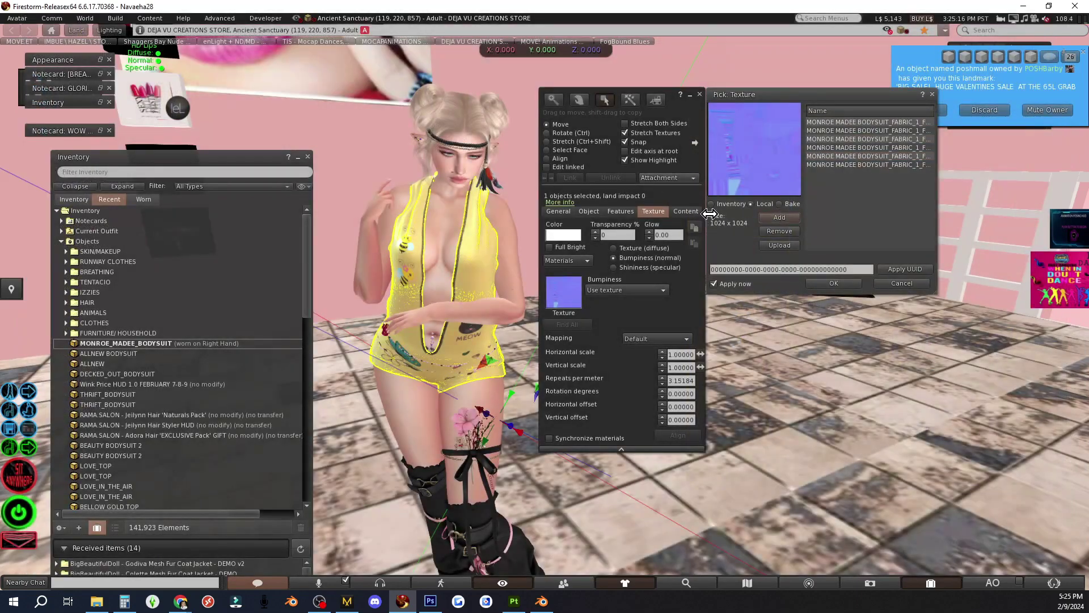
left_click(826, 165)
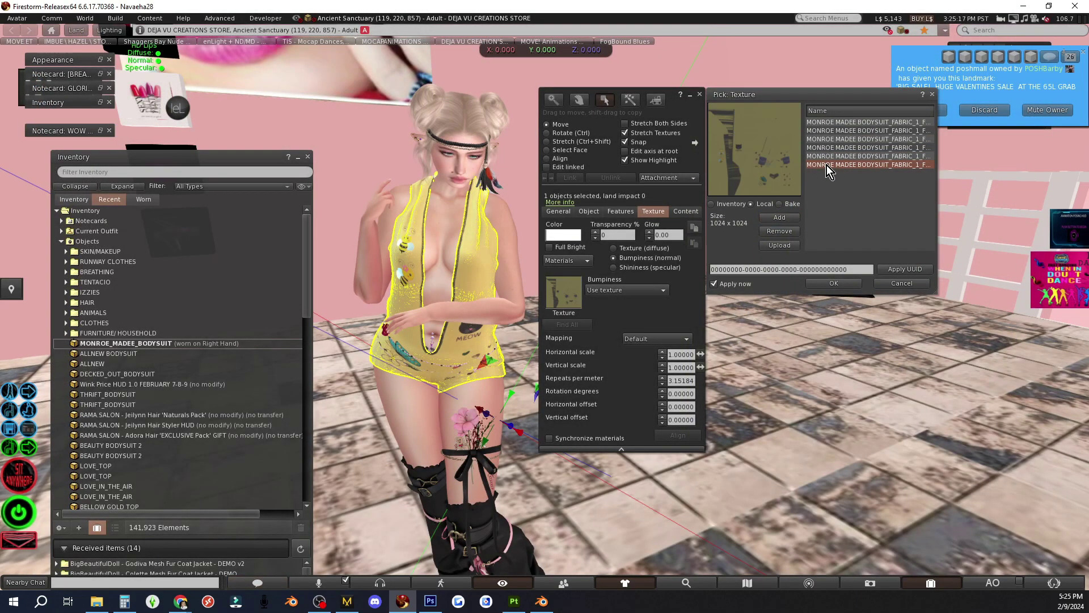
left_click(833, 283)
left_click(699, 95)
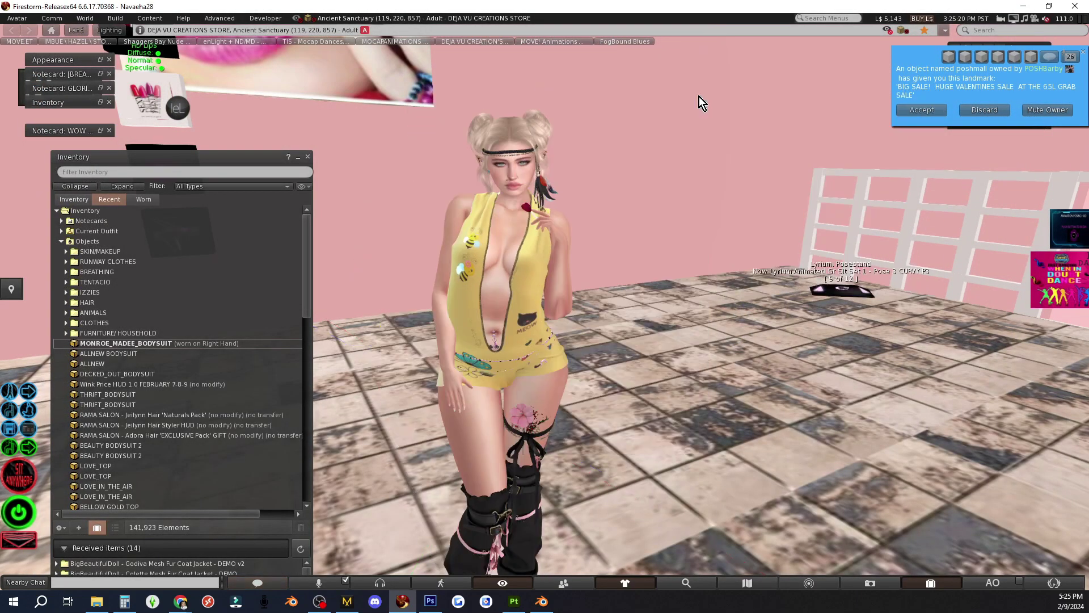
- Discard the landmark offer and inspect the bodysuit's stickers up close
left_click(984, 110)
scroll(699, 254, "up", 5)
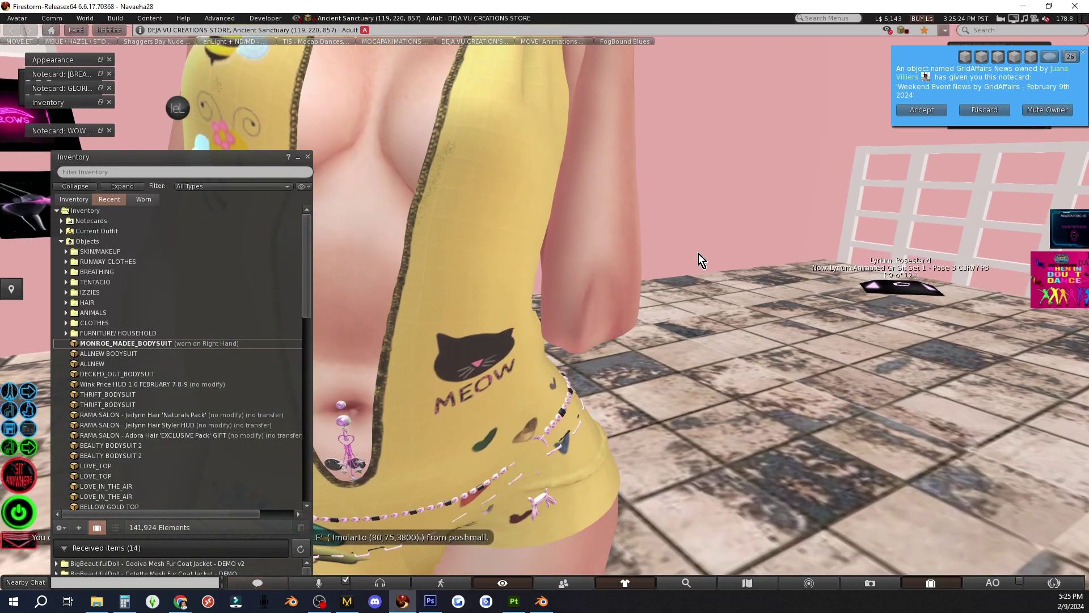
scroll(699, 254, "down", 2)
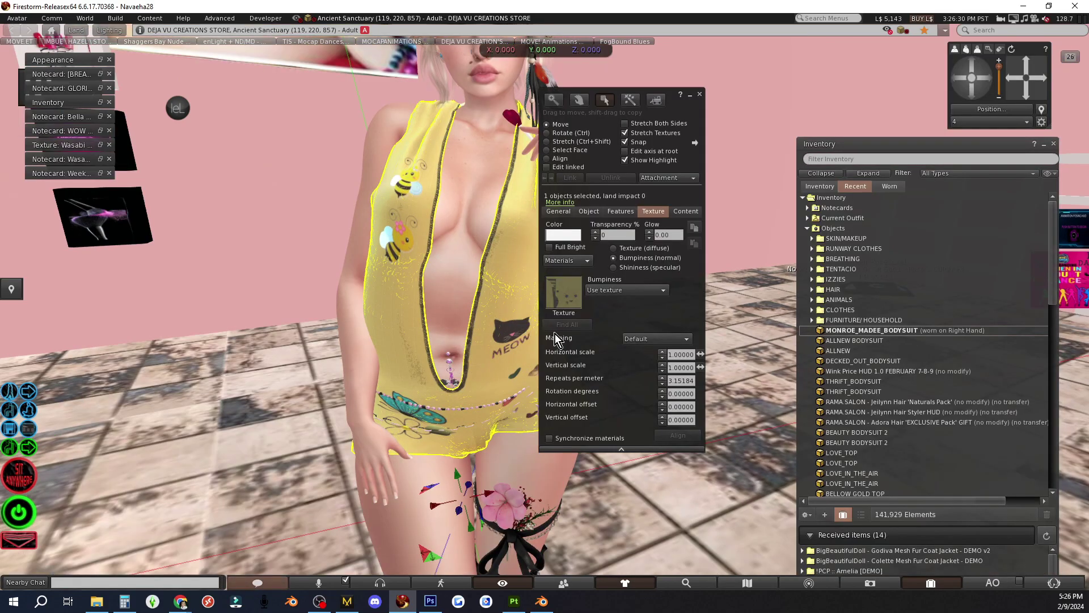
- Select the local normal map for the bodysuit's bumpiness and upload it to the inventory for L$10
left_click(564, 292)
left_click(868, 156)
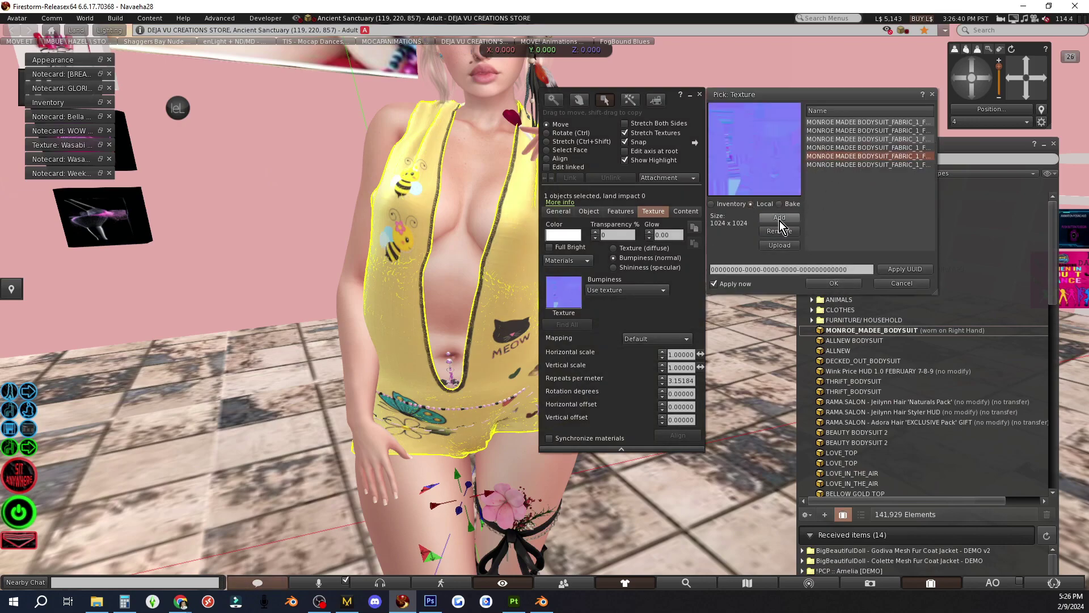
left_click(780, 245)
double_click(317, 95)
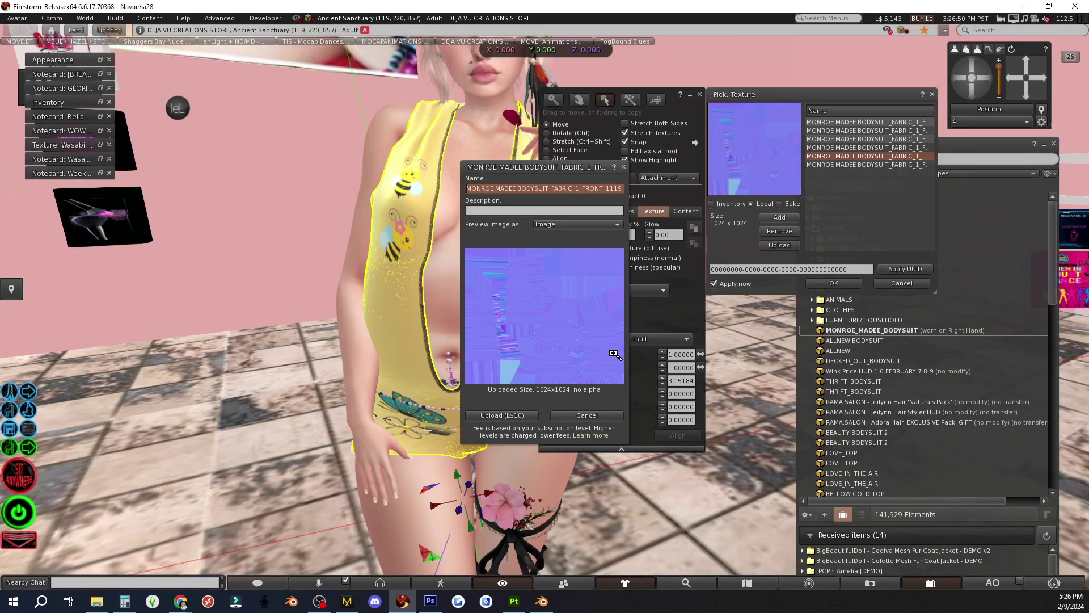
left_click(502, 415)
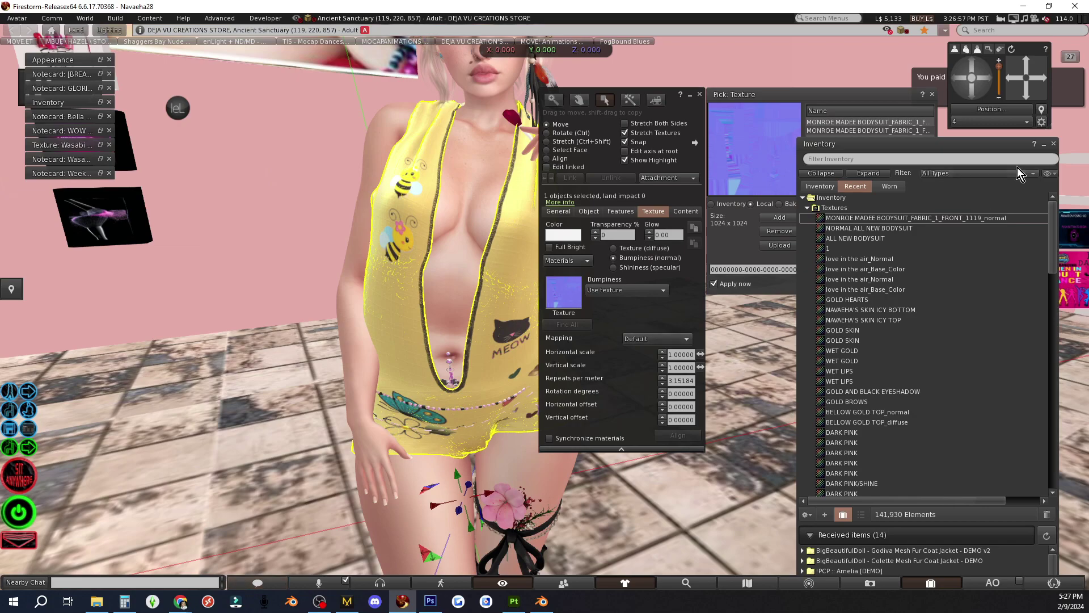
left_click(1044, 144)
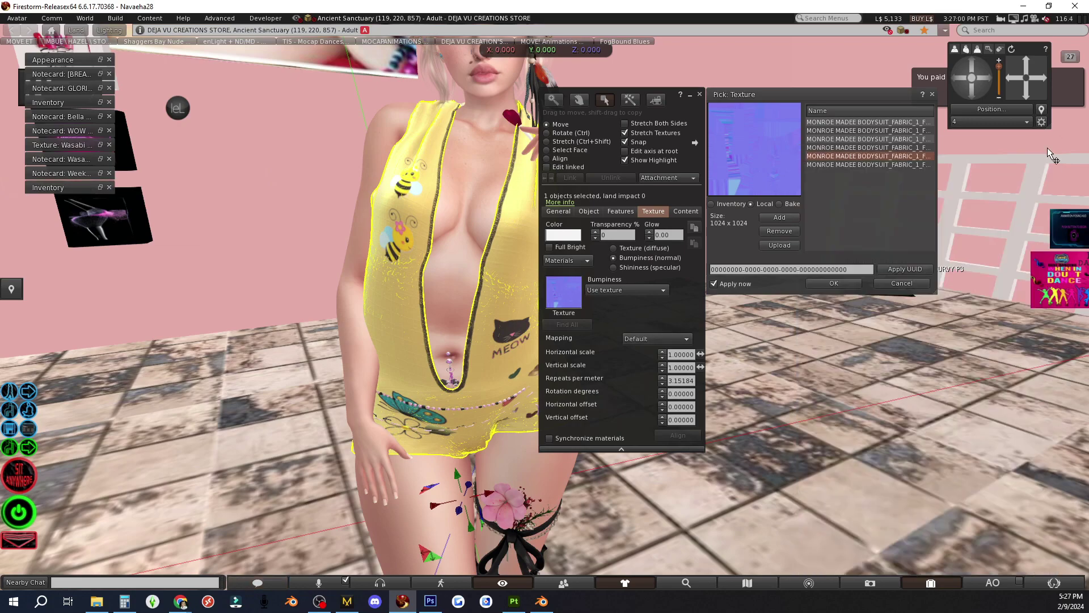
- Select the yellow 2D_view local texture and upload it to the inventory for L$10
left_click(871, 147)
left_click(867, 164)
left_click(871, 147)
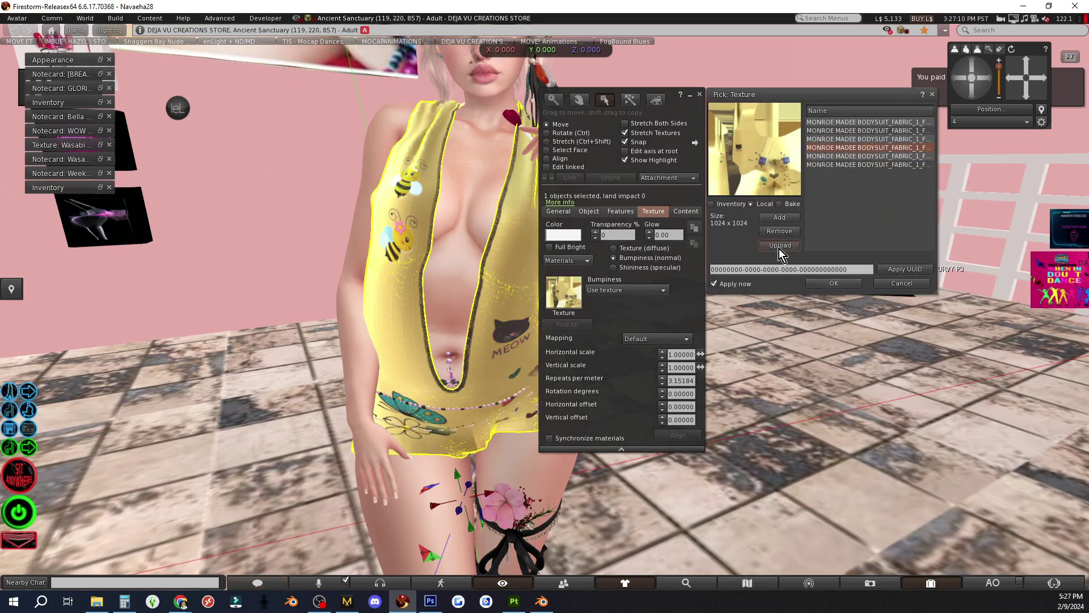
left_click(779, 245)
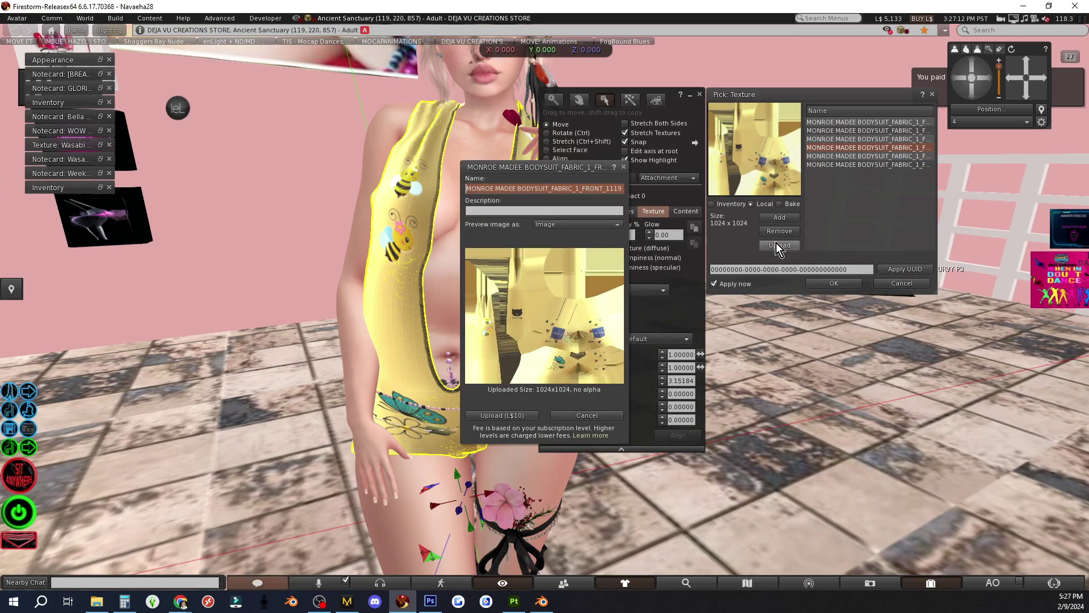
left_click(489, 416)
mouse_move(836, 283)
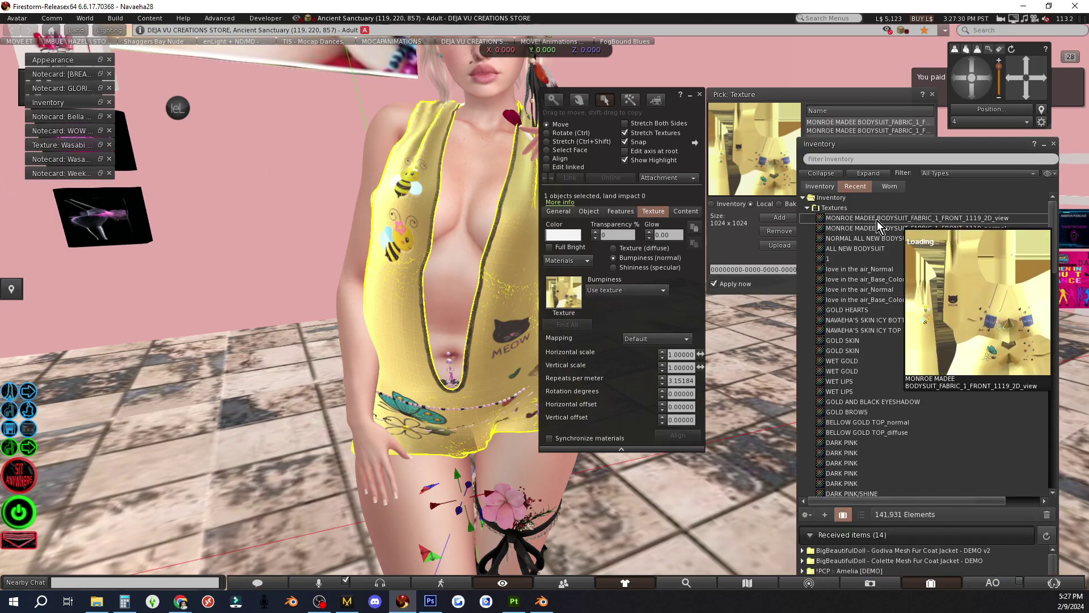
- Show the bodysuit's diffuse texture settings and check the next-owner permissions of the uploaded 2D_view texture
left_click(613, 248)
left_click(888, 285)
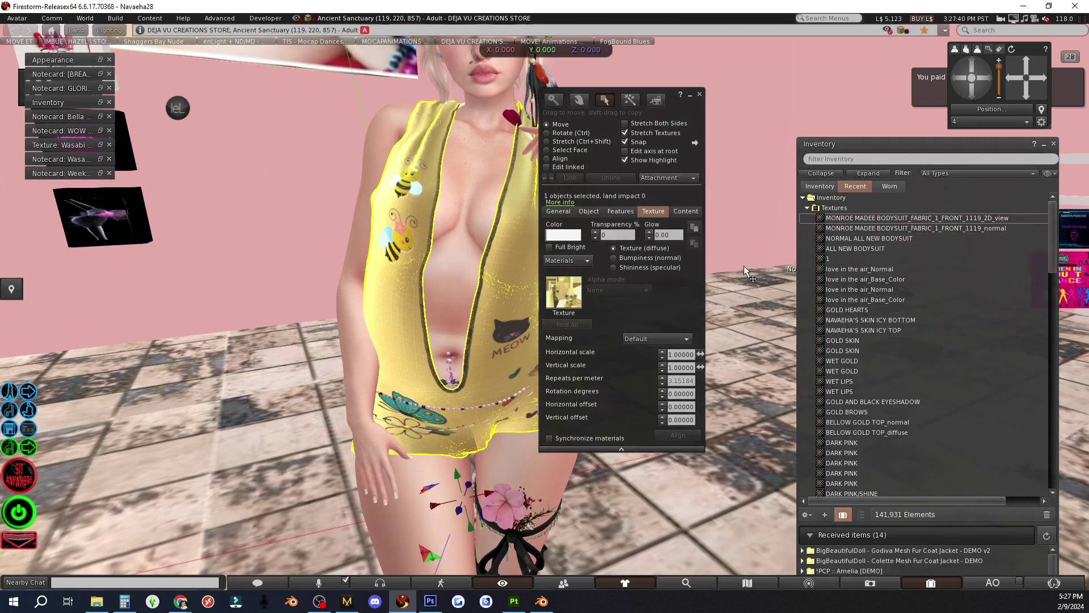
right_click(874, 223)
left_click(885, 242)
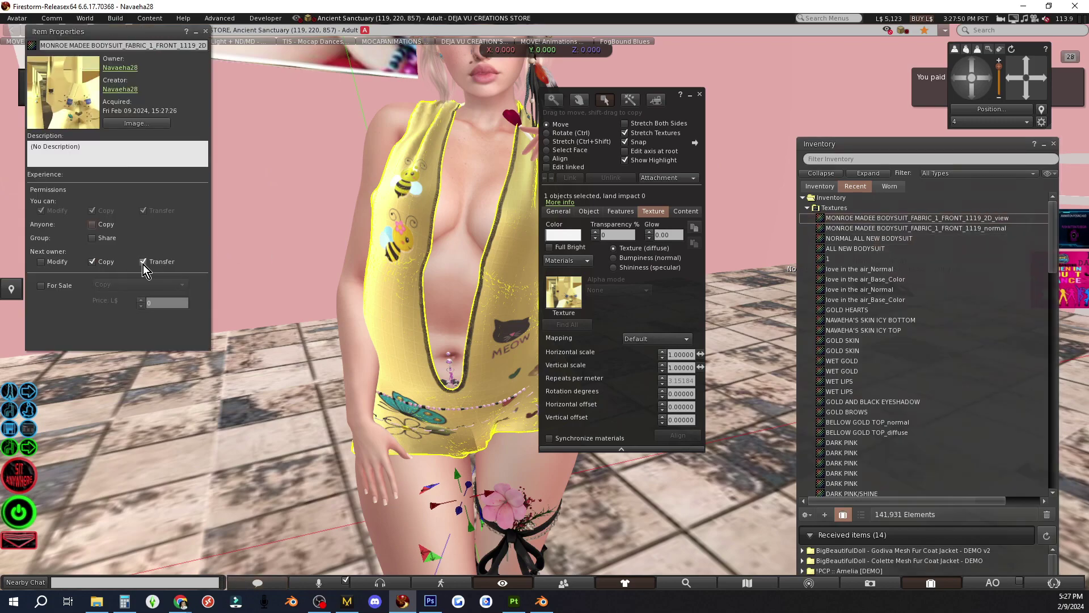
left_click(209, 34)
- Show the bodysuit's shininess settings and check the properties of the uploaded normal texture
left_click(613, 267)
right_click(878, 228)
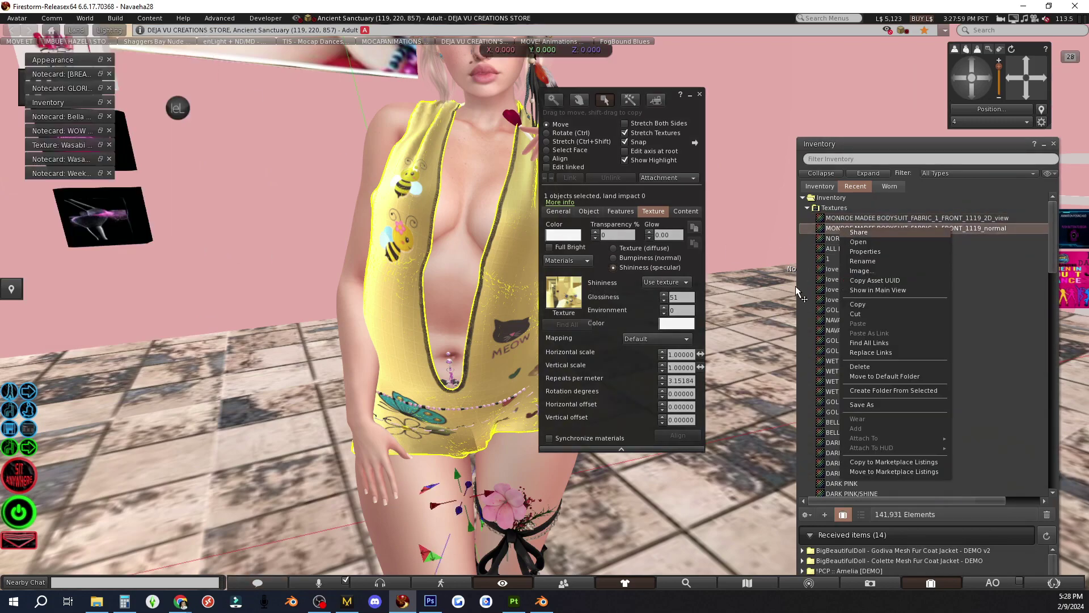
left_click(887, 249)
left_click(205, 32)
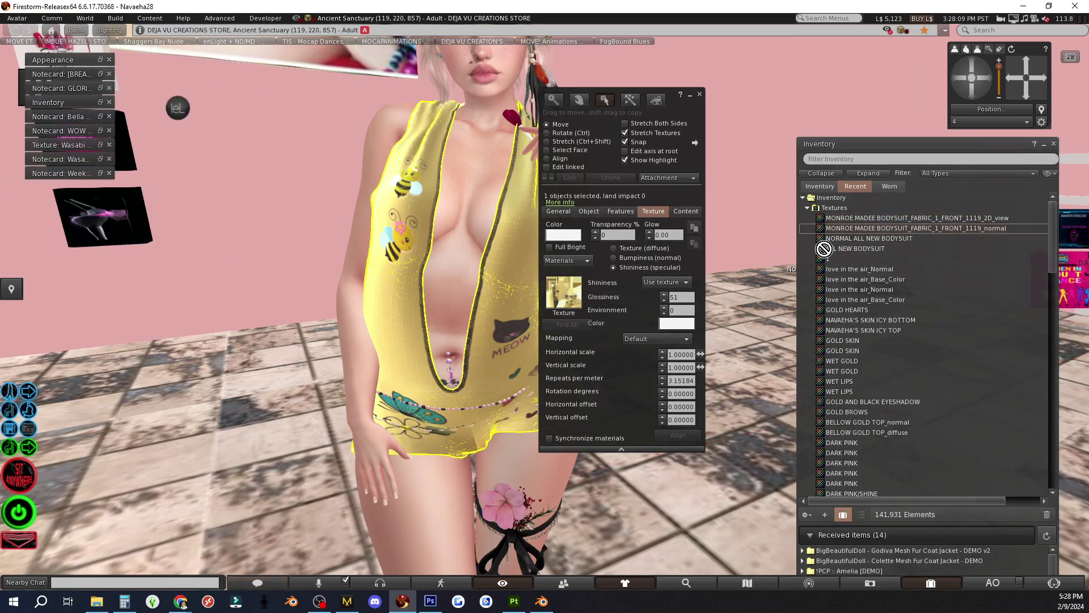
- Set the bodysuit's bumpiness to the uploaded normal texture, then close the editor and minimize the inventory
left_click(613, 257)
left_click(699, 94)
left_click(1044, 144)
scroll(924, 179, "down", 5)
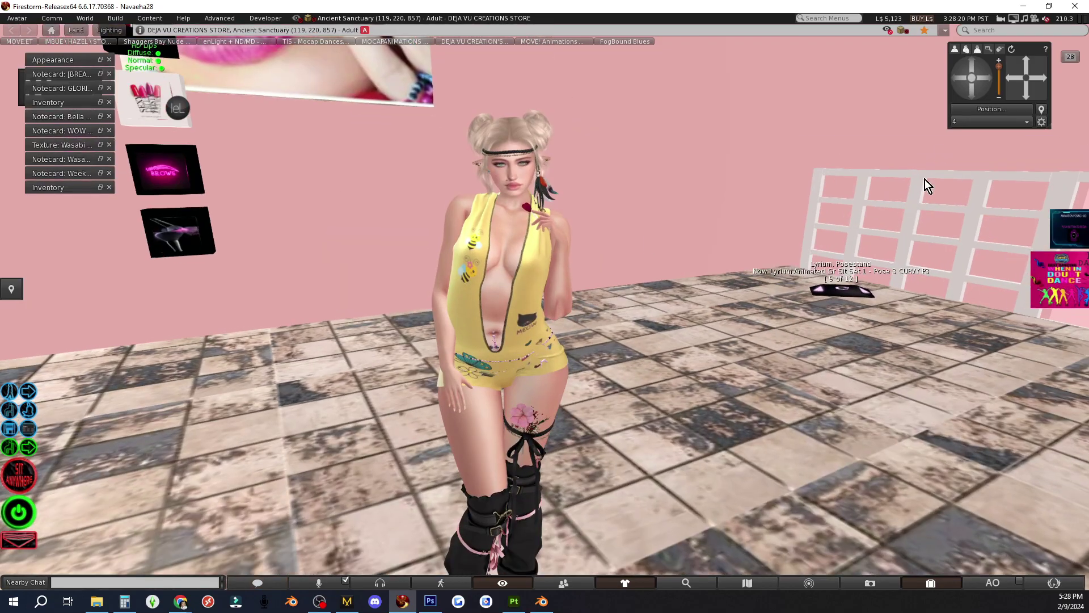
- Examine the worn bodysuit from the back and front while turning and walking the avatar on the studio floor
left_click_drag(958, 78, 986, 79)
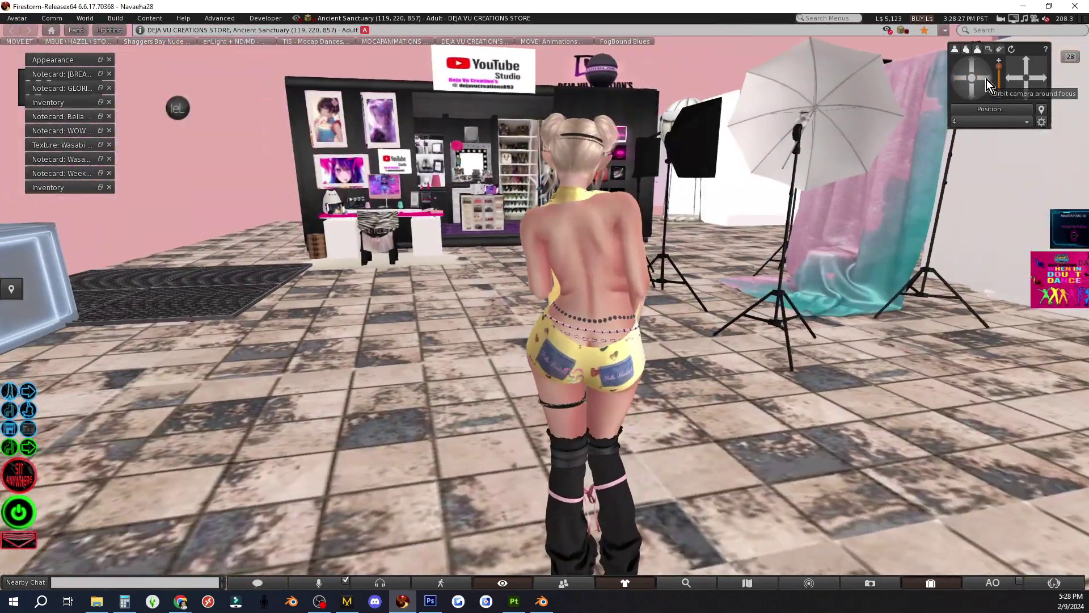
key("Up")
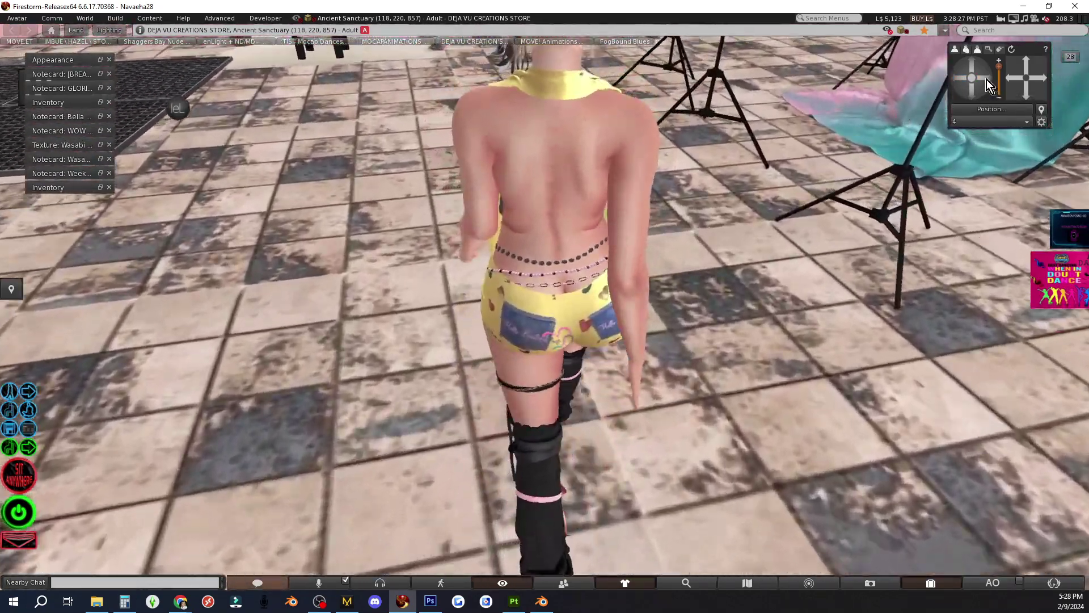
scroll(822, 216, "down", 5)
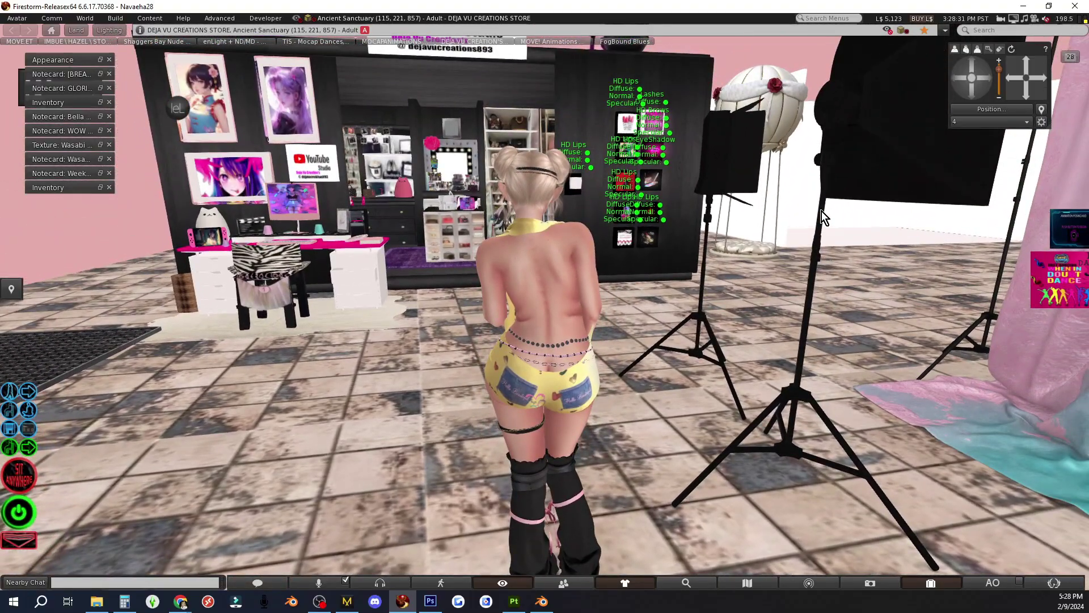
key("Up")
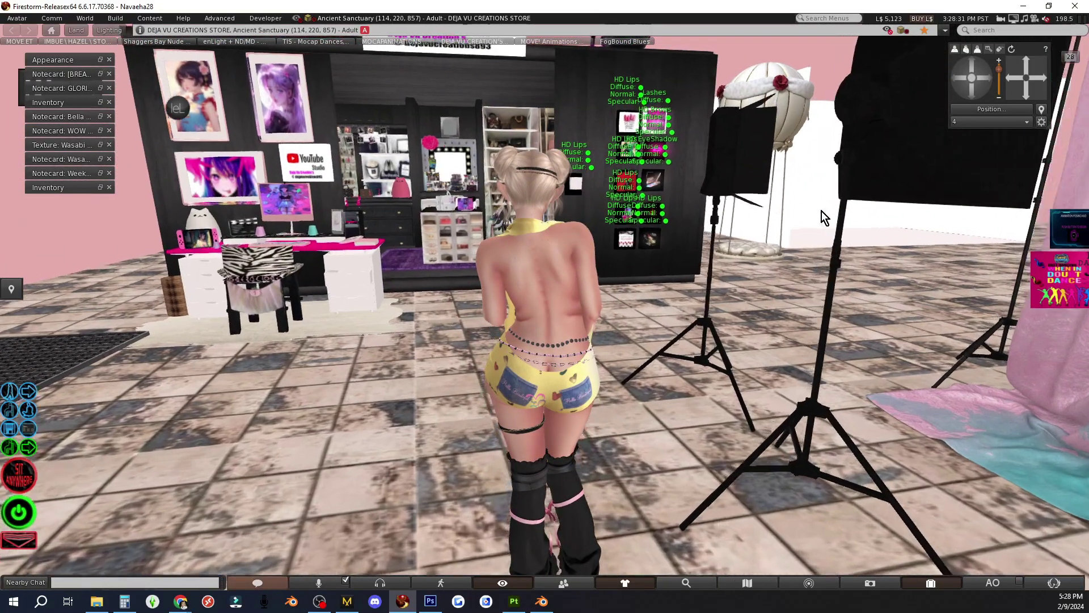
key("Down")
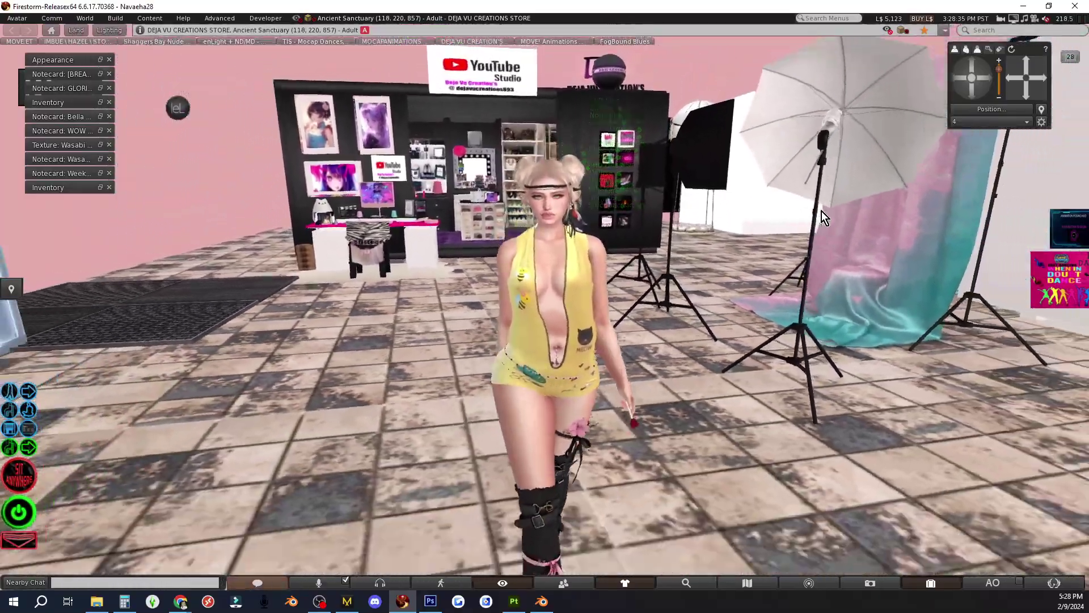
- Walk the avatar into the closet area, turn around, and examine the bodysuit's front up close
key("Up")
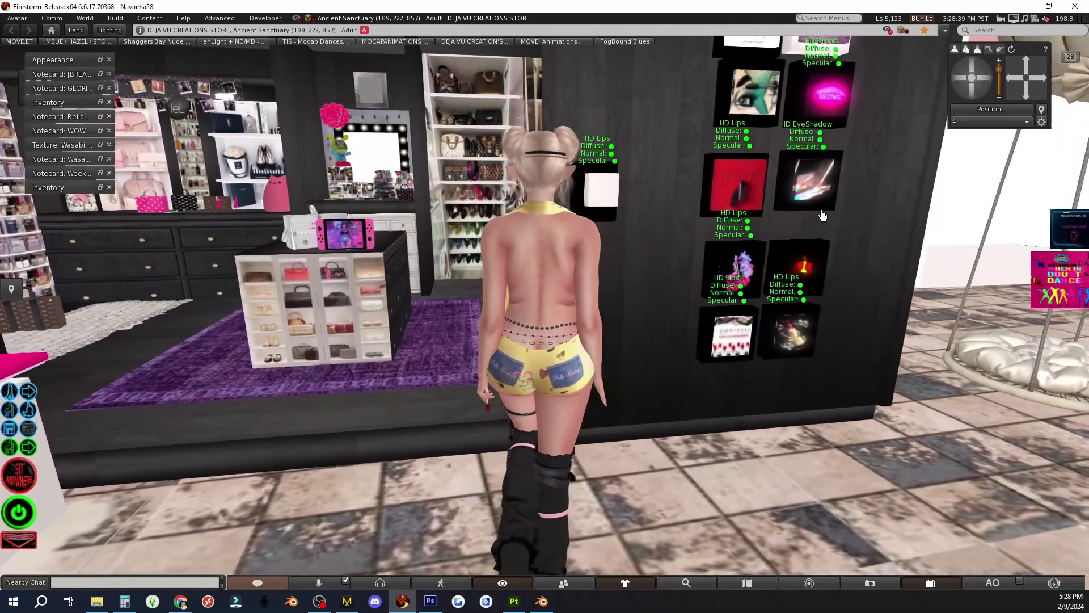
key("Left")
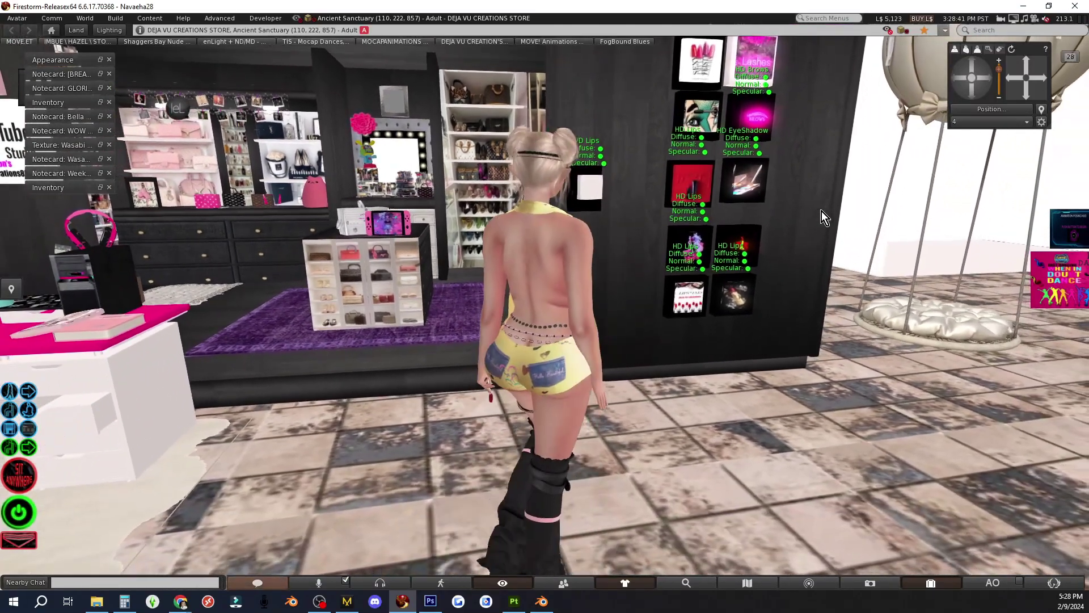
key("Up")
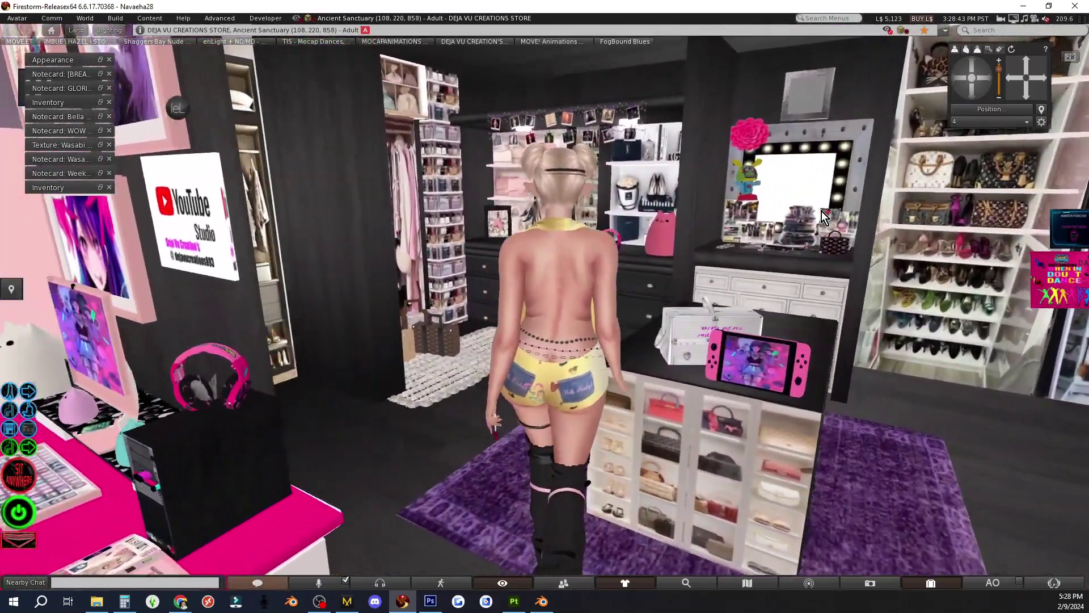
key("Right")
key("Right")
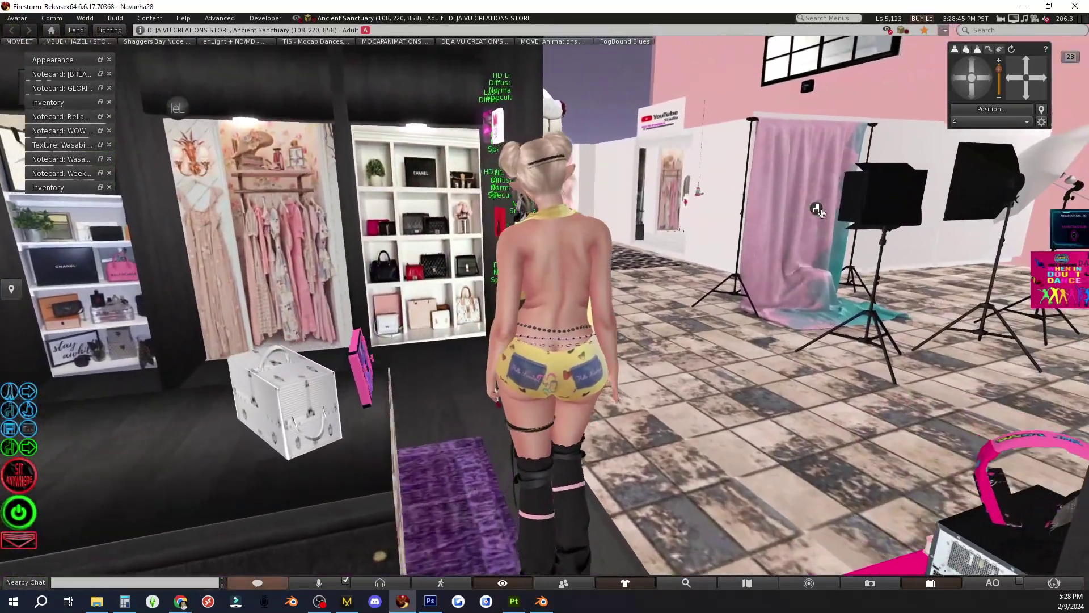
key("Right")
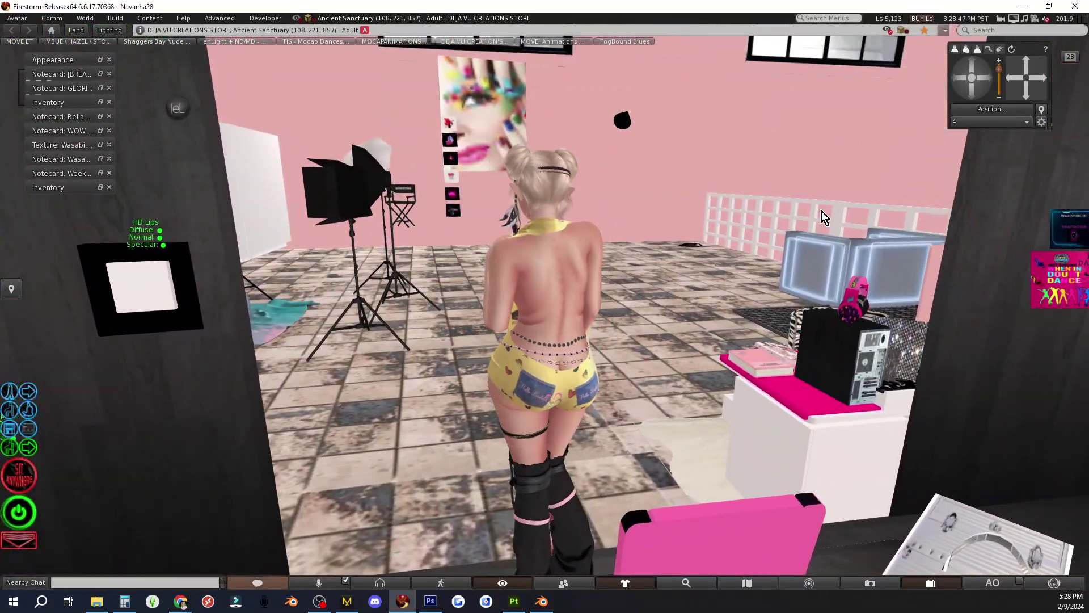
left_click(955, 79)
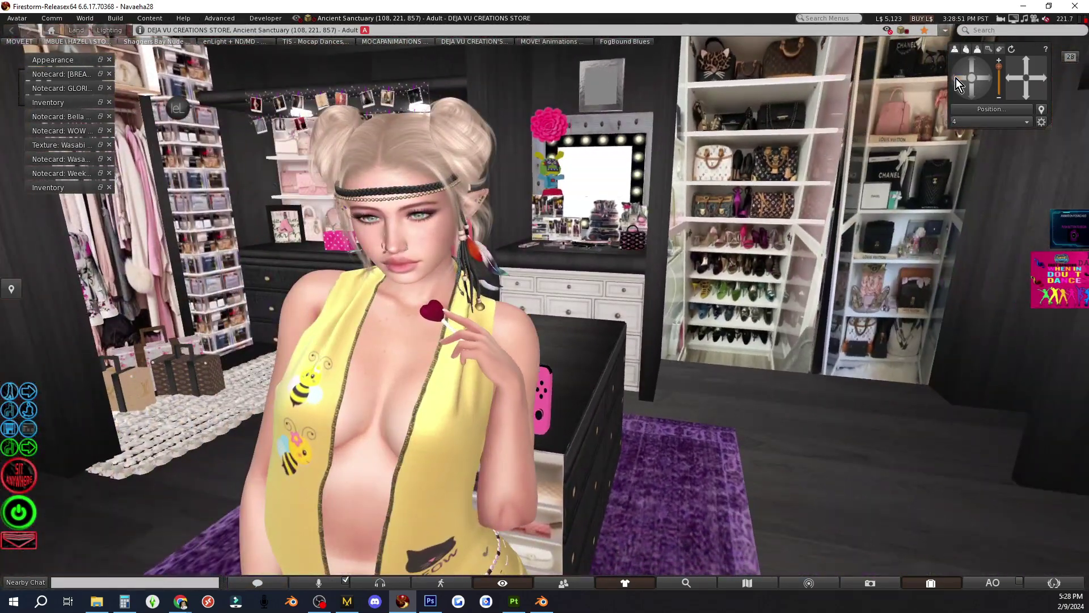
left_click(955, 79)
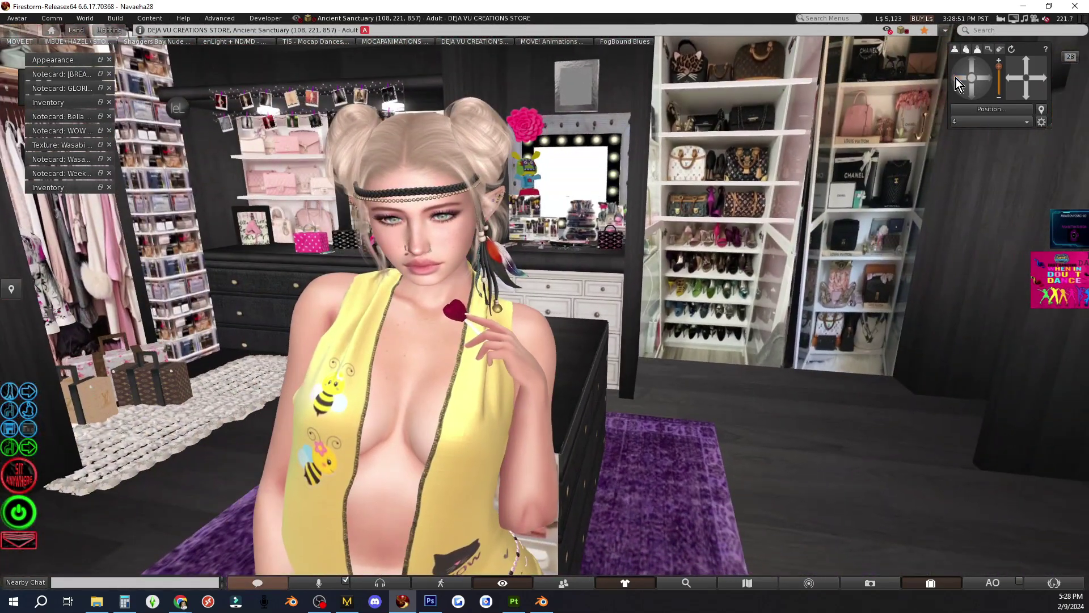
- Examine the bodysuit's front from neckline to shorts, and view the whole outfit on the avatar down to the boots
left_click(955, 79)
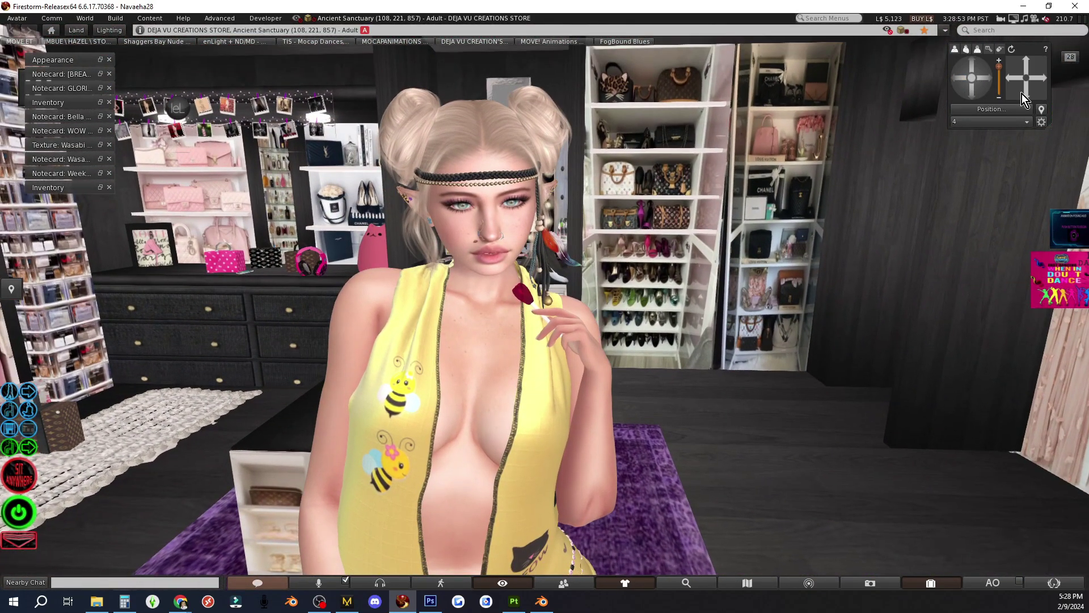
left_click_drag(1022, 94, 1022, 93)
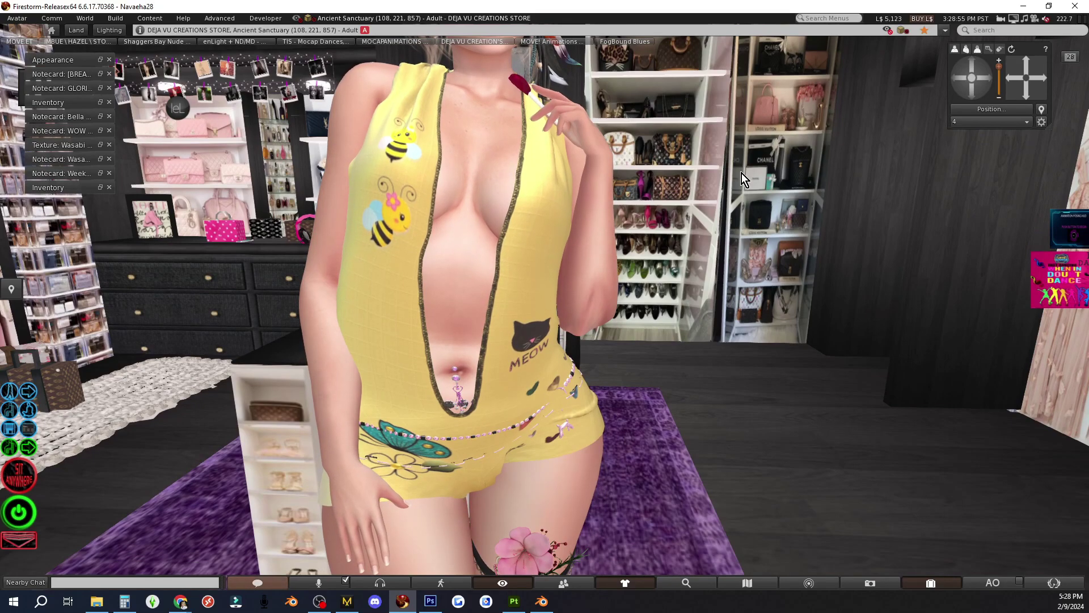
scroll(741, 172, "down", 2)
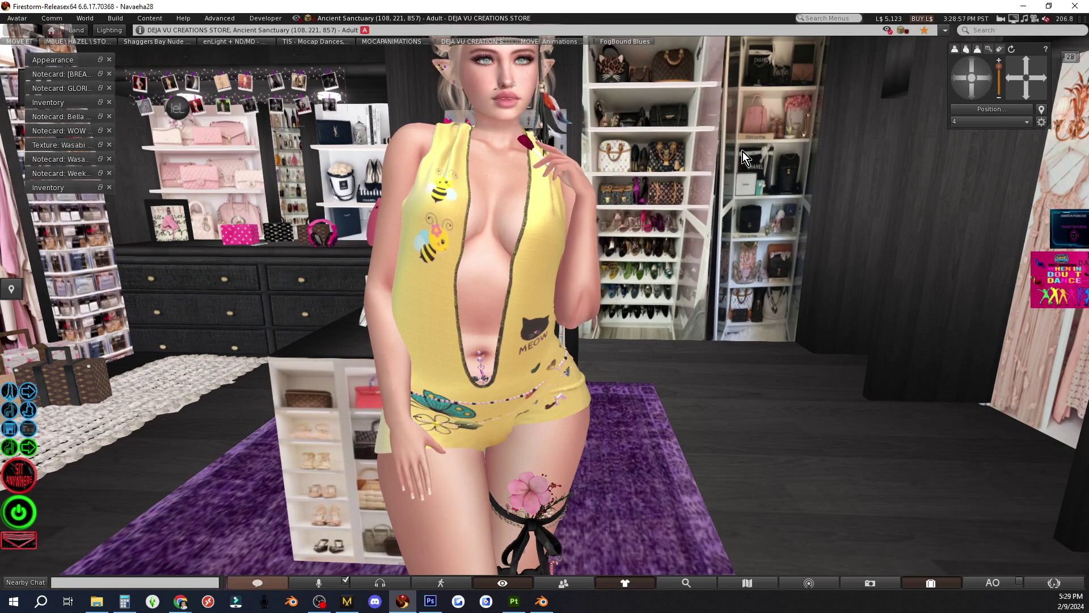
scroll(740, 147, "down", 2)
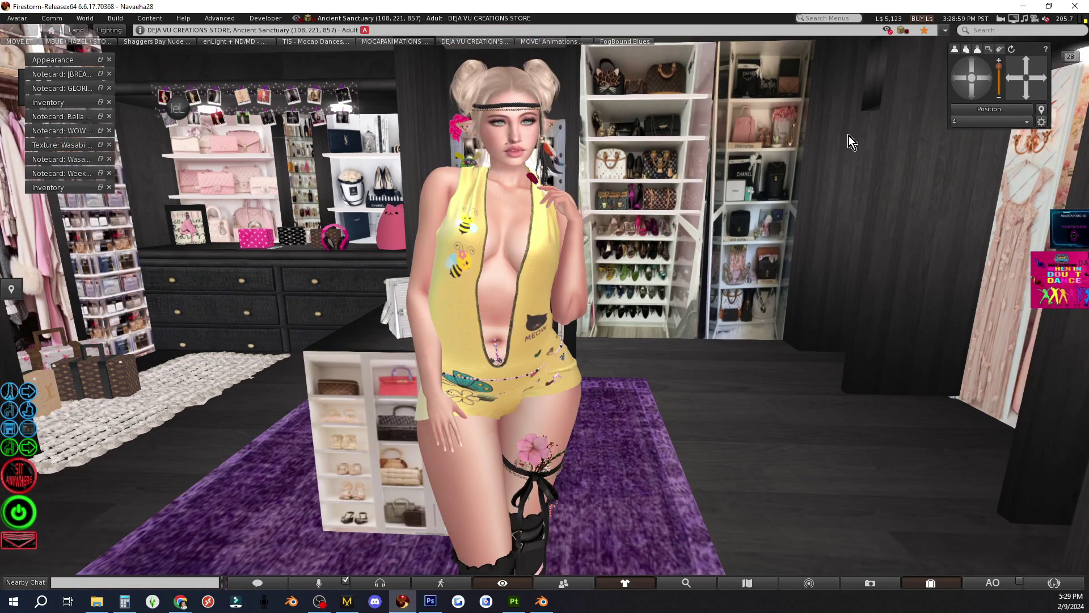
left_click_drag(984, 84, 984, 84)
left_click(969, 69)
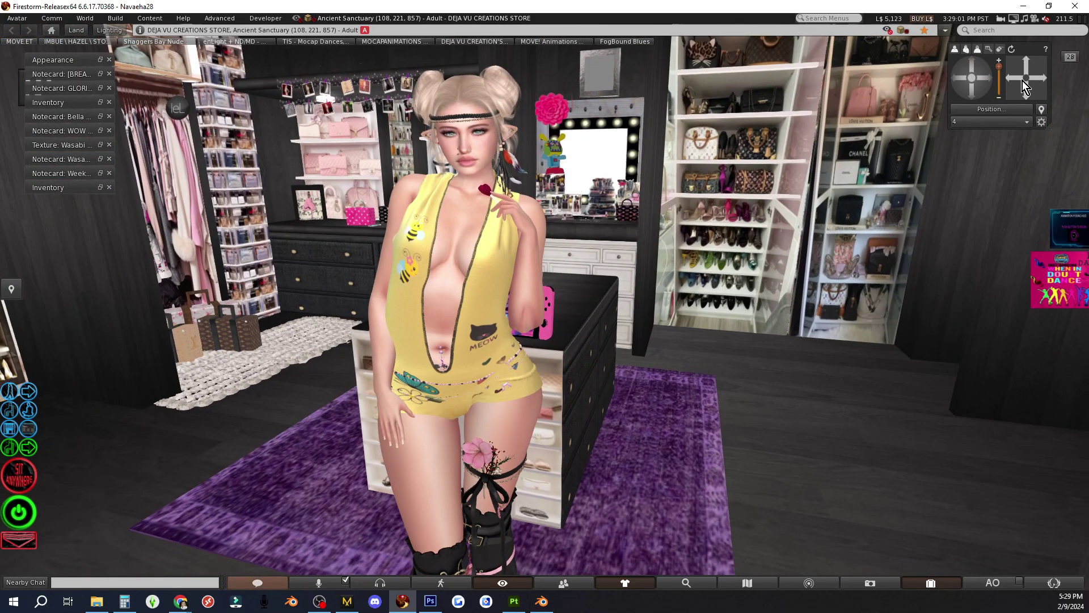
left_click(1016, 80)
- Inspect the bodysuit's fabric texture, trim, and bee, cat and butterfly stickers up close from the front and the side
scroll(782, 178, "up", 5)
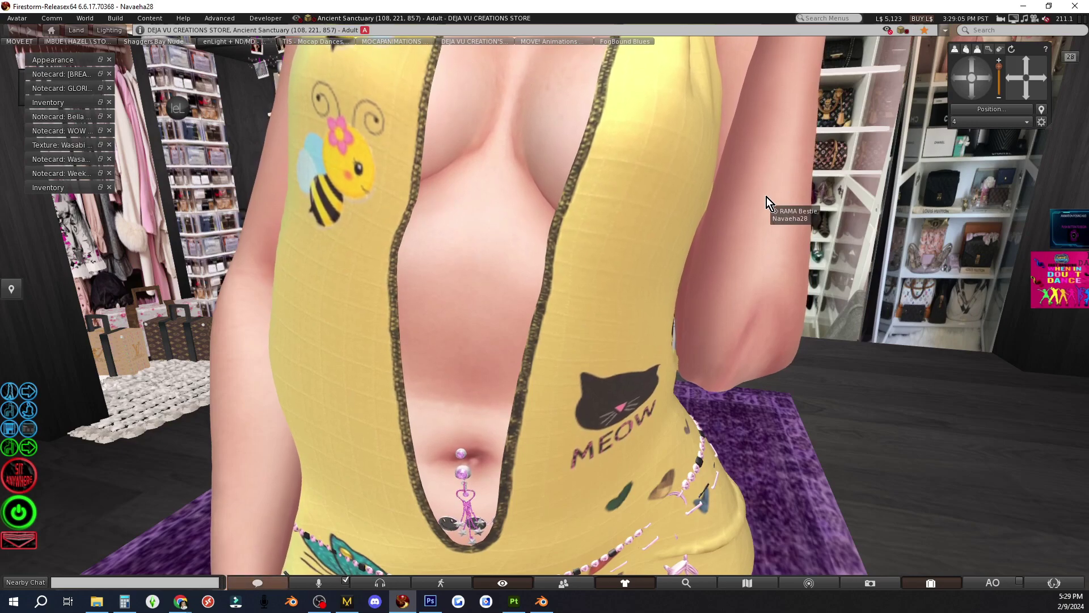
scroll(767, 196, "down", 2)
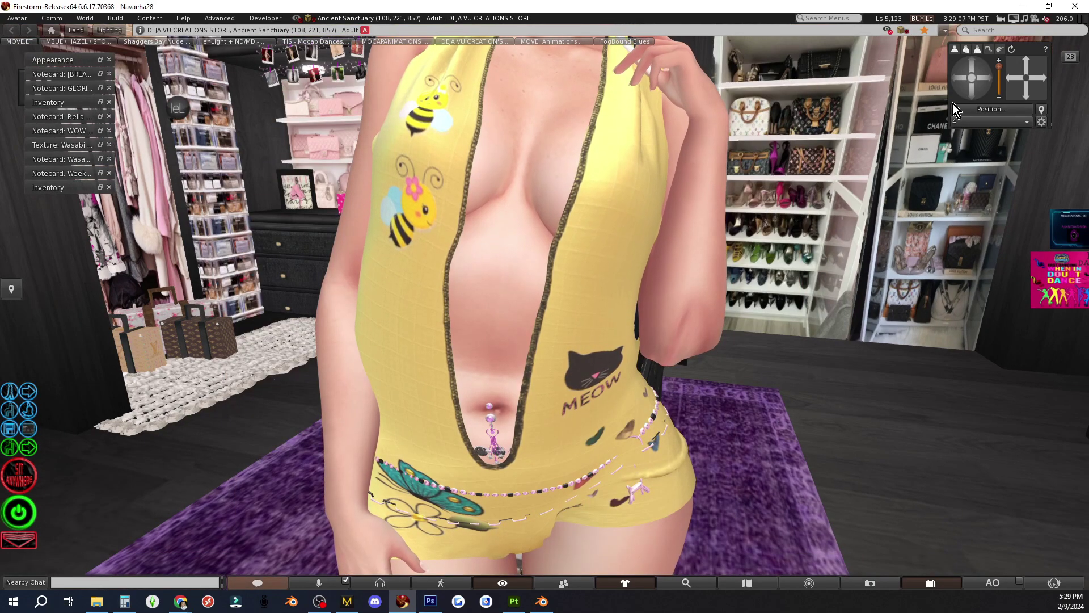
left_click_drag(988, 84, 968, 90)
left_click(969, 90)
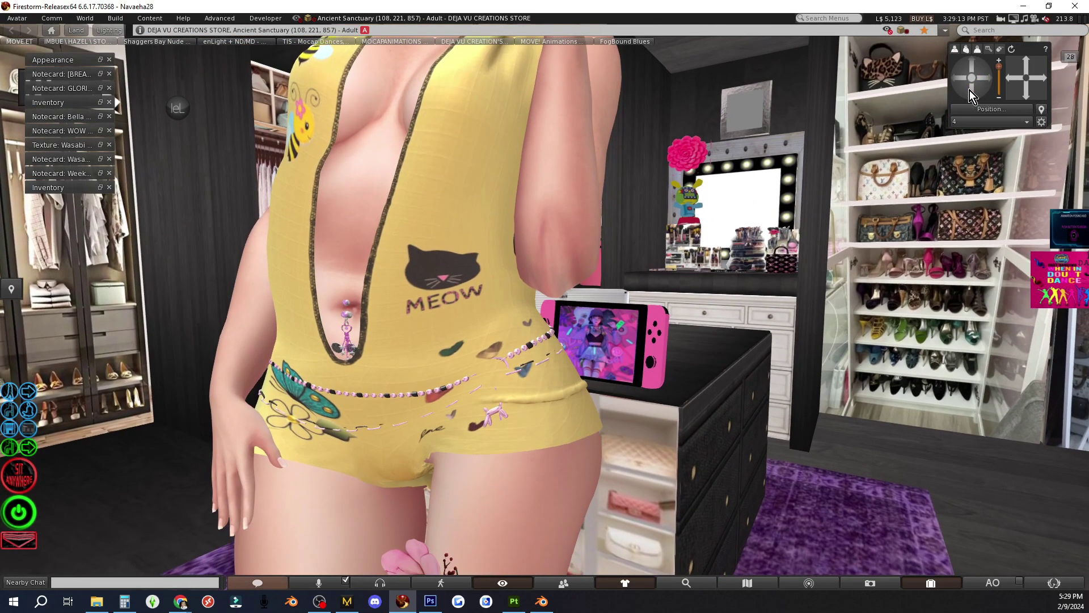
left_click_drag(965, 88, 954, 77)
scroll(832, 236, "up", 3)
scroll(832, 236, "up", 1)
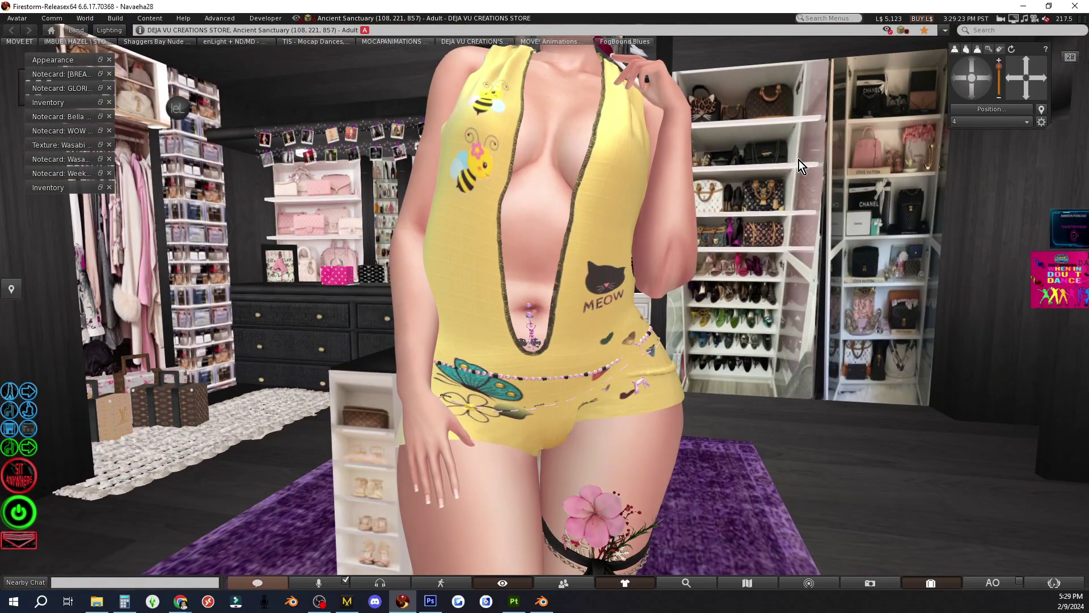
- View the avatar from head to thighs in the closet area to check the overall look of the bodysuit
scroll(798, 161, "down", 2)
left_click(1025, 63)
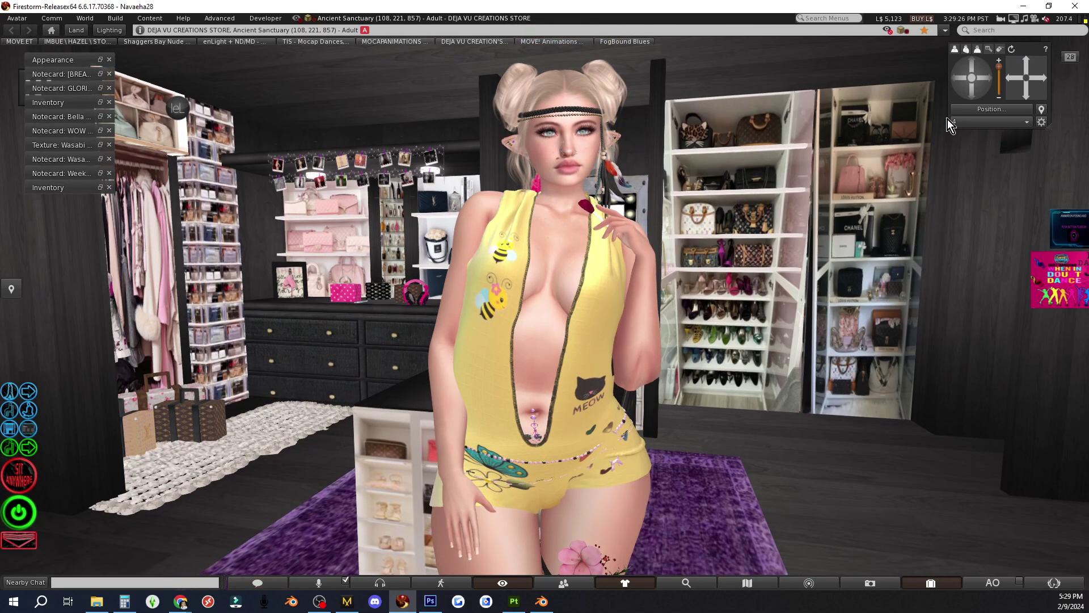
left_click(973, 61)
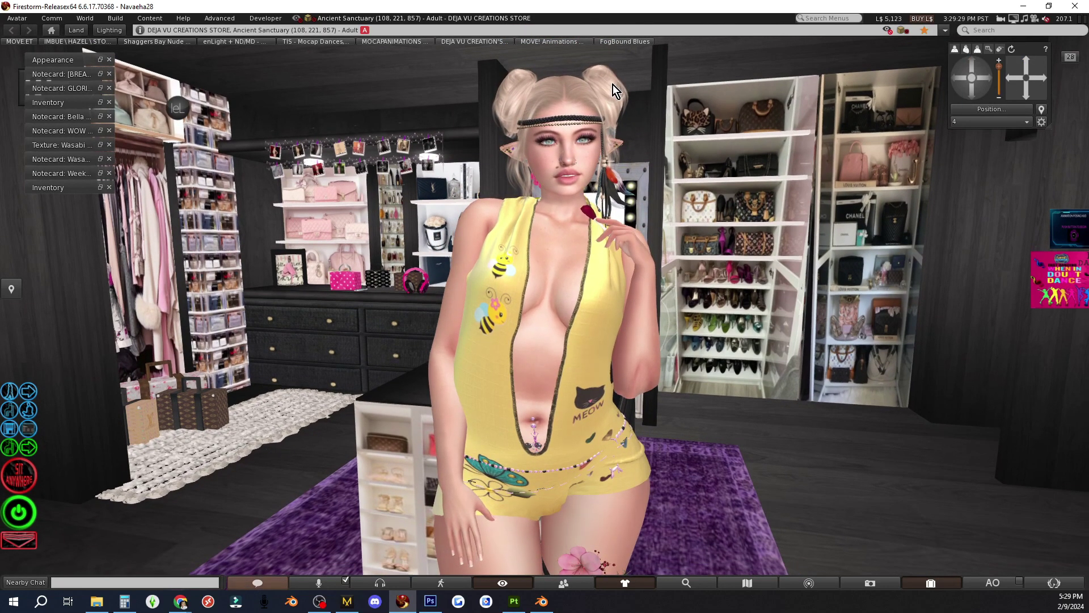
right_click(612, 84)
left_click(597, 84)
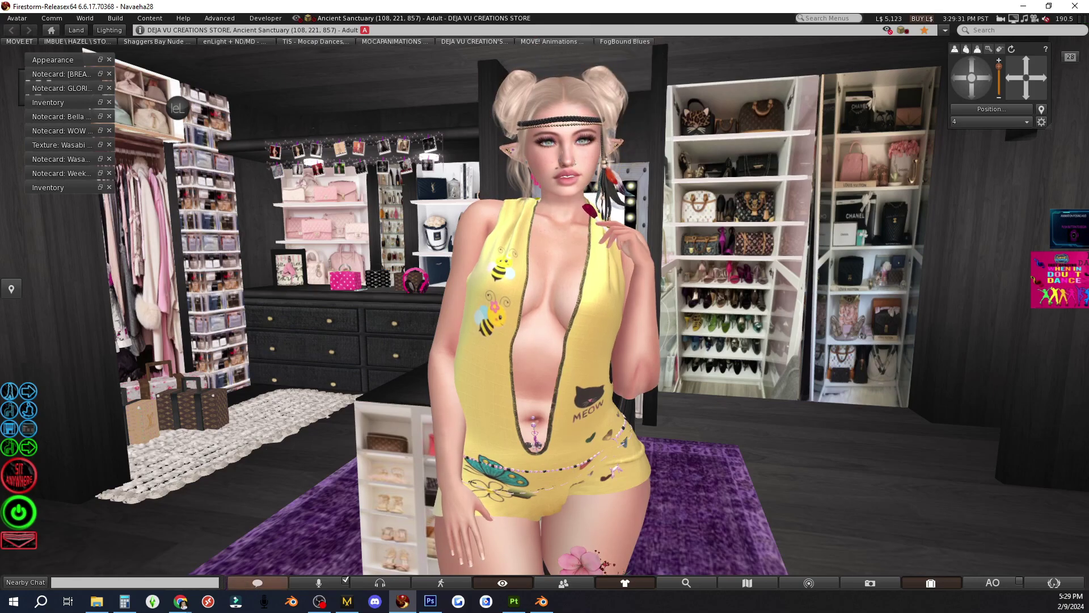